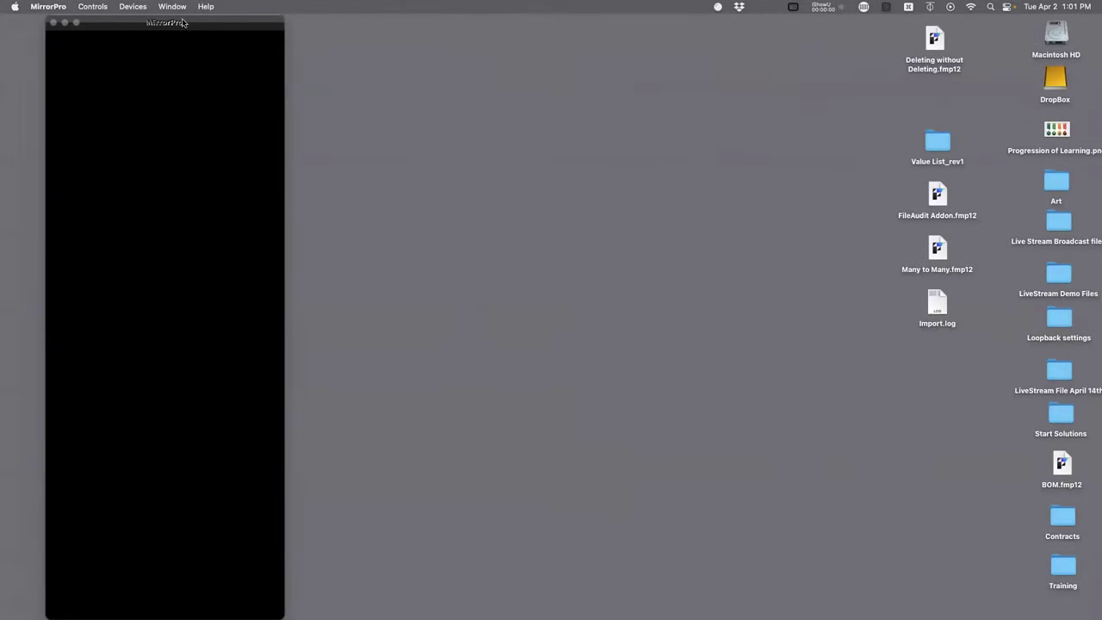
- Close both open fmtraining.tv browser windows to clear the desktop
{"action": "left_click_drag", "start_coordinate": [150, 24], "coordinate": [92, 24]}
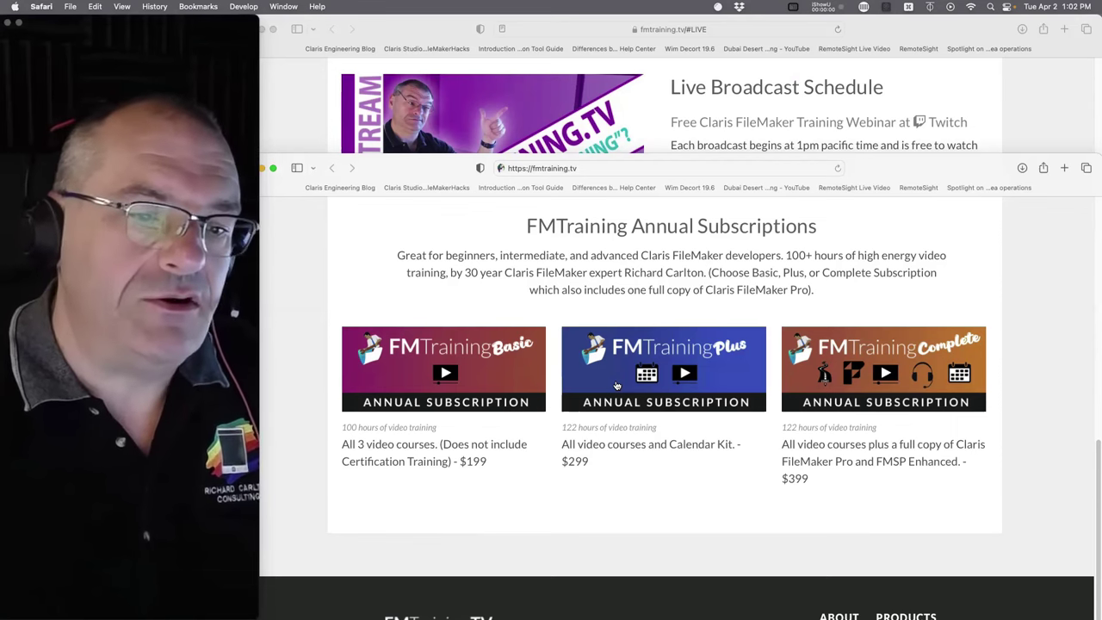
{"action": "left_click", "coordinate": [762, 151]}
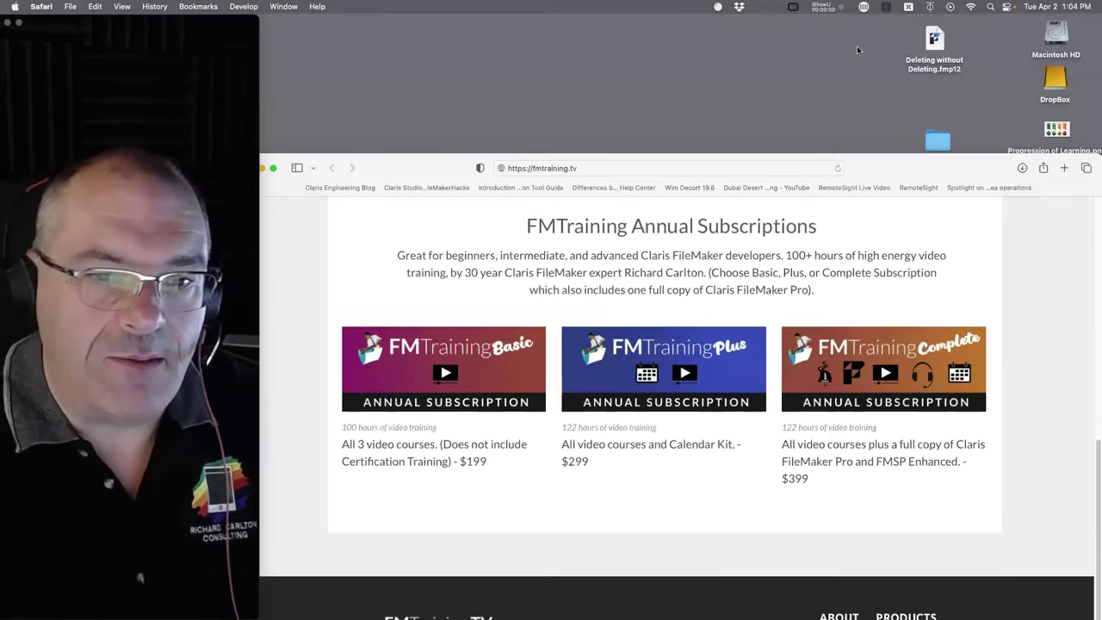
{"action": "left_click_drag", "start_coordinate": [937, 170], "coordinate": [939, 123]}
{"action": "key", "text": "super+w"}
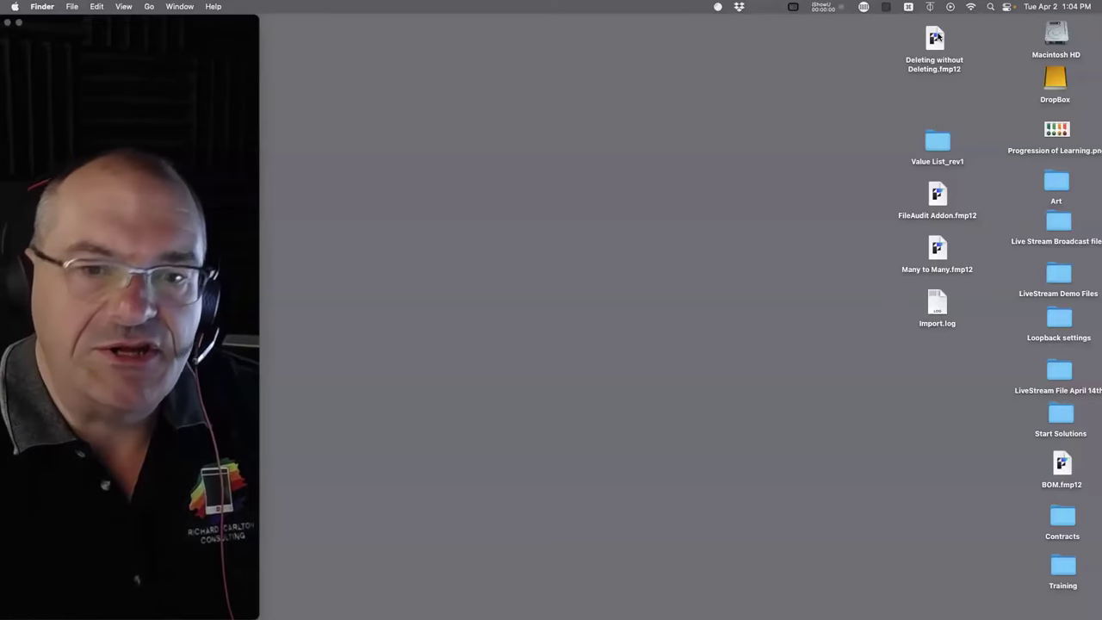
- Open Deleting without Deleting.fmp12 and display its script Fake Delete Notes Record from Contacts Data Entry
{"action": "double_click", "coordinate": [938, 41]}
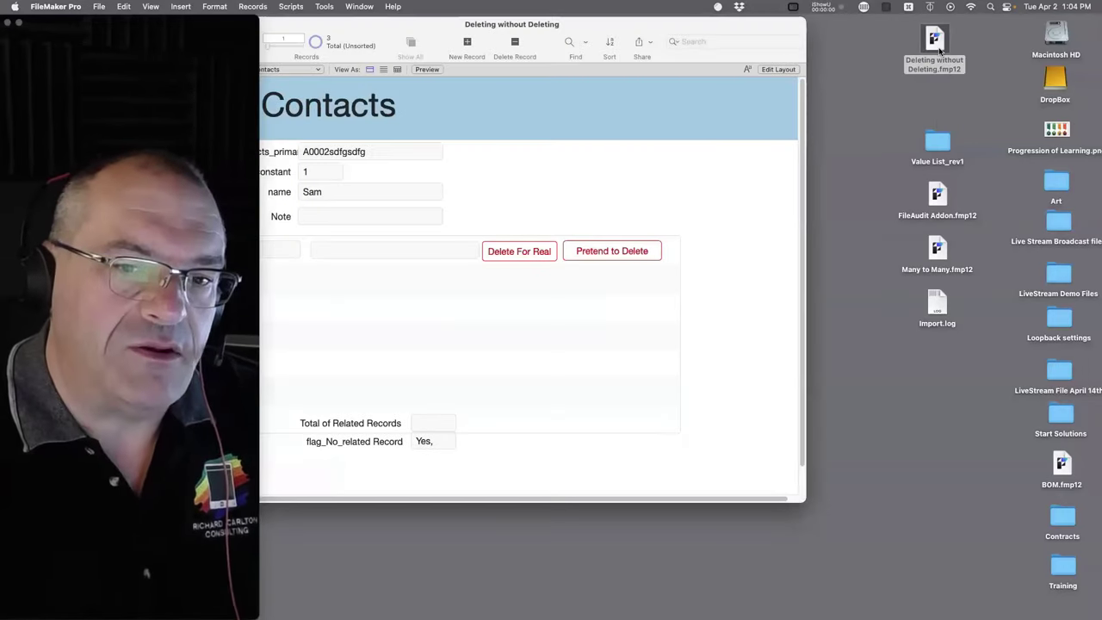
{"action": "left_click_drag", "start_coordinate": [551, 20], "coordinate": [612, 38]}
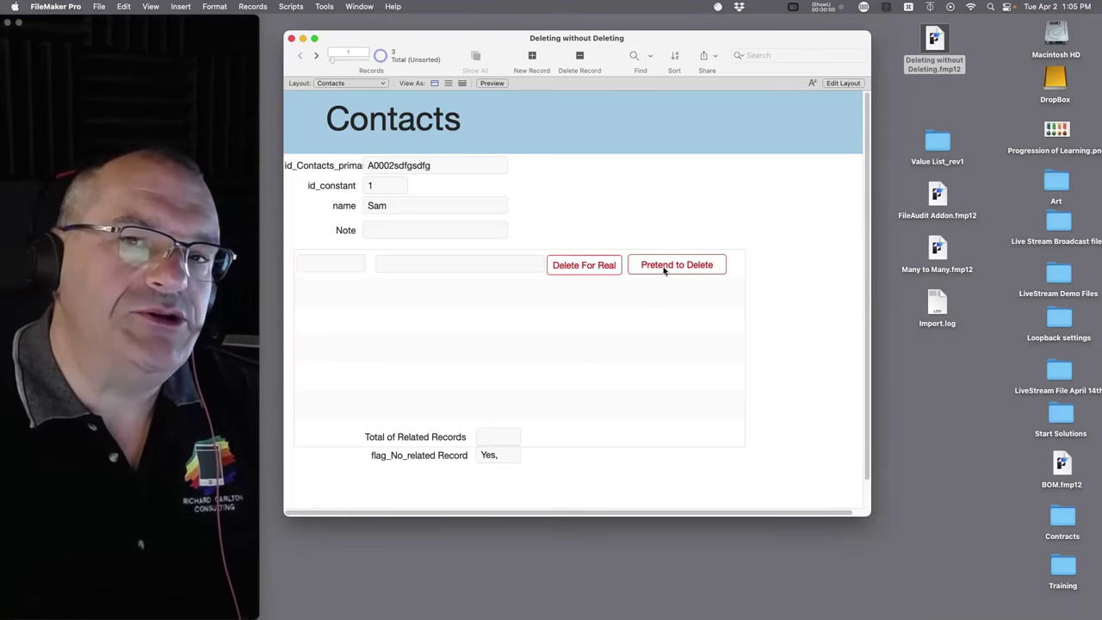
{"action": "left_click", "coordinate": [292, 6]}
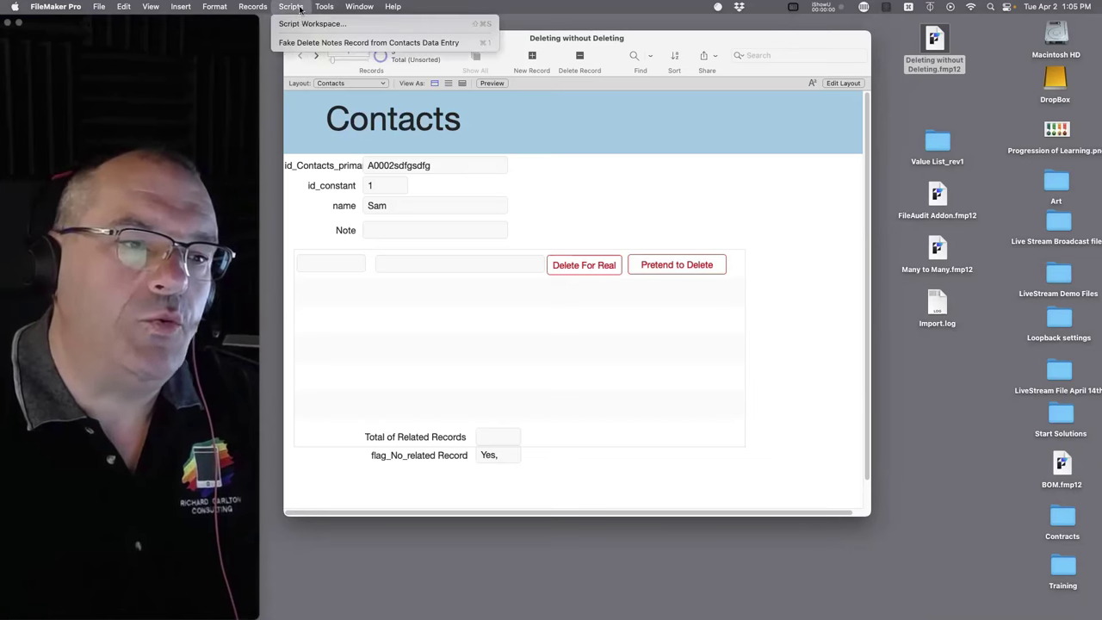
{"action": "left_click", "coordinate": [301, 24]}
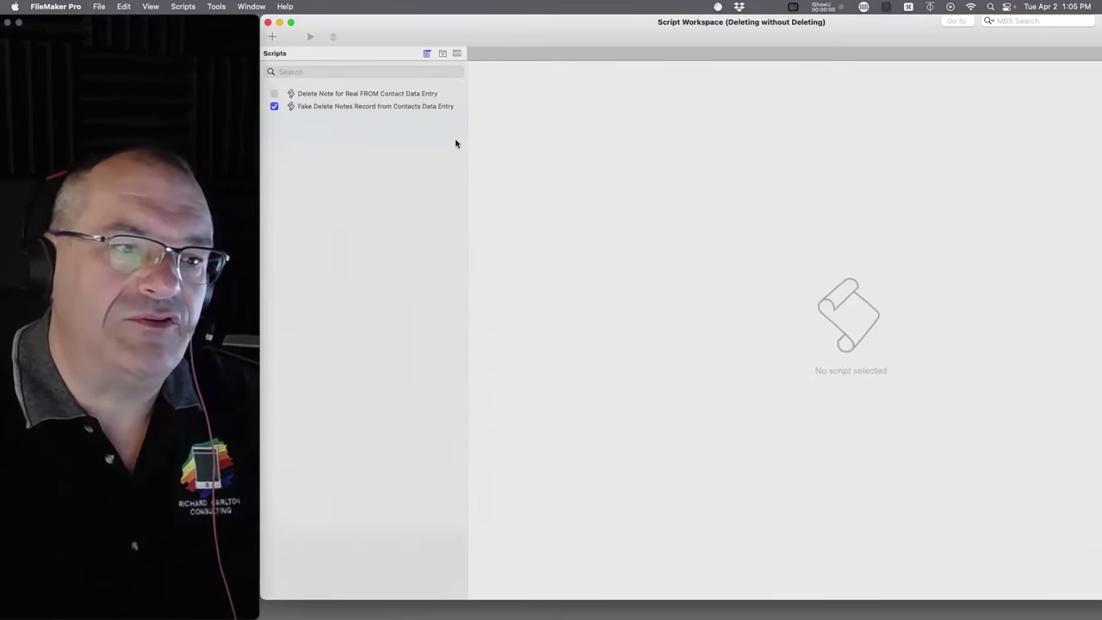
{"action": "left_click", "coordinate": [382, 107]}
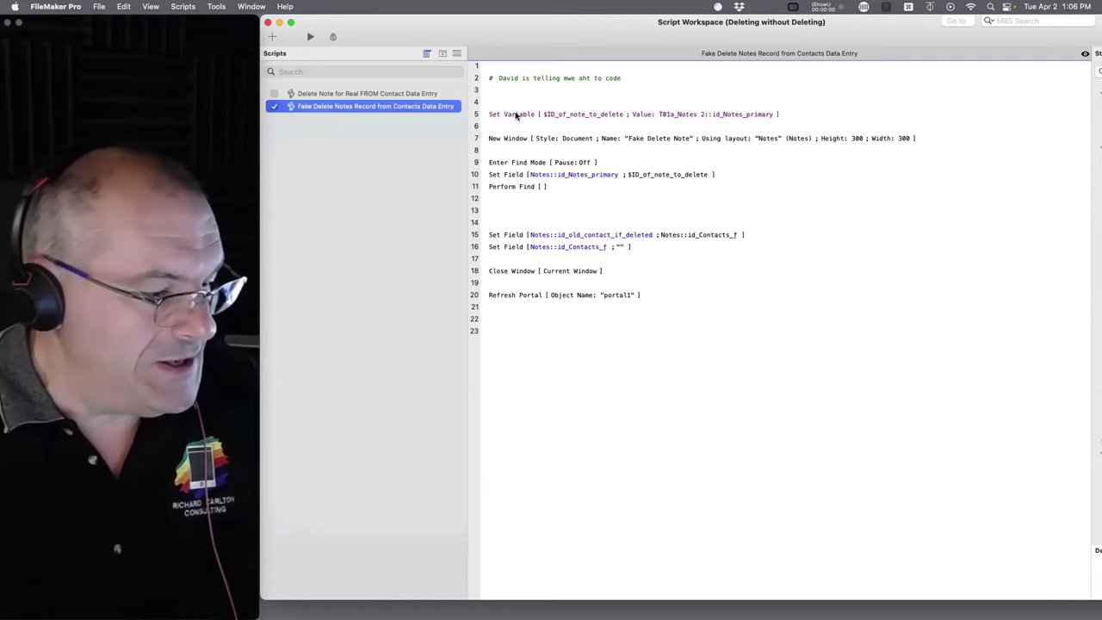
- Switch to Safari and examine the Webinar_Target_Users.png chart, from Business Owner to Senior Ninja, highlighting the Intermediate Developer's "Using FileMaker" text
{"action": "key", "text": "super+Tab"}
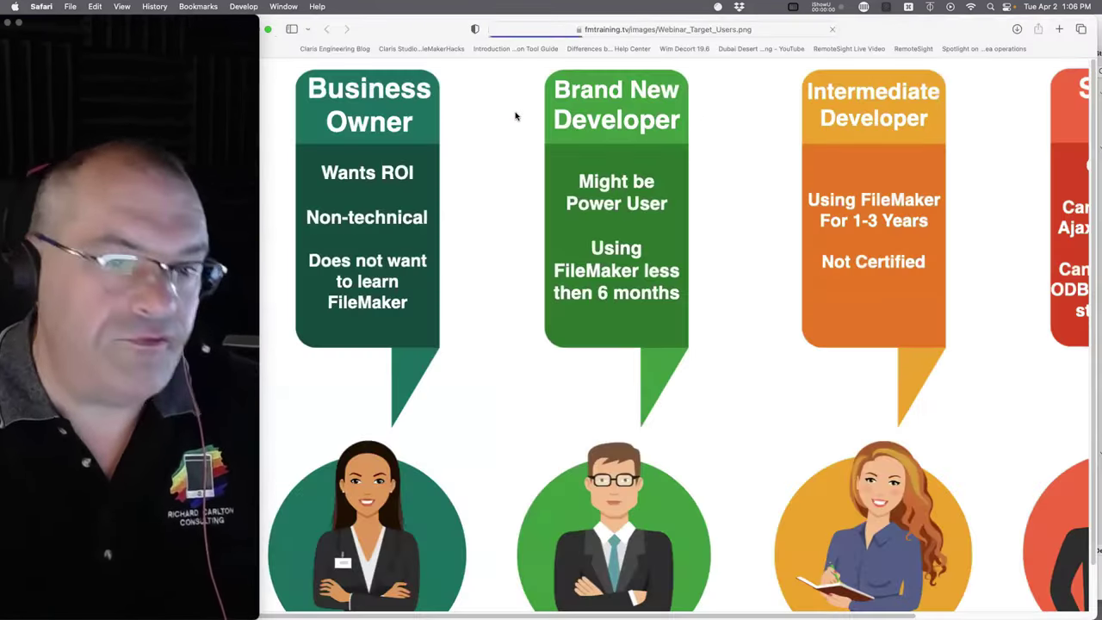
{"action": "left_click_drag", "start_coordinate": [937, 39], "coordinate": [910, 39]}
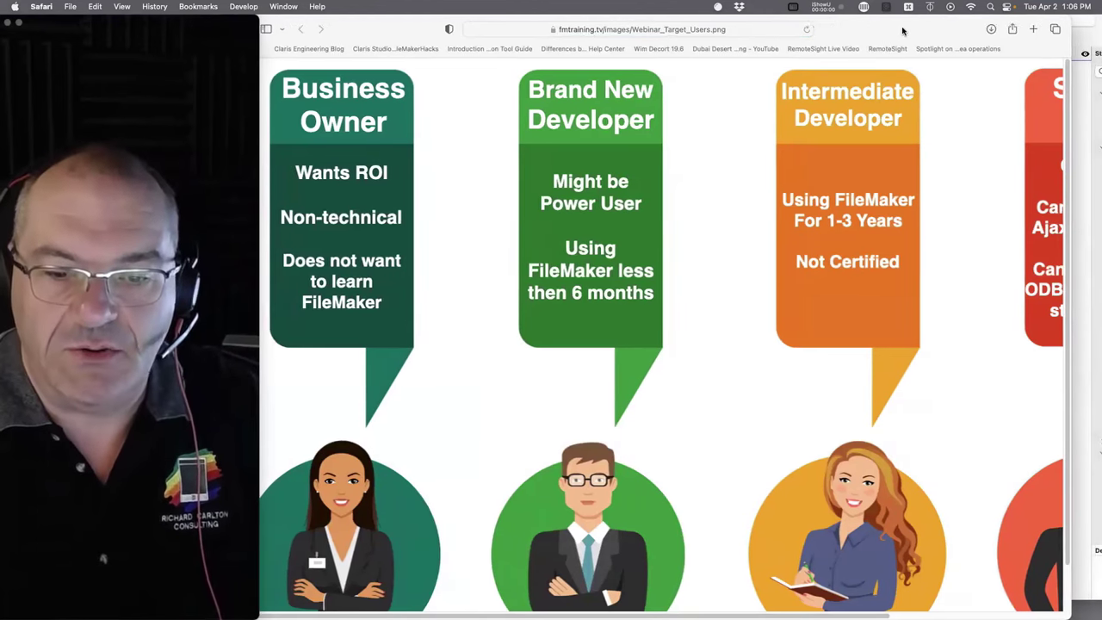
{"action": "scroll", "coordinate": [662, 345], "scroll_direction": "right", "scroll_amount": 5}
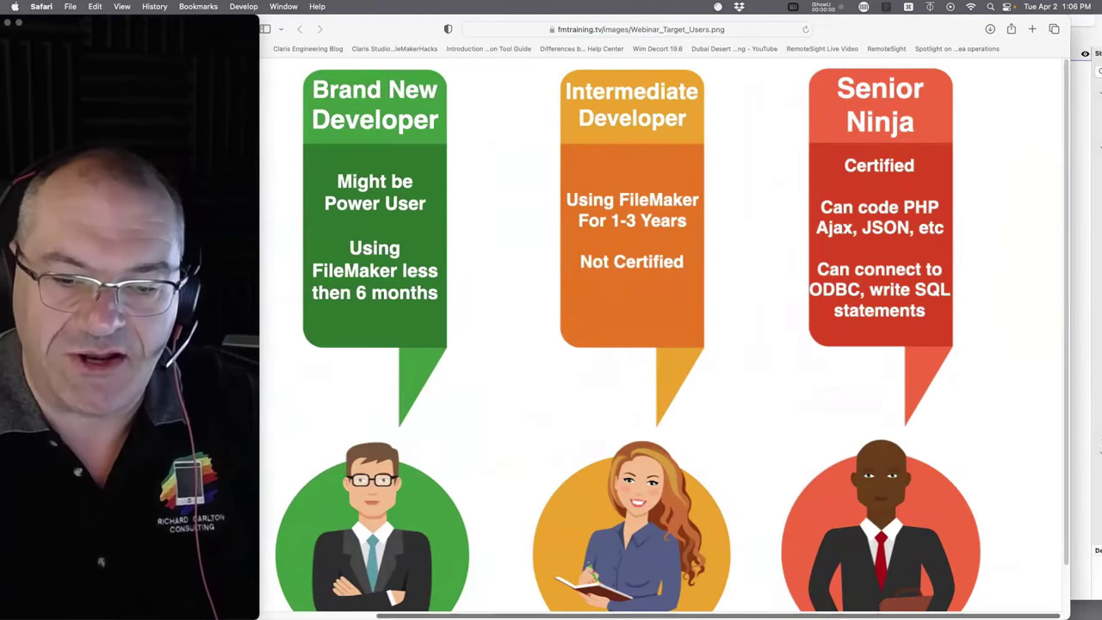
{"action": "scroll", "coordinate": [670, 215], "scroll_direction": "left", "scroll_amount": 3}
{"action": "scroll", "coordinate": [670, 216], "scroll_direction": "down", "scroll_amount": 3}
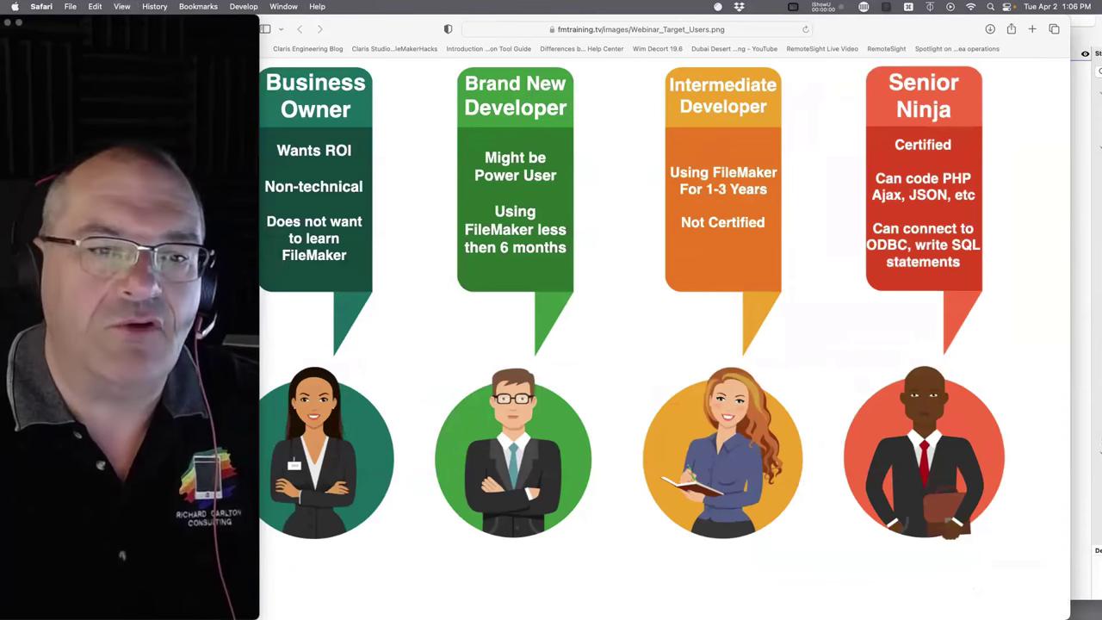
{"action": "left_click_drag", "start_coordinate": [393, 33], "coordinate": [455, 33]}
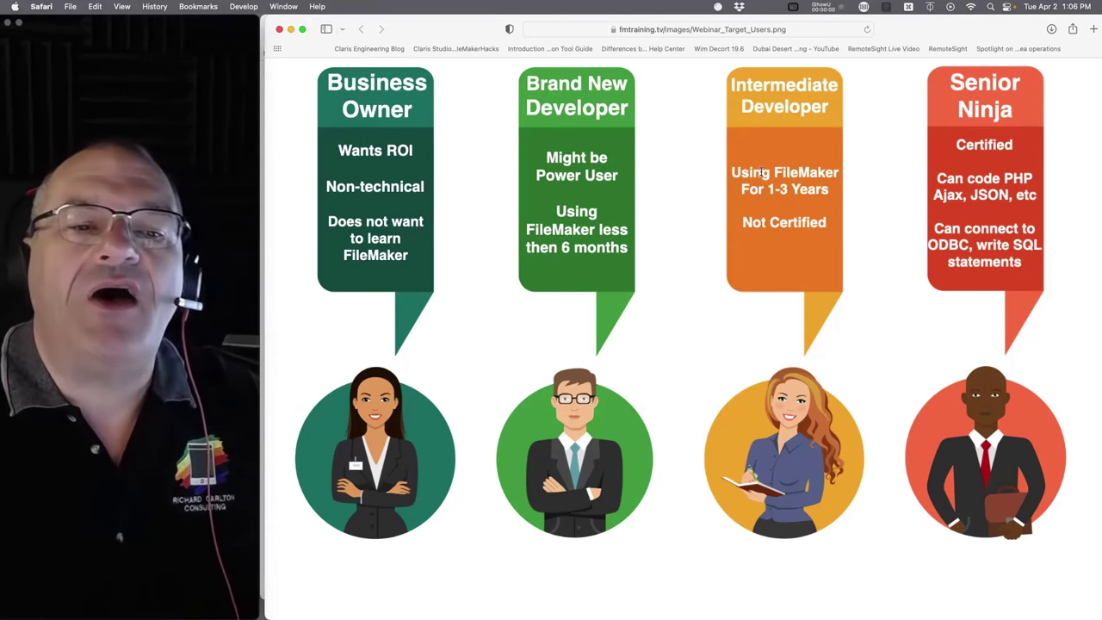
{"action": "left_click_drag", "start_coordinate": [733, 172], "coordinate": [823, 174]}
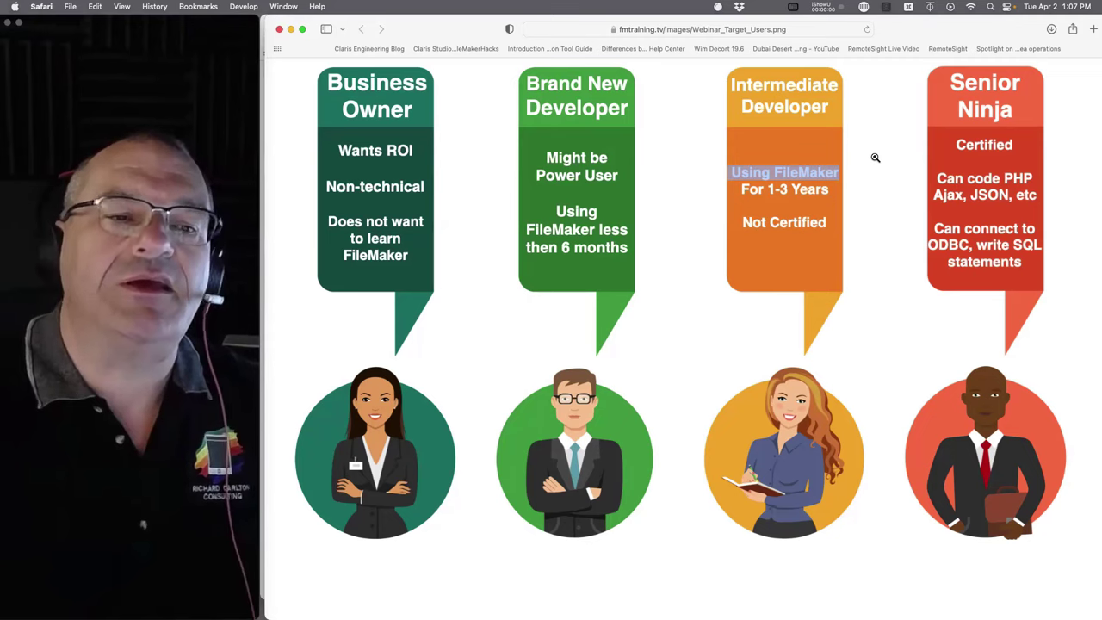
- Rearrange the browser and Script Workspace windows to review the fake-delete script against the user-level chart and the Contacts layout
{"action": "left_click_drag", "start_coordinate": [490, 26], "coordinate": [532, 378]}
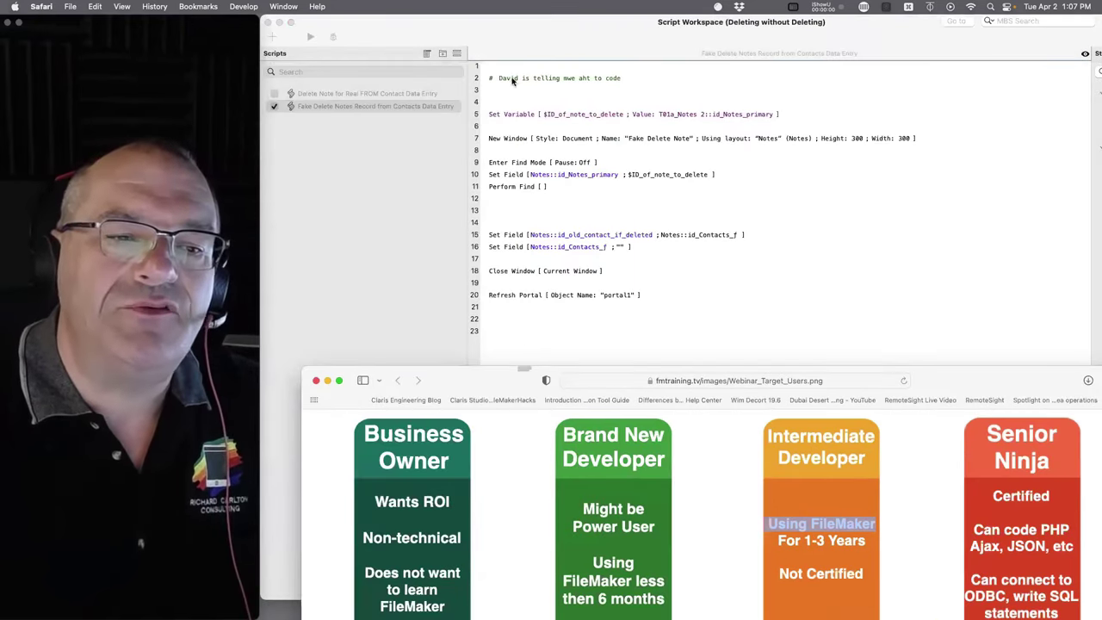
{"action": "left_click_drag", "start_coordinate": [520, 379], "coordinate": [520, 270]}
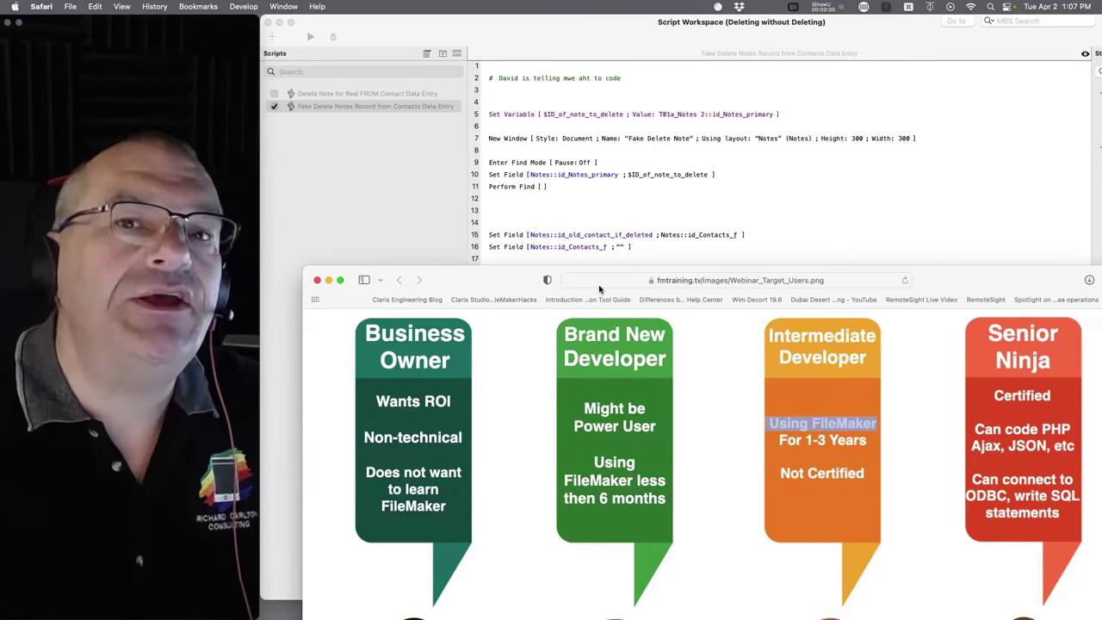
{"action": "double_click", "coordinate": [491, 277]}
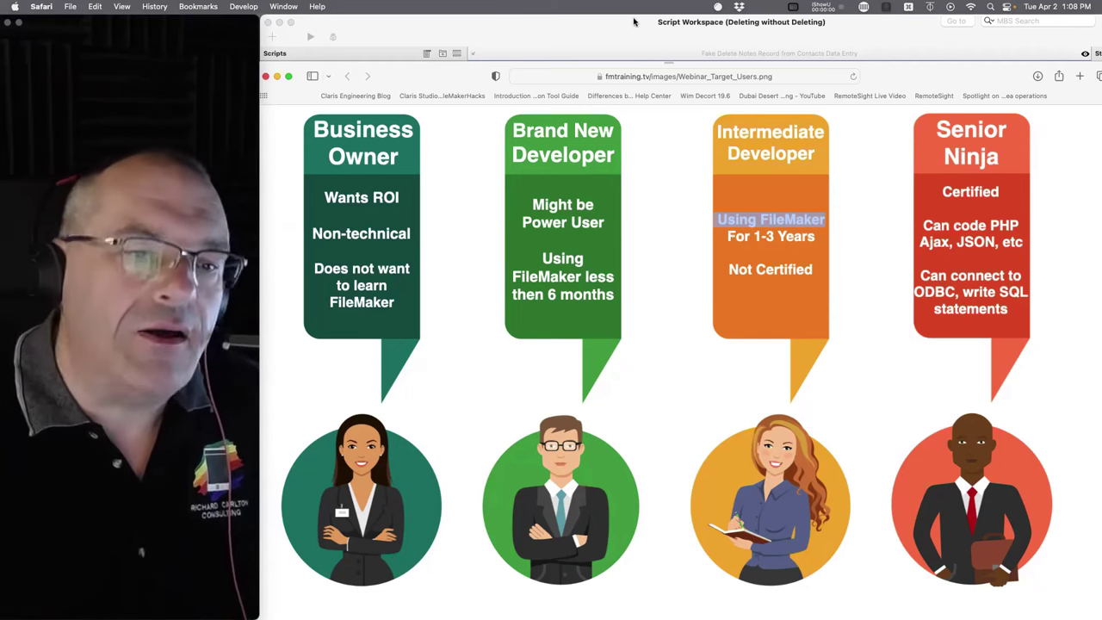
{"action": "left_click_drag", "start_coordinate": [597, 24], "coordinate": [616, 288]}
{"action": "left_click", "coordinate": [517, 41]}
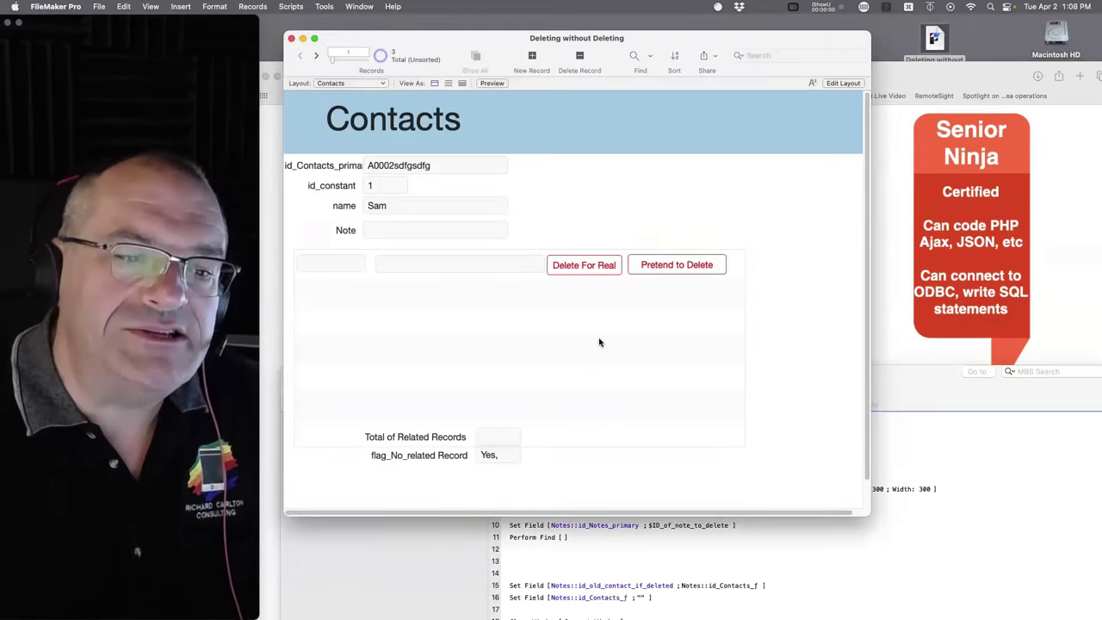
{"action": "left_click", "coordinate": [948, 409]}
{"action": "left_click_drag", "start_coordinate": [918, 377], "coordinate": [913, 75]}
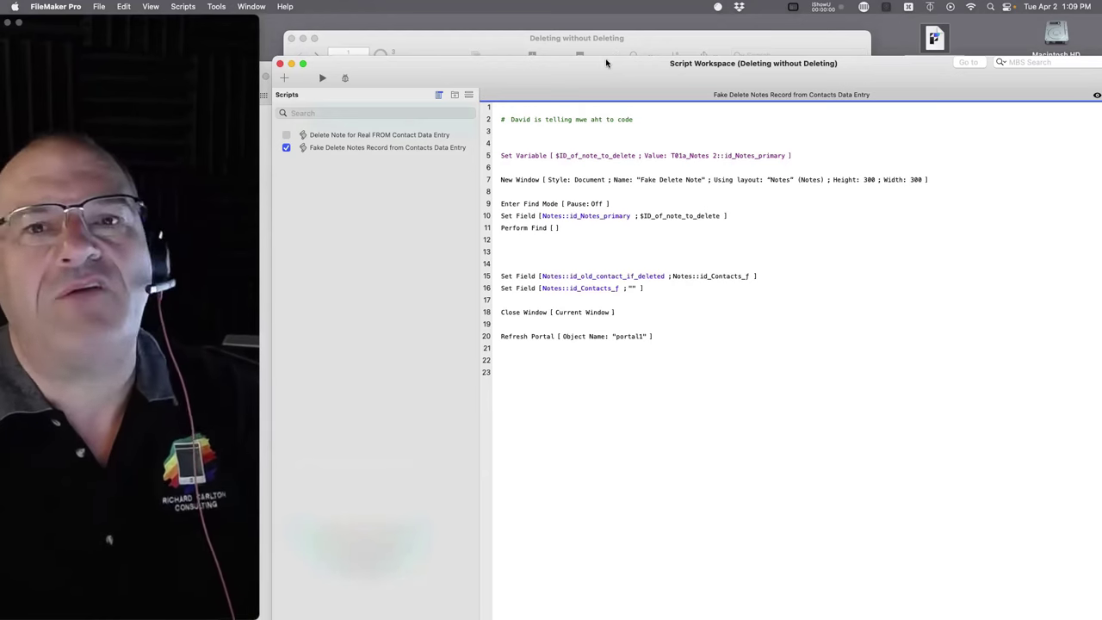
- Close the Script Workspace and clear the browser and Contacts database windows off the desktop
{"action": "left_click_drag", "start_coordinate": [606, 63], "coordinate": [1051, 524]}
{"action": "key", "text": "super+w"}
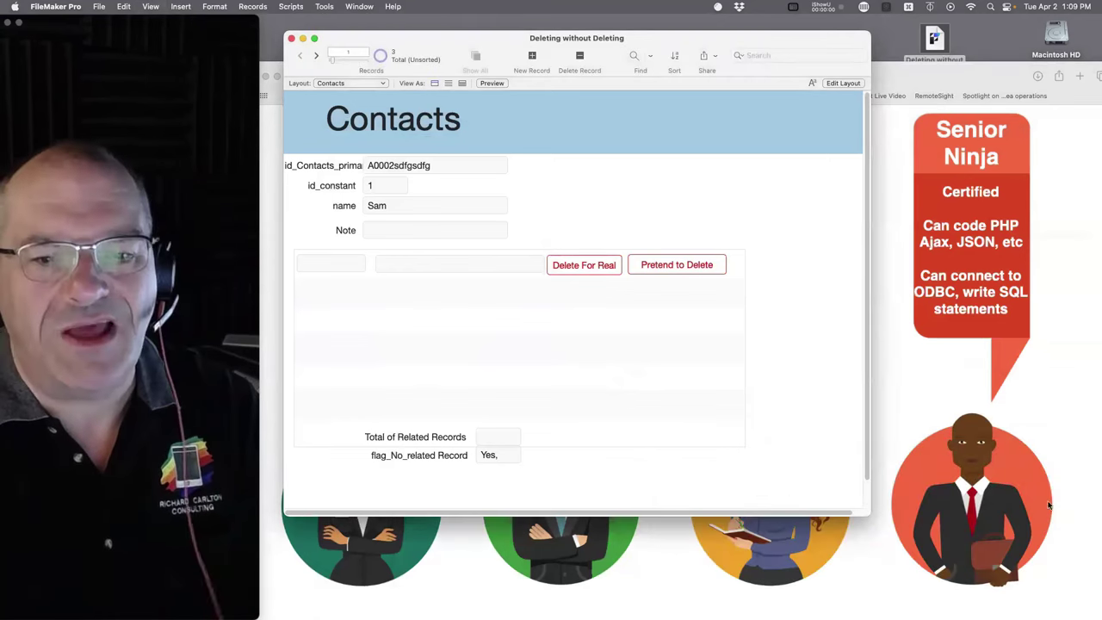
{"action": "left_click", "coordinate": [1089, 380]}
{"action": "key", "text": "super+h"}
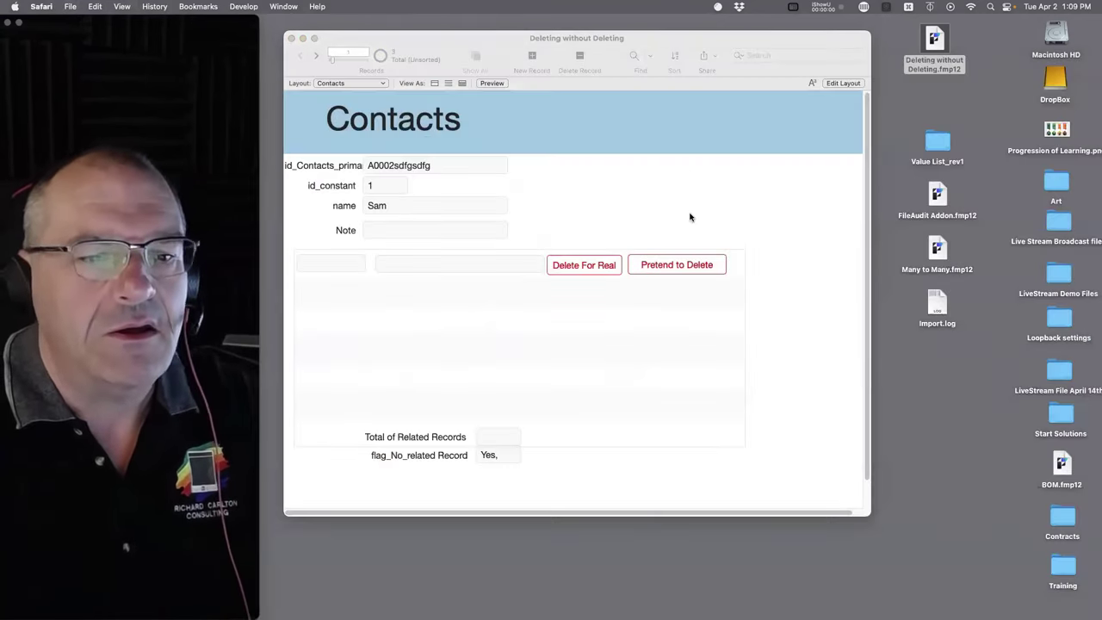
{"action": "key", "text": "super+h"}
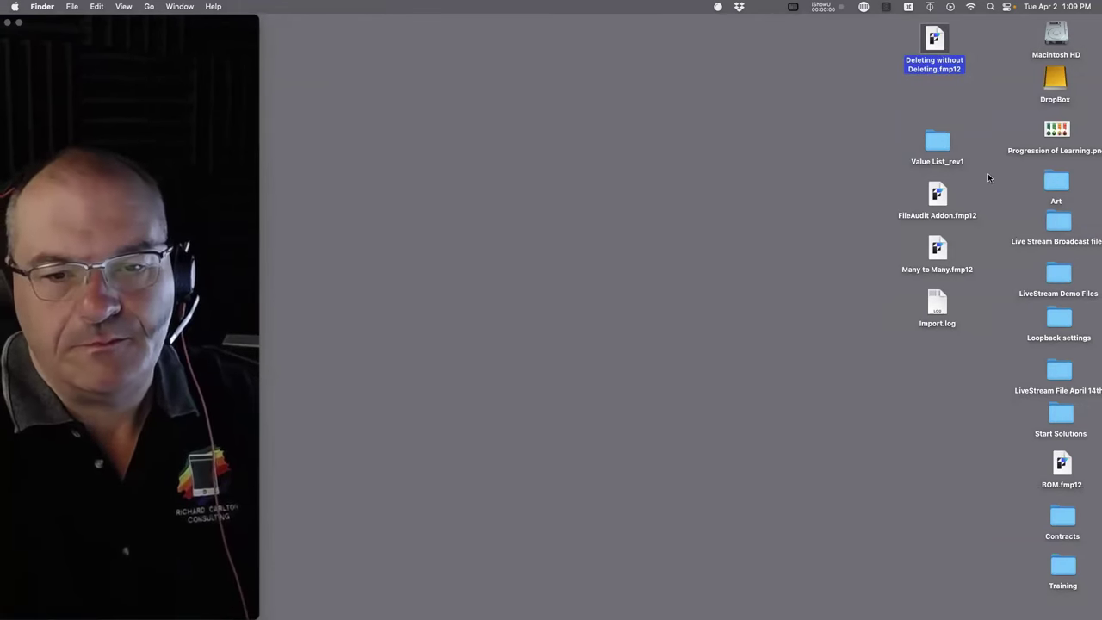
- Open Many to Many.fmp12 from the desktop and narrow its window to leave room beside it
{"action": "left_click", "coordinate": [982, 236]}
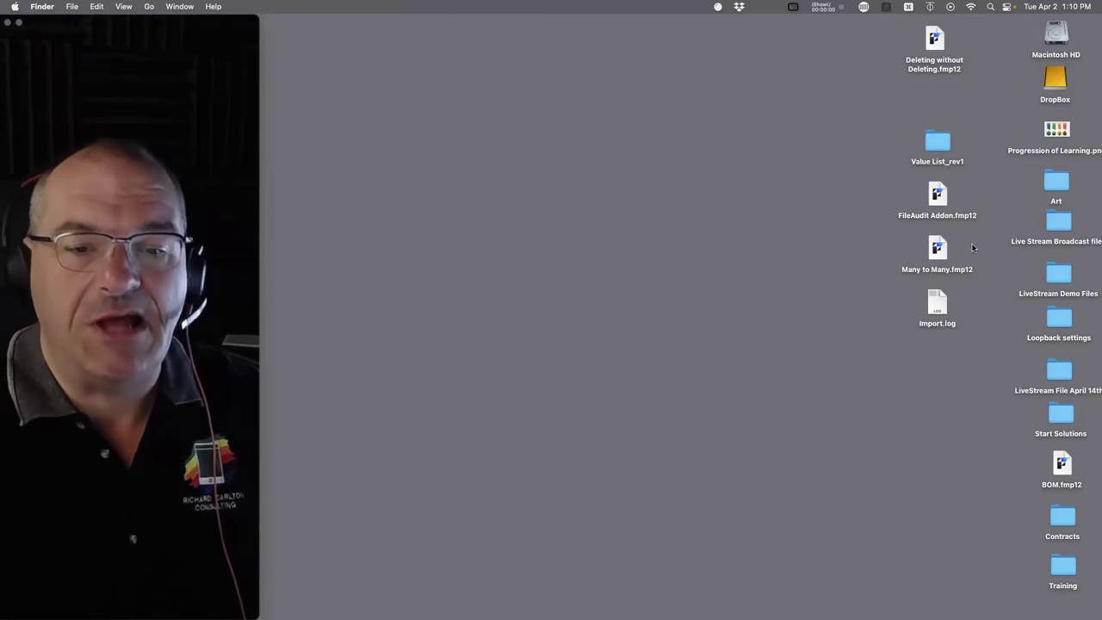
{"action": "double_click", "coordinate": [939, 250]}
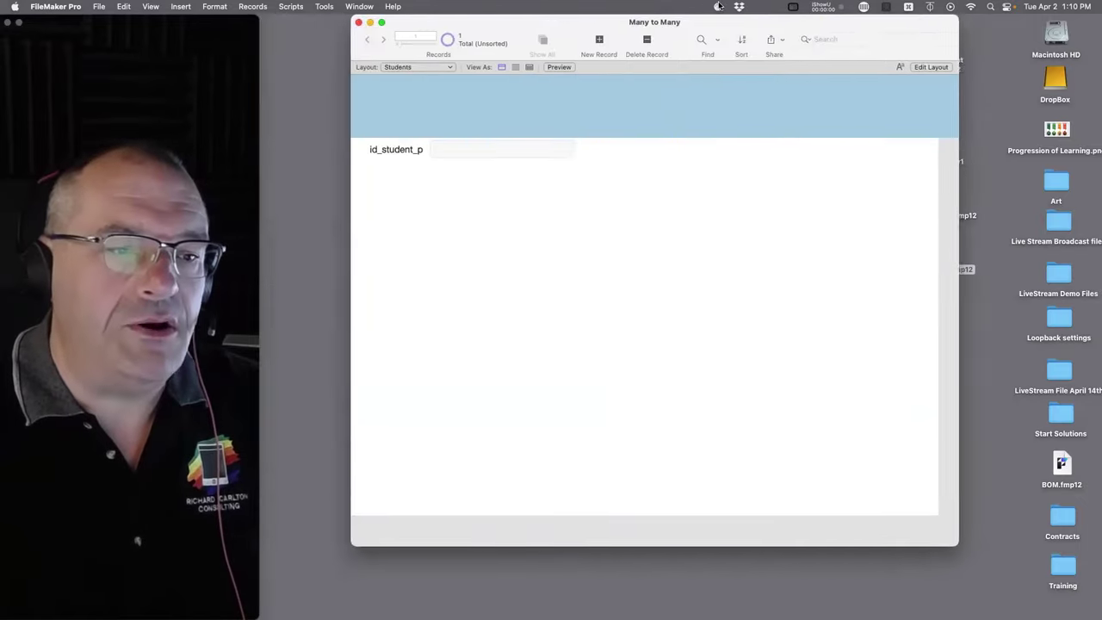
{"action": "left_click_drag", "start_coordinate": [878, 543], "coordinate": [552, 543]}
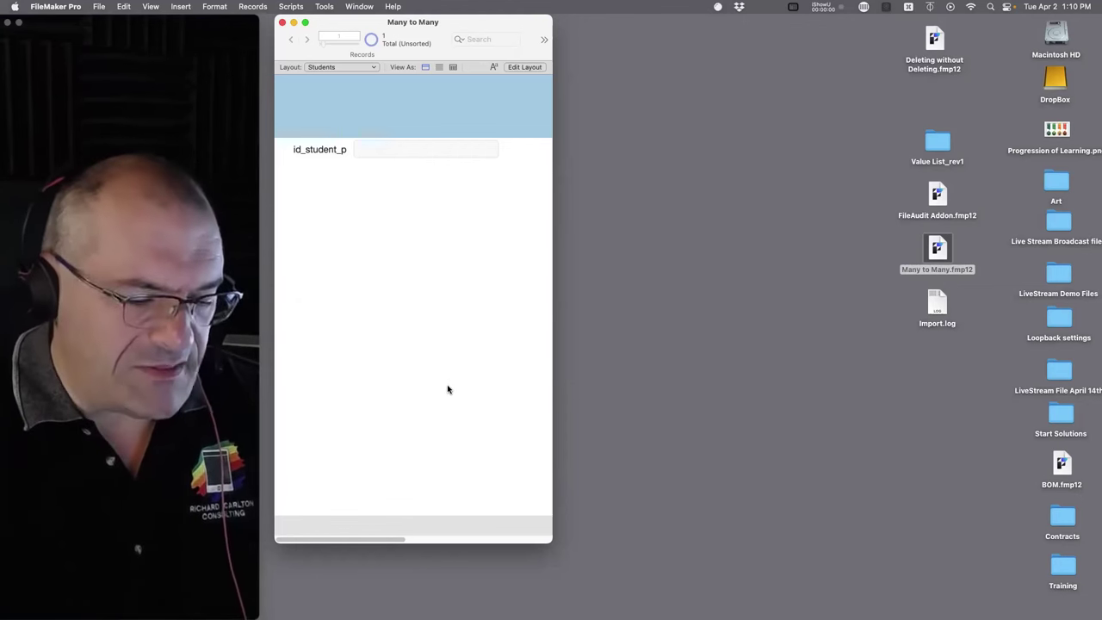
- Add a text field called name to the Students table in the database definition
{"action": "key", "text": "super+shift+d"}
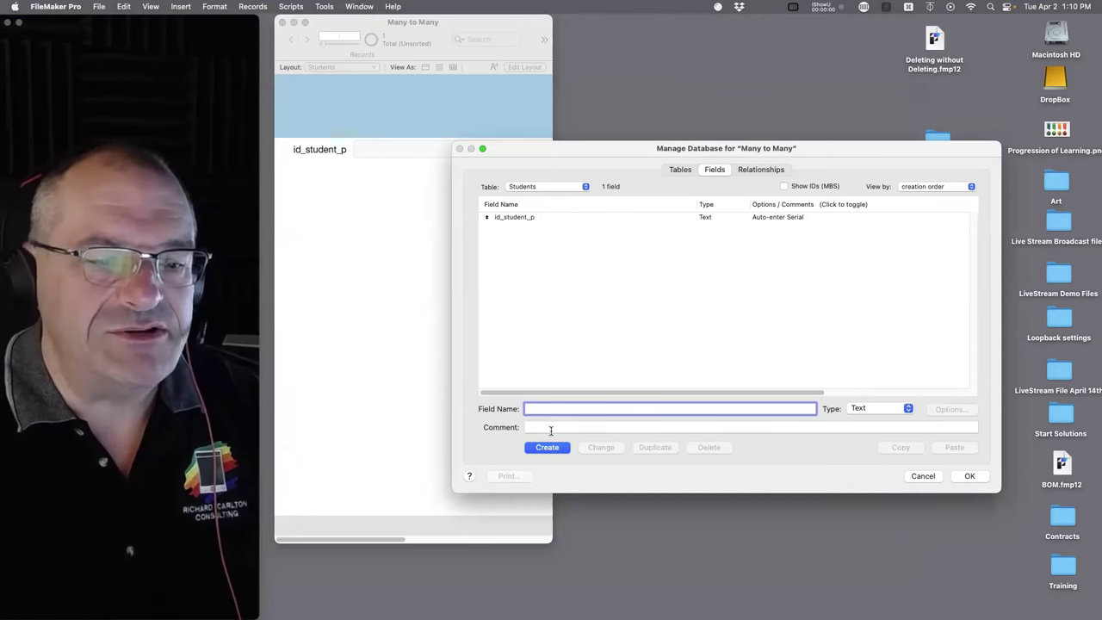
{"action": "type", "text": "name"}
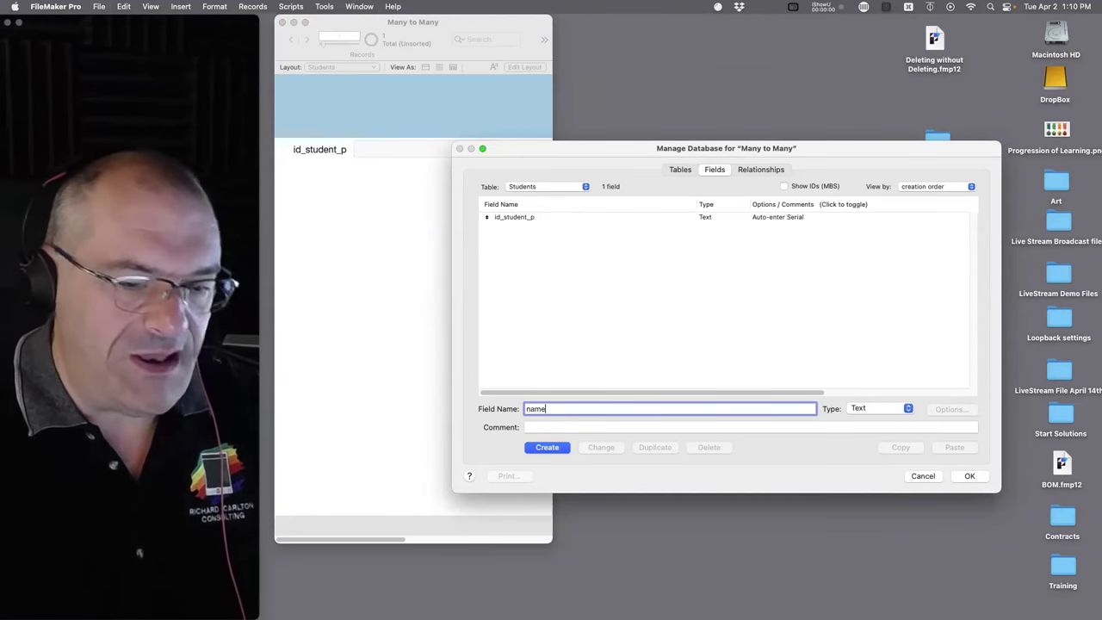
{"action": "left_click", "coordinate": [553, 447]}
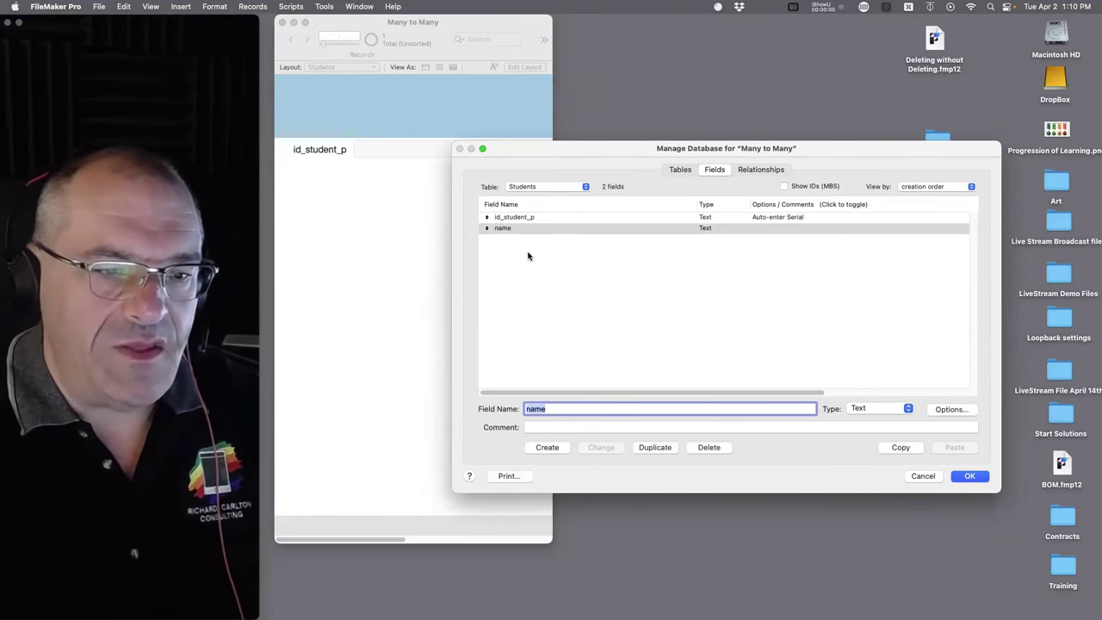
- Add a text field called Course name to the Course table and save the database definition
{"action": "left_click", "coordinate": [551, 188]}
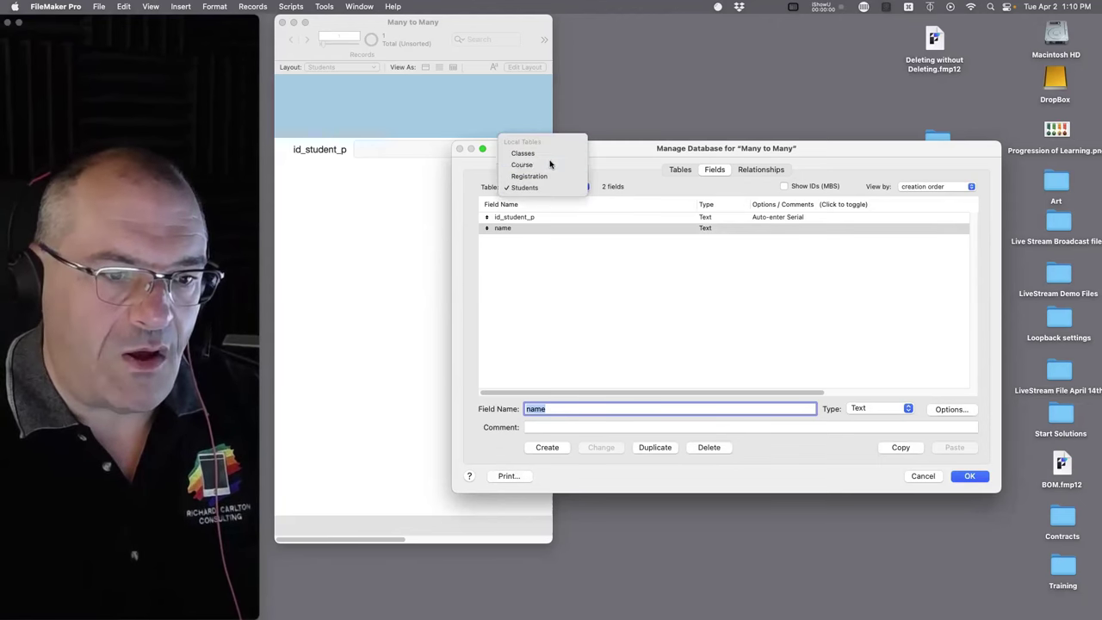
{"action": "left_click", "coordinate": [550, 164]}
{"action": "type", "text": "Course"}
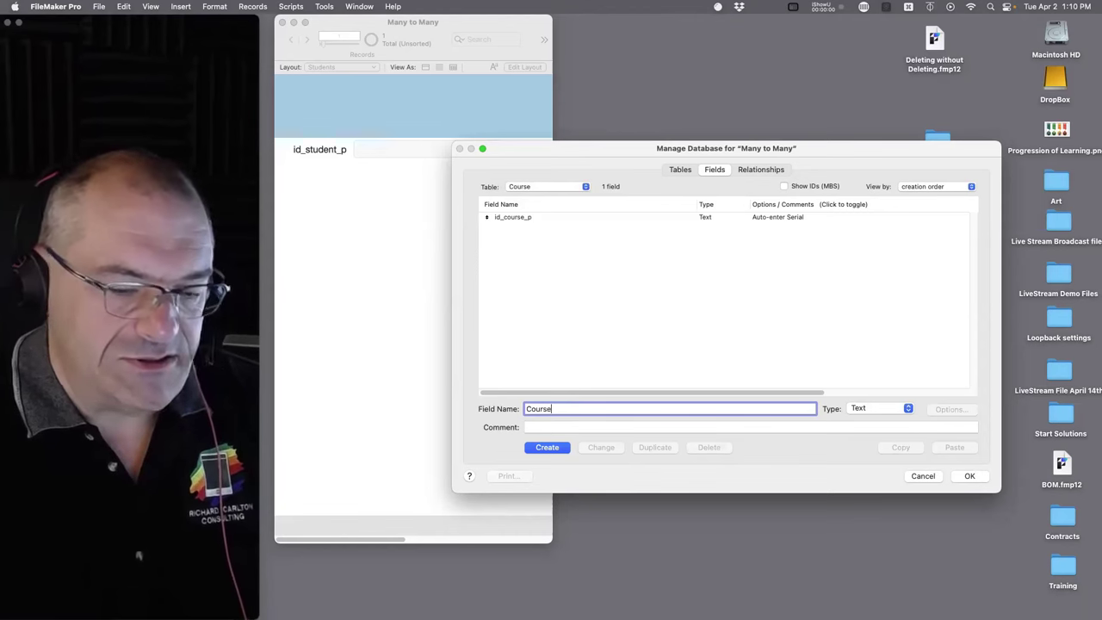
{"action": "type", "text": "name"}
{"action": "key", "text": "Return"}
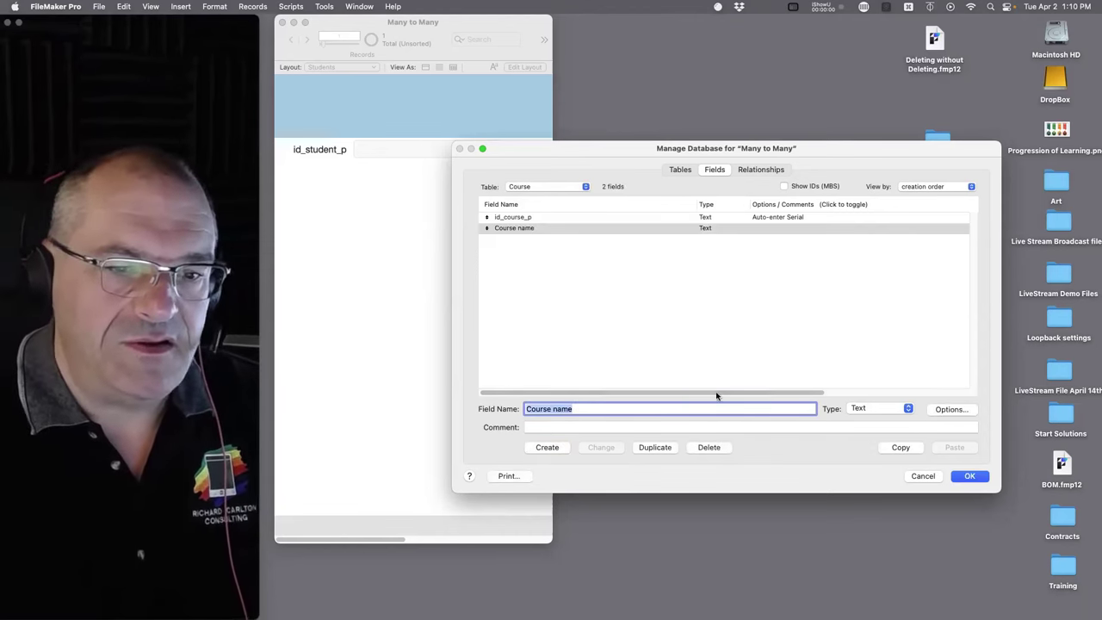
{"action": "left_click", "coordinate": [980, 478]}
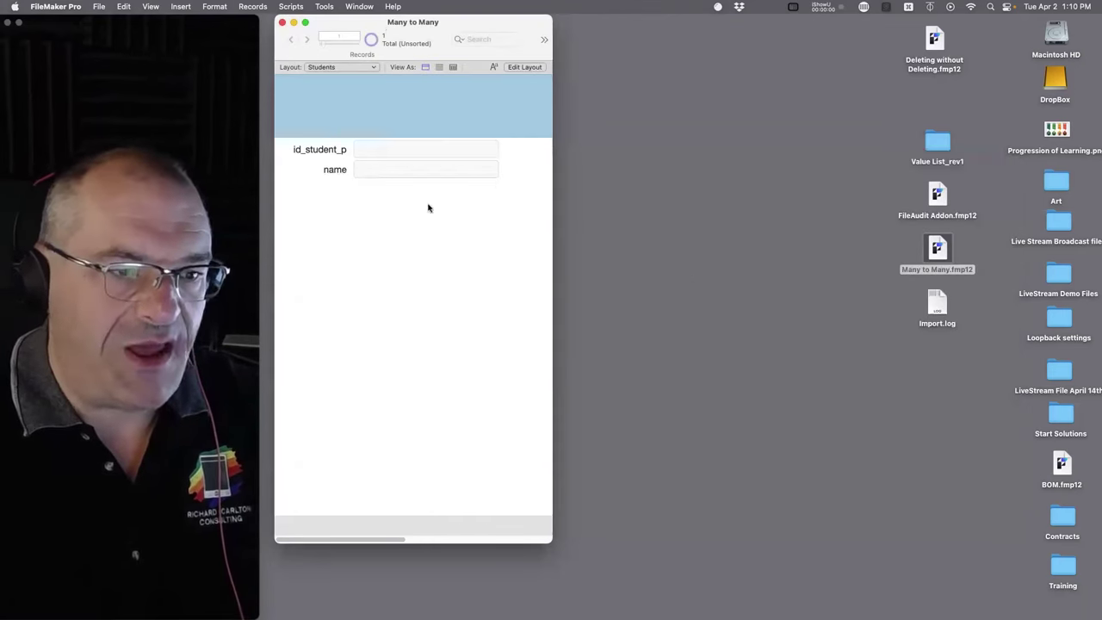
- Create a second Many to Many window beside the first and switch it to the Course layout
{"action": "left_click", "coordinate": [347, 7]}
{"action": "left_click", "coordinate": [366, 23]}
{"action": "left_click_drag", "start_coordinate": [402, 26], "coordinate": [669, 7]}
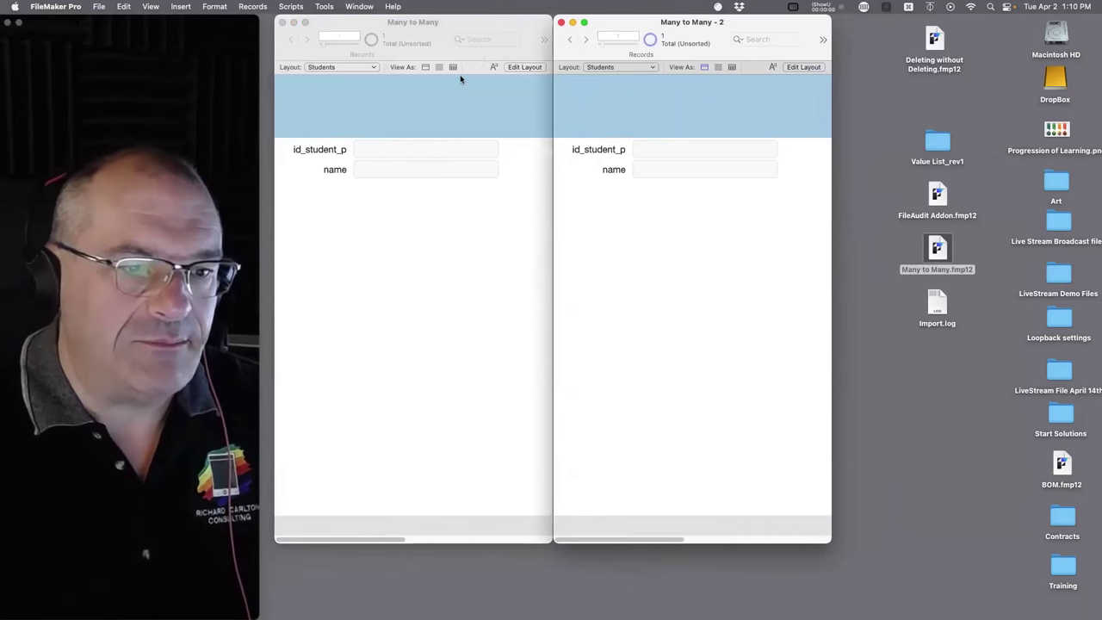
{"action": "left_click", "coordinate": [595, 67]}
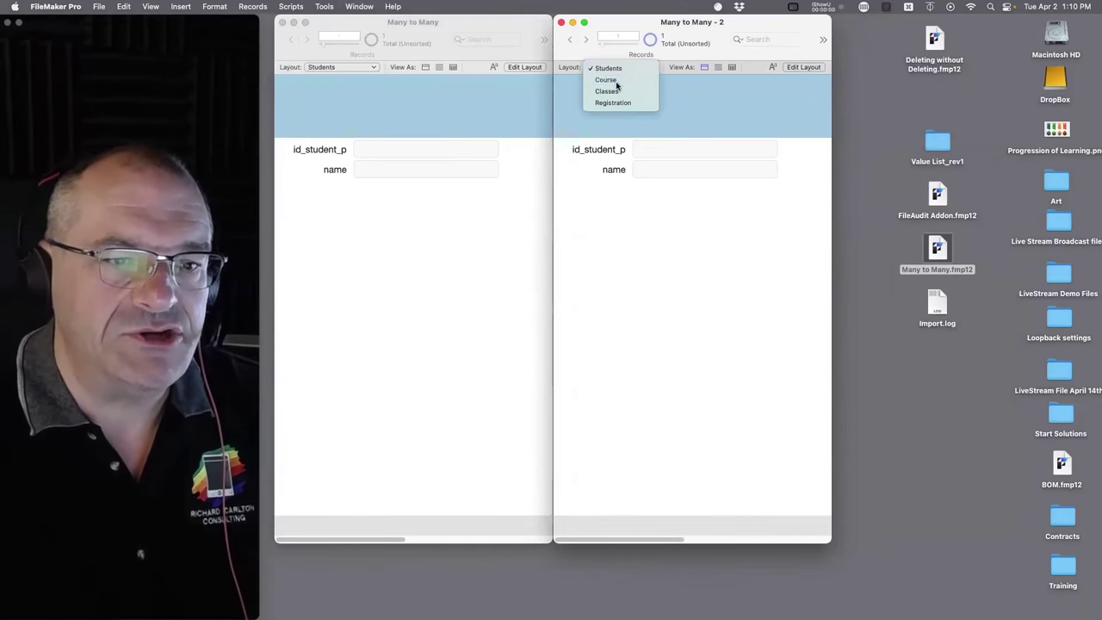
{"action": "left_click", "coordinate": [607, 80]}
{"action": "mouse_move", "coordinate": [624, 24]}
{"action": "left_mouse_down"}
{"action": "mouse_move", "coordinate": [660, 19]}
{"action": "mouse_move", "coordinate": [623, 8]}
{"action": "left_mouse_up"}
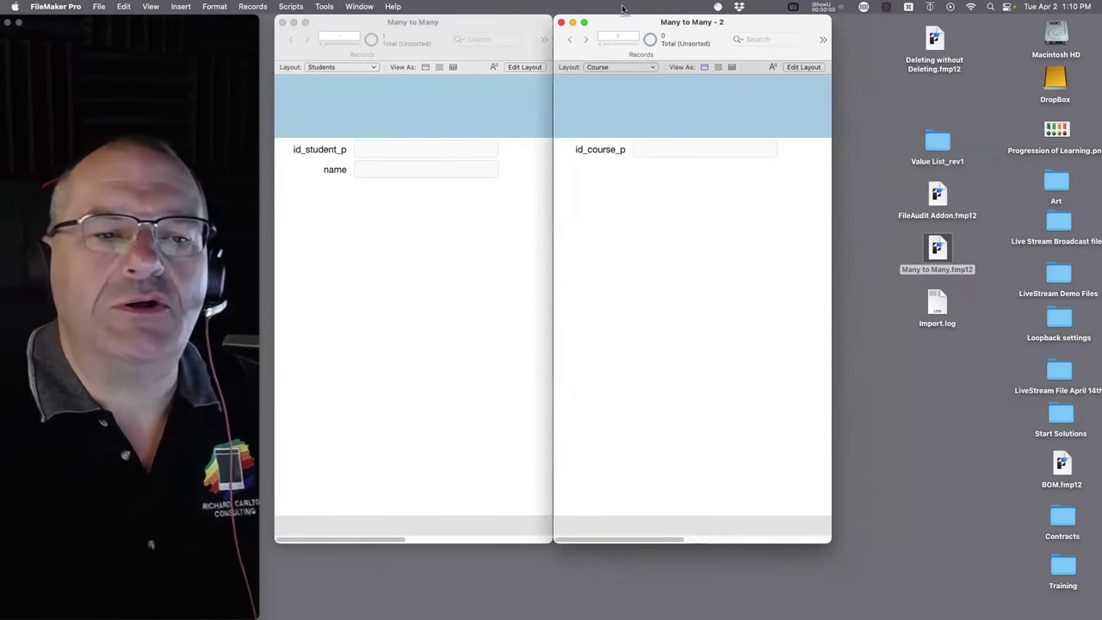
- Place the Course name field with its label below id_course_p on the Course layout and return to Browse mode
{"action": "key", "text": "super+l"}
{"action": "left_click_drag", "start_coordinate": [689, 152], "coordinate": [688, 173]}
{"action": "double_click", "coordinate": [607, 127]}
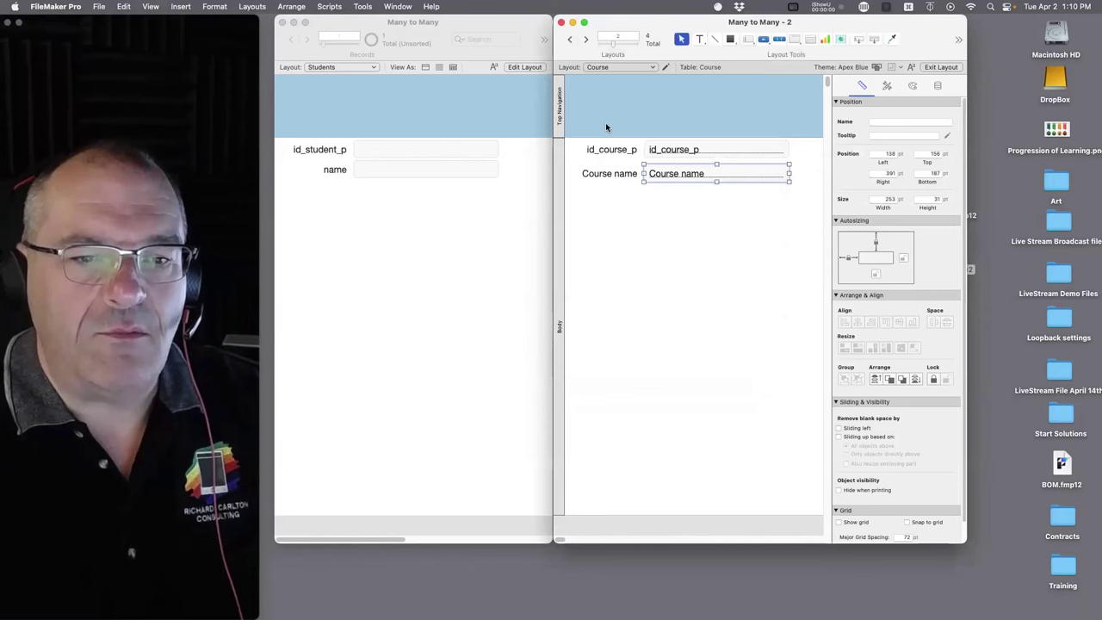
{"action": "key", "text": "super+b"}
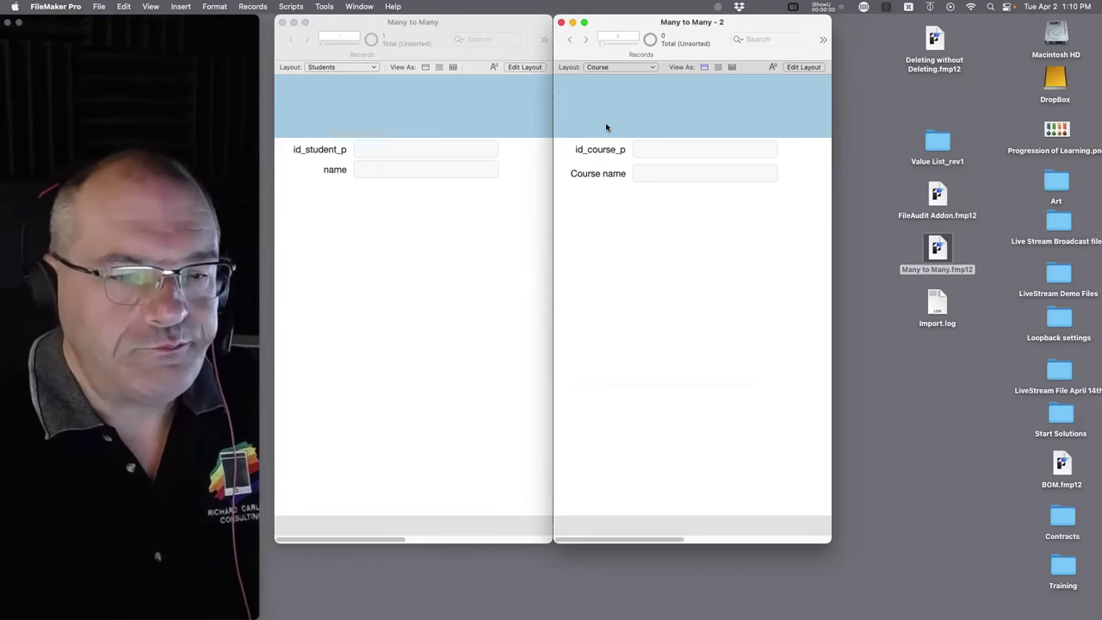
- Try the table view in the Students window, and settle on displaying its records as a list
{"action": "left_click", "coordinate": [369, 214]}
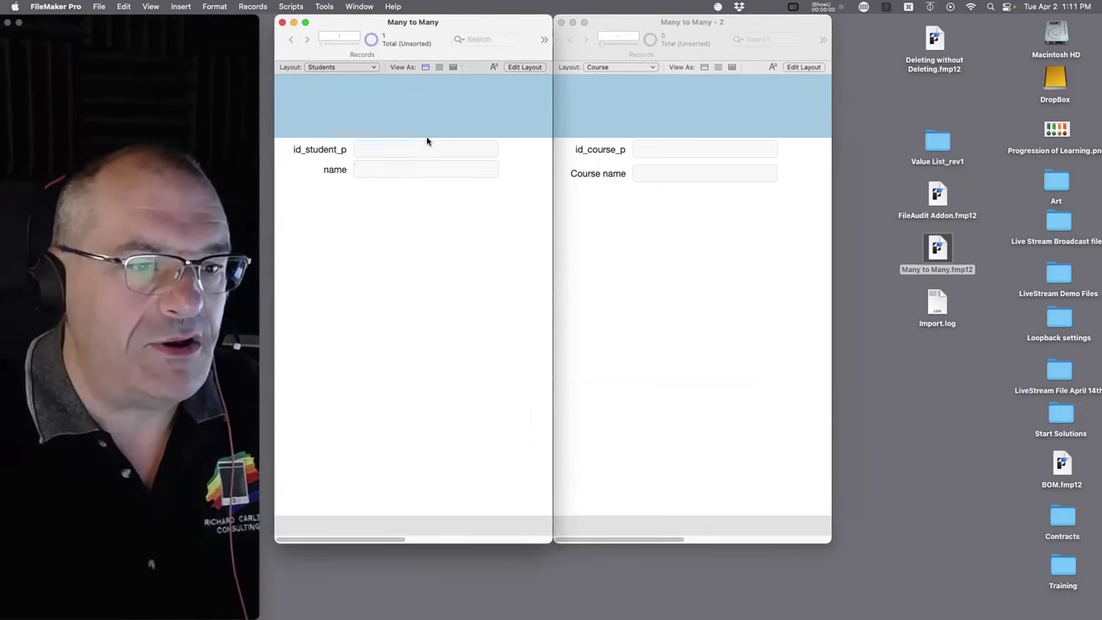
{"action": "left_click", "coordinate": [454, 67]}
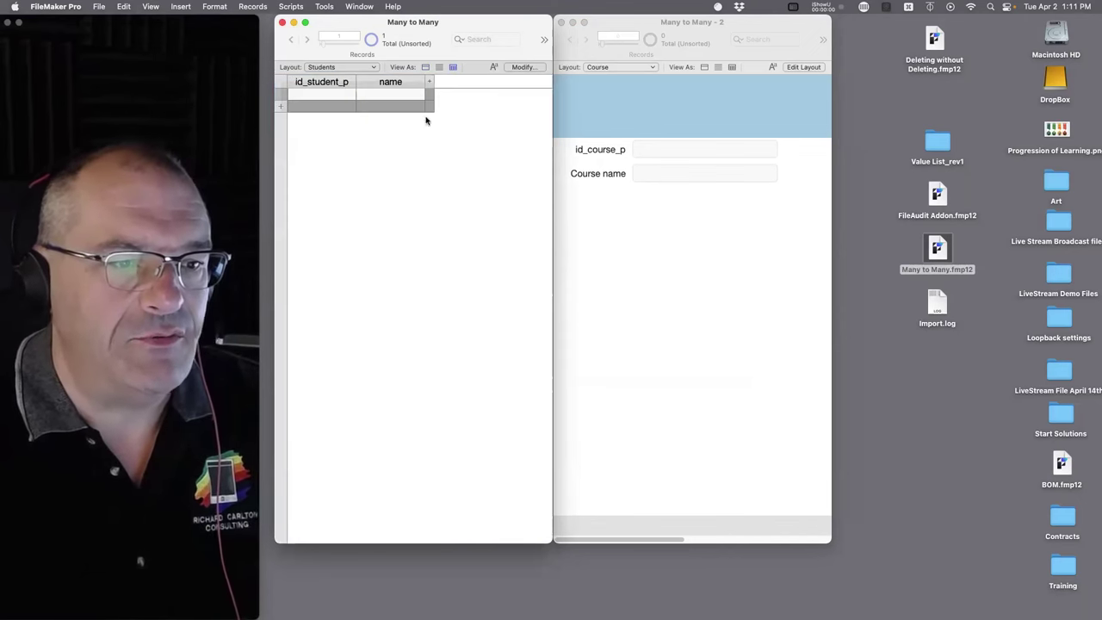
{"action": "left_click", "coordinate": [439, 68]}
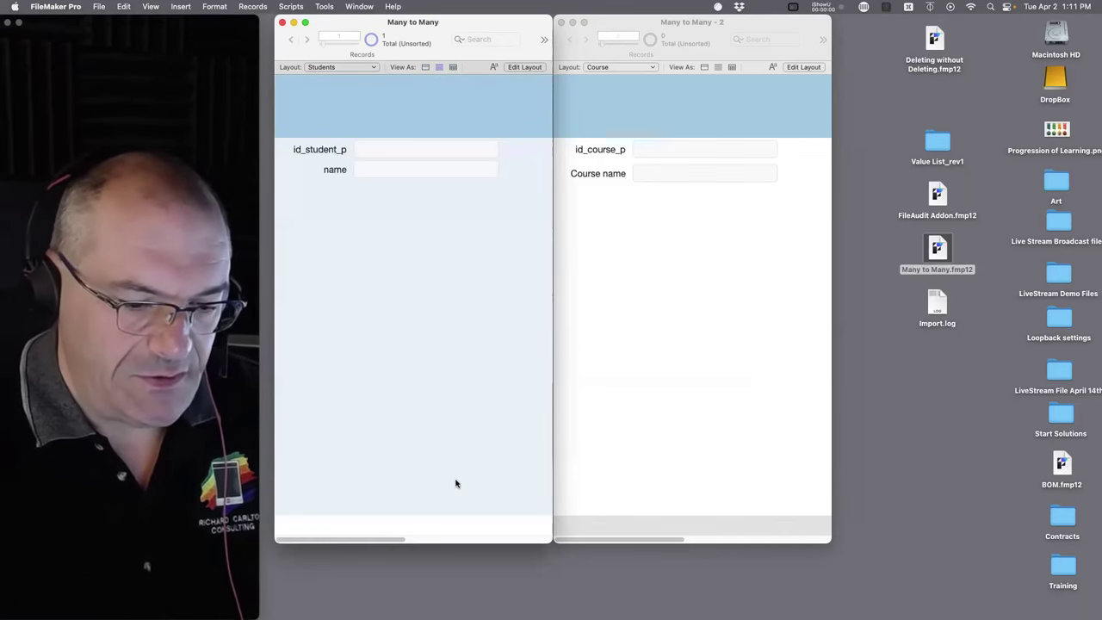
- Rearrange the Students layout into a single row, with the name label in the header, the name field beside id_student_p, and the body shortened to fit
{"action": "key", "text": "super+l"}
{"action": "left_click_drag", "start_coordinate": [687, 540], "coordinate": [918, 542]}
{"action": "scroll", "coordinate": [517, 448], "scroll_direction": "down", "scroll_amount": 3}
{"action": "left_click_drag", "start_coordinate": [487, 417], "coordinate": [471, 102]}
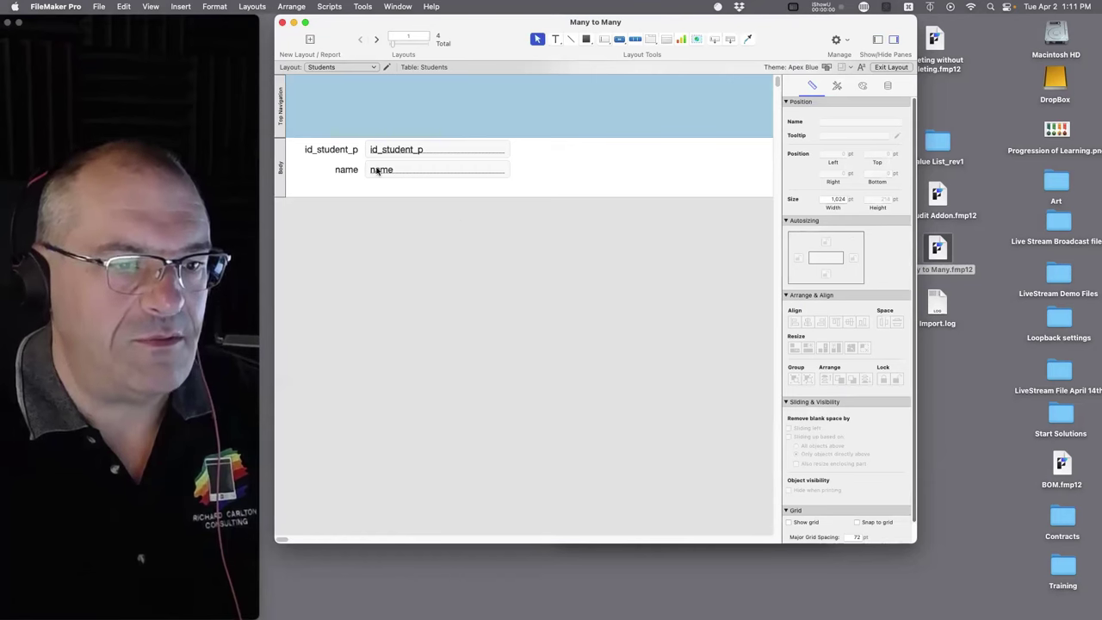
{"action": "left_click_drag", "start_coordinate": [348, 170], "coordinate": [527, 132]}
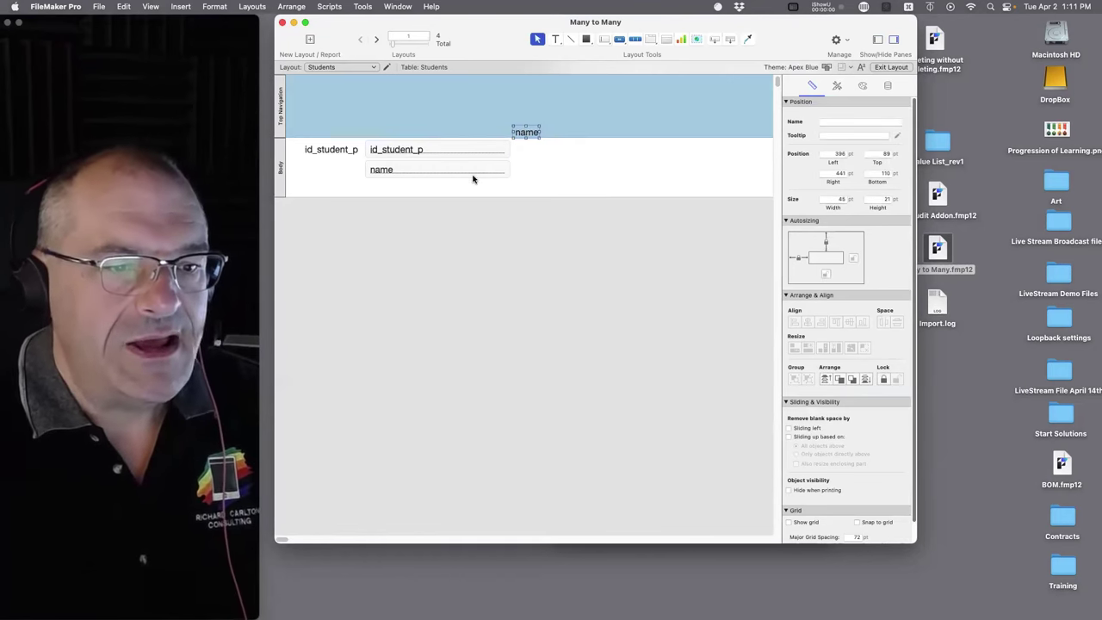
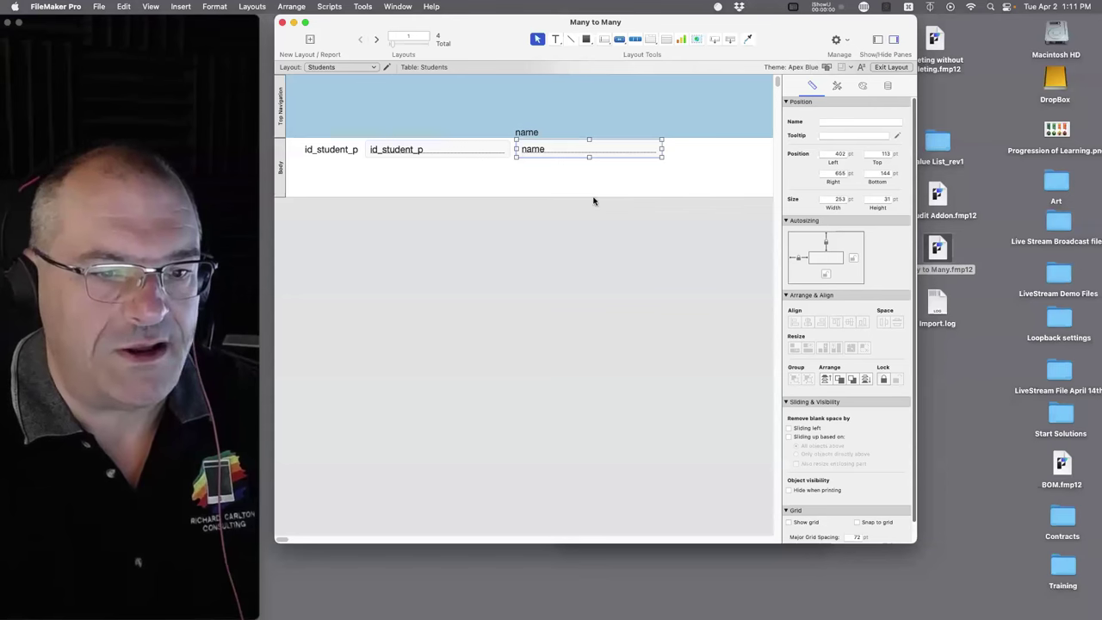
{"action": "left_click_drag", "start_coordinate": [592, 198], "coordinate": [595, 157]}
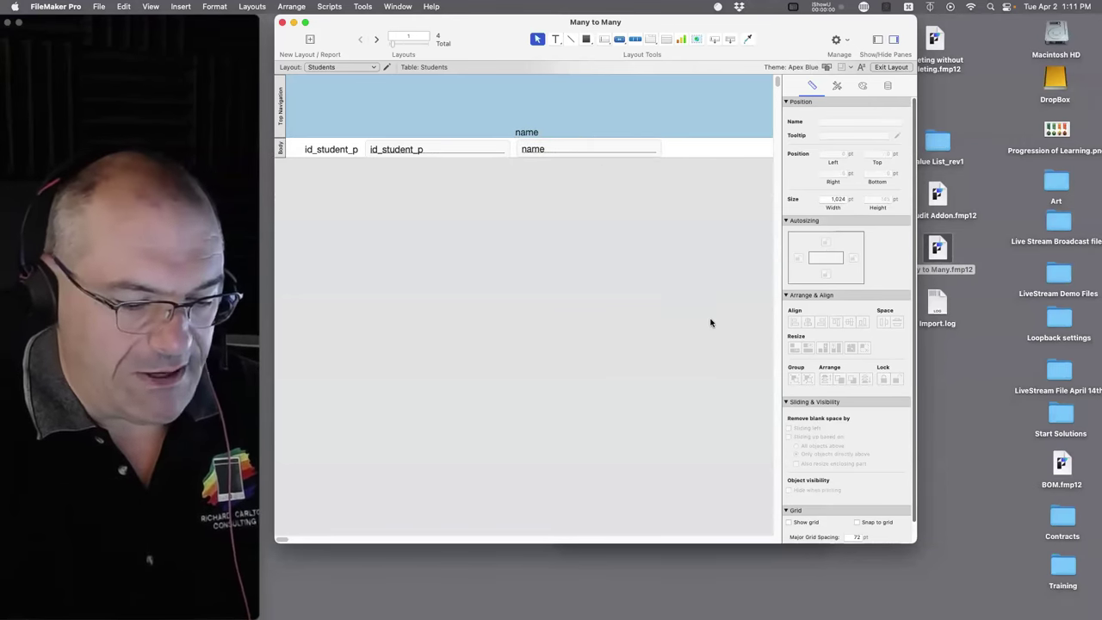
{"action": "key", "text": "super+n"}
{"action": "key", "text": "Escape"}
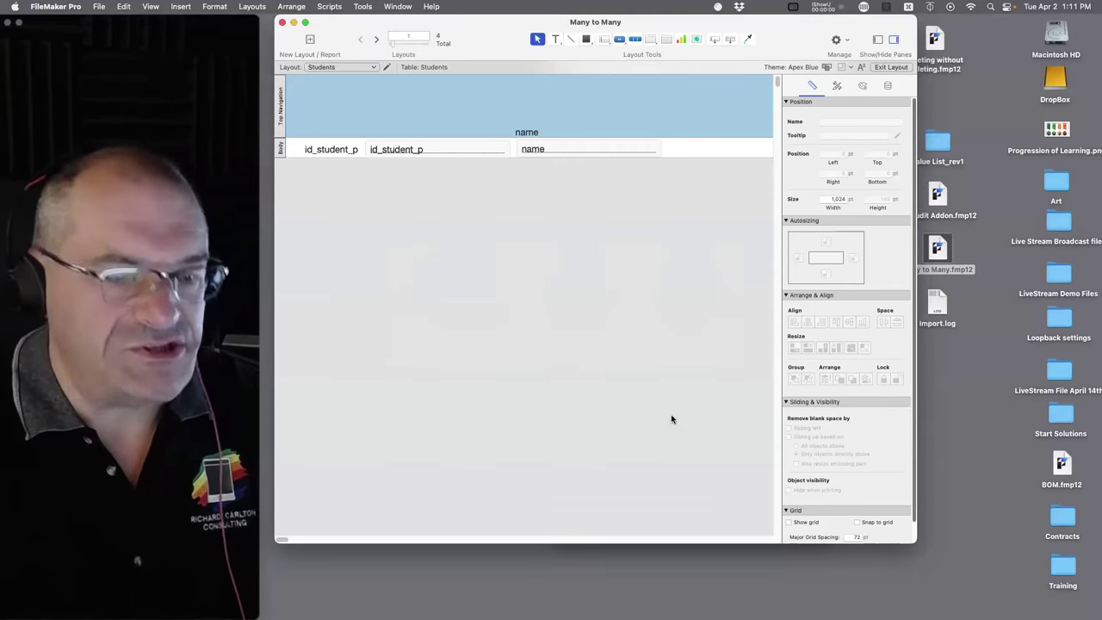
{"action": "key", "text": "super+b"}
- Enter a name in the student record that lacks an ID, and delete that record
{"action": "left_click", "coordinate": [528, 148]}
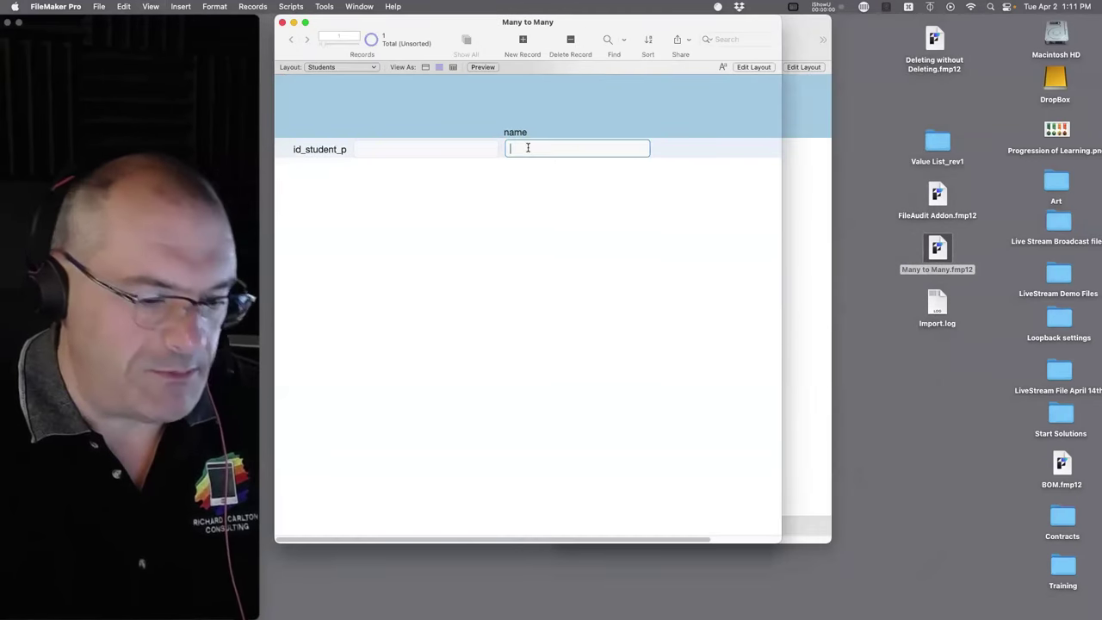
{"action": "type", "text": "Richard"}
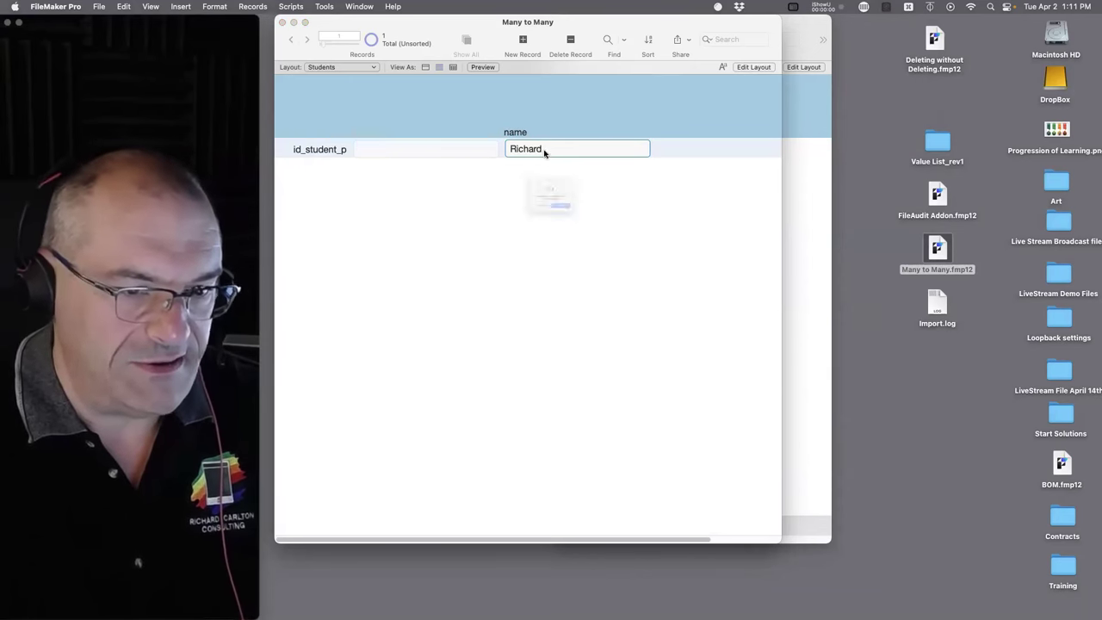
{"action": "key", "text": "super+e"}
{"action": "left_click", "coordinate": [526, 236]}
- Create student records S01 to S03 and fill in each student's first name
{"action": "key", "text": "super+n"}
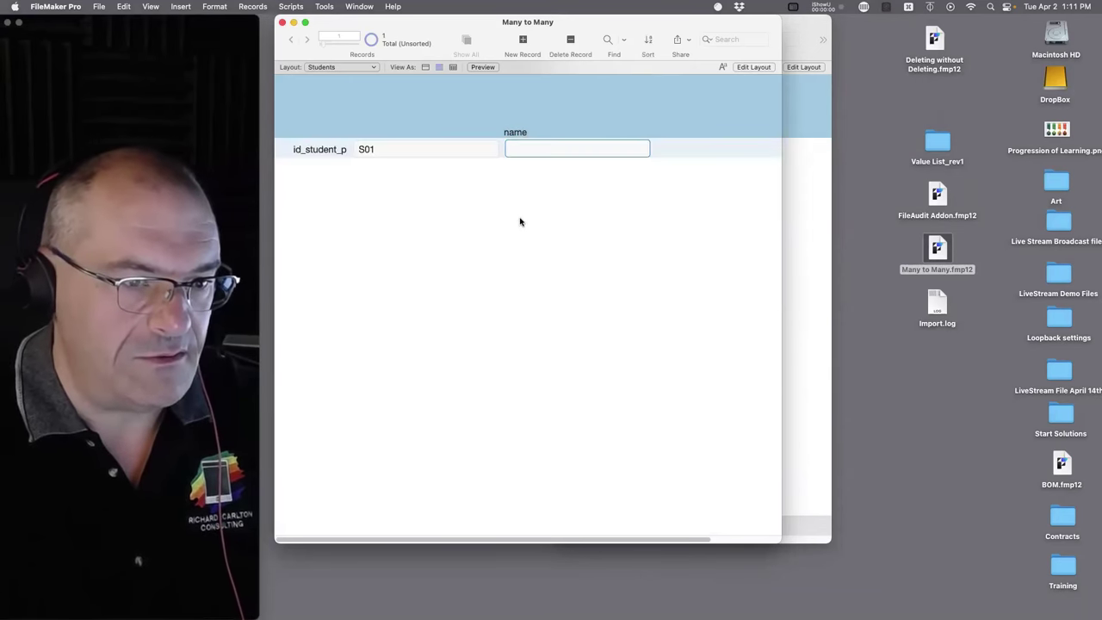
{"action": "type", "text": "Richard"}
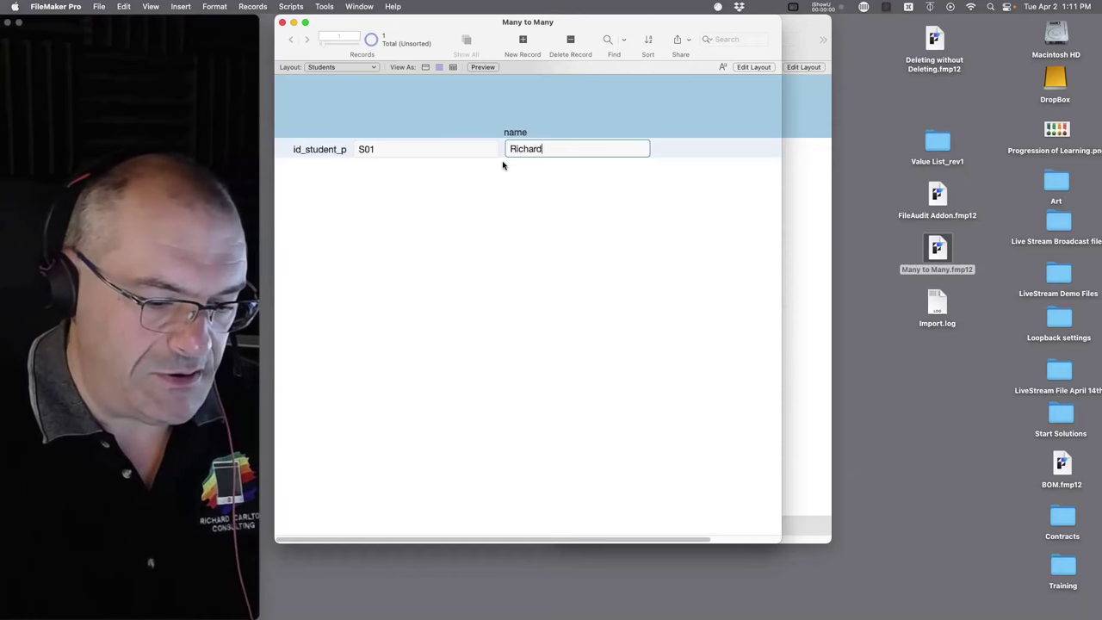
{"action": "key", "text": "super+n"}
{"action": "type", "text": "Ken"}
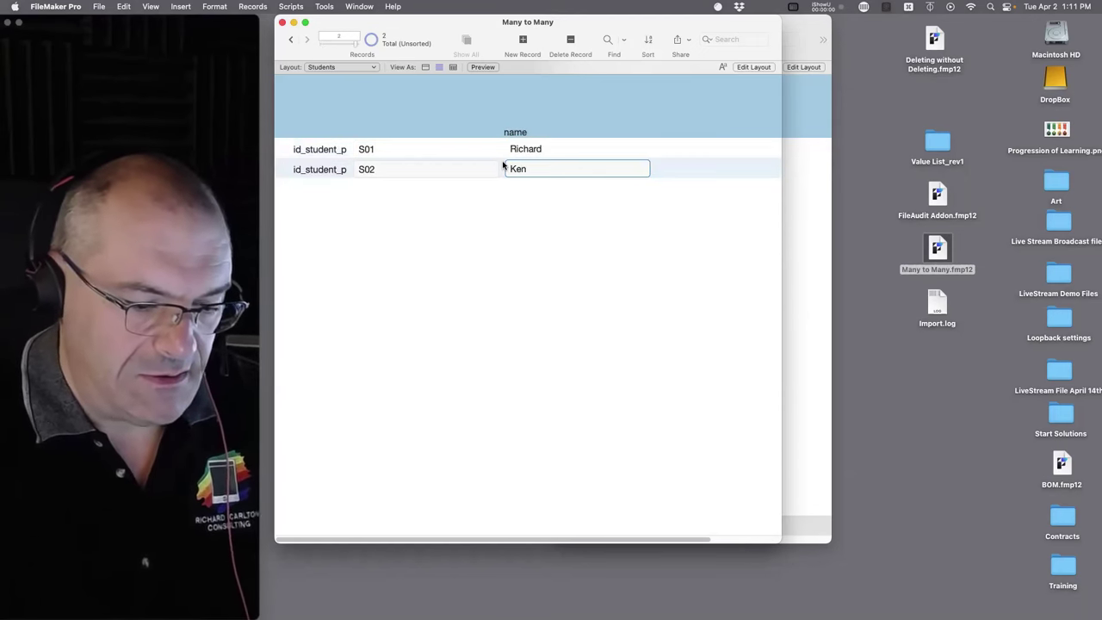
{"action": "key", "text": "super+n"}
{"action": "type", "text": "Jessi"}
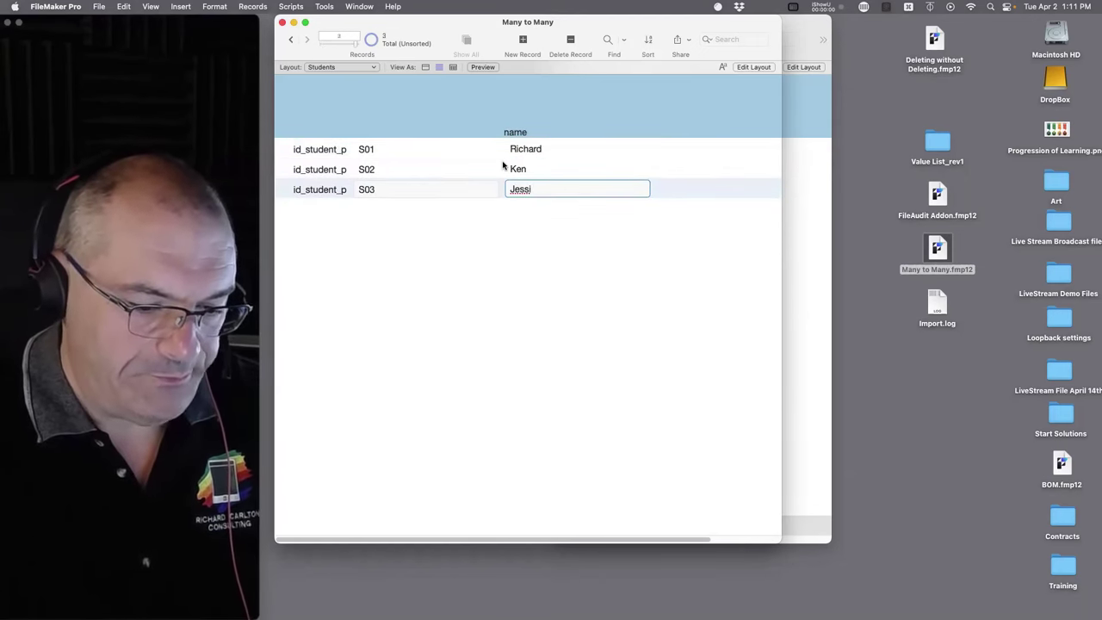
- Create three more student records, naming the first one Code2Go and entering students' first names in the other two
{"action": "key", "text": "super+n"}
{"action": "type", "text": "Code2"}
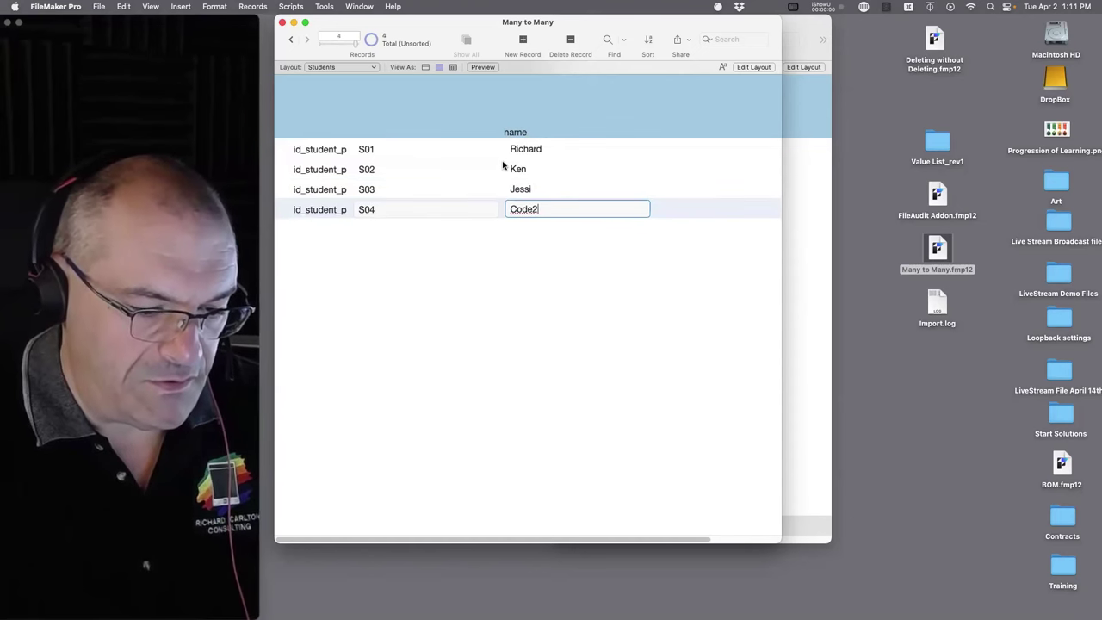
{"action": "type", "text": "Go"}
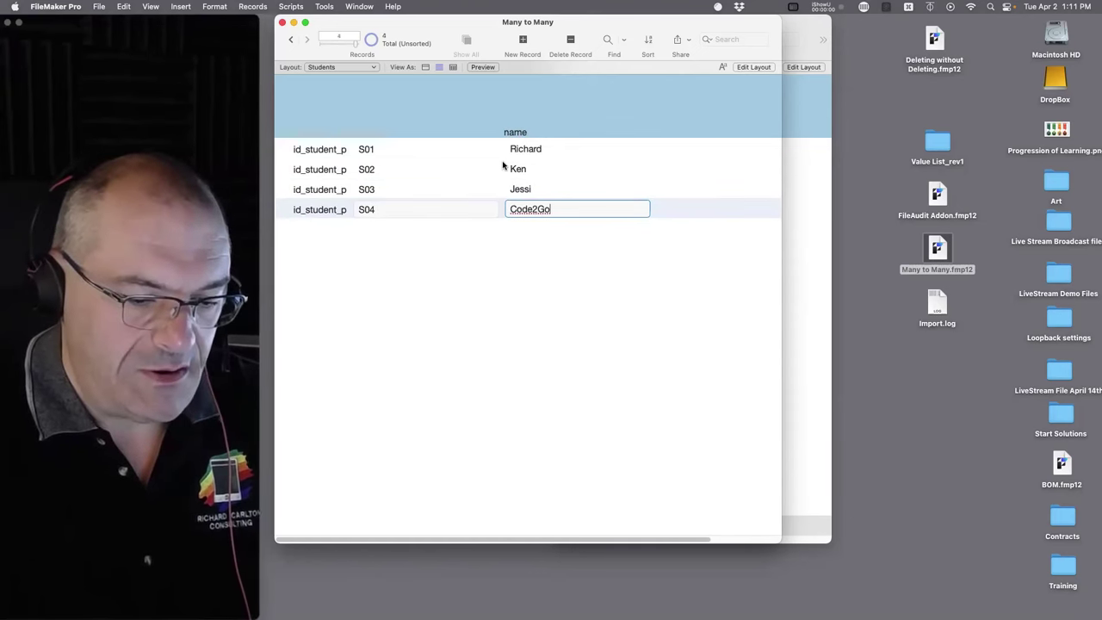
{"action": "key", "text": "super+n"}
{"action": "type", "text": "R"}
{"action": "type", "text": "David"}
{"action": "key", "text": "super+n"}
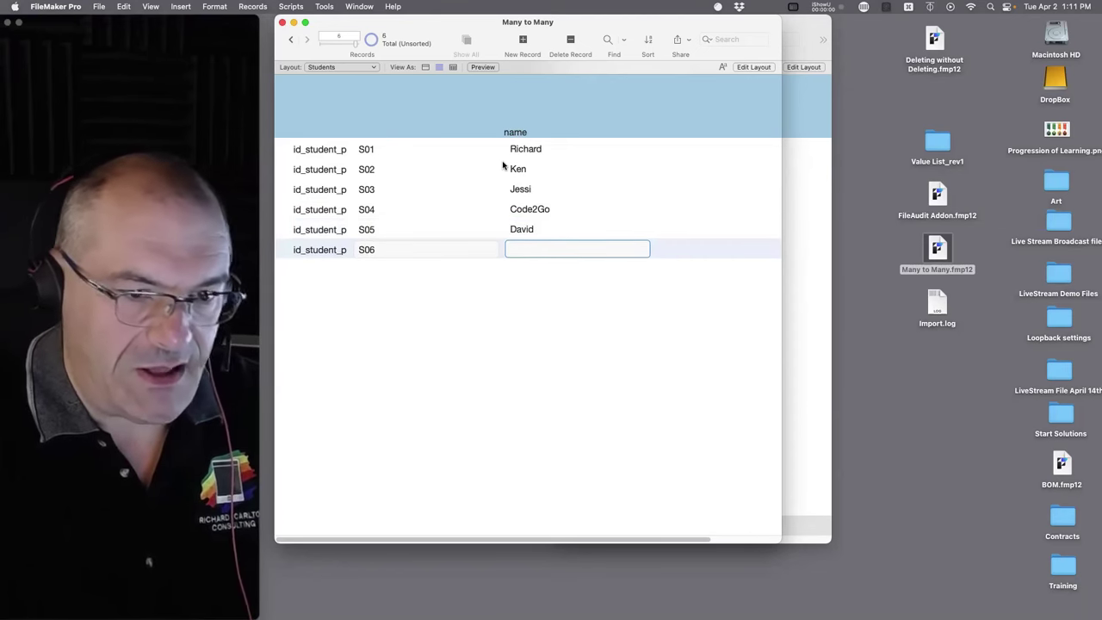
{"action": "type", "text": "Austin"}
{"action": "left_click", "coordinate": [614, 348]}
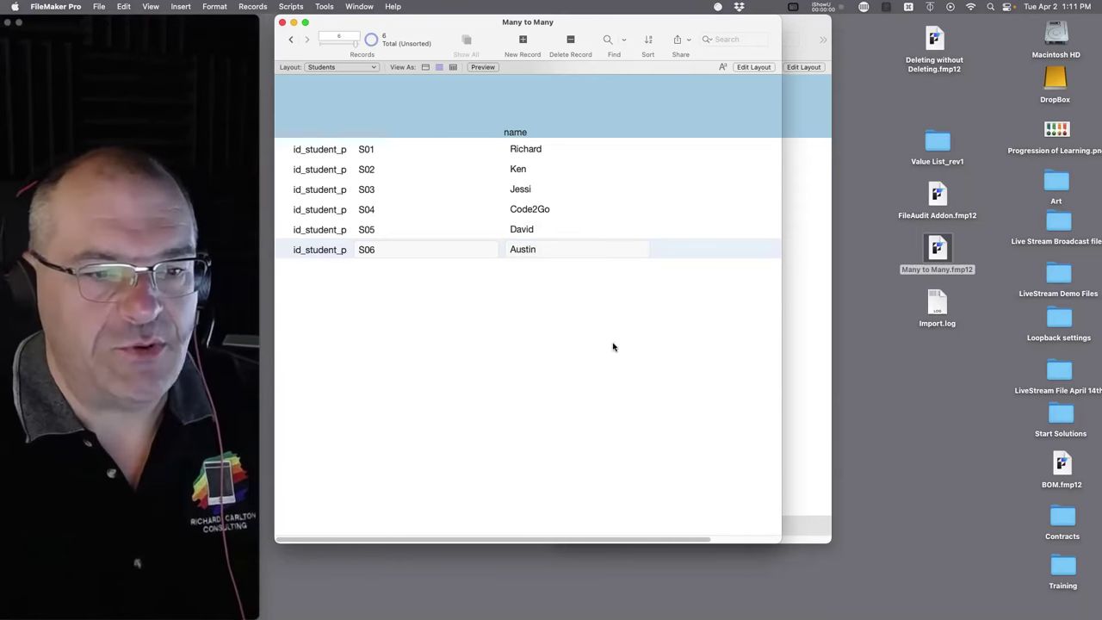
- Move the Course window clear of the student names and add a course record with the Course name Math Algebra
{"action": "key", "text": "super+1"}
{"action": "left_click_drag", "start_coordinate": [640, 34], "coordinate": [794, 6]}
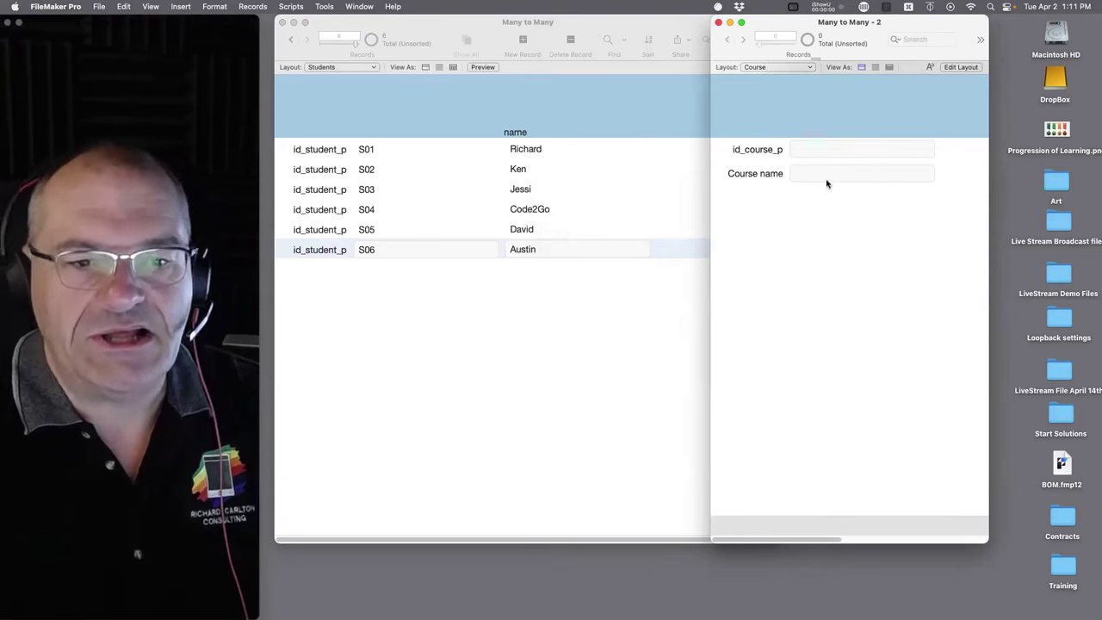
{"action": "key", "text": "super+n"}
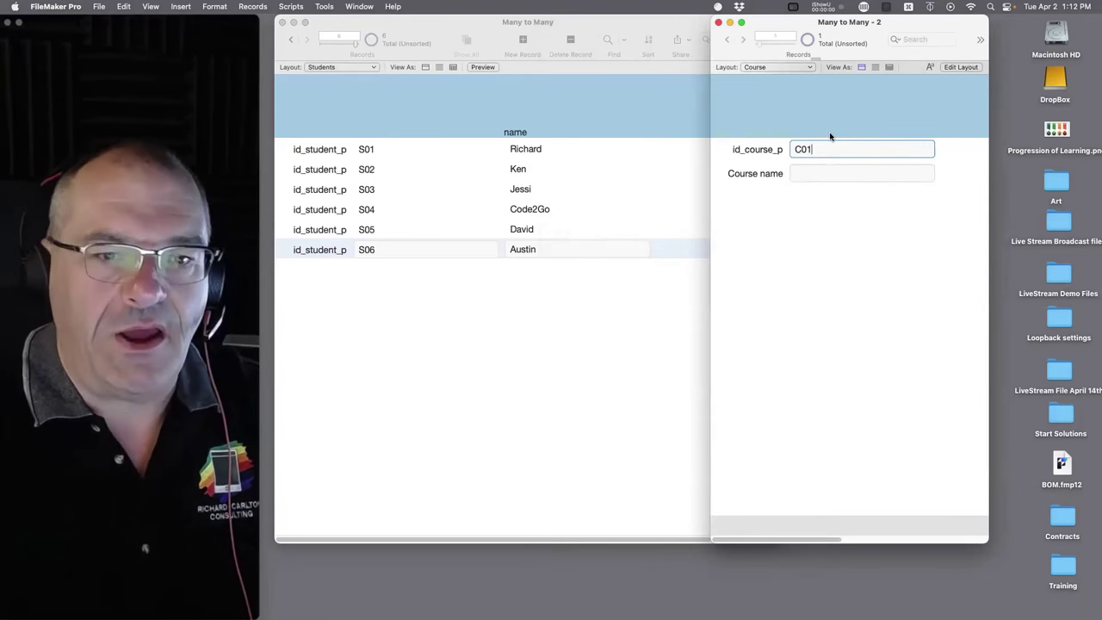
{"action": "left_click", "coordinate": [809, 173]}
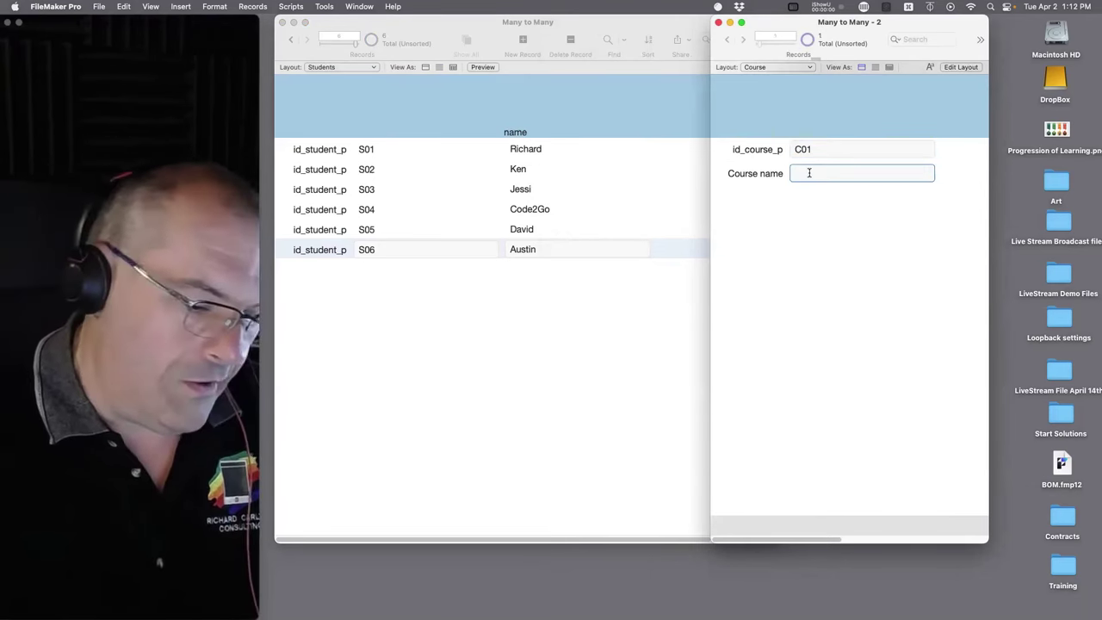
{"action": "type", "text": "Math"}
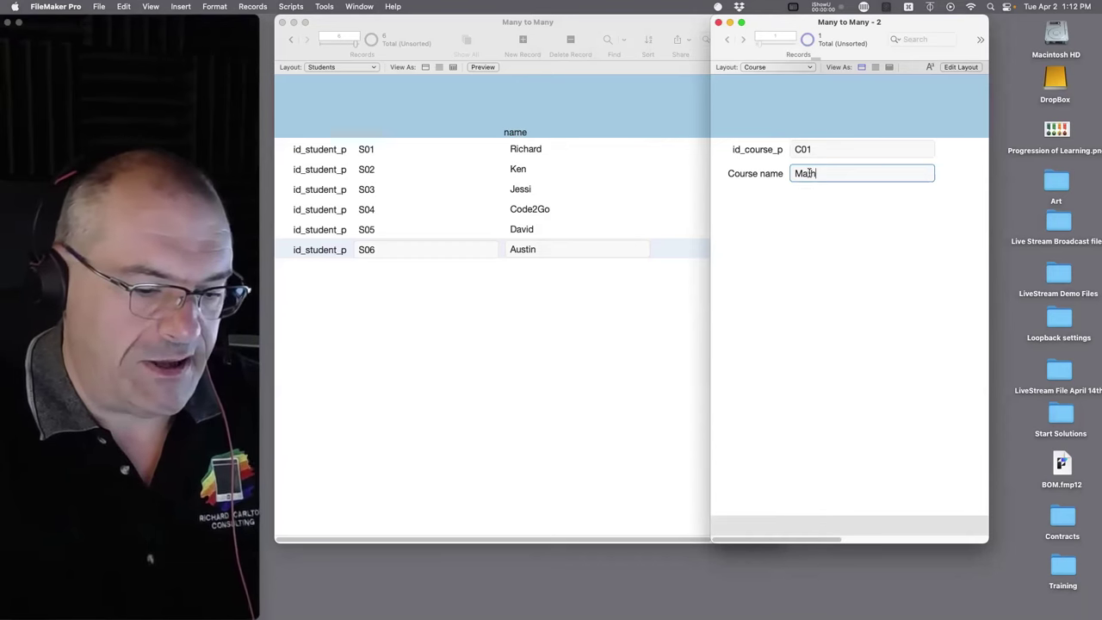
{"action": "type", "text": " Algebra"}
{"action": "left_click", "coordinate": [828, 237]}
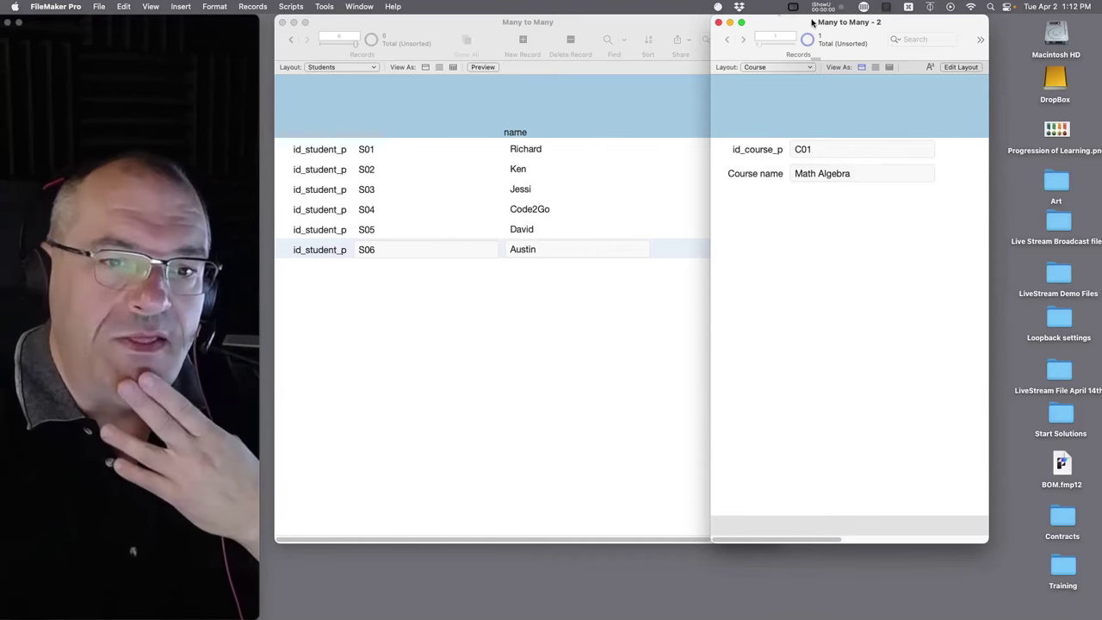
- Move the Course window farther away and narrow the Students window so both are fully visible, with the Code2Go record active
{"action": "left_click_drag", "start_coordinate": [814, 24], "coordinate": [841, 17]}
{"action": "left_click", "coordinate": [709, 332]}
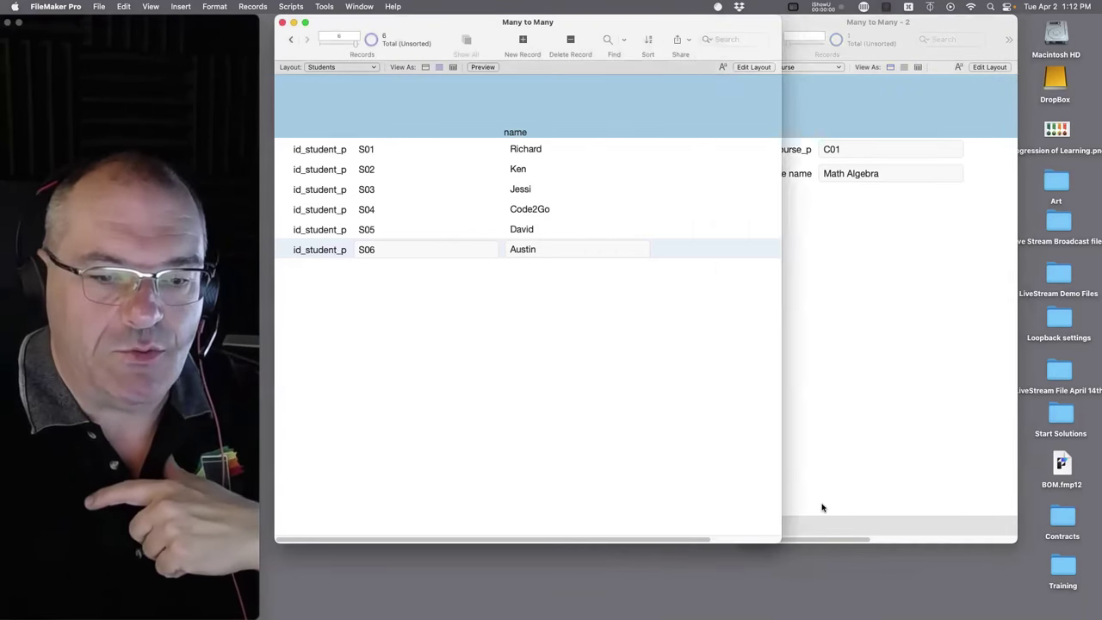
{"action": "left_click_drag", "start_coordinate": [760, 539], "coordinate": [611, 540]}
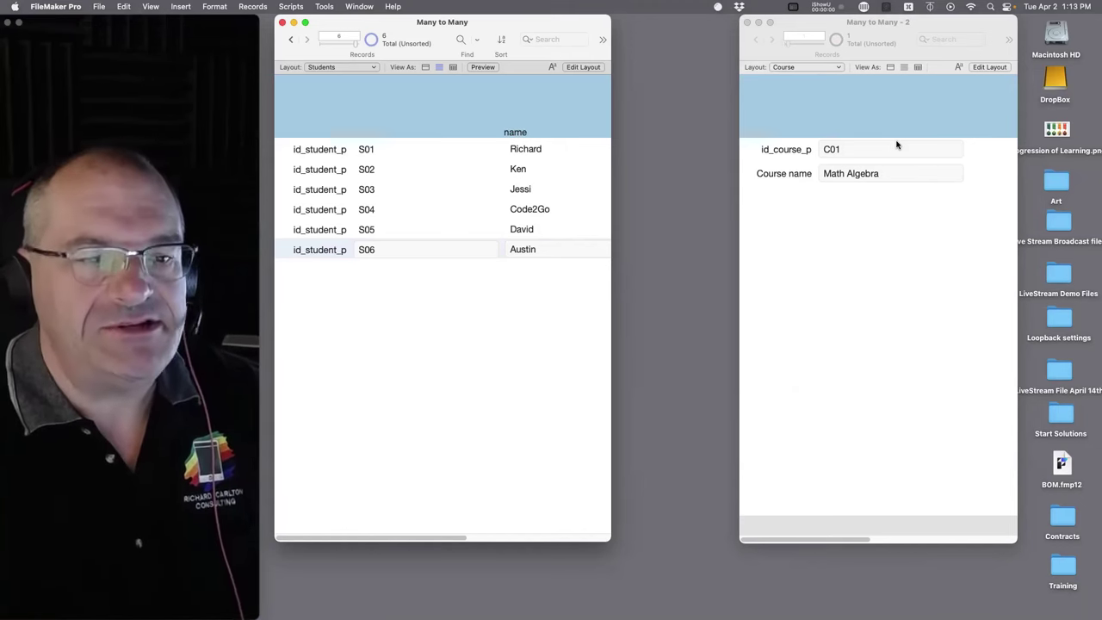
{"action": "left_click", "coordinate": [534, 211]}
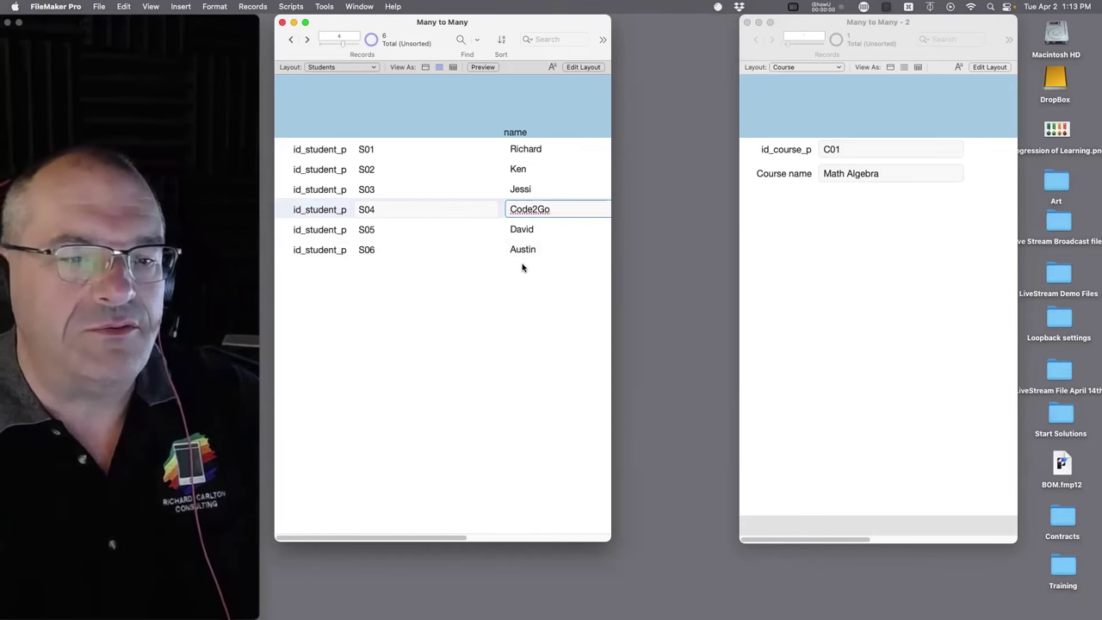
- Shorten the Course name of course C01 to Algebra and commit the record
{"action": "left_click", "coordinate": [849, 175]}
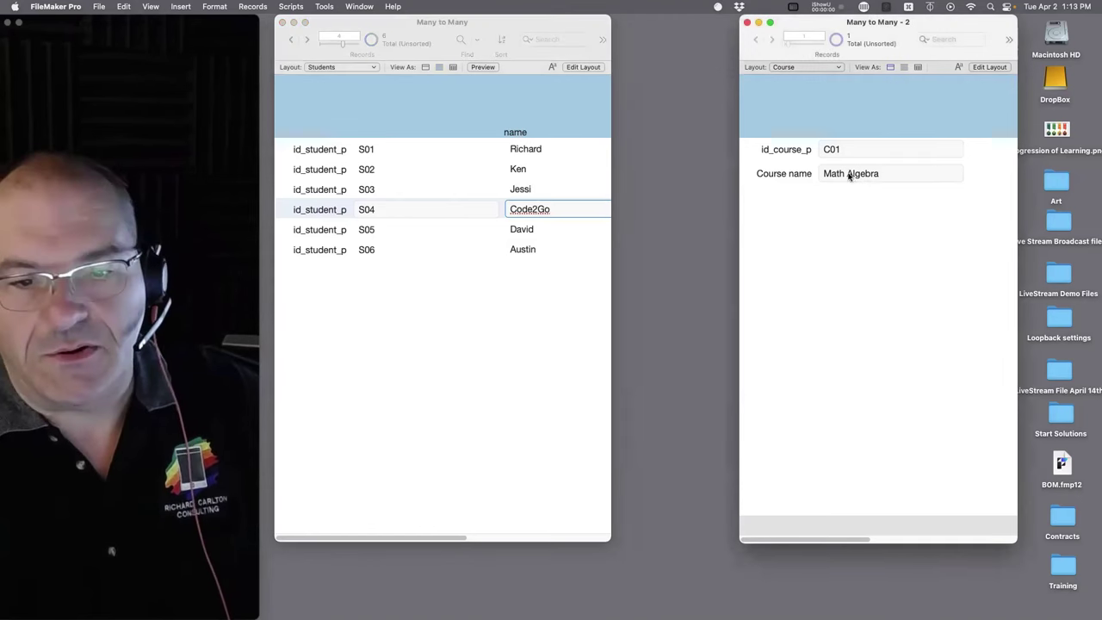
{"action": "left_click", "coordinate": [848, 175]}
{"action": "key", "text": "BackSpace"}
{"action": "key", "text": "BackSpace"}
{"action": "key", "text": "BackSpace"}
{"action": "key", "text": "BackSpace"}
{"action": "key", "text": "BackSpace"}
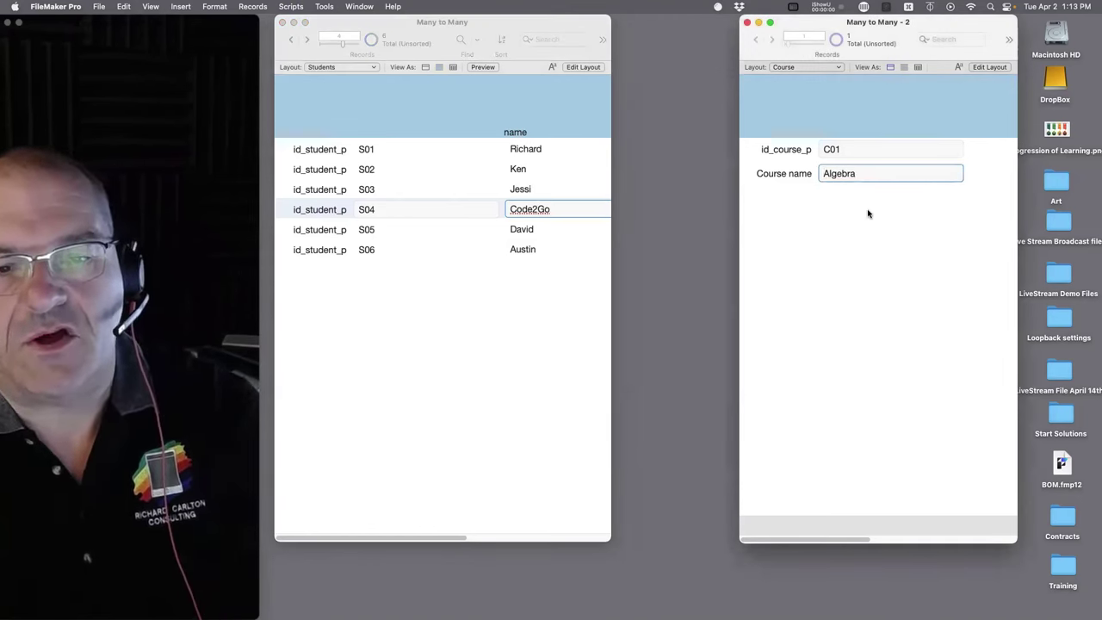
{"action": "left_click", "coordinate": [868, 213]}
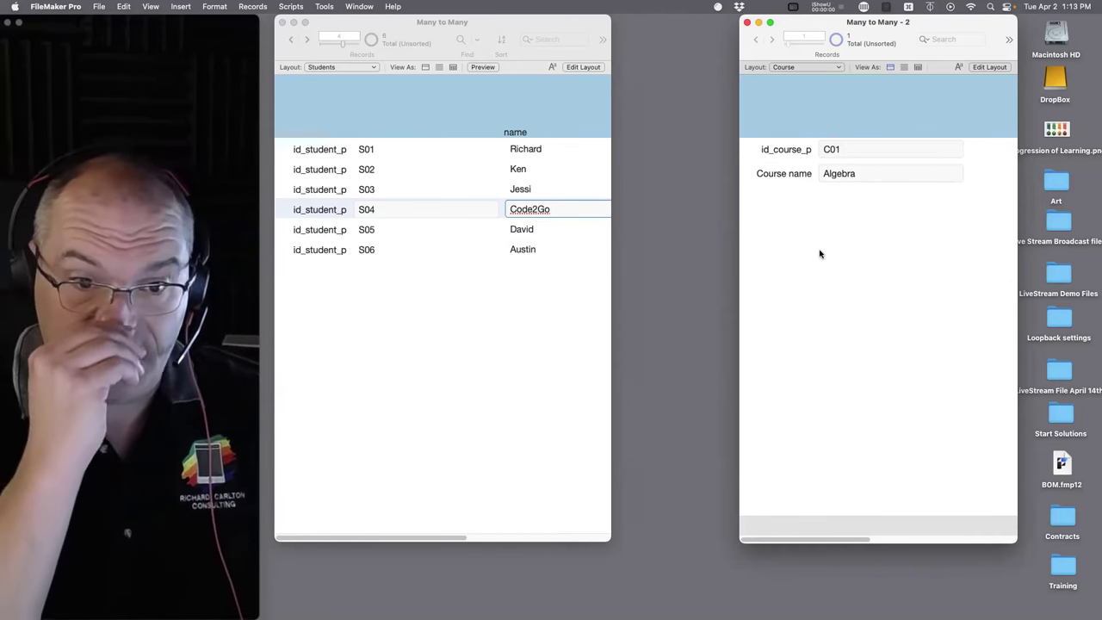
- Add a text field called name of the student to the Course table in the database definition
{"action": "key", "text": "super+shift+d"}
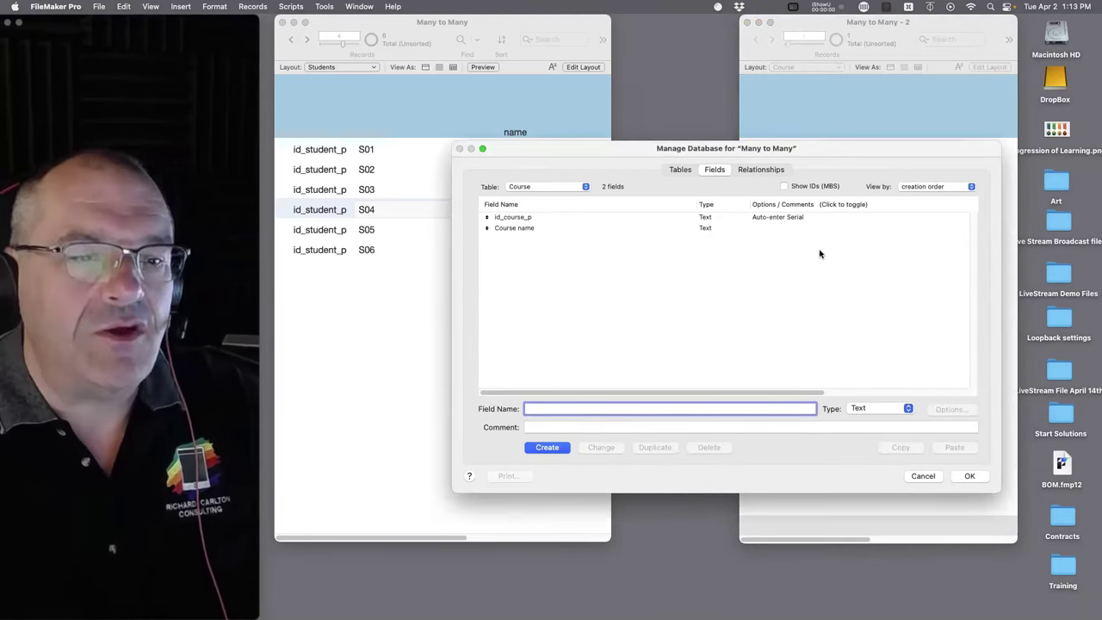
{"action": "type", "text": "name of the stu"}
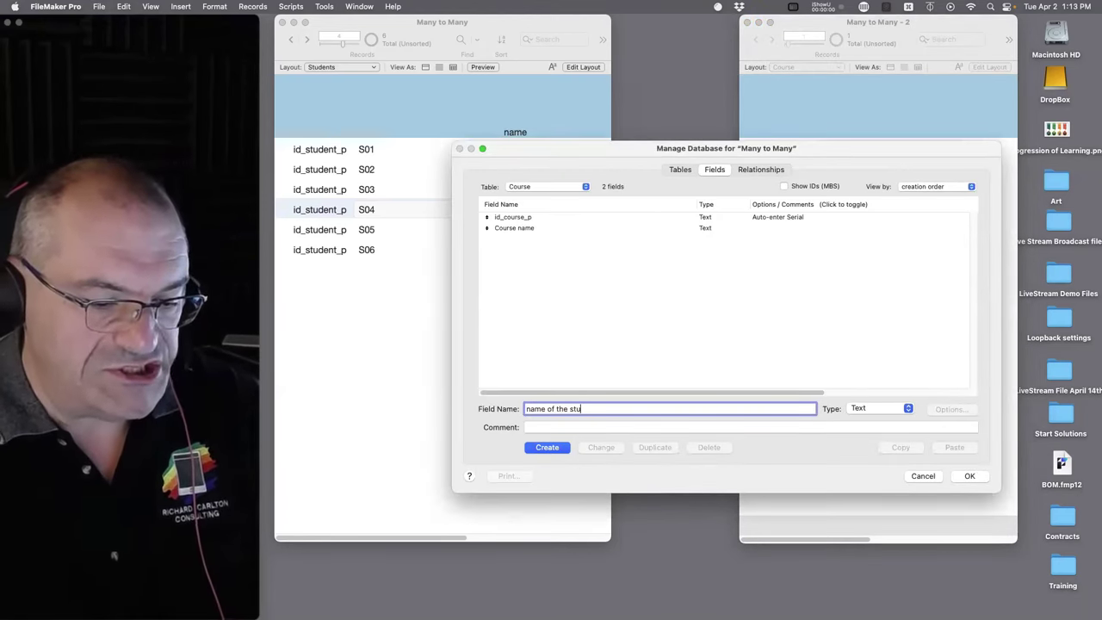
{"action": "type", "text": "dfent"}
{"action": "key", "text": "BackSpace"}
{"action": "key", "text": "BackSpace"}
{"action": "key", "text": "BackSpace"}
{"action": "key", "text": "BackSpace"}
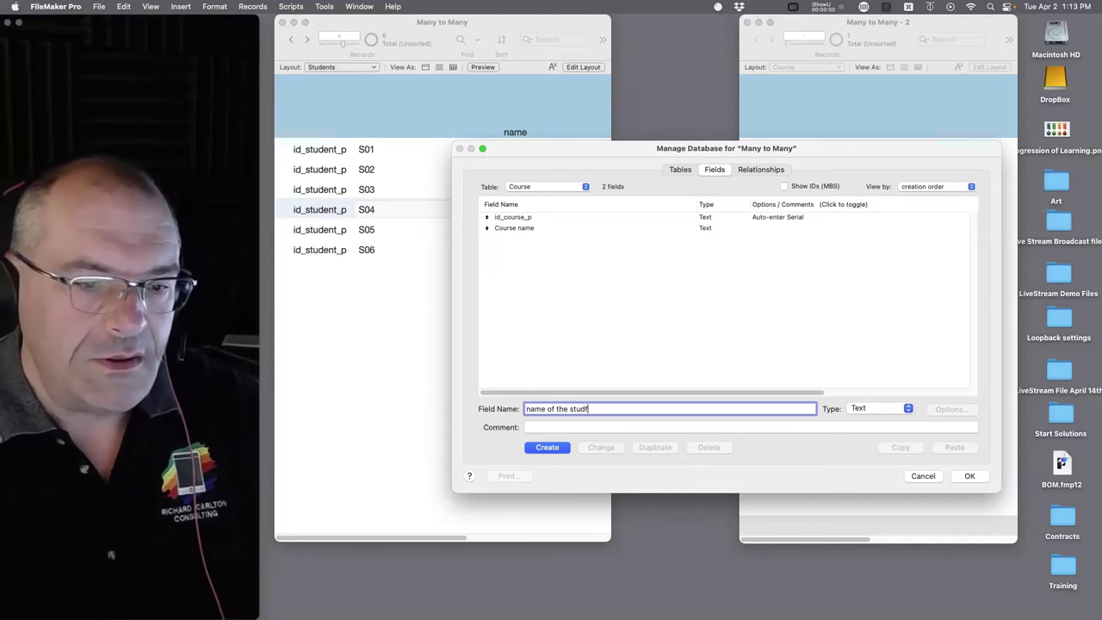
{"action": "type", "text": "ent"}
{"action": "key", "text": "Return"}
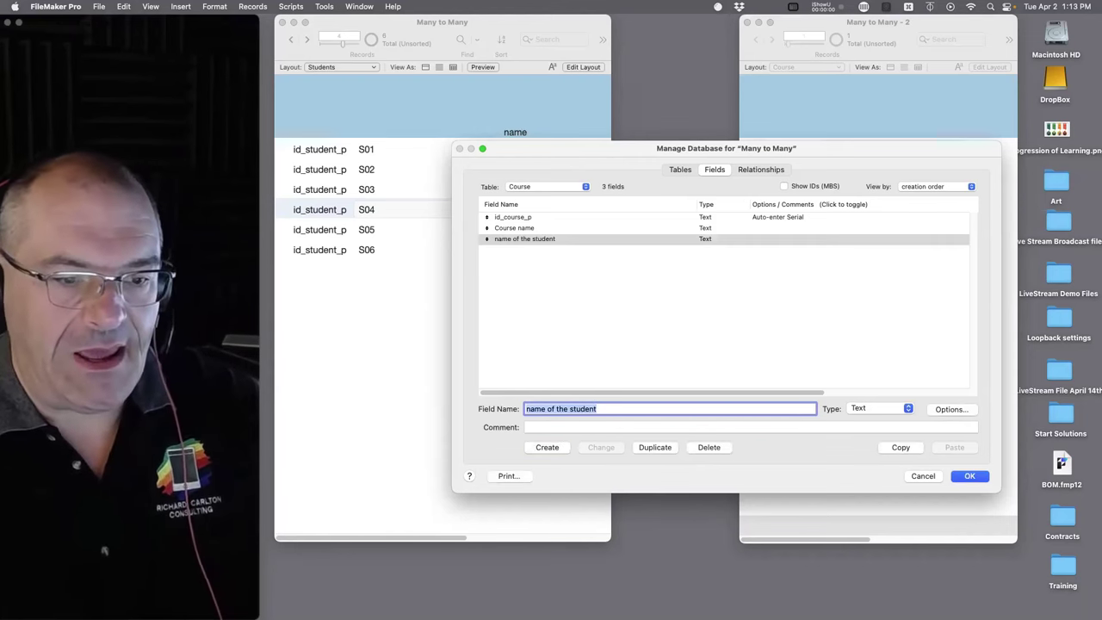
- Save the database definition and enter Code2Go as the name of the student in course record C01
{"action": "left_click", "coordinate": [975, 481]}
{"action": "left_click", "coordinate": [846, 196]}
{"action": "type", "text": "Code2Go"}
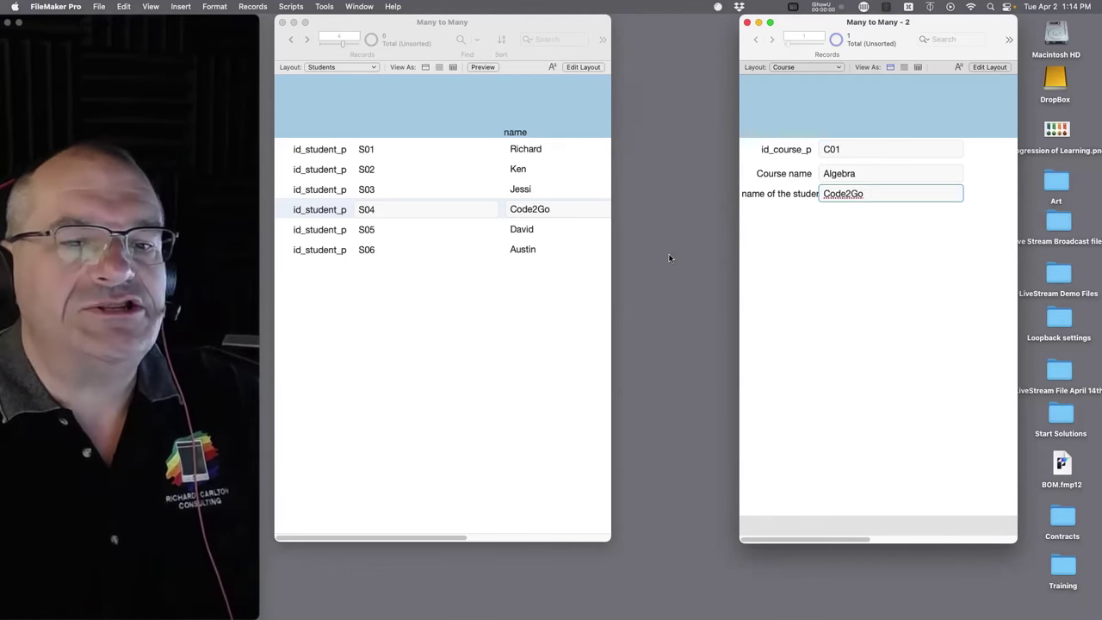
- Try adding a second student field called name of the student2 to the Course table, and draft the name of the student3
{"action": "key", "text": "super+shift+d"}
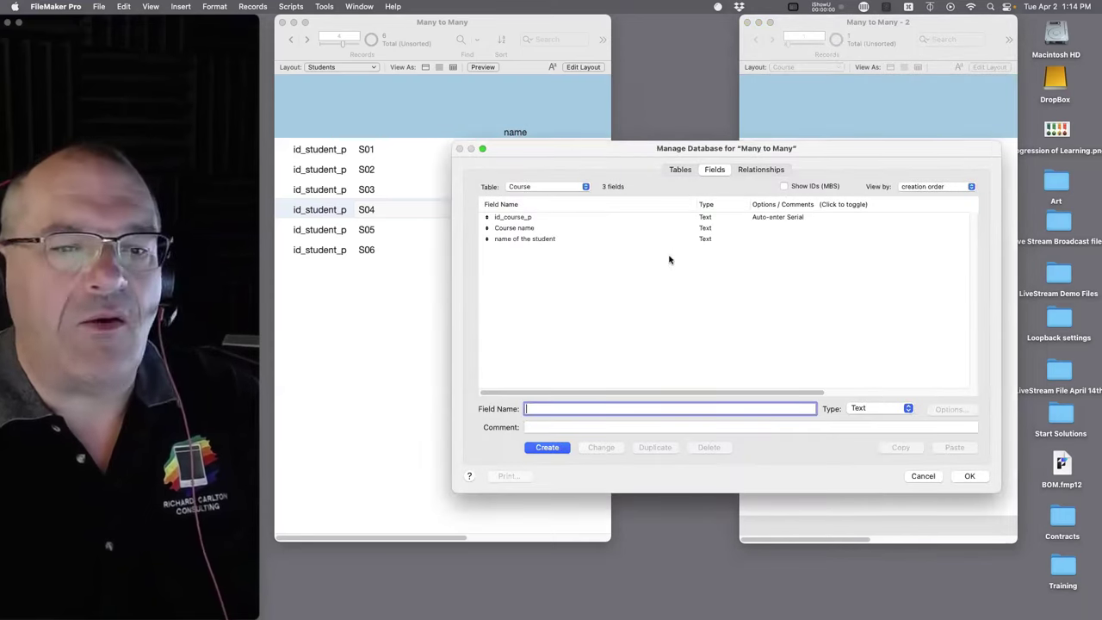
{"action": "left_click", "coordinate": [529, 229]}
{"action": "left_click", "coordinate": [549, 240]}
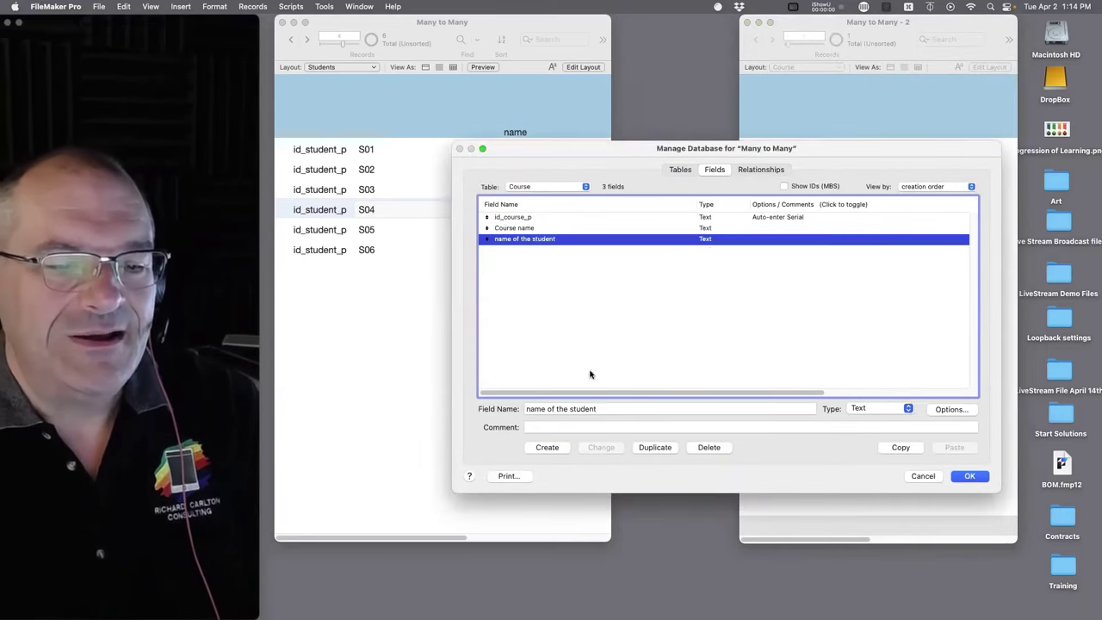
{"action": "left_click", "coordinate": [607, 408]}
{"action": "type", "text": "2"}
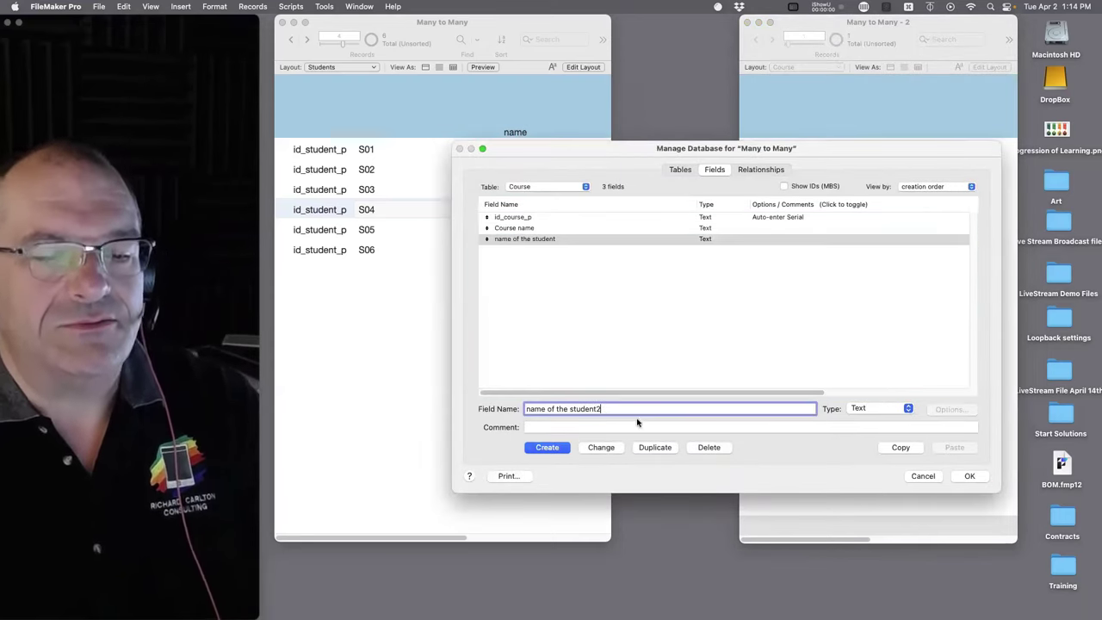
{"action": "left_click", "coordinate": [548, 447]}
{"action": "left_click", "coordinate": [621, 408]}
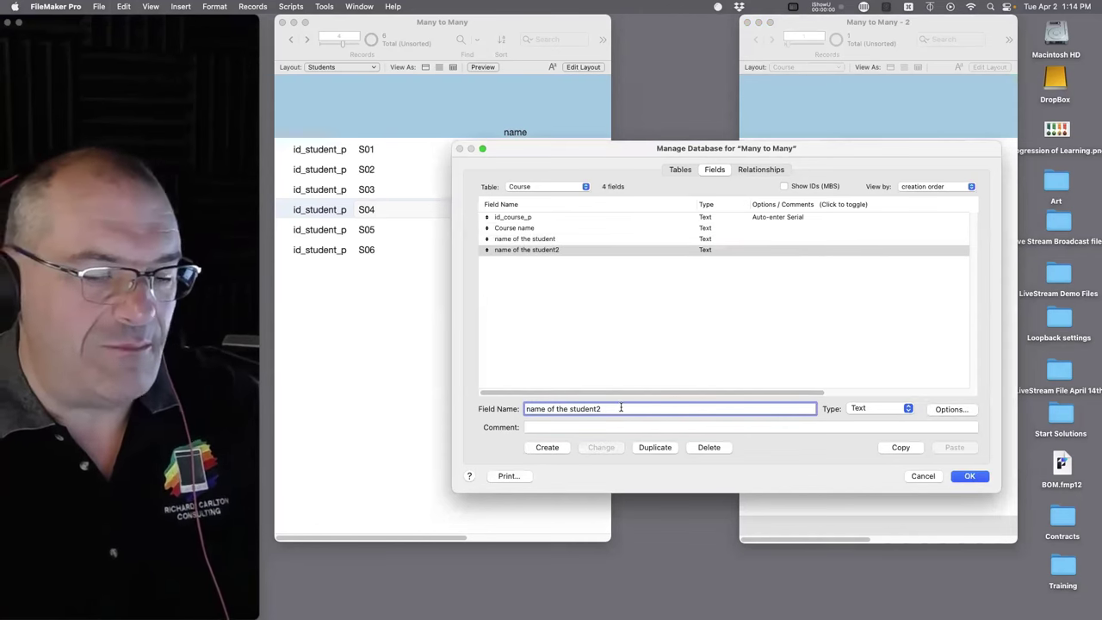
{"action": "key", "text": "BackSpace"}
{"action": "type", "text": "3"}
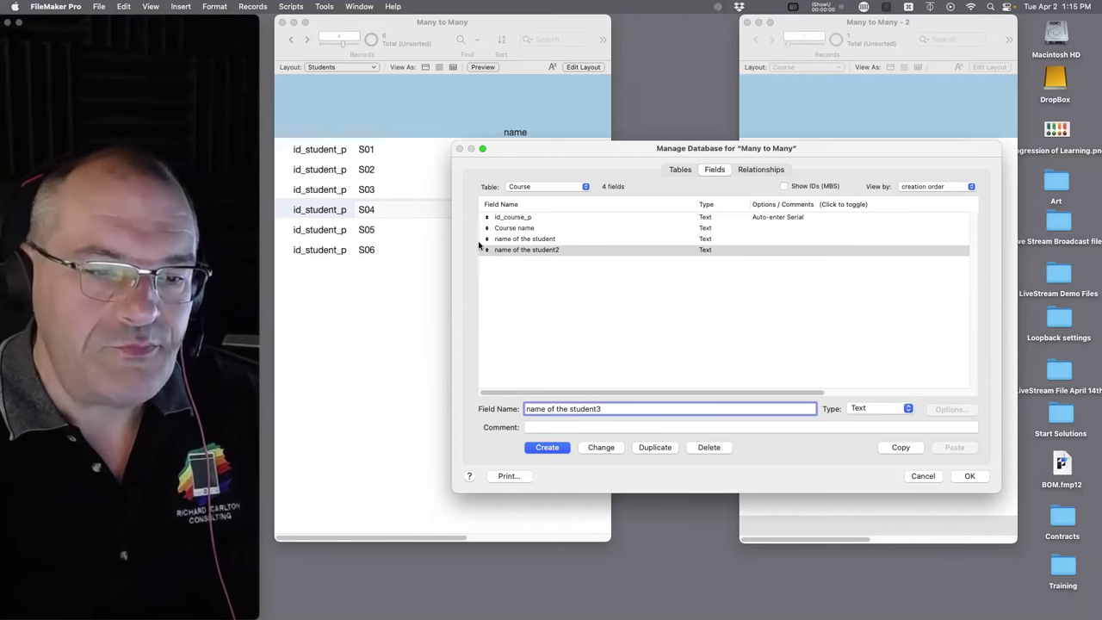
- Delete the name of the student2 field from the Course table and save the database definition
{"action": "key", "text": "super+a"}
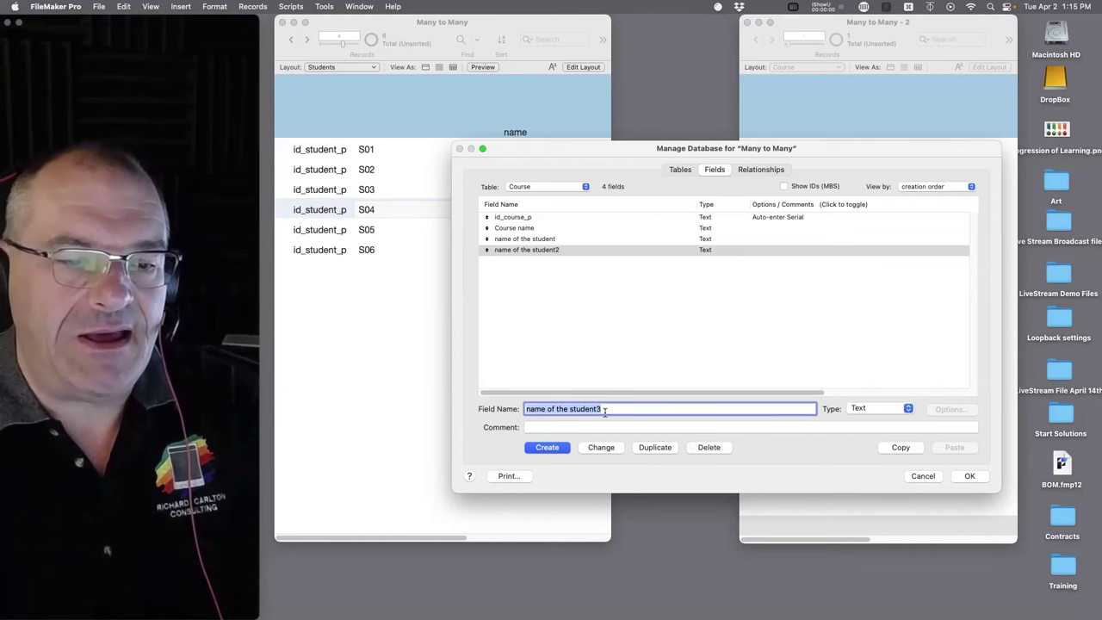
{"action": "left_click", "coordinate": [695, 452]}
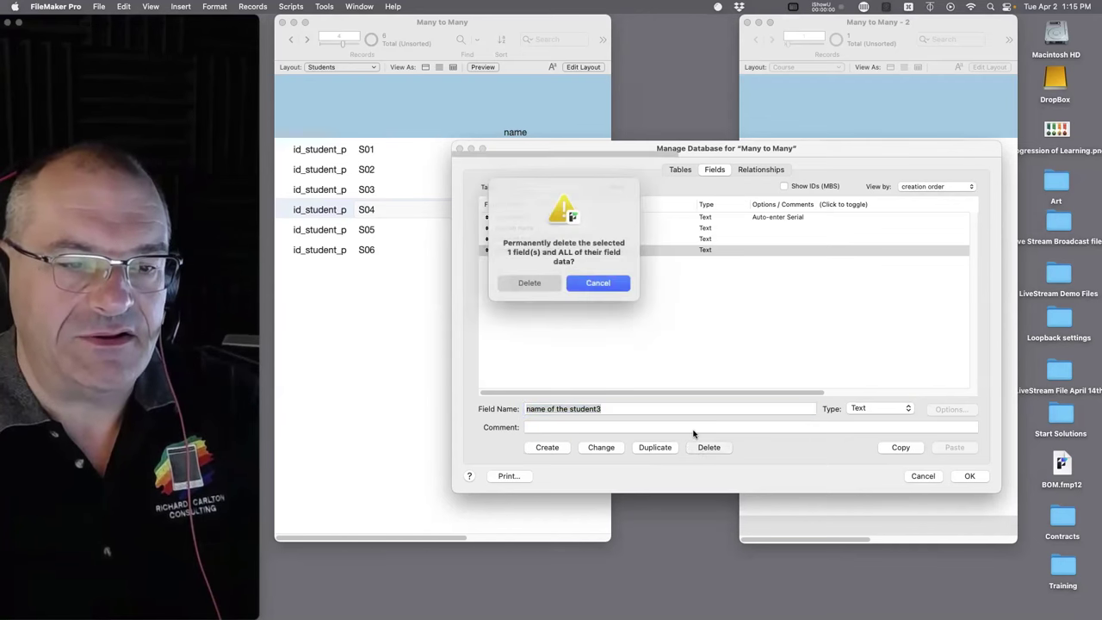
{"action": "left_click", "coordinate": [529, 286]}
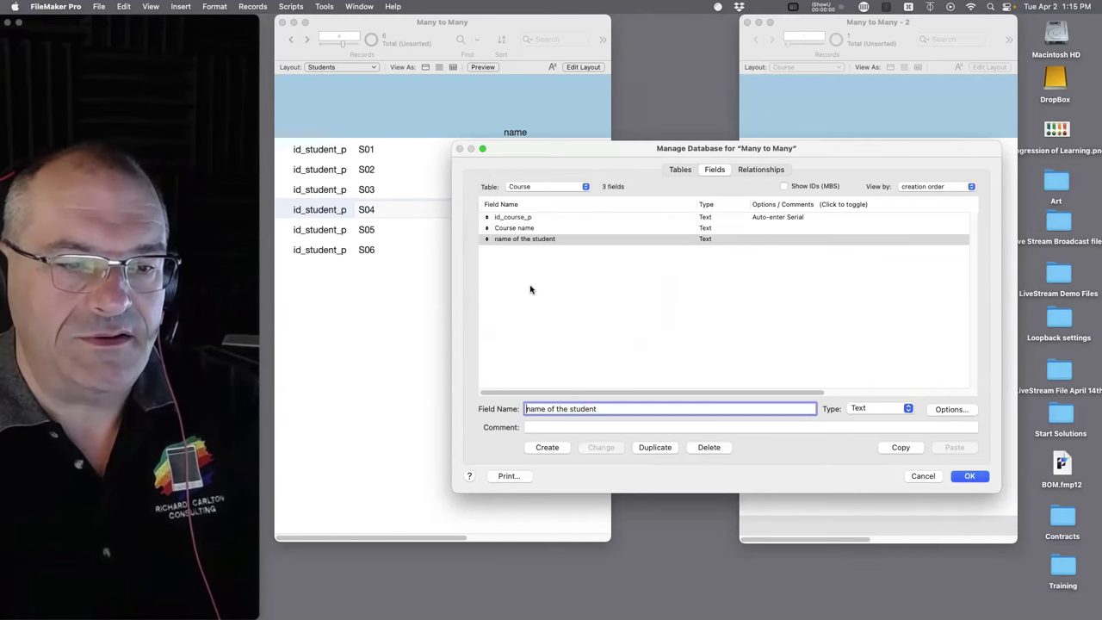
{"action": "left_click", "coordinate": [971, 476]}
- Add the names of students S05 and S06 on separate lines below Code2Go in the Algebra record, and select the whole list
{"action": "left_click", "coordinate": [883, 197]}
{"action": "key", "text": "Return"}
{"action": "type", "text": "David"}
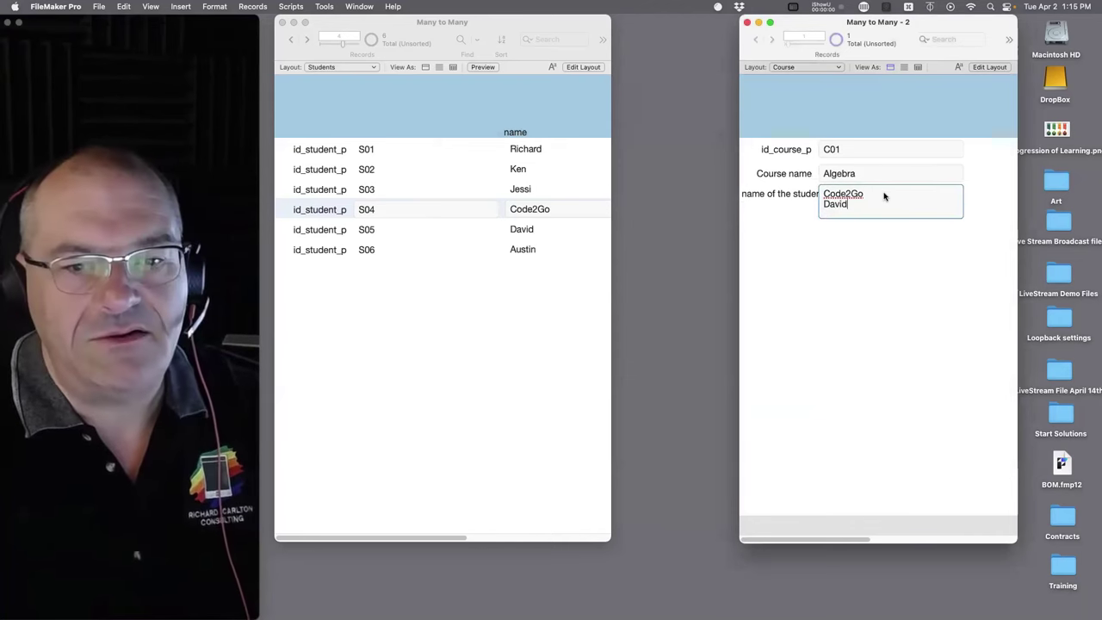
{"action": "key", "text": "Return"}
{"action": "type", "text": "Austin"}
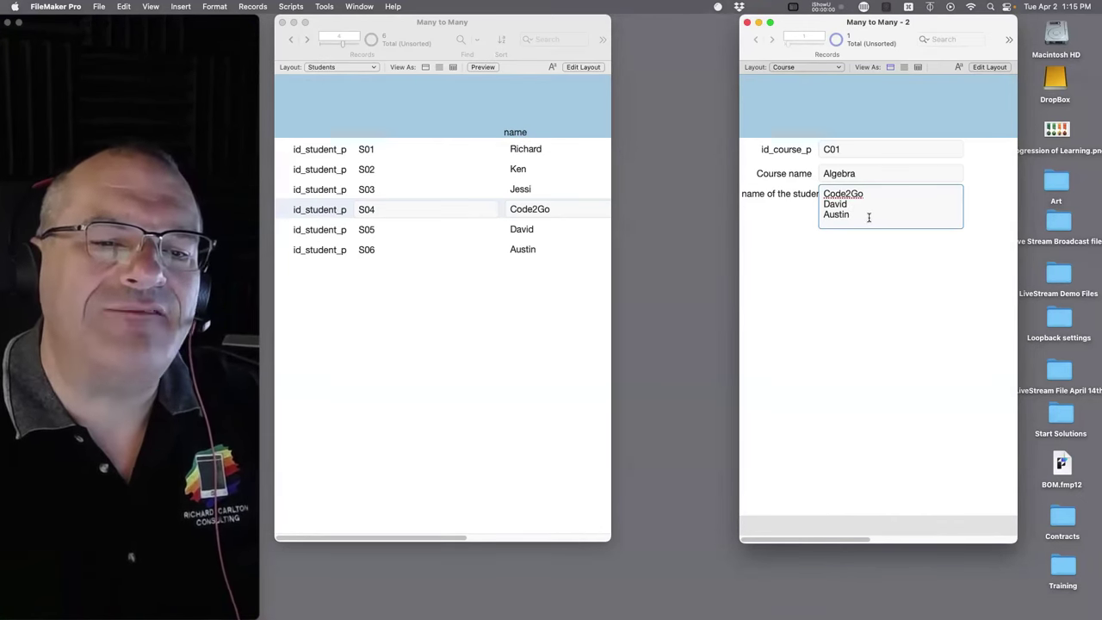
{"action": "left_click_drag", "start_coordinate": [868, 216], "coordinate": [814, 190]}
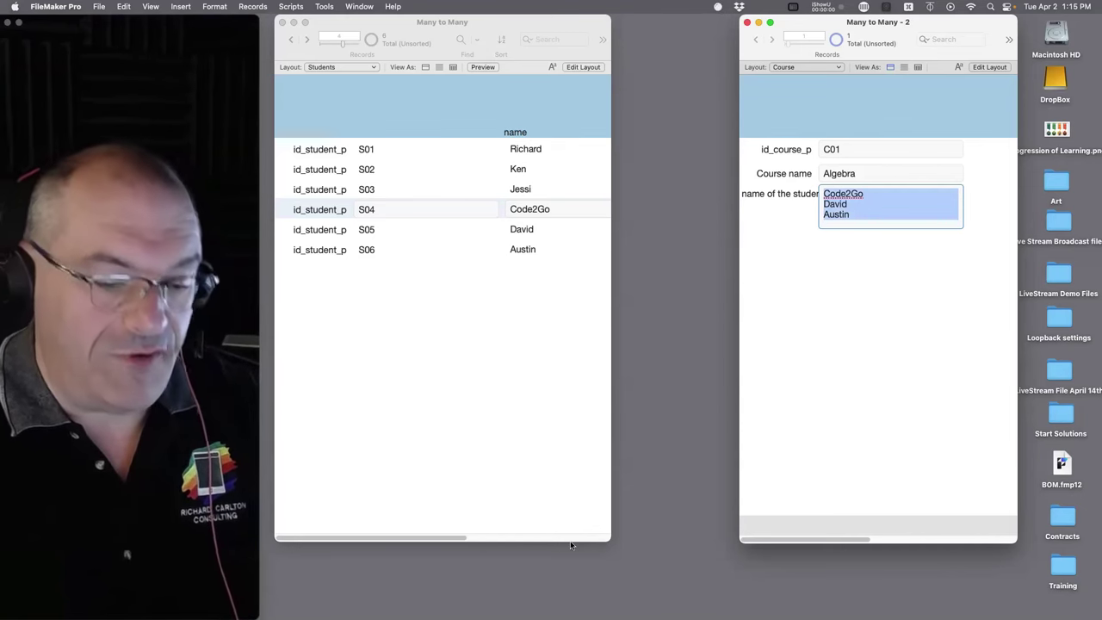
- Put both windows in layout editing, widen the Students window, narrow the id_student_p field and move its label into the header above it
{"action": "key", "text": "super+l"}
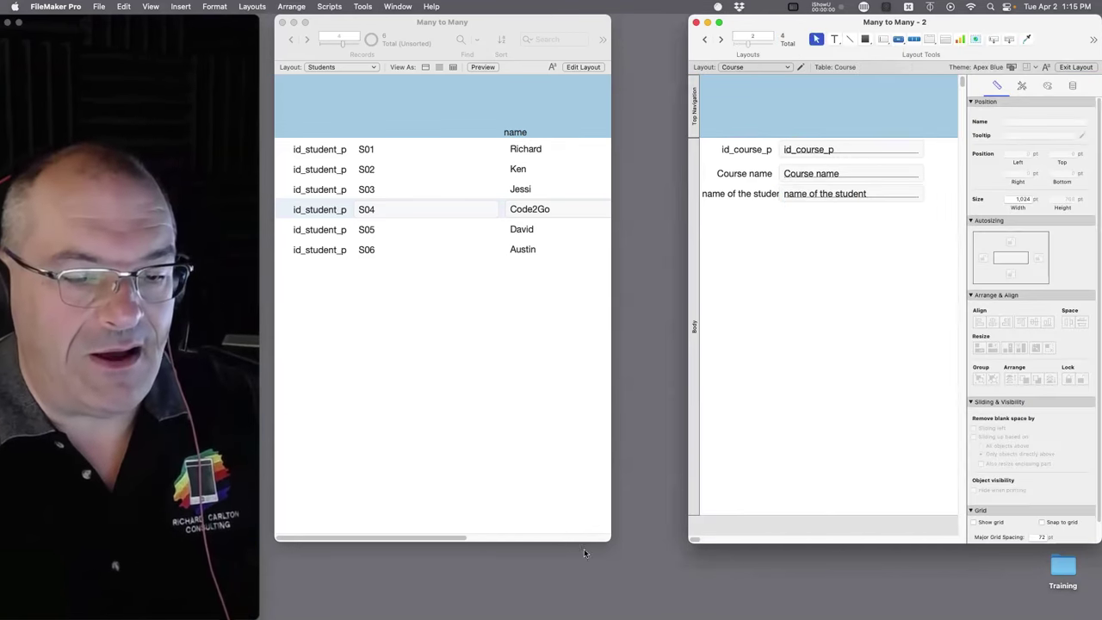
{"action": "left_click", "coordinate": [564, 495]}
{"action": "key", "text": "super+l"}
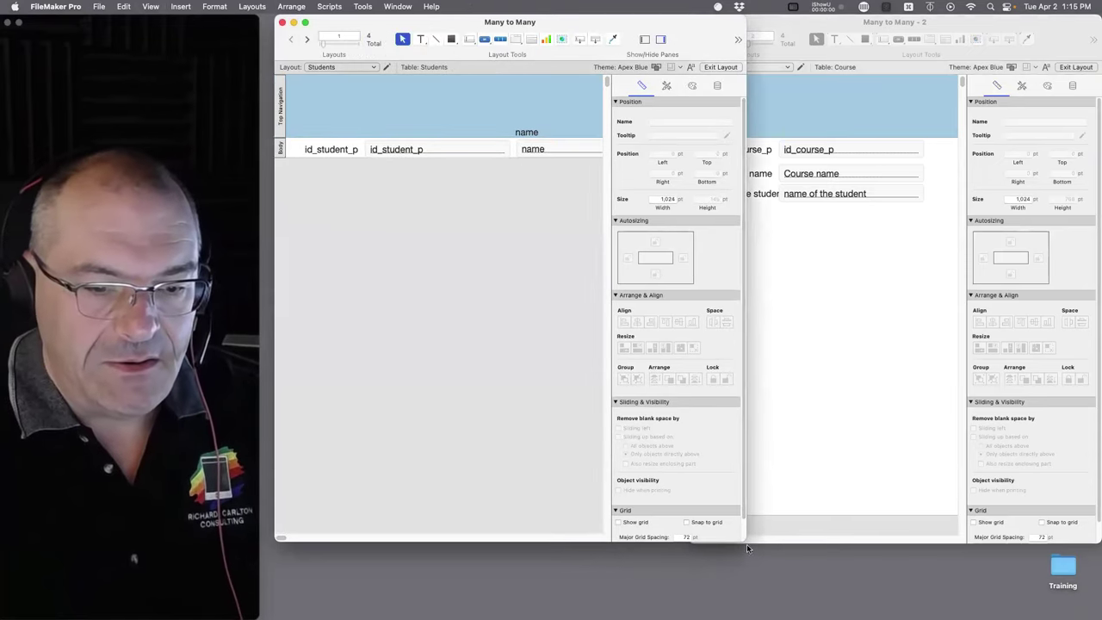
{"action": "left_click_drag", "start_coordinate": [748, 538], "coordinate": [1008, 540]}
{"action": "left_click", "coordinate": [474, 147]}
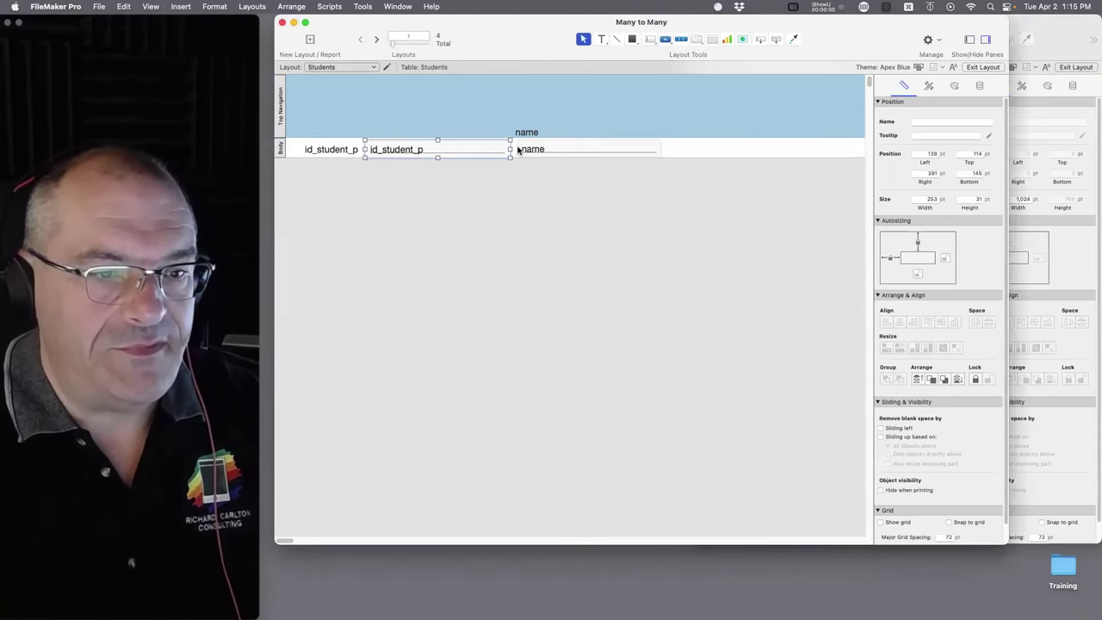
{"action": "left_click_drag", "start_coordinate": [515, 148], "coordinate": [436, 148]}
{"action": "left_click_drag", "start_coordinate": [327, 142], "coordinate": [321, 125]}
{"action": "left_click_drag", "start_coordinate": [384, 151], "coordinate": [314, 151]}
- Move the name field and its label next to id_student_p and narrow the field to about 156 pt
{"action": "left_click", "coordinate": [526, 149]}
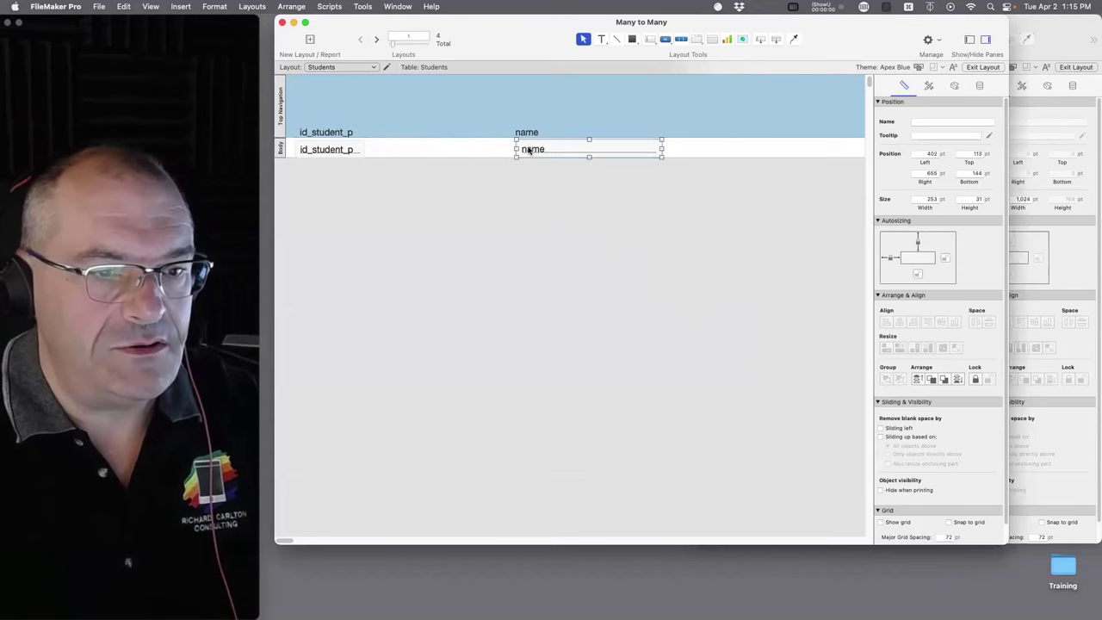
{"action": "left_click", "coordinate": [527, 133], "text": "shift"}
{"action": "left_click_drag", "start_coordinate": [538, 146], "coordinate": [417, 150]}
{"action": "left_click", "coordinate": [519, 147]}
{"action": "left_click_drag", "start_coordinate": [520, 148], "coordinate": [466, 150]}
- Add a text field called COURSE to the Students table and save the database definition
{"action": "key", "text": "super+shift+d"}
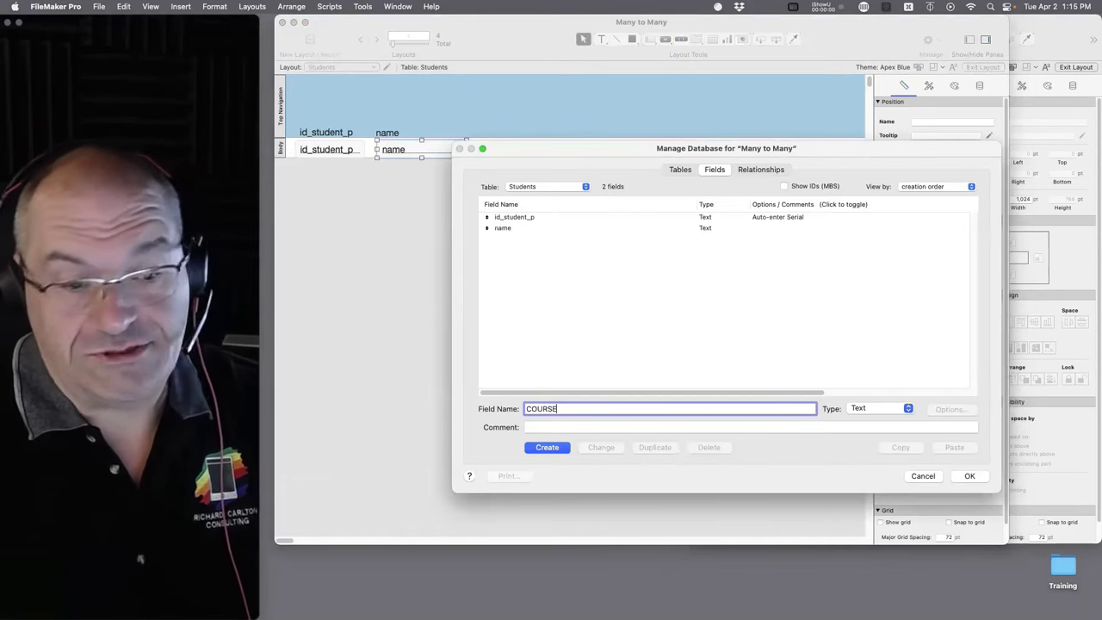
{"action": "left_click", "coordinate": [546, 449]}
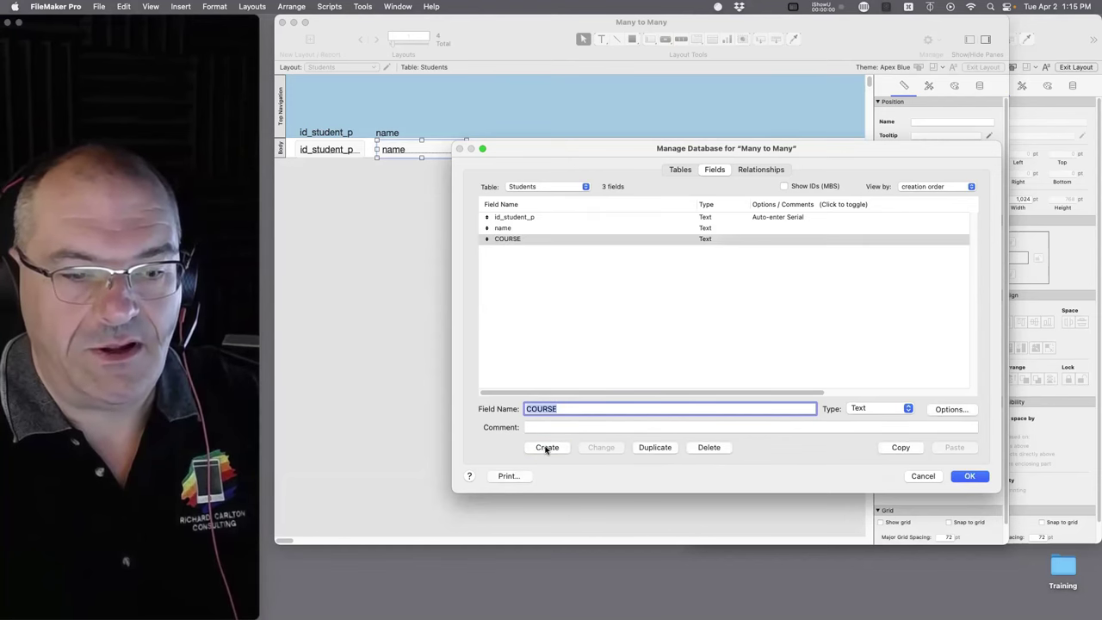
{"action": "left_click", "coordinate": [968, 477]}
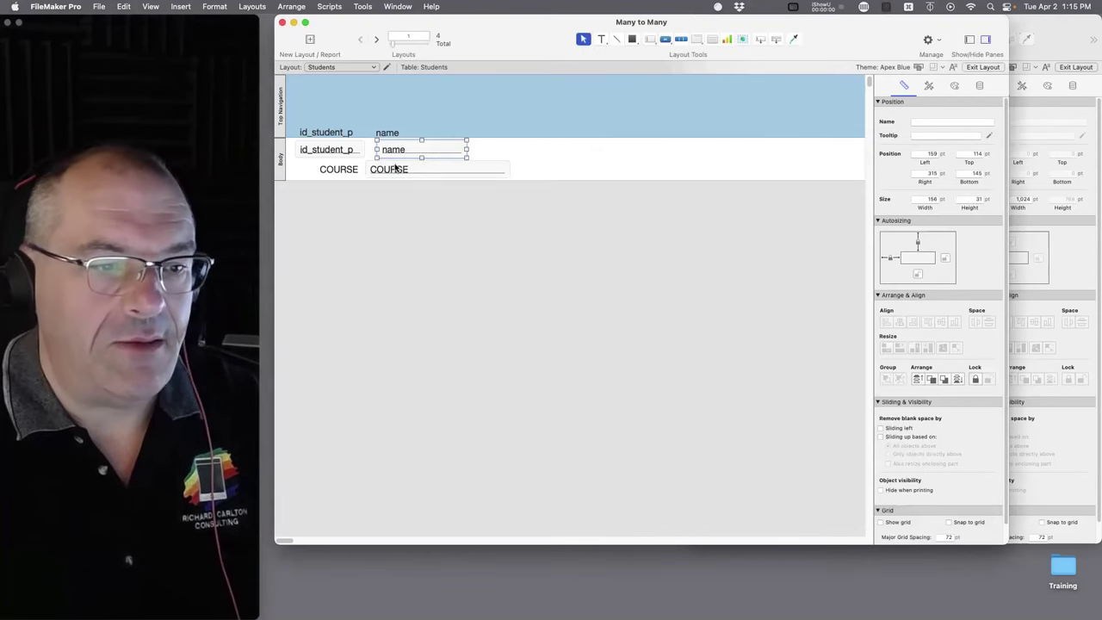
- Place the COURSE field beside name with its label in the header, shrink the body to one row, and return to browsing records
{"action": "left_click_drag", "start_coordinate": [396, 169], "coordinate": [505, 149]}
{"action": "left_click_drag", "start_coordinate": [349, 169], "coordinate": [524, 119]}
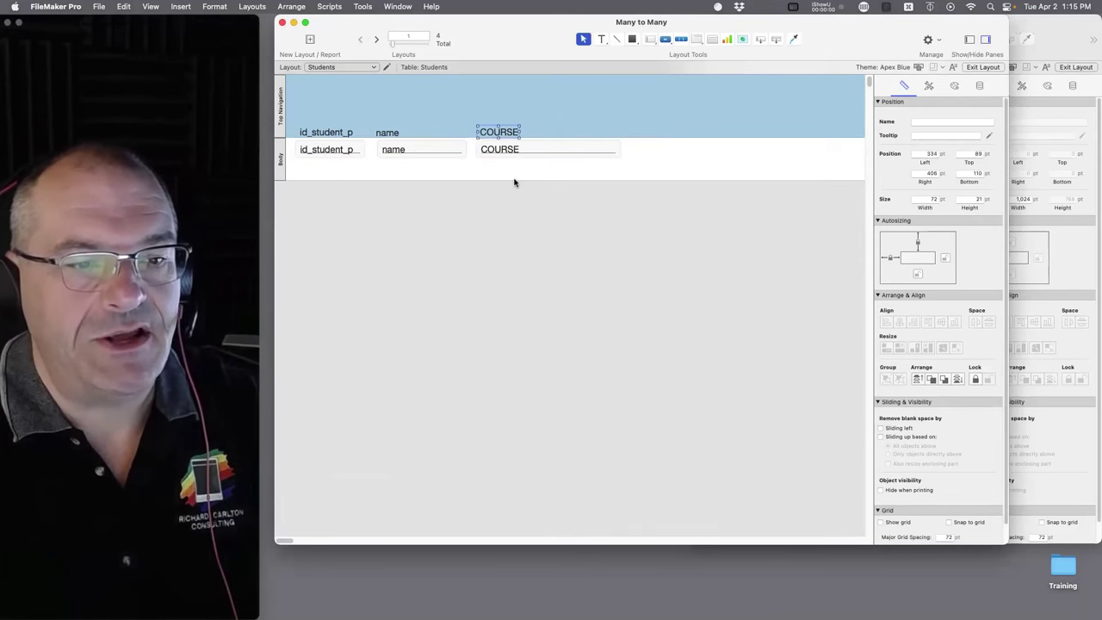
{"action": "left_click_drag", "start_coordinate": [513, 180], "coordinate": [511, 159]}
{"action": "key", "text": "super+b"}
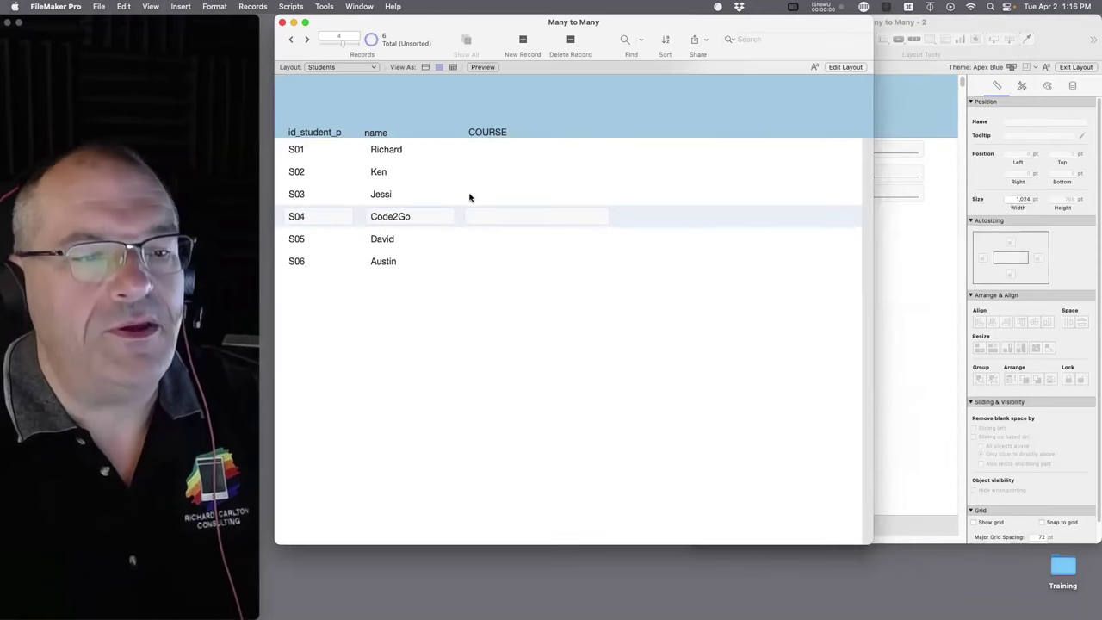
- Enter Algebra as the COURSE for student S04, Code2Go, correcting its spelling with the suggested word
{"action": "left_click", "coordinate": [489, 221]}
{"action": "type", "text": "Algebra"}
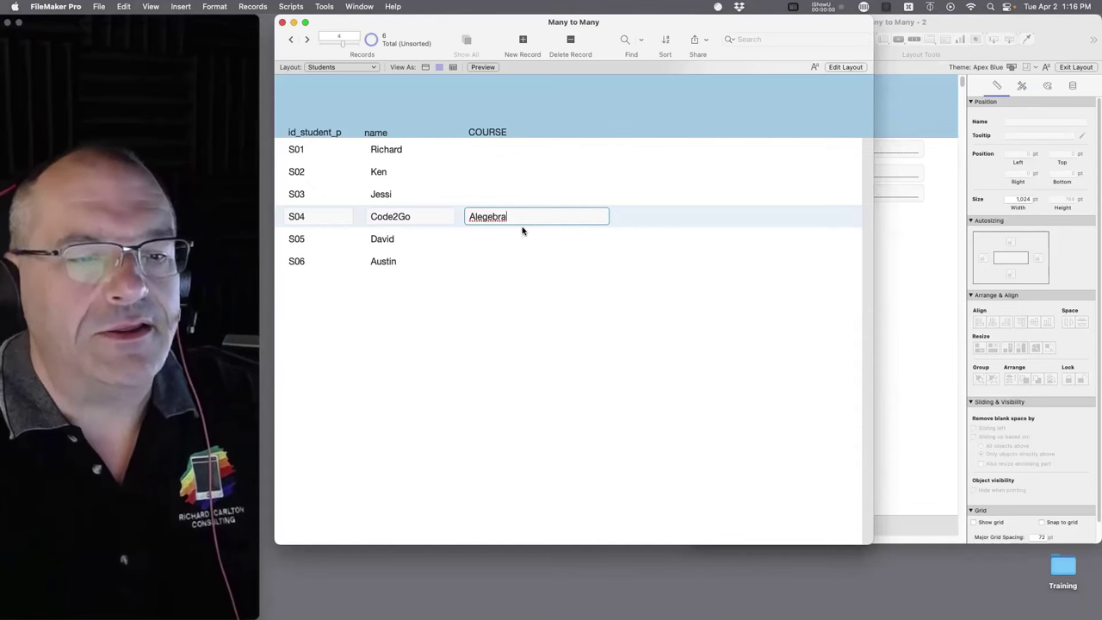
{"action": "left_click", "coordinate": [492, 217]}
{"action": "key", "text": "BackSpace"}
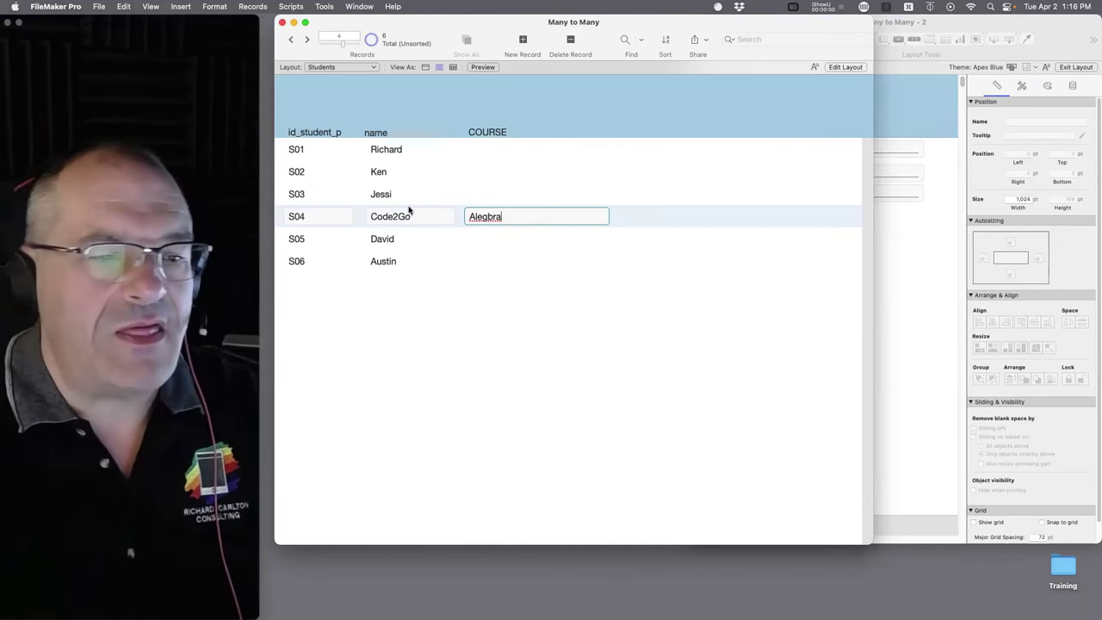
{"action": "key", "text": "super+a"}
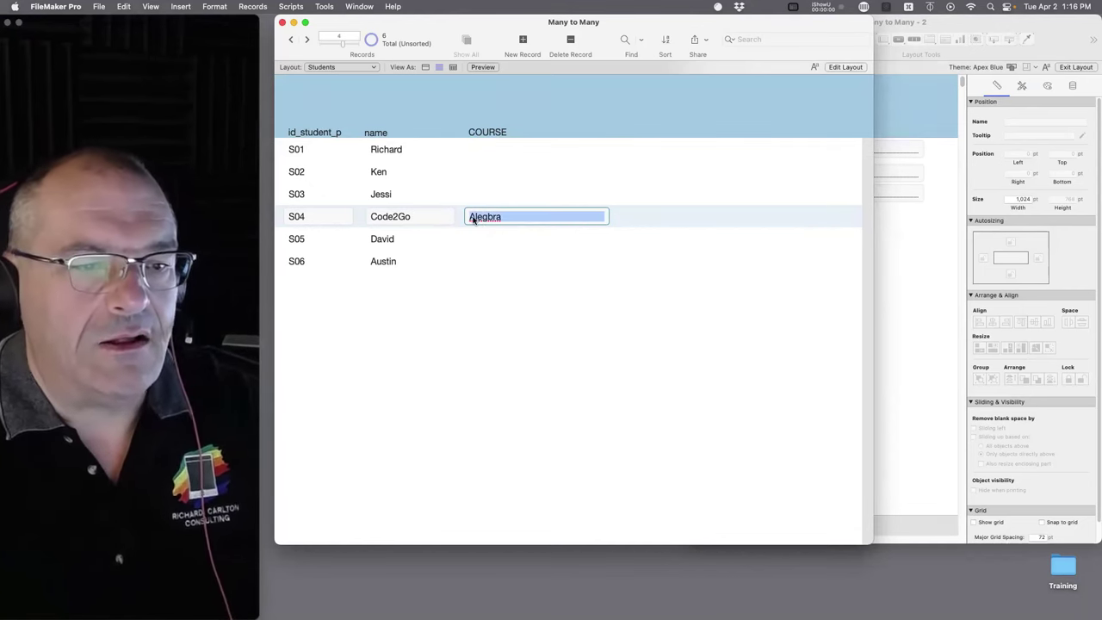
{"action": "right_click", "coordinate": [483, 219]}
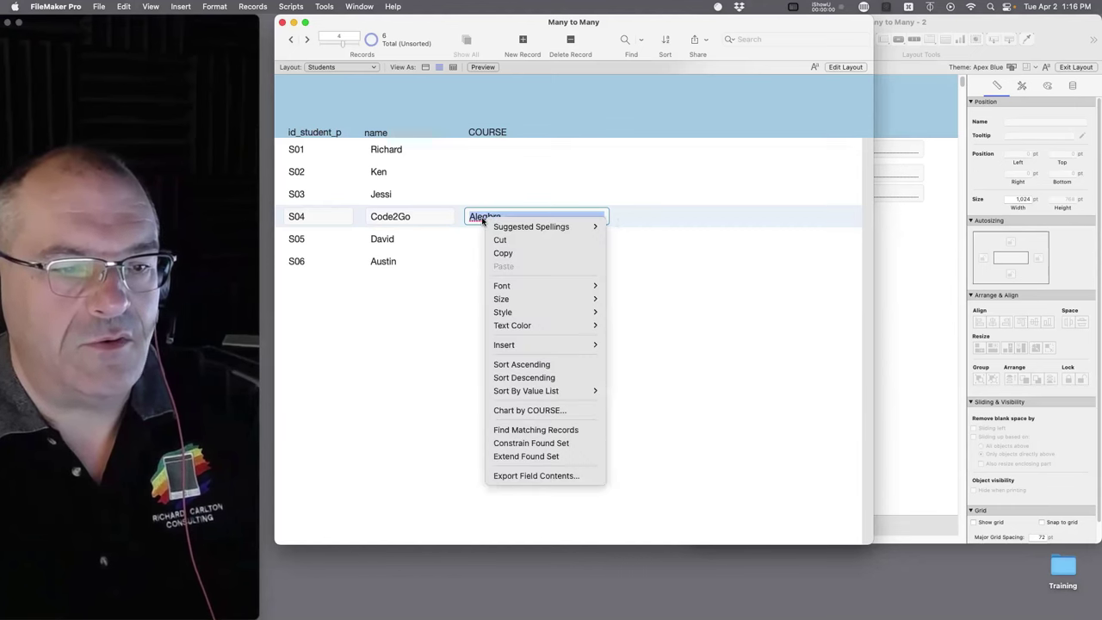
{"action": "mouse_move", "coordinate": [555, 227]}
{"action": "left_click", "coordinate": [625, 225]}
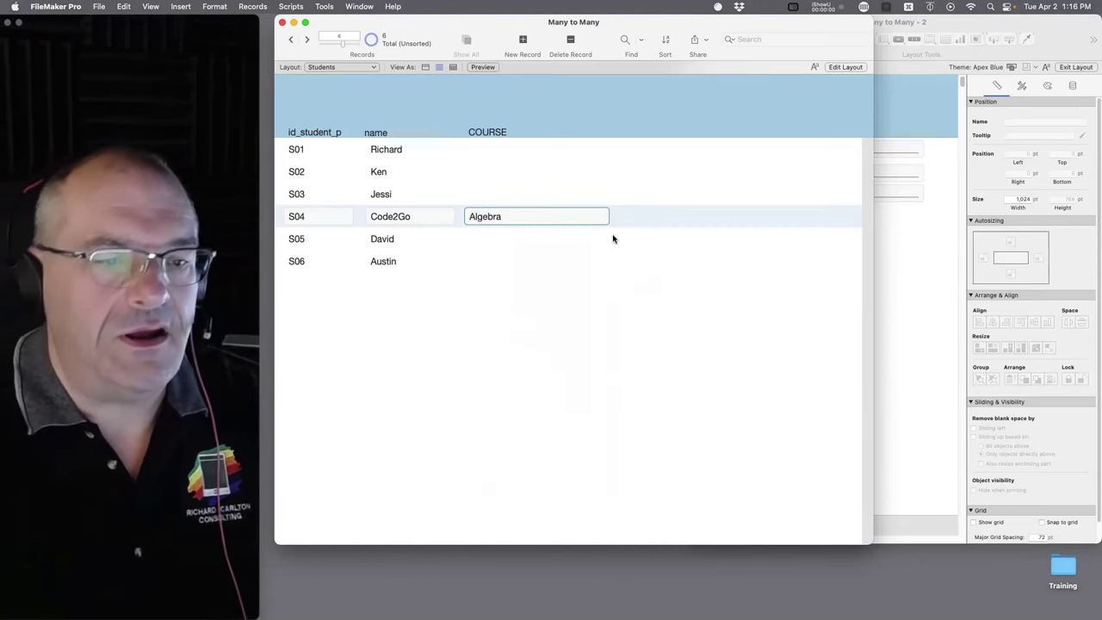
- Copy Algebra from student S04 into the COURSE field of students S05 and S06 and commit the records
{"action": "key", "text": "super+a"}
{"action": "left_click", "coordinate": [490, 239]}
{"action": "key", "text": "super+v"}
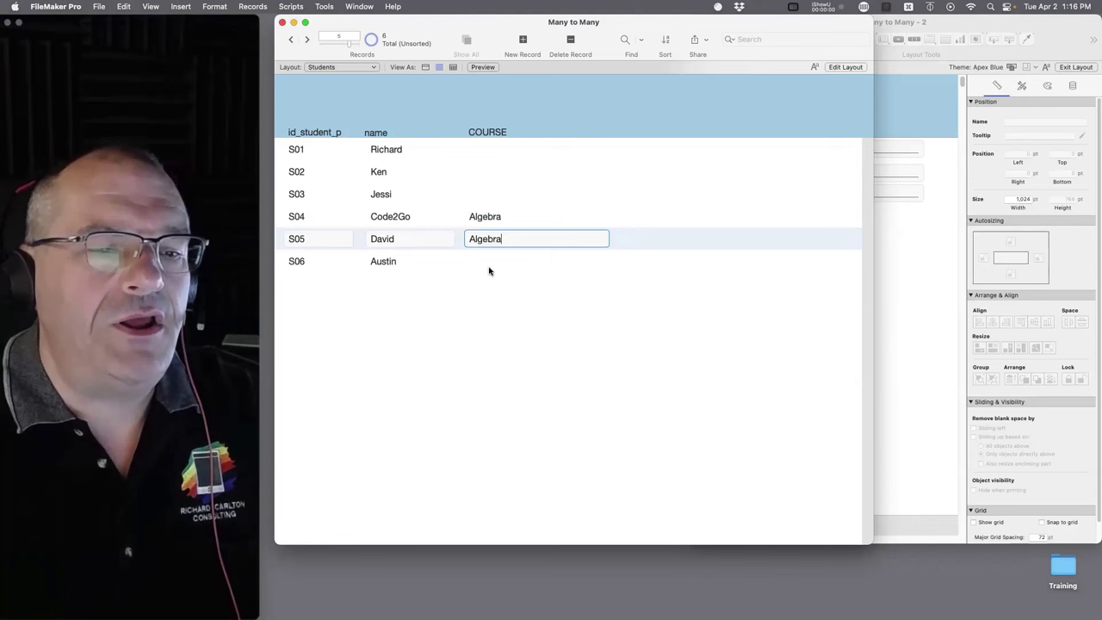
{"action": "left_click", "coordinate": [491, 267]}
{"action": "key", "text": "super+v"}
{"action": "left_click", "coordinate": [564, 330]}
- Return the Course window to browsing and add a course record with the Course name Math 1A
{"action": "left_click", "coordinate": [929, 333]}
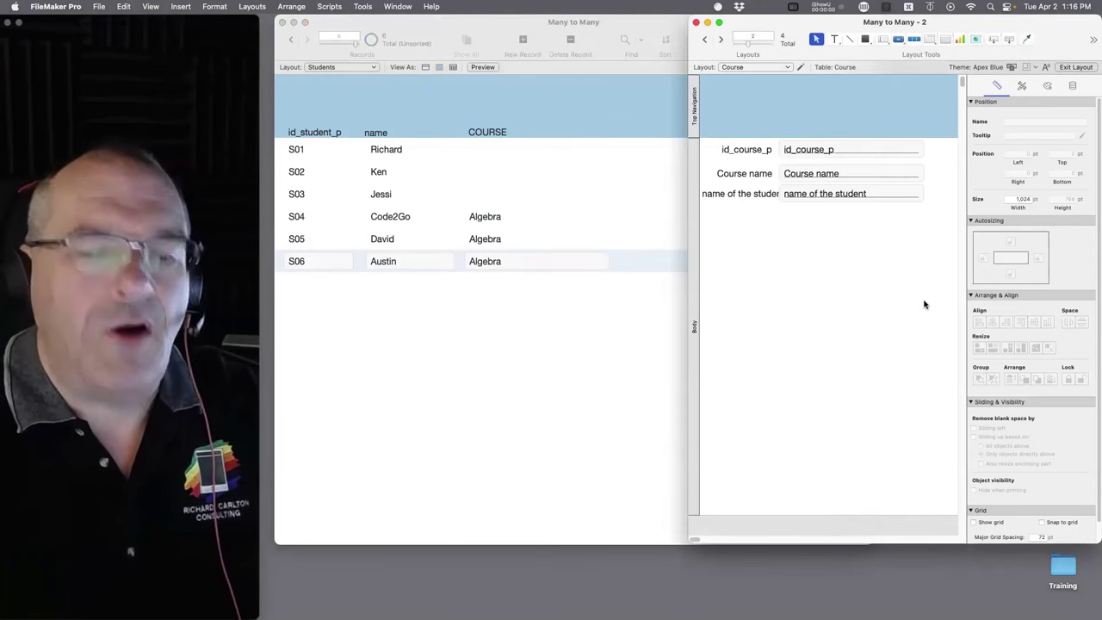
{"action": "key", "text": "super+b"}
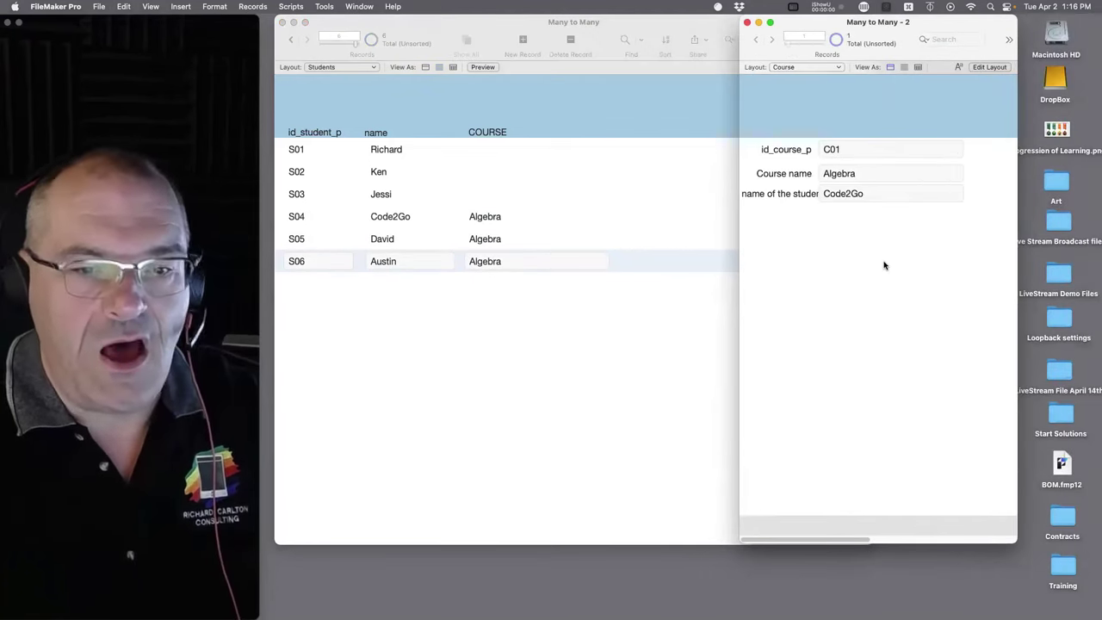
{"action": "key", "text": "super+n"}
{"action": "left_click", "coordinate": [847, 173]}
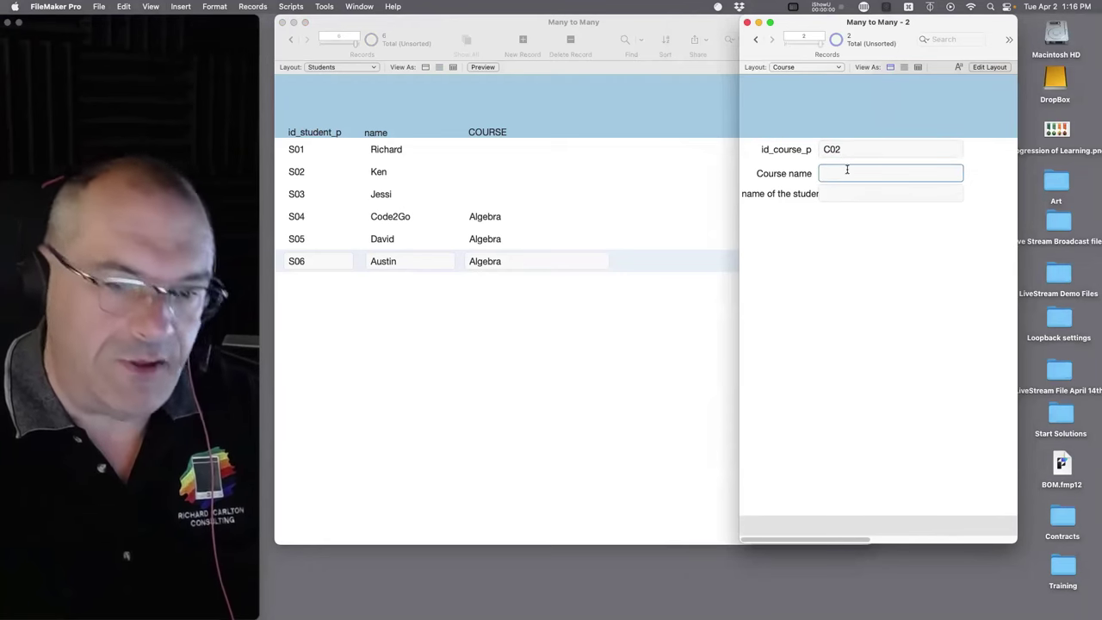
{"action": "type", "text": "Maths"}
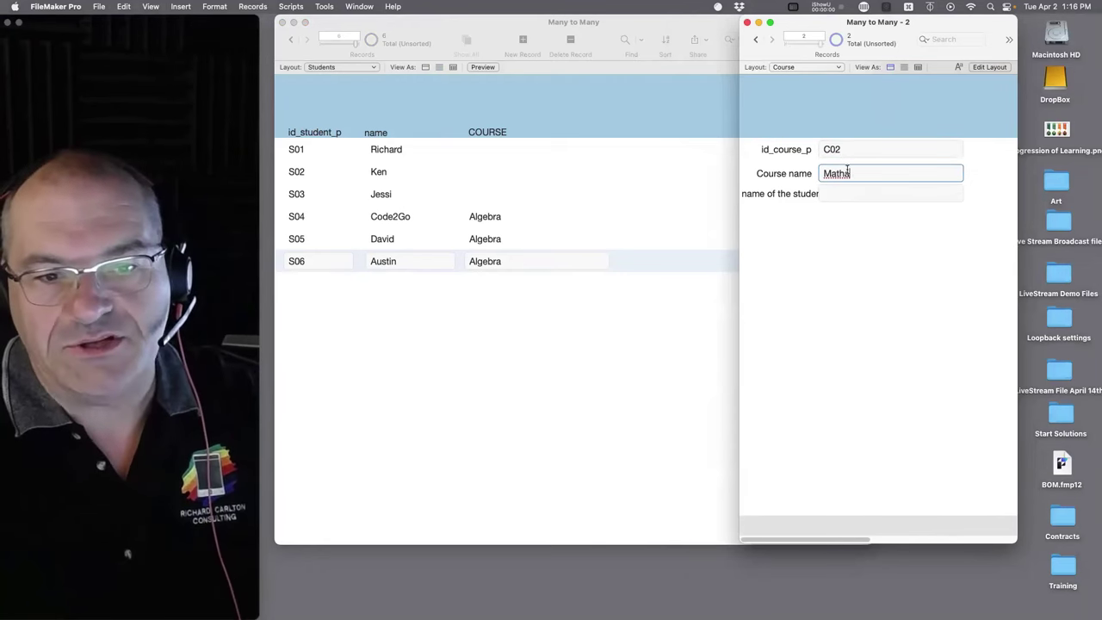
{"action": "left_click", "coordinate": [835, 222]}
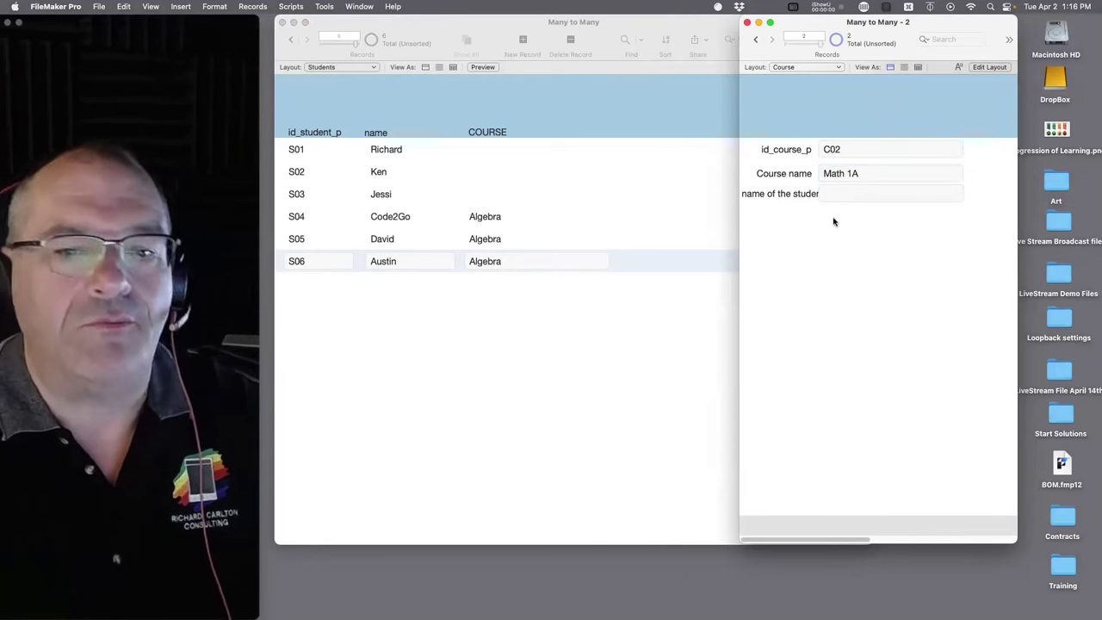
- Add English 1 on a second line below Algebra in the COURSE field of student Code2Go
{"action": "left_click", "coordinate": [531, 223]}
{"action": "left_click", "coordinate": [511, 216]}
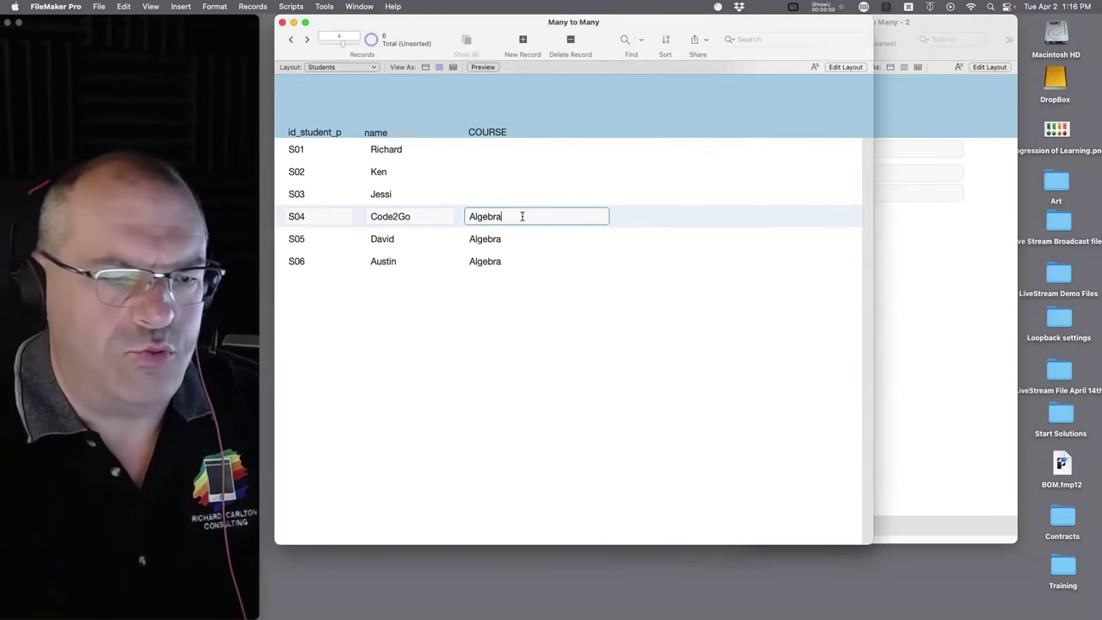
{"action": "key", "text": "Return"}
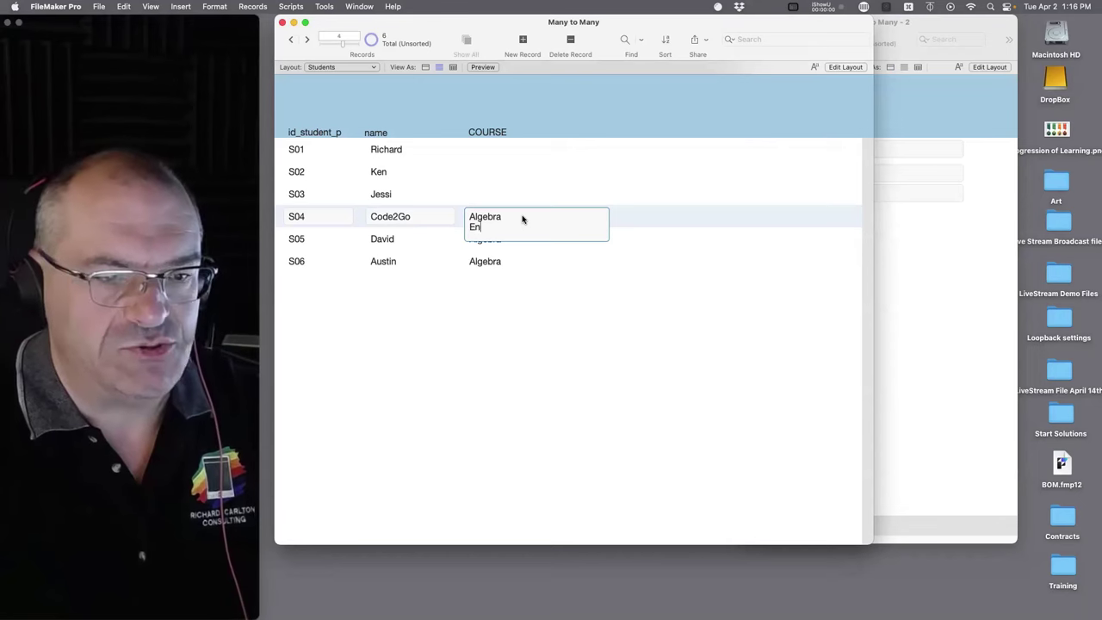
{"action": "type", "text": "English 1"}
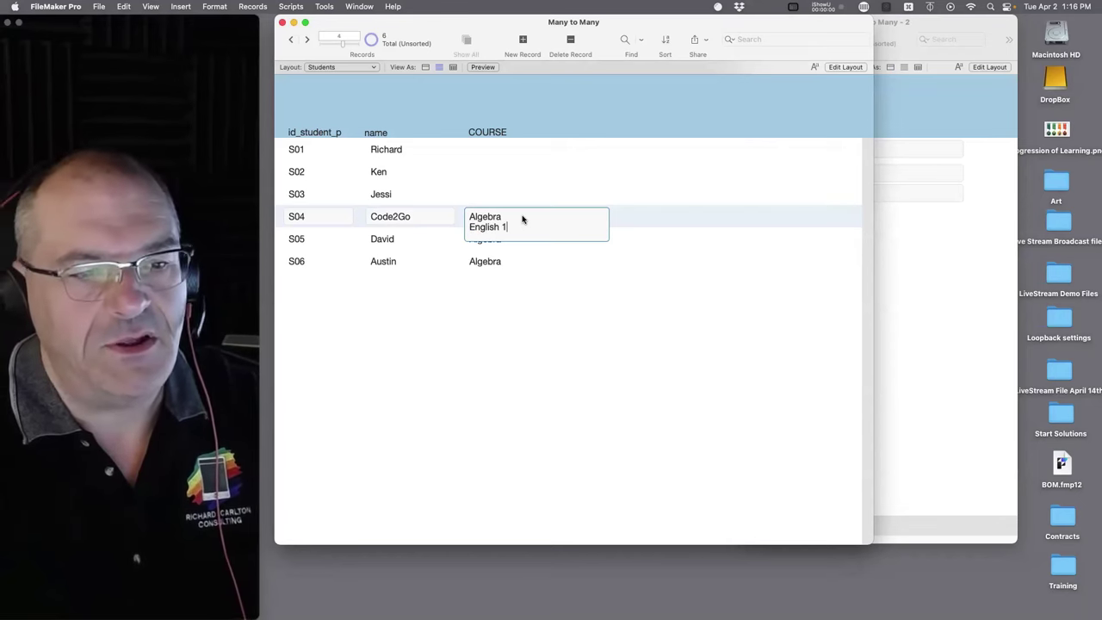
- Complete the second COURSE line of student Code2Go as English 1A, and change the Course name of record C02 to English 1A
{"action": "type", "text": "A"}
{"action": "left_click", "coordinate": [580, 325]}
{"action": "left_click", "coordinate": [900, 250]}
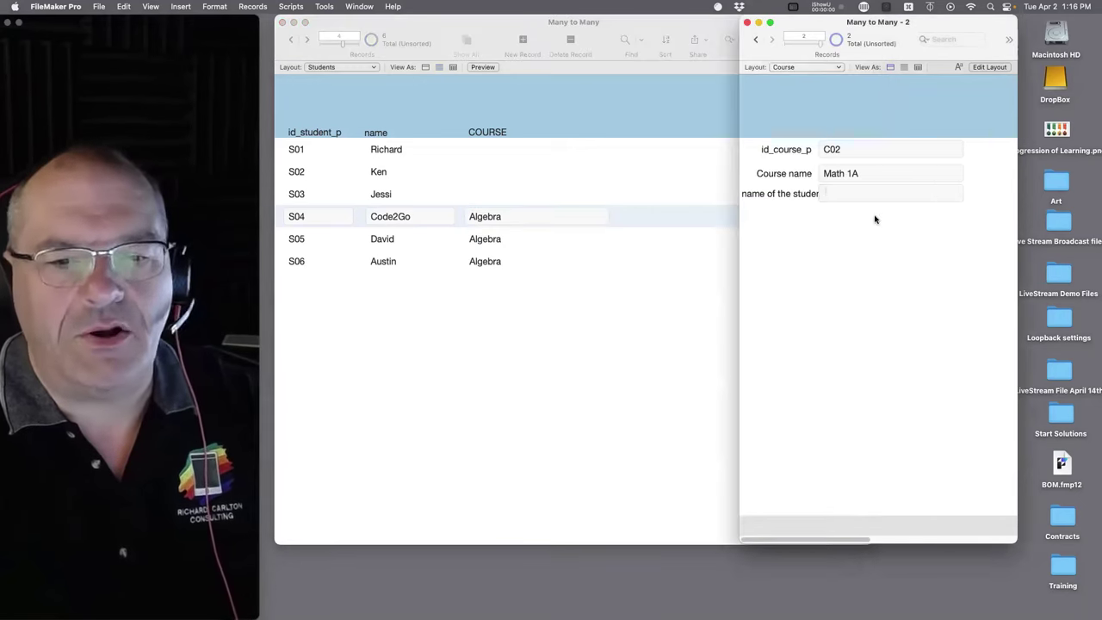
{"action": "double_click", "coordinate": [834, 173]}
{"action": "type", "text": "English"}
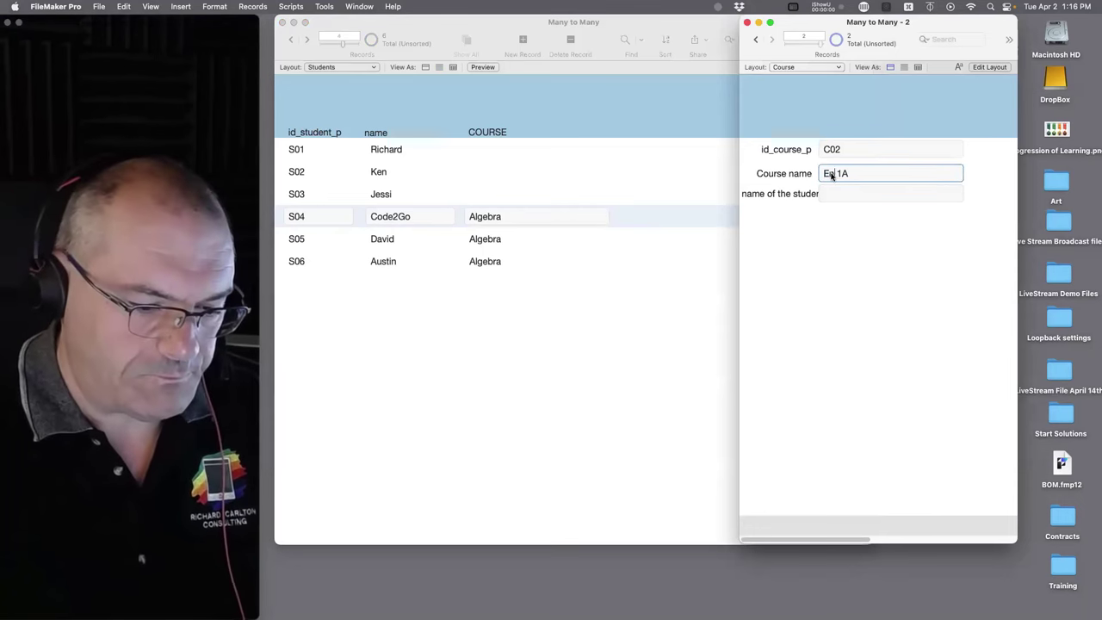
{"action": "left_click", "coordinate": [775, 192]}
{"action": "left_click", "coordinate": [731, 265]}
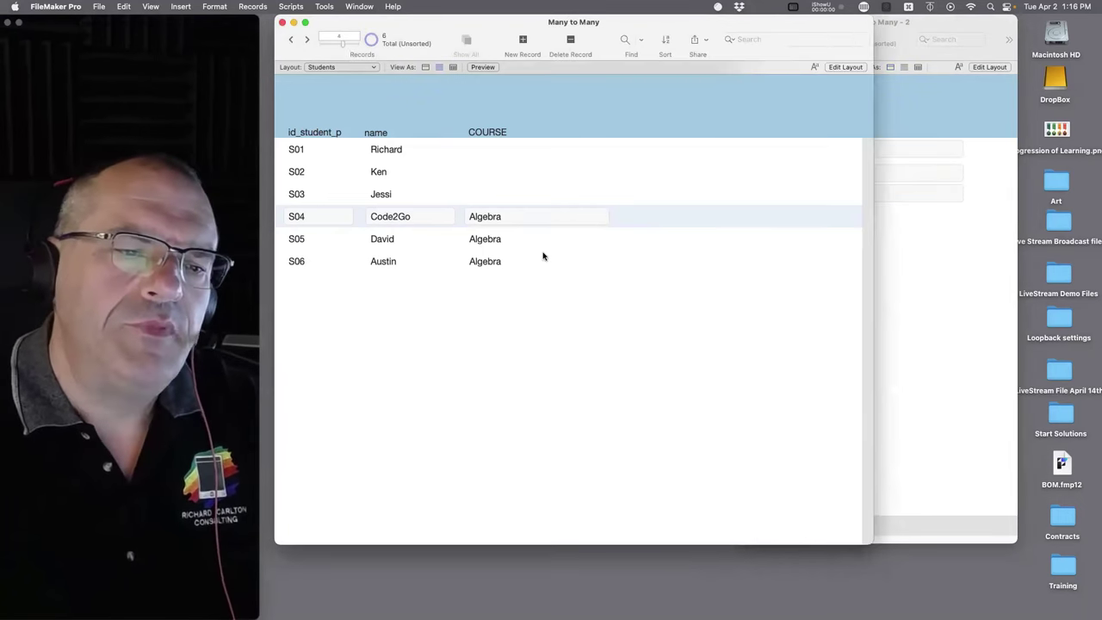
- Add VolleyBall on a third line below English 1A in the COURSE field of student Code2Go
{"action": "left_click", "coordinate": [505, 217]}
{"action": "double_click", "coordinate": [522, 222]}
{"action": "left_click_drag", "start_coordinate": [522, 222], "coordinate": [459, 222]}
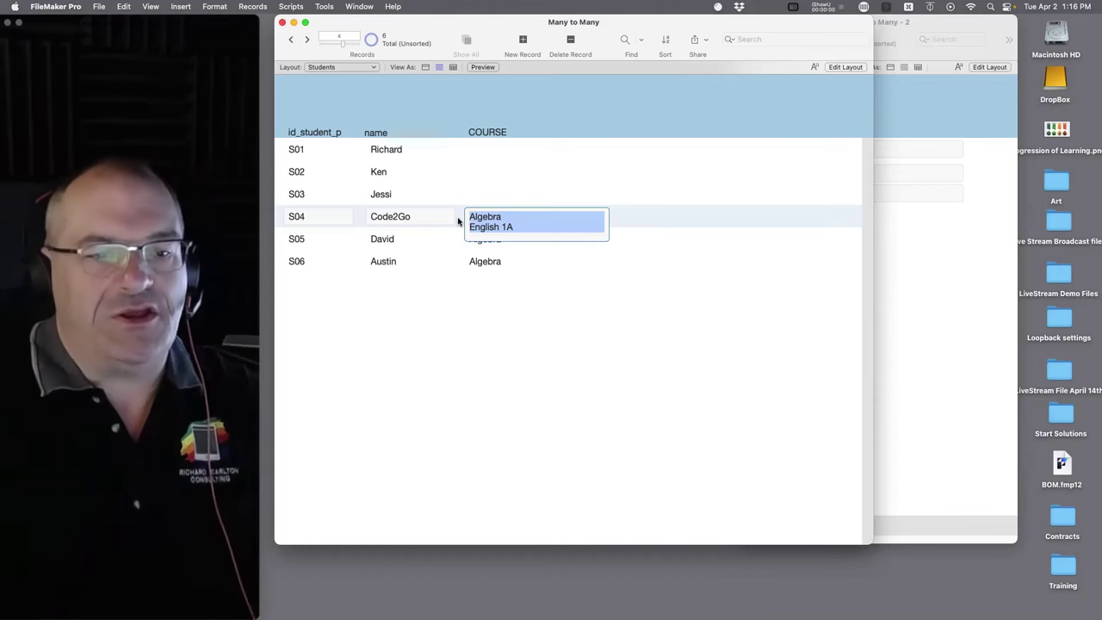
{"action": "left_click", "coordinate": [533, 227]}
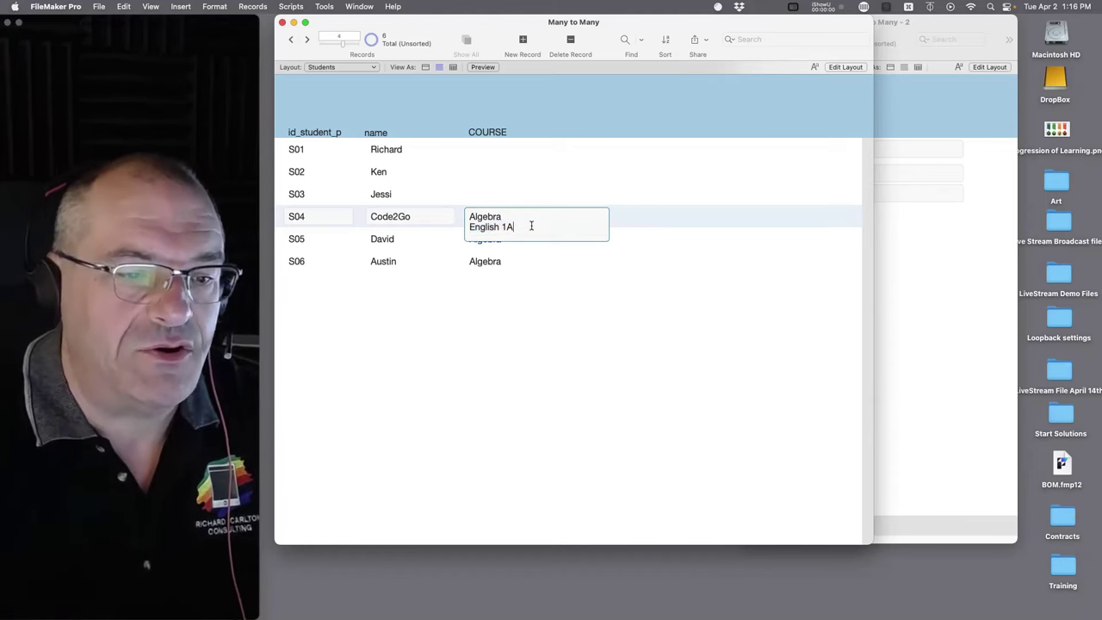
{"action": "key", "text": "Return"}
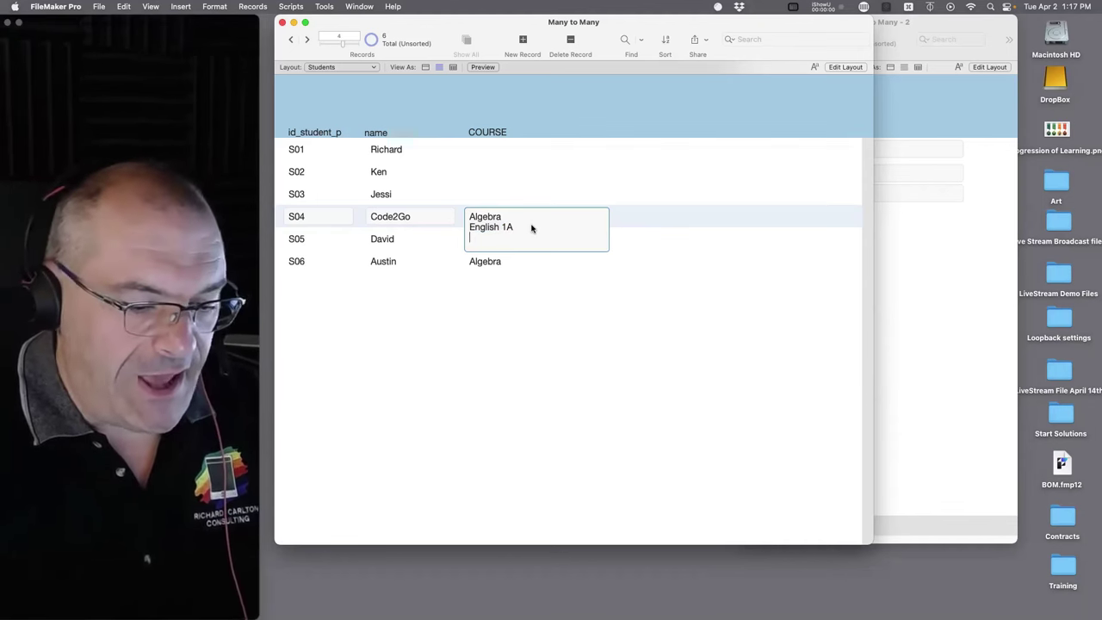
{"action": "type", "text": "VolleyBa"}
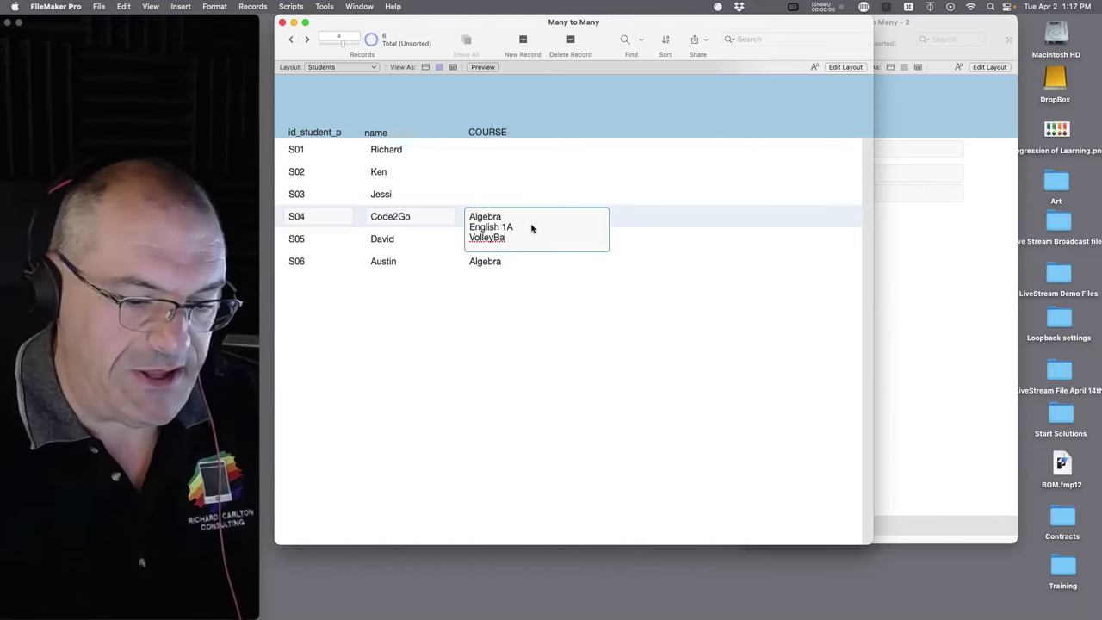
{"action": "type", "text": "ll"}
- Add Social Studies on a line below VolleyBall in Code2Go's COURSE field
{"action": "key", "text": "Return"}
{"action": "type", "text": "Socc"}
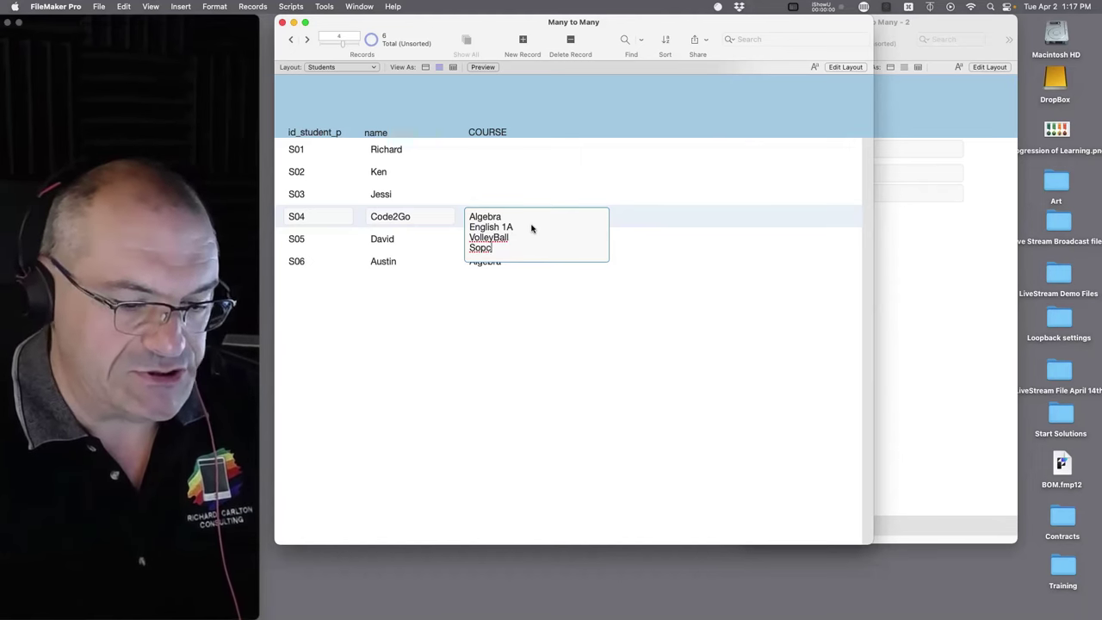
{"action": "type", "text": "i"}
{"action": "key", "text": "BackSpace"}
{"action": "key", "text": "BackSpace"}
{"action": "type", "text": "ial"}
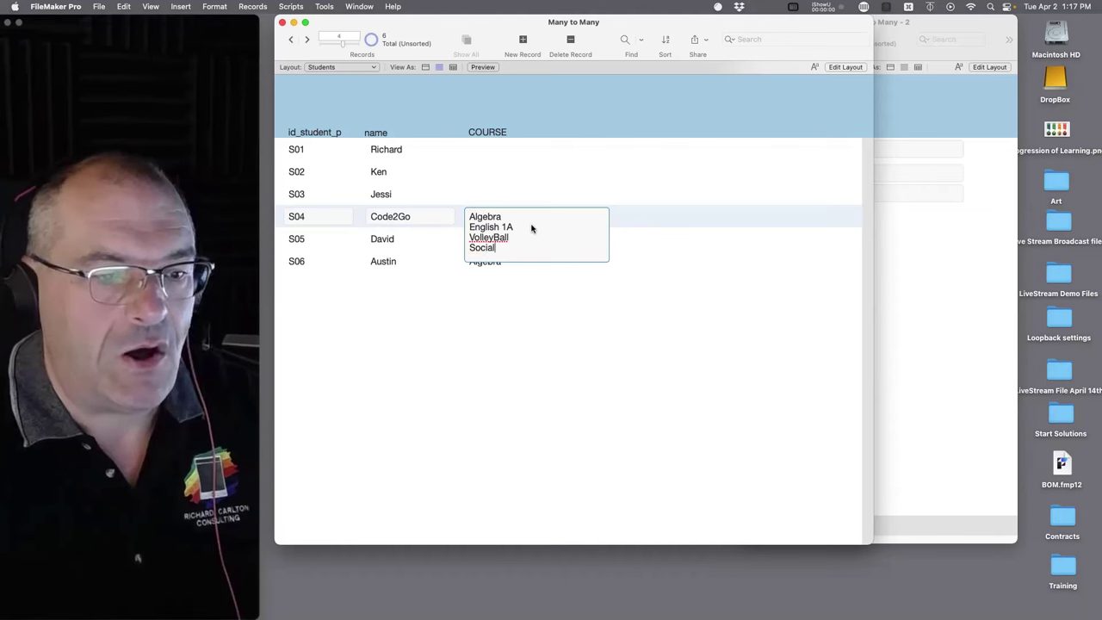
{"action": "type", "text": " Studies"}
- Add Introduction to Basket Weaving as the last line of Code2Go's COURSE field and commit the record
{"action": "key", "text": "Return"}
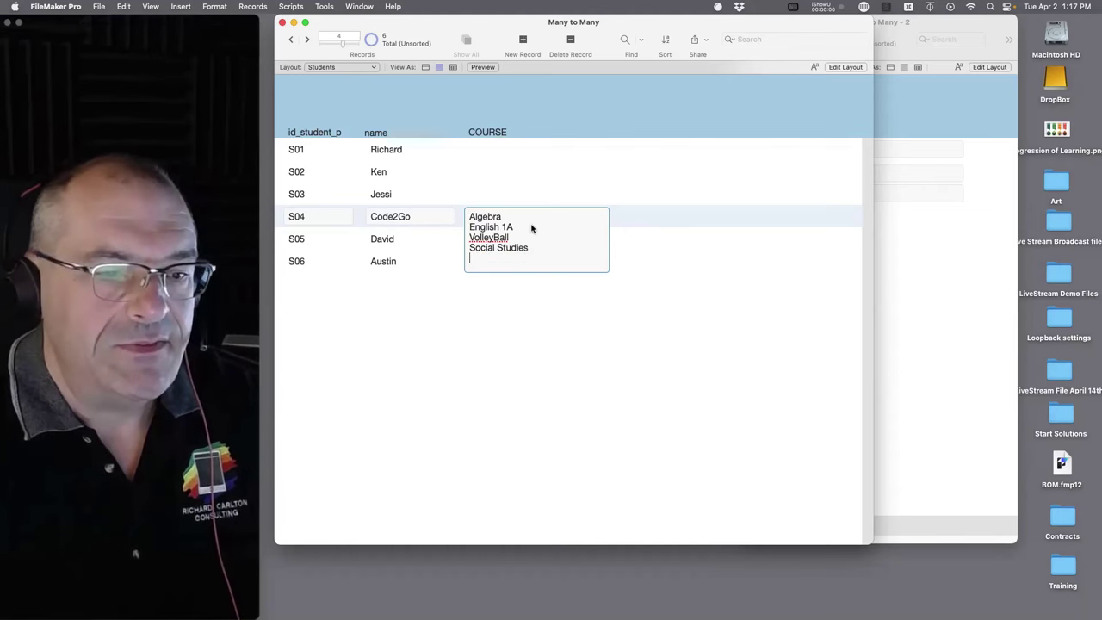
{"action": "type", "text": "Intro"}
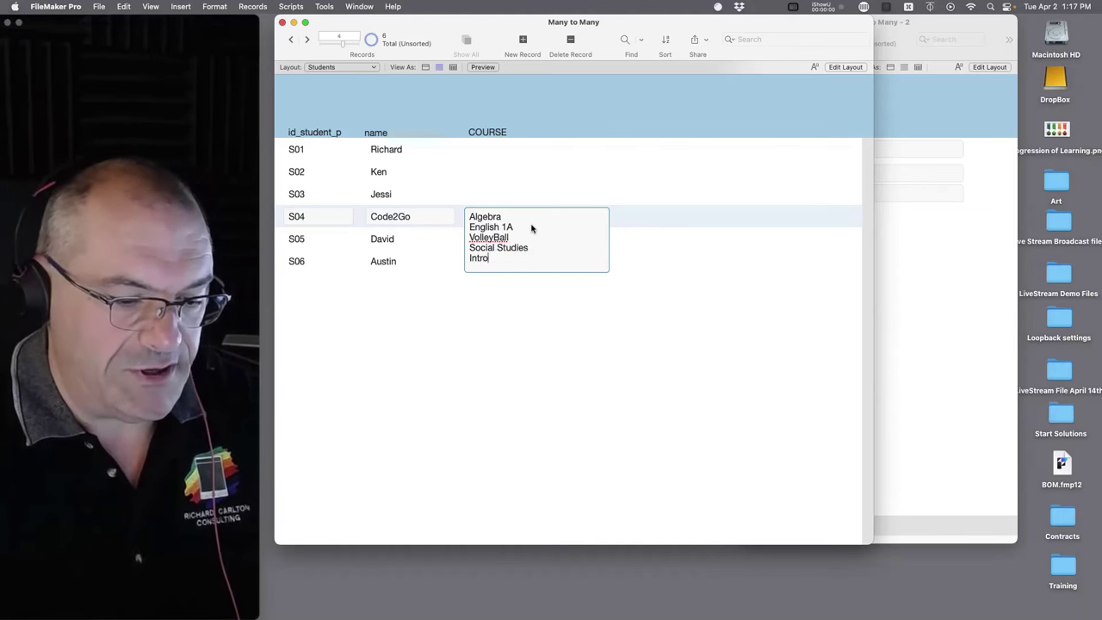
{"action": "type", "text": "duction to Bask"}
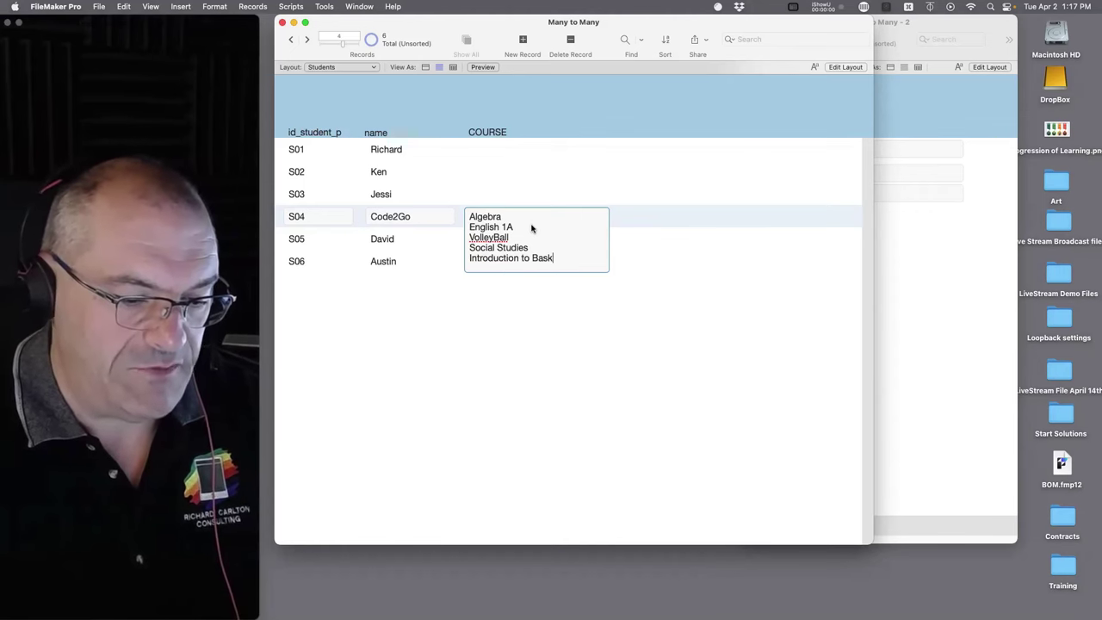
{"action": "type", "text": "et Weaving"}
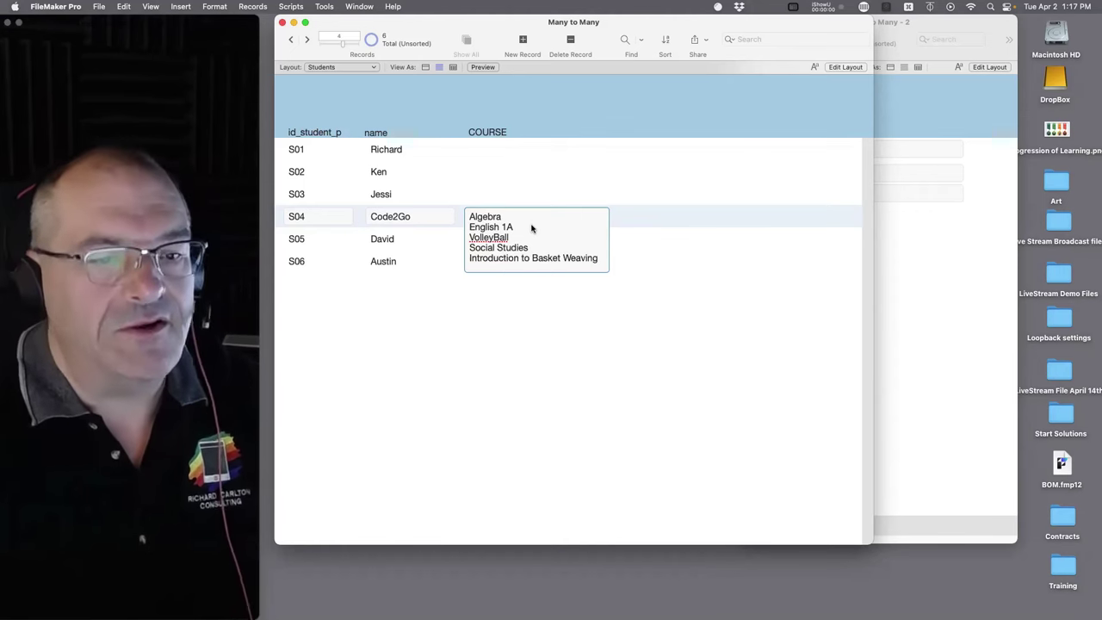
{"action": "left_click", "coordinate": [681, 354]}
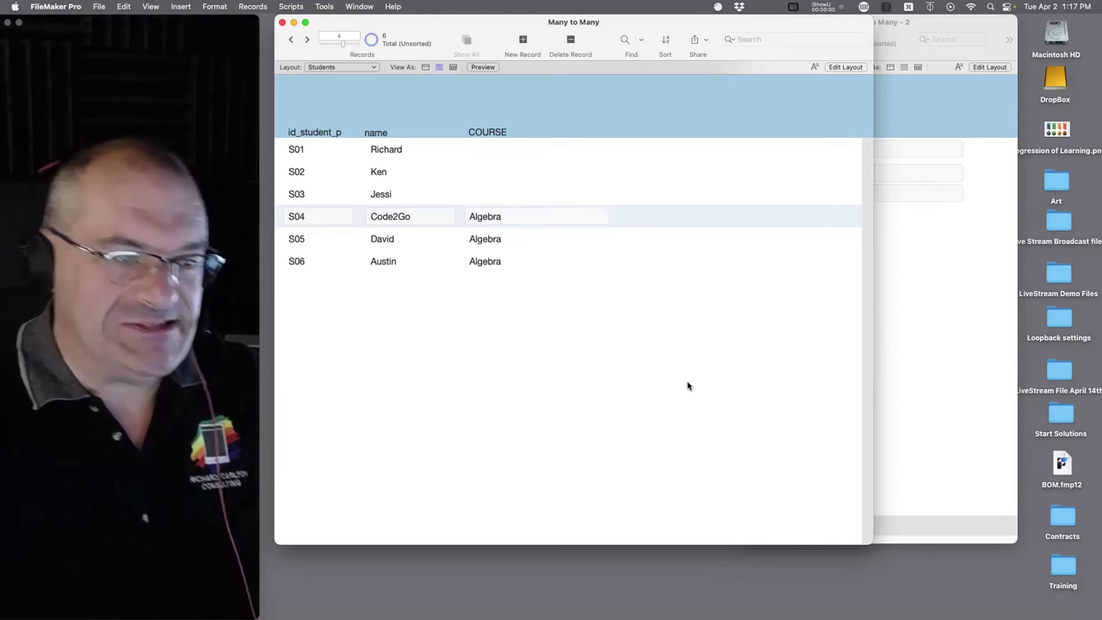
- Compare Code2Go's full course list with the student name fields of the English 1A and Algebra course records
{"action": "left_click", "coordinate": [505, 216]}
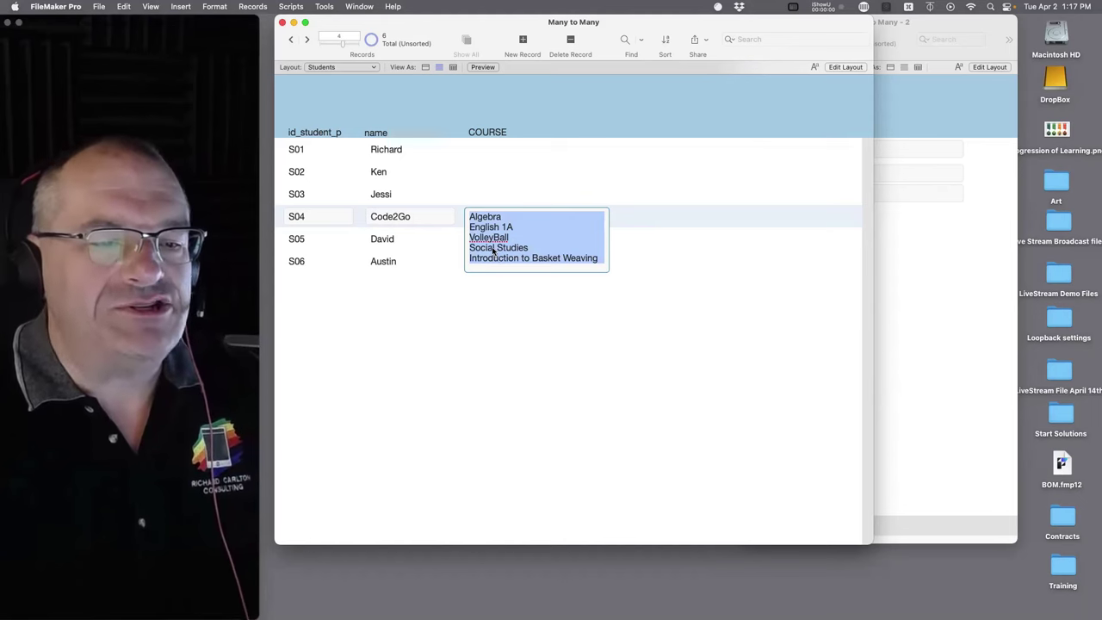
{"action": "left_click", "coordinate": [896, 264]}
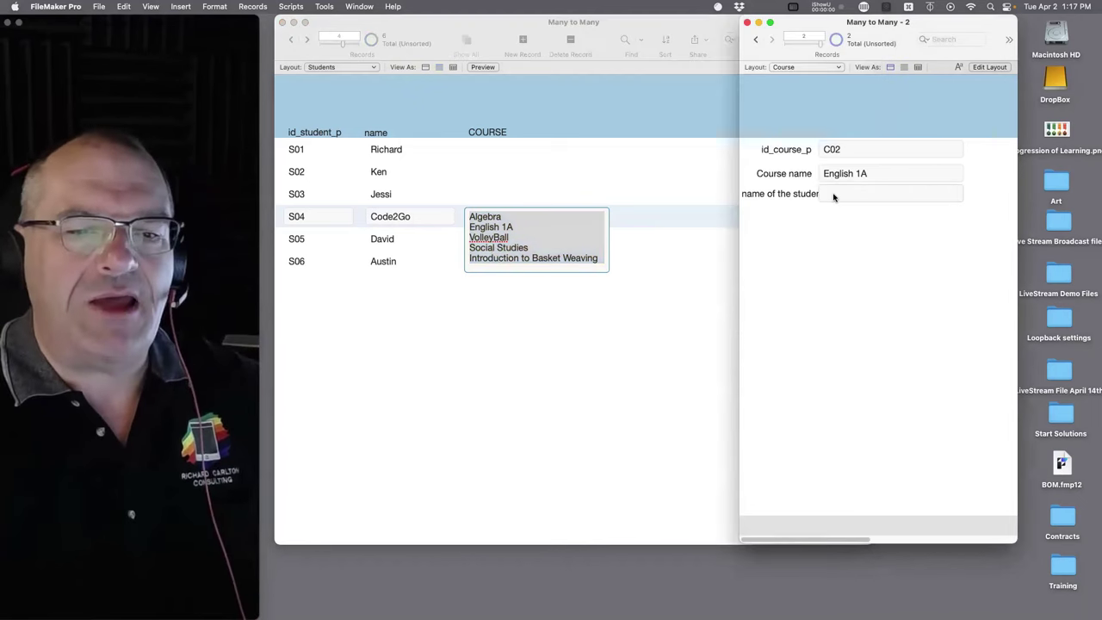
{"action": "left_click", "coordinate": [505, 233]}
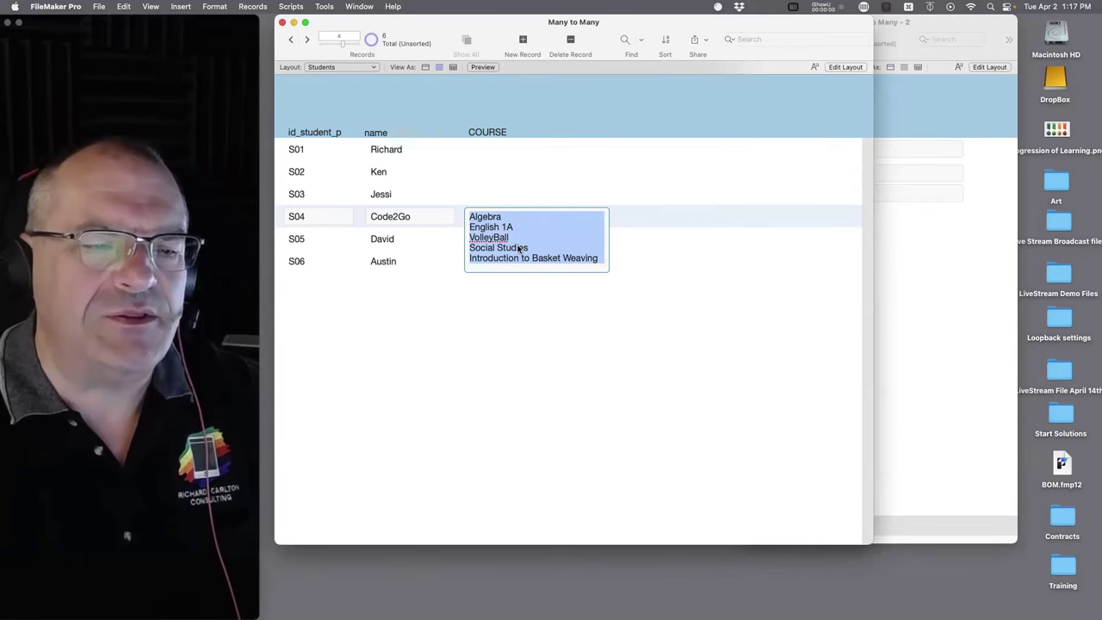
{"action": "left_click", "coordinate": [562, 322]}
{"action": "left_click", "coordinate": [913, 215]}
{"action": "left_click", "coordinate": [844, 197]}
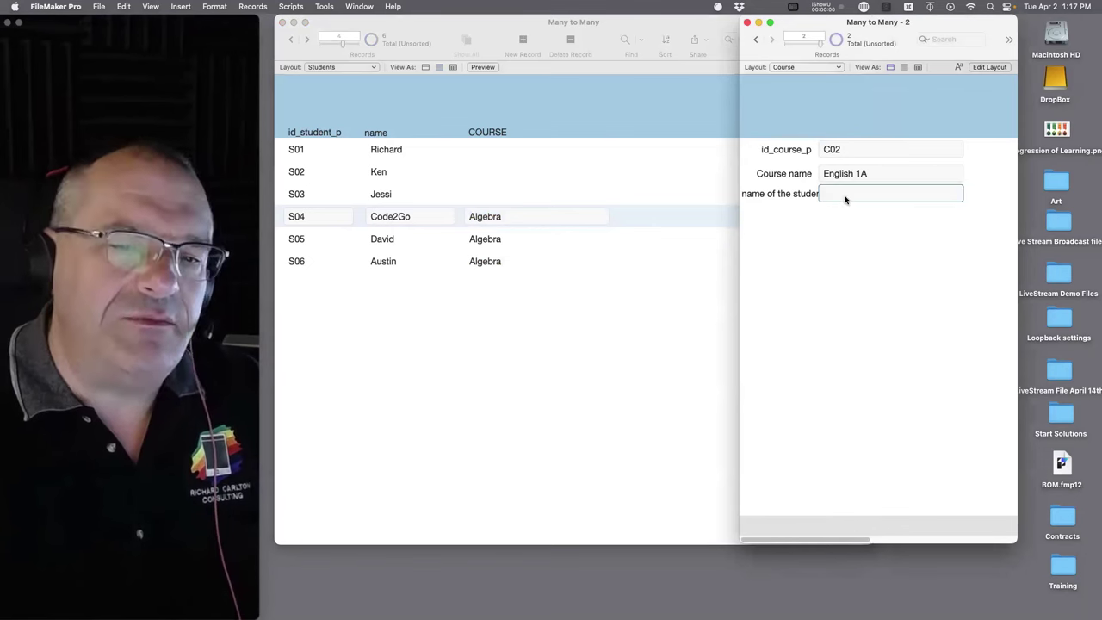
{"action": "left_click", "coordinate": [755, 38]}
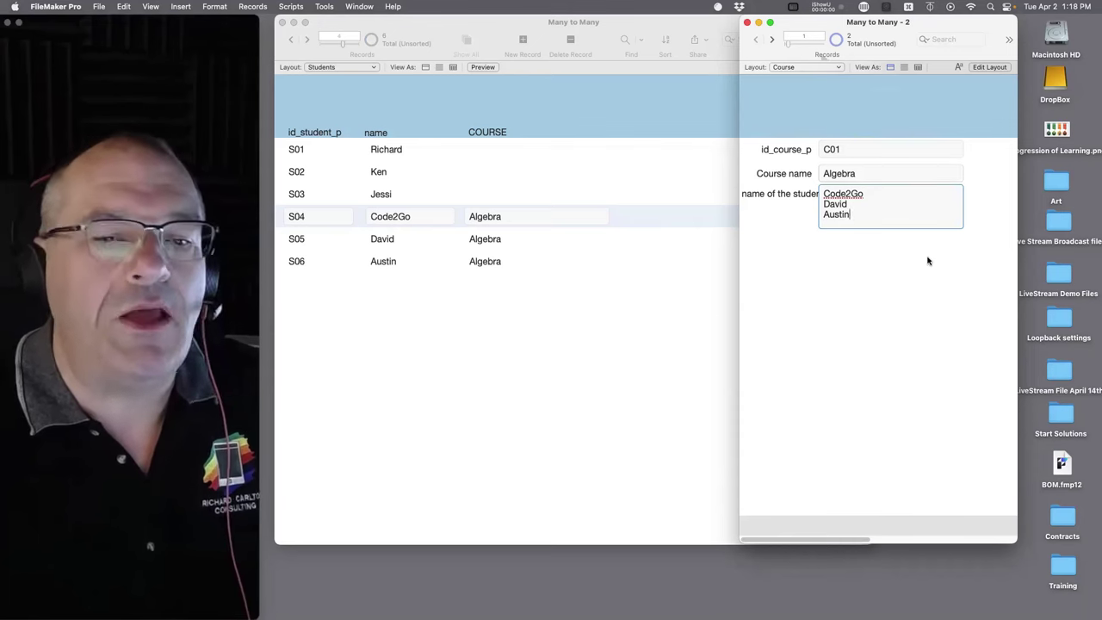
{"action": "left_click", "coordinate": [893, 254]}
{"action": "left_click", "coordinate": [868, 193]}
- Narrow the Students window so it no longer overlaps the Course window, and highlight Algebra in Code2Go's course list
{"action": "left_click", "coordinate": [505, 218]}
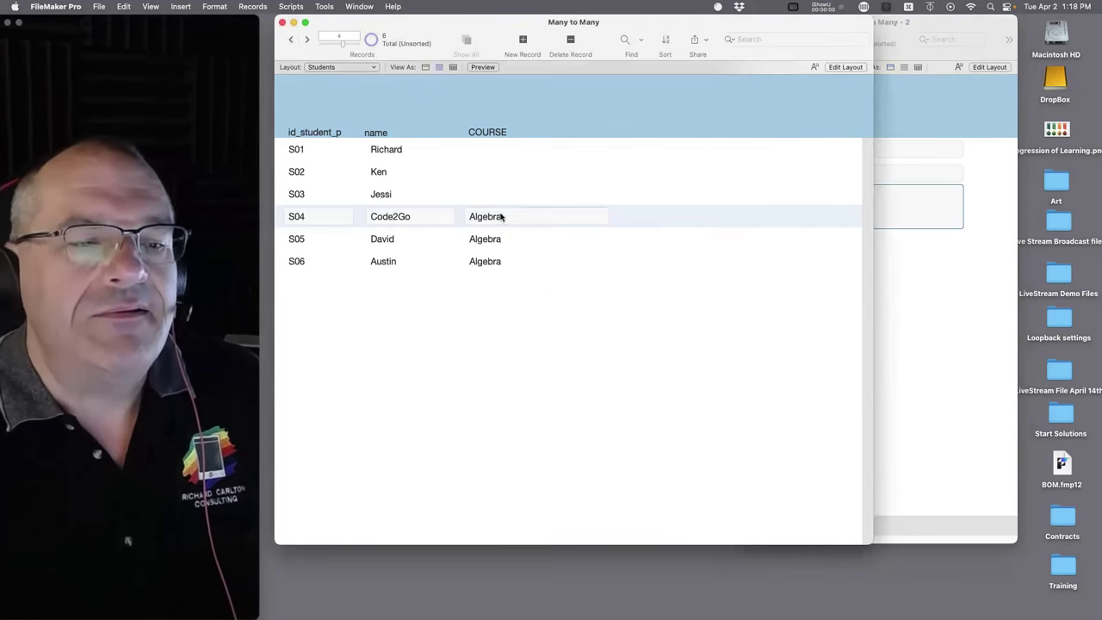
{"action": "left_click_drag", "start_coordinate": [872, 538], "coordinate": [619, 532]}
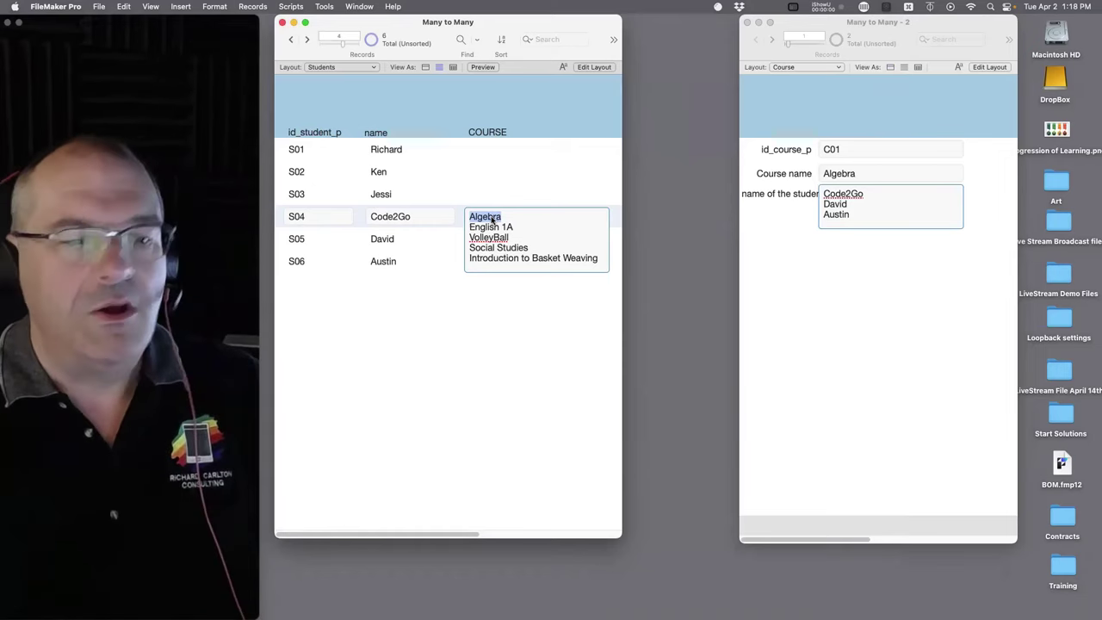
{"action": "left_click", "coordinate": [863, 262]}
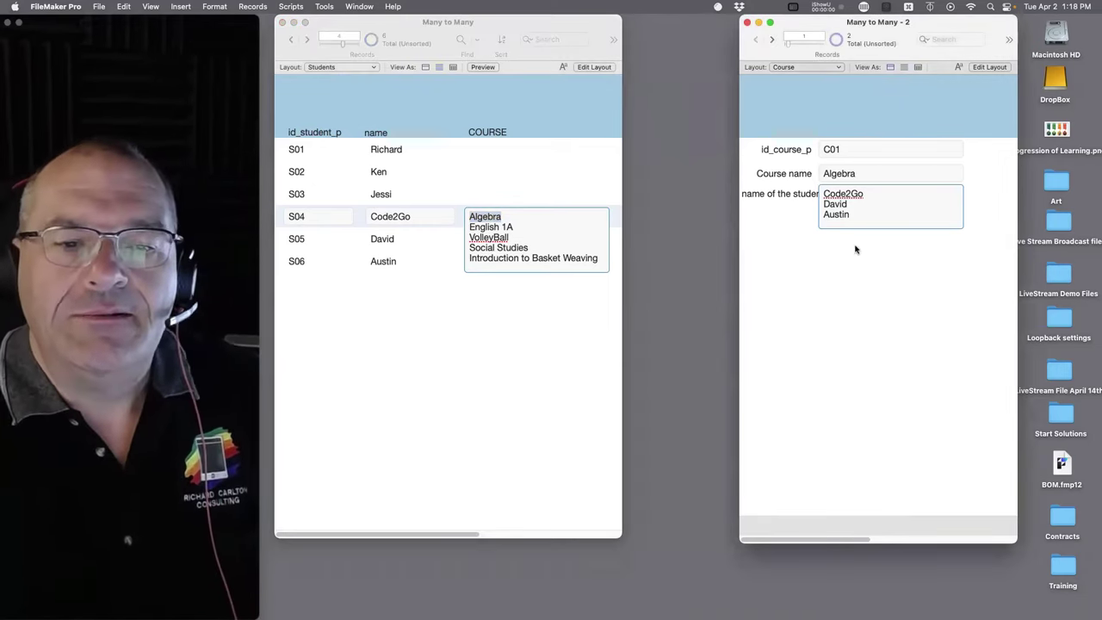
{"action": "left_click", "coordinate": [520, 219]}
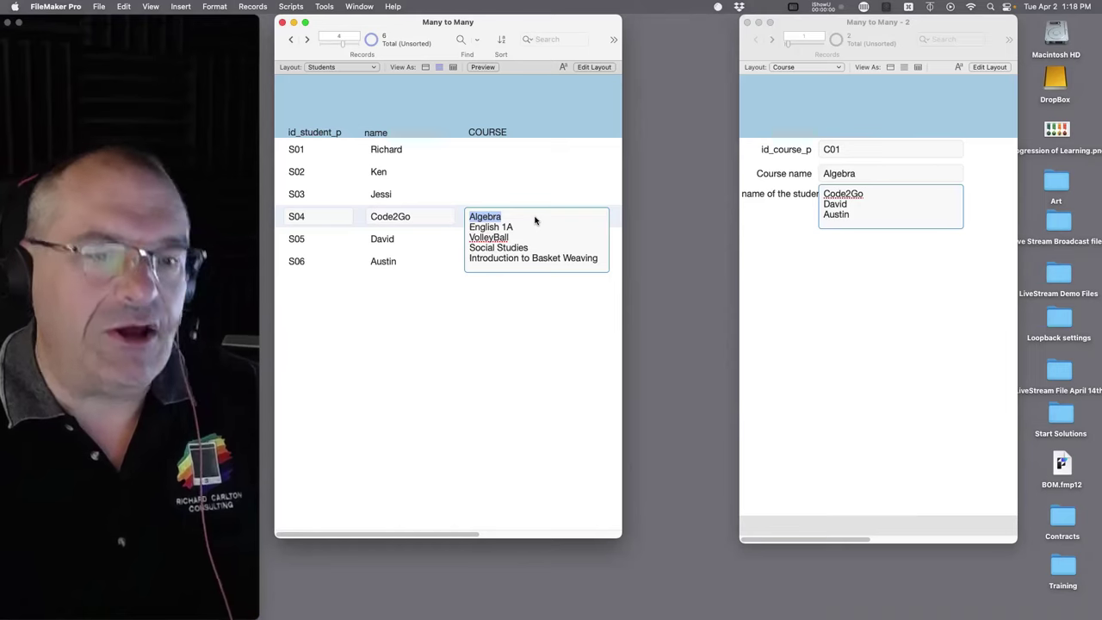
{"action": "key", "text": "super+shift+d"}
{"action": "left_click", "coordinate": [680, 173]}
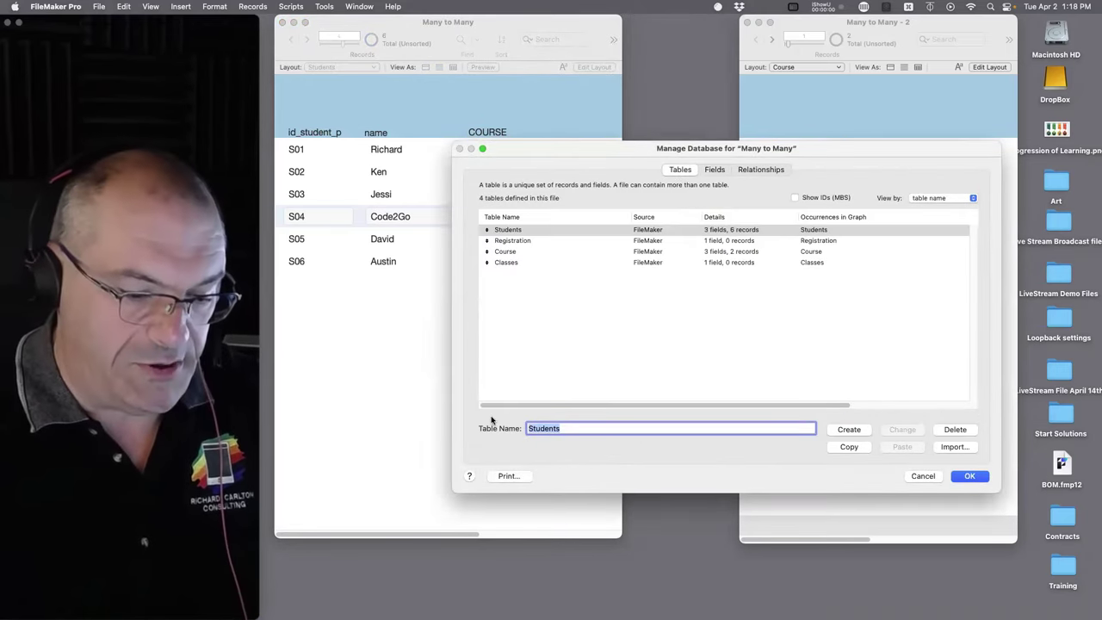
{"action": "type", "text": "Join"}
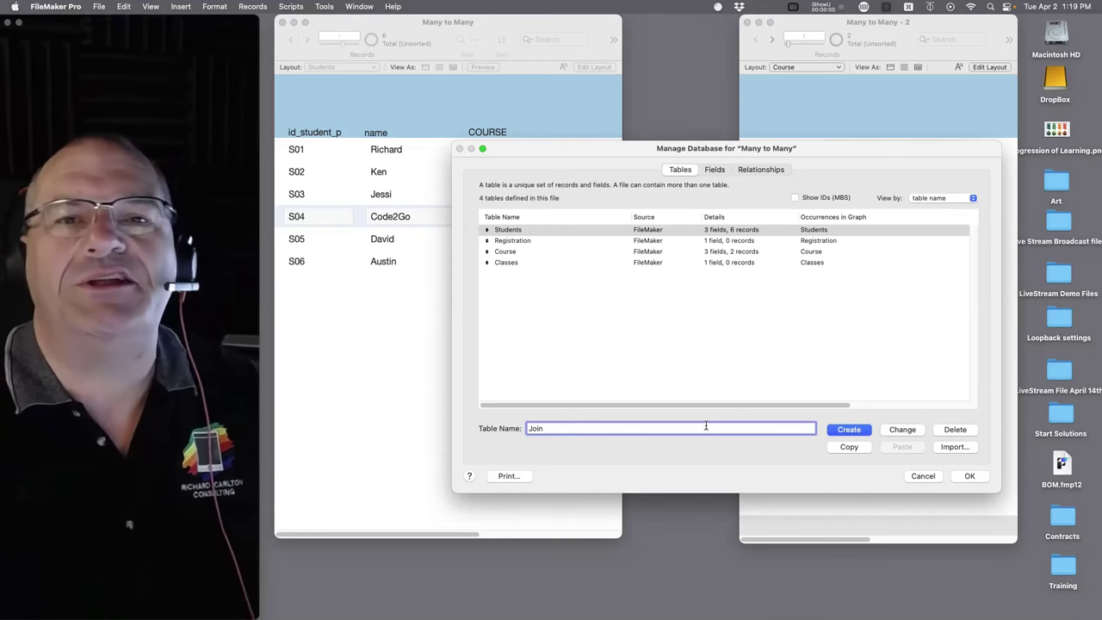
{"action": "left_click", "coordinate": [920, 478]}
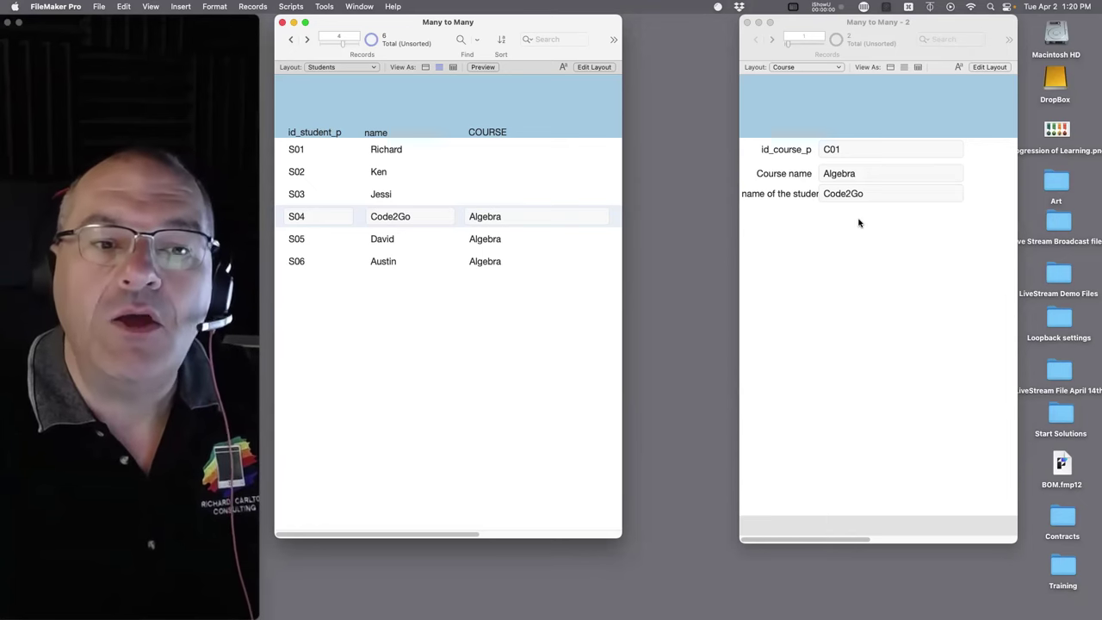
- Examine the student list stored in the Algebra course record against the course list stored in student Code2Go's record
{"action": "left_click", "coordinate": [853, 193]}
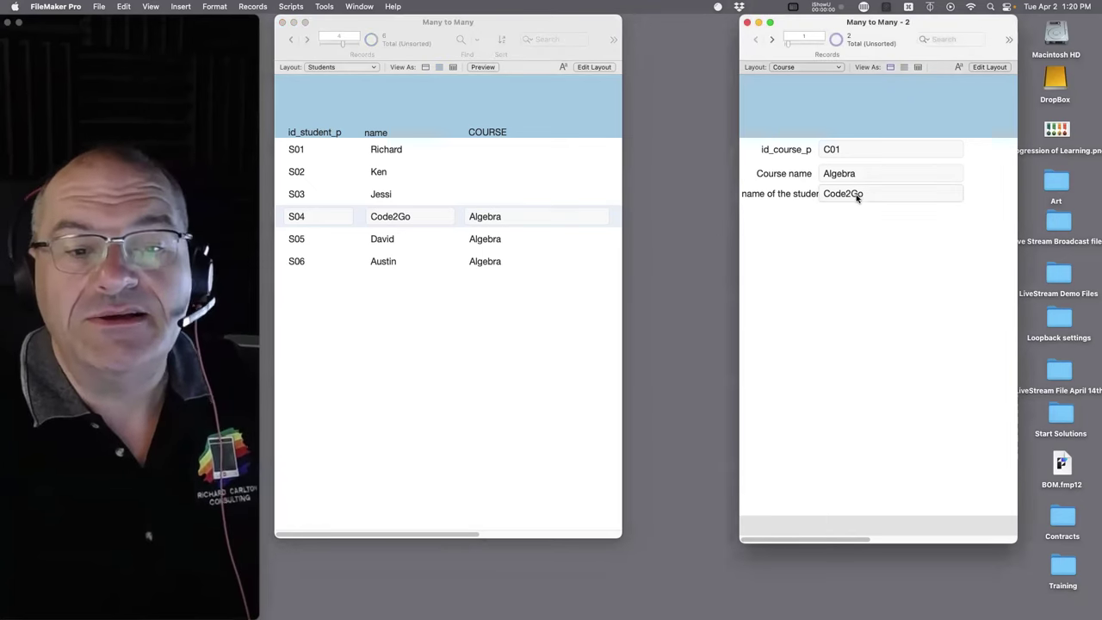
{"action": "left_click", "coordinate": [853, 193]}
{"action": "left_click", "coordinate": [561, 223]}
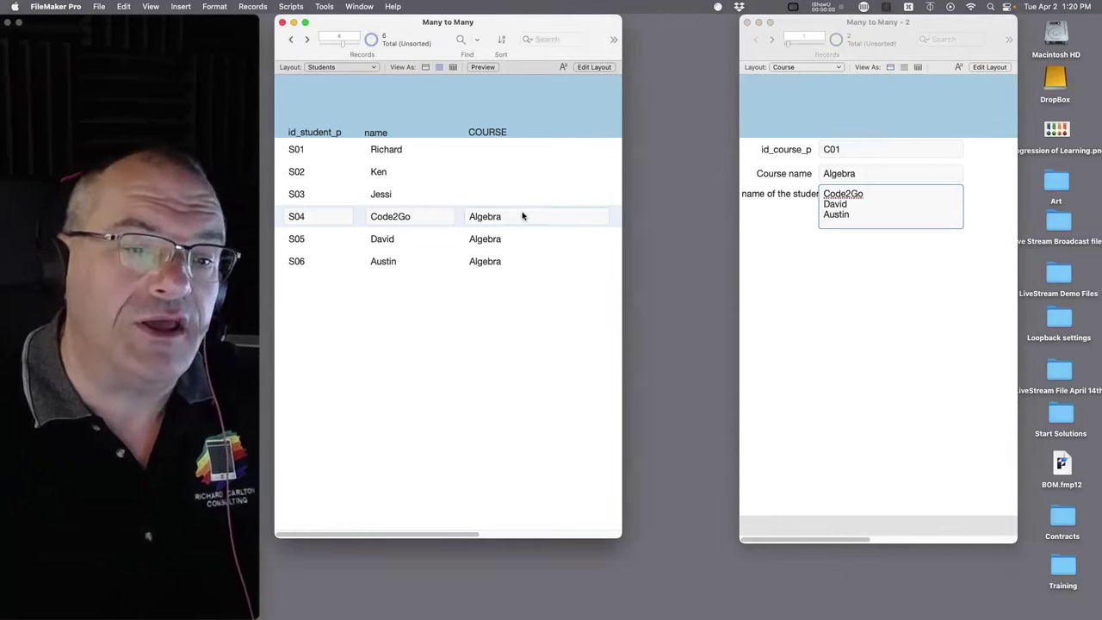
{"action": "left_click", "coordinate": [522, 216]}
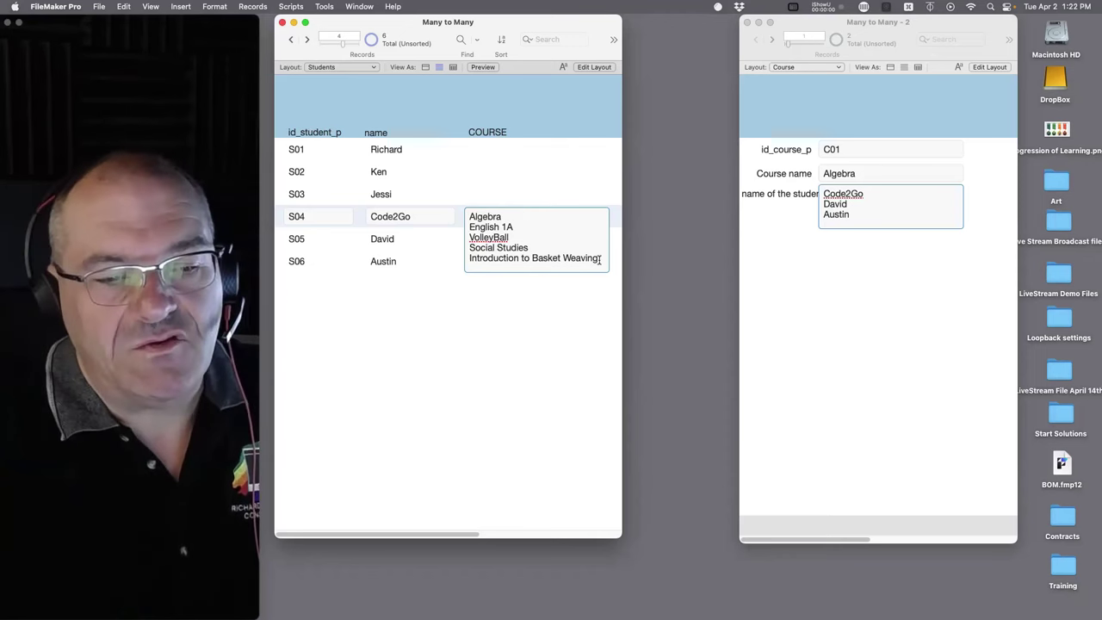
{"action": "left_click_drag", "start_coordinate": [600, 260], "coordinate": [467, 216]}
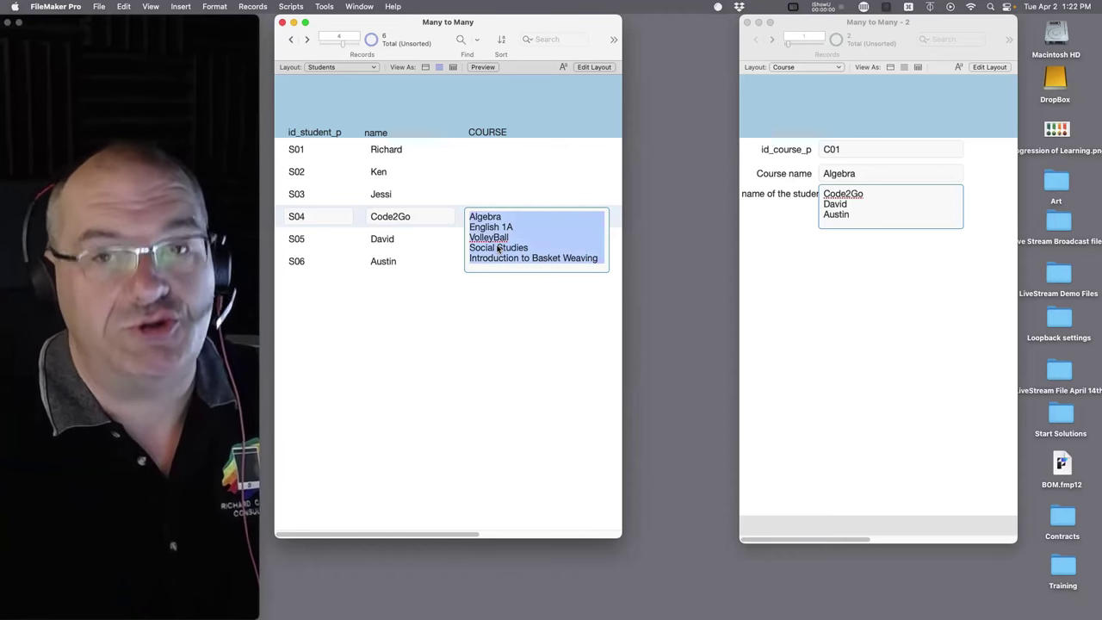
{"action": "left_click", "coordinate": [850, 204]}
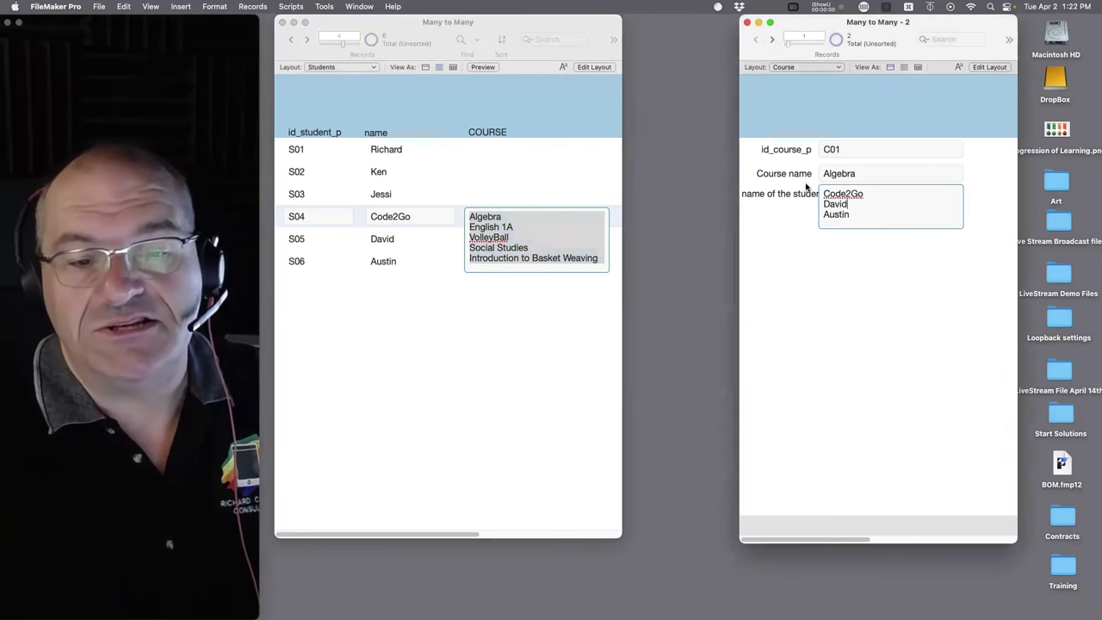
{"action": "key", "text": "super+a"}
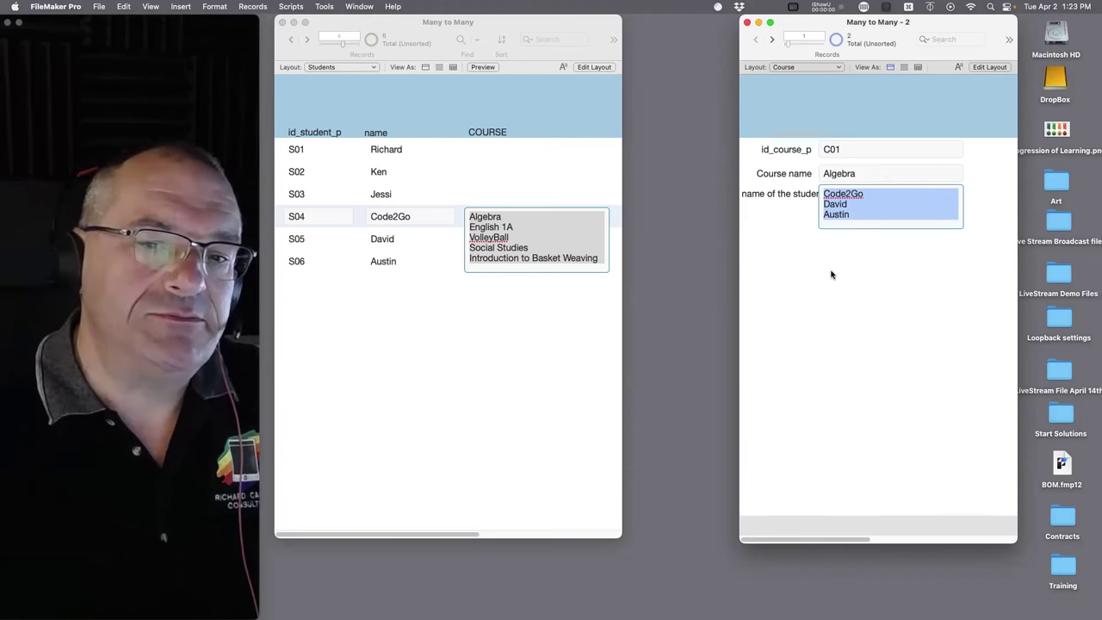
{"action": "left_click", "coordinate": [870, 172]}
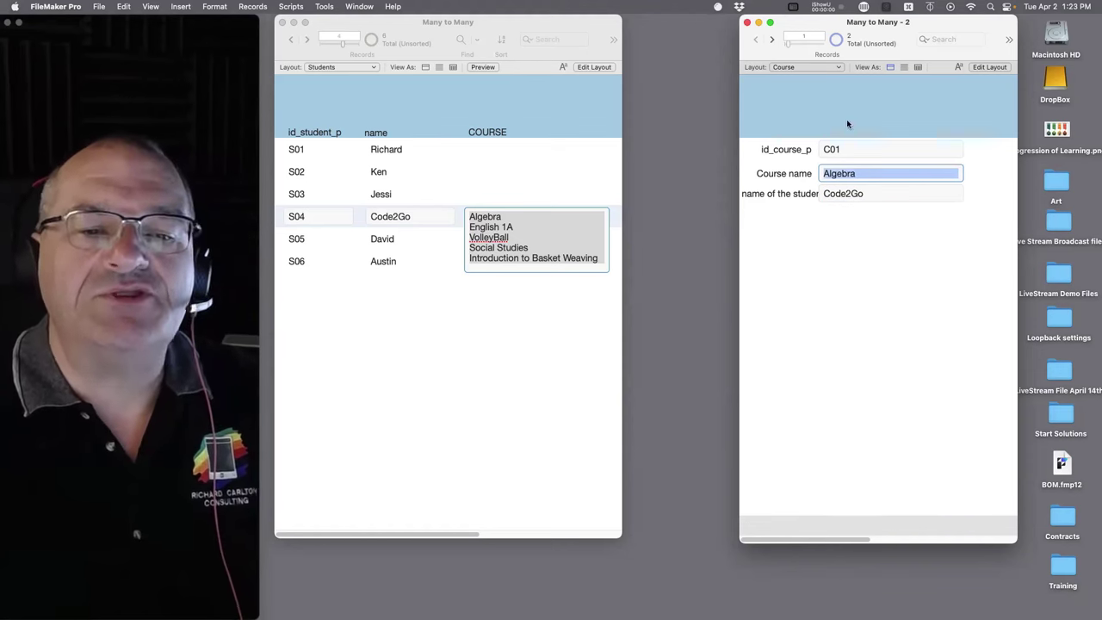
- Show the Course records as a list, shortening the layout's body part to just below the name of the student field
{"action": "left_click", "coordinate": [904, 68]}
{"action": "key", "text": "super+l"}
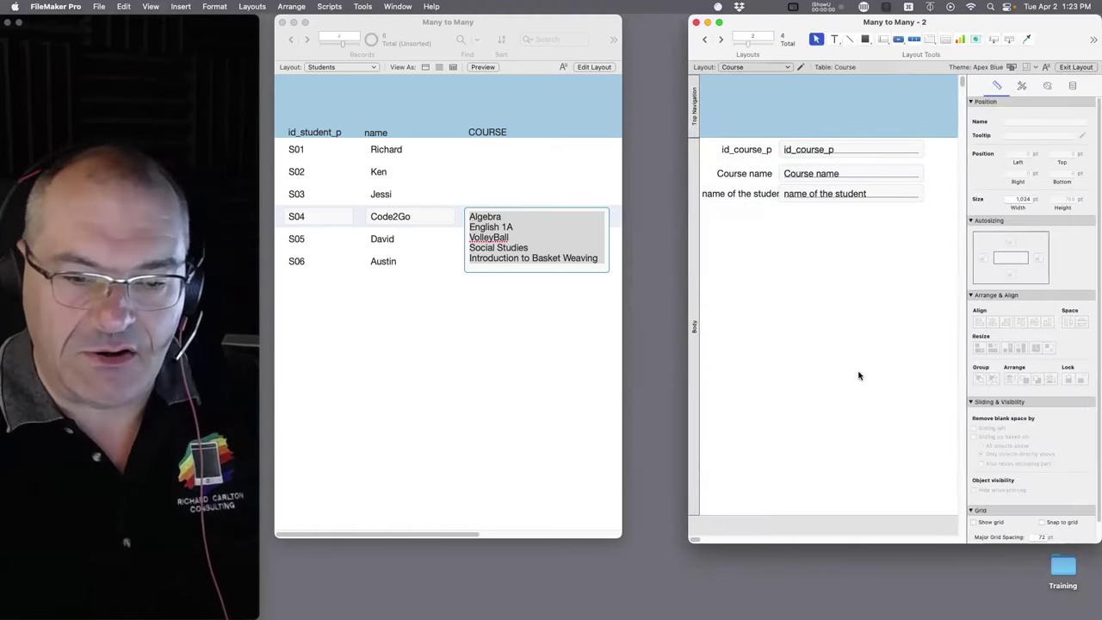
{"action": "left_click_drag", "start_coordinate": [879, 514], "coordinate": [865, 208]}
{"action": "key", "text": "super+b"}
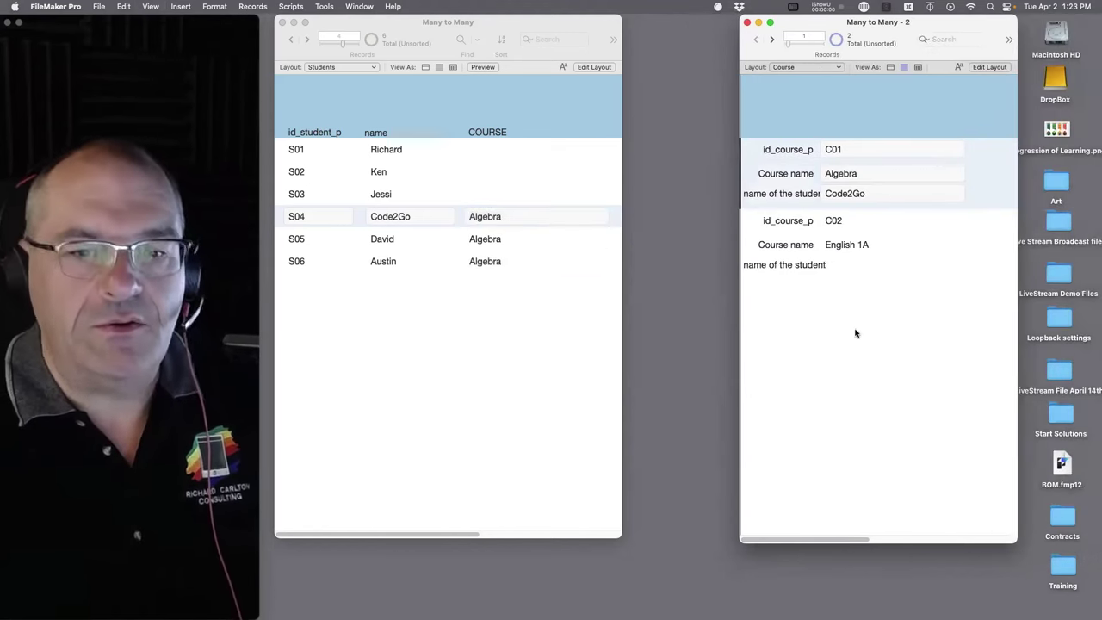
- Add a third course record, C03, with the course name "English 1B"
{"action": "key", "text": "super+n"}
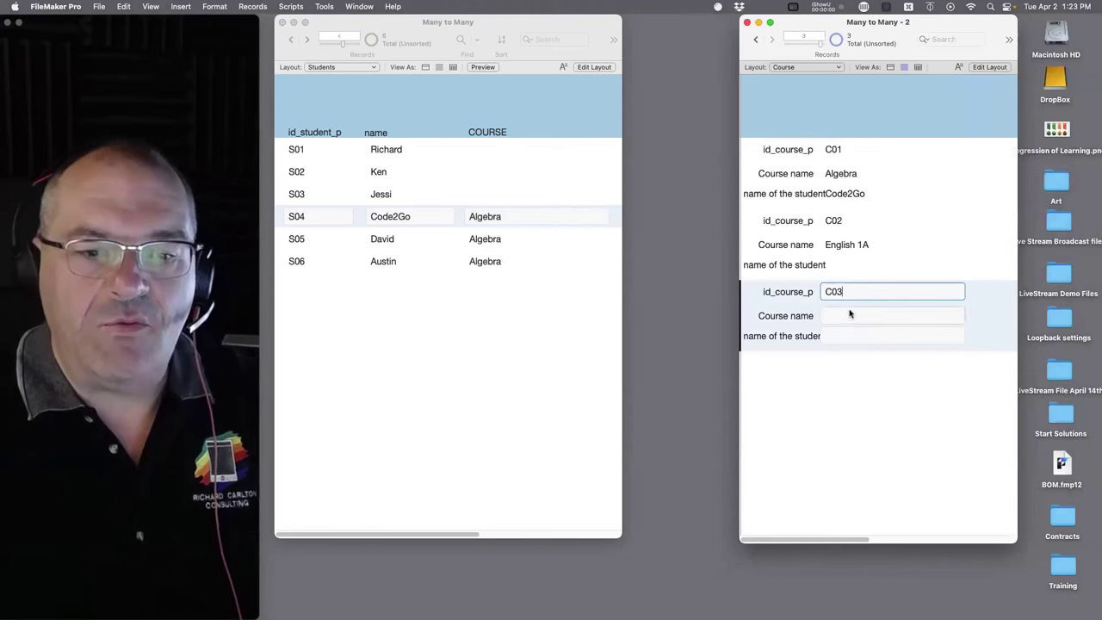
{"action": "left_click", "coordinate": [848, 315]}
{"action": "type", "text": "En"}
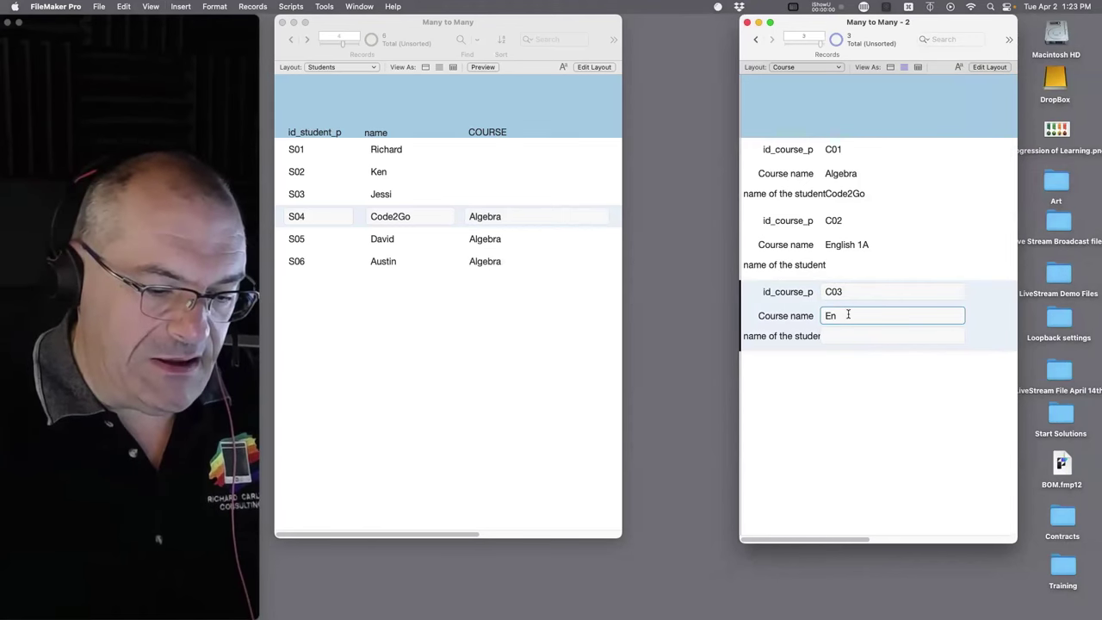
{"action": "type", "text": "glish 1B"}
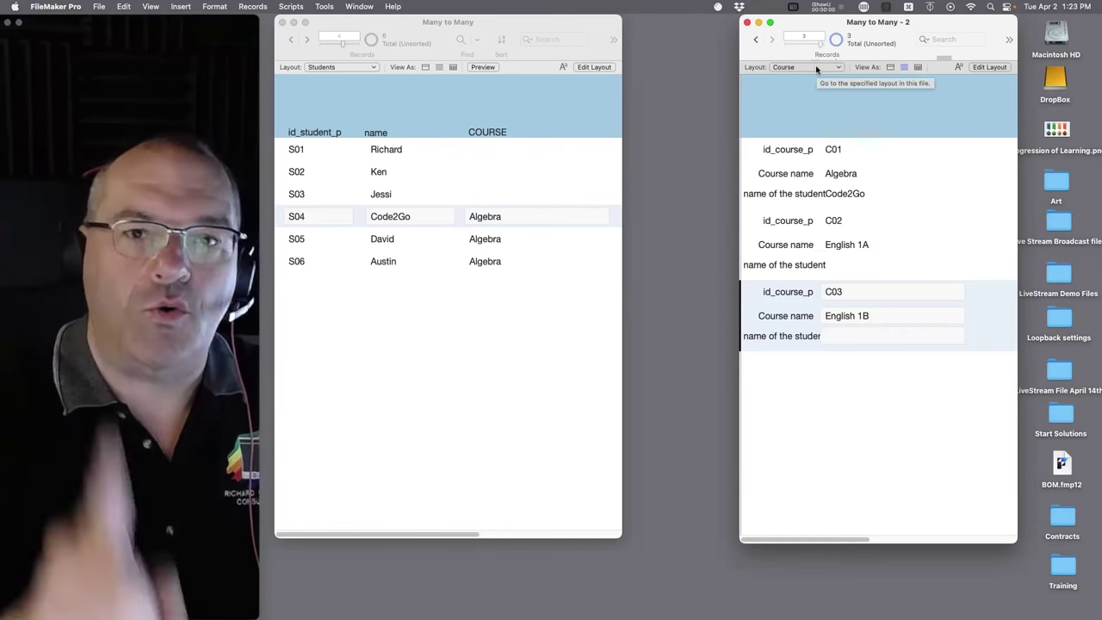
- Move the Course window away from the Students window, open a new window and place it between the two
{"action": "left_click", "coordinate": [418, 94]}
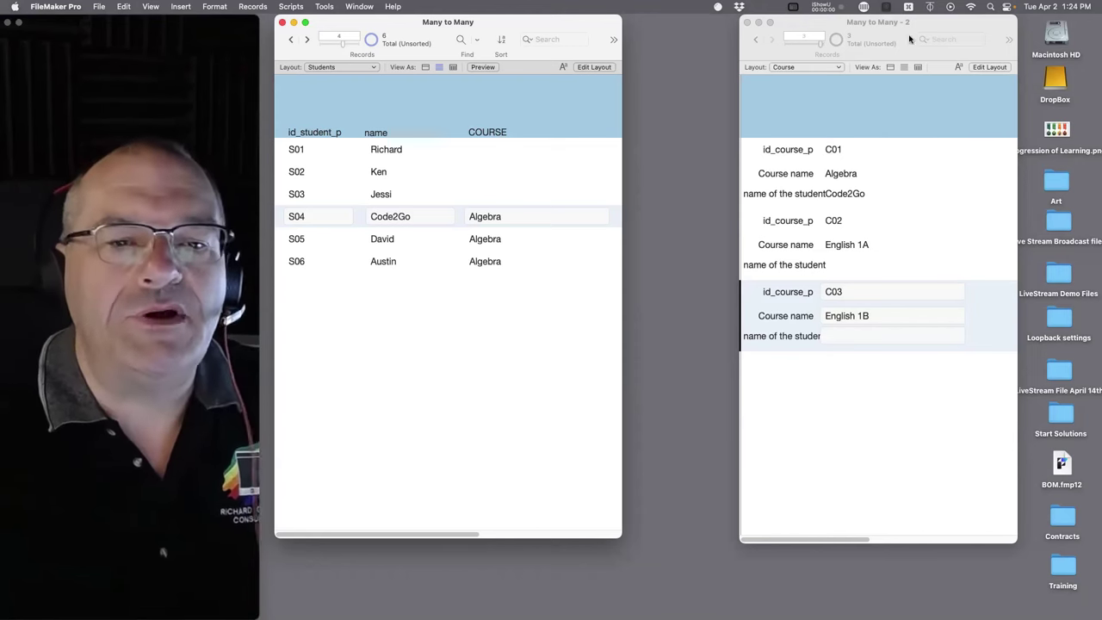
{"action": "left_click_drag", "start_coordinate": [906, 17], "coordinate": [971, 13]}
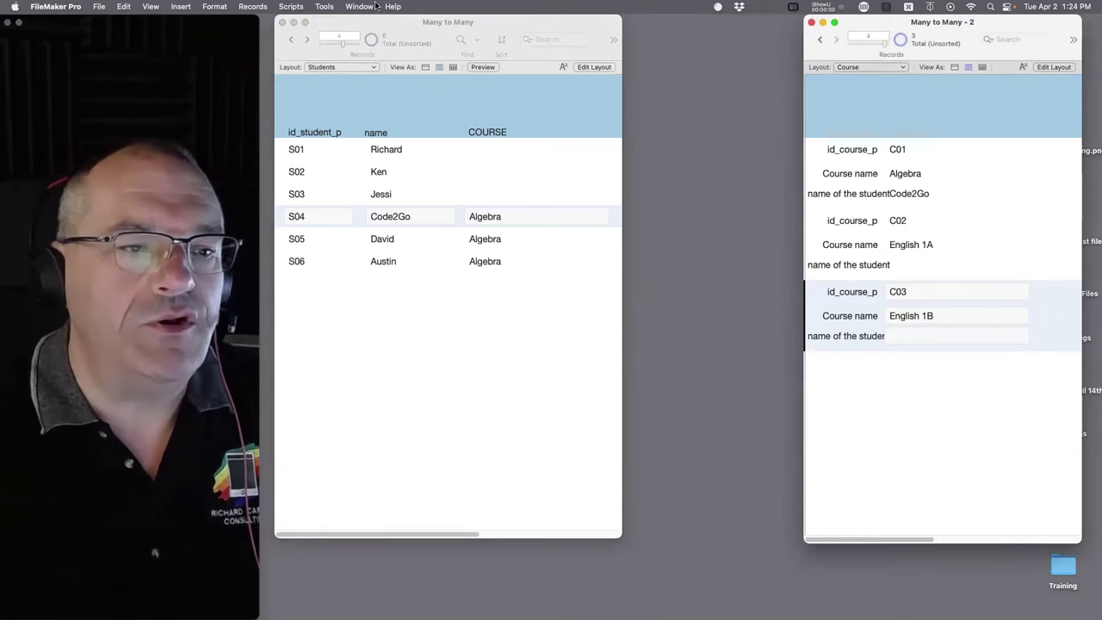
{"action": "left_click", "coordinate": [377, 6]}
{"action": "left_click", "coordinate": [380, 23]}
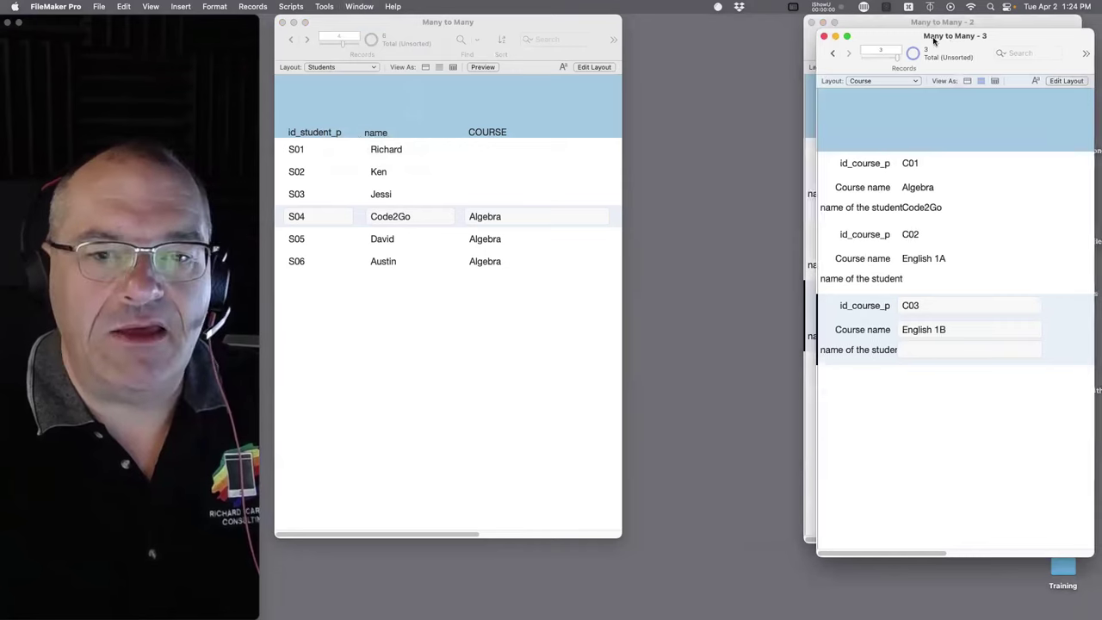
{"action": "left_click_drag", "start_coordinate": [935, 39], "coordinate": [678, 29]}
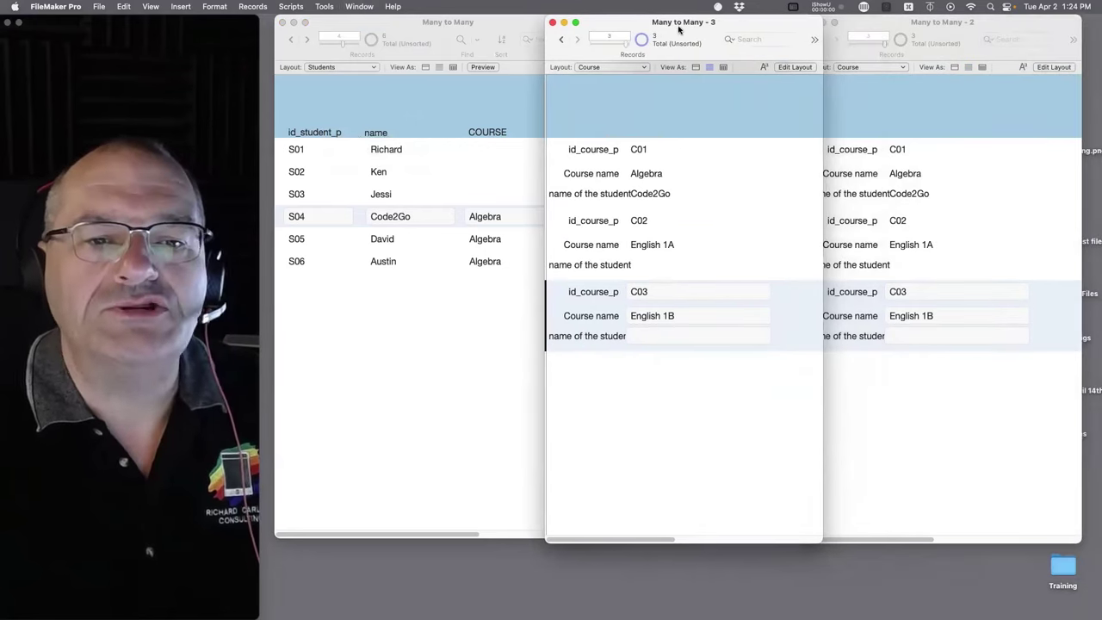
- Switch the new middle window to the Classes layout and show it as a list
{"action": "left_click", "coordinate": [592, 70]}
{"action": "left_click", "coordinate": [603, 79]}
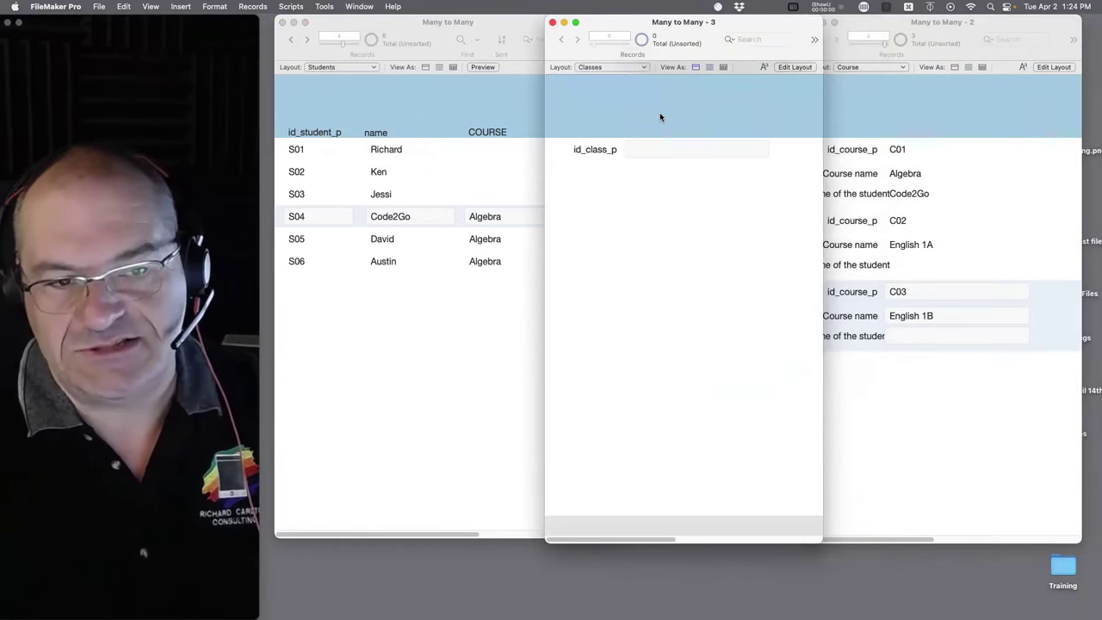
{"action": "left_click", "coordinate": [709, 67]}
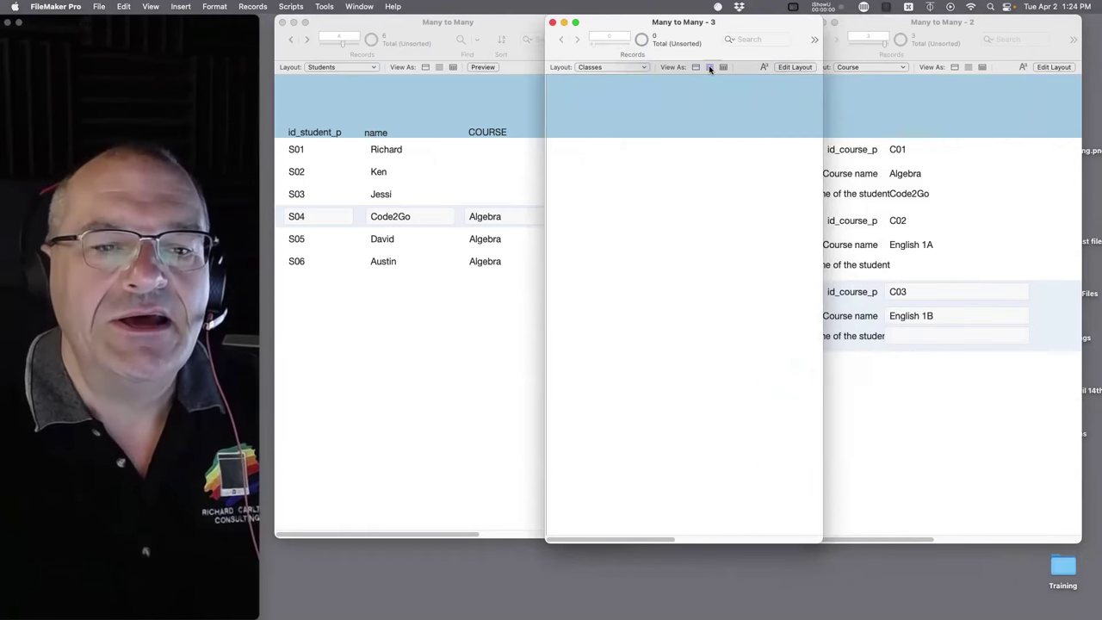
- Add the title "CLASSES" to the header of the Classes layout, enlarge its text to about 219 pt wide, and place it near the top
{"action": "key", "text": "super+l"}
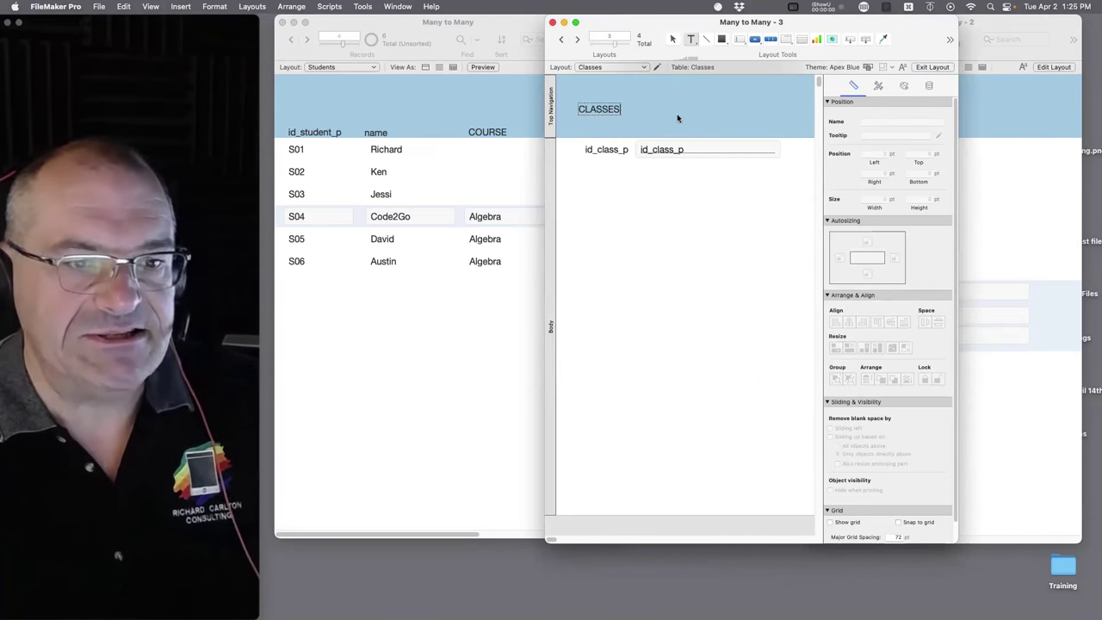
{"action": "key", "text": "Escape"}
{"action": "key", "text": "super+shift+period"}
{"action": "key", "text": "super+shift+period"}
{"action": "key", "text": "super+shift+period"}
{"action": "key", "text": "super+shift+period"}
{"action": "key", "text": "super+shift+period"}
{"action": "key", "text": "super+shift+period"}
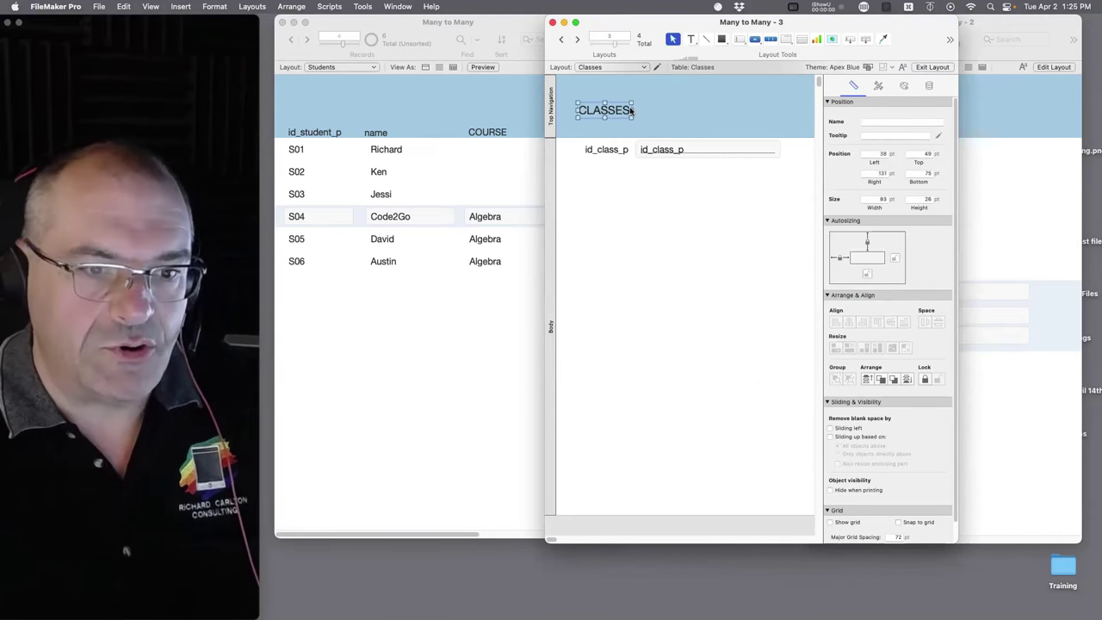
{"action": "key", "text": "super+shift+period"}
{"action": "key", "text": "super+shift+period"}
{"action": "key", "text": "super+shift+period"}
{"action": "key", "text": "super+shift+period"}
{"action": "key", "text": "super+shift+period"}
{"action": "key", "text": "super+shift+period"}
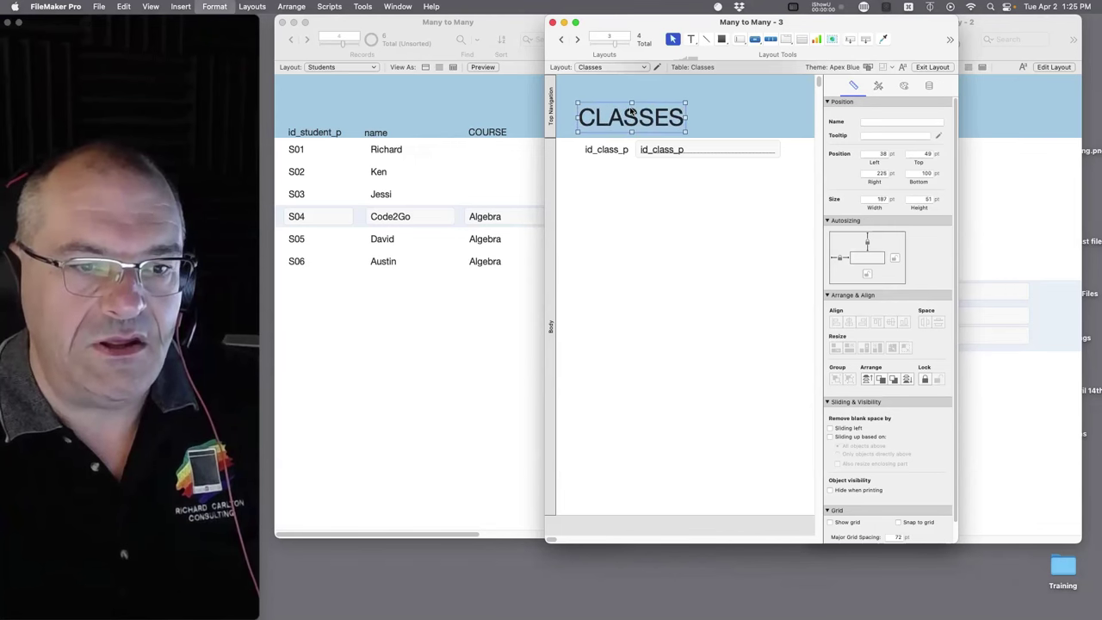
{"action": "left_click_drag", "start_coordinate": [661, 105], "coordinate": [659, 85]}
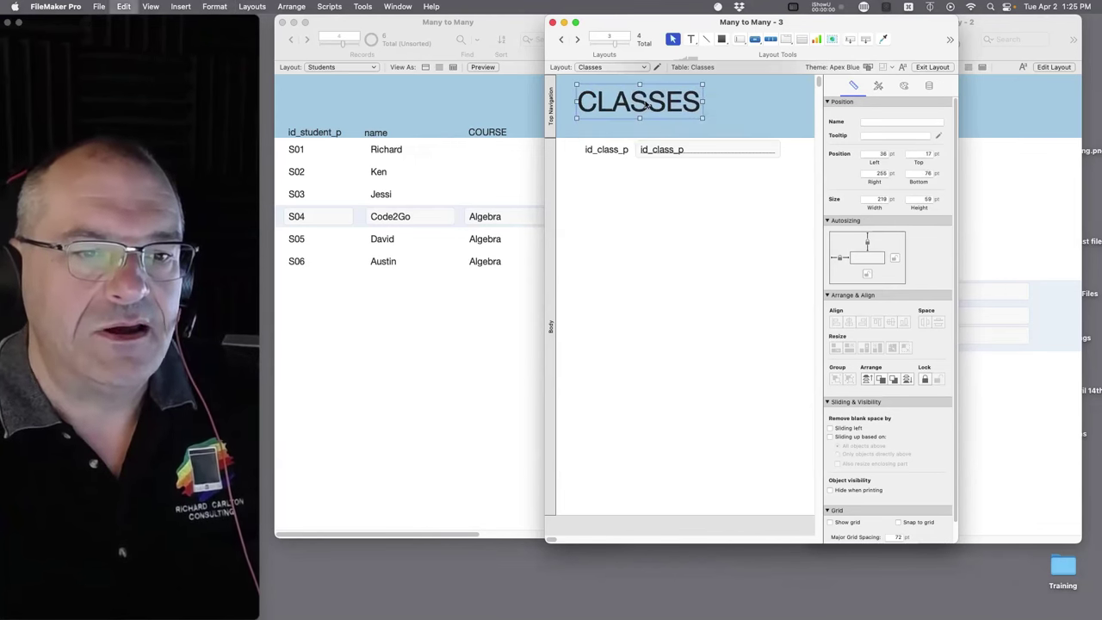
- Paste a copy of the large title into the Students layout's header and change its text to "Students"
{"action": "left_click", "coordinate": [455, 112]}
{"action": "key", "text": "super+l"}
{"action": "key", "text": "super+v"}
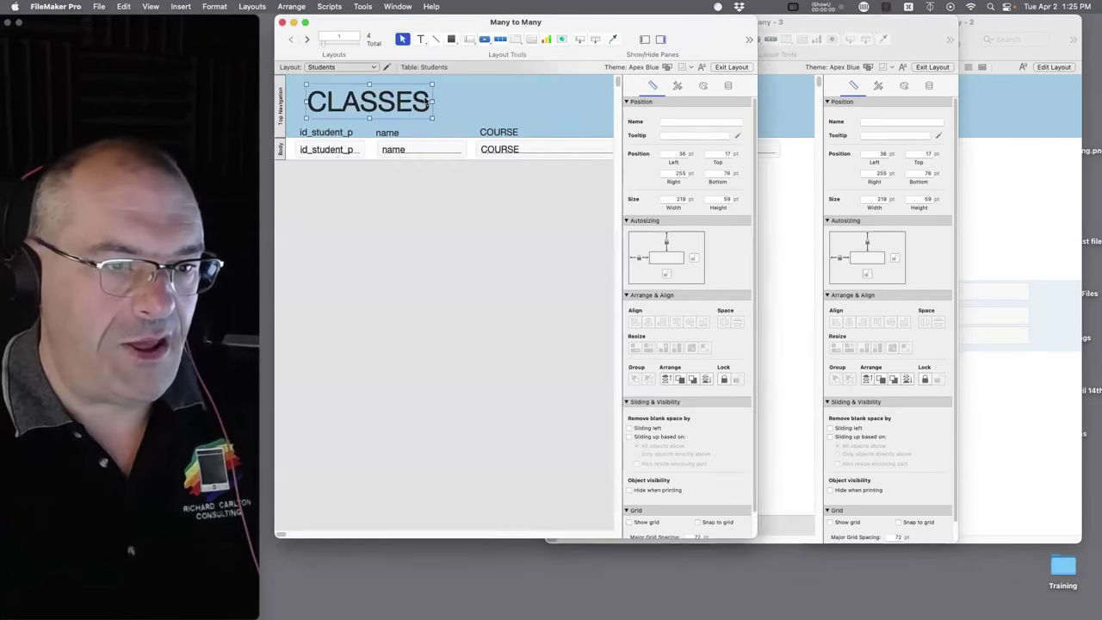
{"action": "type", "text": "Students"}
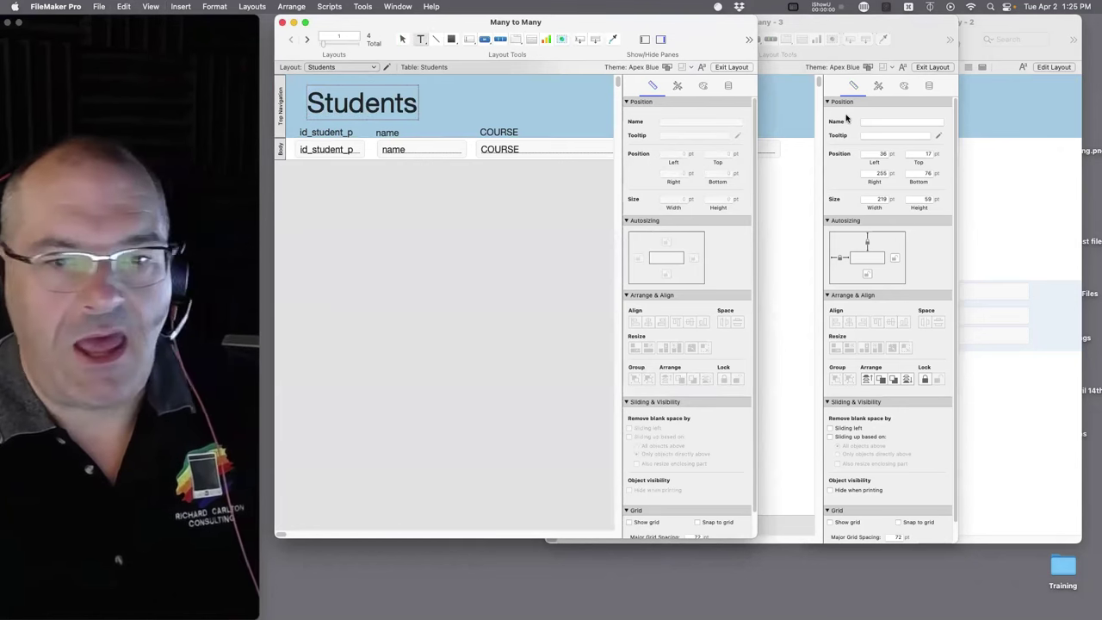
- Paste the large title into the Course layout's header, reword it "Course Catalog", and move that window farther from the Students window
{"action": "left_click", "coordinate": [967, 109]}
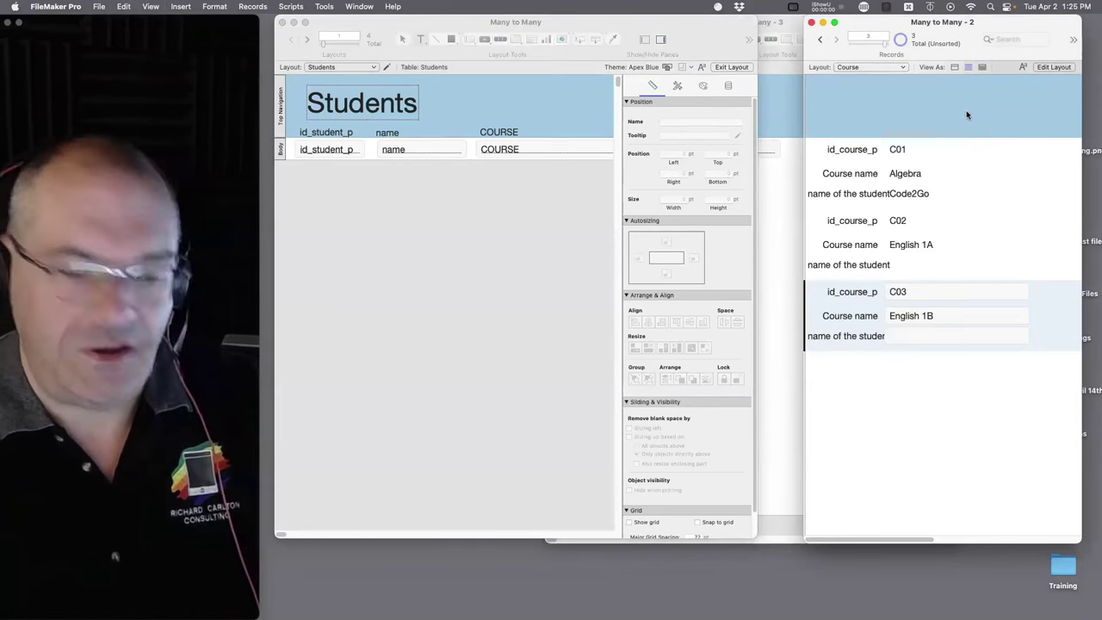
{"action": "key", "text": "super+l"}
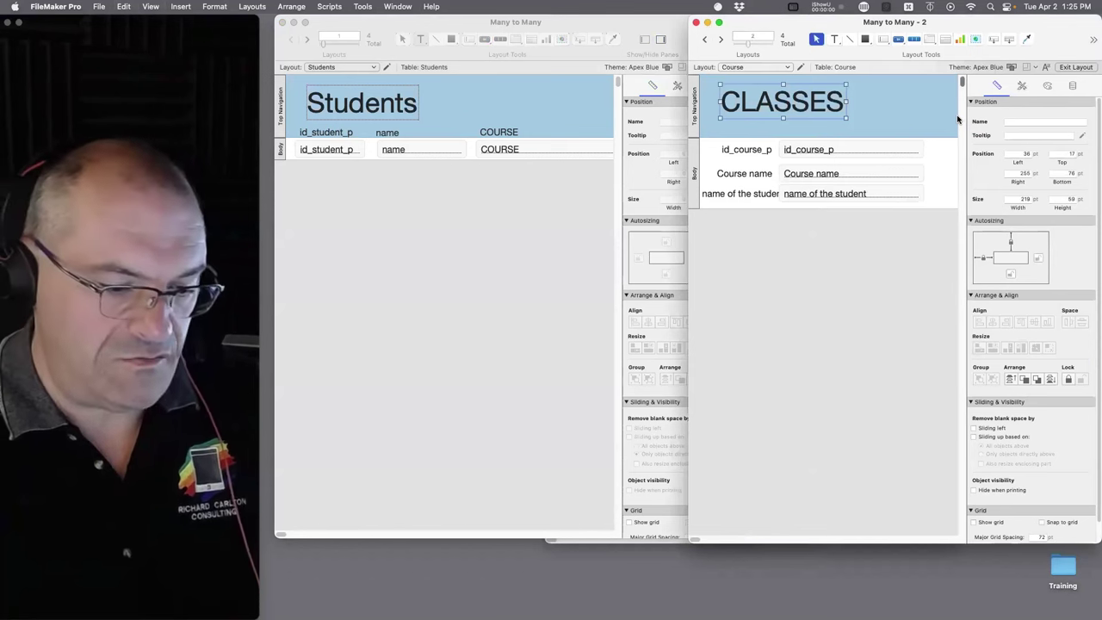
{"action": "type", "text": "Course Catalog"}
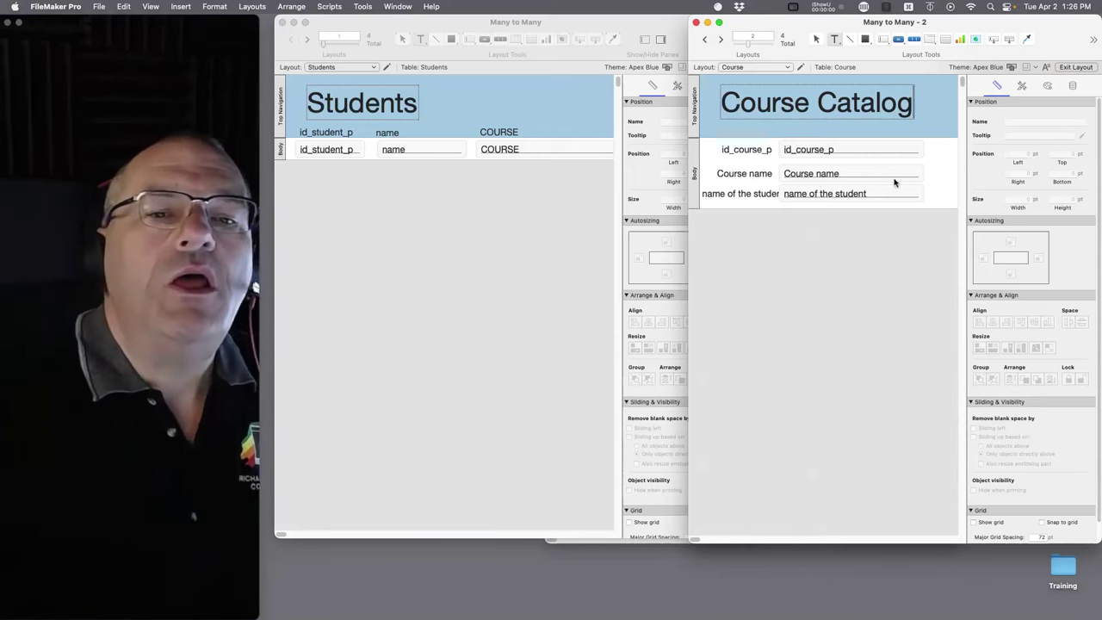
{"action": "left_click_drag", "start_coordinate": [903, 22], "coordinate": [996, 22]}
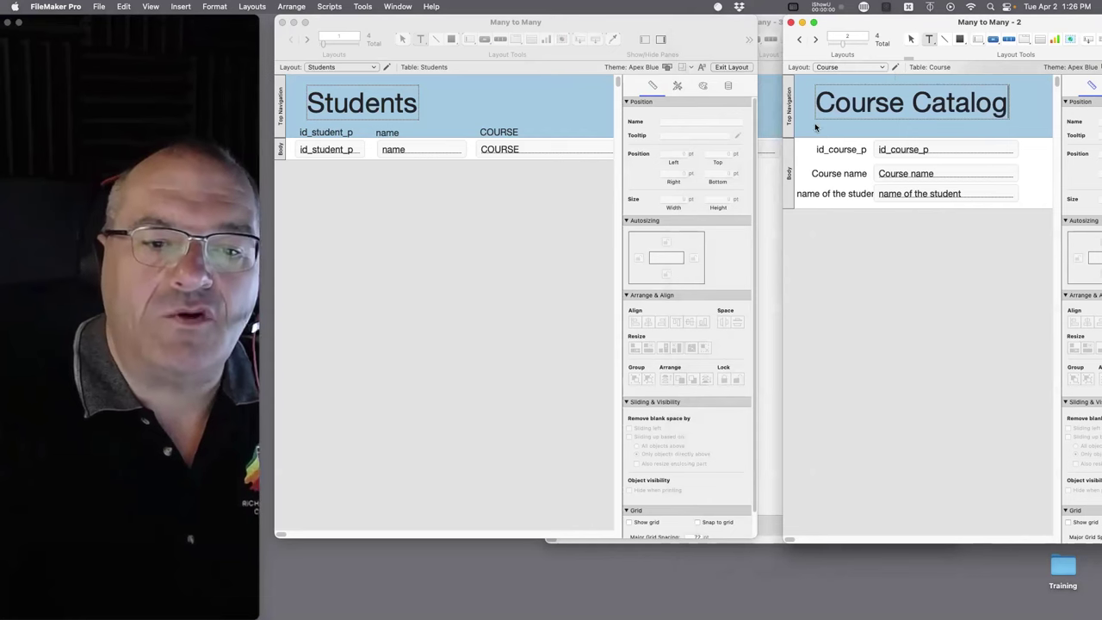
- Return the Classes, Students and Course windows from layout editing to Browse mode
{"action": "left_click", "coordinate": [761, 118]}
{"action": "left_click", "coordinate": [764, 117]}
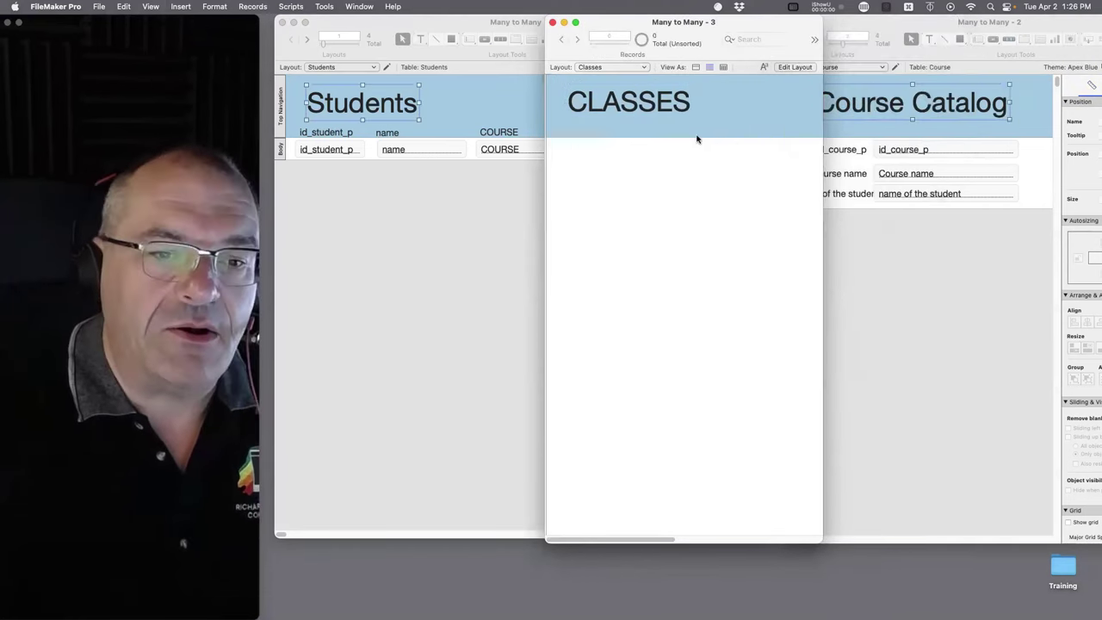
{"action": "left_click", "coordinate": [497, 236]}
{"action": "key", "text": "super+l"}
{"action": "key", "text": "super+b"}
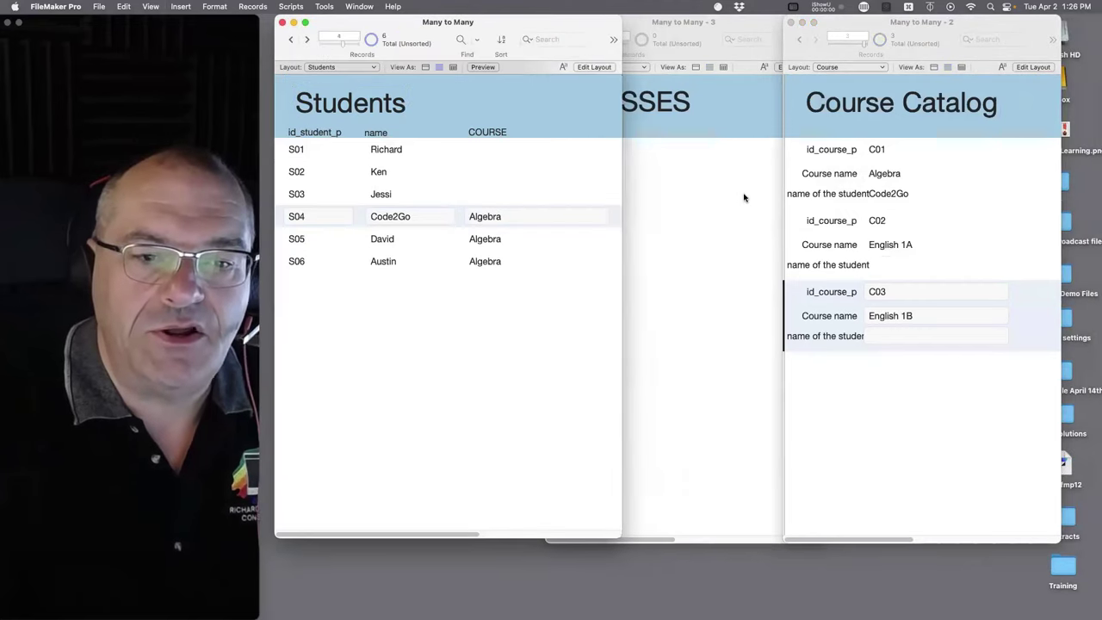
- Shorten the Classes layout's body to one row, move the id_class_p label into the header, and place the field beneath it, about 130 pt wide
{"action": "left_click", "coordinate": [743, 197]}
{"action": "key", "text": "super+l"}
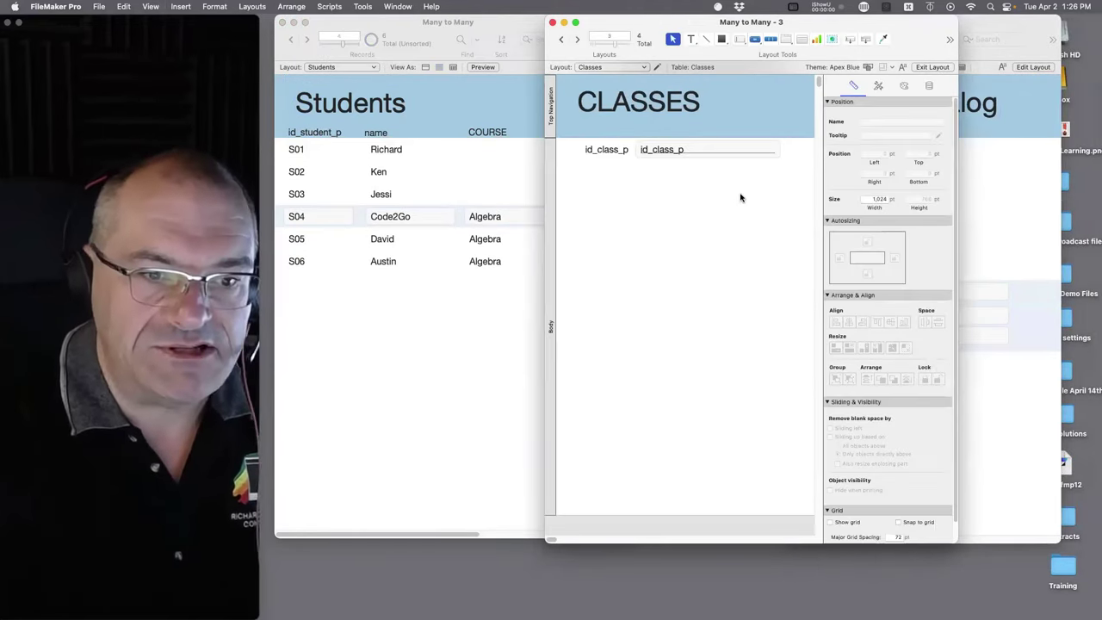
{"action": "left_click_drag", "start_coordinate": [676, 514], "coordinate": [664, 159]}
{"action": "left_click_drag", "start_coordinate": [591, 149], "coordinate": [582, 127]}
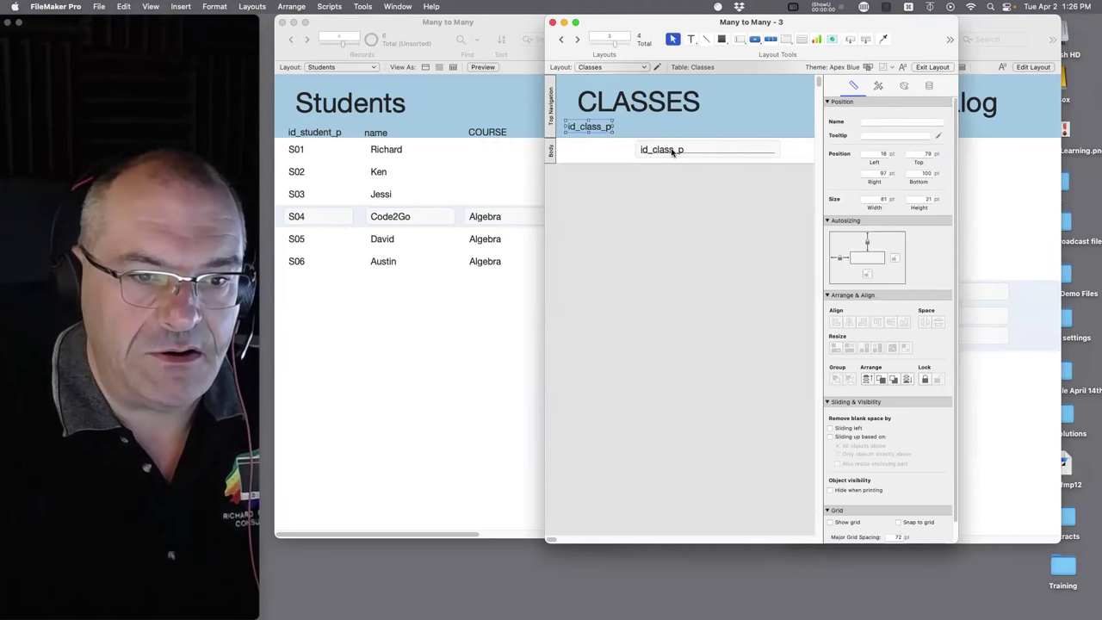
{"action": "left_click_drag", "start_coordinate": [770, 149], "coordinate": [642, 150]}
- Add a text field named "Course name" to the Classes table
{"action": "key", "text": "super+shift+d"}
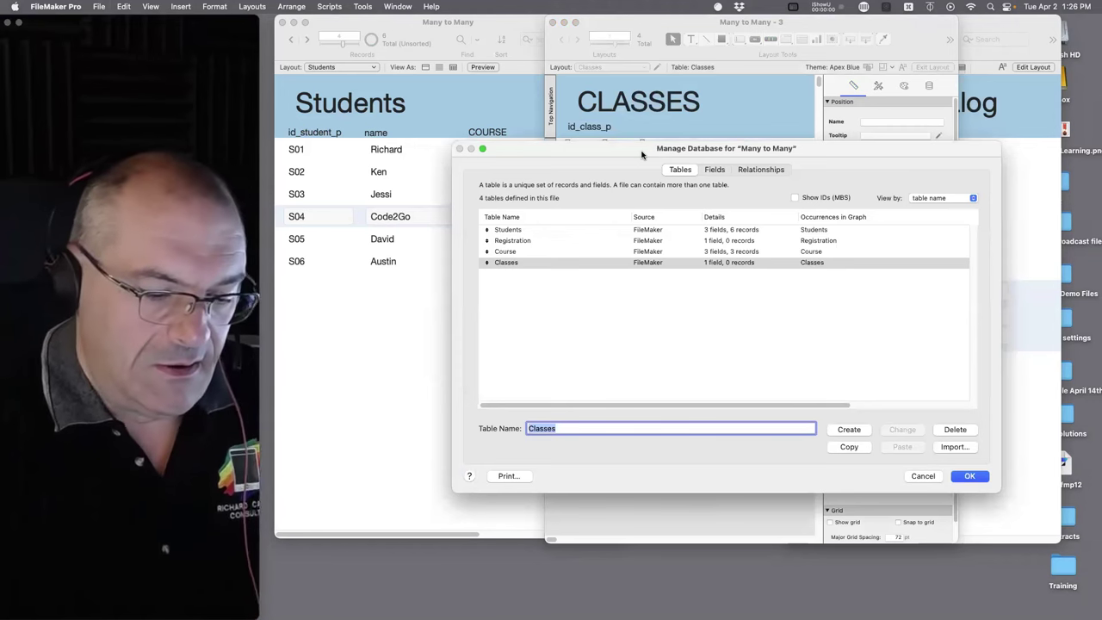
{"action": "type", "text": "C"}
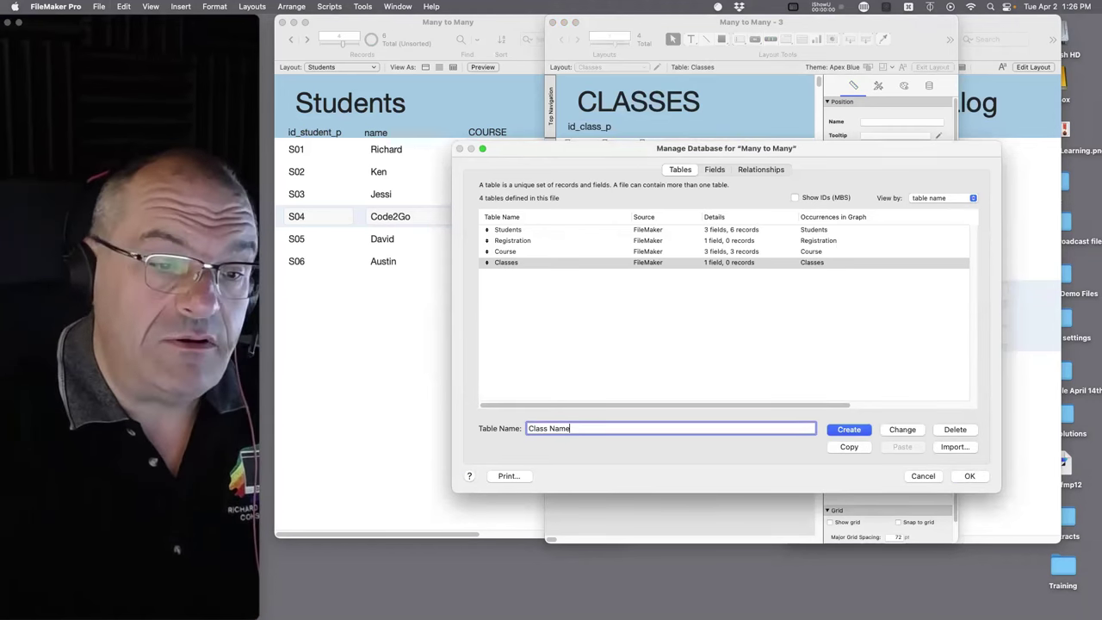
{"action": "left_click", "coordinate": [715, 171]}
{"action": "left_click", "coordinate": [581, 285]}
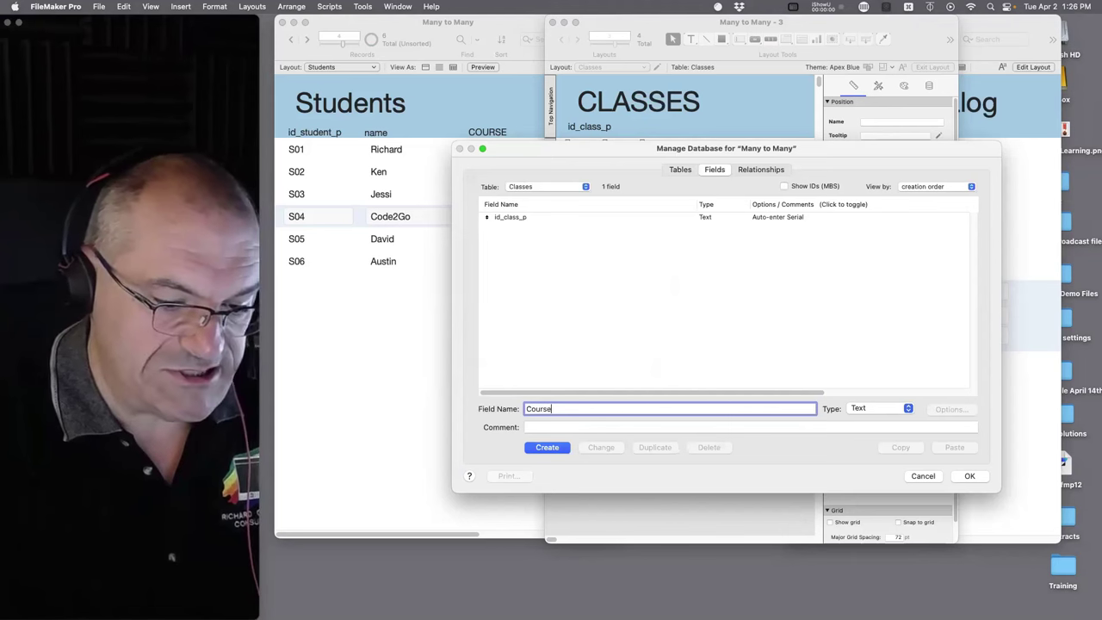
{"action": "key", "text": "Return"}
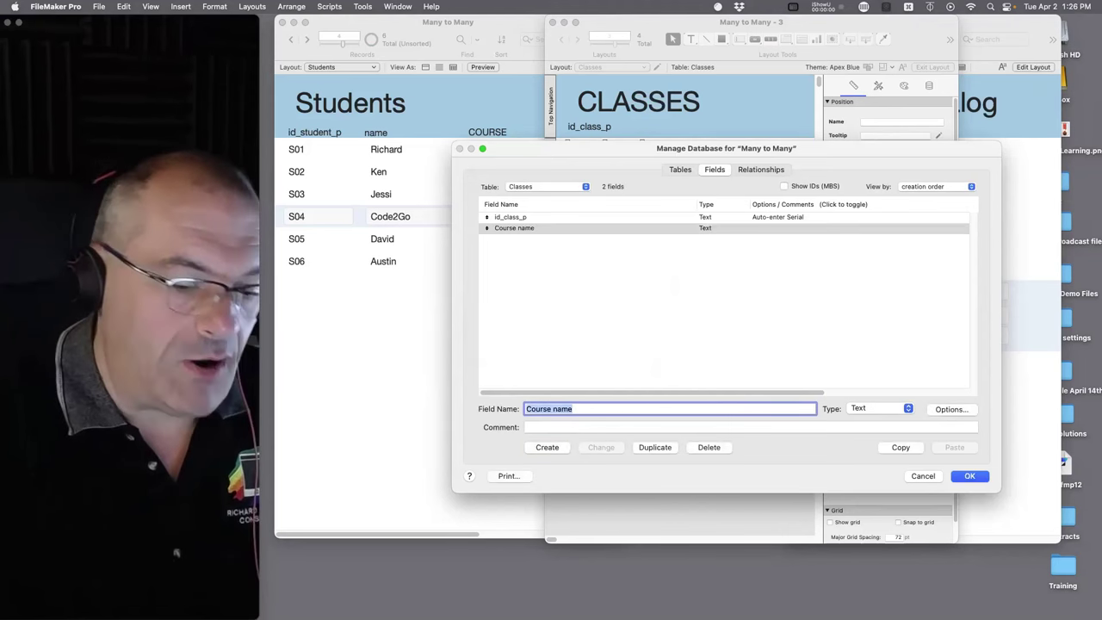
- Add a Date field named "Course Date" to the Classes table
{"action": "type", "text": "C"}
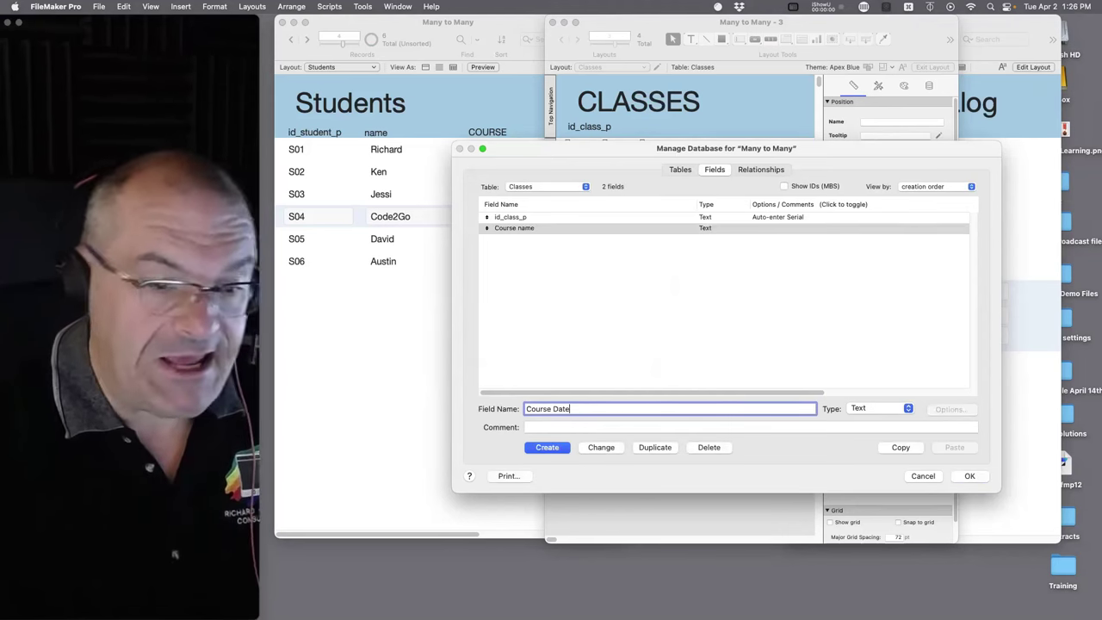
{"action": "left_click", "coordinate": [870, 409]}
{"action": "left_click", "coordinate": [866, 435]}
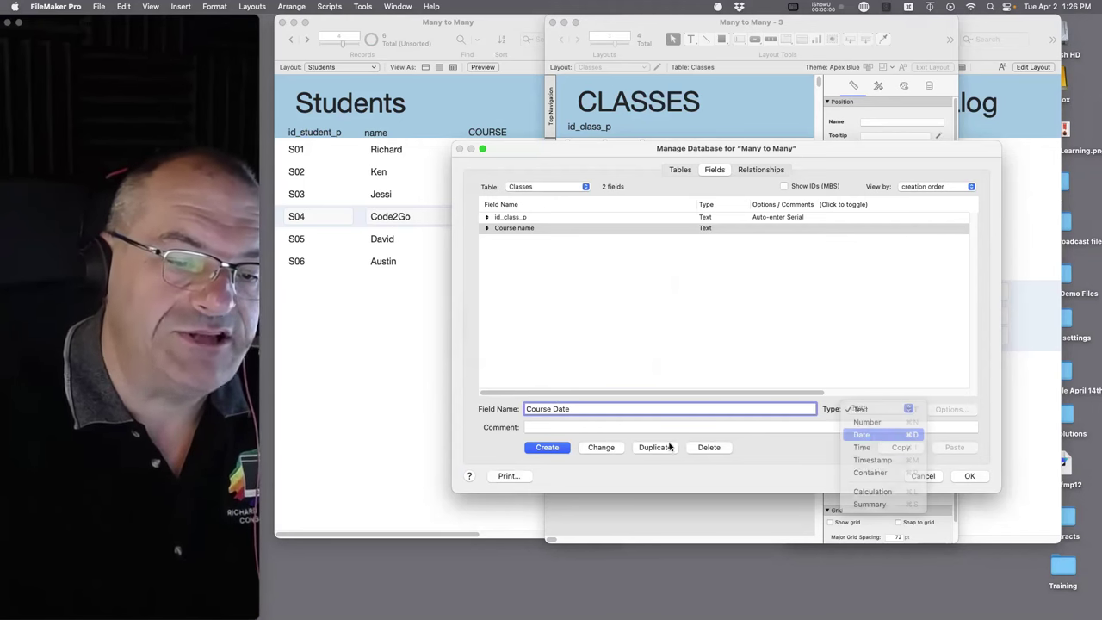
{"action": "left_click", "coordinate": [558, 448]}
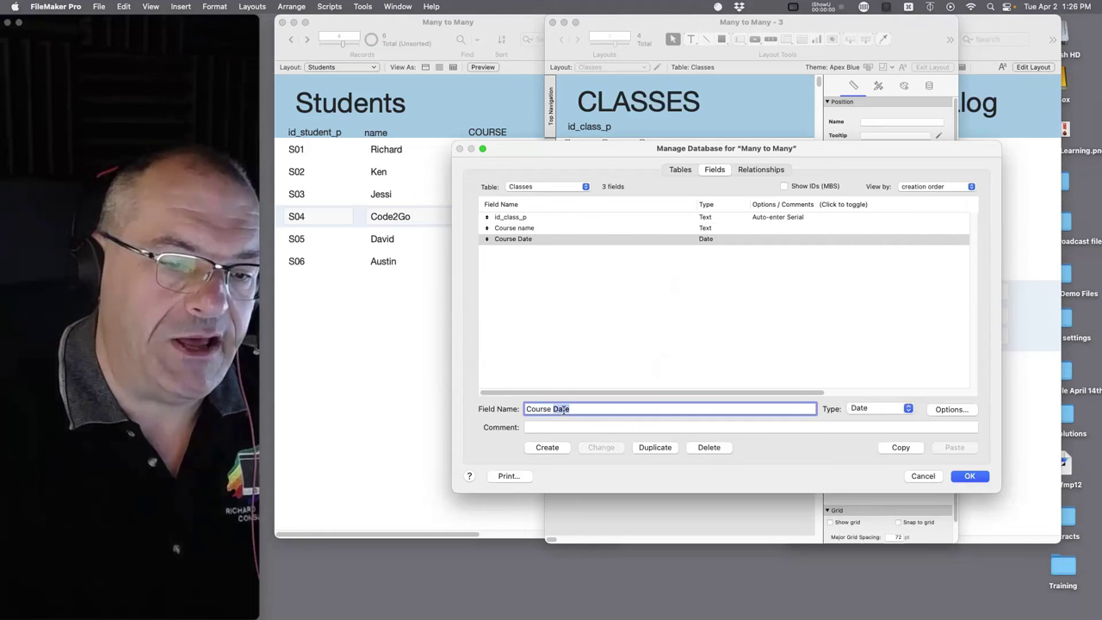
- Add a Time field named "Course Time" to the Classes table and save the database definition
{"action": "type", "text": "Time"}
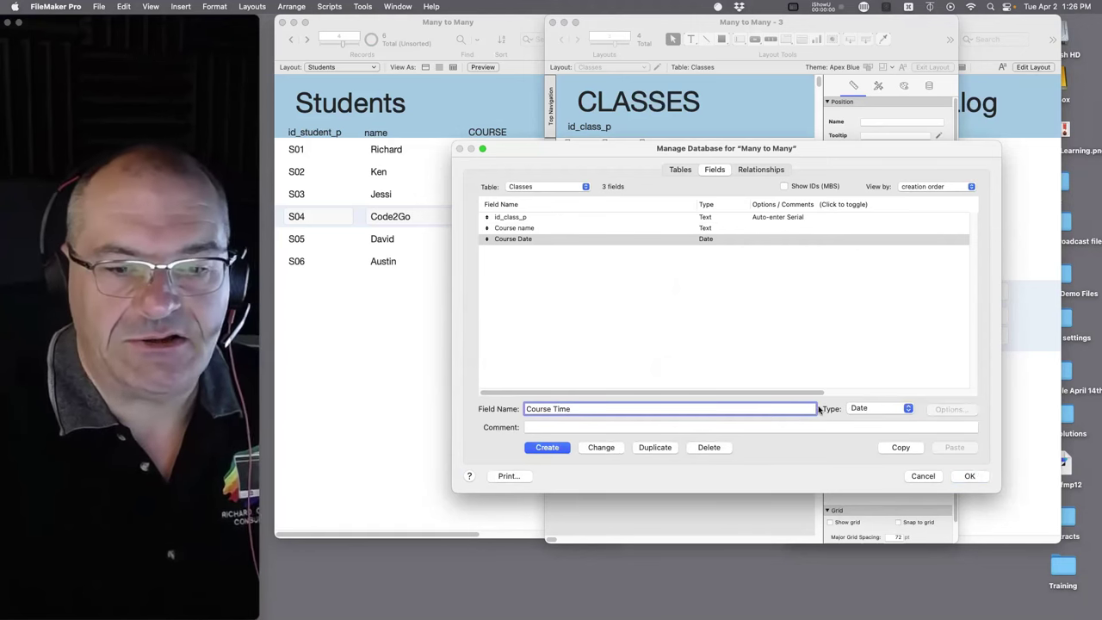
{"action": "left_click", "coordinate": [856, 410]}
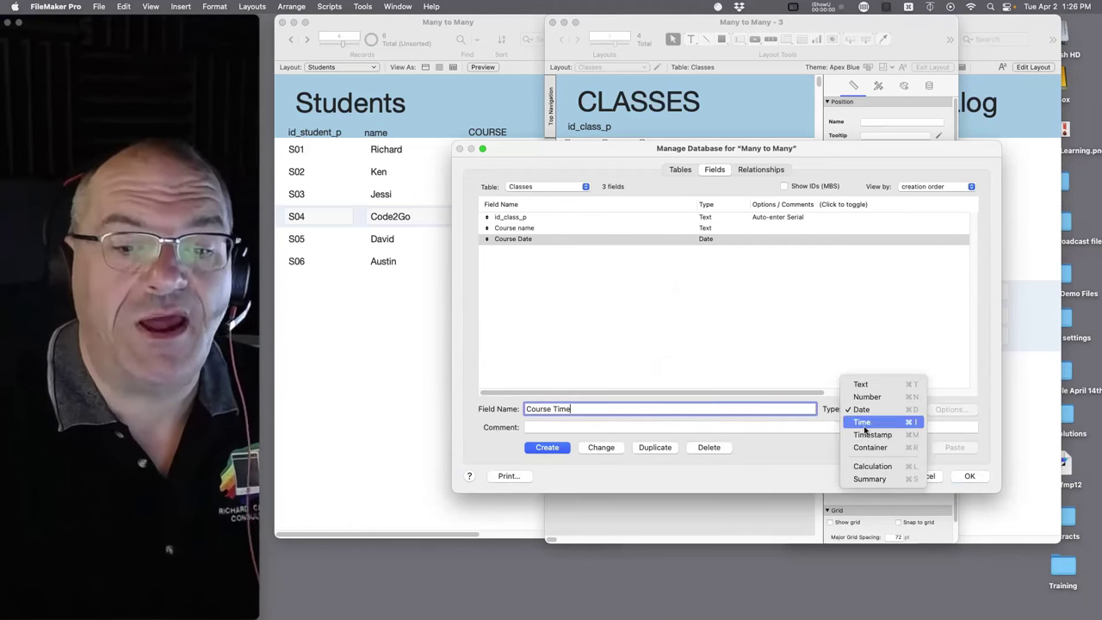
{"action": "left_click", "coordinate": [865, 424]}
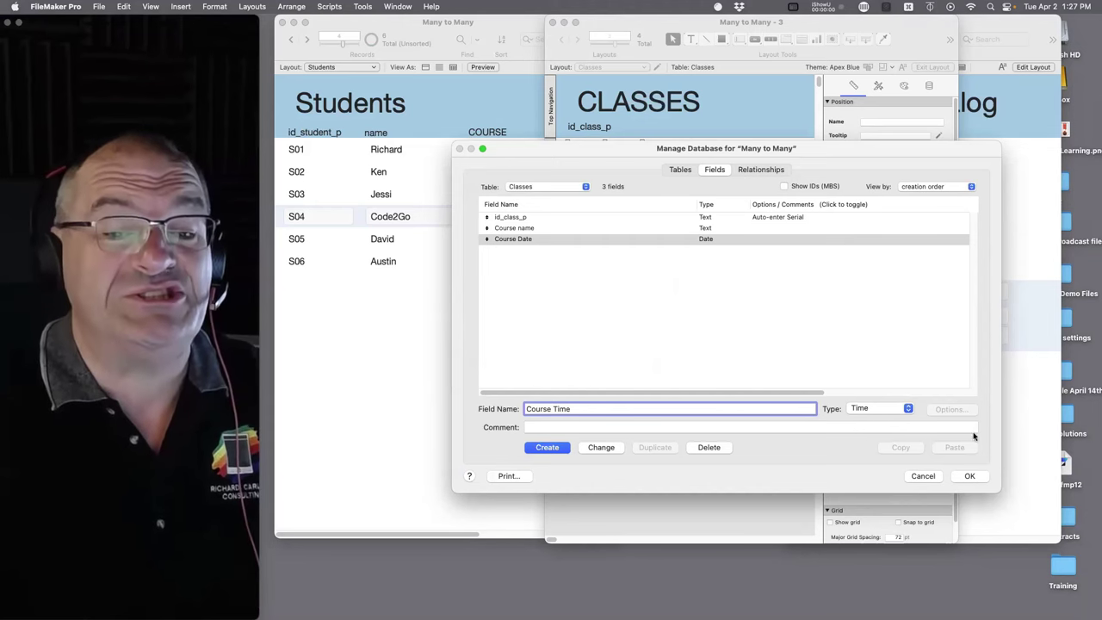
{"action": "left_click", "coordinate": [546, 448]}
{"action": "left_click", "coordinate": [970, 476]}
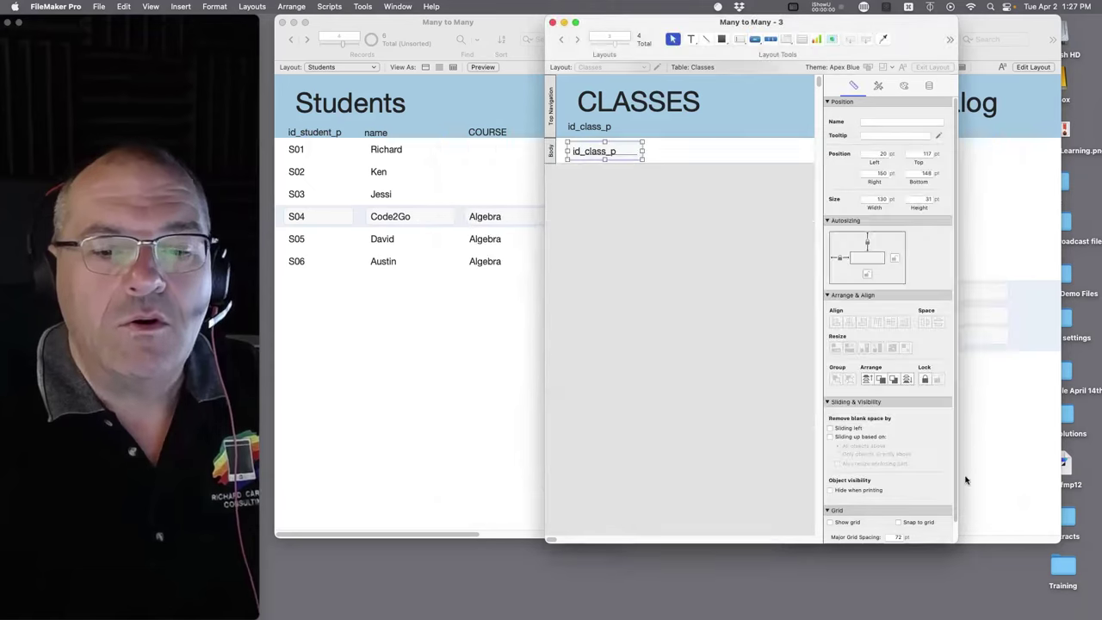
- Line up the Course name and Course Date fields beside id_class_p, move the Course name label into the header, and return to browsing records
{"action": "left_click_drag", "start_coordinate": [661, 168], "coordinate": [677, 150]}
{"action": "left_click_drag", "start_coordinate": [794, 151], "coordinate": [738, 151]}
{"action": "left_click_drag", "start_coordinate": [593, 172], "coordinate": [683, 136]}
{"action": "left_click_drag", "start_coordinate": [661, 191], "coordinate": [761, 161]}
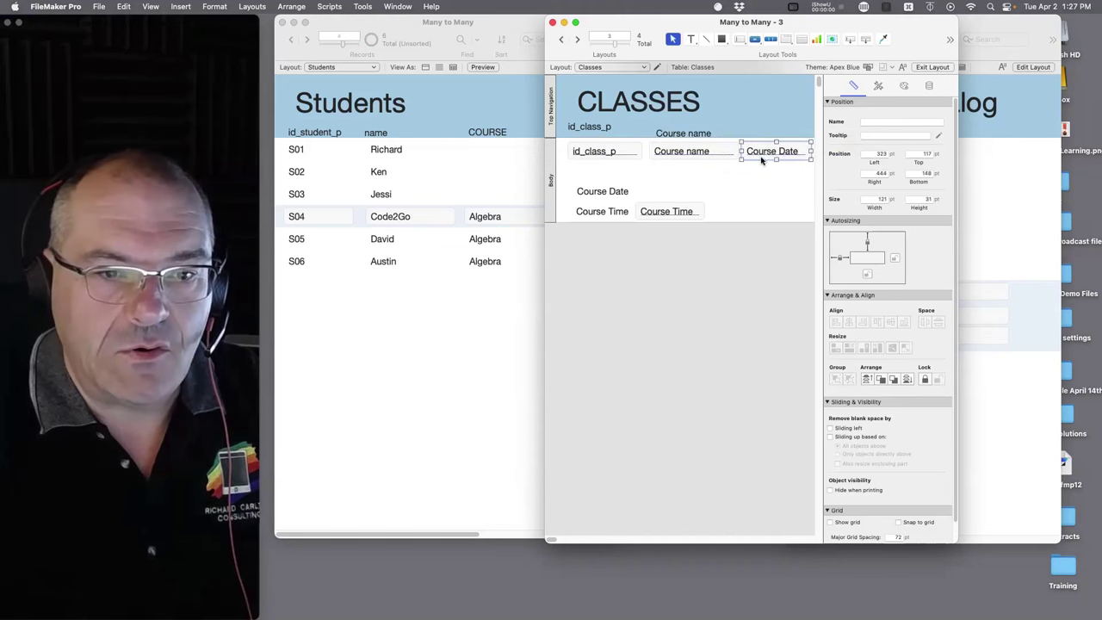
{"action": "key", "text": "super+l"}
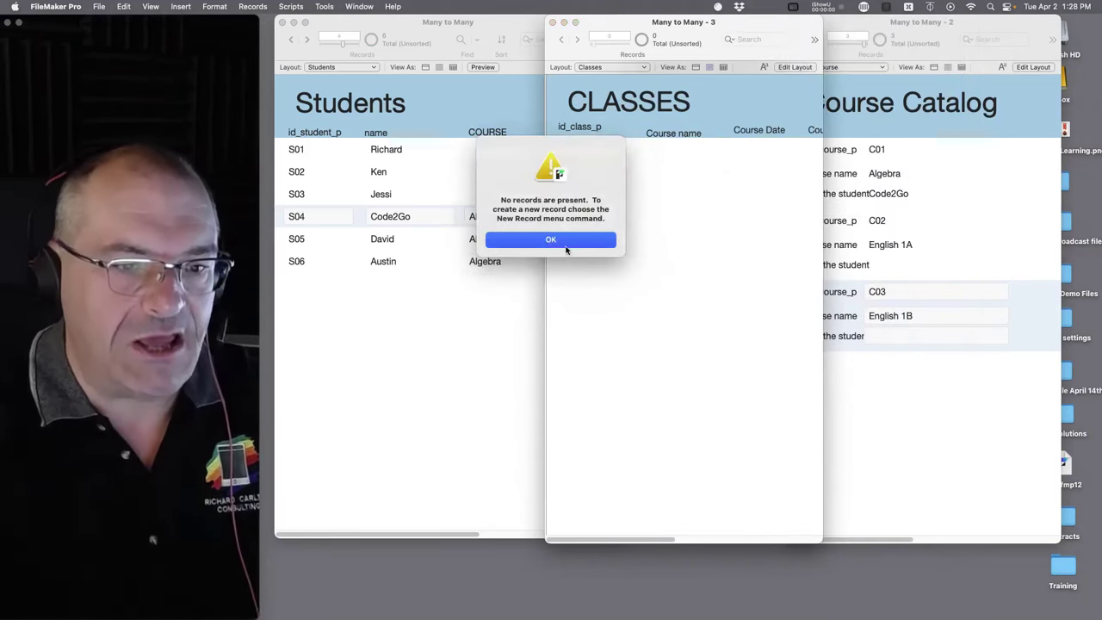
{"action": "left_click", "coordinate": [566, 248]}
- Create a Classes record with id Class01, course name English 1A and course date 4/2/2024
{"action": "key", "text": "super+n"}
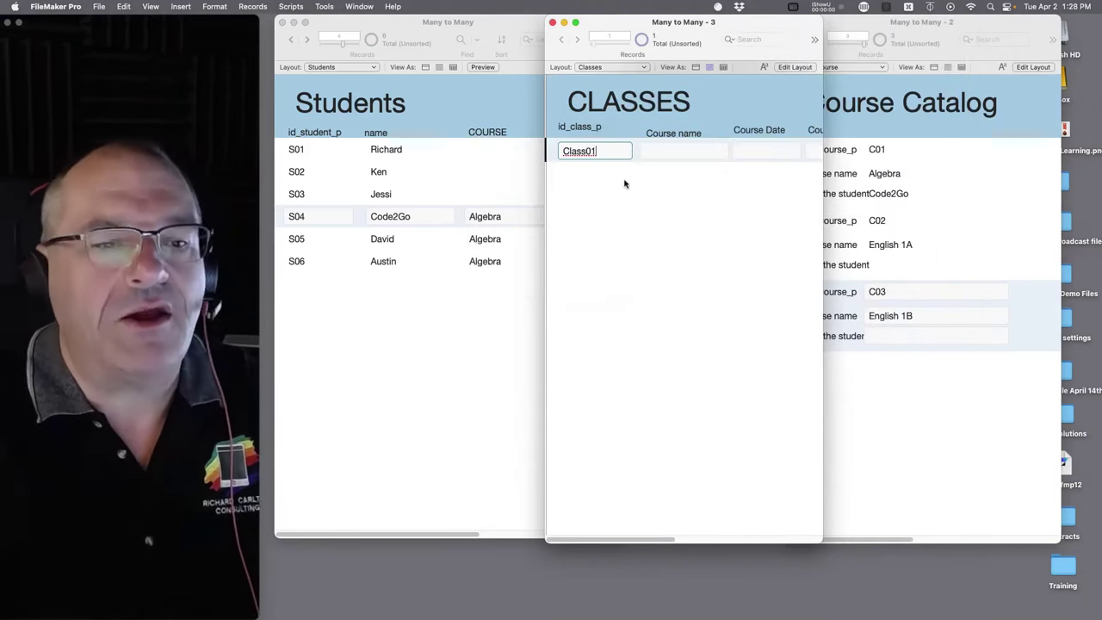
{"action": "left_click", "coordinate": [663, 151]}
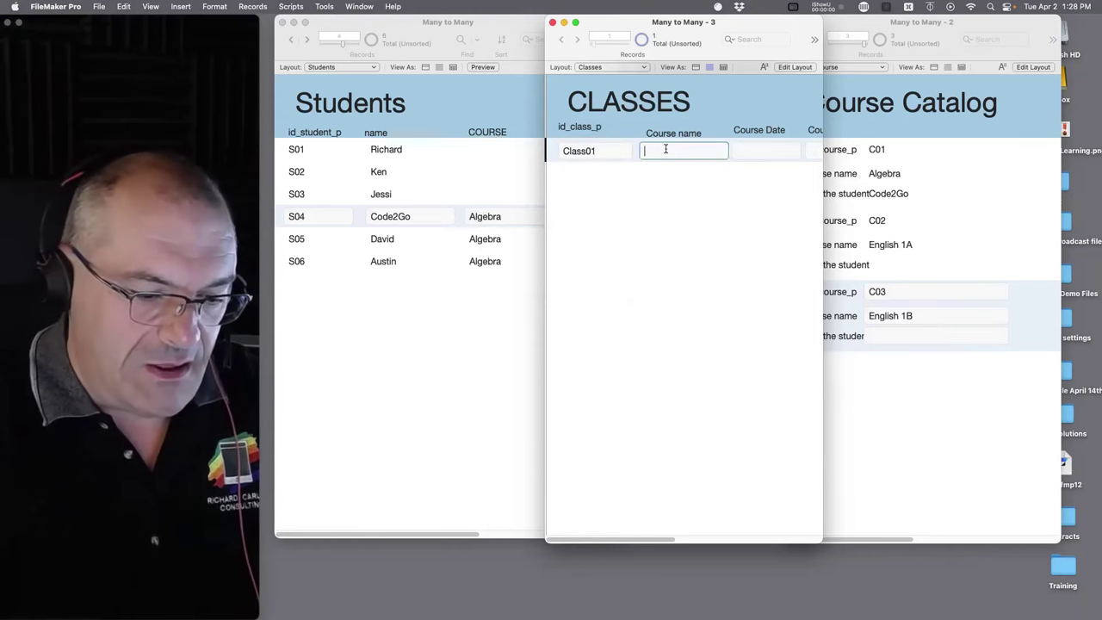
{"action": "type", "text": "English 1"}
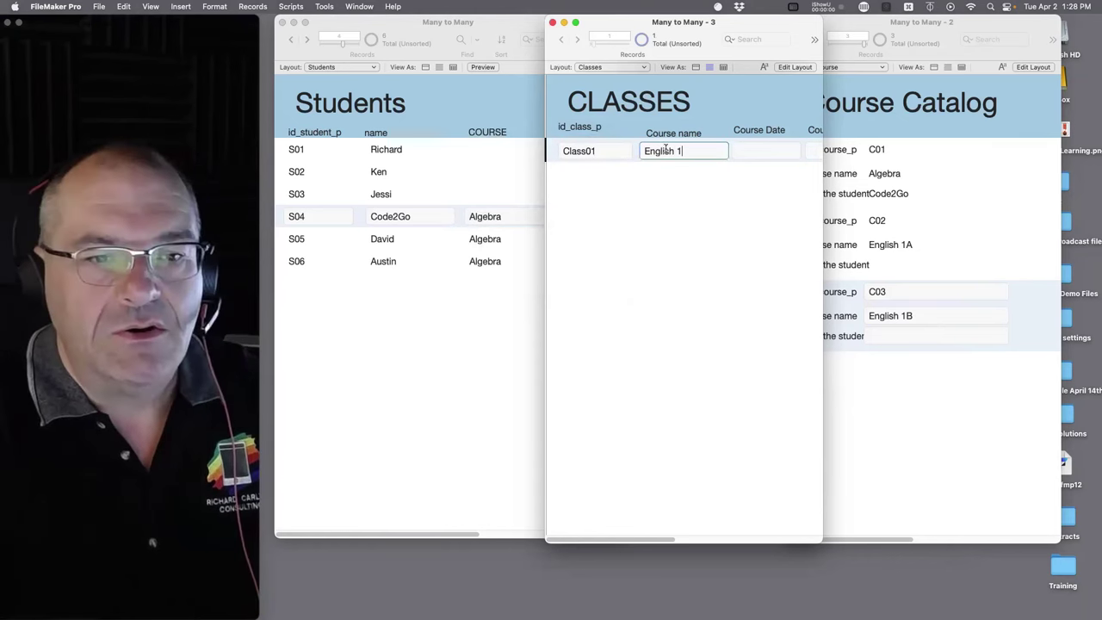
{"action": "type", "text": "A"}
{"action": "left_click", "coordinate": [779, 150]}
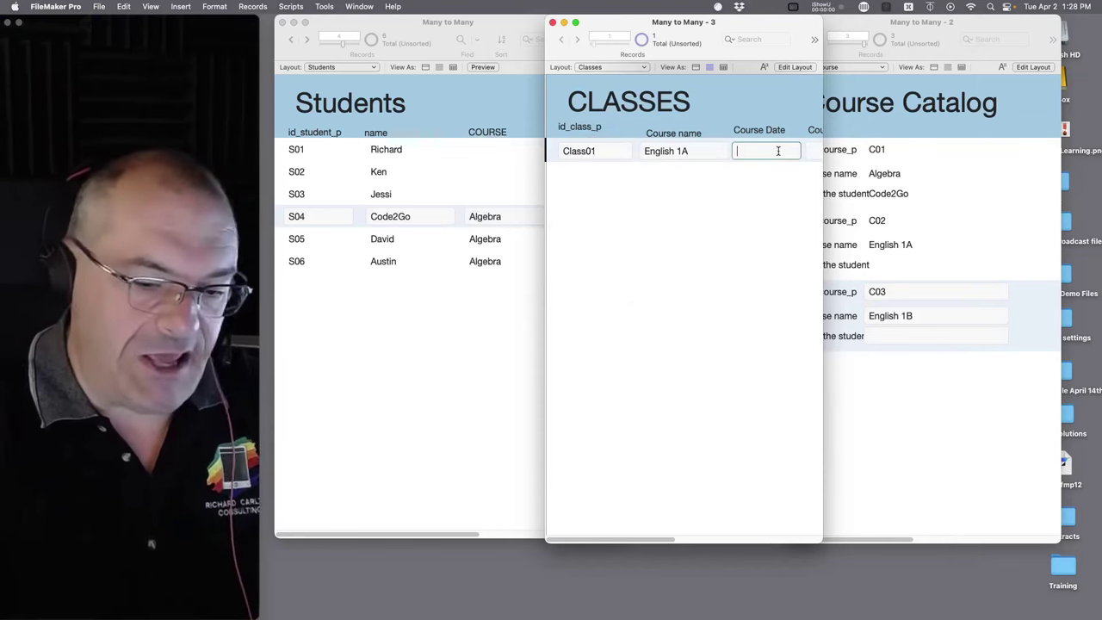
{"action": "key", "text": "super+minus"}
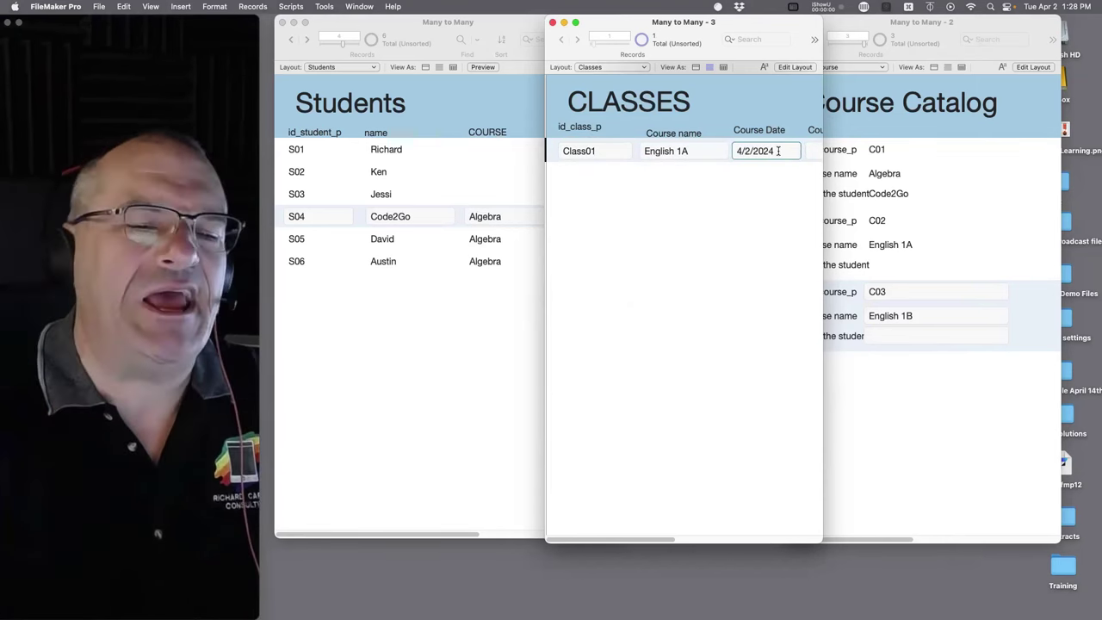
{"action": "left_click", "coordinate": [711, 229]}
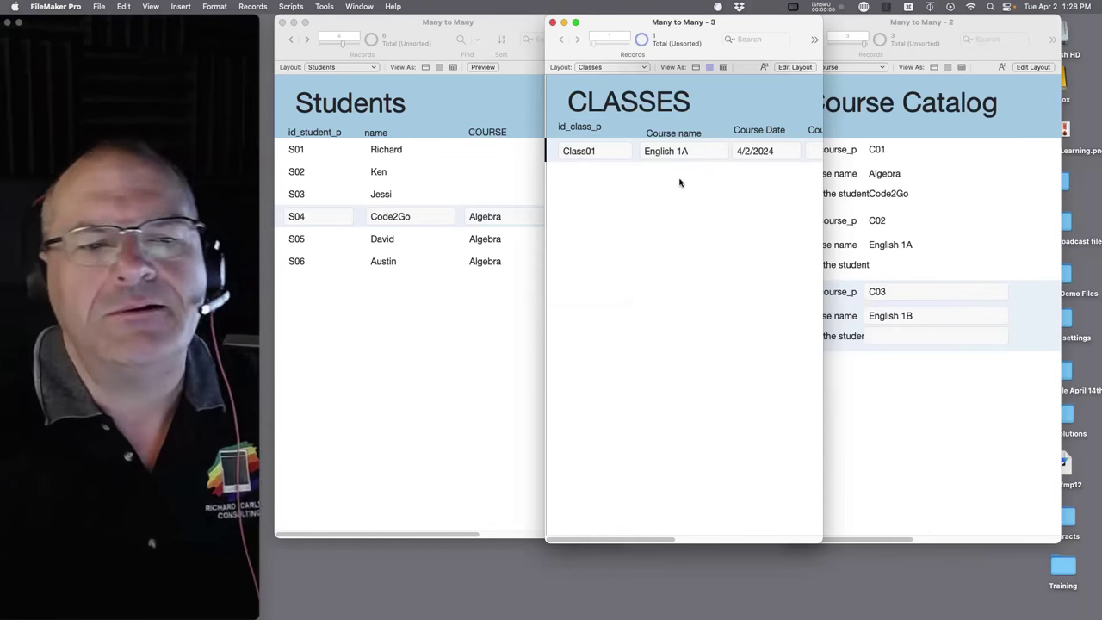
- Add a second Classes record, Class02, for English 1A dated 4/1/2024
{"action": "key", "text": "super+n"}
{"action": "left_click", "coordinate": [741, 176]}
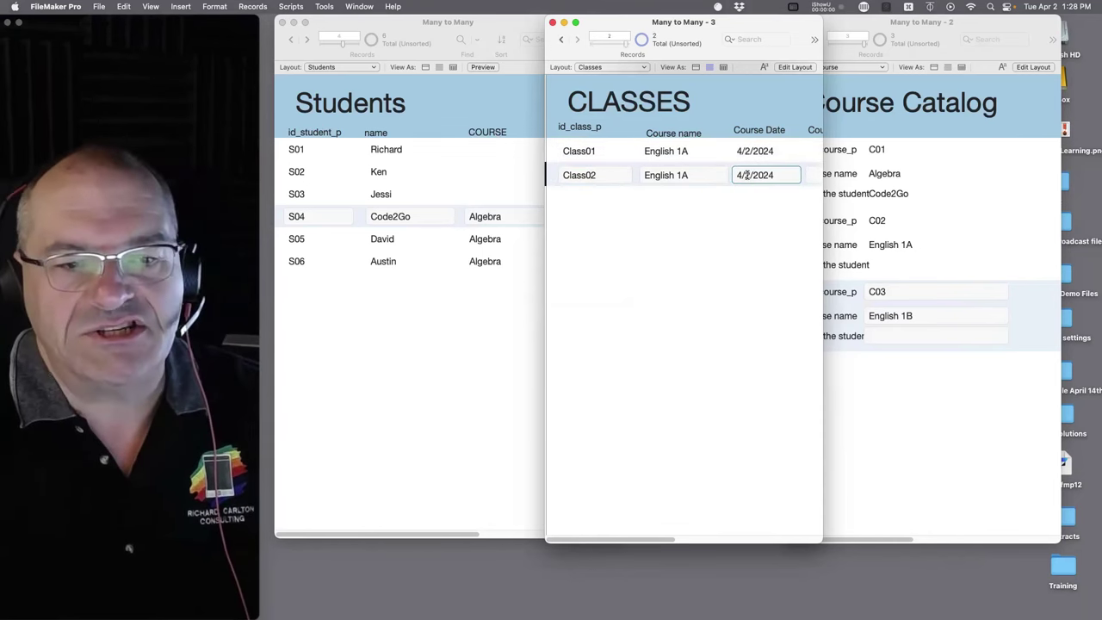
{"action": "key", "text": "Delete"}
{"action": "type", "text": "1"}
{"action": "left_click", "coordinate": [759, 202]}
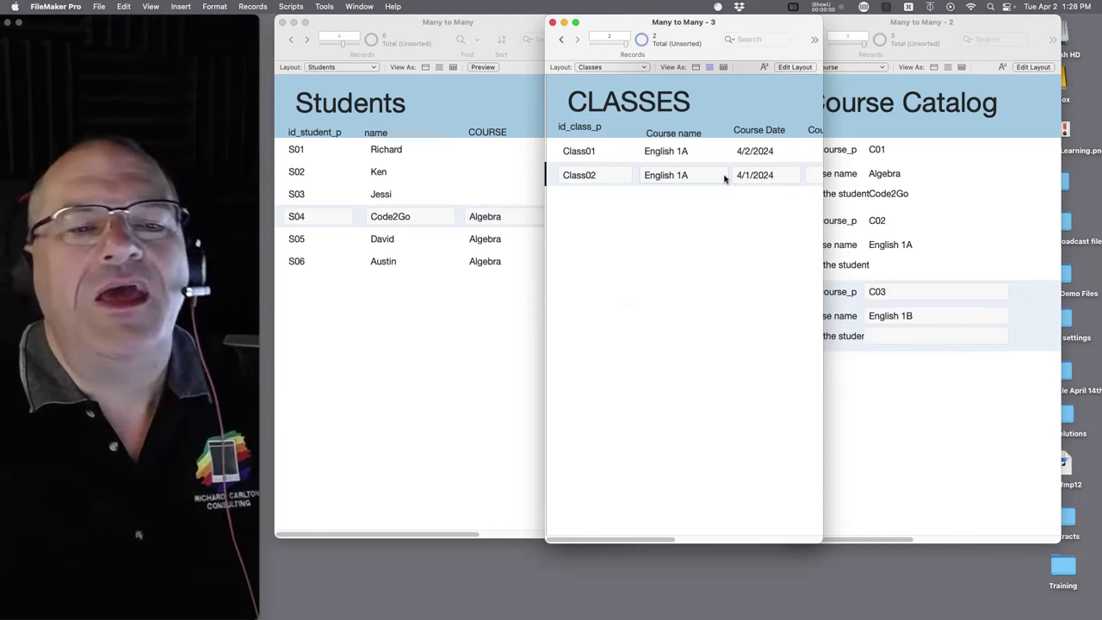
- Rename course C02 in the Course Catalog to "Remedial Driving DMV"
{"action": "left_click", "coordinate": [914, 245]}
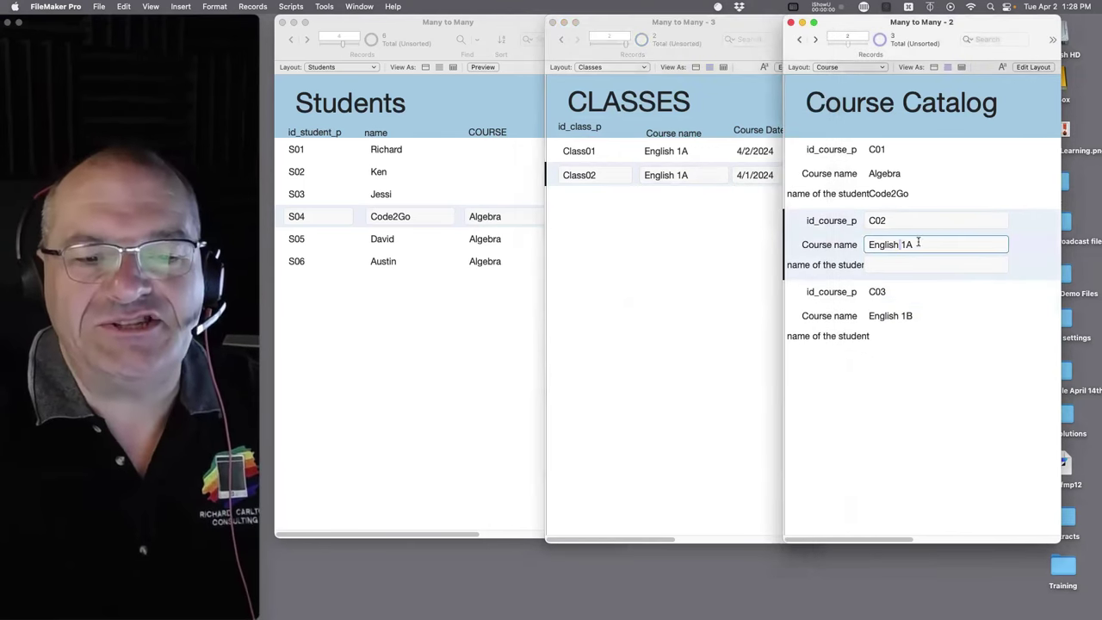
{"action": "left_click_drag", "start_coordinate": [915, 245], "coordinate": [867, 244]}
{"action": "type", "text": "Re"}
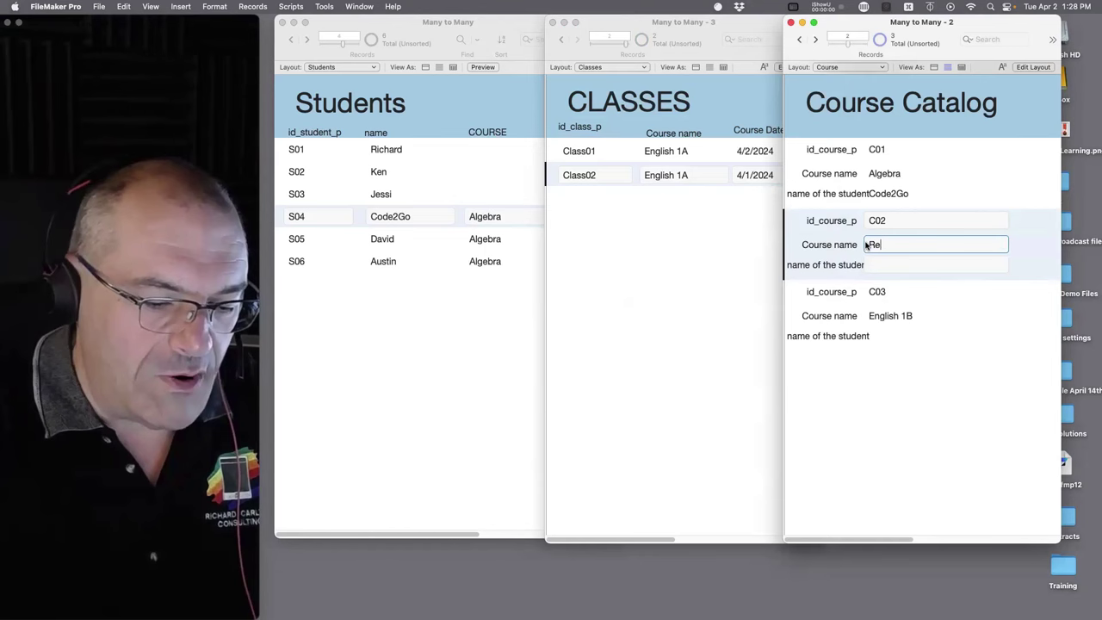
{"action": "type", "text": "medial"}
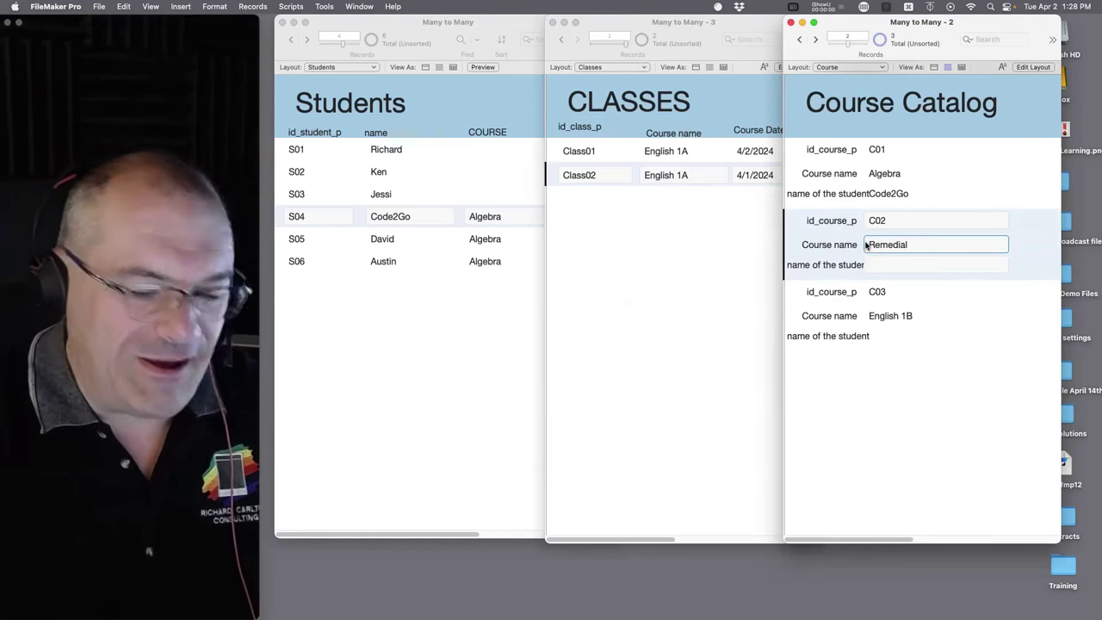
{"action": "type", "text": " Driving "}
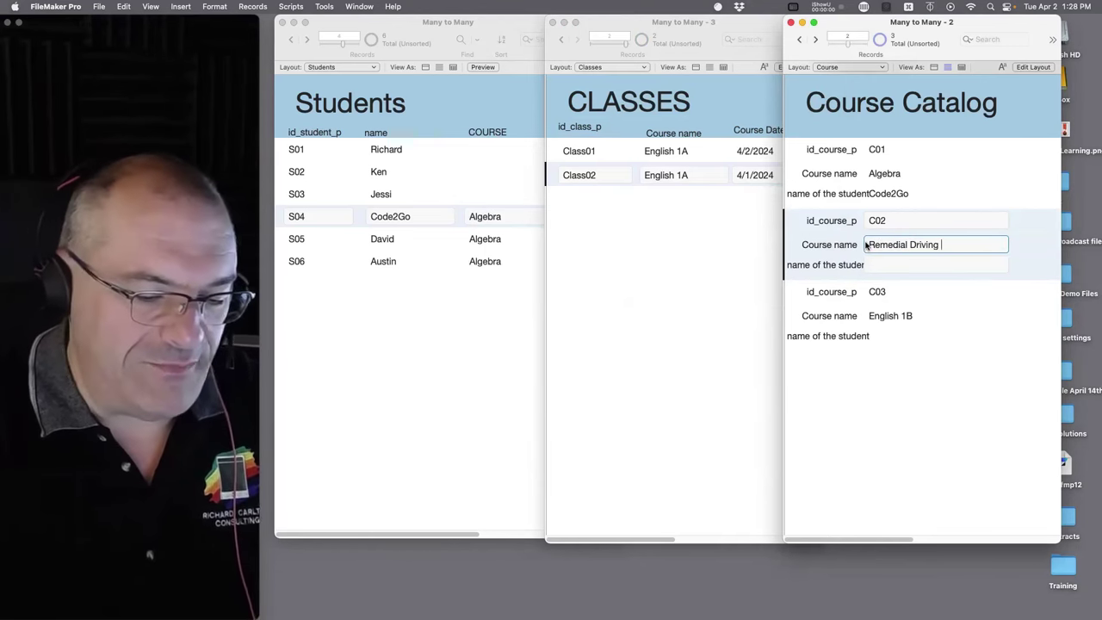
{"action": "type", "text": "DMV"}
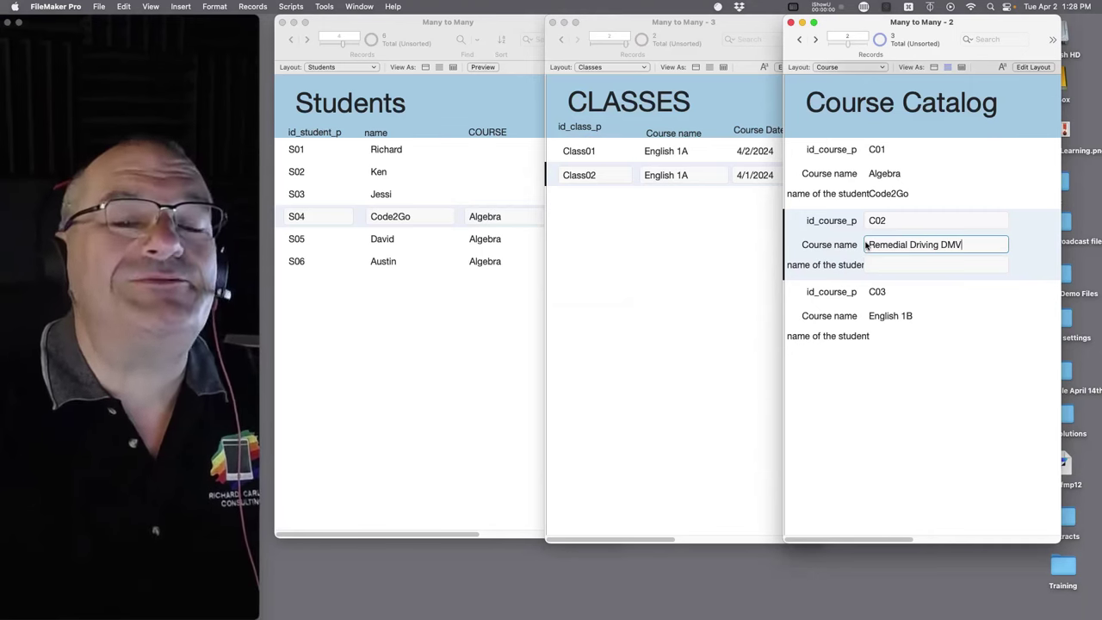
{"action": "key", "text": "super+a"}
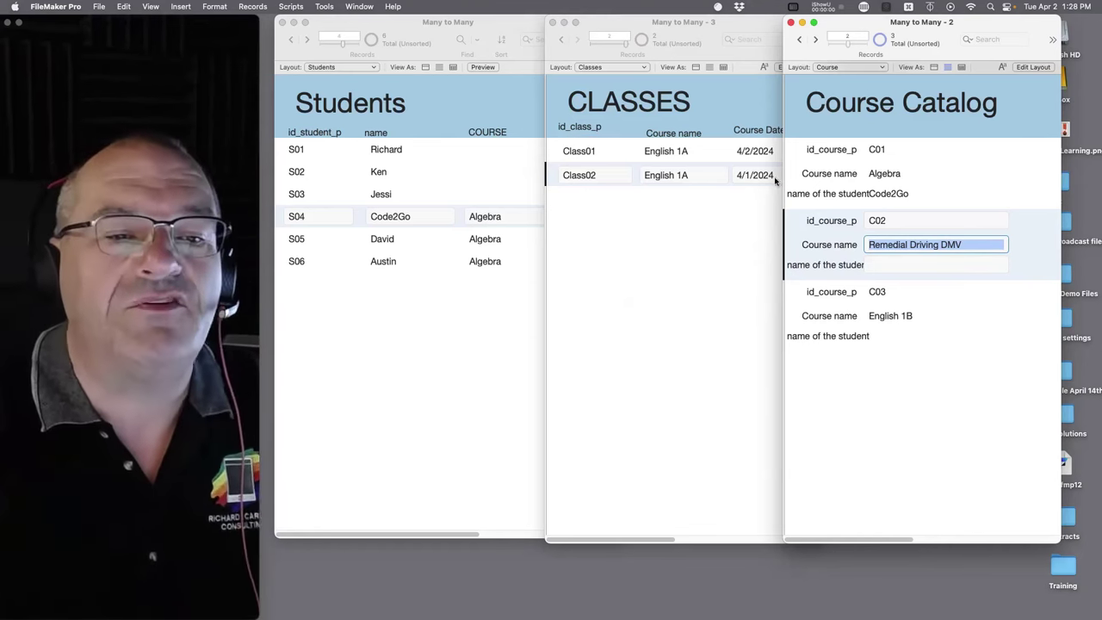
{"action": "left_click", "coordinate": [691, 160]}
{"action": "left_click", "coordinate": [672, 152]}
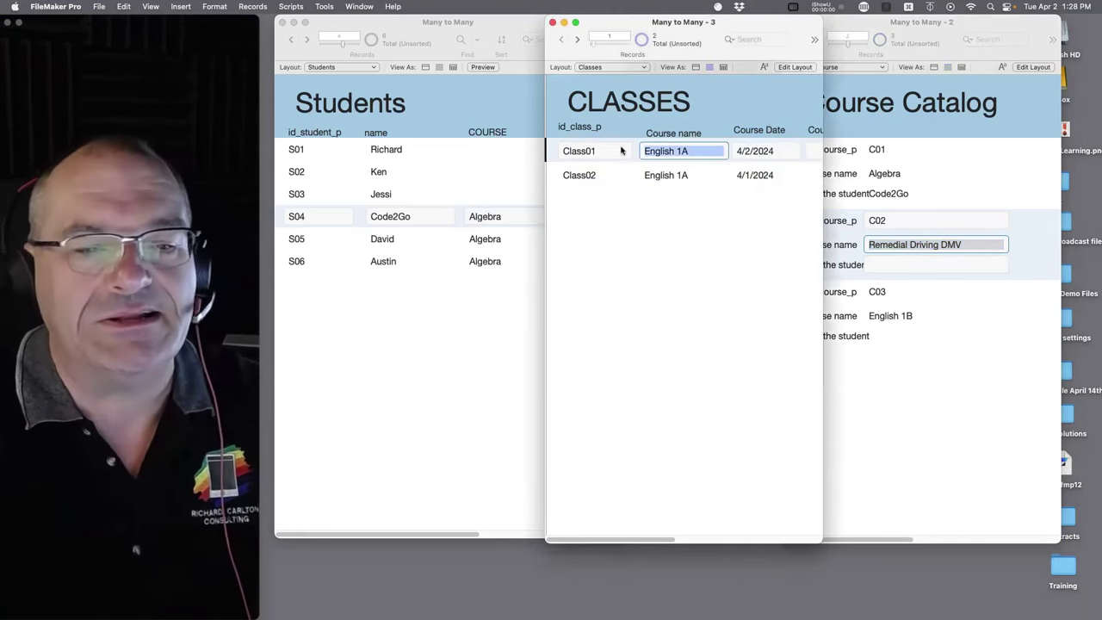
{"action": "type", "text": "CLASSES"}
- Copy course C02's name, "Remedial Driving DMV", into the Course name of both Class01 and Class02
{"action": "double_click", "coordinate": [918, 247]}
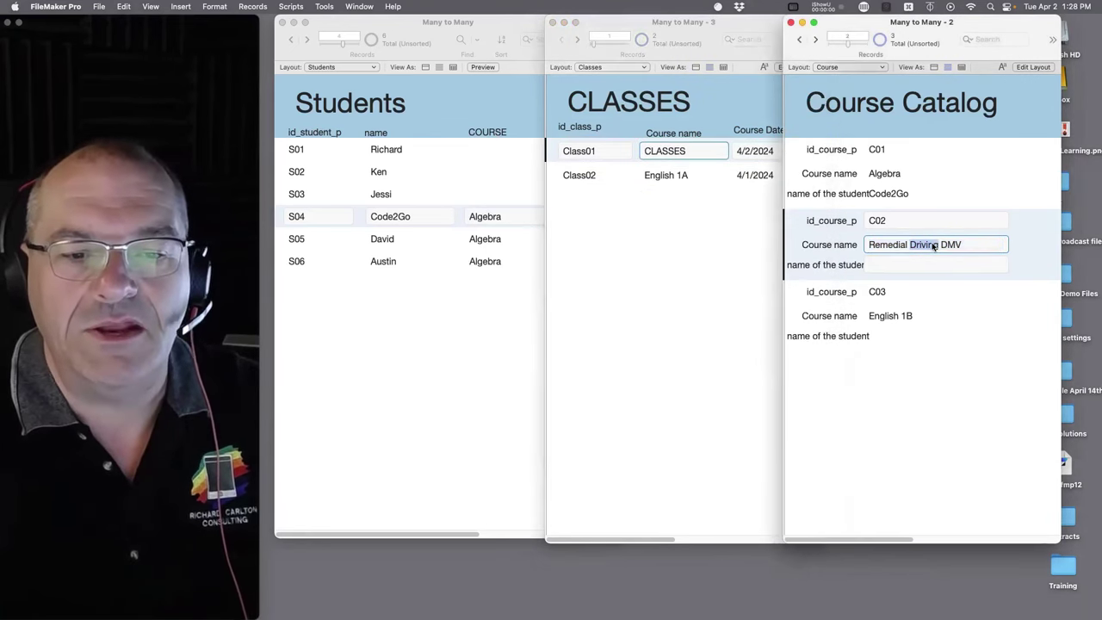
{"action": "left_click_drag", "start_coordinate": [971, 242], "coordinate": [856, 241]}
{"action": "key", "text": "super+c"}
{"action": "left_click", "coordinate": [712, 152]}
{"action": "key", "text": "super+a"}
{"action": "key", "text": "super+v"}
{"action": "left_click", "coordinate": [708, 198]}
{"action": "left_click", "coordinate": [690, 175]}
{"action": "key", "text": "super+a"}
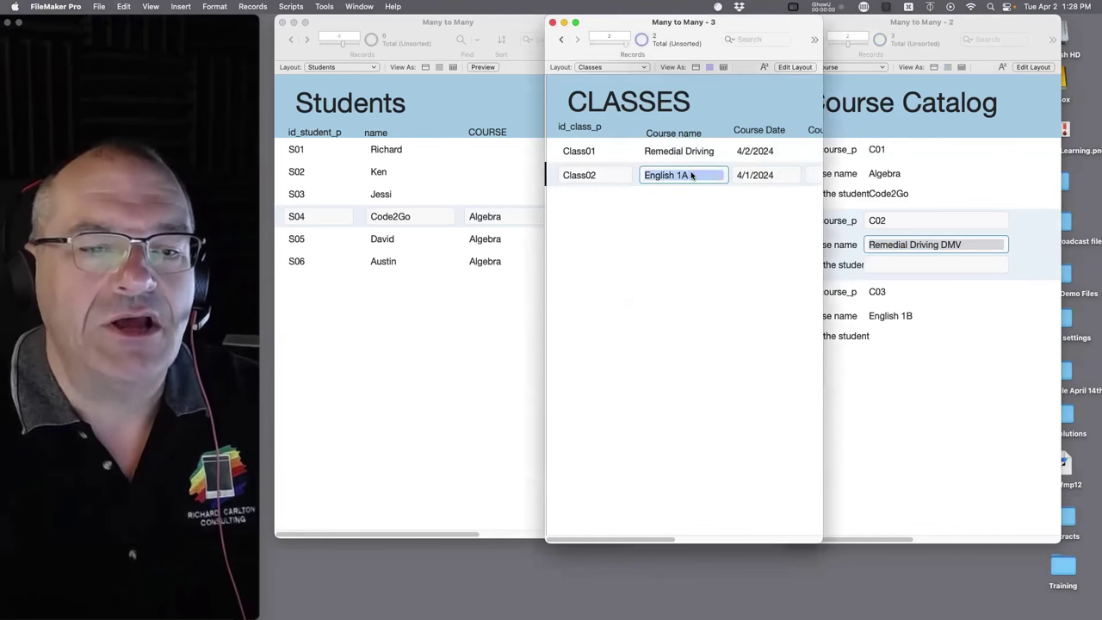
{"action": "key", "text": "super+v"}
{"action": "left_click", "coordinate": [735, 221]}
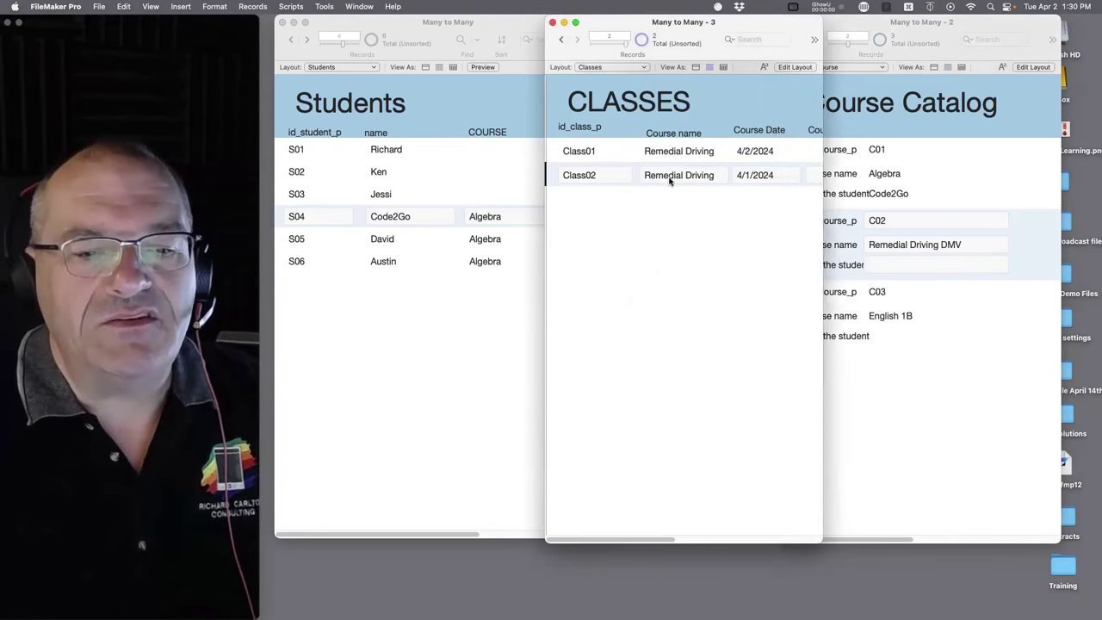
- Set Class02's course date to 3/1/2024 and duplicate the record as Class03 dated 2/1/2024
{"action": "left_click", "coordinate": [669, 177]}
{"action": "left_click", "coordinate": [739, 176]}
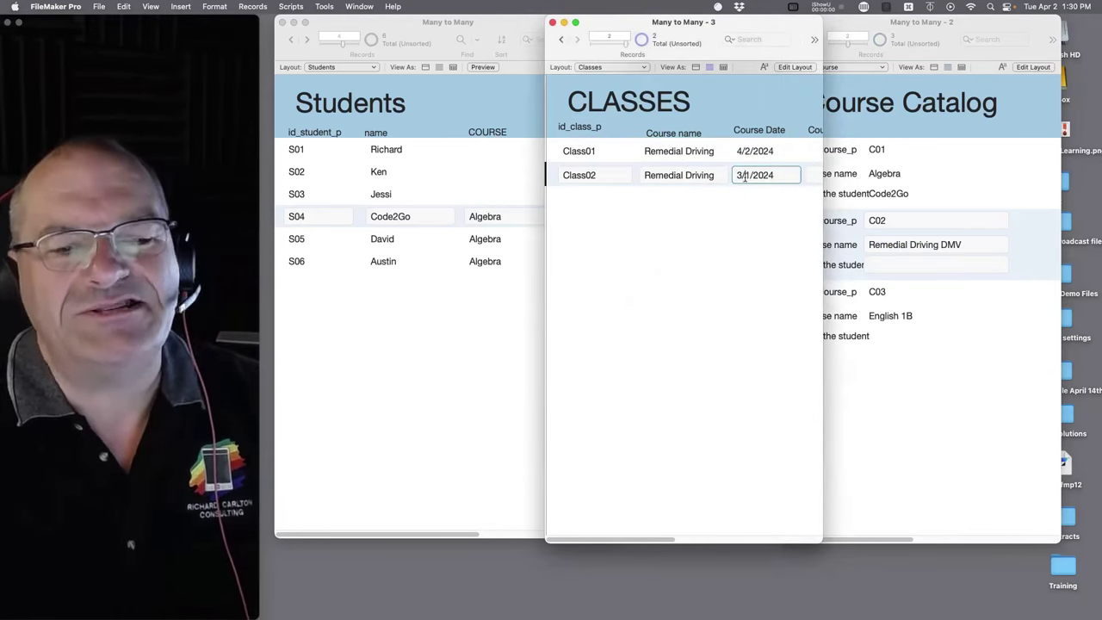
{"action": "key", "text": "super+d"}
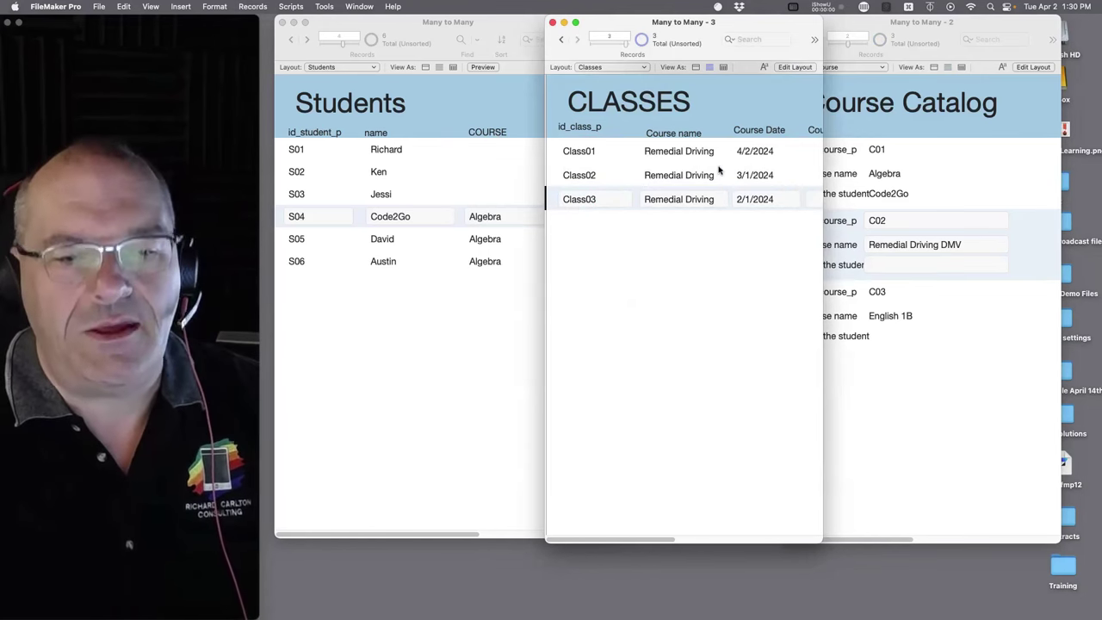
{"action": "left_click", "coordinate": [868, 273]}
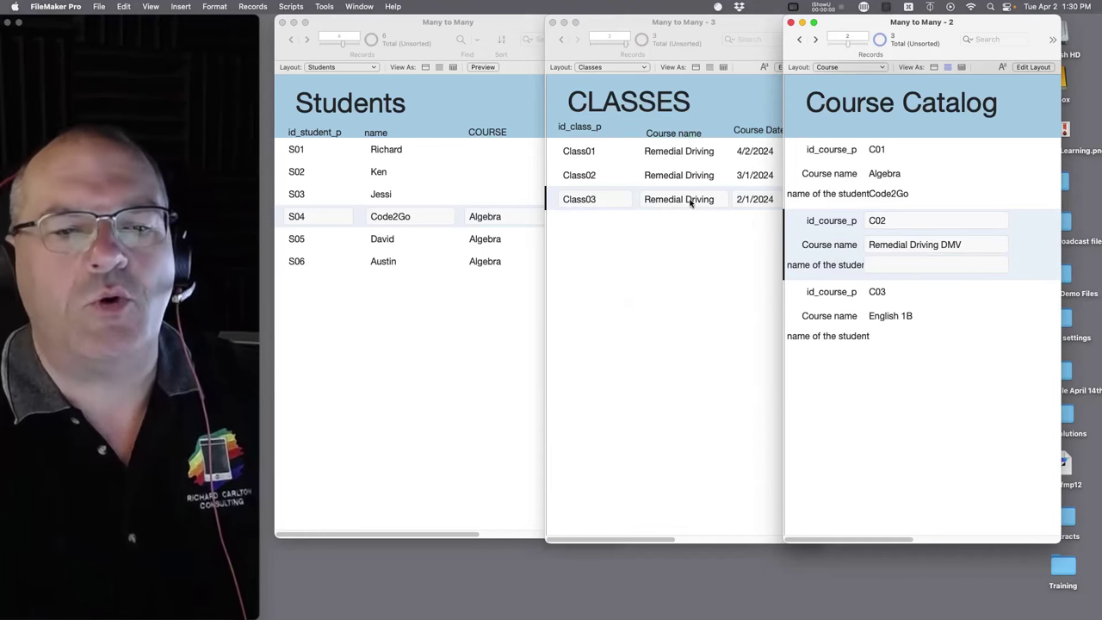
{"action": "left_click", "coordinate": [702, 258]}
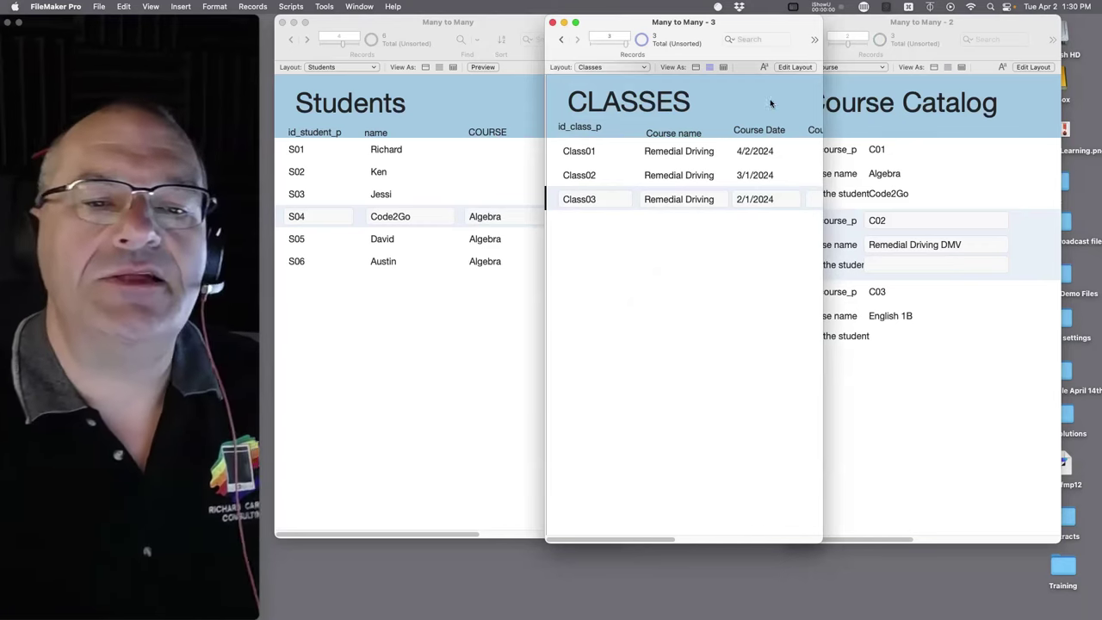
{"action": "left_click", "coordinate": [909, 116]}
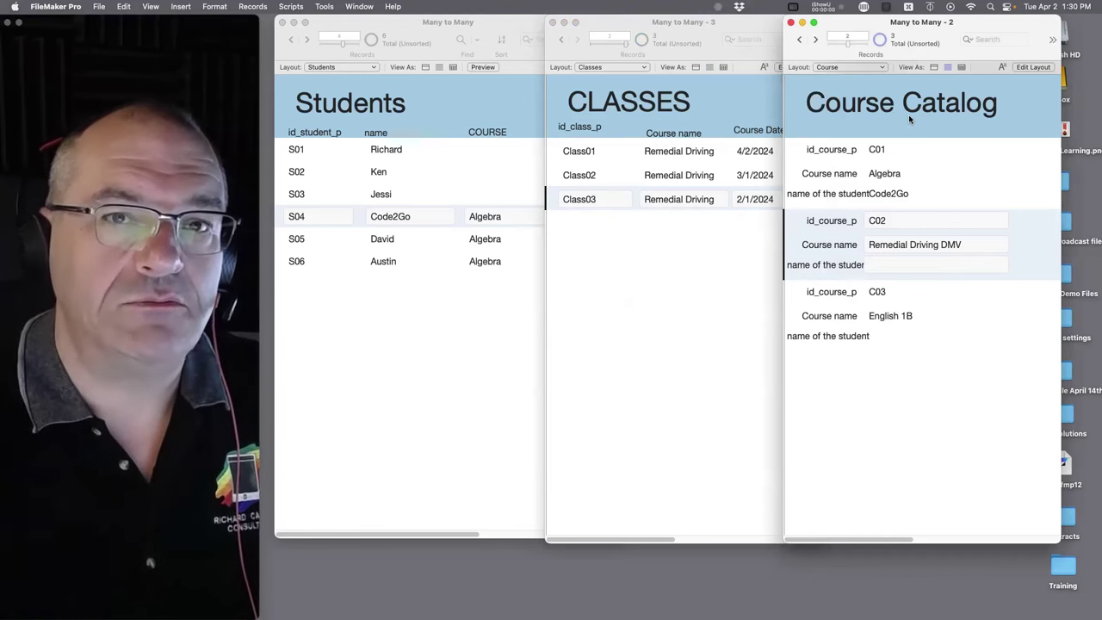
{"action": "left_click", "coordinate": [692, 336]}
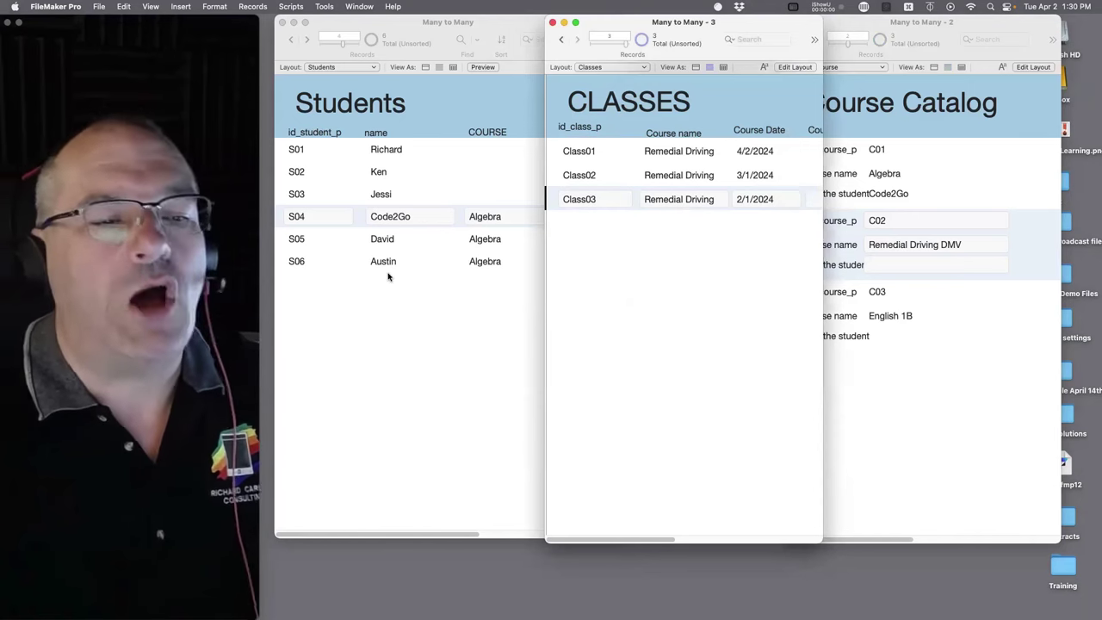
- Copy the course name "Remedial Driving DMV" from the Class03 record
{"action": "left_click", "coordinate": [689, 207]}
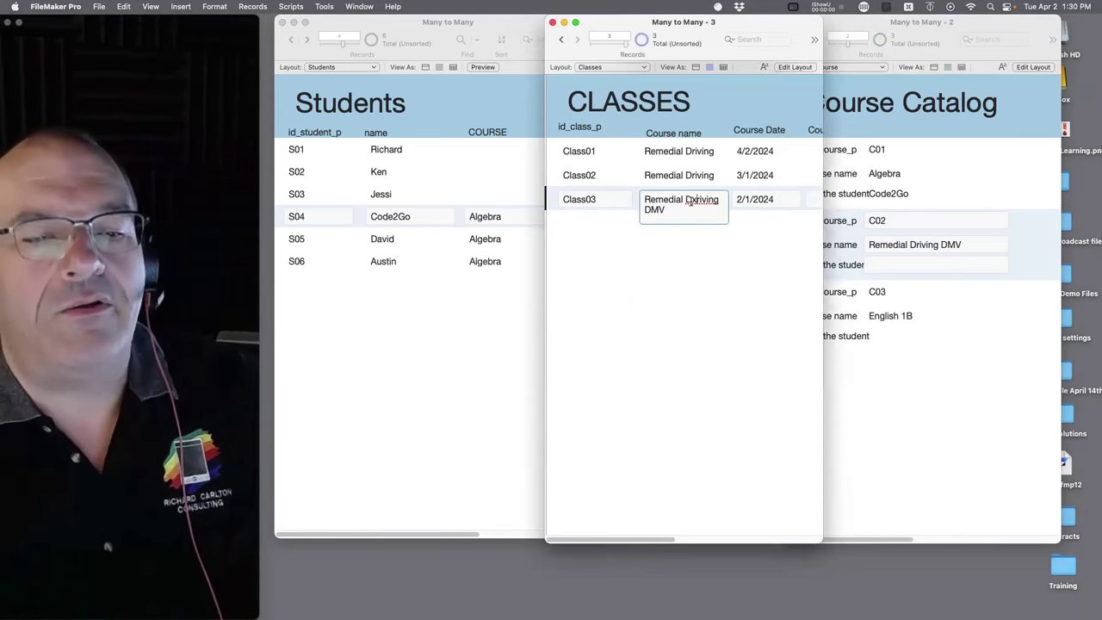
{"action": "triple_click", "coordinate": [688, 207]}
{"action": "left_click", "coordinate": [691, 207]}
{"action": "key", "text": "super+a"}
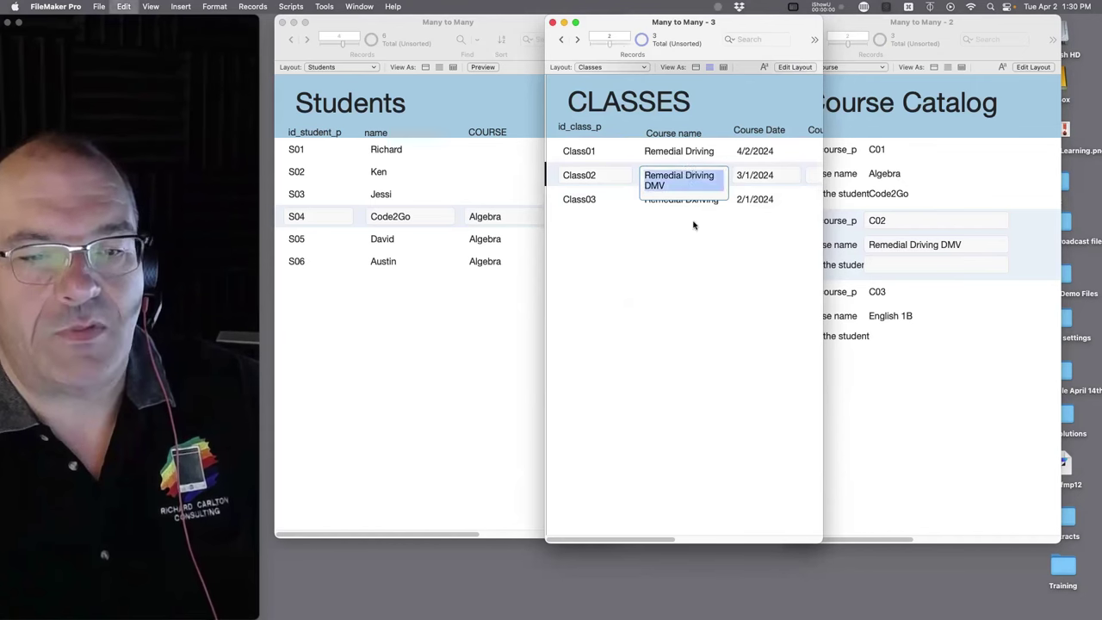
{"action": "key", "text": "Right"}
{"action": "triple_click", "coordinate": [688, 205]}
{"action": "key", "text": "super+c"}
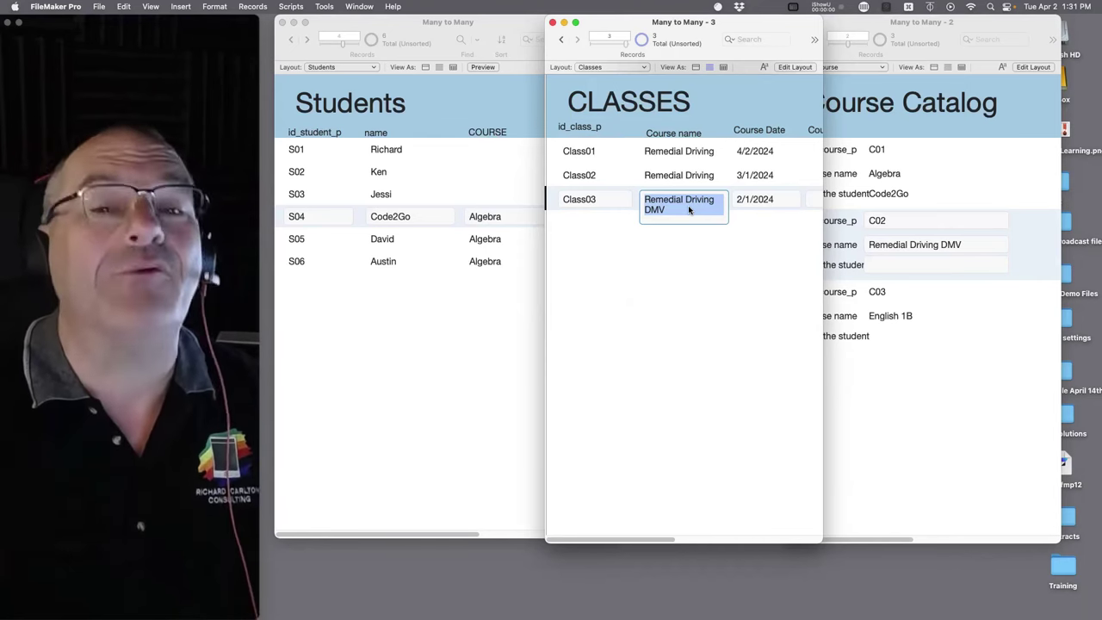
{"action": "key", "text": "Right"}
{"action": "key", "text": "super+v"}
{"action": "left_click", "coordinate": [487, 218]}
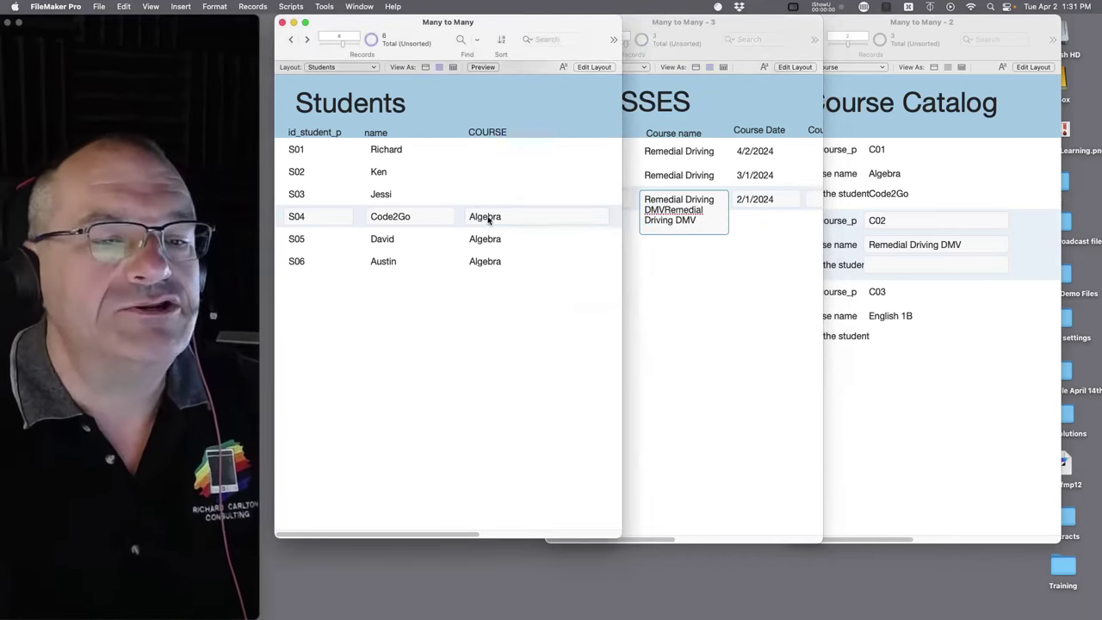
{"action": "left_click", "coordinate": [629, 258]}
- Replace the COURSE of students S04, S05 and S06 with "Remedial Driving DMV", and return to the Classes window
{"action": "left_click", "coordinate": [475, 219]}
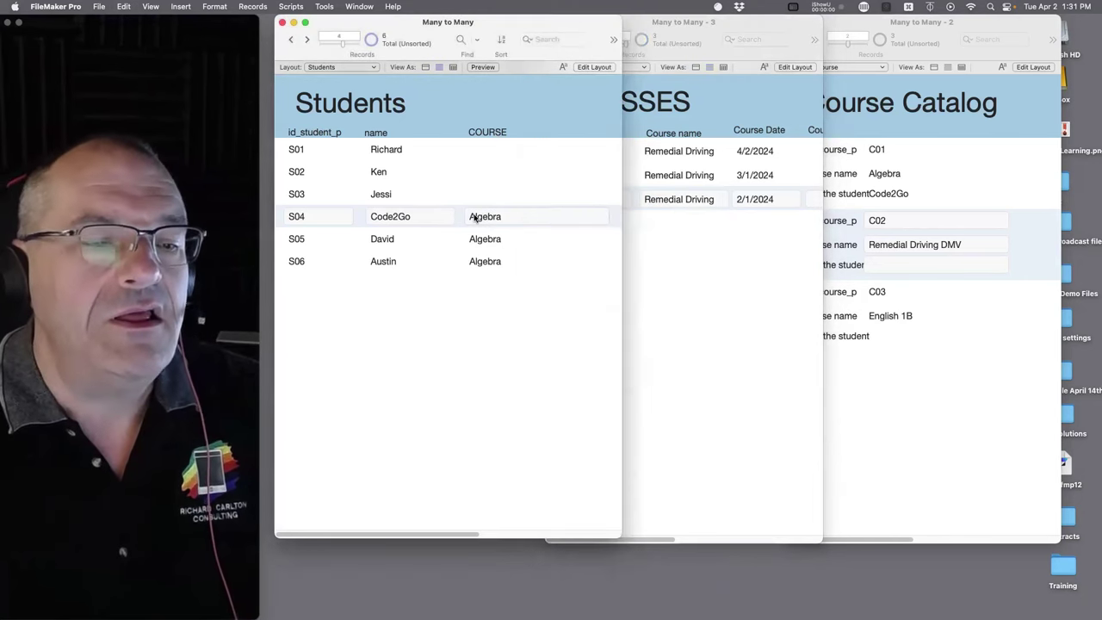
{"action": "left_click", "coordinate": [514, 222]}
{"action": "key", "text": "super+a"}
{"action": "key", "text": "super+v"}
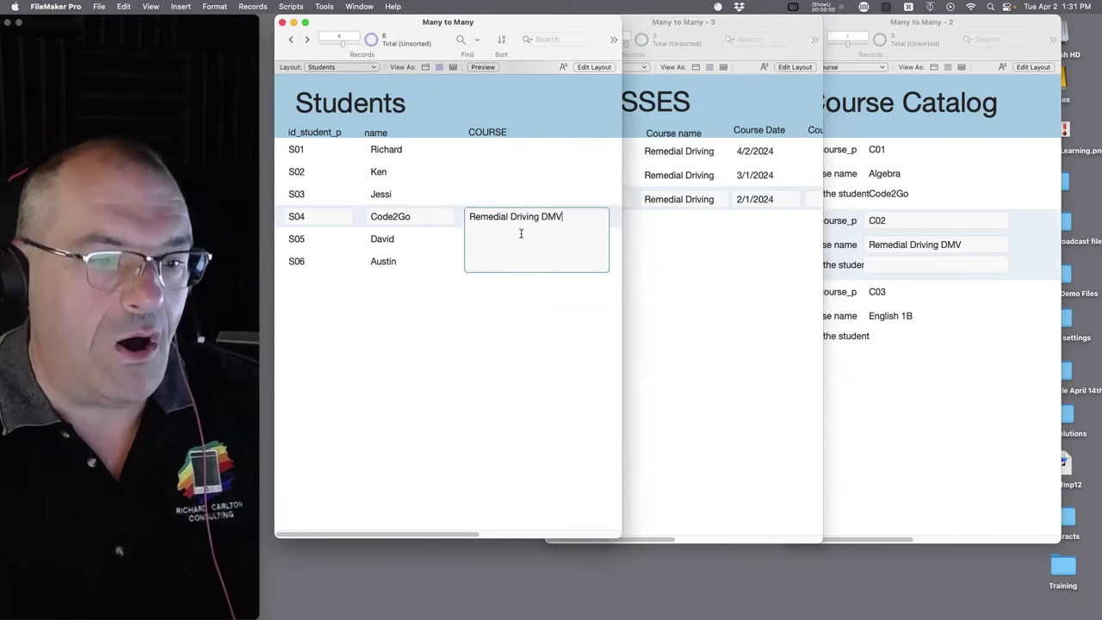
{"action": "left_click", "coordinate": [490, 237]}
{"action": "key", "text": "super+a"}
{"action": "key", "text": "super+v"}
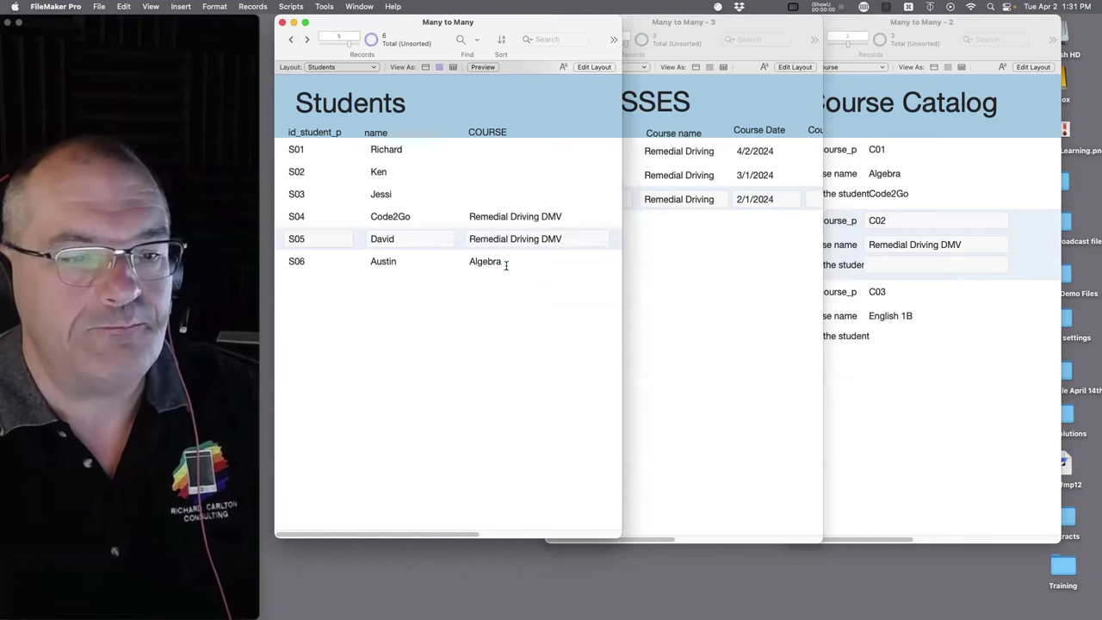
{"action": "left_click", "coordinate": [505, 263]}
{"action": "key", "text": "super+a"}
{"action": "key", "text": "super+v"}
{"action": "left_click", "coordinate": [569, 350]}
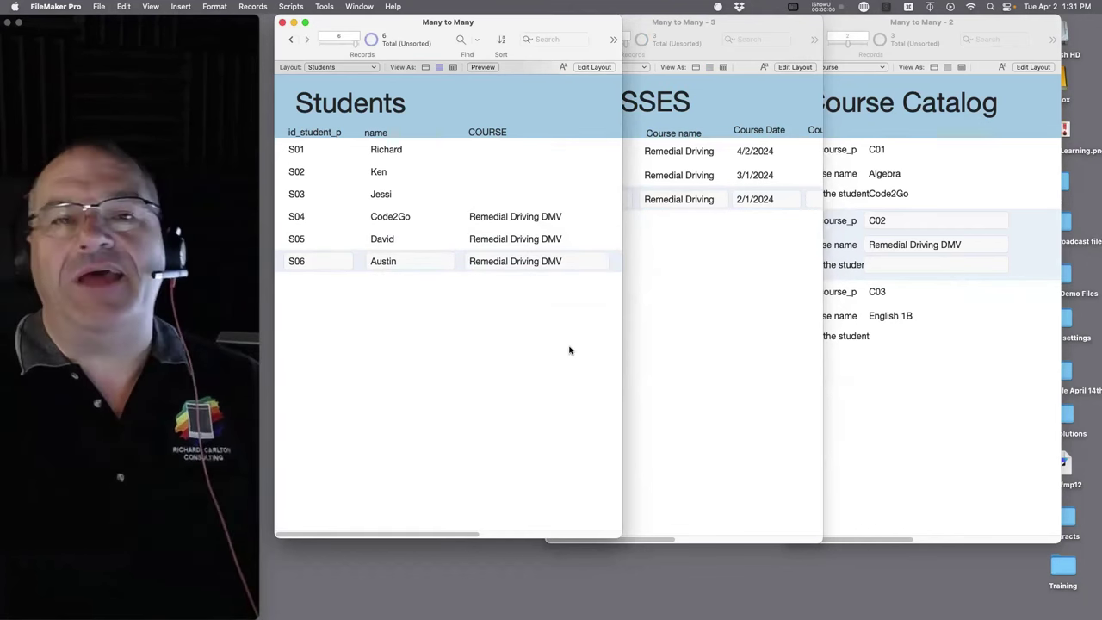
{"action": "left_click", "coordinate": [743, 325]}
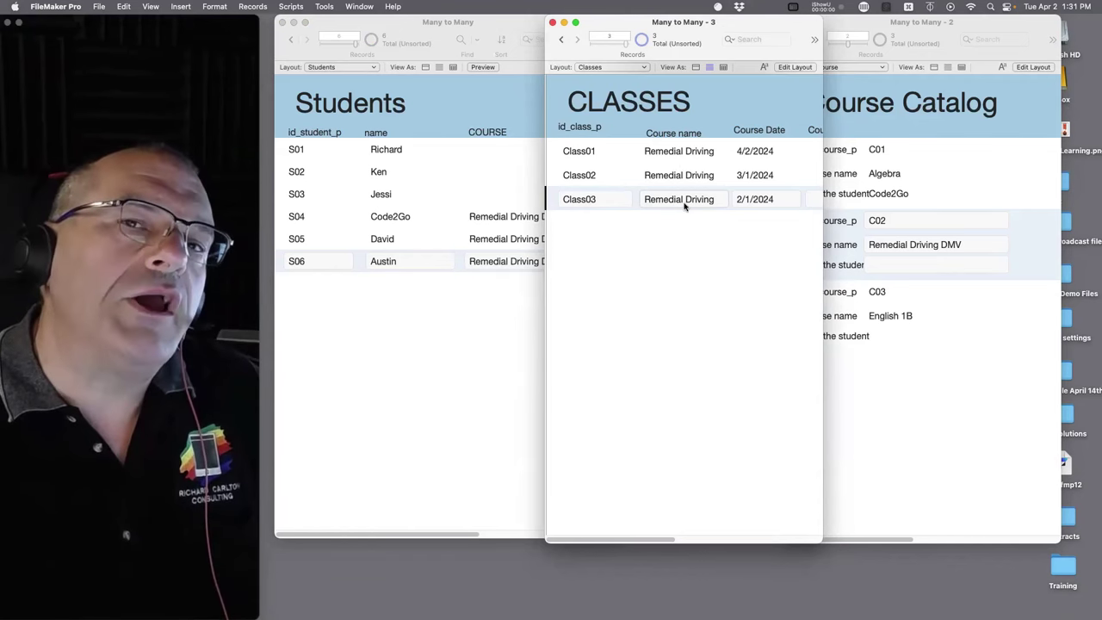
- Compare the "Remedial Driving DMV" course name across the Students, Classes and Course Catalog windows
{"action": "left_click", "coordinate": [508, 288]}
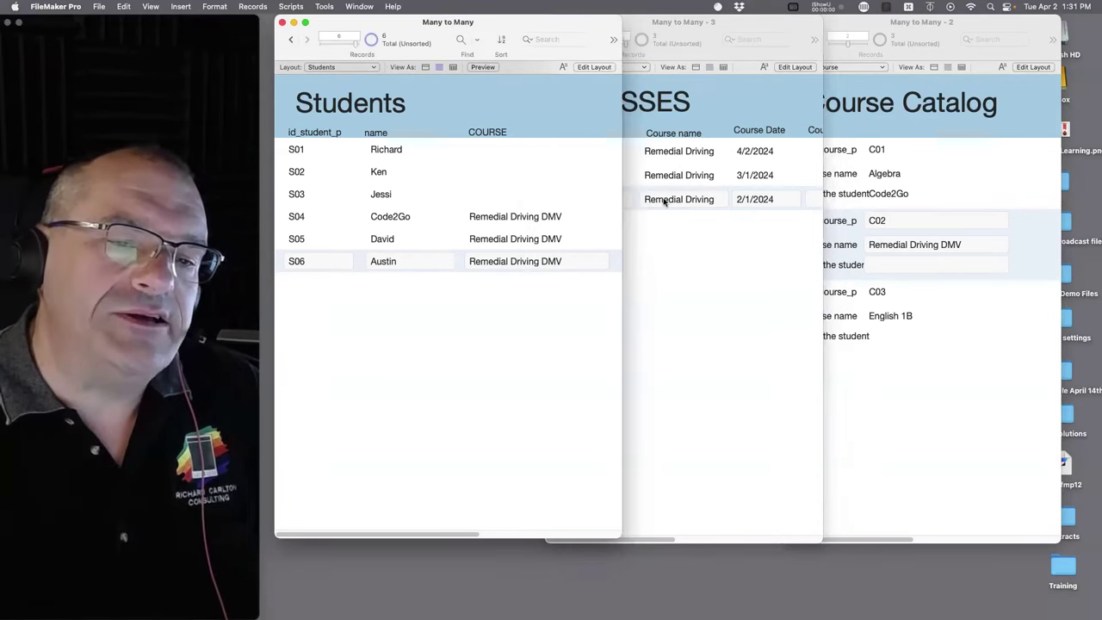
{"action": "left_click", "coordinate": [660, 221]}
{"action": "left_click_drag", "start_coordinate": [821, 541], "coordinate": [974, 541]}
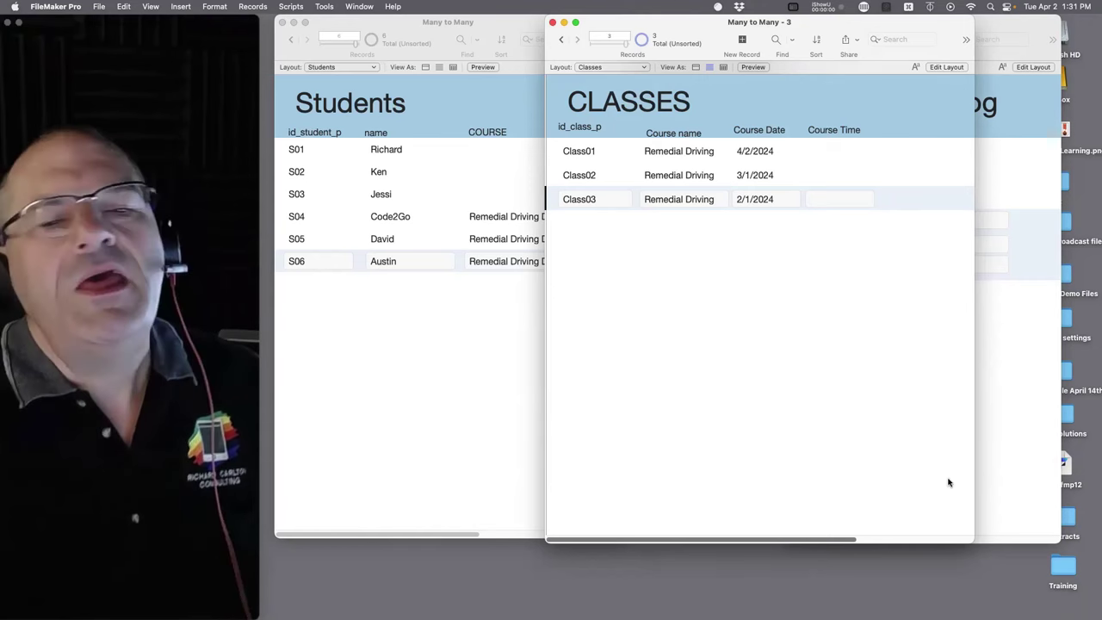
{"action": "left_click_drag", "start_coordinate": [973, 541], "coordinate": [820, 547]}
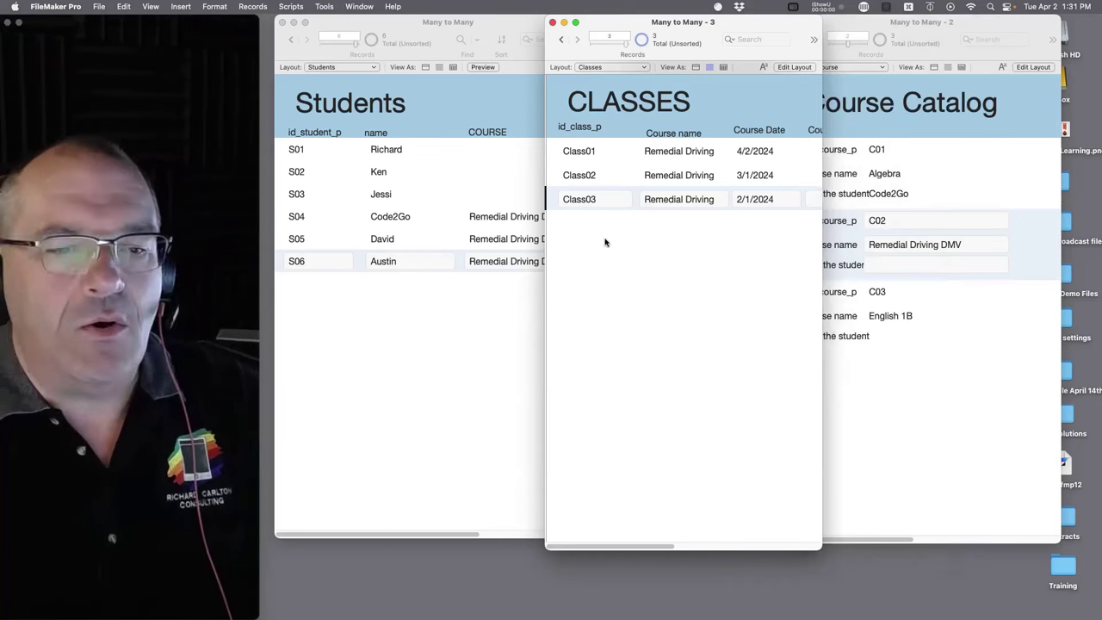
{"action": "left_click", "coordinate": [725, 203]}
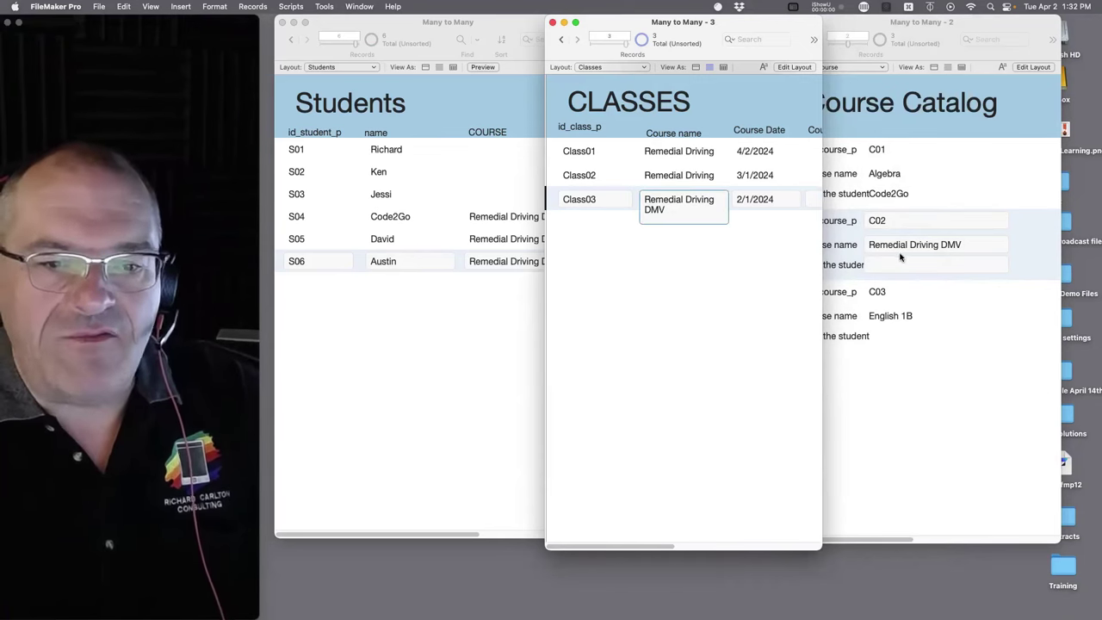
{"action": "left_click", "coordinate": [965, 244]}
{"action": "left_click_drag", "start_coordinate": [965, 245], "coordinate": [838, 244]}
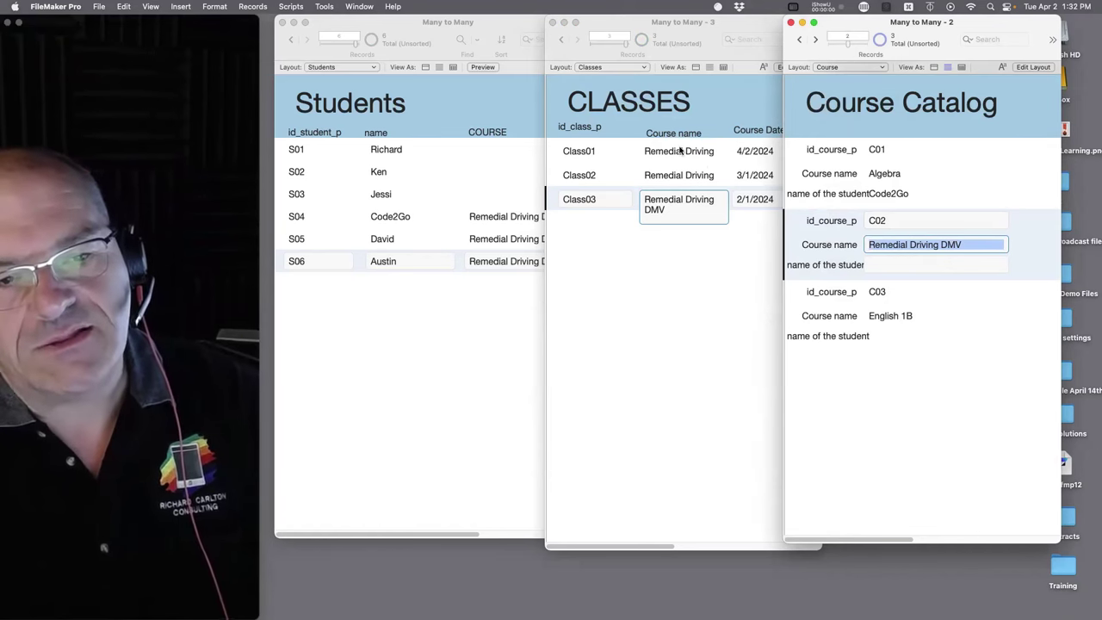
{"action": "left_click", "coordinate": [695, 272]}
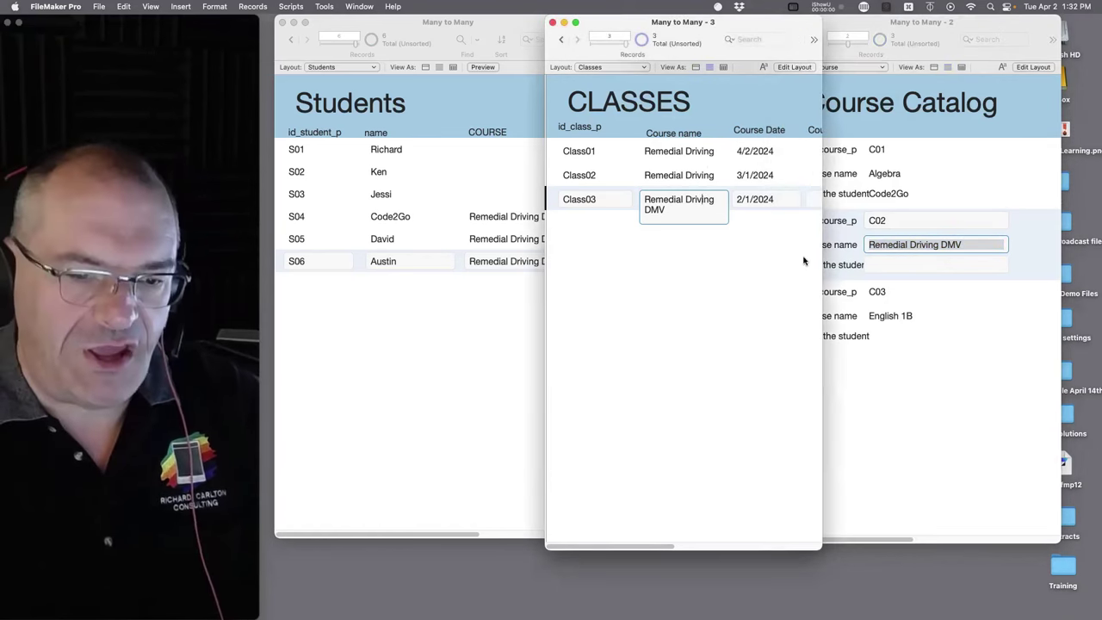
- Widen the Classes window, open its layout for editing, and add a text field named Student Name to the Classes table
{"action": "left_click_drag", "start_coordinate": [821, 548], "coordinate": [976, 541]}
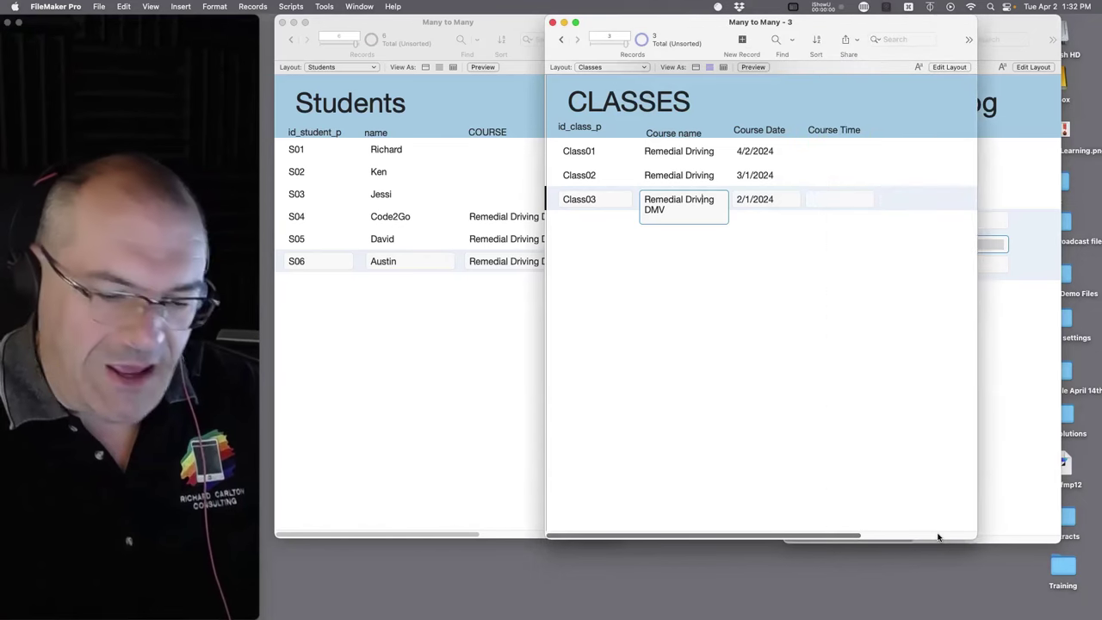
{"action": "key", "text": "super+l"}
{"action": "left_click", "coordinate": [856, 156]}
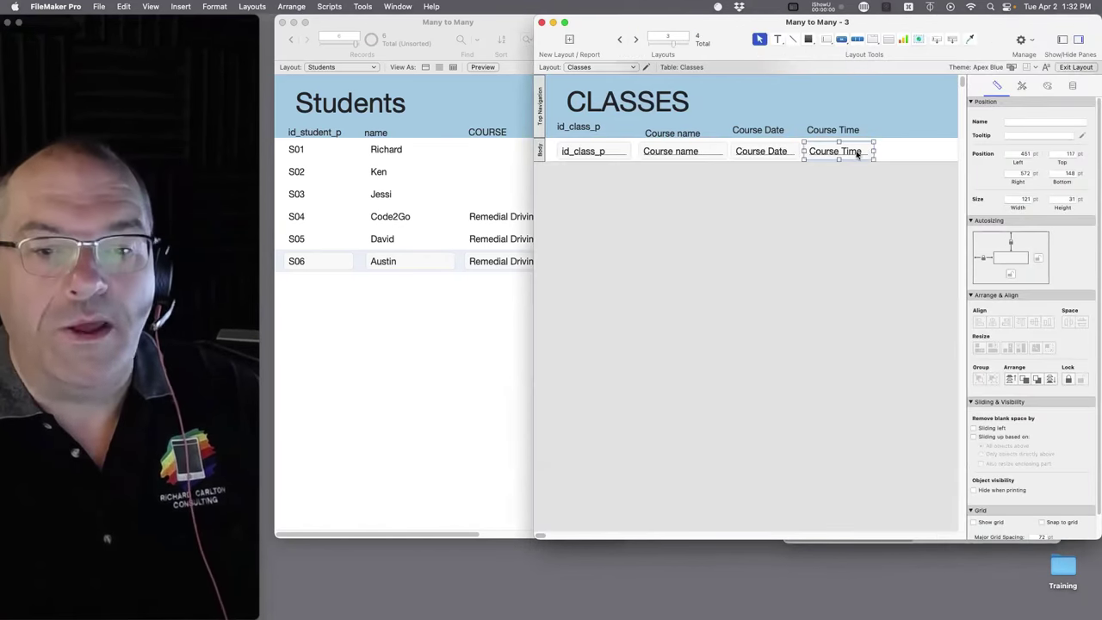
{"action": "left_click_drag", "start_coordinate": [872, 151], "coordinate": [865, 150]}
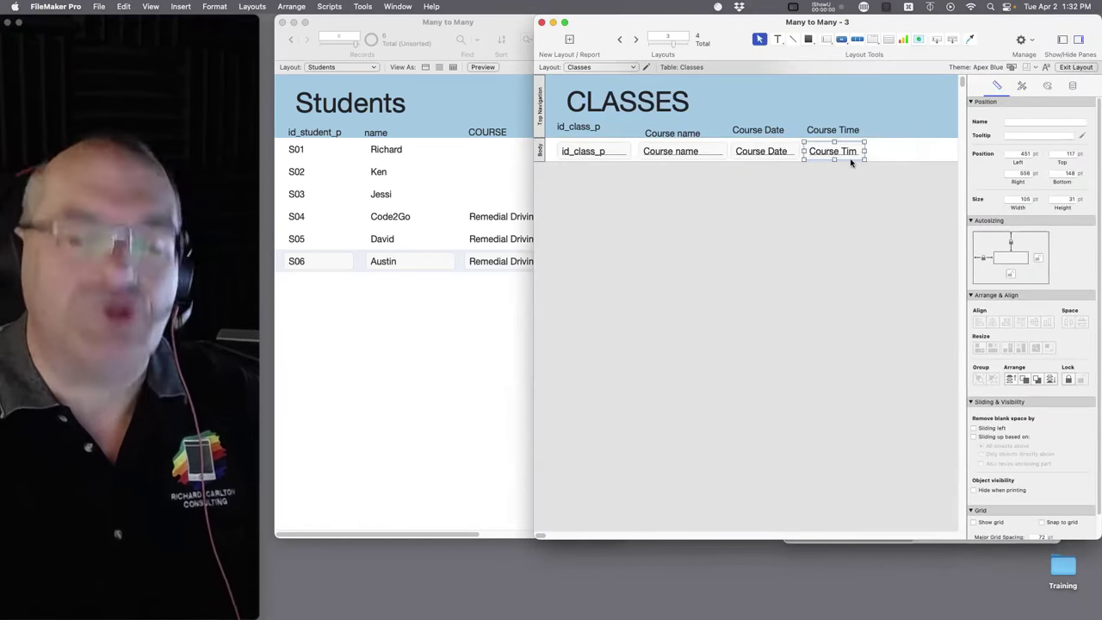
{"action": "key", "text": "shift+super+d"}
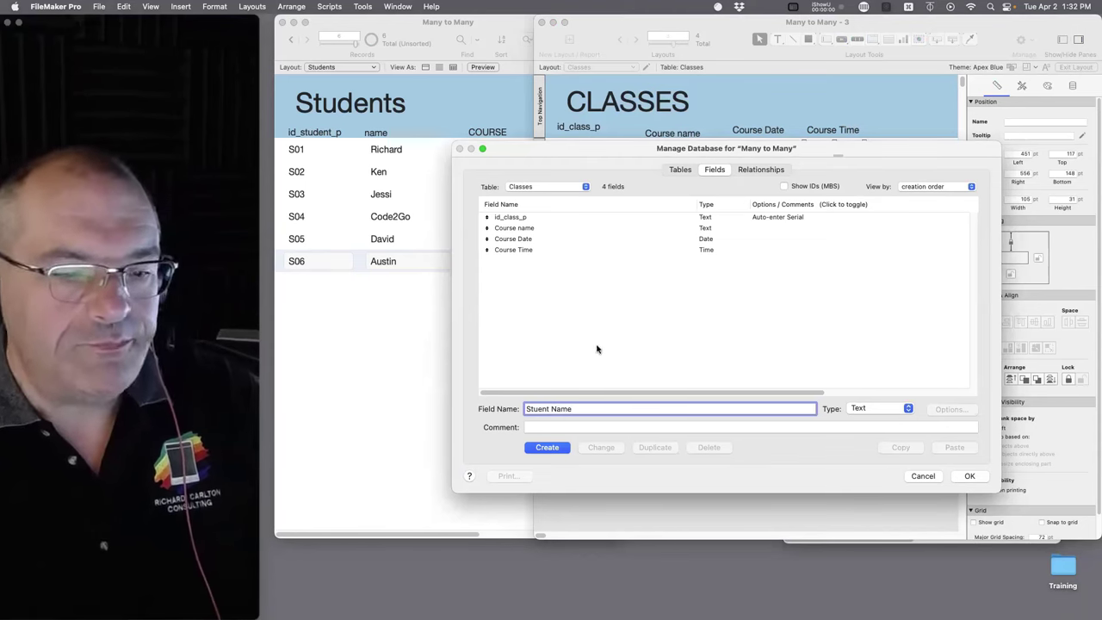
{"action": "left_click", "coordinate": [547, 448]}
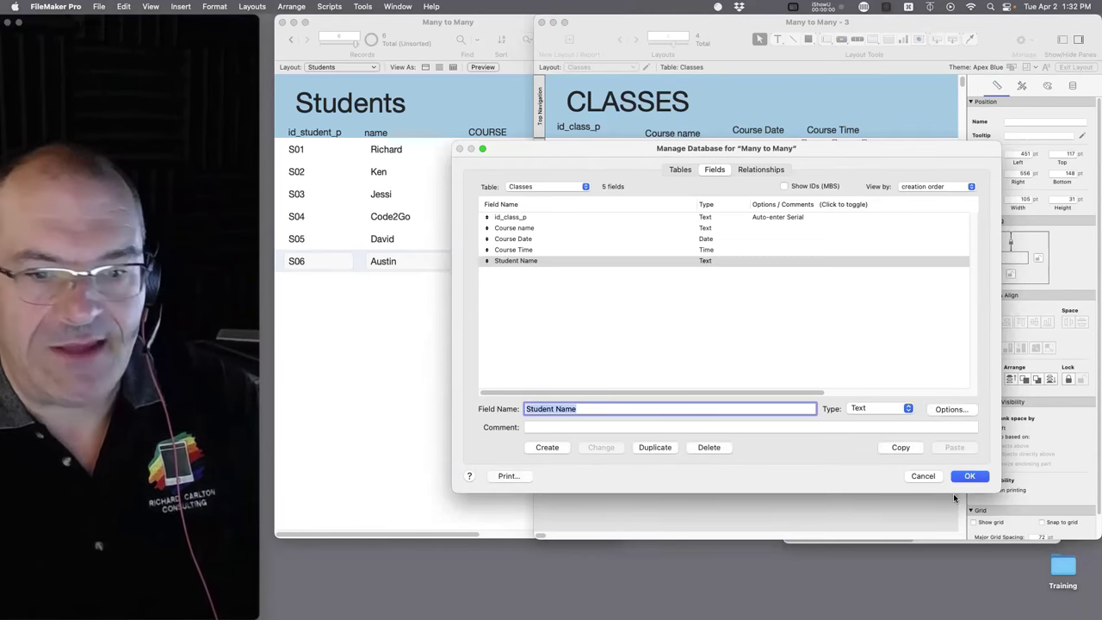
{"action": "left_click", "coordinate": [968, 477]}
- Replace the Course Time field and label on the Classes layout with the Student Name field and label, and return to browsing records
{"action": "left_click_drag", "start_coordinate": [670, 171], "coordinate": [832, 150]}
{"action": "left_click", "coordinate": [844, 131]}
{"action": "left_click", "coordinate": [846, 151], "text": "shift"}
{"action": "key", "text": "Delete"}
{"action": "left_click_drag", "start_coordinate": [605, 171], "coordinate": [851, 135]}
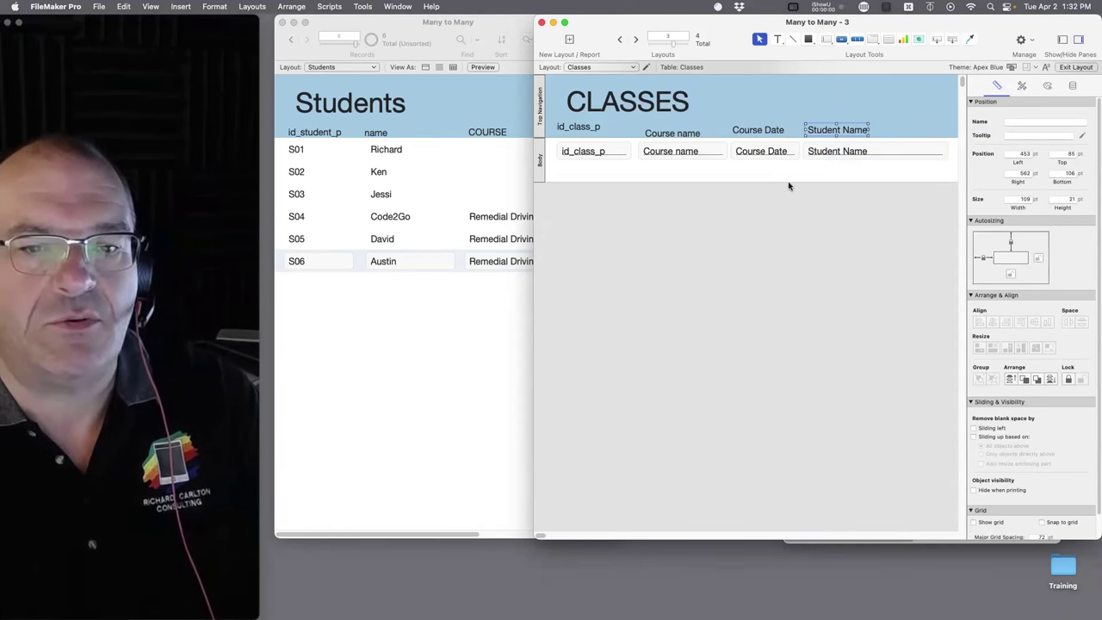
{"action": "key", "text": "super+b"}
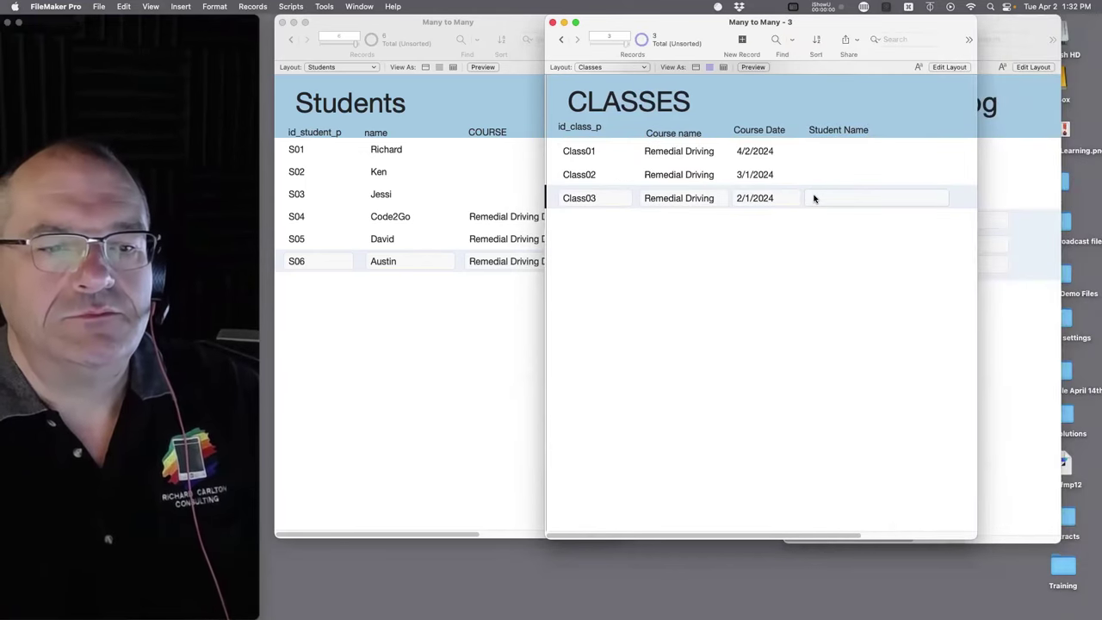
- Check the Course Catalog and Students windows, and enter Code2Go as the Student Name of Class03
{"action": "left_click", "coordinate": [999, 320]}
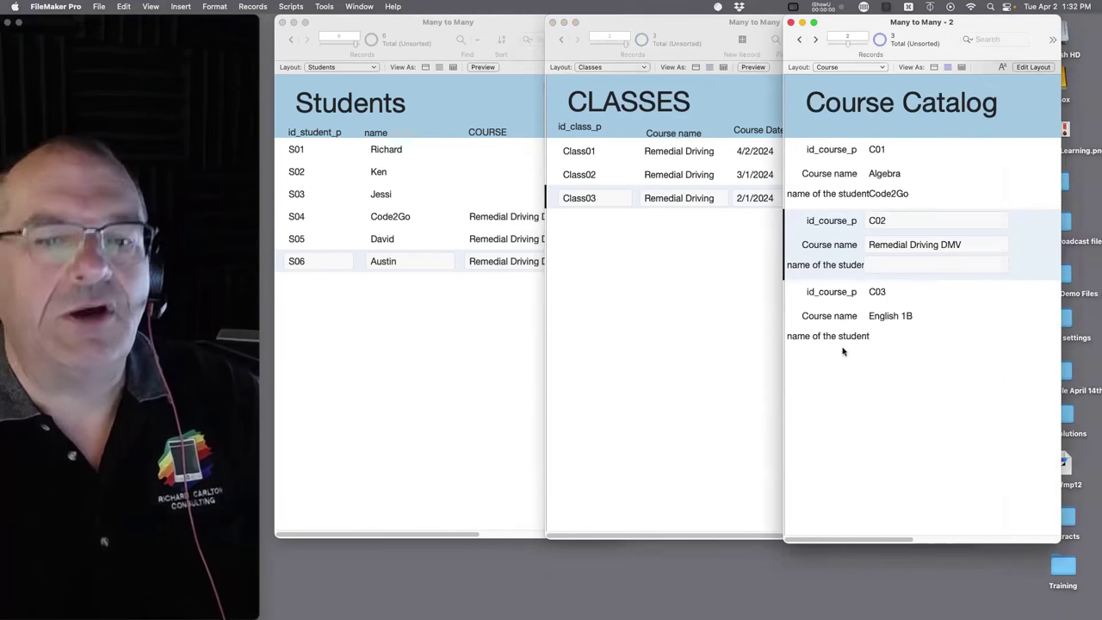
{"action": "left_click", "coordinate": [733, 313]}
{"action": "left_click", "coordinate": [829, 199]}
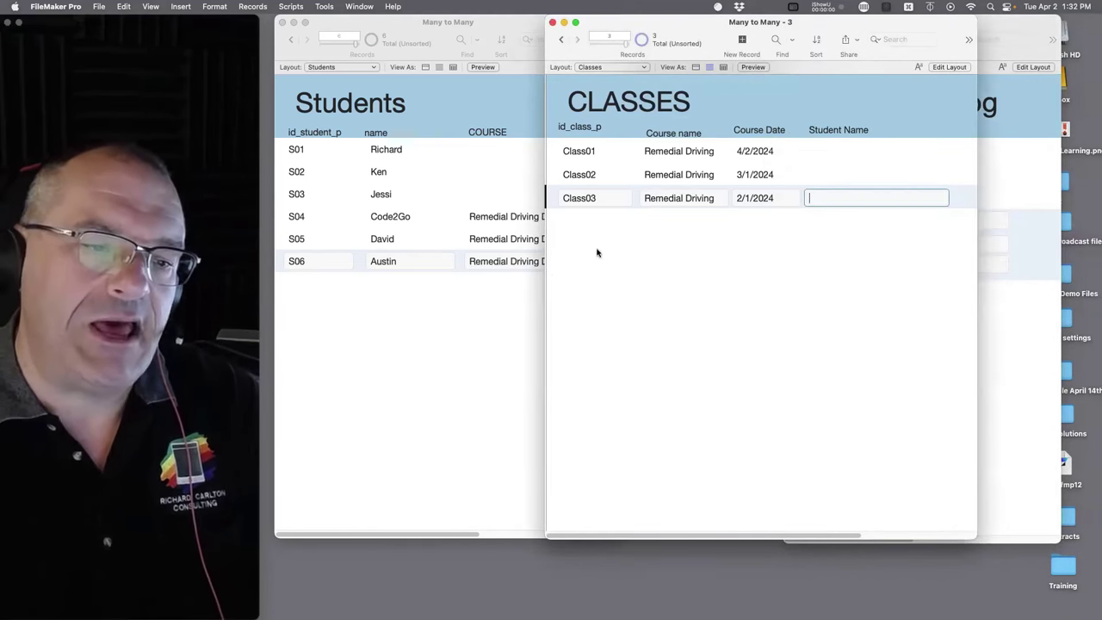
{"action": "left_click", "coordinate": [485, 323]}
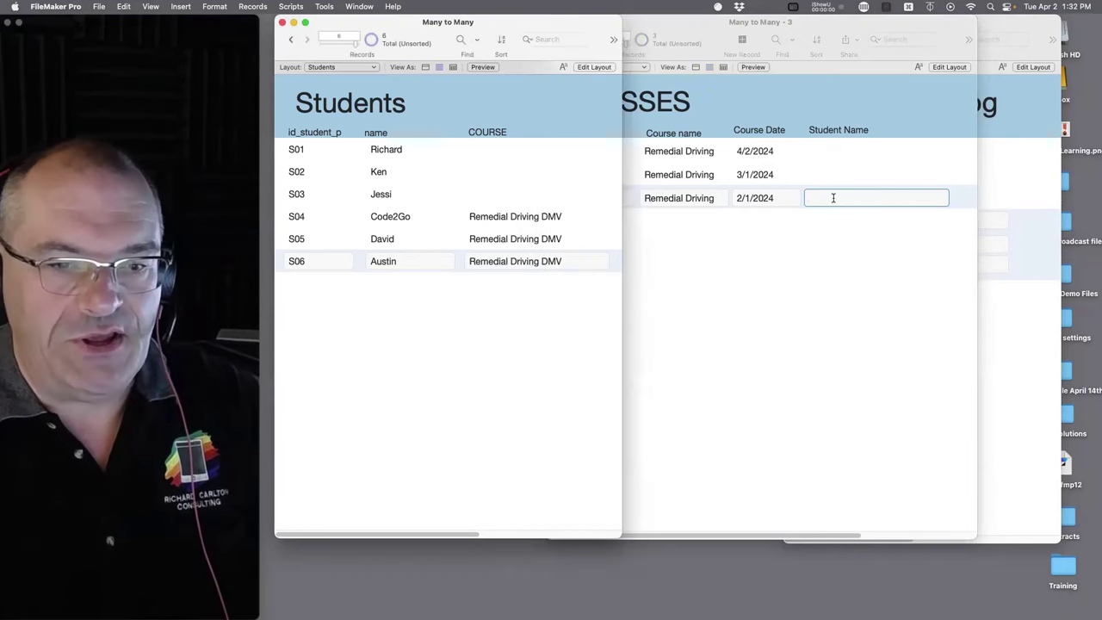
{"action": "key", "text": "super+grave"}
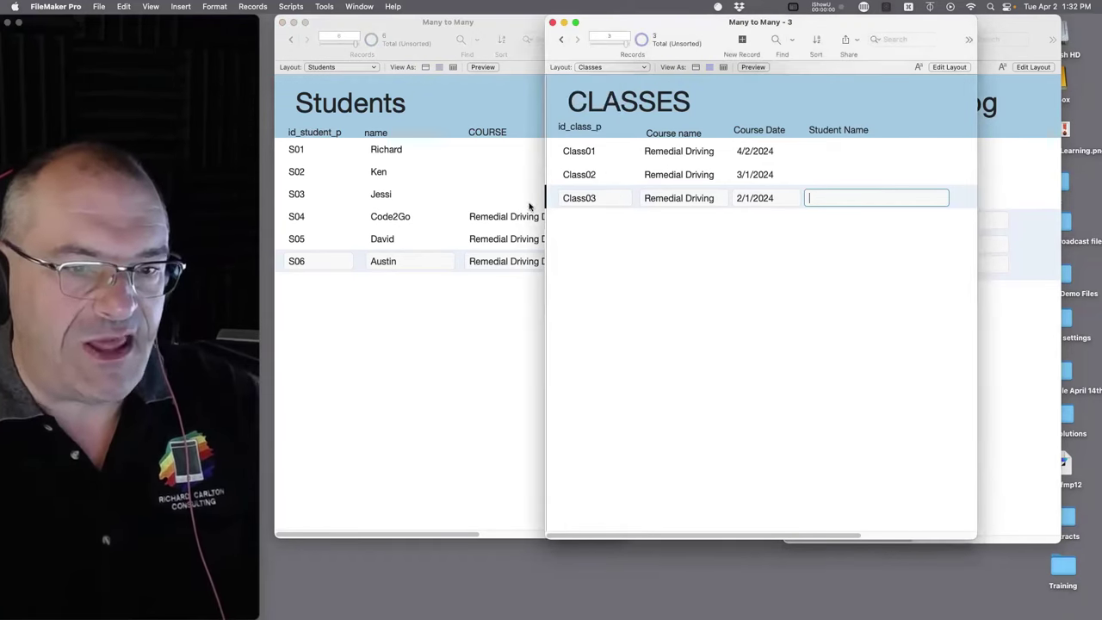
{"action": "type", "text": "C"}
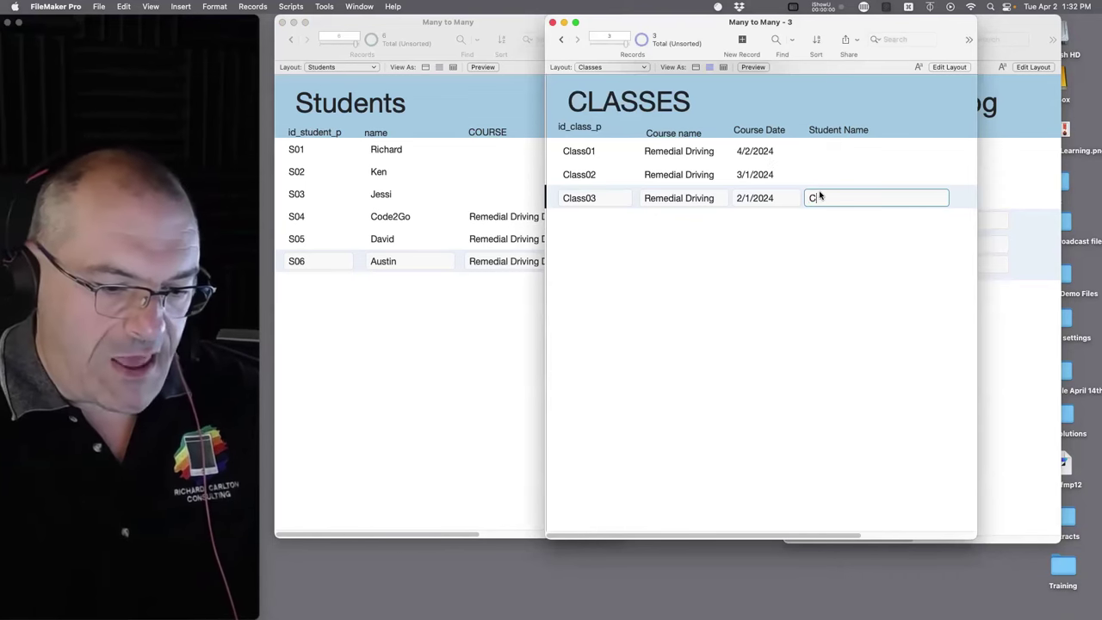
{"action": "type", "text": "ode2Go"}
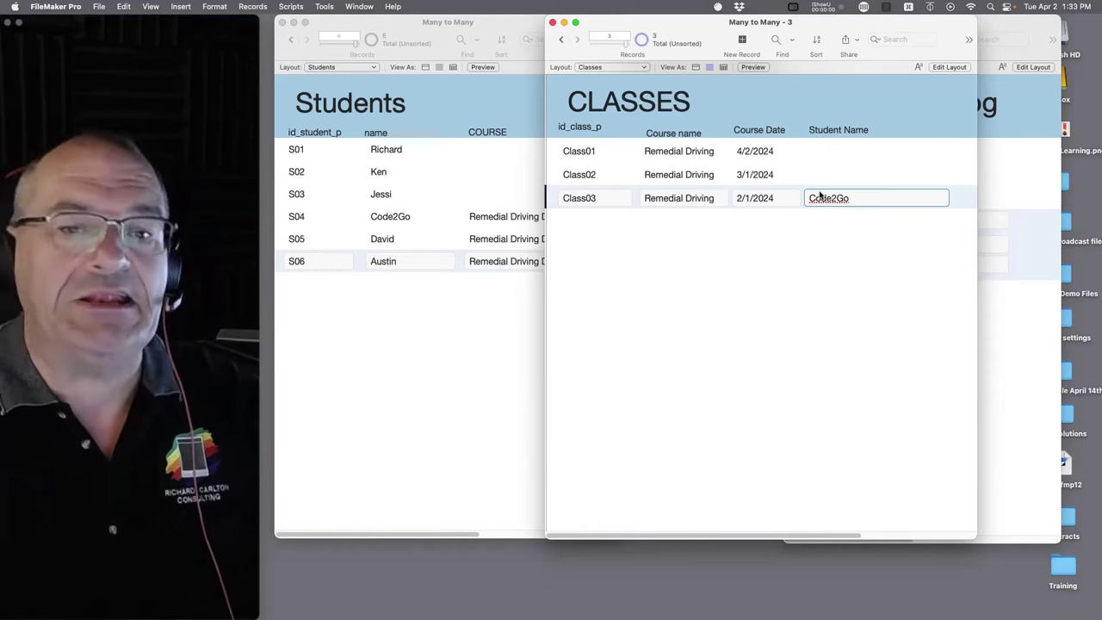
- Add student S05's name on a second line of Class03's Student Name, followed by several lines of placeholder text
{"action": "key", "text": "Return"}
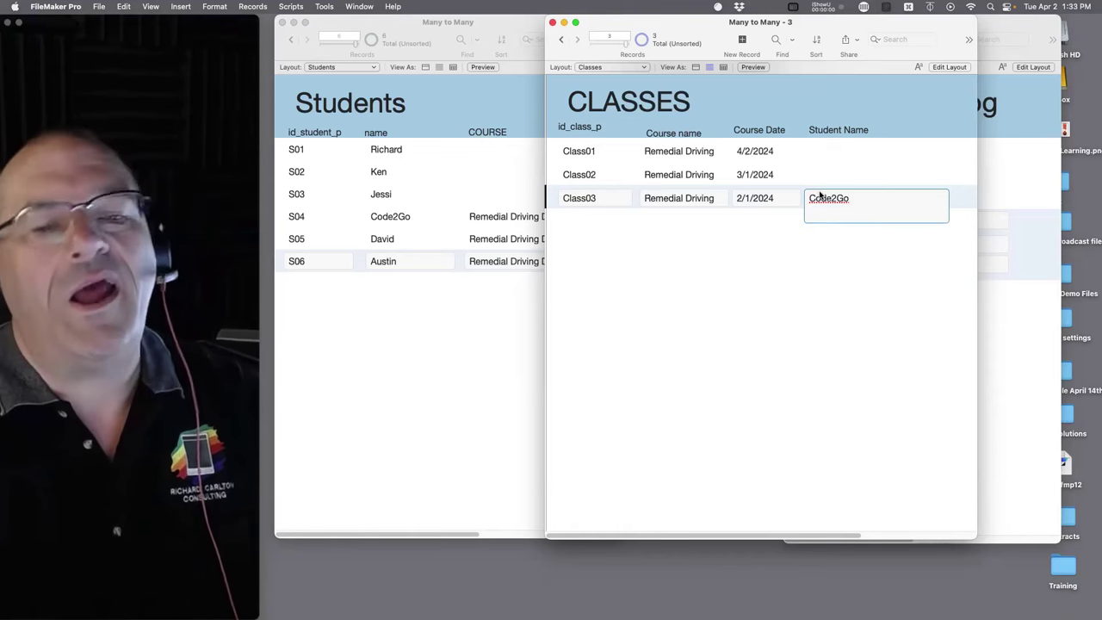
{"action": "type", "text": "David"}
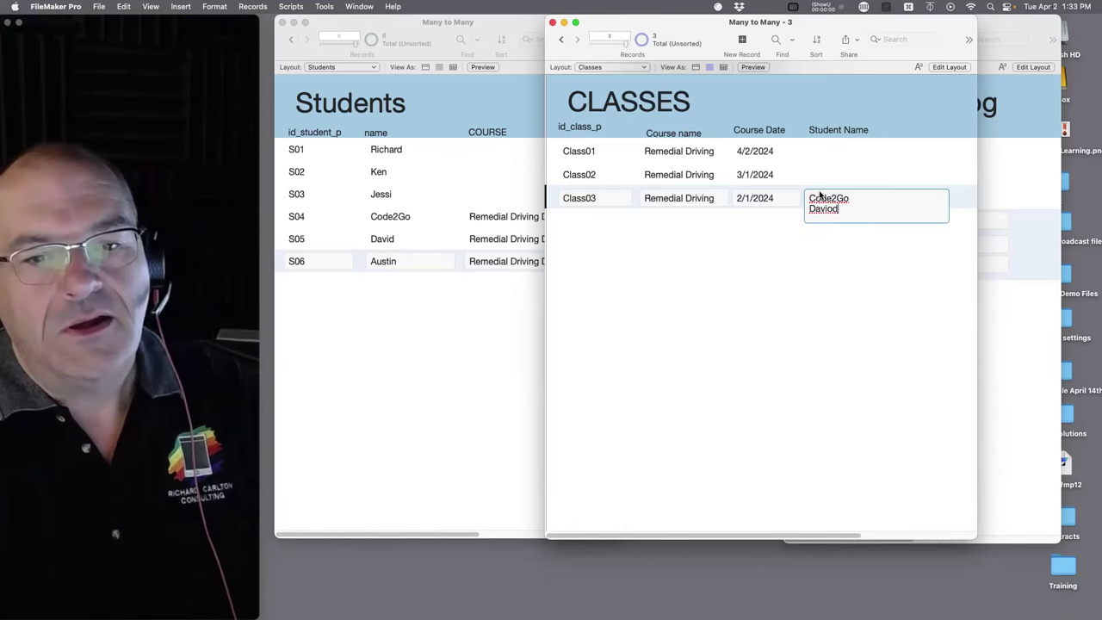
{"action": "type", "text": " A"}
{"action": "key", "text": "BackSpace"}
{"action": "key", "text": "BackSpace"}
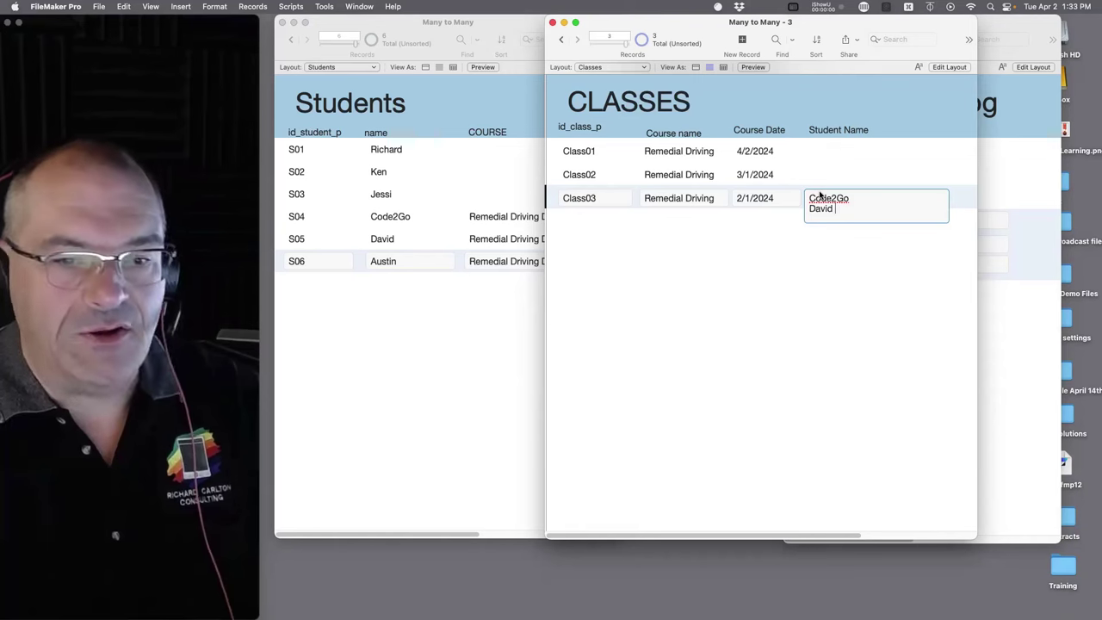
{"action": "key", "text": "Return"}
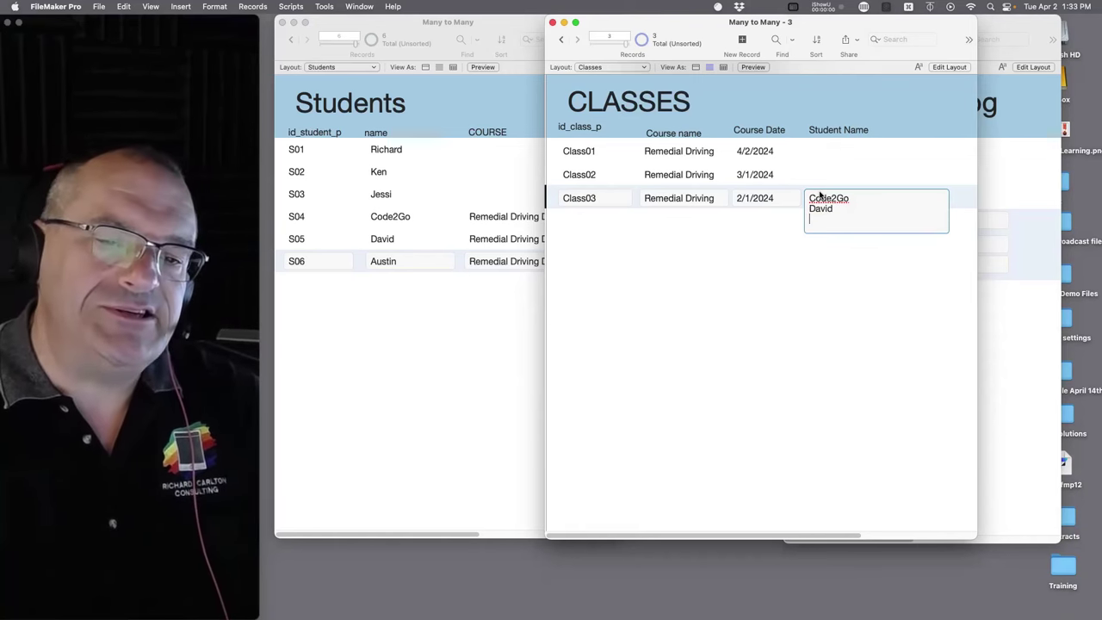
{"action": "type", "text": ";lsjdf;lasdf  asdf asdf asdf asd fas dfa sdfasd f"}
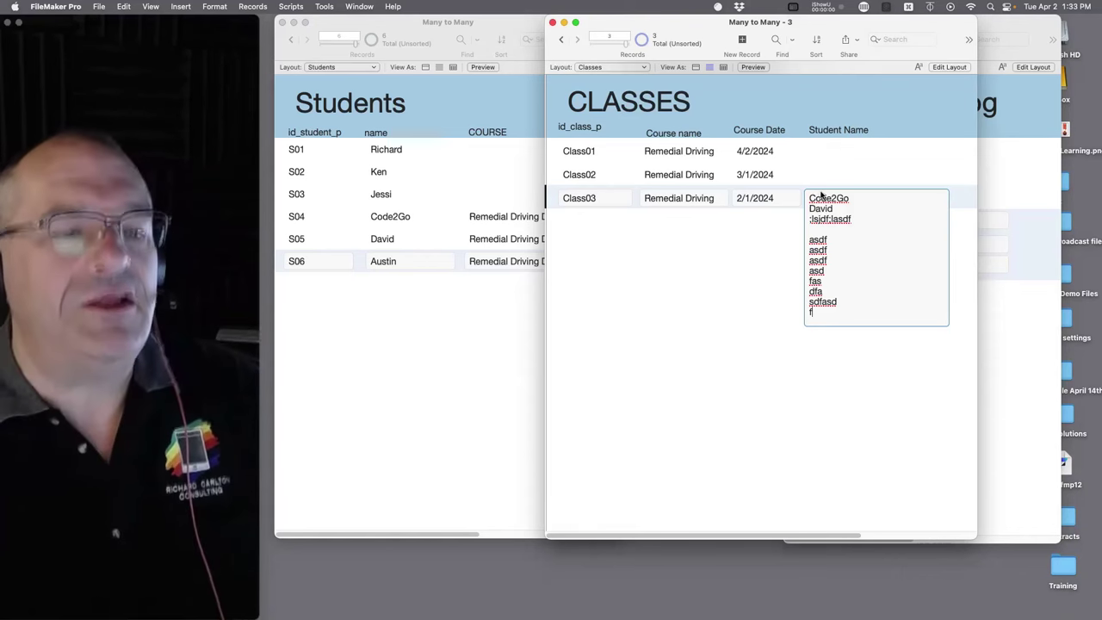
- Add "Phd History" as a second line in the COURSE of student S04 and commit the record
{"action": "left_click", "coordinate": [509, 216]}
{"action": "left_click", "coordinate": [525, 217]}
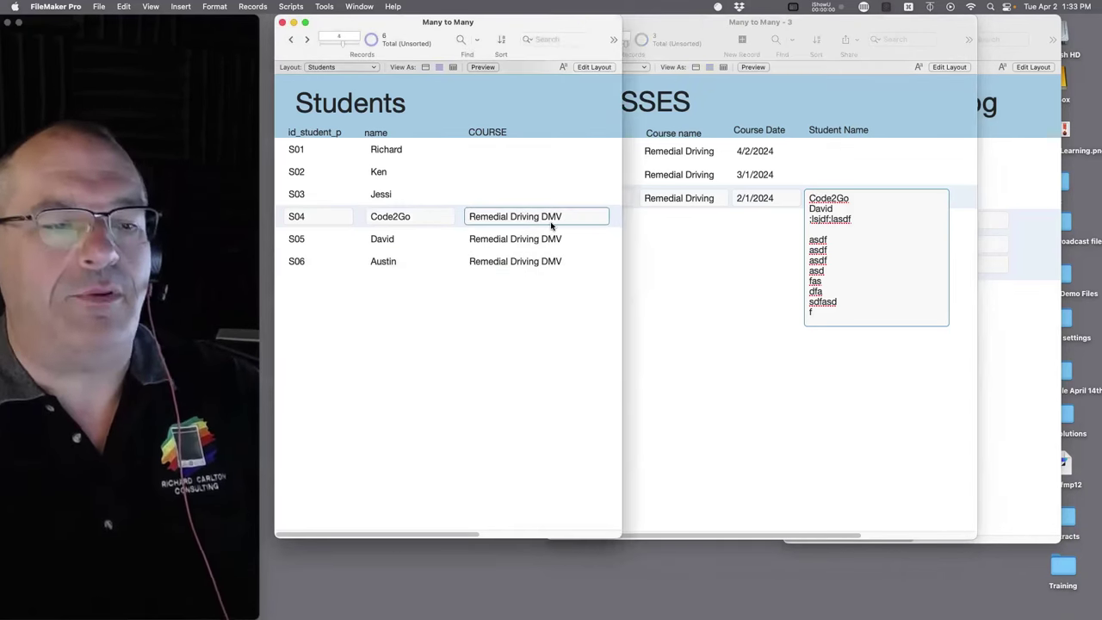
{"action": "left_click", "coordinate": [568, 216]}
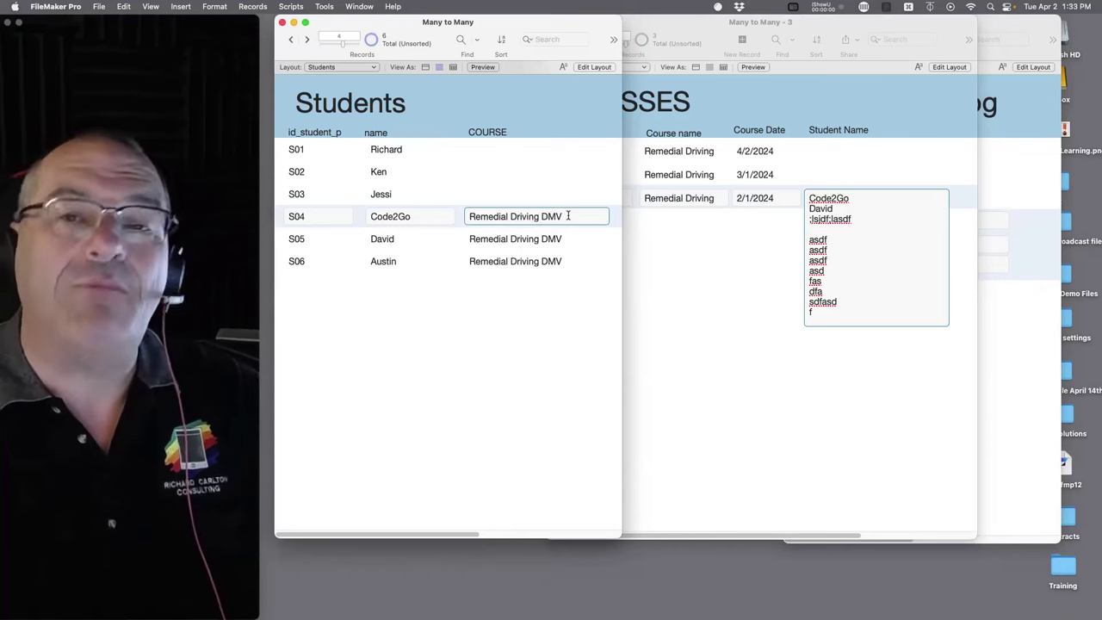
{"action": "key", "text": "Return"}
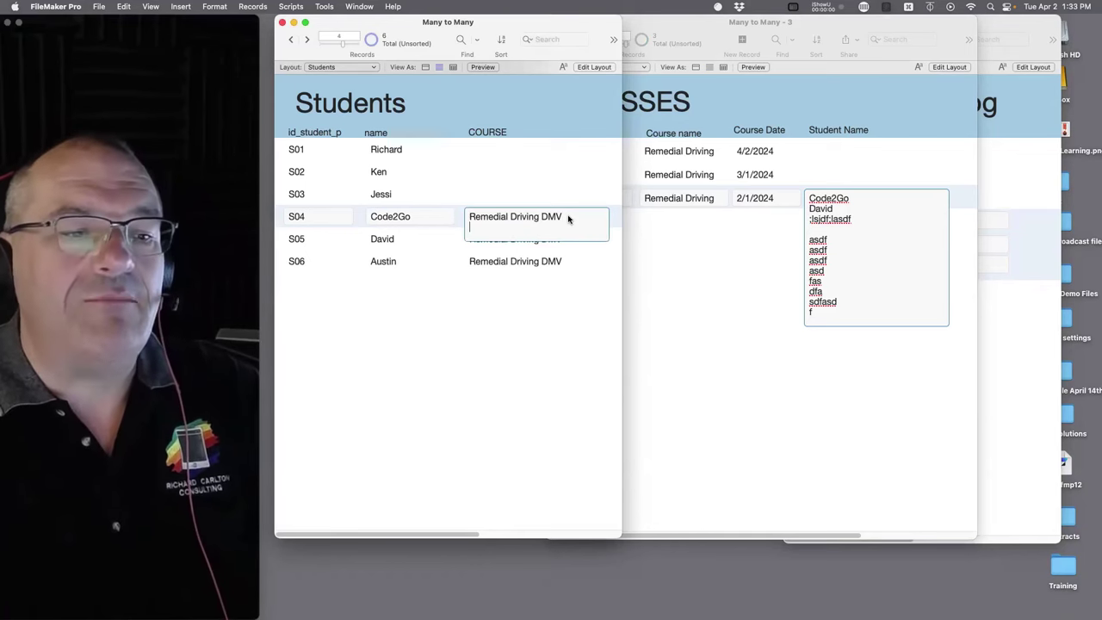
{"action": "type", "text": "Phd"}
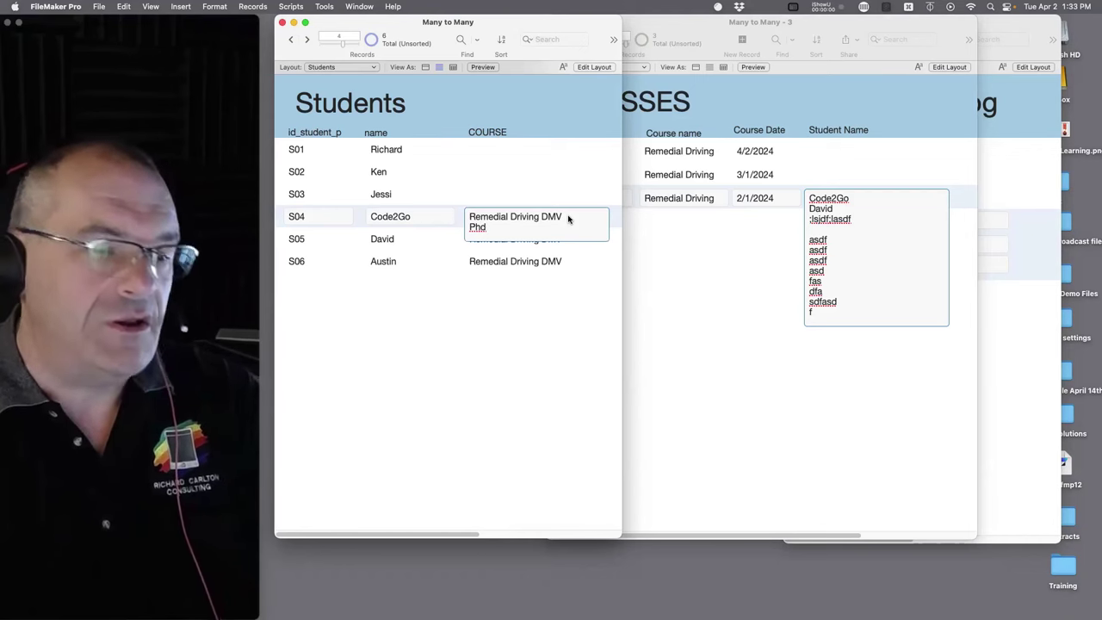
{"action": "type", "text": " History"}
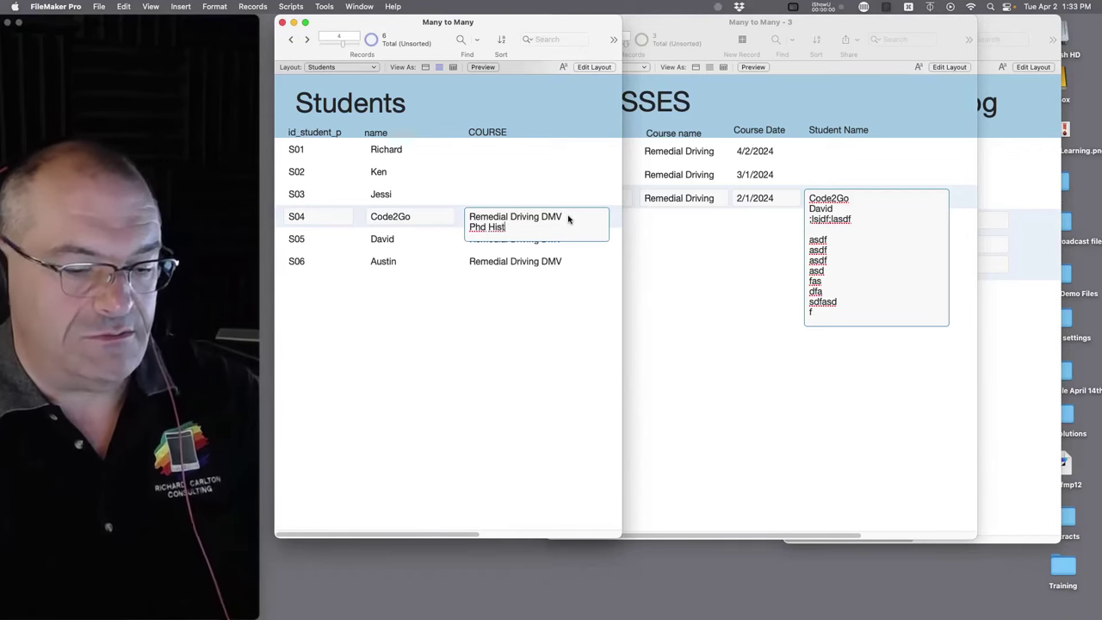
{"action": "left_click", "coordinate": [514, 285]}
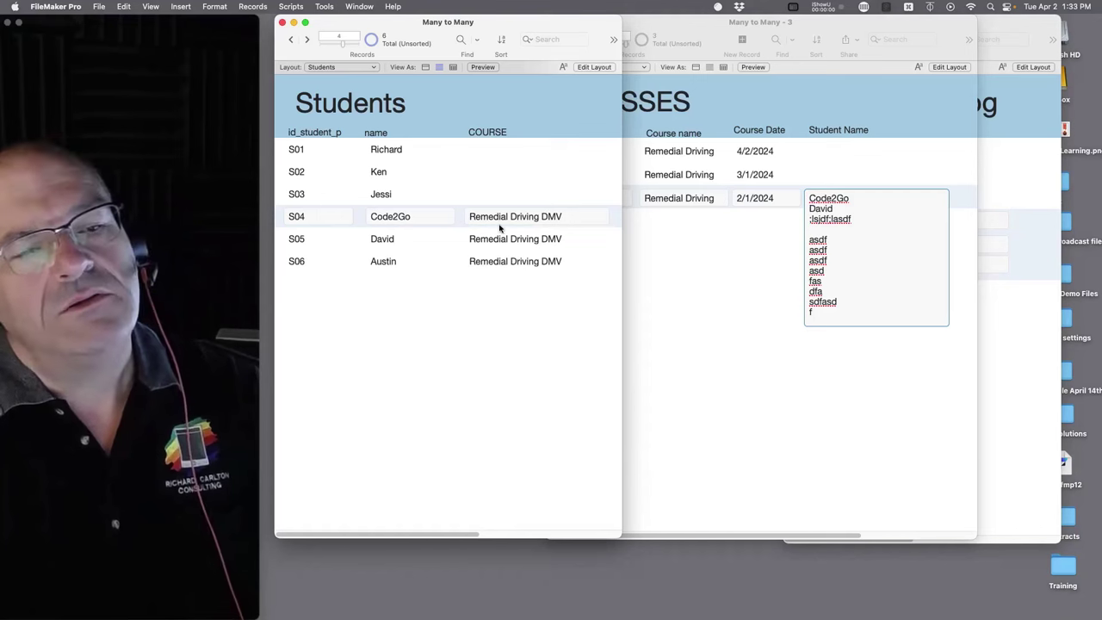
- Highlight both course lines of student S04 and the whole Student Name list of Class03
{"action": "left_click", "coordinate": [504, 226]}
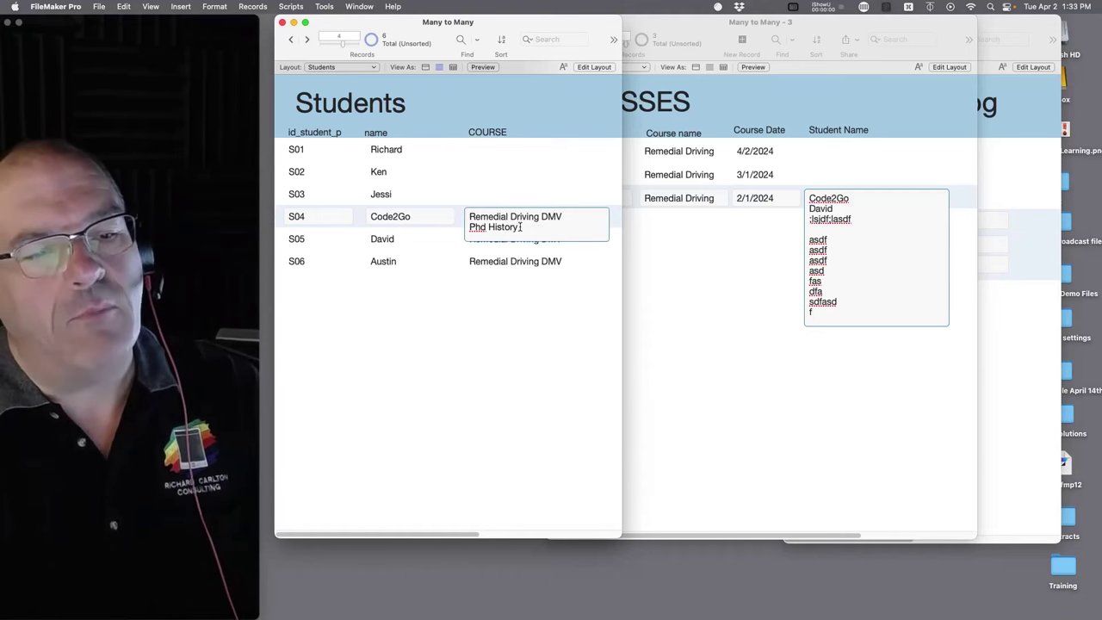
{"action": "key", "text": "super+a"}
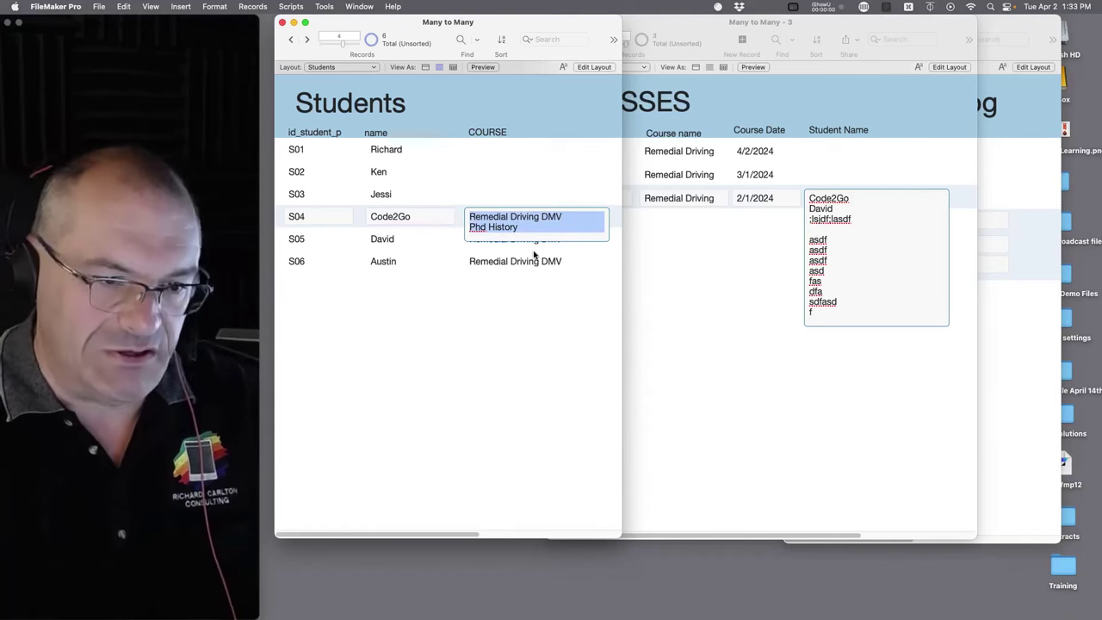
{"action": "left_click", "coordinate": [770, 393]}
{"action": "left_click_drag", "start_coordinate": [822, 317], "coordinate": [818, 198]}
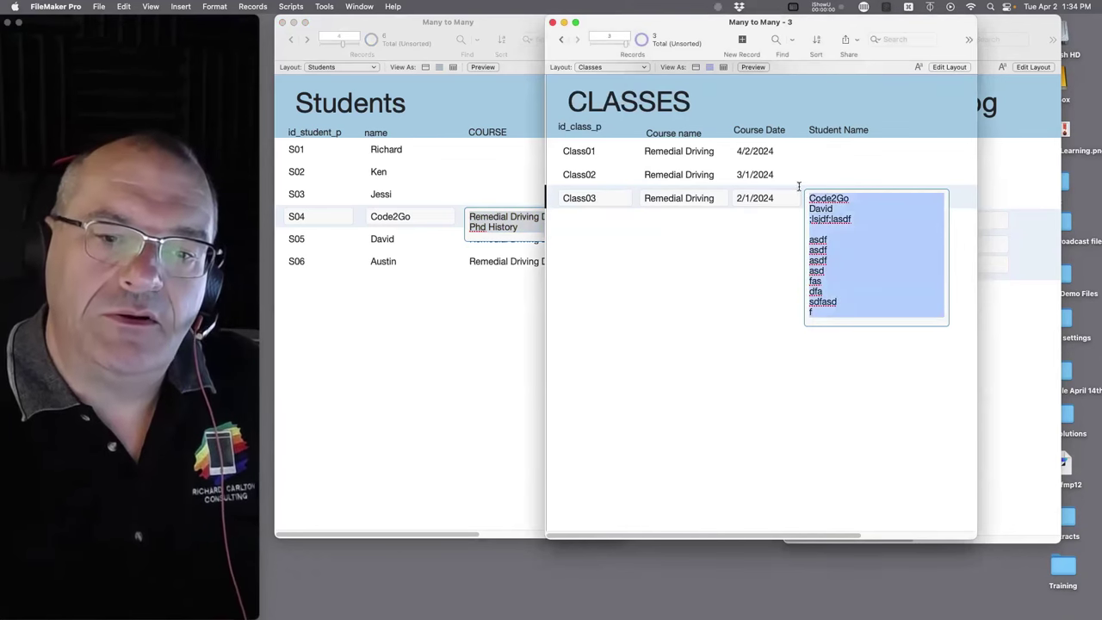
- Move the Classes window partly over the Students window, commit Class03, and bring the Course Catalog window forward
{"action": "left_click_drag", "start_coordinate": [895, 27], "coordinate": [798, 29]}
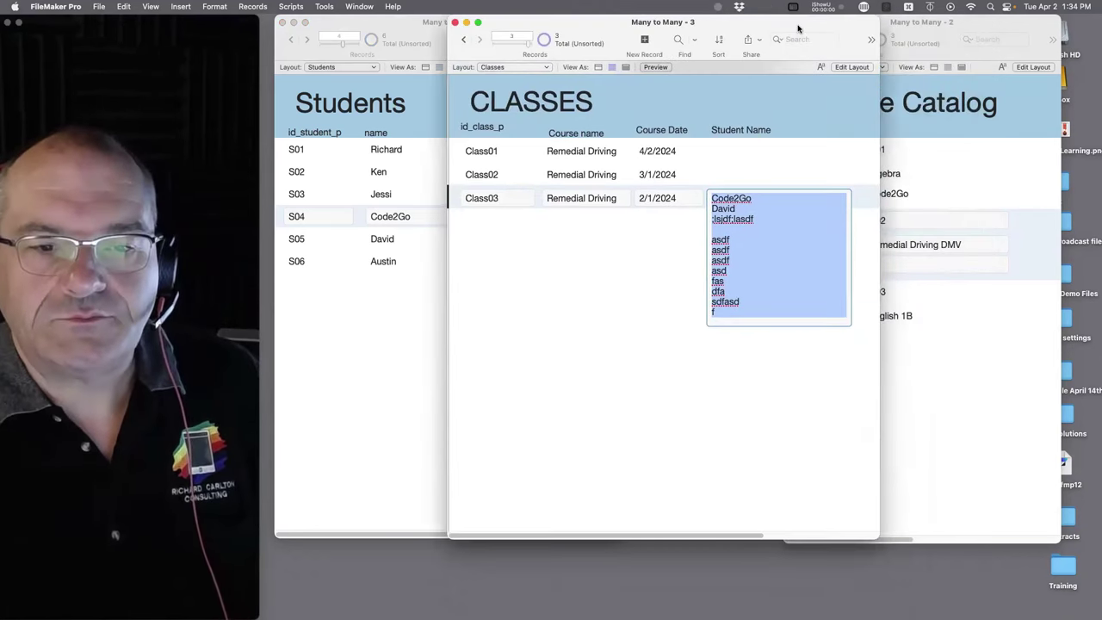
{"action": "left_click", "coordinate": [689, 286]}
{"action": "left_click", "coordinate": [954, 349]}
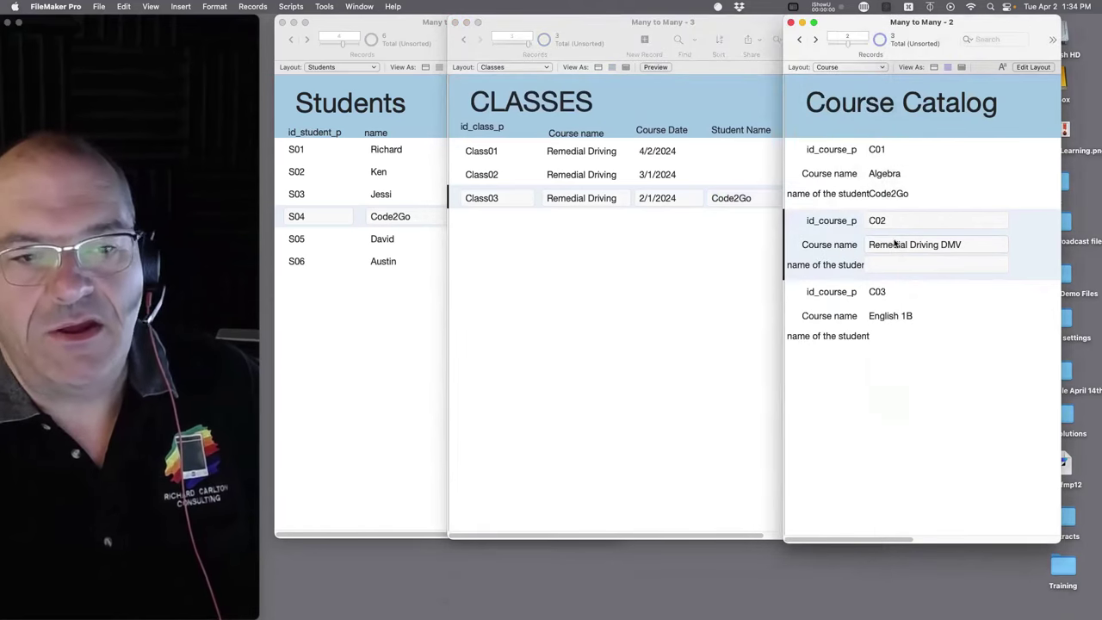
- Highlight the full course name of Class01 in the Classes window and leave the field unchanged
{"action": "left_click", "coordinate": [586, 152]}
{"action": "left_click", "coordinate": [587, 152]}
{"action": "triple_click", "coordinate": [556, 152]}
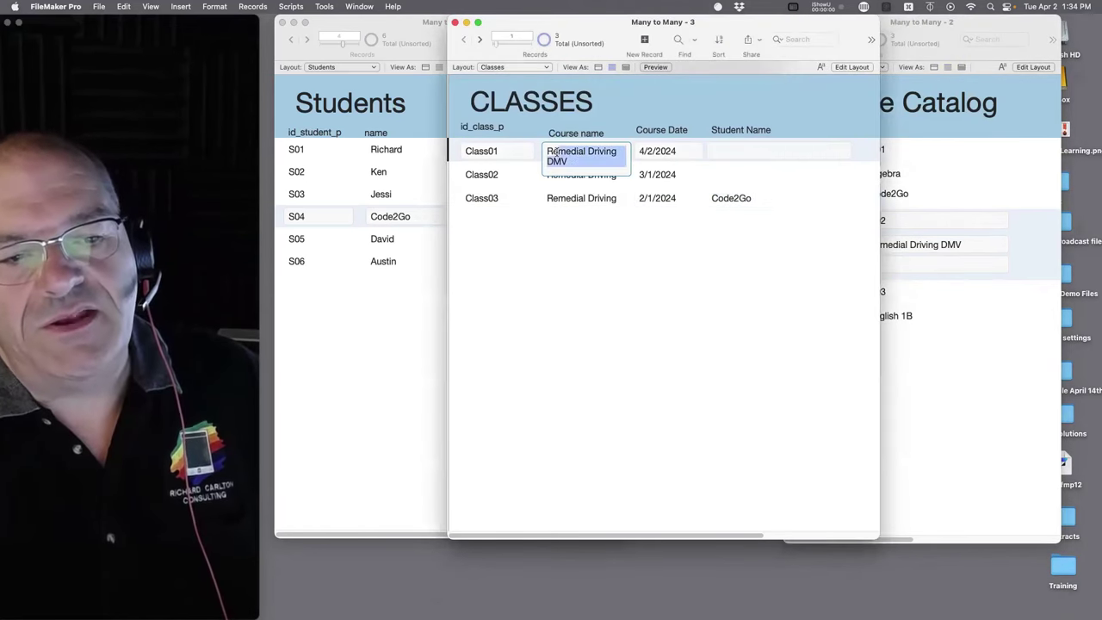
{"action": "left_click", "coordinate": [561, 160]}
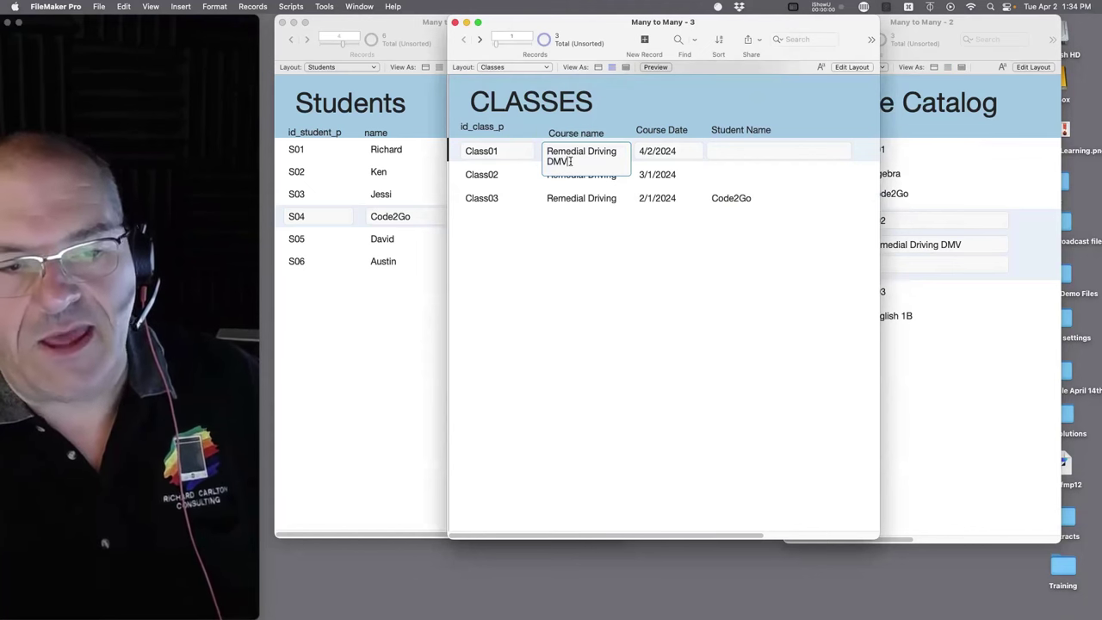
{"action": "left_click", "coordinate": [594, 238]}
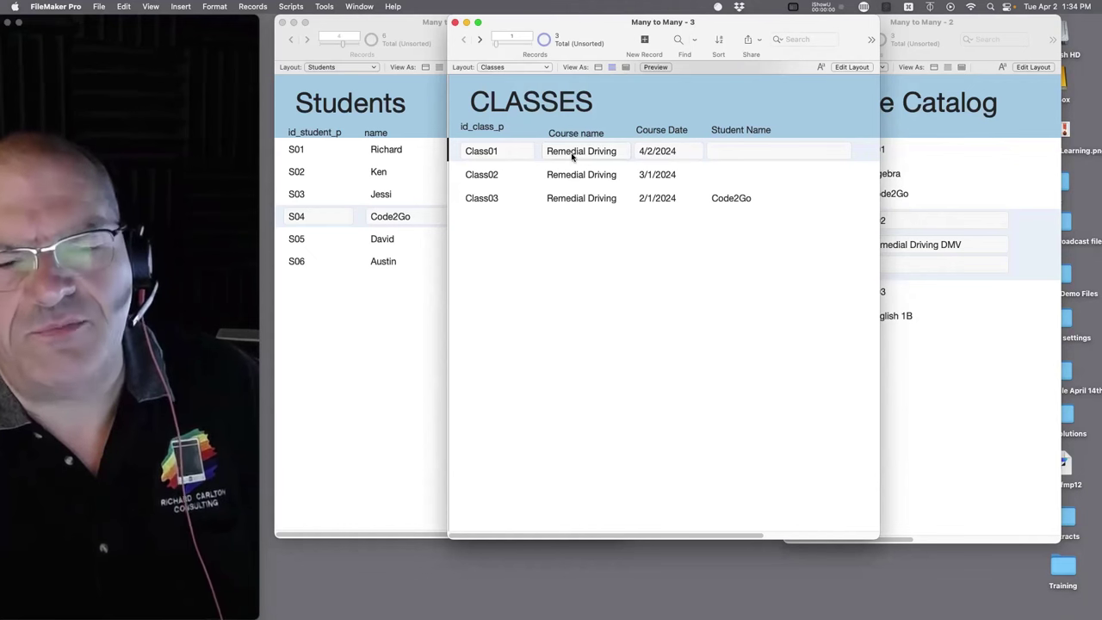
- Compare the course name of C02 in the Course Catalog with the course name of Class01 in the Classes window
{"action": "left_click", "coordinate": [1000, 318]}
{"action": "left_click", "coordinate": [901, 245]}
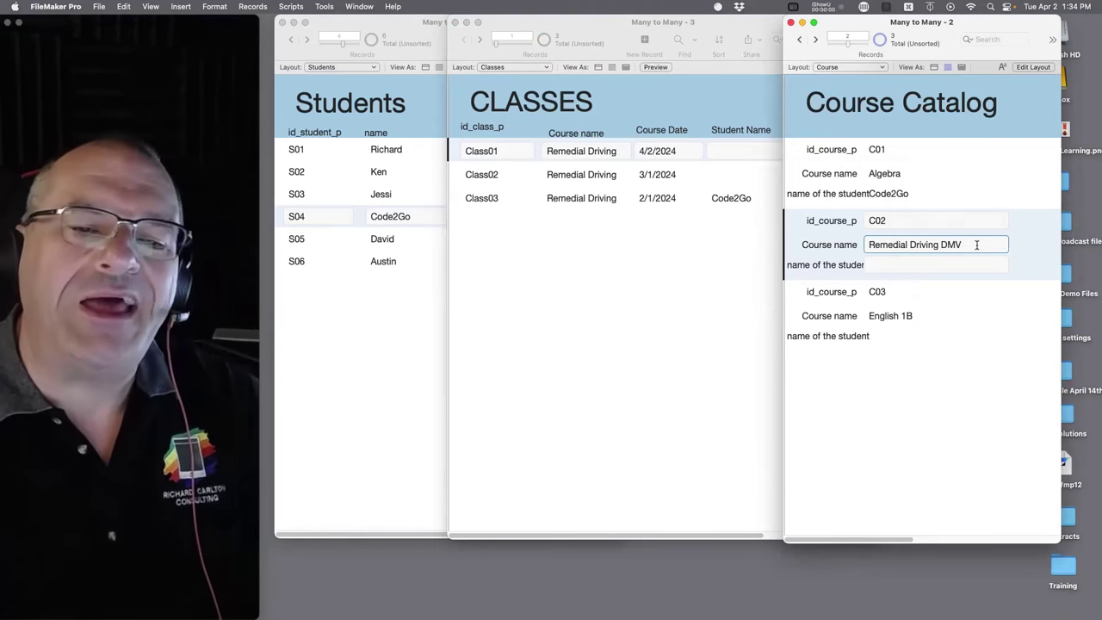
{"action": "left_click", "coordinate": [547, 112]}
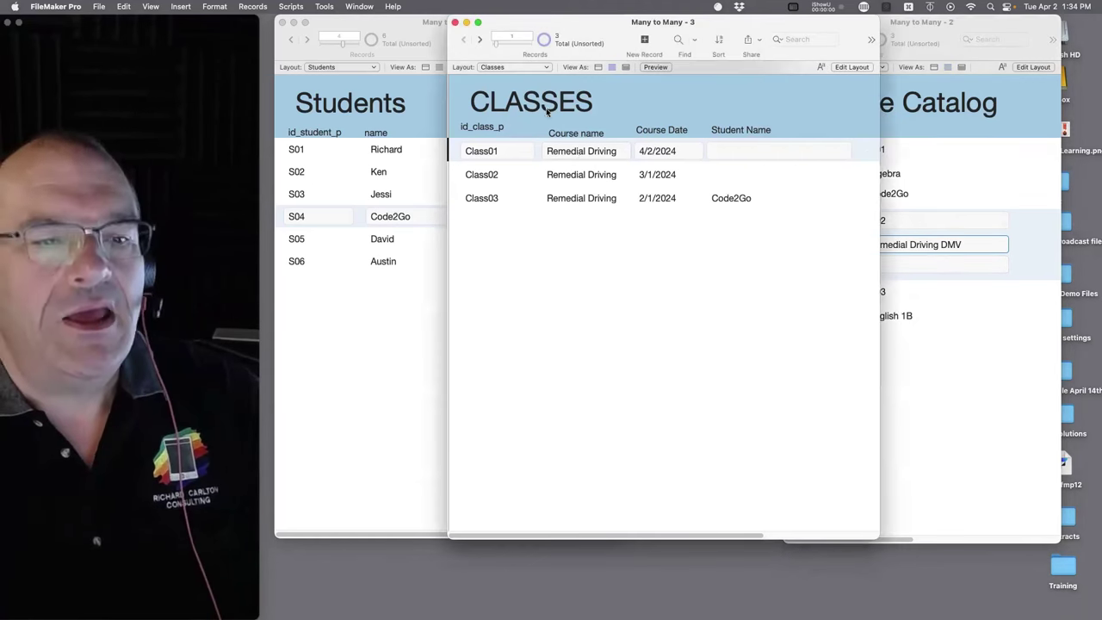
{"action": "left_click", "coordinate": [622, 153]}
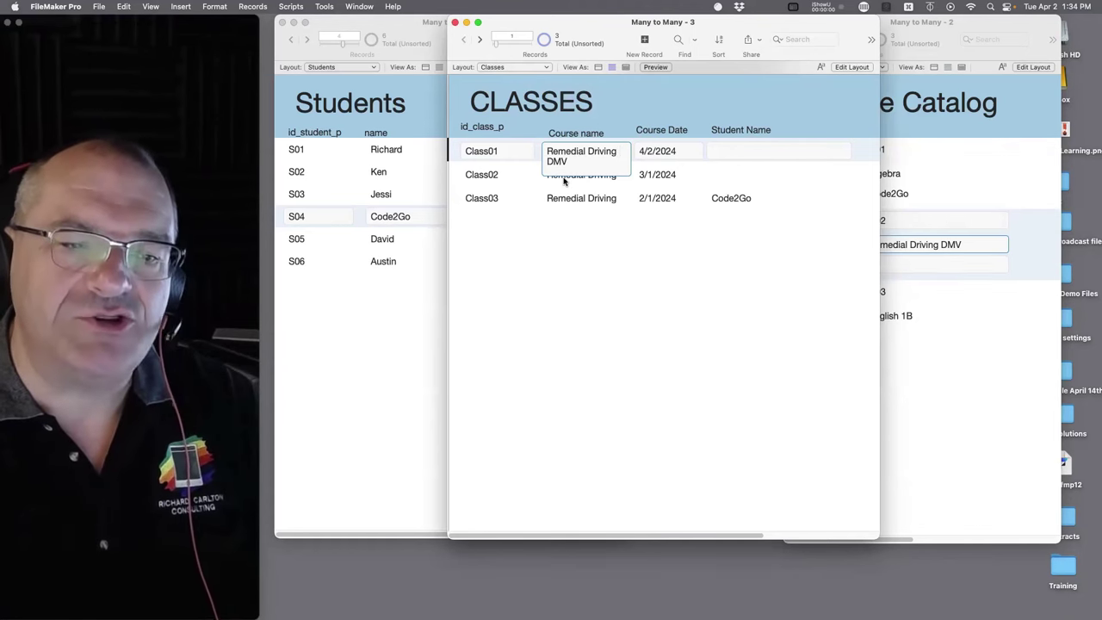
{"action": "left_click", "coordinate": [872, 280]}
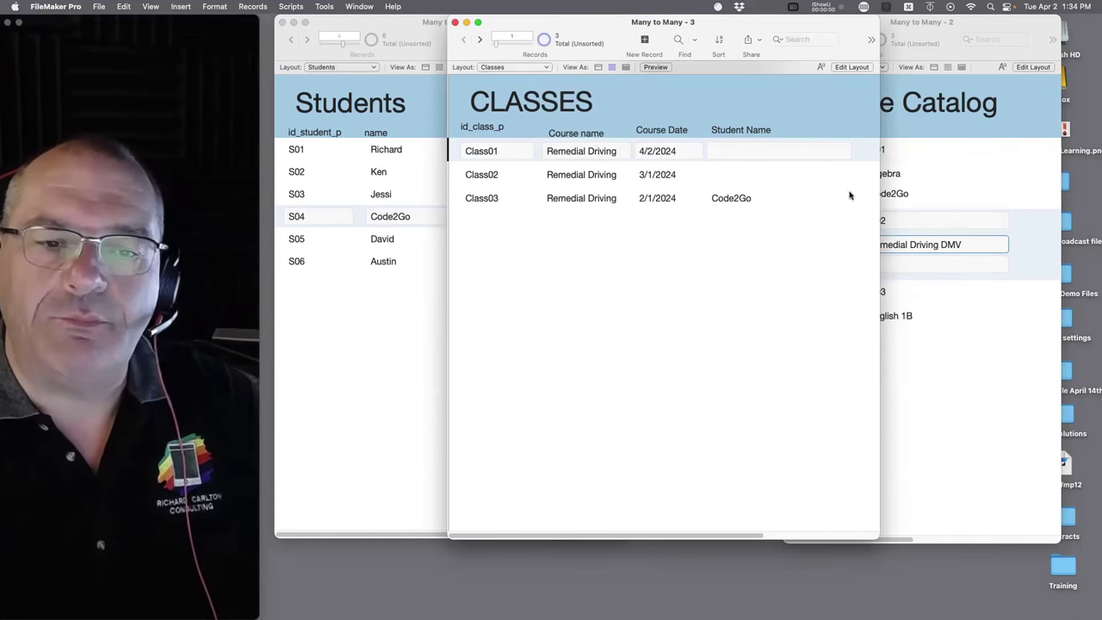
{"action": "left_click", "coordinate": [953, 173]}
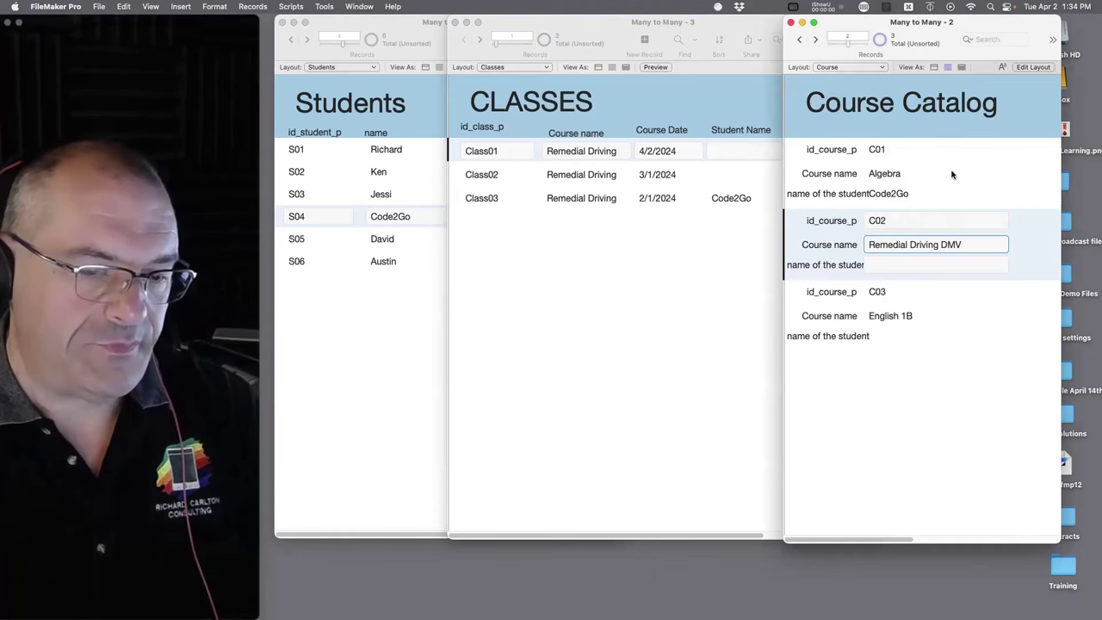
- In the relationships graph, move Registration far away from the other tables and arrange Students, Classes and Course in one row, with Classes in the middle
{"action": "key", "text": "super+shift+d"}
{"action": "left_click", "coordinate": [765, 170]}
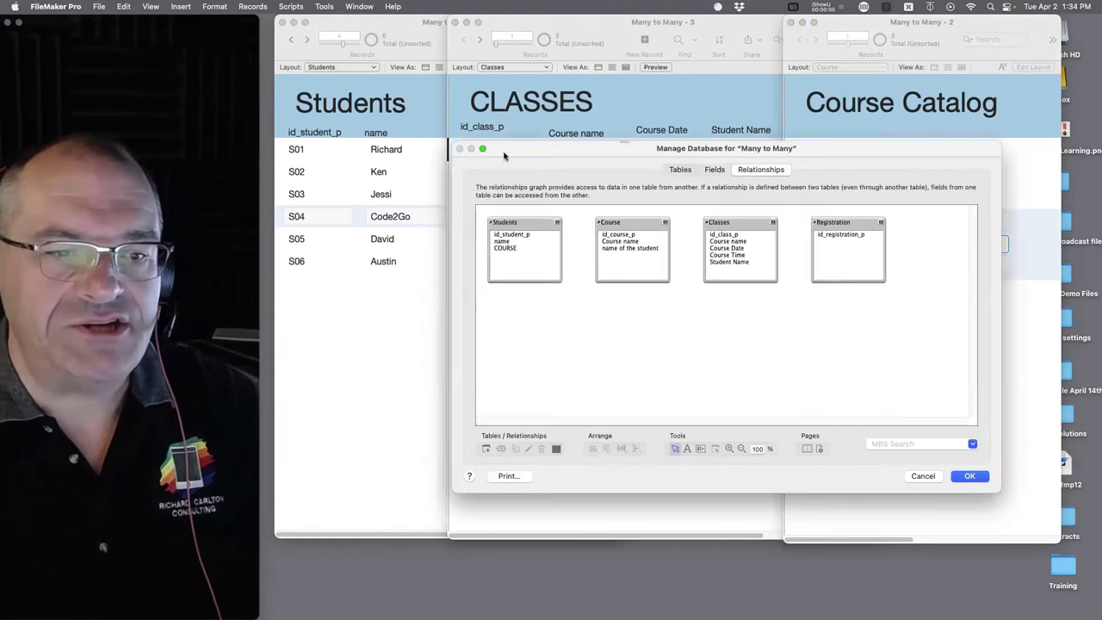
{"action": "left_click_drag", "start_coordinate": [849, 226], "coordinate": [952, 431]}
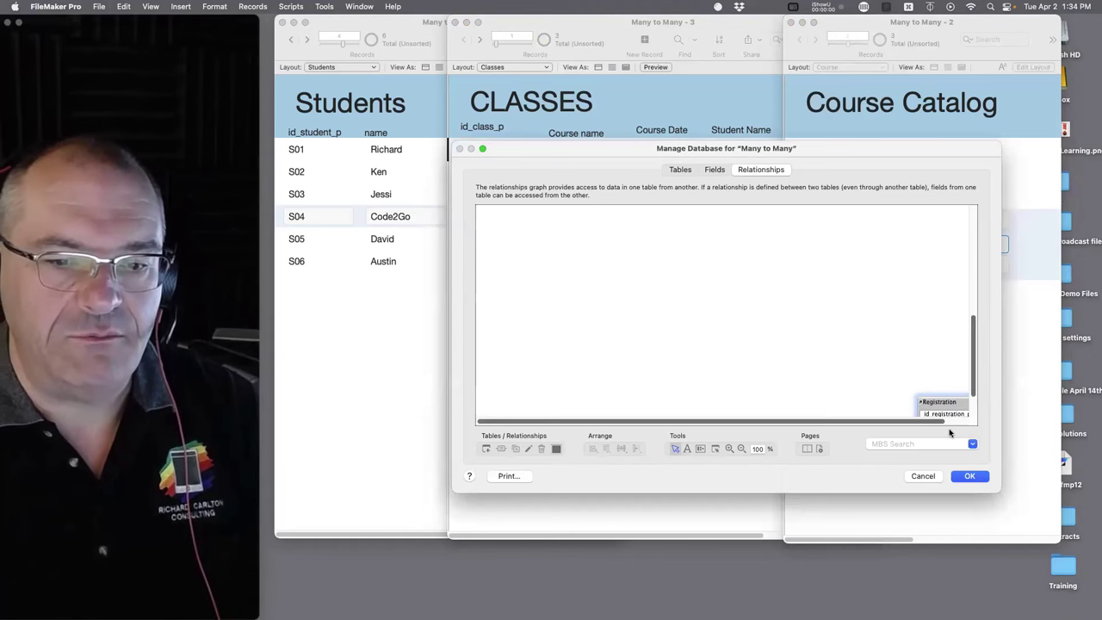
{"action": "scroll", "coordinate": [764, 308], "scroll_direction": "up", "scroll_amount": 5}
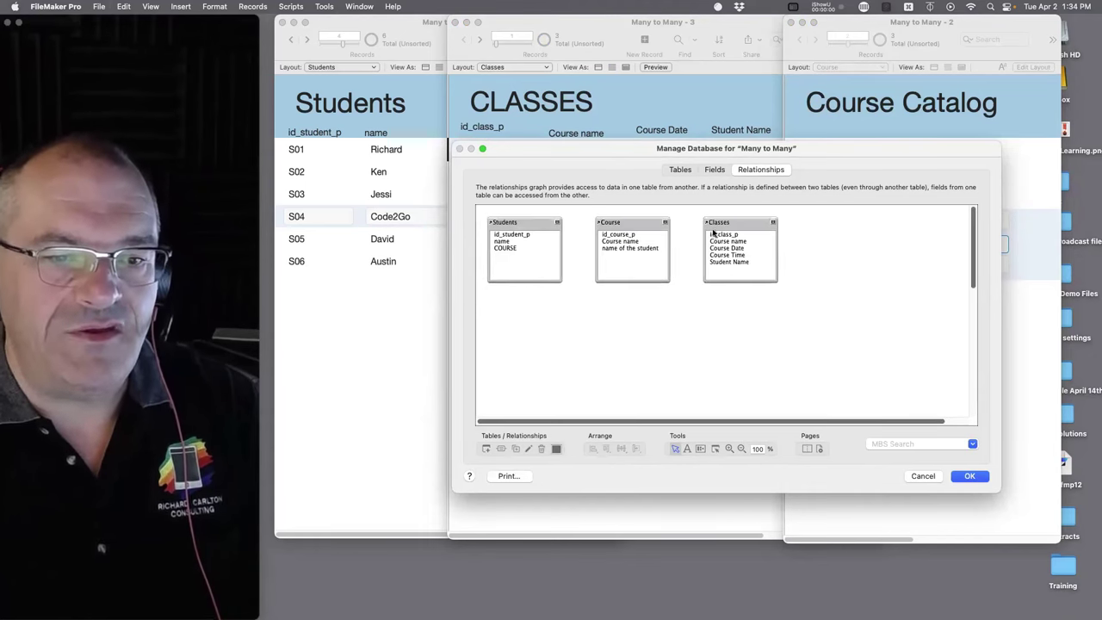
{"action": "left_click_drag", "start_coordinate": [639, 223], "coordinate": [836, 224]}
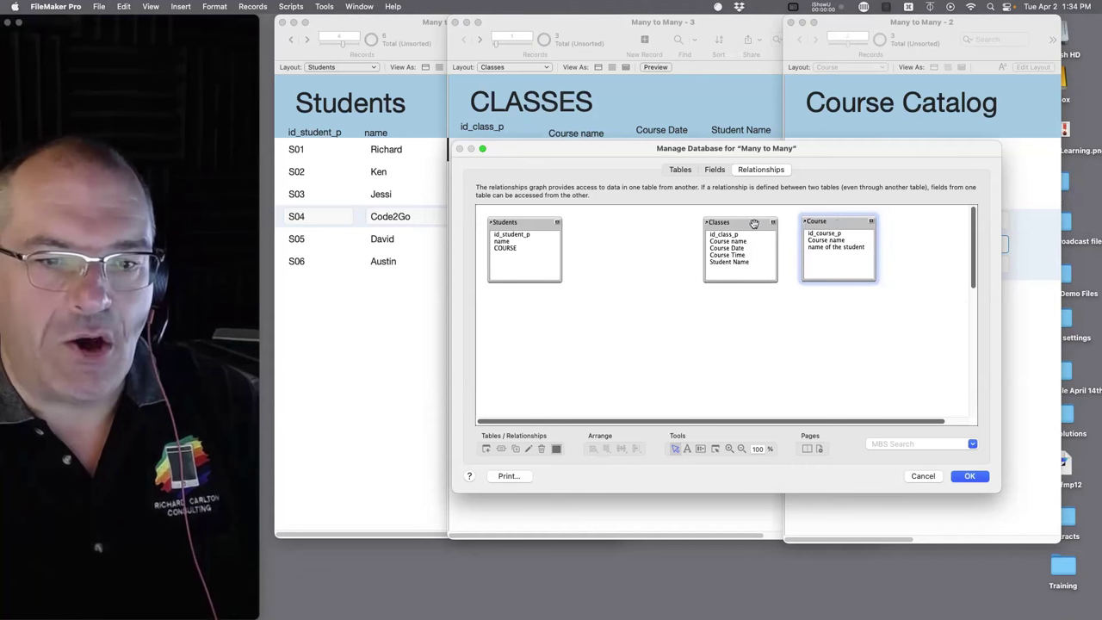
{"action": "left_click_drag", "start_coordinate": [754, 224], "coordinate": [654, 225]}
{"action": "left_click_drag", "start_coordinate": [835, 225], "coordinate": [764, 228]}
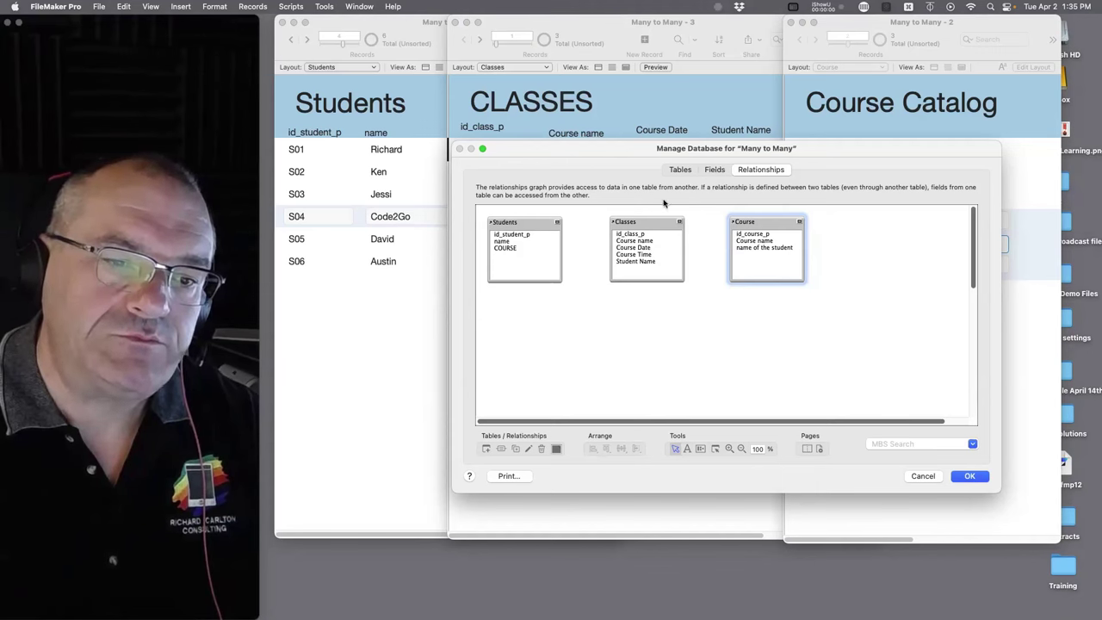
- Create a text field named id_course_f in the Classes table and return to the relationships graph
{"action": "left_click", "coordinate": [715, 170]}
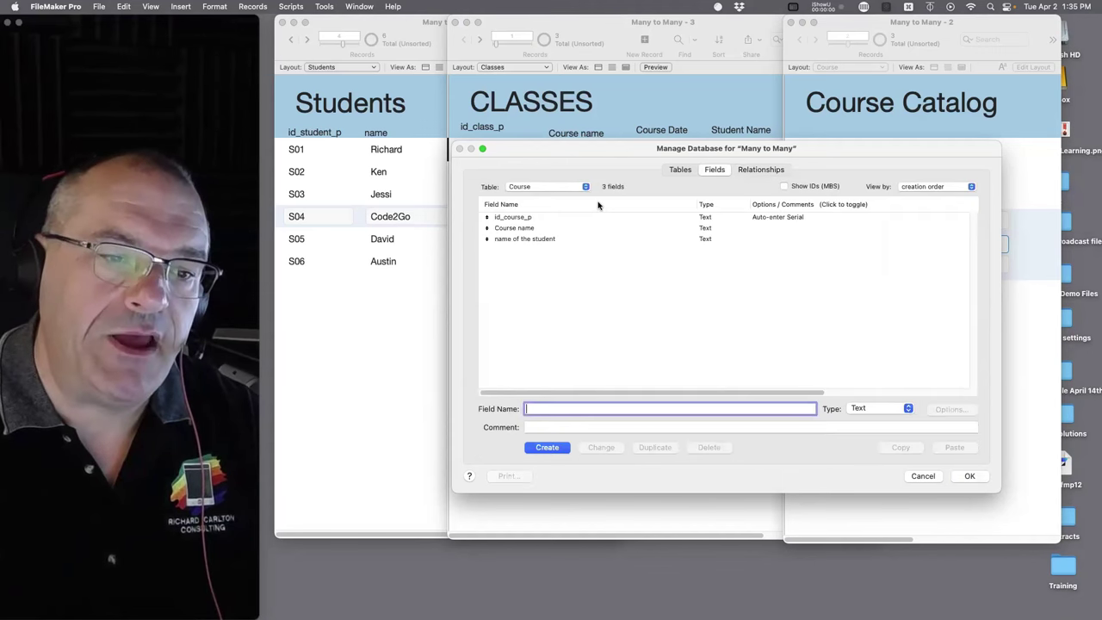
{"action": "left_click", "coordinate": [532, 186]}
{"action": "left_click", "coordinate": [534, 177]}
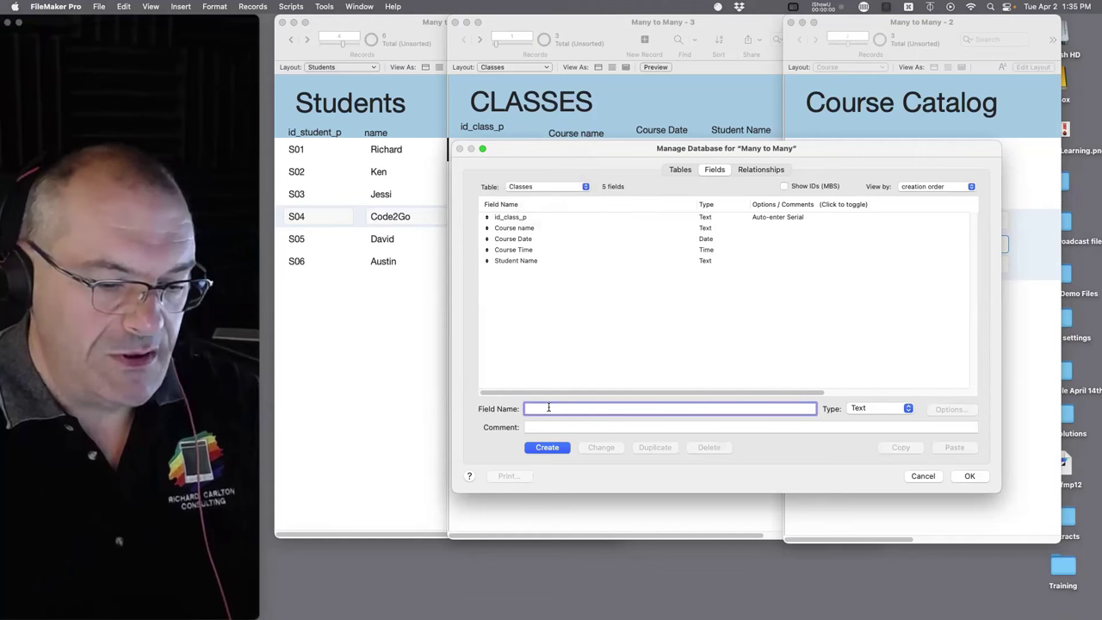
{"action": "type", "text": "id_cour"}
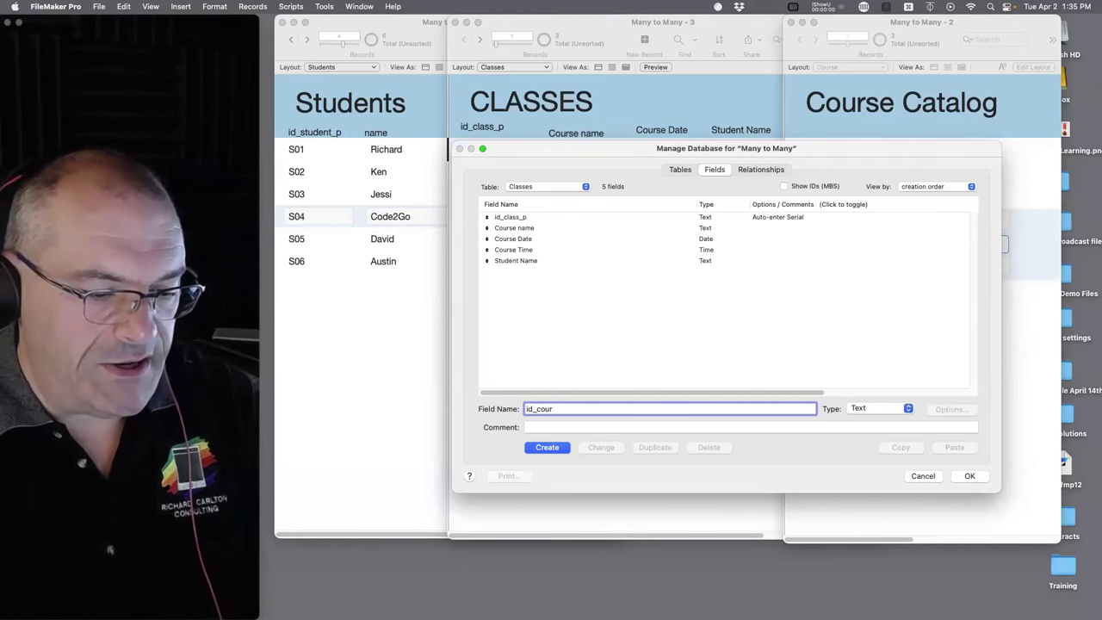
{"action": "type", "text": "se_f"}
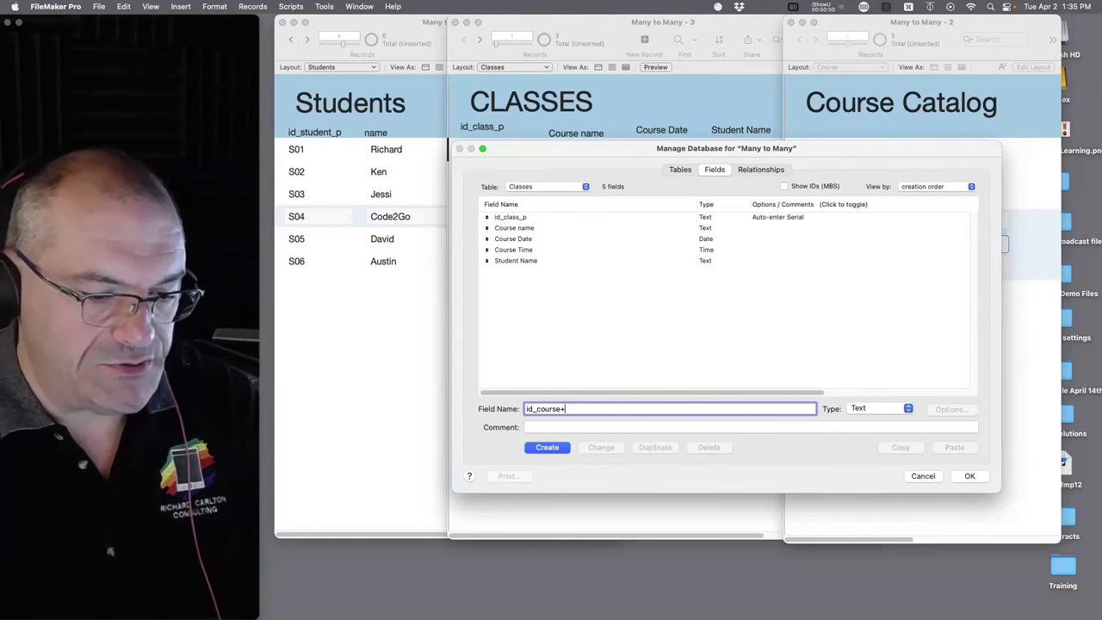
{"action": "key", "text": "BackSpace"}
{"action": "key", "text": "BackSpace"}
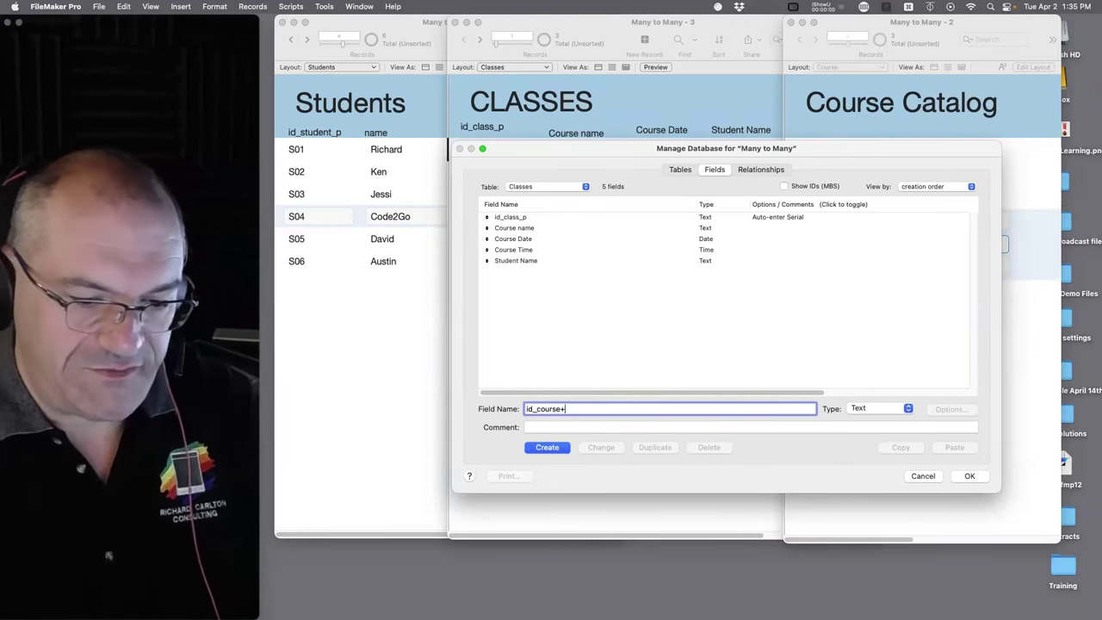
{"action": "type", "text": "_f"}
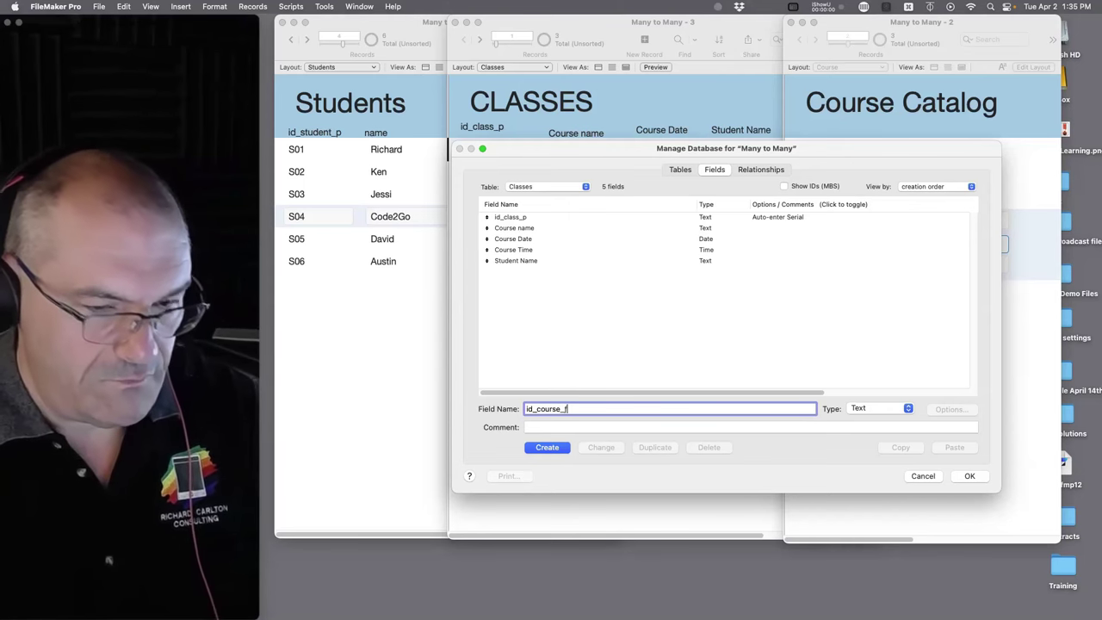
{"action": "left_click", "coordinate": [559, 448]}
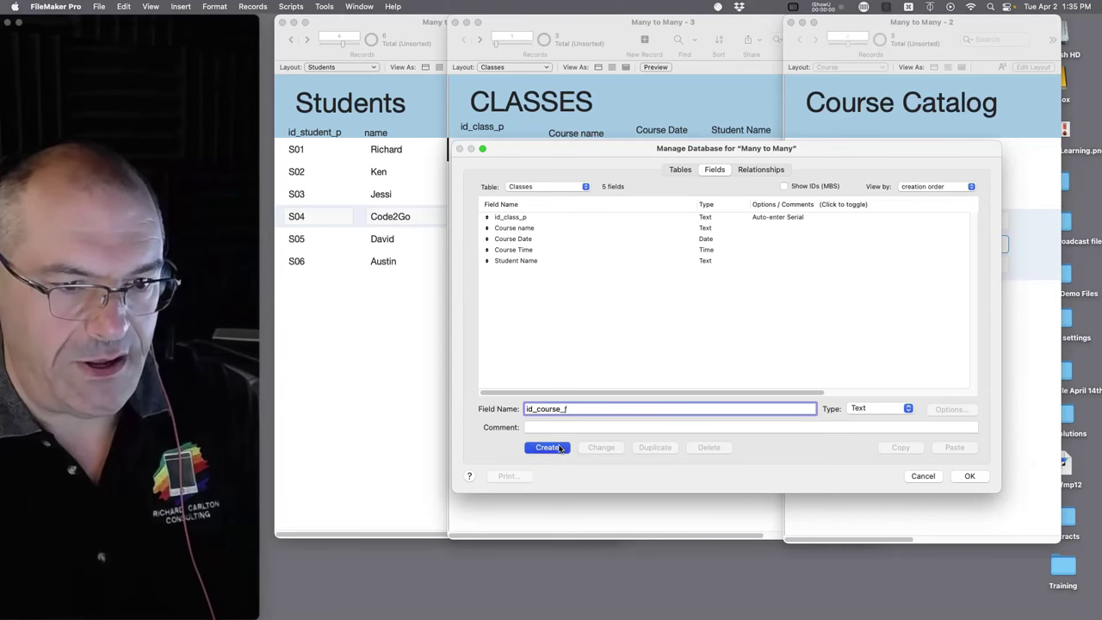
{"action": "left_click", "coordinate": [762, 171]}
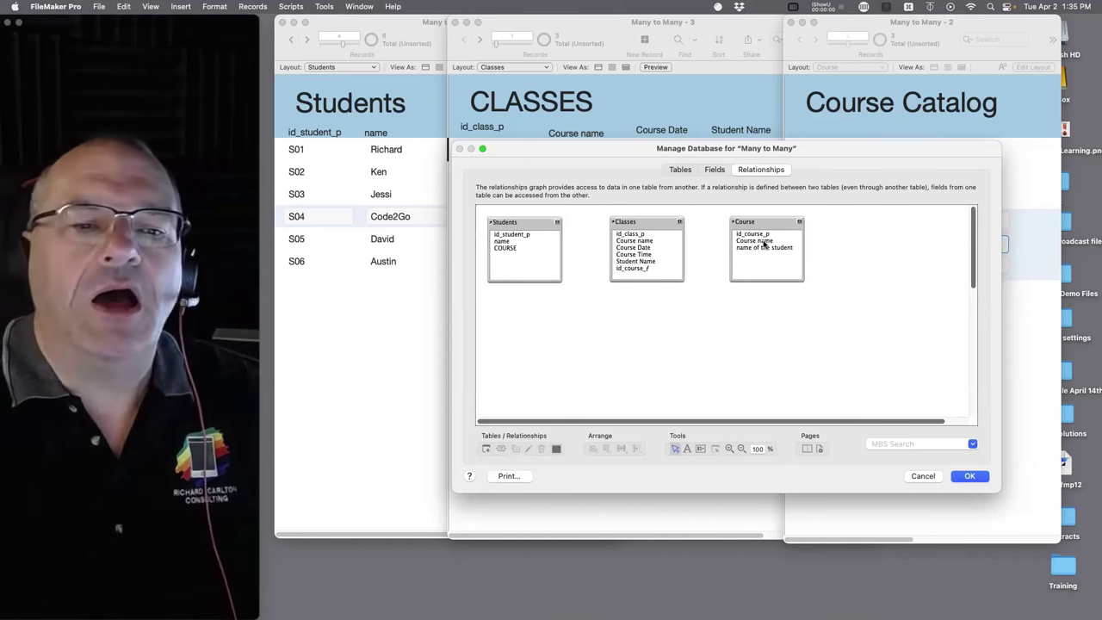
- Relate the Course table's id_course_p field to the Classes table's id_course_f field in the relationships graph
{"action": "left_click_drag", "start_coordinate": [832, 152], "coordinate": [838, 279]}
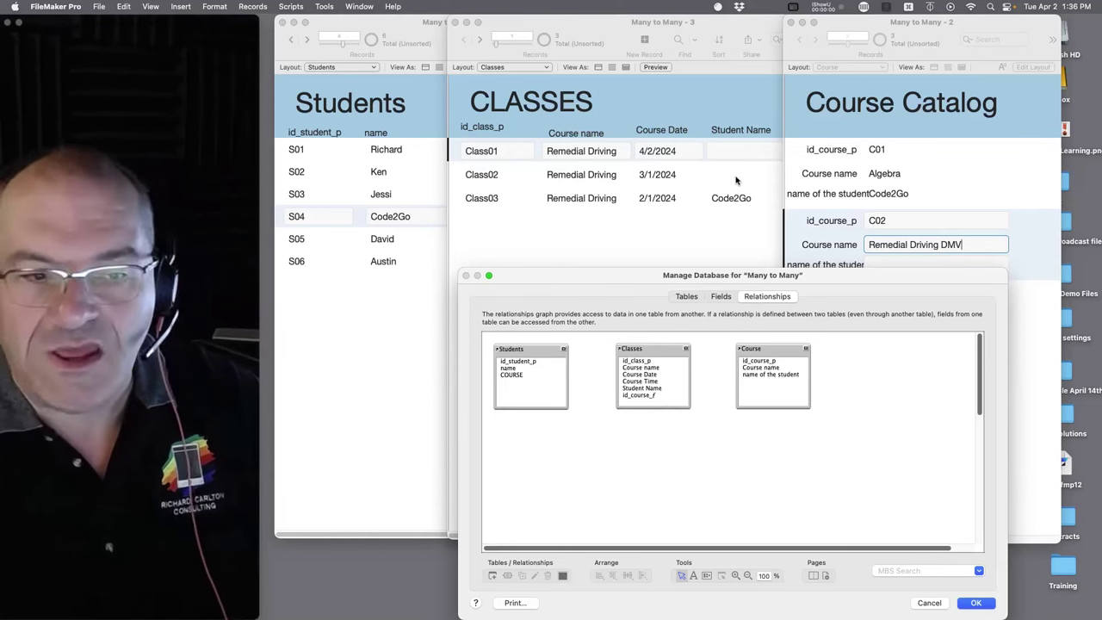
{"action": "left_click_drag", "start_coordinate": [762, 364], "coordinate": [653, 405]}
{"action": "left_click", "coordinate": [714, 435]}
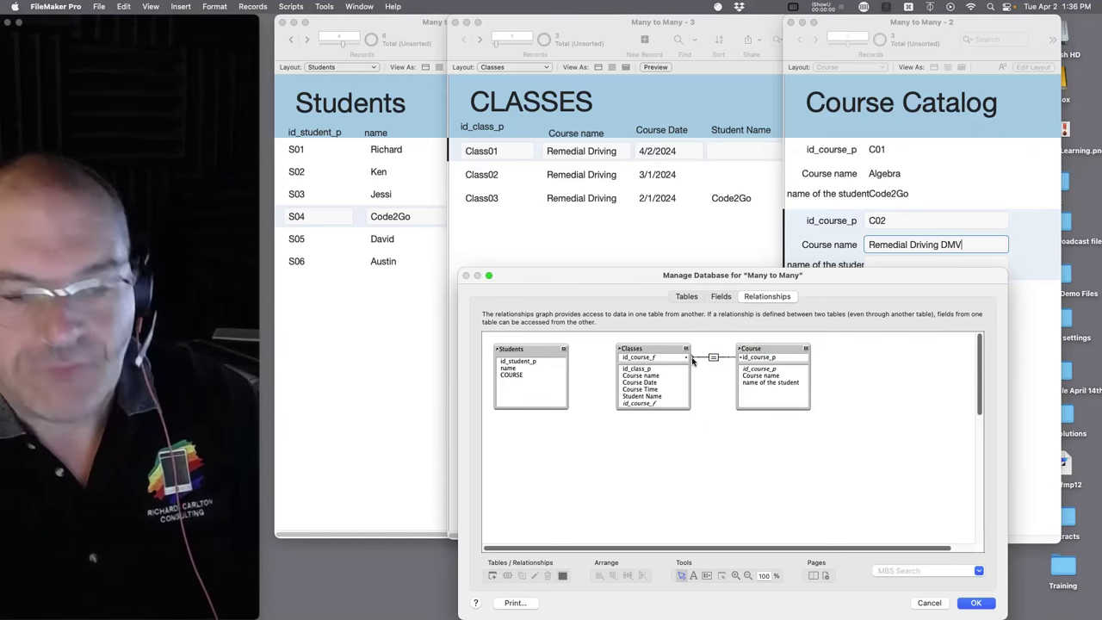
- Examine the relationship line between Classes and Course up close and save the database changes
{"action": "left_click_drag", "start_coordinate": [751, 276], "coordinate": [724, 129]}
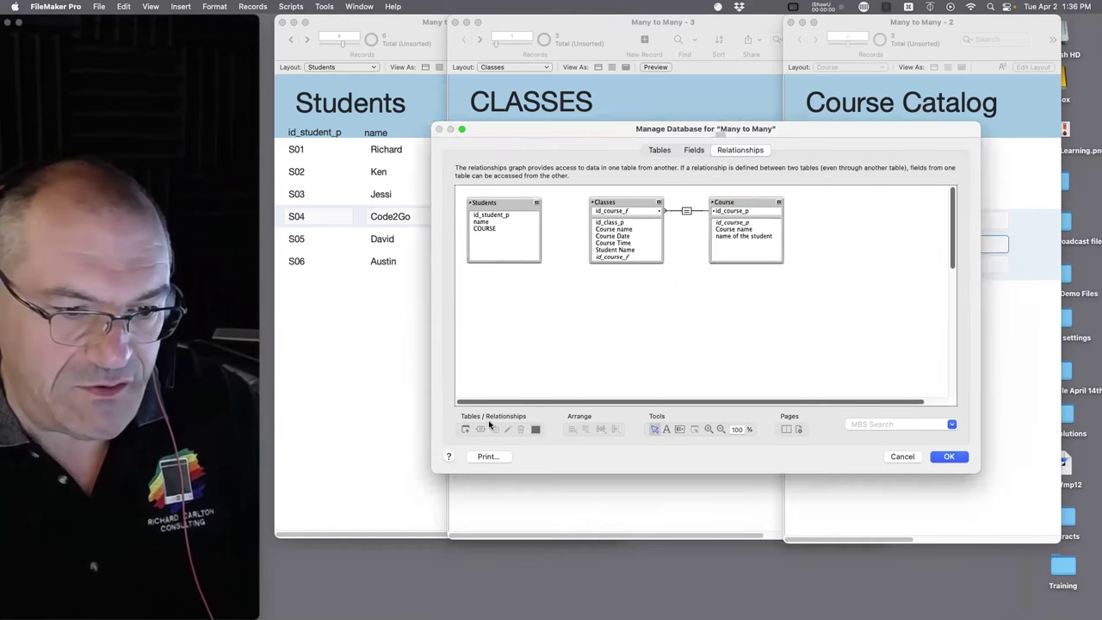
{"action": "left_click", "coordinate": [709, 429]}
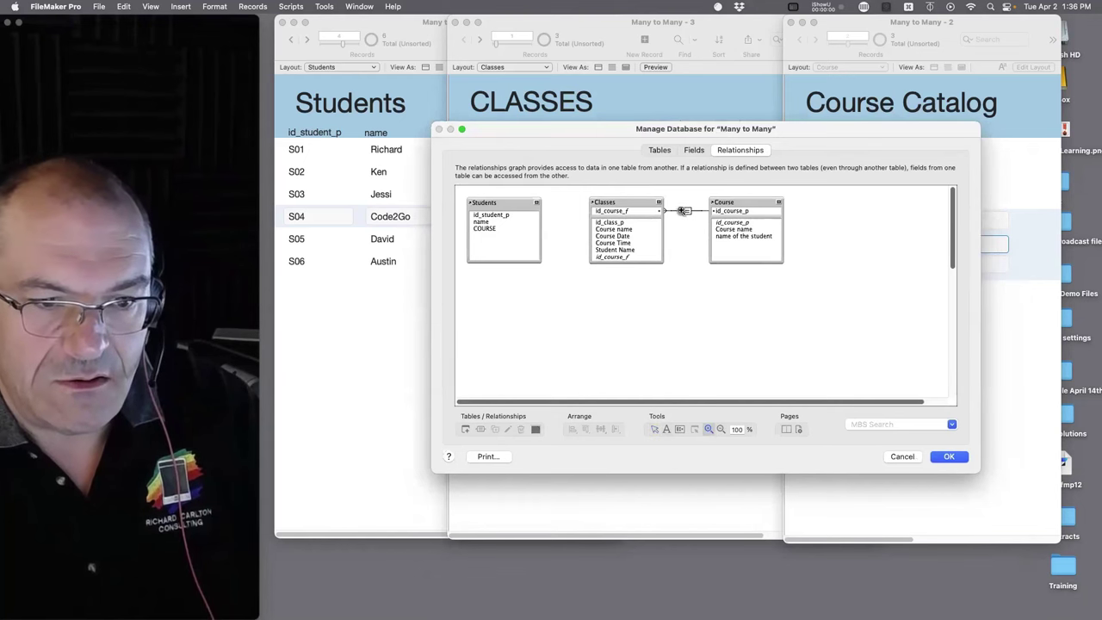
{"action": "left_click", "coordinate": [687, 211]}
{"action": "left_click", "coordinate": [687, 211]}
{"action": "left_click", "coordinate": [685, 210]}
{"action": "left_click", "coordinate": [682, 229]}
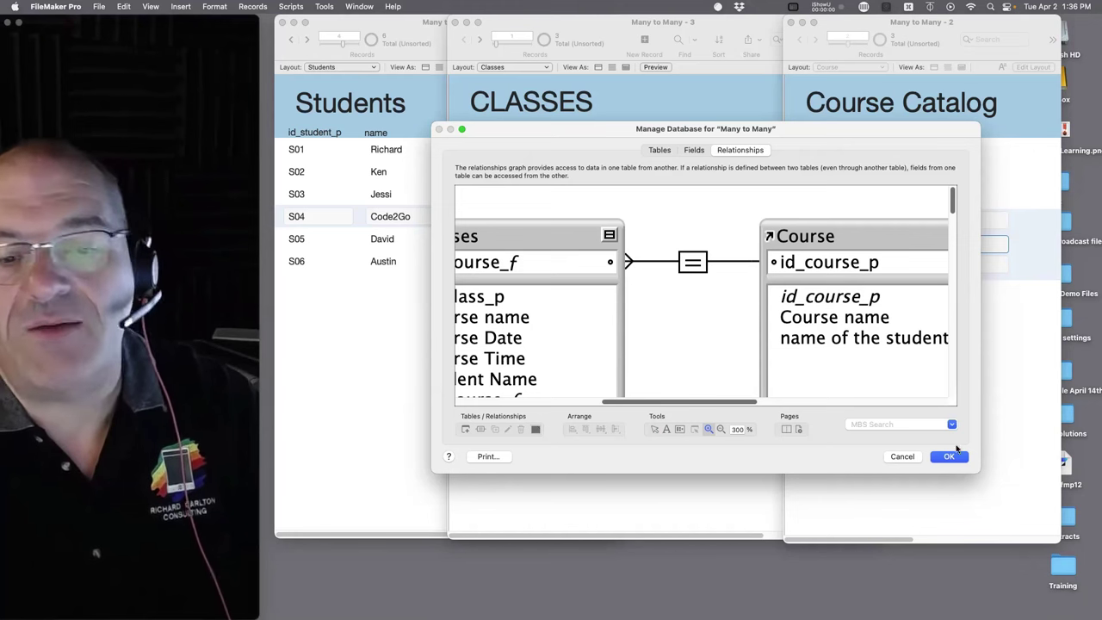
{"action": "left_click", "coordinate": [722, 429]}
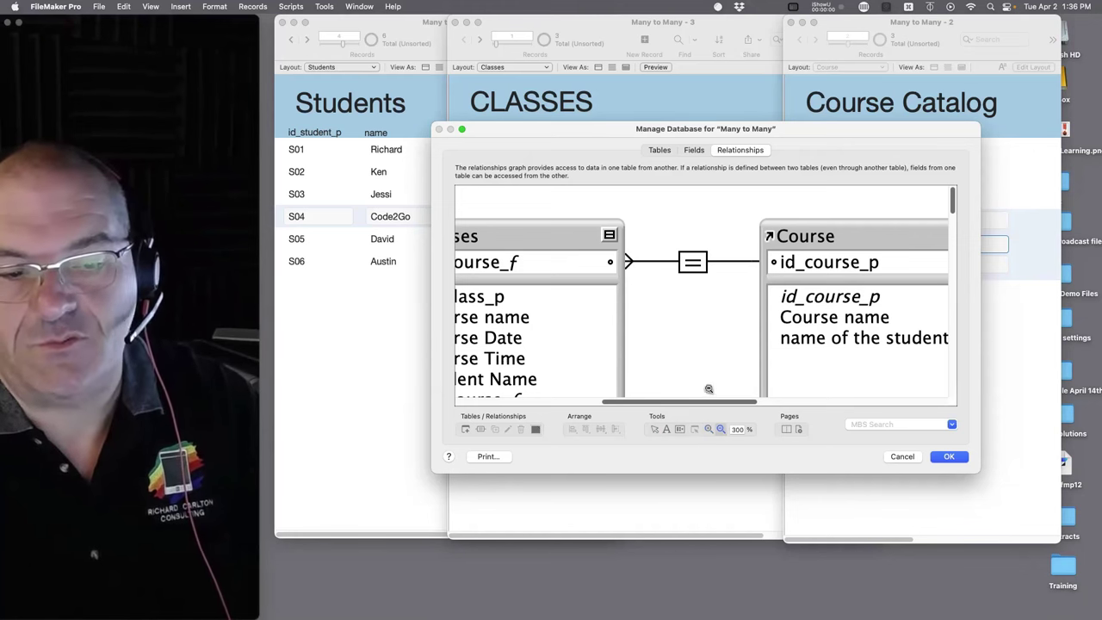
{"action": "left_click", "coordinate": [695, 312]}
{"action": "left_click", "coordinate": [695, 312]}
{"action": "left_click", "coordinate": [695, 312]}
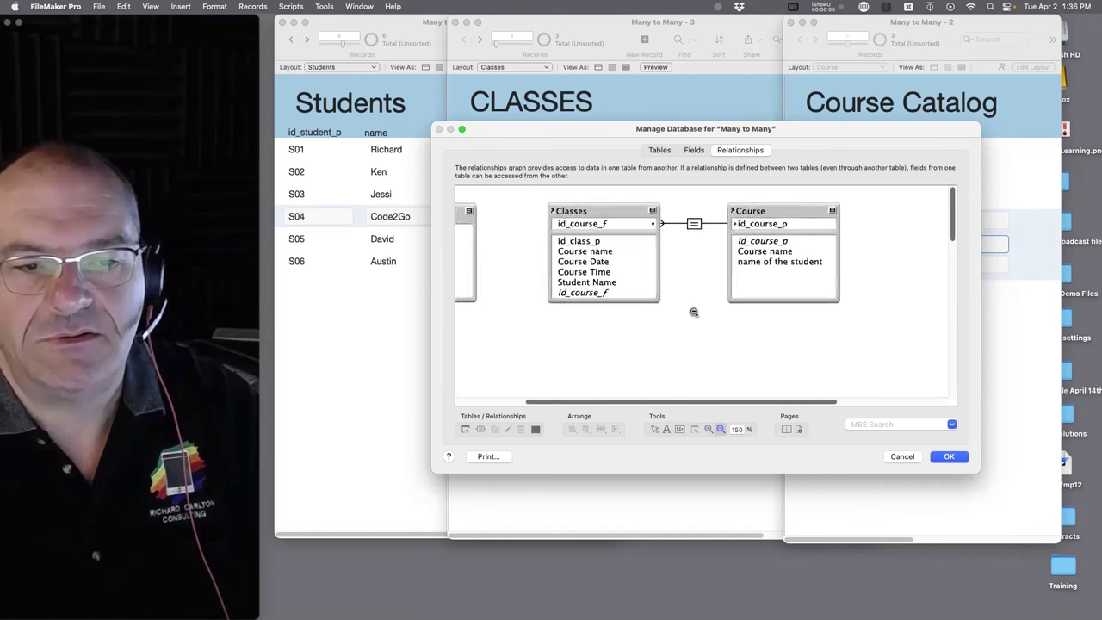
{"action": "left_click", "coordinate": [944, 458]}
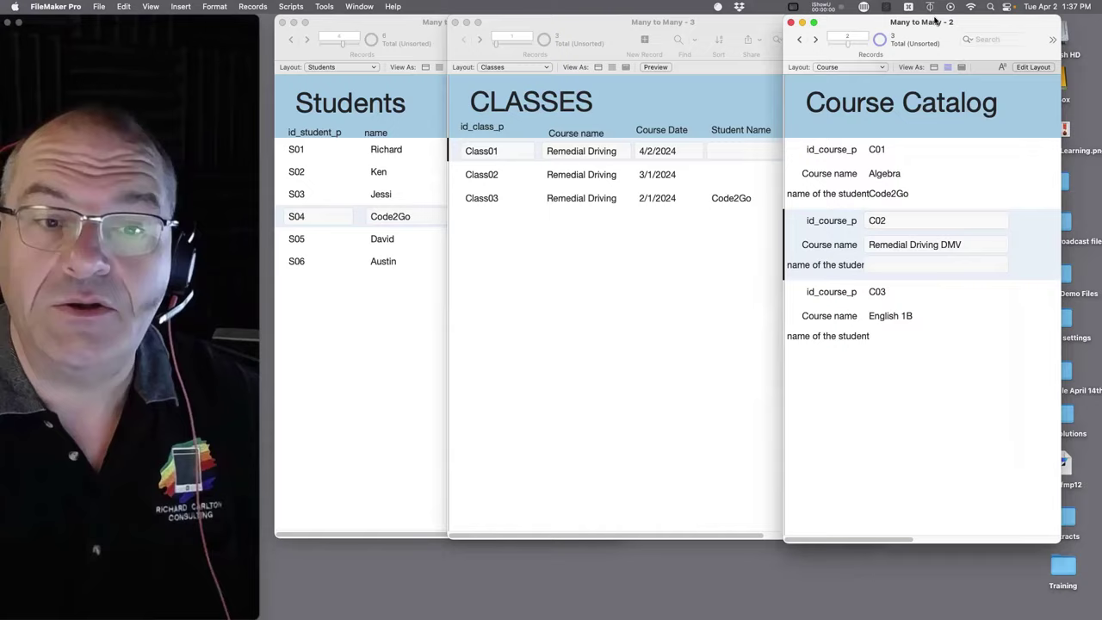
- Widen the Course Catalog window and draw a portal about 351 by 106 pt beside the course fields on its layout
{"action": "left_click_drag", "start_coordinate": [937, 22], "coordinate": [691, 21]}
{"action": "left_click_drag", "start_coordinate": [815, 541], "coordinate": [1072, 541]}
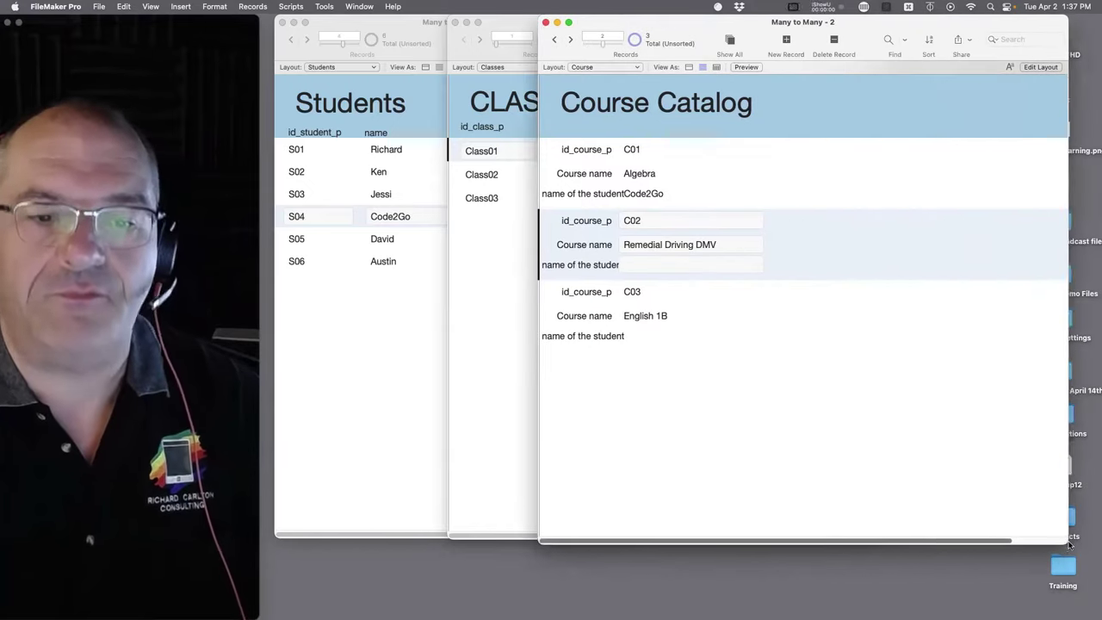
{"action": "key", "text": "super+l"}
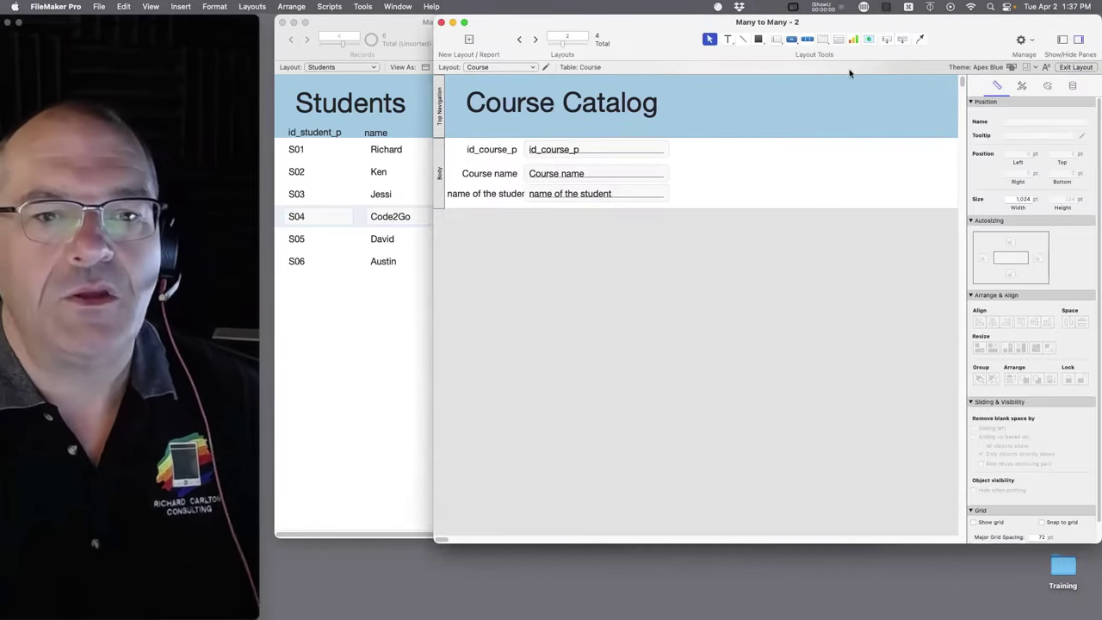
{"action": "left_click", "coordinate": [839, 40]}
{"action": "left_click_drag", "start_coordinate": [691, 143], "coordinate": [894, 204]}
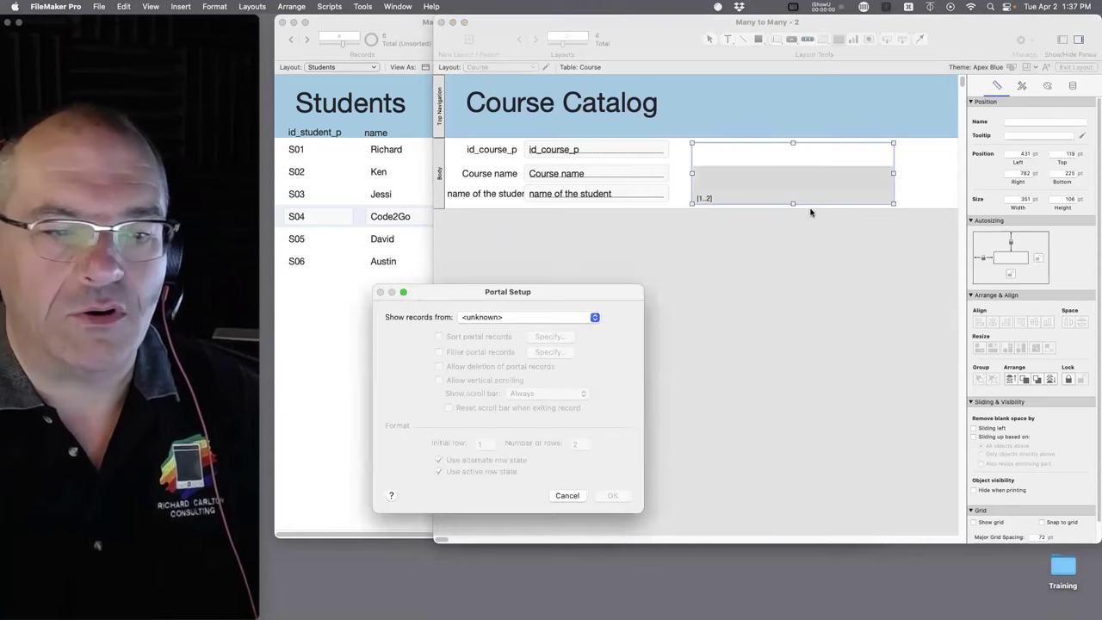
- Set the new portal to show records from the related Classes table
{"action": "left_click", "coordinate": [508, 316]}
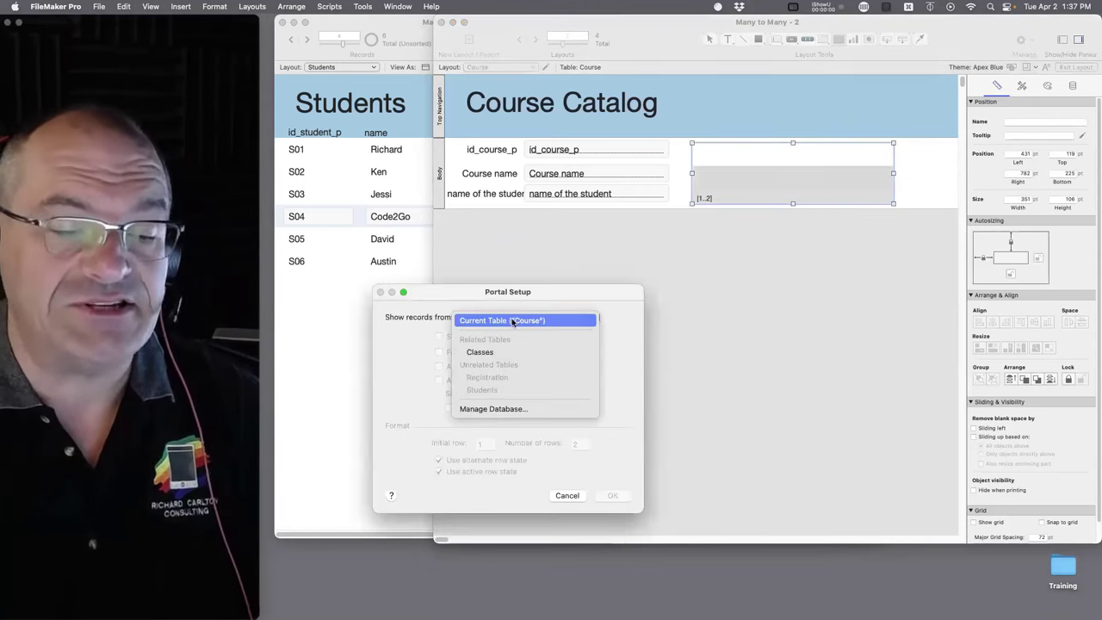
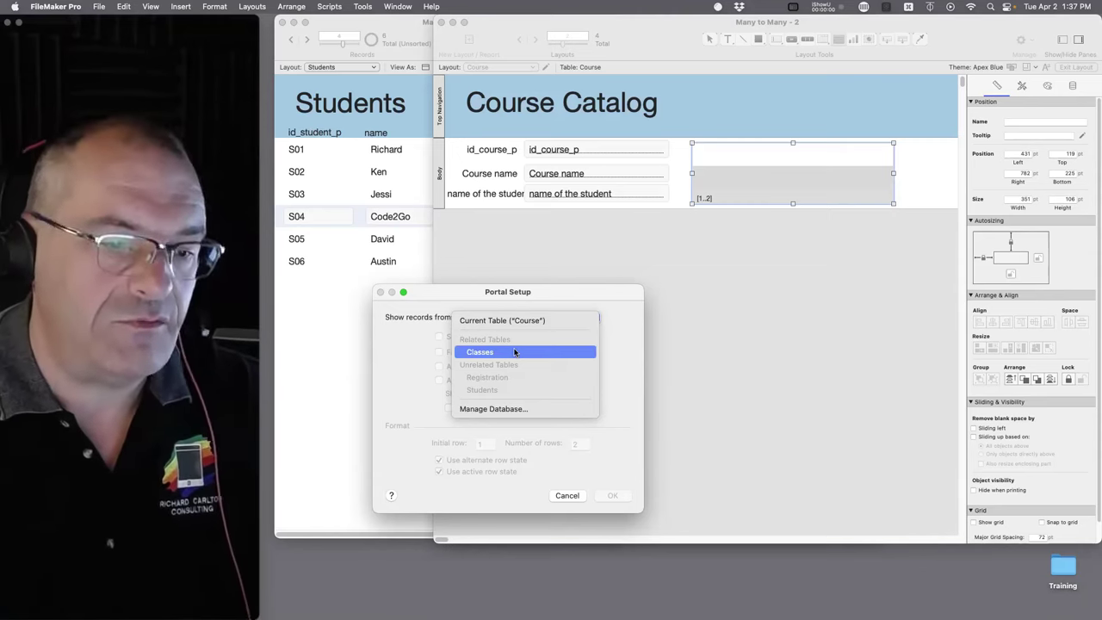
{"action": "left_click", "coordinate": [514, 352]}
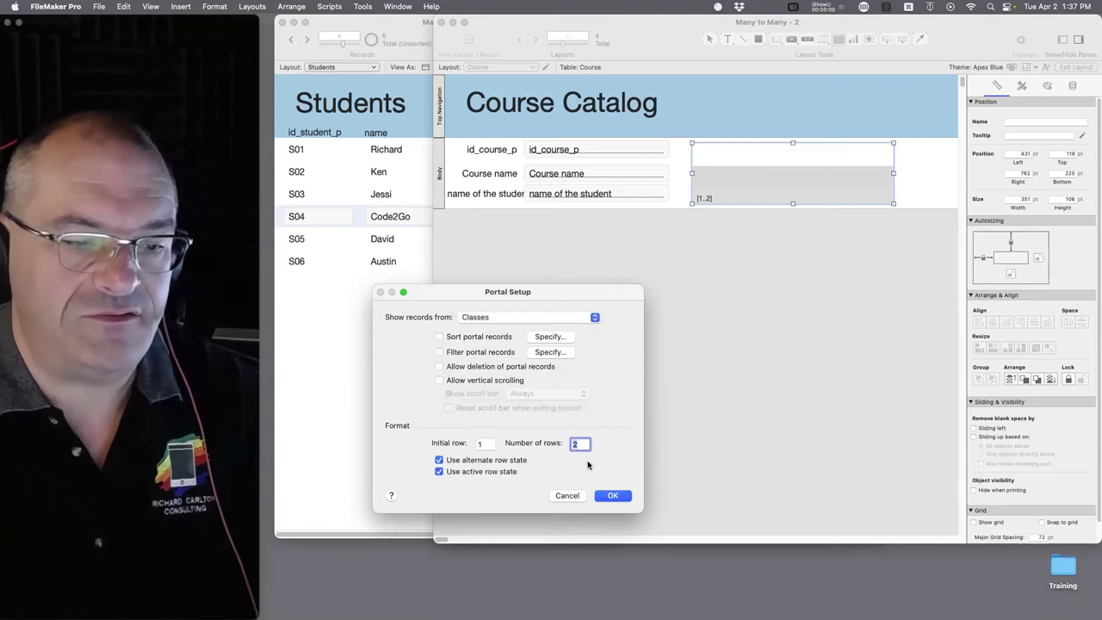
{"action": "left_click", "coordinate": [612, 495]}
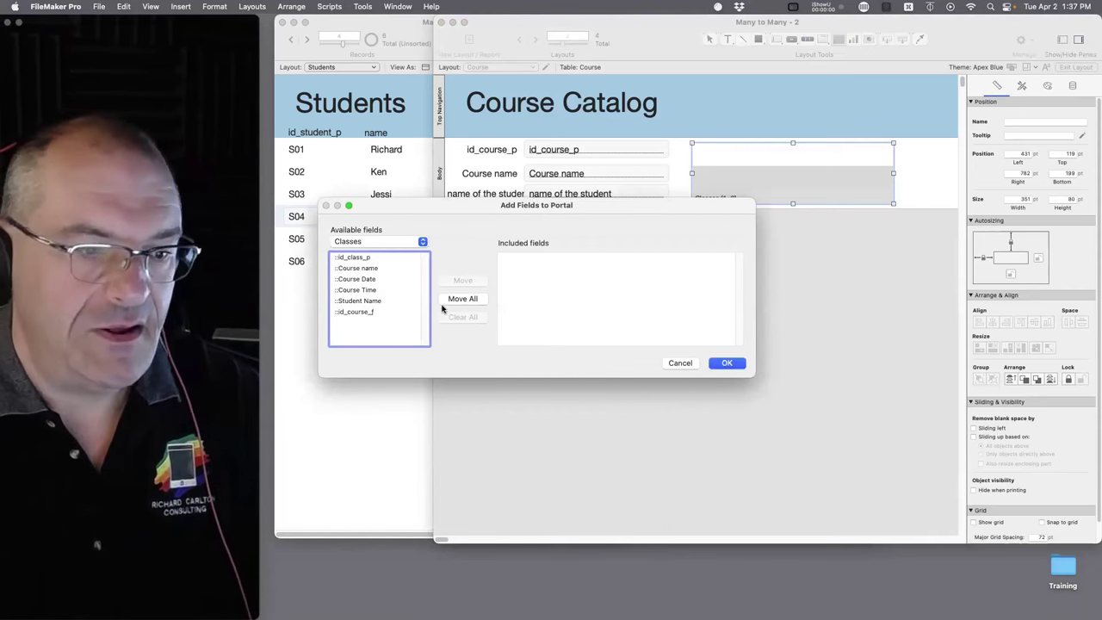
- Add the Classes fields Course name, Course Date and Course Time to the portal in that order
{"action": "double_click", "coordinate": [364, 282]}
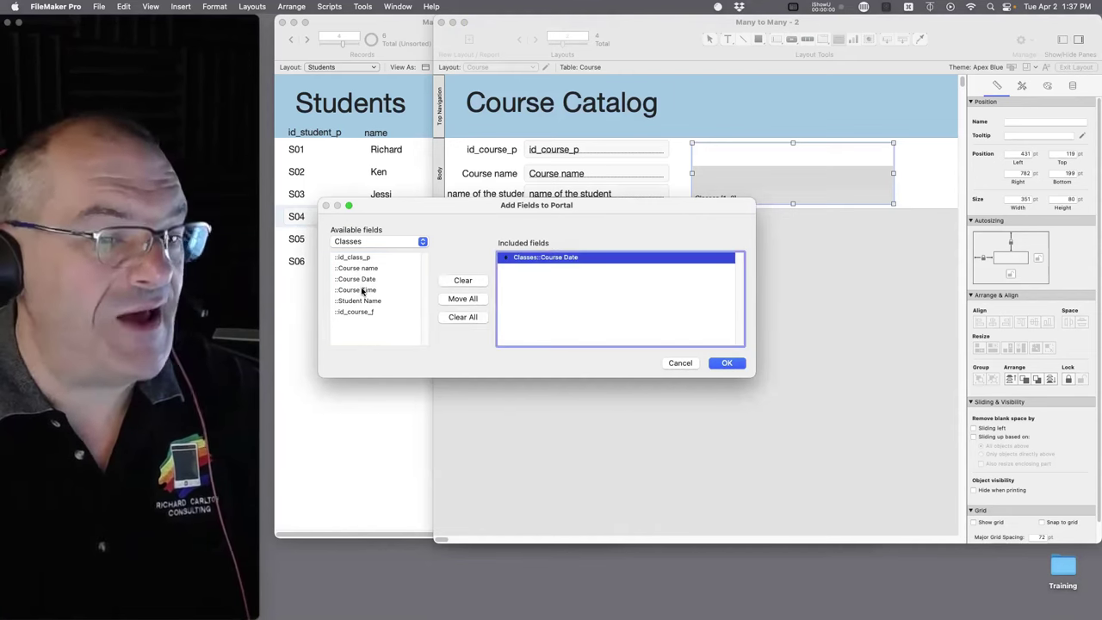
{"action": "double_click", "coordinate": [363, 290]}
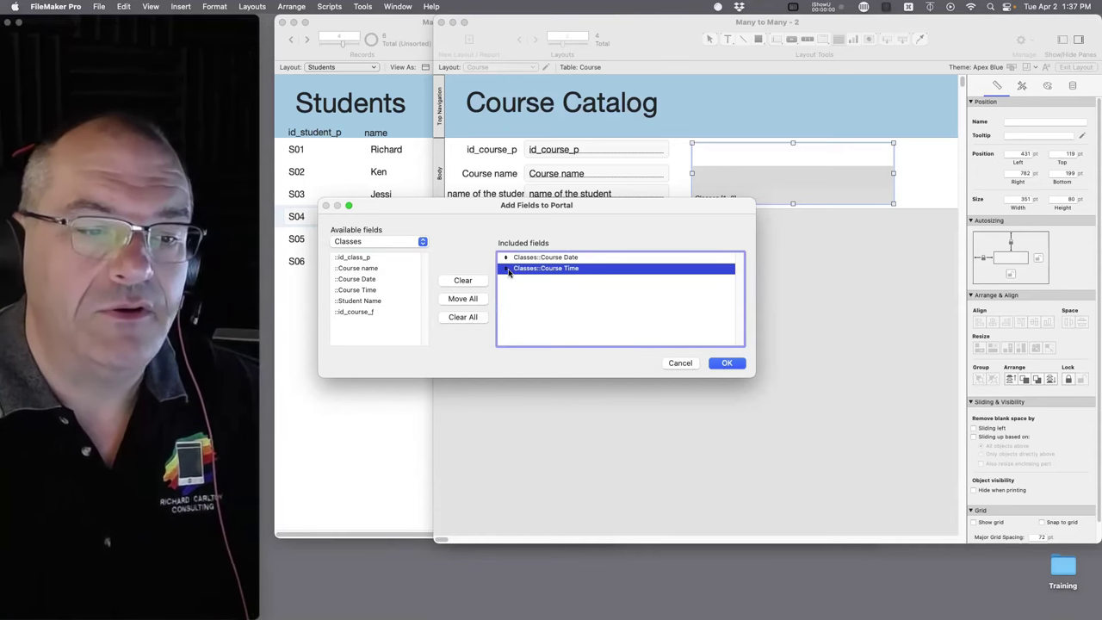
{"action": "left_click", "coordinate": [368, 269]}
{"action": "double_click", "coordinate": [369, 270]}
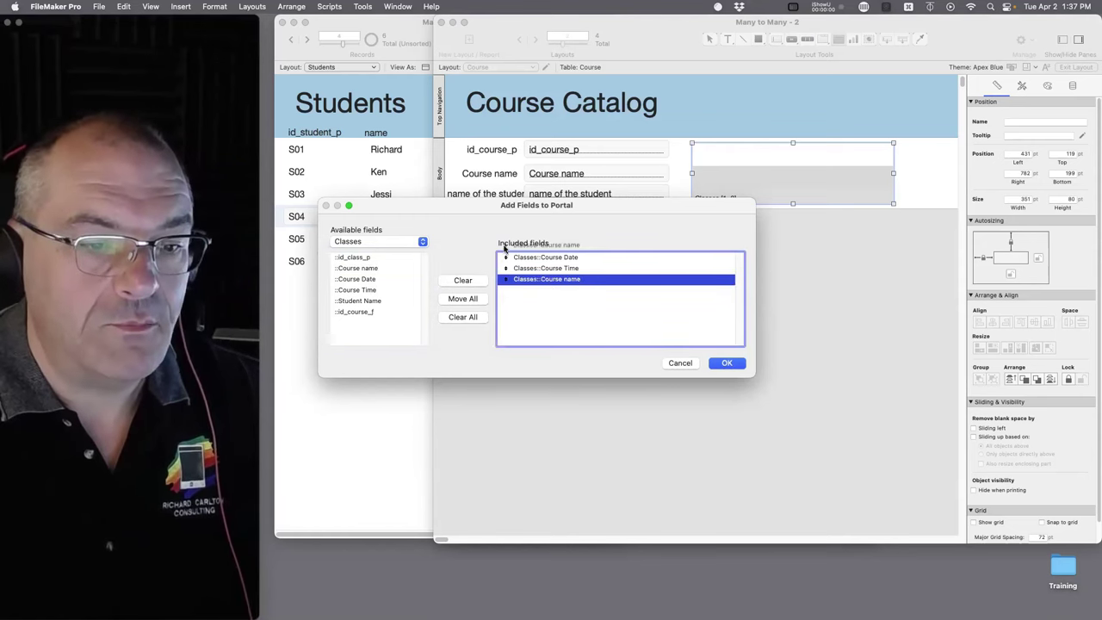
{"action": "left_click_drag", "start_coordinate": [505, 258], "coordinate": [505, 258]}
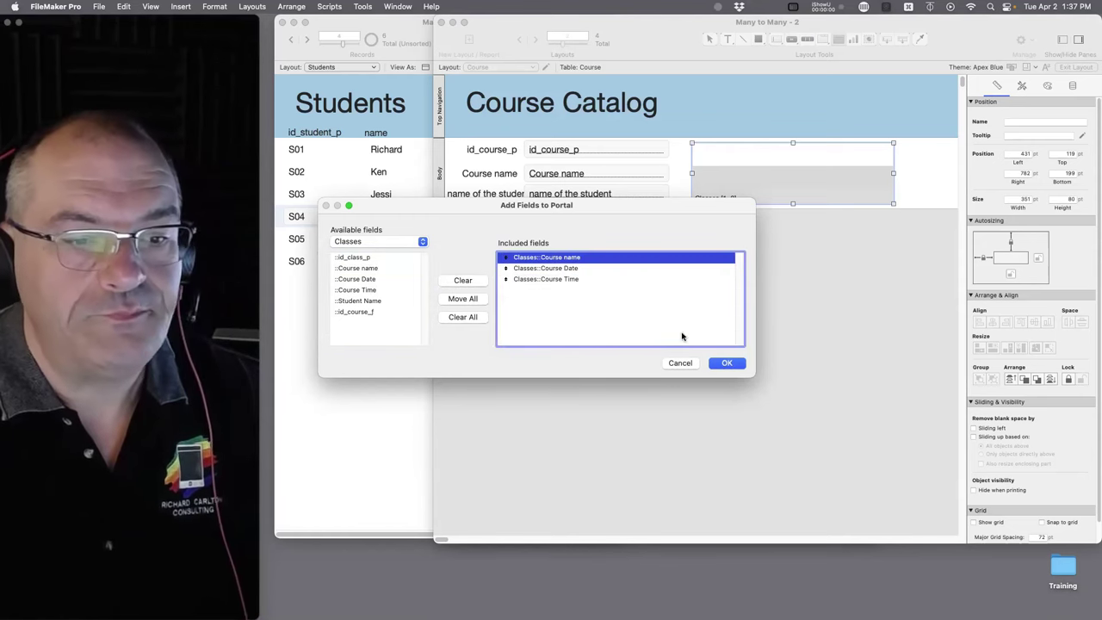
{"action": "left_click", "coordinate": [727, 365]}
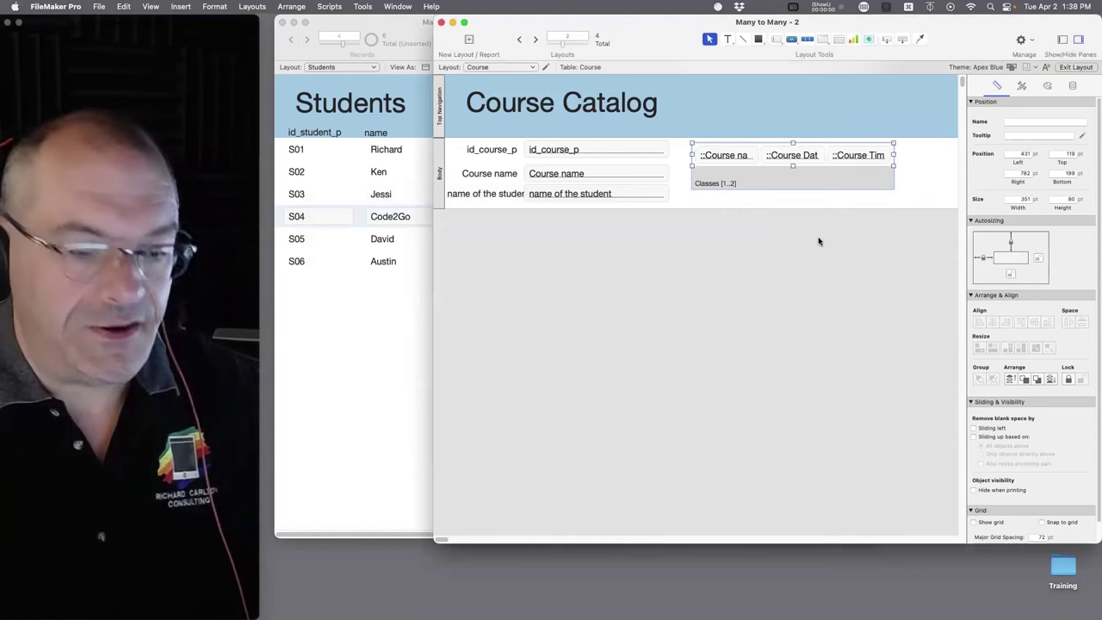
- View the Course Catalog records with the portal and widen the Classes window
{"action": "key", "text": "super+b"}
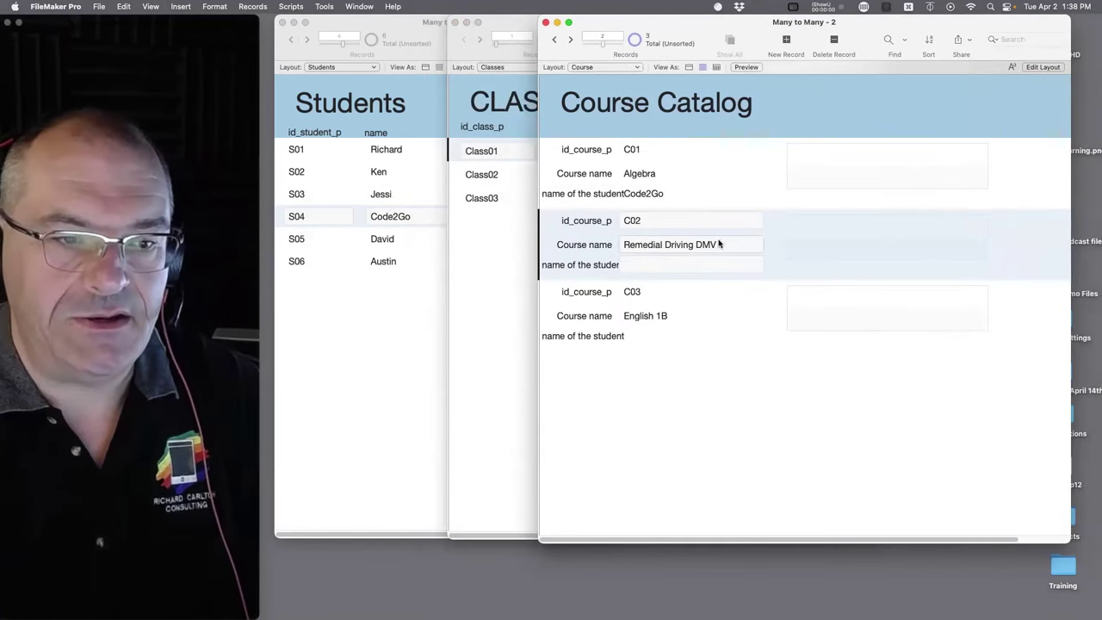
{"action": "left_click", "coordinate": [507, 258]}
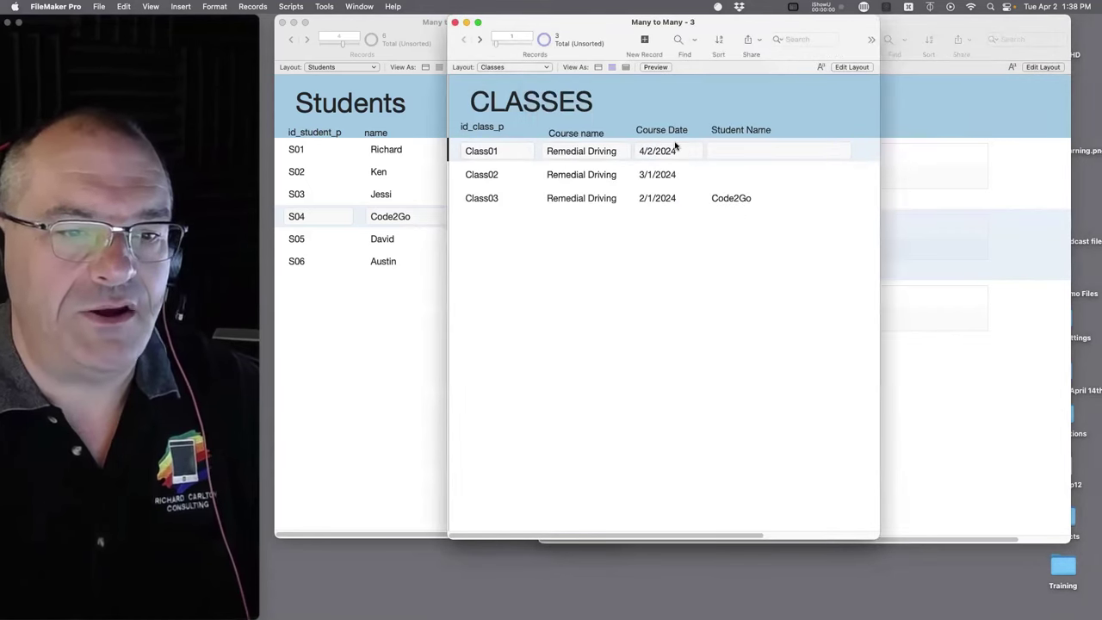
{"action": "left_click_drag", "start_coordinate": [871, 531], "coordinate": [964, 525]}
{"action": "left_click", "coordinate": [1019, 292]}
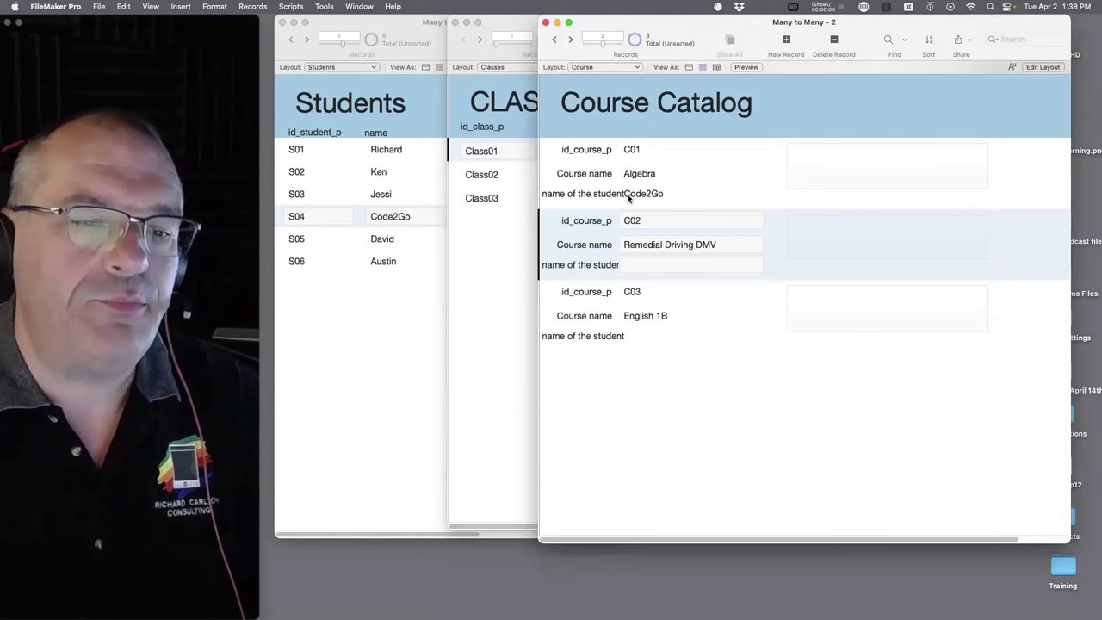
- Make the Course layout's body part taller, set the Classes portal to 3 rows, and return to the records
{"action": "key", "text": "super+l"}
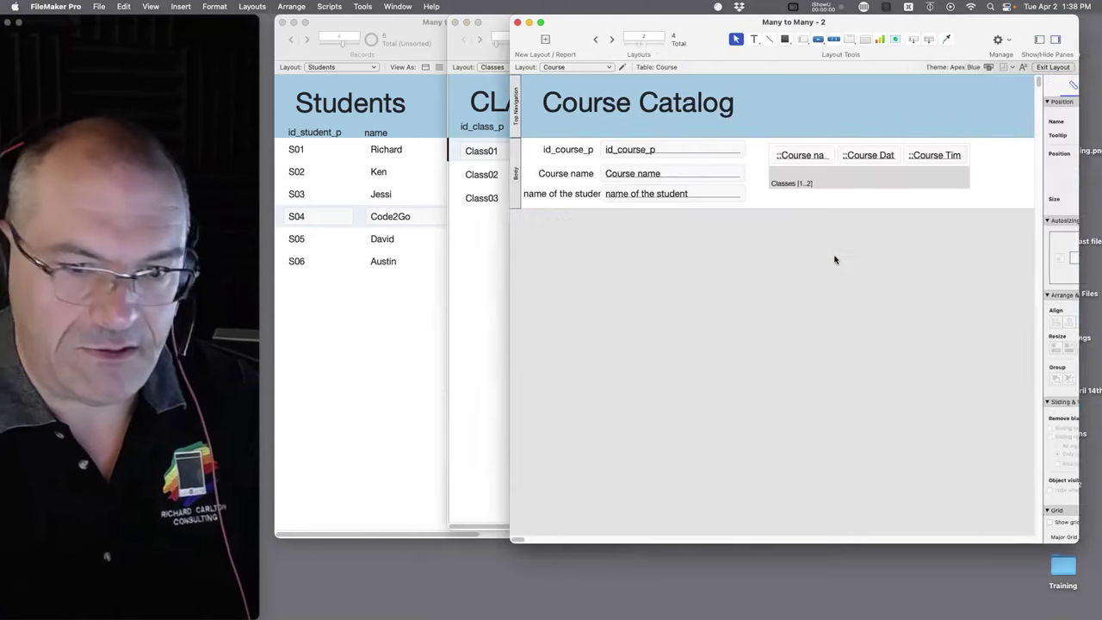
{"action": "left_click_drag", "start_coordinate": [781, 208], "coordinate": [784, 222]}
{"action": "double_click", "coordinate": [782, 170]}
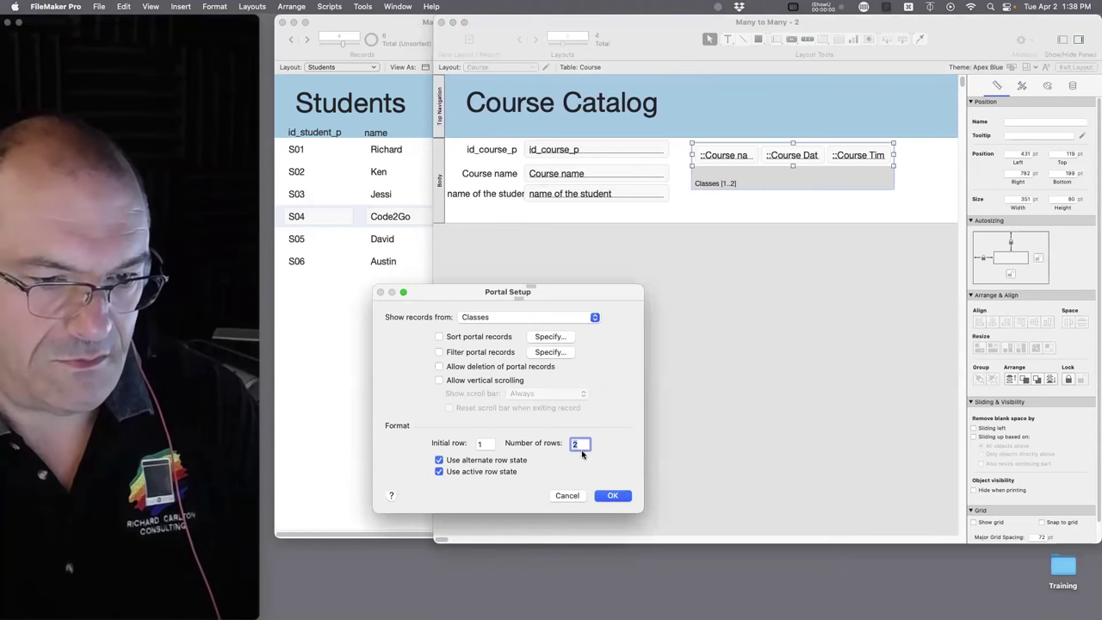
{"action": "type", "text": "3"}
{"action": "left_click", "coordinate": [613, 495]}
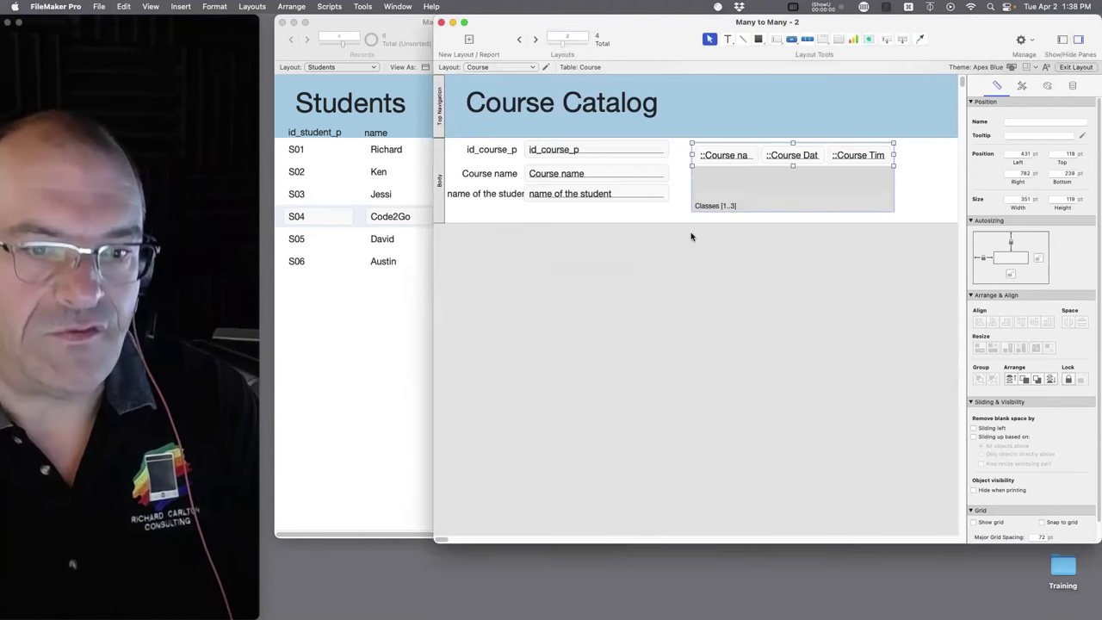
{"action": "key", "text": "super+b"}
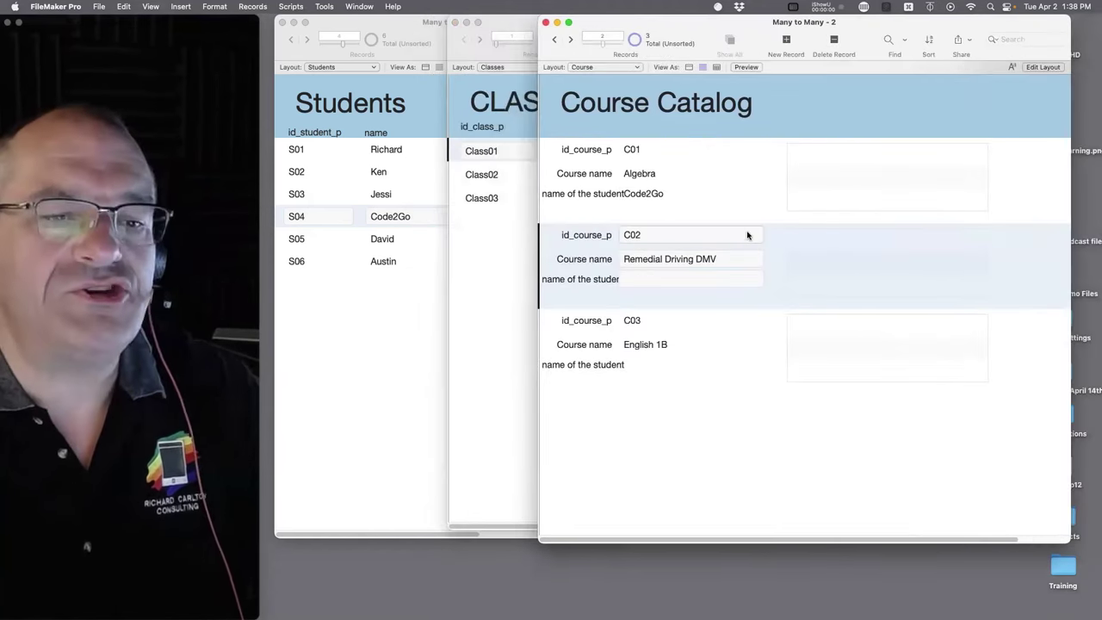
- On the Classes layout, align the Course name heading with the other headings and move the Student Name heading and field farther right
{"action": "left_click", "coordinate": [650, 242]}
{"action": "left_click", "coordinate": [470, 244]}
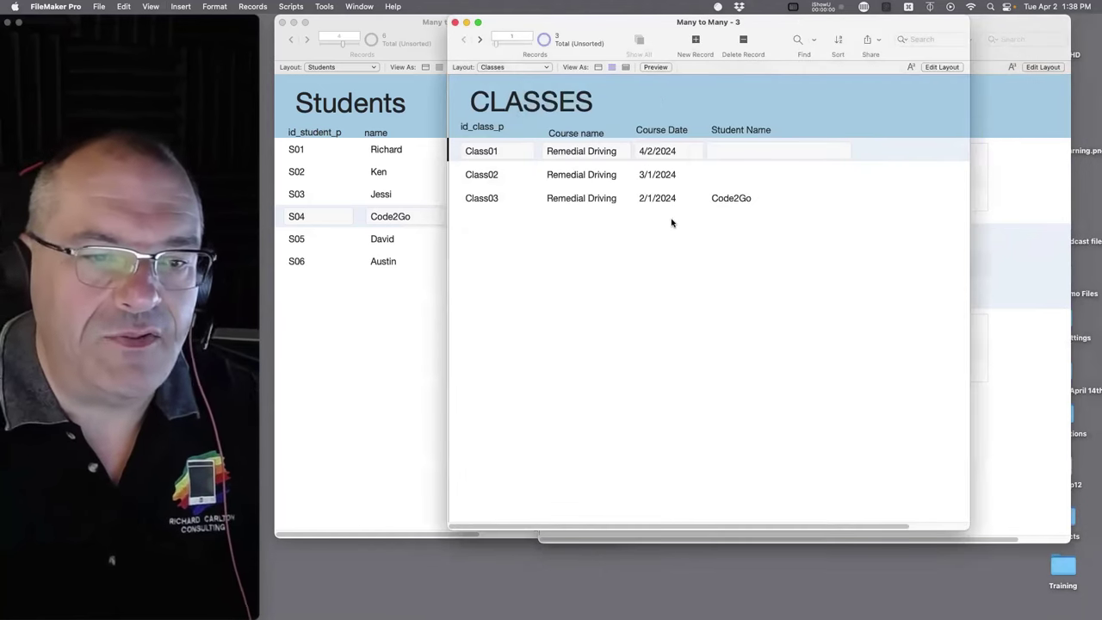
{"action": "key", "text": "super+l"}
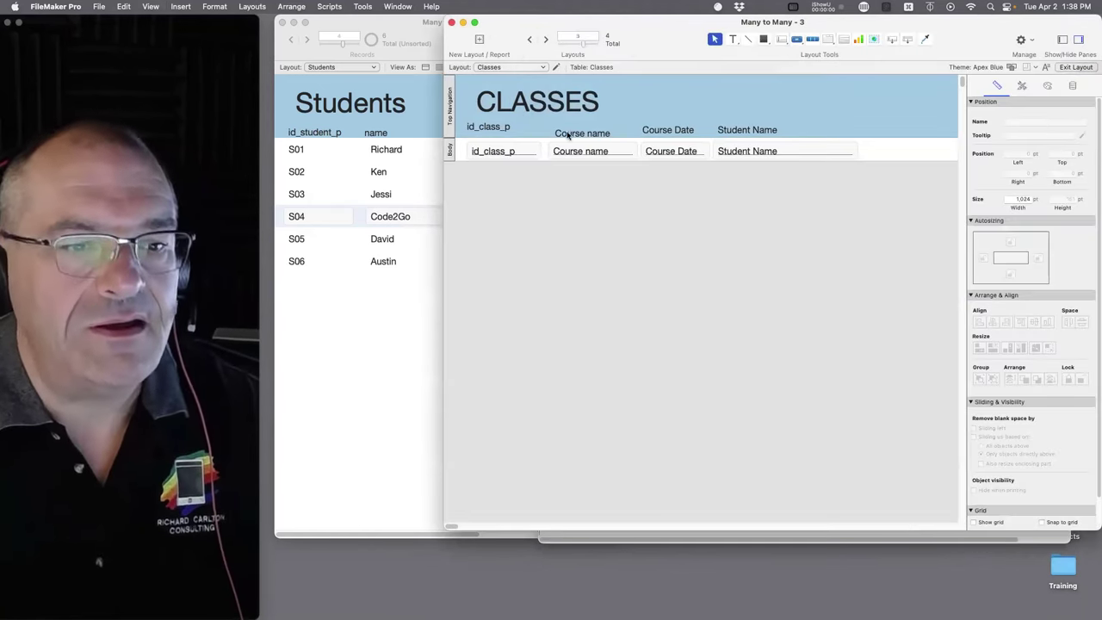
{"action": "left_click_drag", "start_coordinate": [589, 127], "coordinate": [589, 129]}
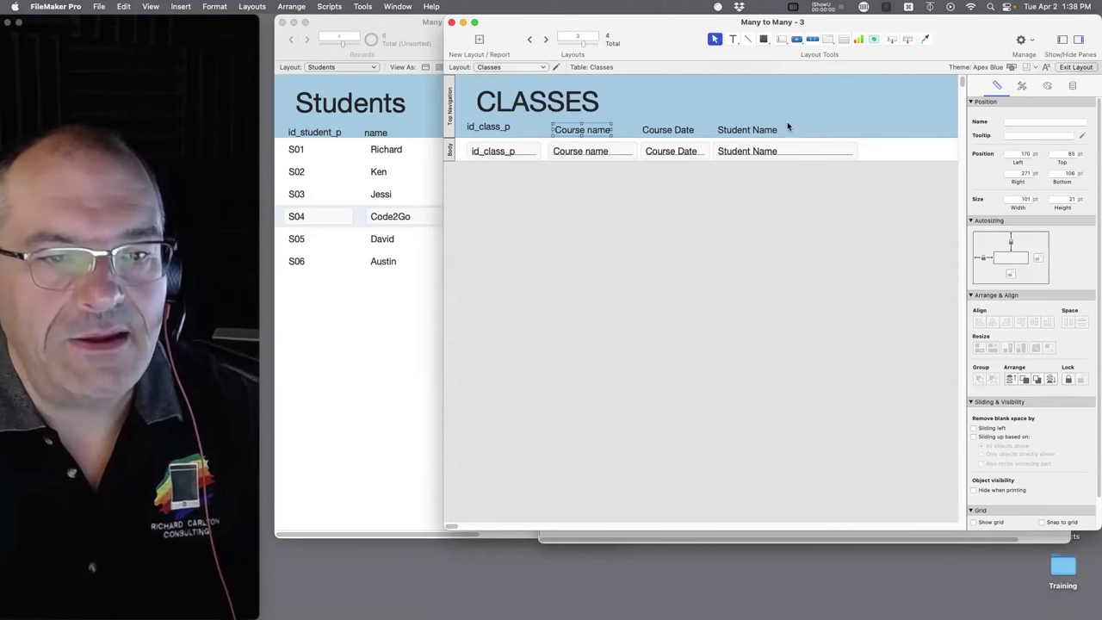
{"action": "left_click_drag", "start_coordinate": [868, 118], "coordinate": [892, 149]}
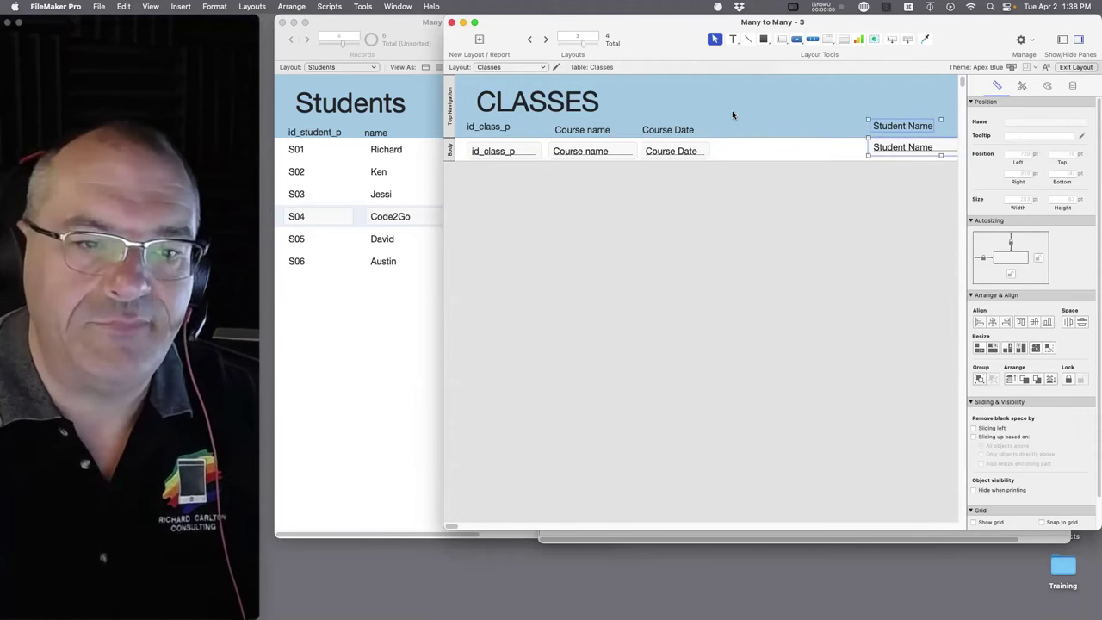
- Duplicate the Course Date heading and field, spacing the pairs apart, and assign the copied field beside Course name to id_course_f
{"action": "left_click_drag", "start_coordinate": [720, 101], "coordinate": [671, 152]}
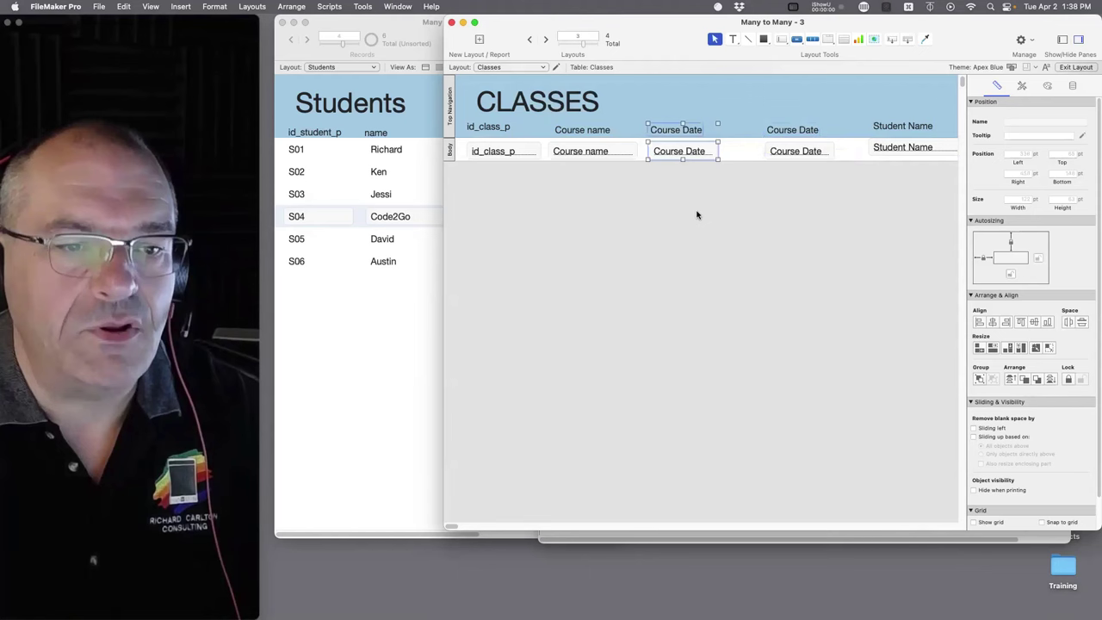
{"action": "double_click", "coordinate": [694, 151]}
{"action": "left_click", "coordinate": [610, 157]}
{"action": "double_click", "coordinate": [603, 168]}
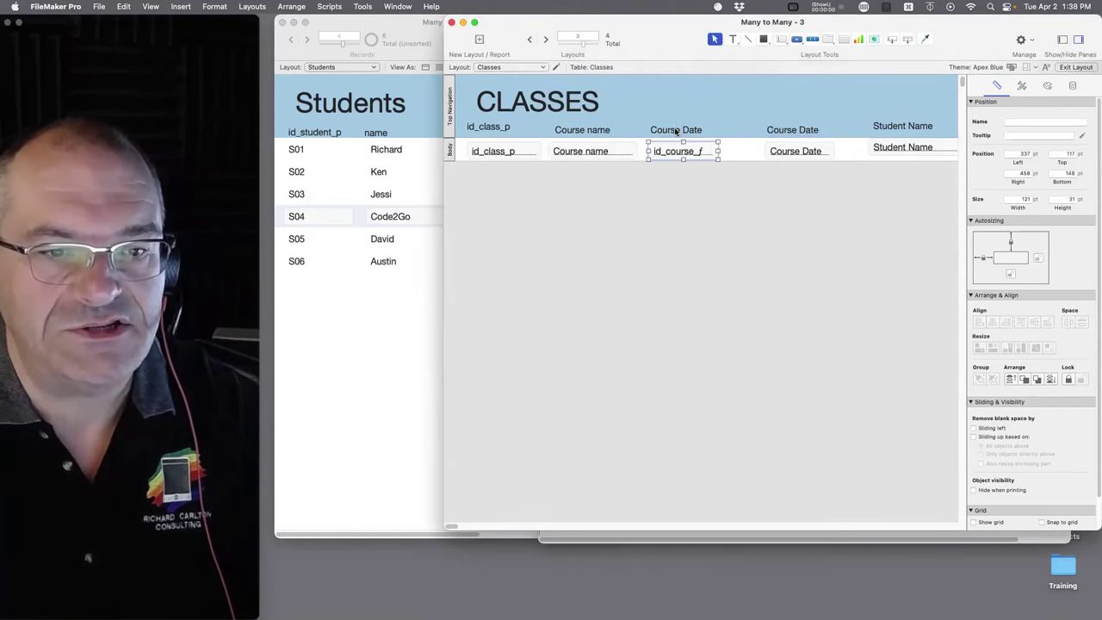
- Rename the copied Course Date heading above the id_course_f field to "id_Course_f"
{"action": "left_click", "coordinate": [676, 131]}
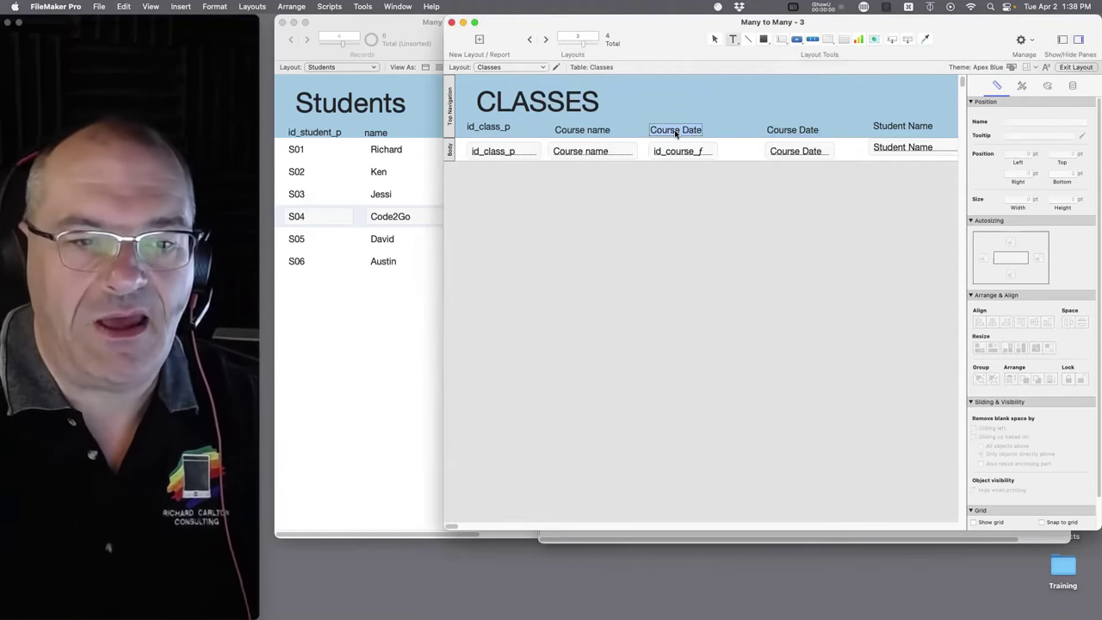
{"action": "type", "text": "id_"}
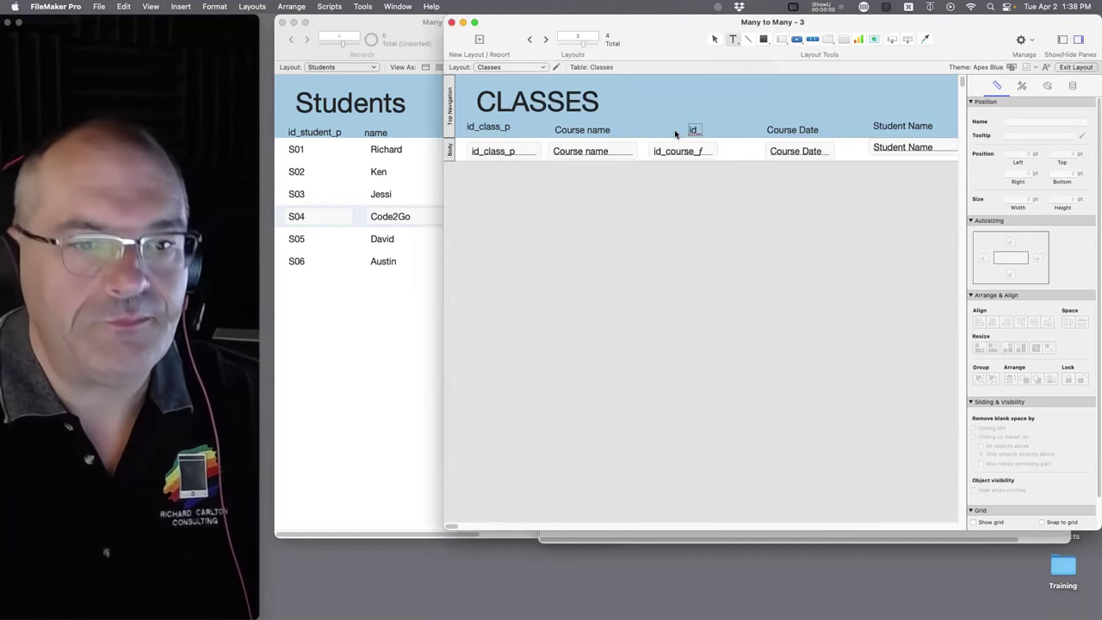
{"action": "type", "text": "Cour"}
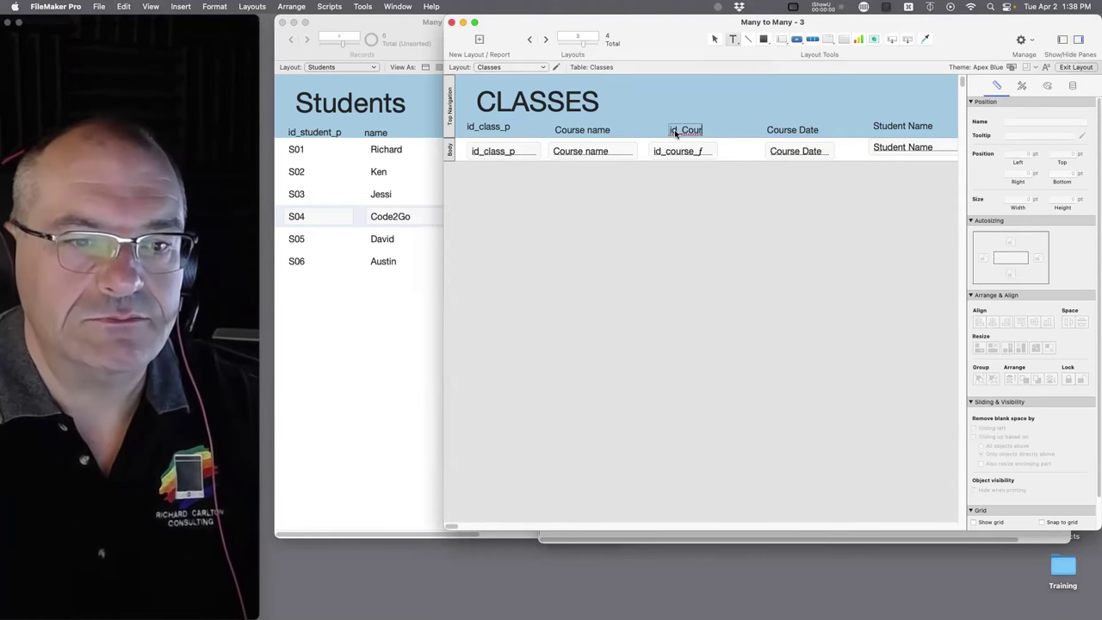
{"action": "type", "text": "se_f"}
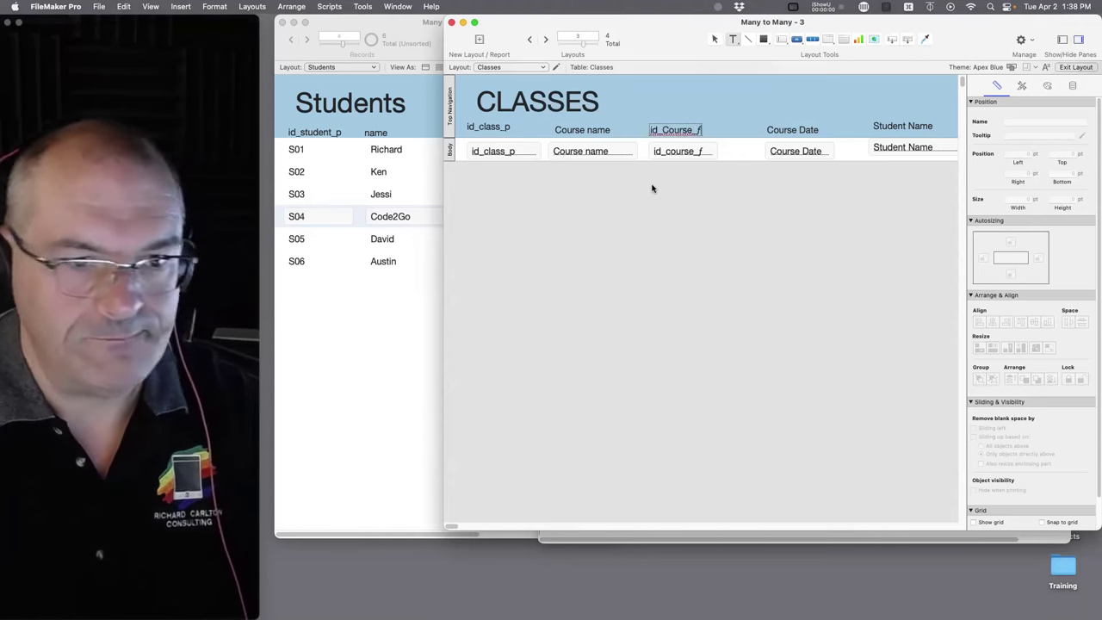
{"action": "key", "text": "Escape"}
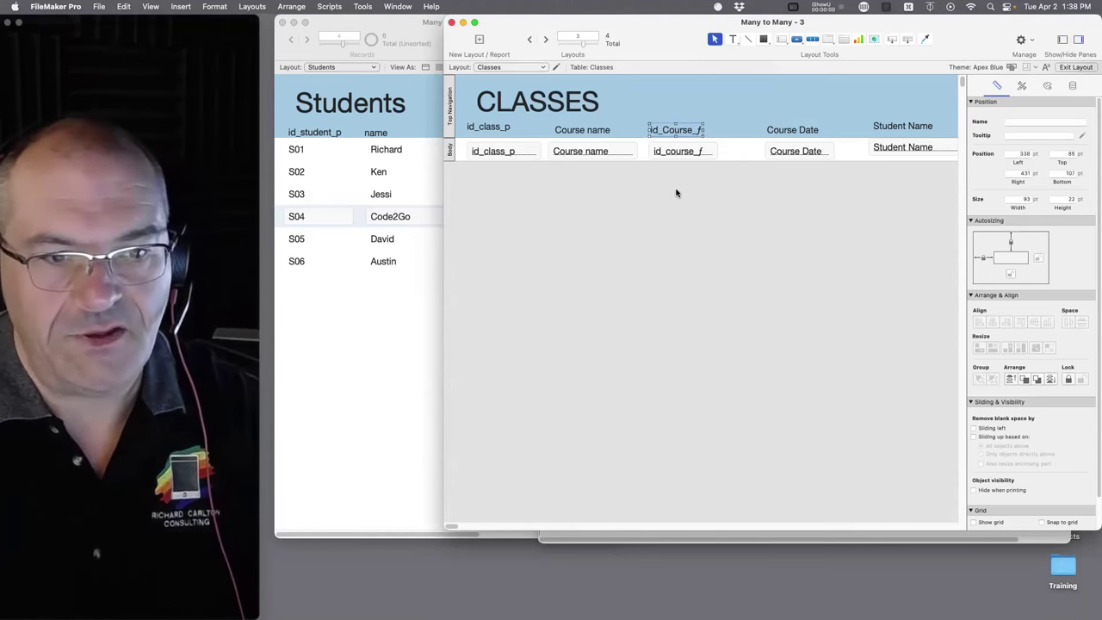
- Examine the Classes and Course tables in the relationships graph and compare their Course name fields
{"action": "left_click", "coordinate": [605, 155]}
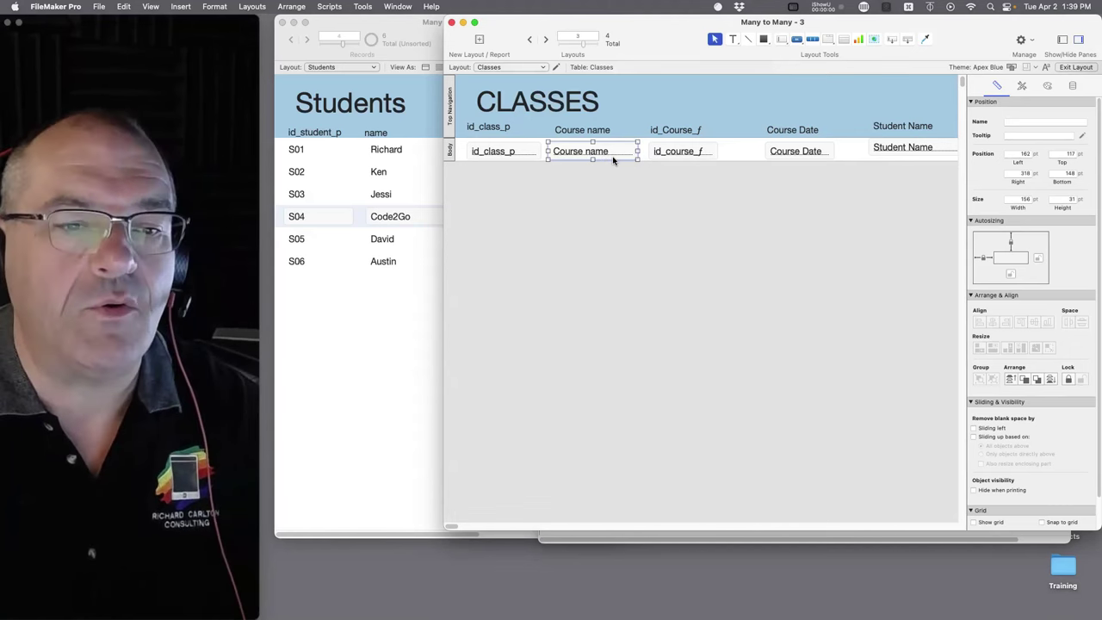
{"action": "key", "text": "super+shift+d"}
{"action": "left_click", "coordinate": [693, 150]}
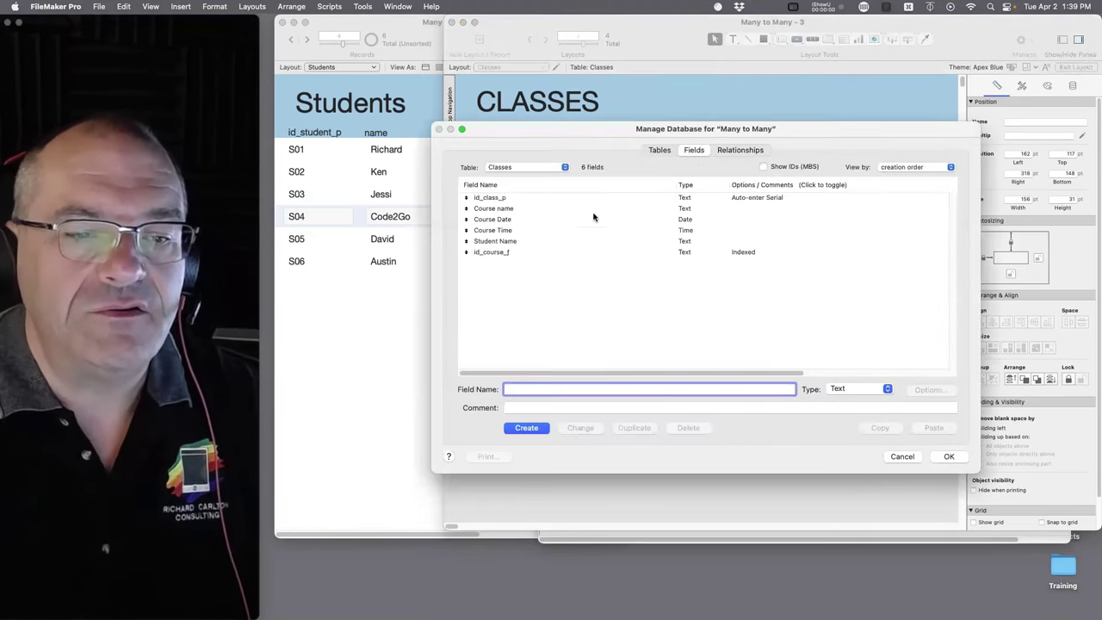
{"action": "left_click", "coordinate": [726, 154]}
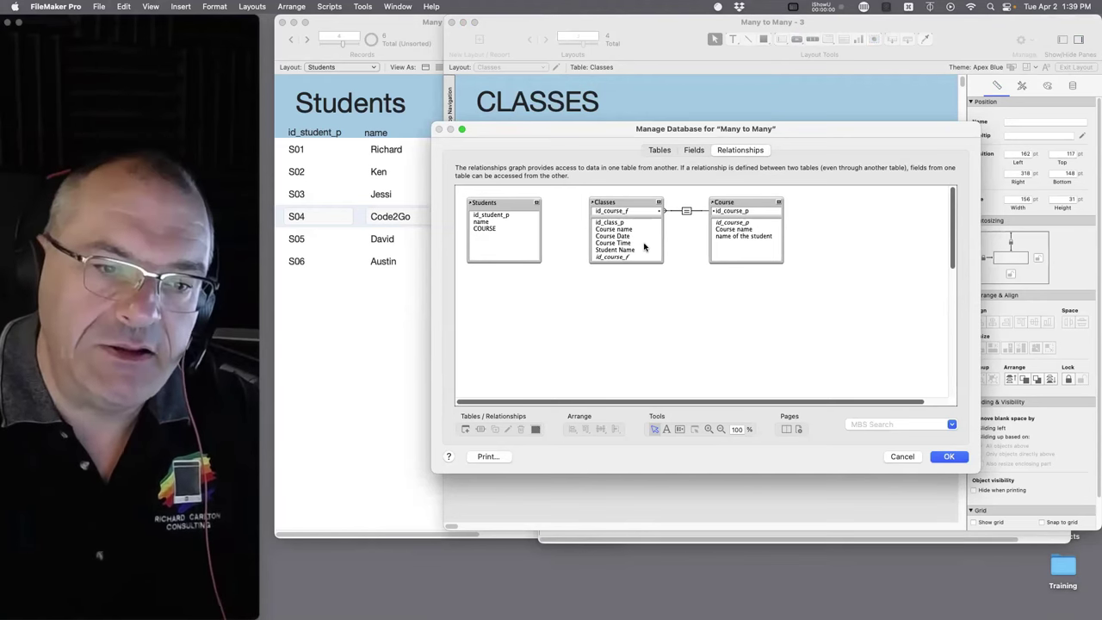
{"action": "left_click", "coordinate": [739, 230]}
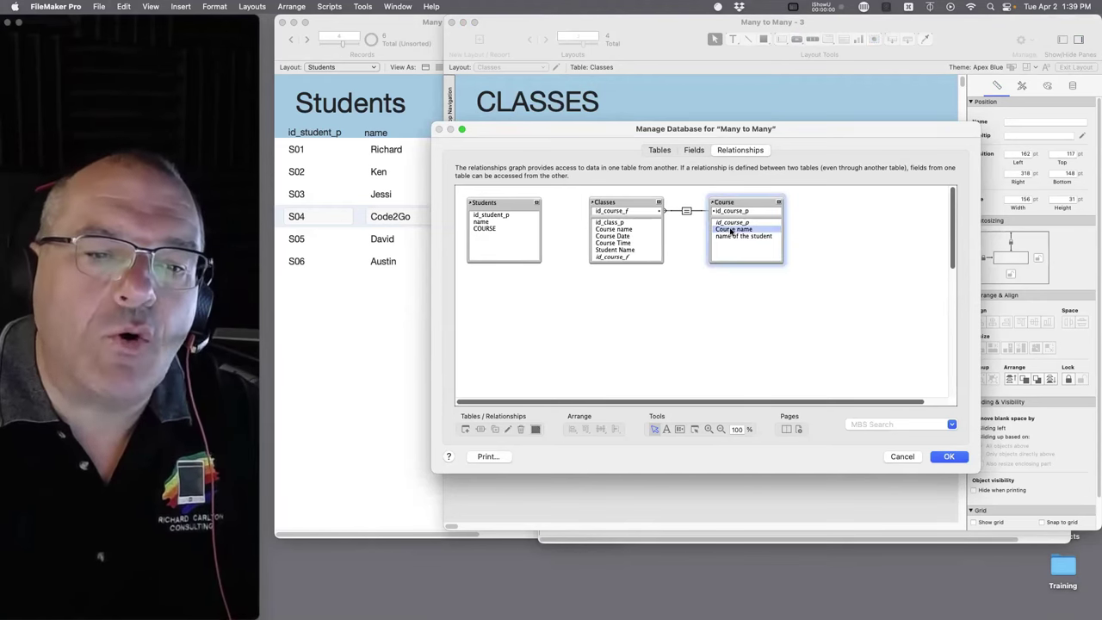
{"action": "left_click", "coordinate": [626, 230]}
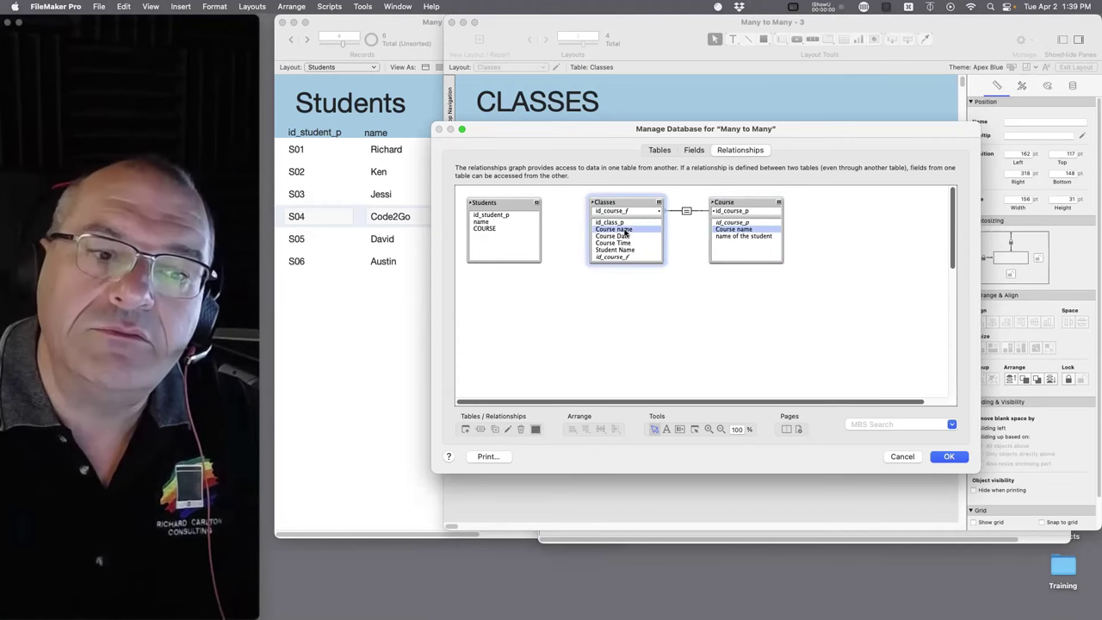
- Open the options of the Course name field in the Classes table and turn on auto-entry of a looked-up value
{"action": "left_click", "coordinate": [694, 150]}
{"action": "left_click", "coordinate": [505, 168]}
{"action": "left_click", "coordinate": [505, 172]}
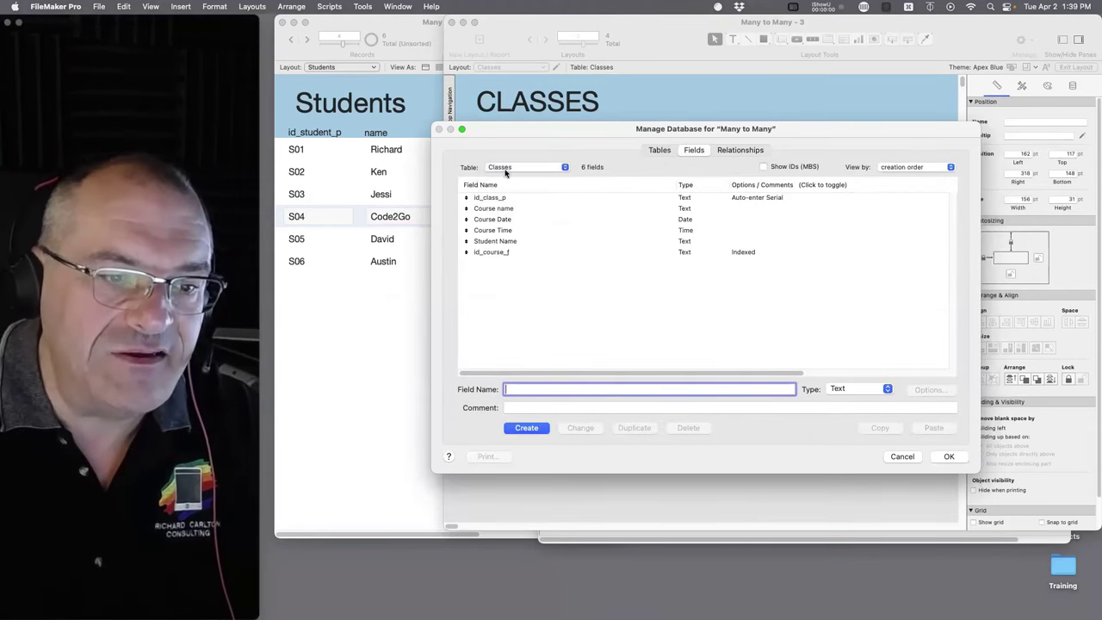
{"action": "left_click", "coordinate": [505, 206]}
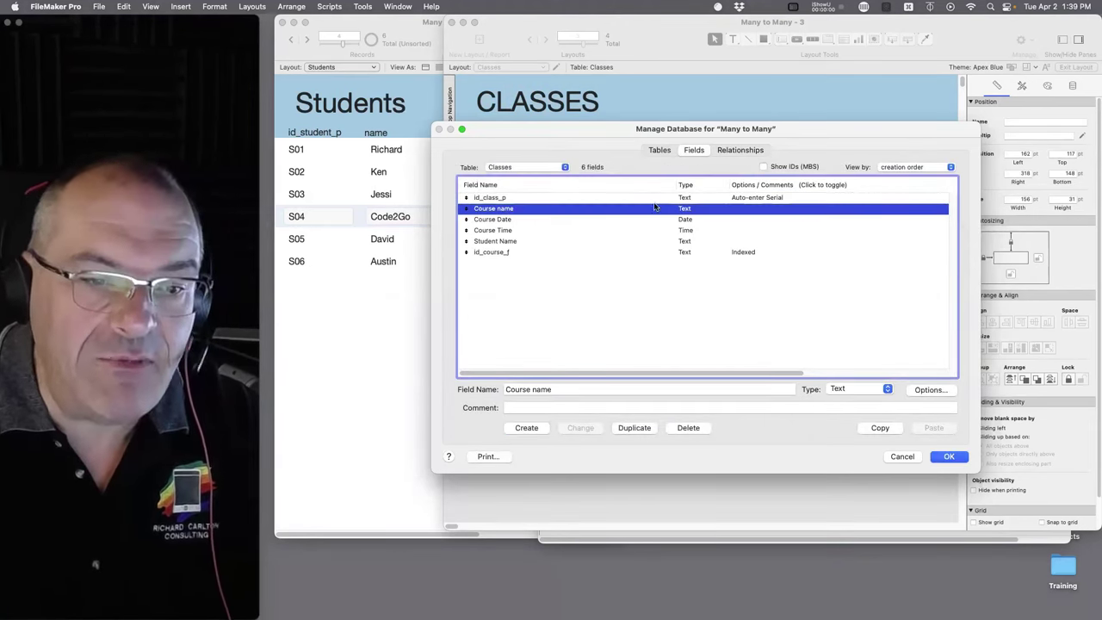
{"action": "left_click", "coordinate": [931, 392]}
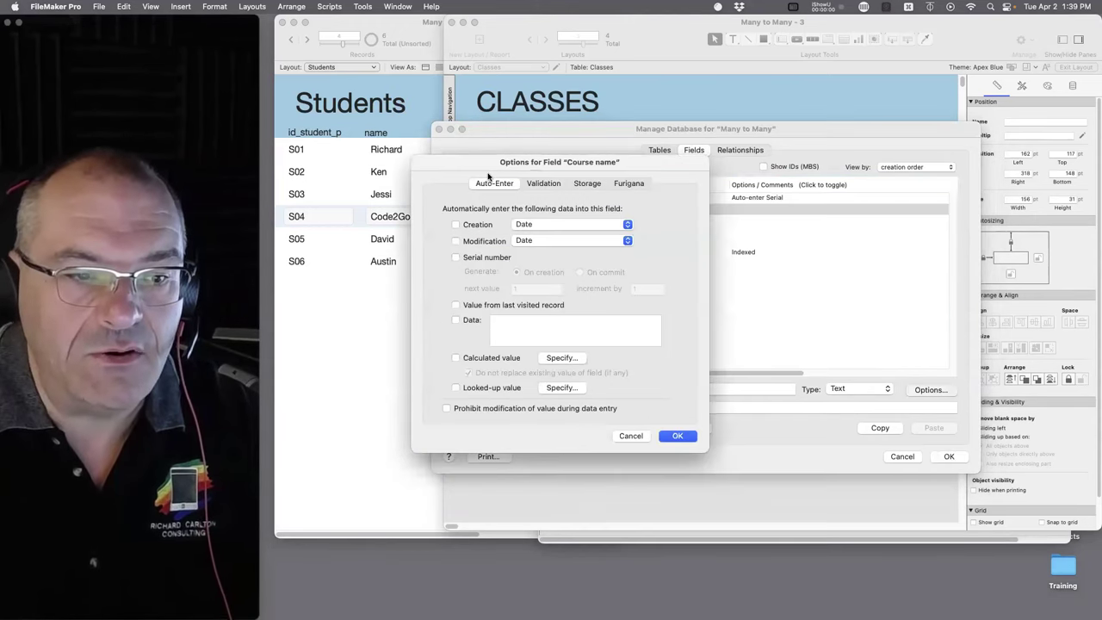
{"action": "left_click", "coordinate": [478, 388]}
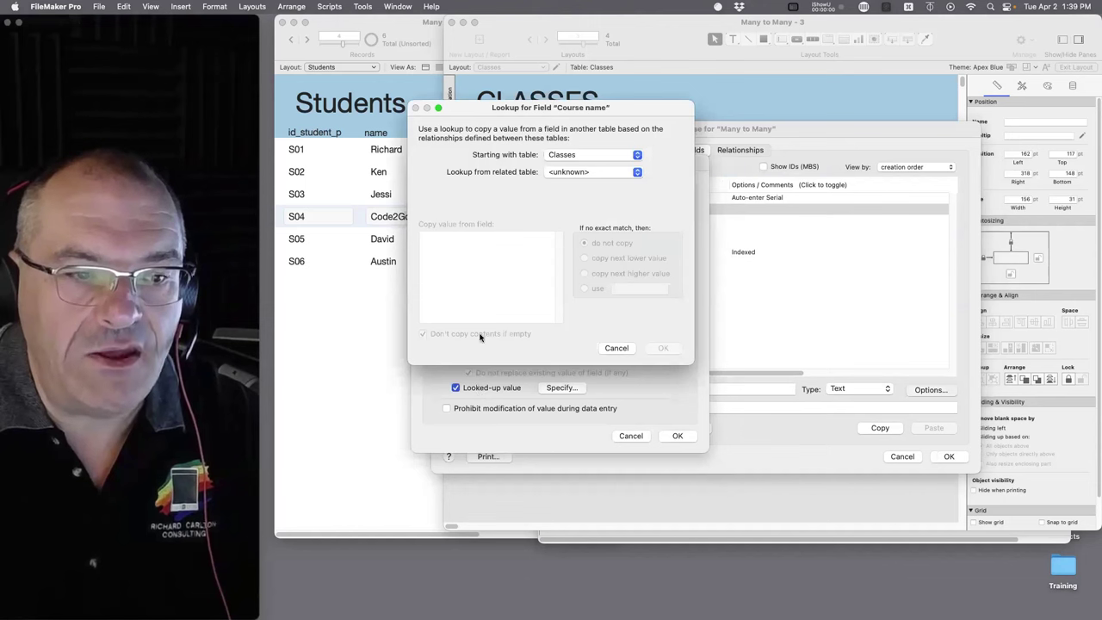
- Define the lookup from Classes to the related Course table, copying Course name, and save the field and database changes
{"action": "left_click", "coordinate": [569, 156]}
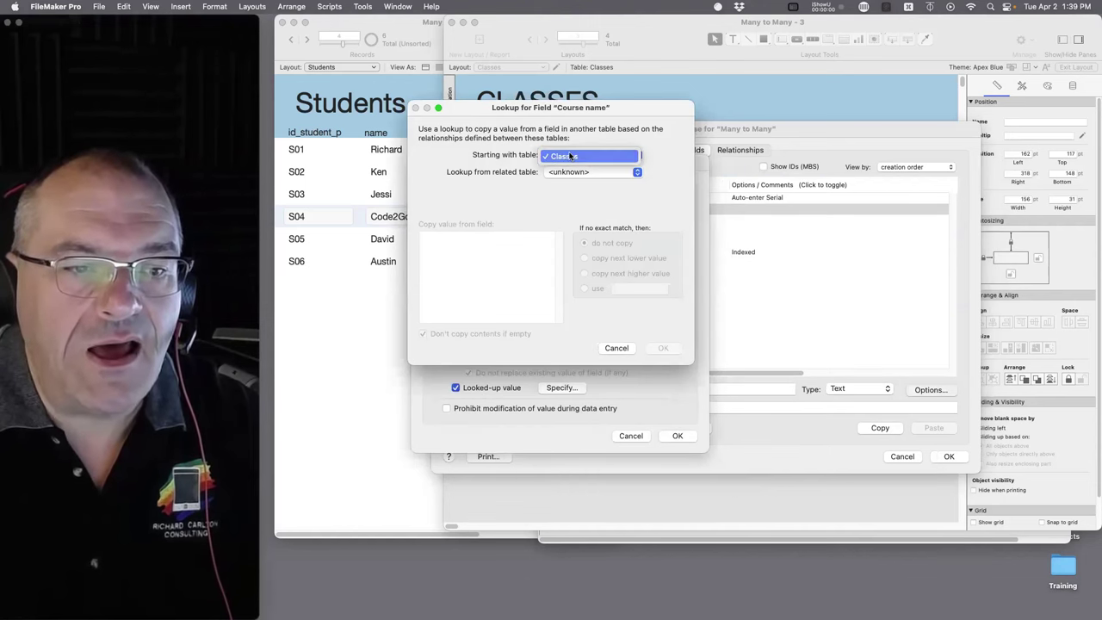
{"action": "left_click", "coordinate": [572, 156]}
{"action": "left_click", "coordinate": [574, 174]}
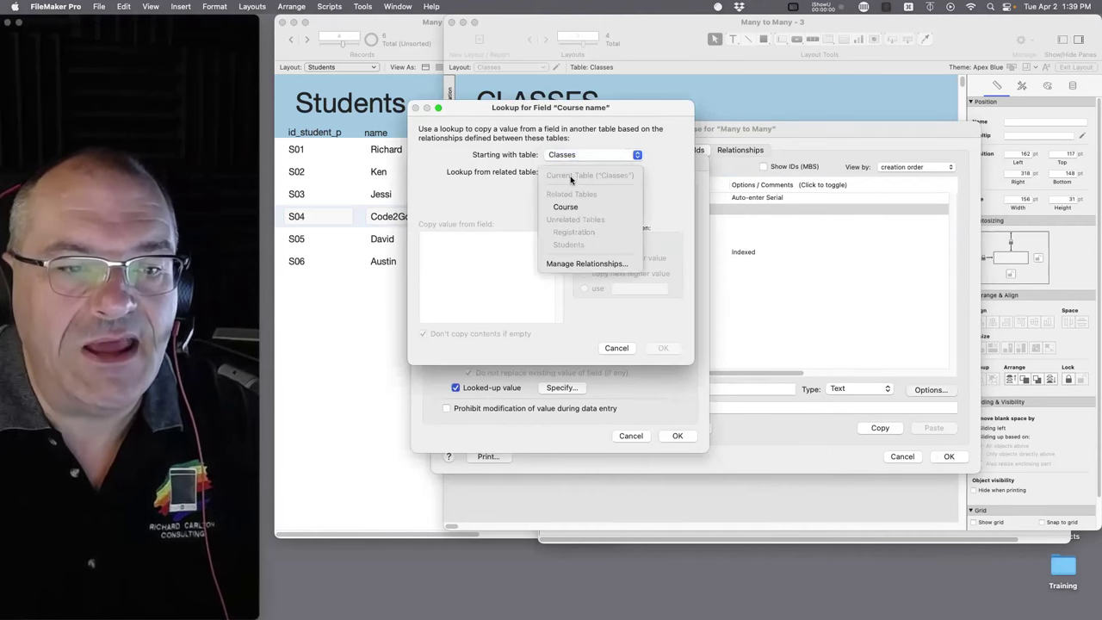
{"action": "left_click", "coordinate": [568, 208]}
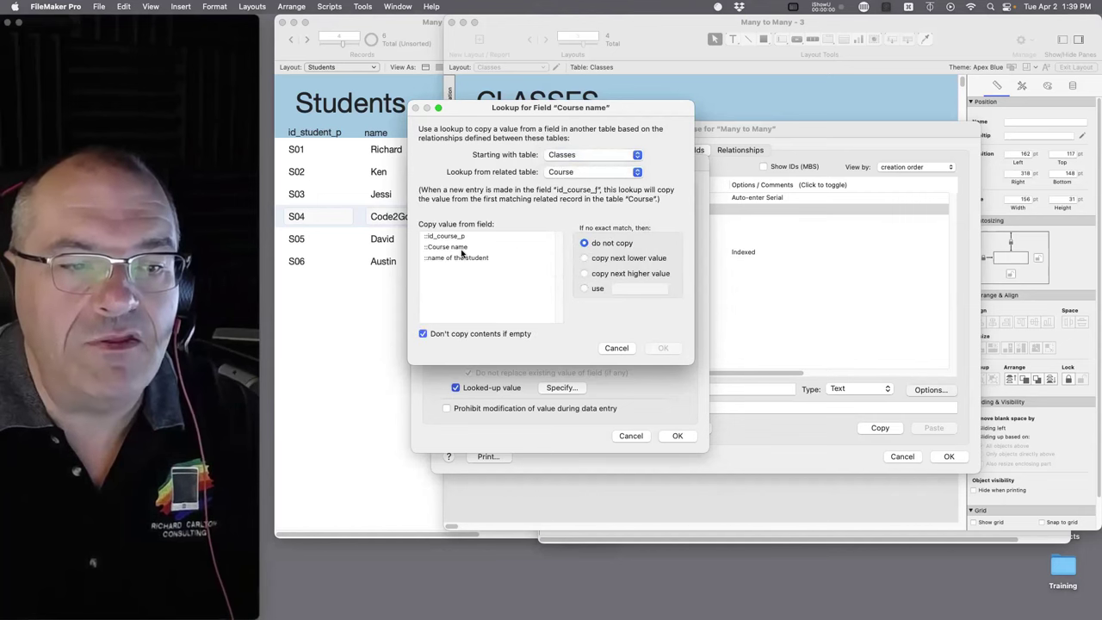
{"action": "left_click", "coordinate": [461, 250]}
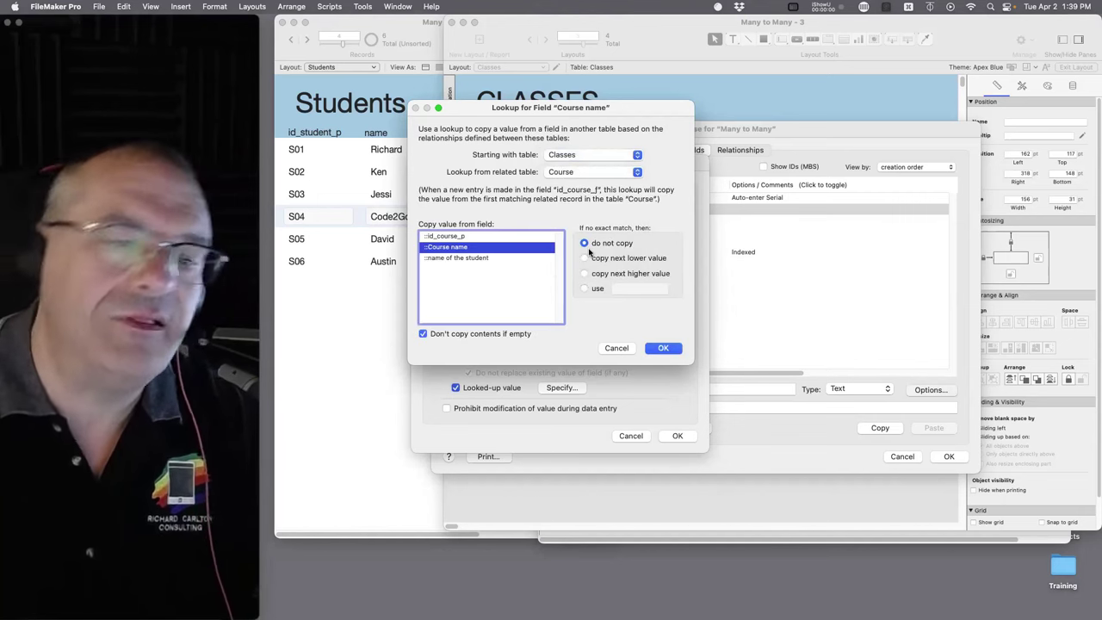
{"action": "left_click", "coordinate": [671, 353]}
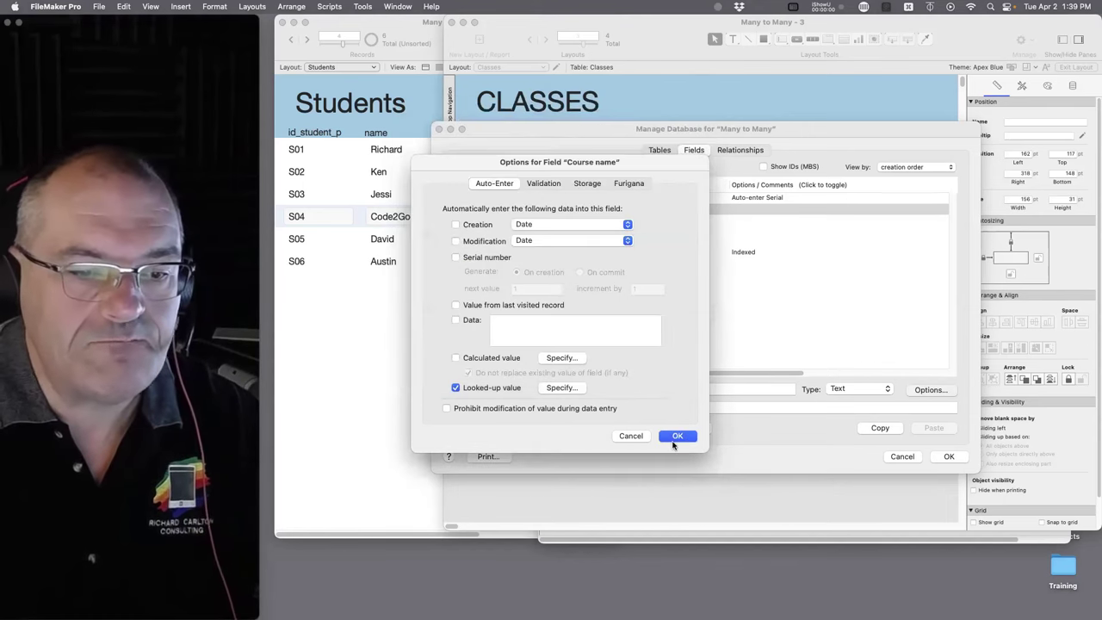
{"action": "left_click", "coordinate": [677, 436]}
{"action": "left_click", "coordinate": [948, 457]}
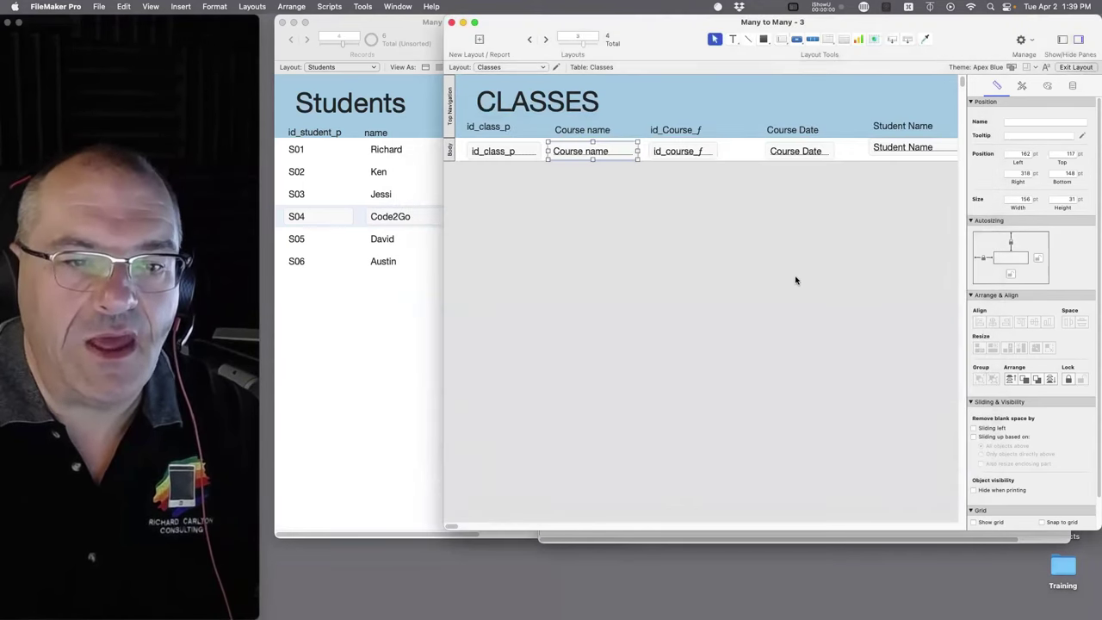
- Return to the Classes records, check the course key in the Course Catalog, and enter C02 as Class01's id_course_f
{"action": "key", "text": "super+b"}
{"action": "left_click", "coordinate": [670, 151]}
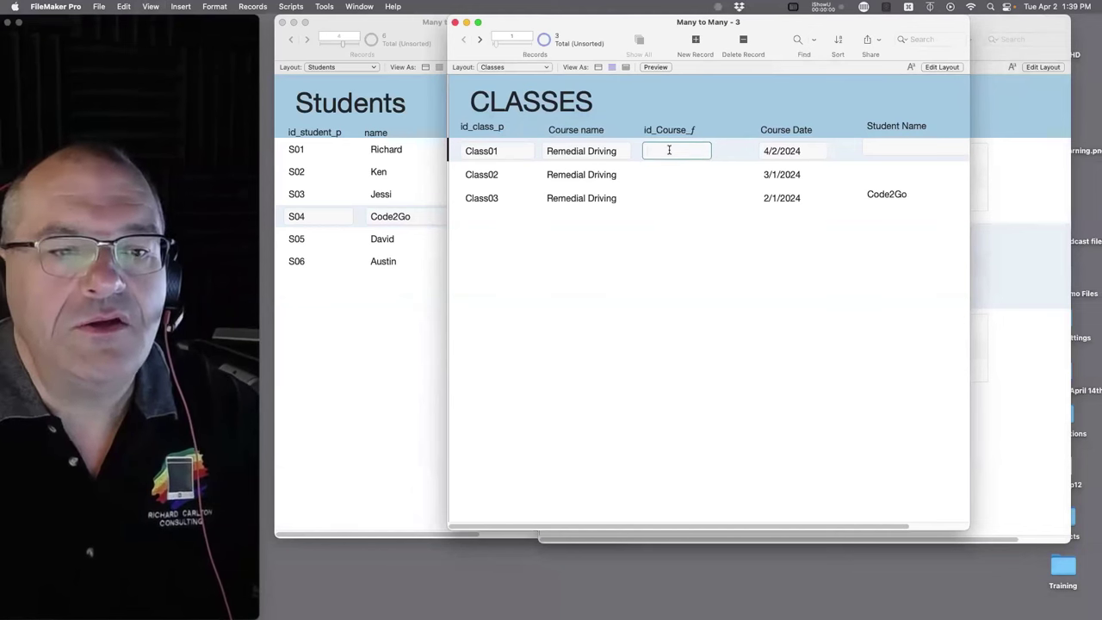
{"action": "left_click", "coordinate": [1025, 158]}
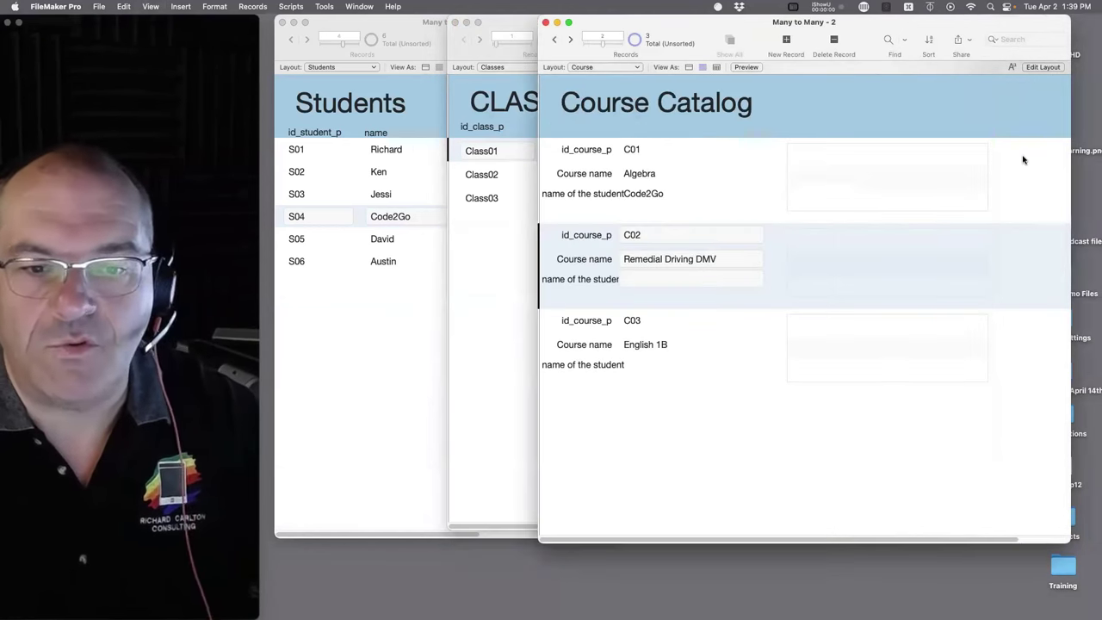
{"action": "left_click", "coordinate": [620, 234]}
{"action": "left_click", "coordinate": [472, 175]}
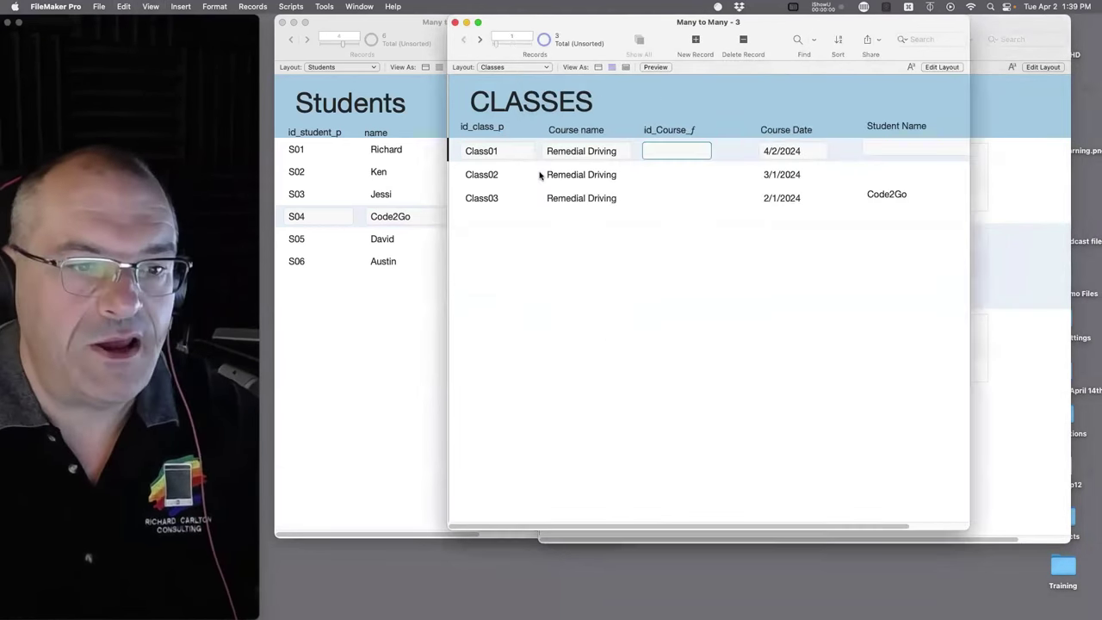
{"action": "type", "text": "C02"}
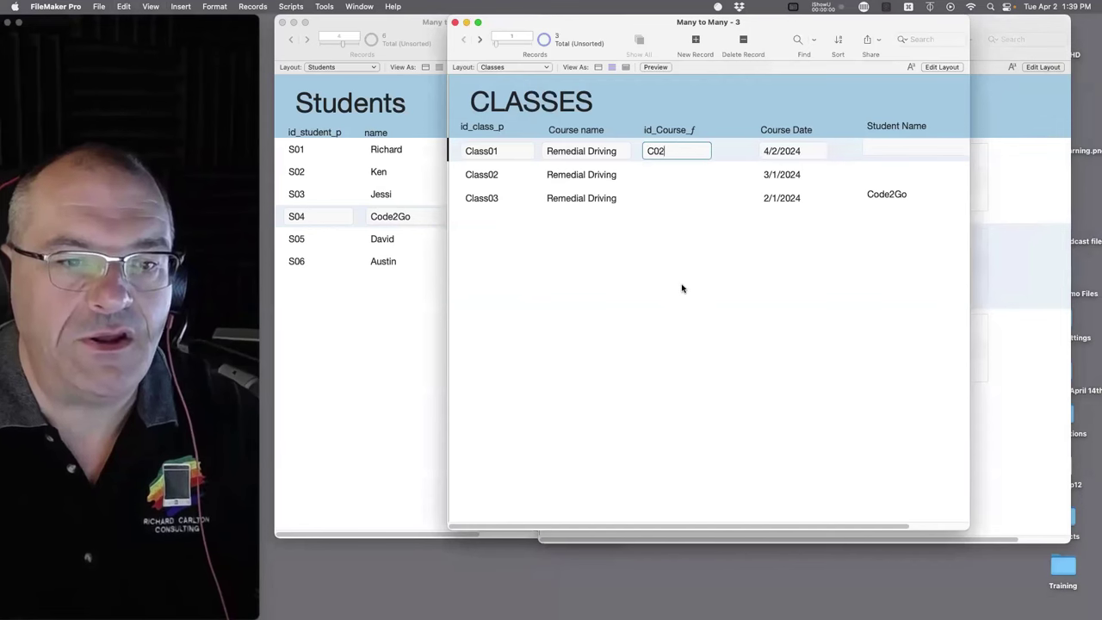
- Clear Class01's Course name and replace the Course name contents in all Classes records with the empty value
{"action": "left_click", "coordinate": [600, 152]}
{"action": "key", "text": "super+a"}
{"action": "key", "text": "BackSpace"}
{"action": "key", "text": "super+equal"}
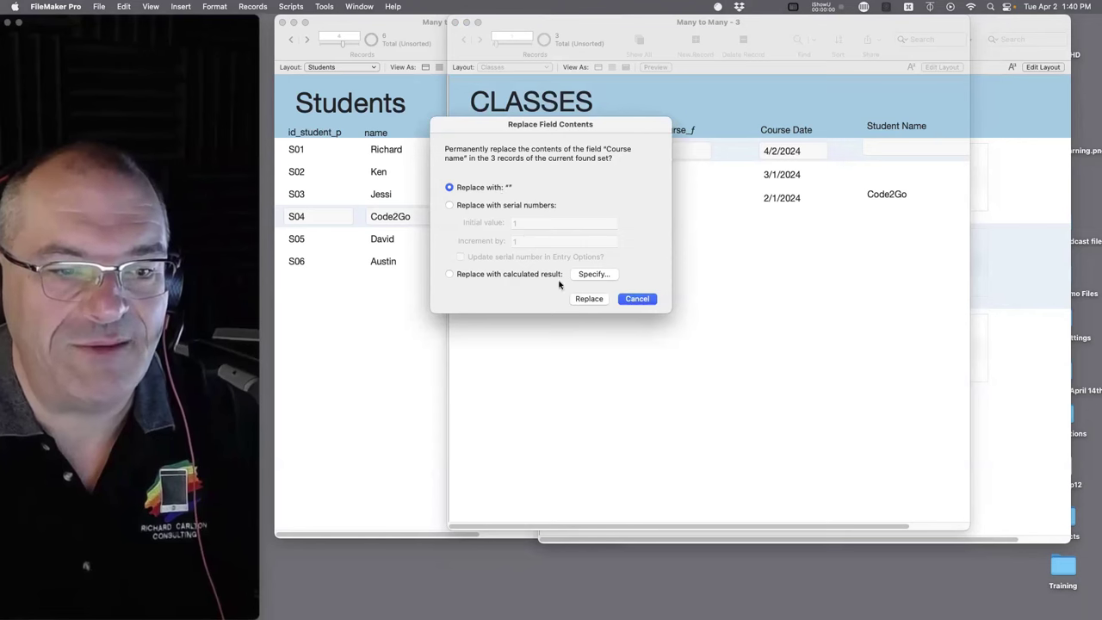
{"action": "left_click", "coordinate": [589, 299]}
- Commit the Class01 record and check its Course name lookup and the Classes portal for course C02
{"action": "left_click", "coordinate": [680, 150]}
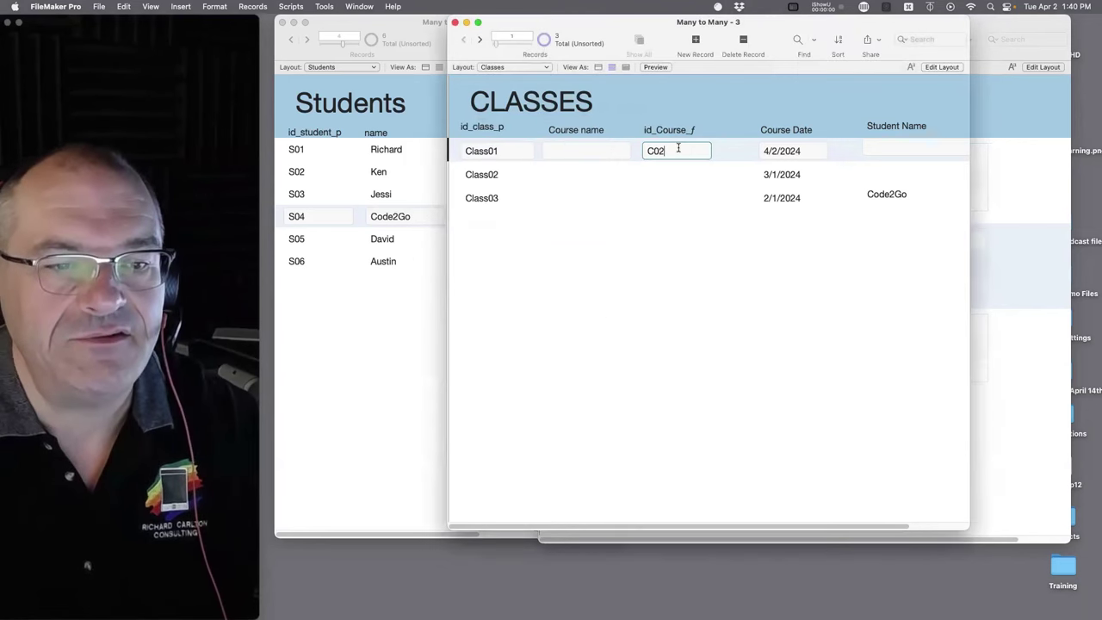
{"action": "key", "text": "Tab"}
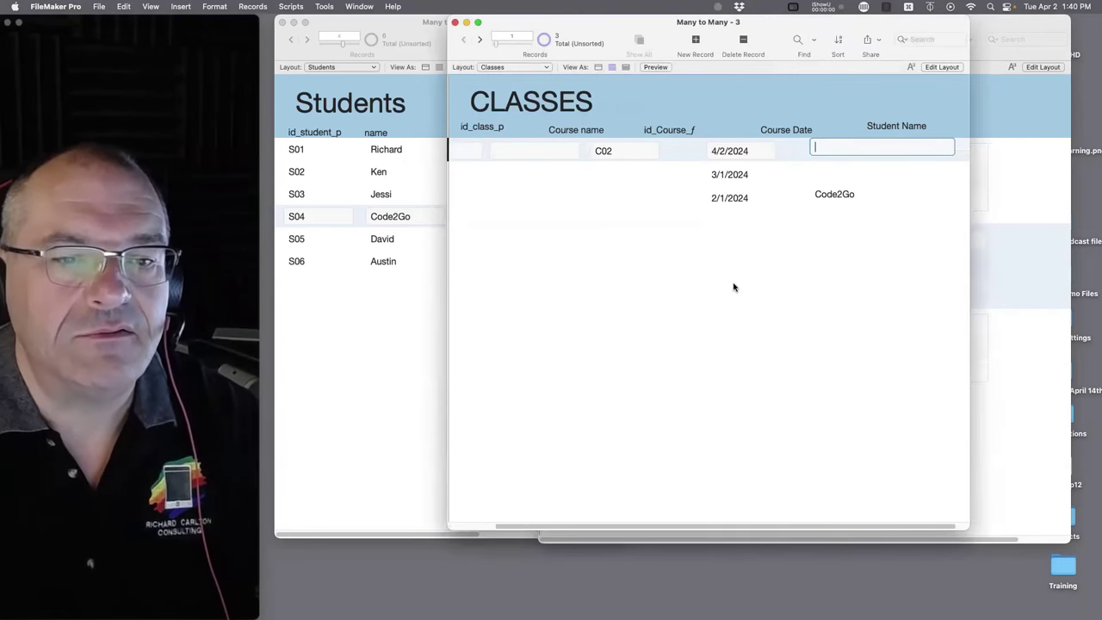
{"action": "left_click_drag", "start_coordinate": [557, 526], "coordinate": [509, 527]}
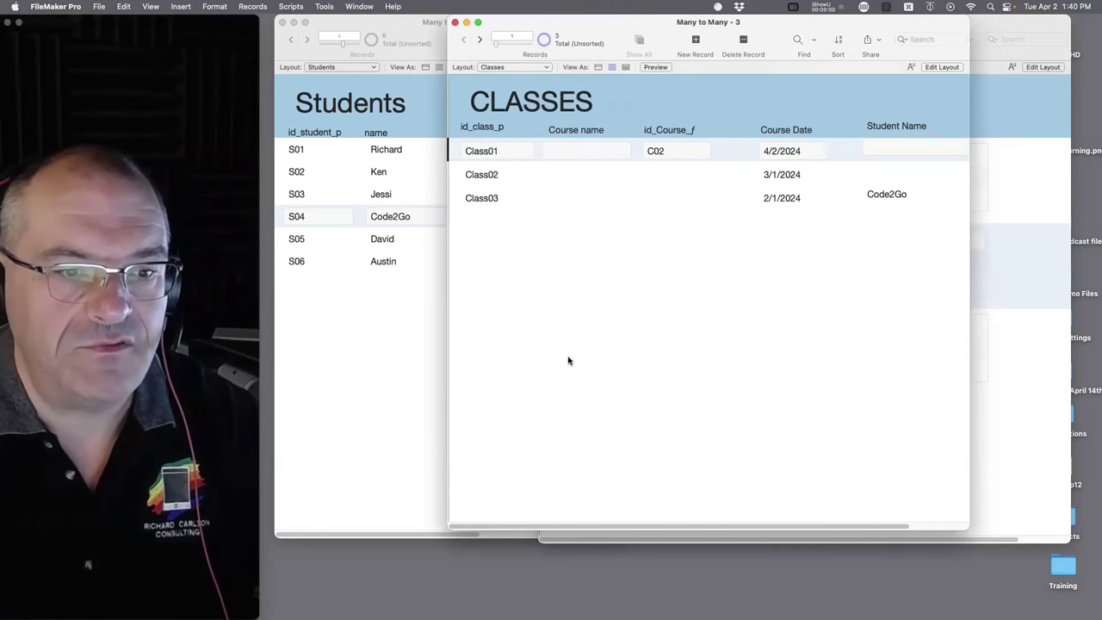
{"action": "left_click", "coordinate": [575, 150]}
{"action": "left_click", "coordinate": [612, 331]}
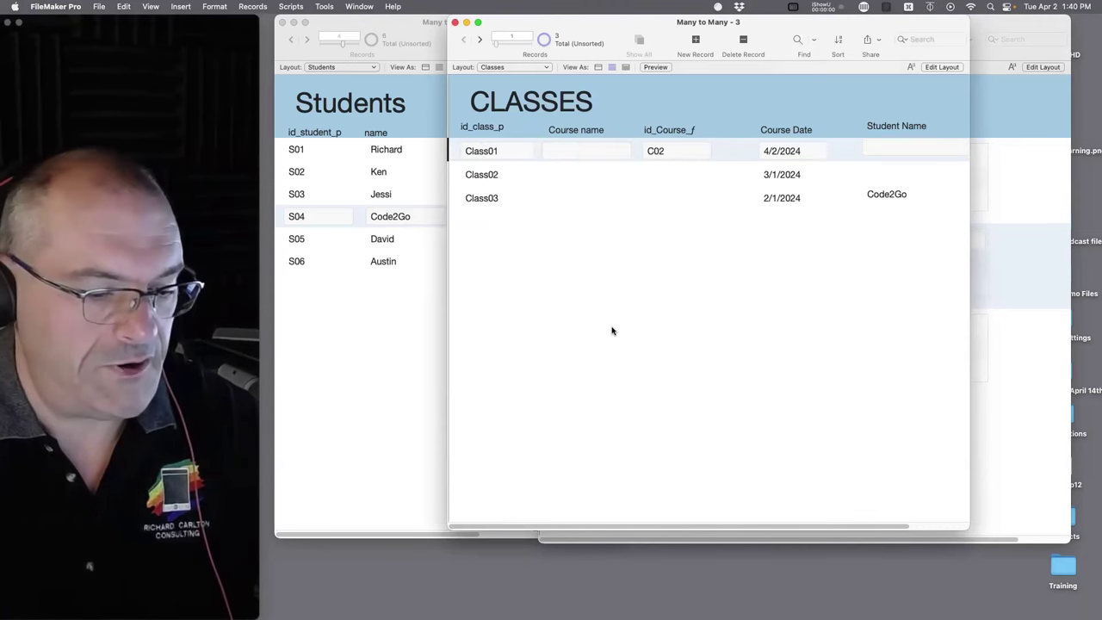
{"action": "left_click", "coordinate": [1006, 376]}
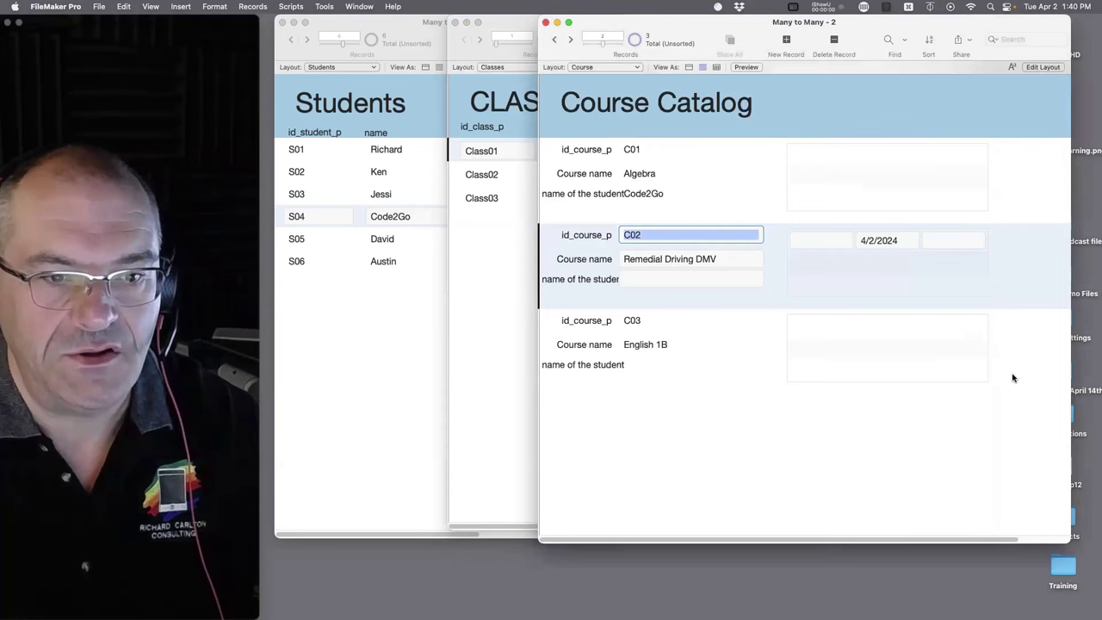
{"action": "left_click", "coordinate": [490, 296]}
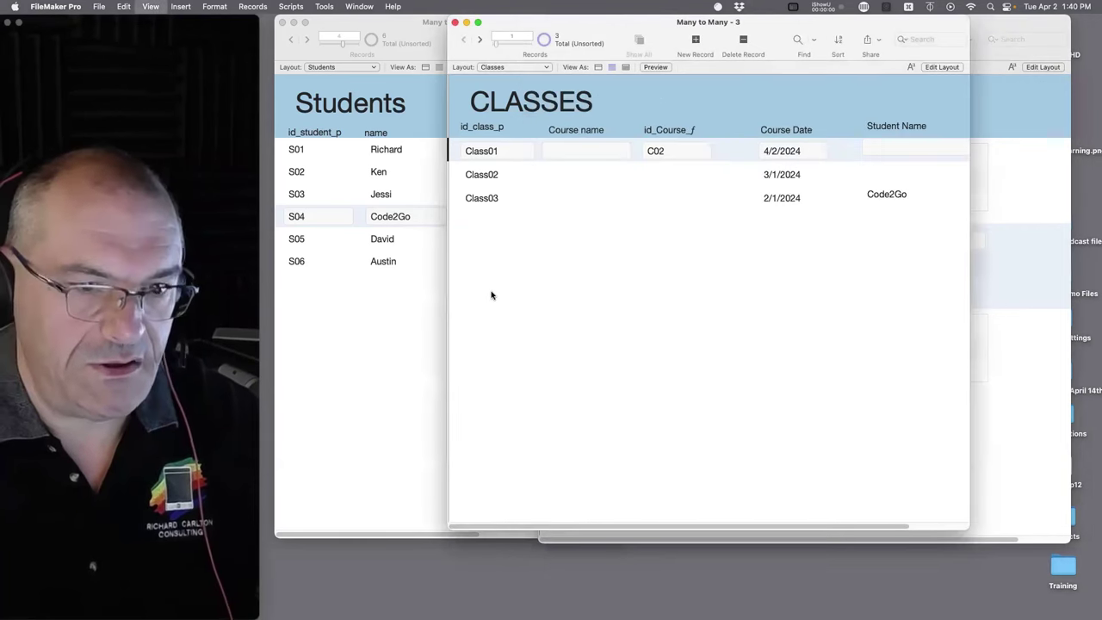
- Inspect the relationship between Classes and Course and the Classes table's field definitions in the database definition
{"action": "key", "text": "super+l"}
{"action": "key", "text": "super+shift+d"}
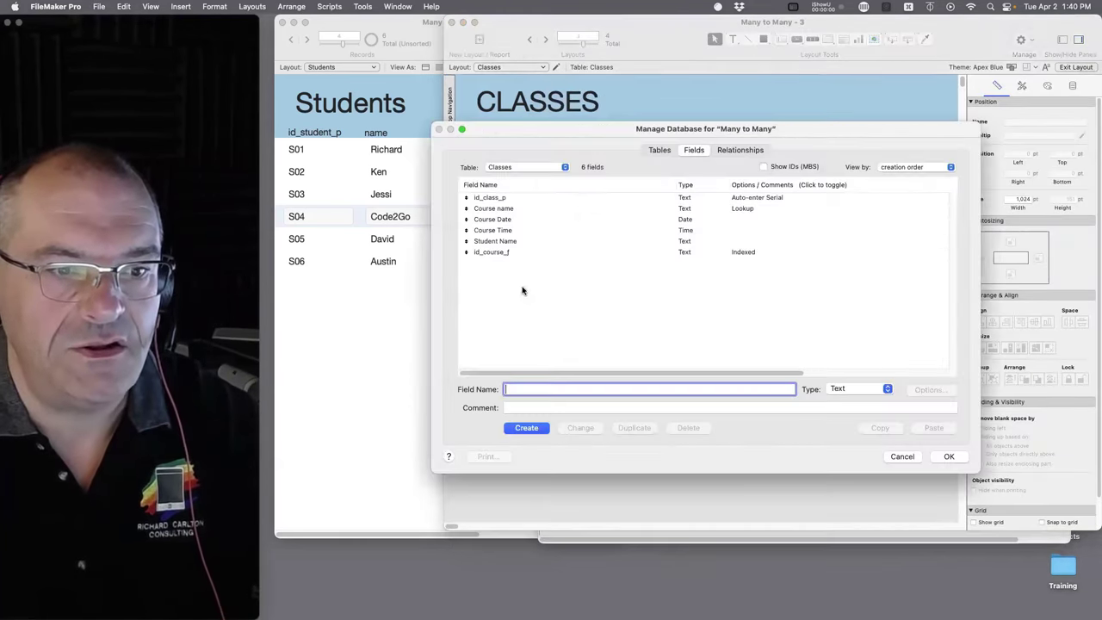
{"action": "left_click", "coordinate": [738, 150]}
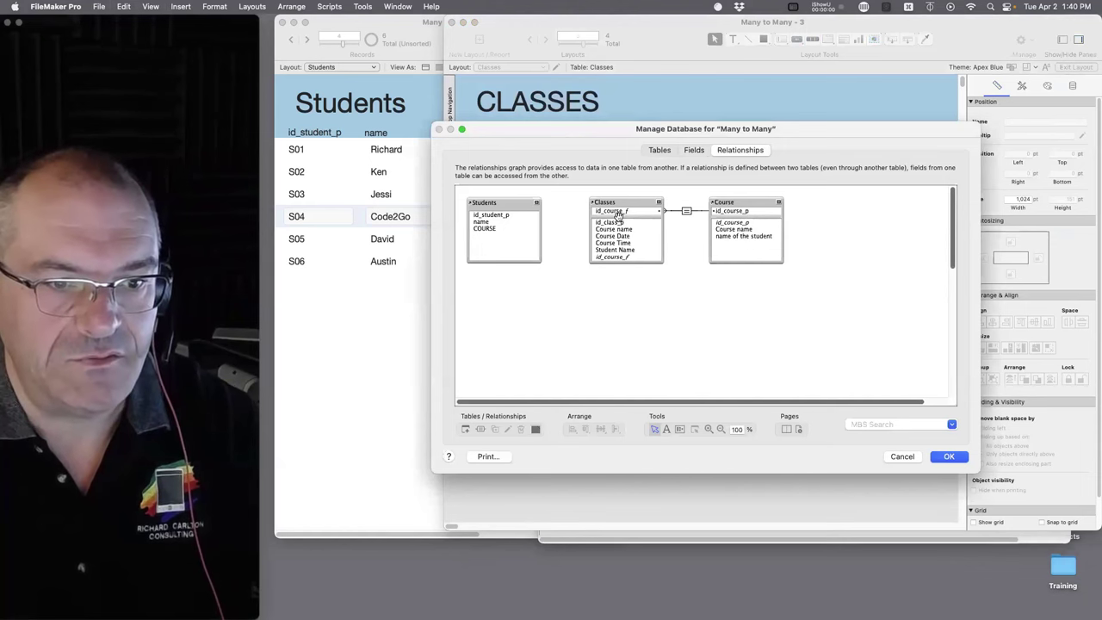
{"action": "key", "text": "Escape"}
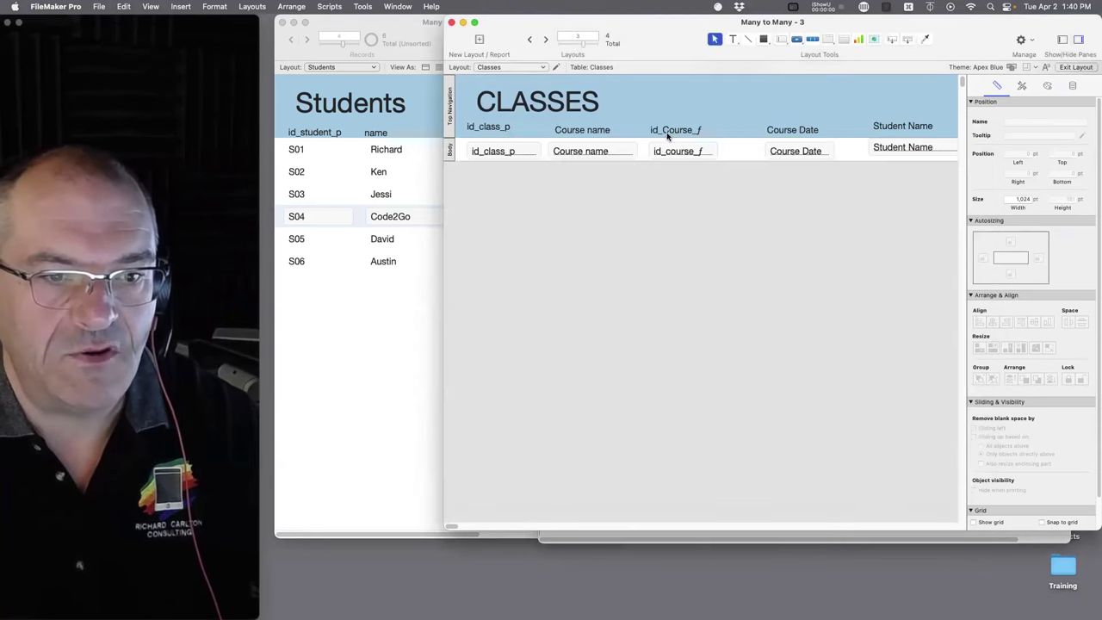
{"action": "key", "text": "super+shift+d"}
{"action": "left_click", "coordinate": [694, 150]}
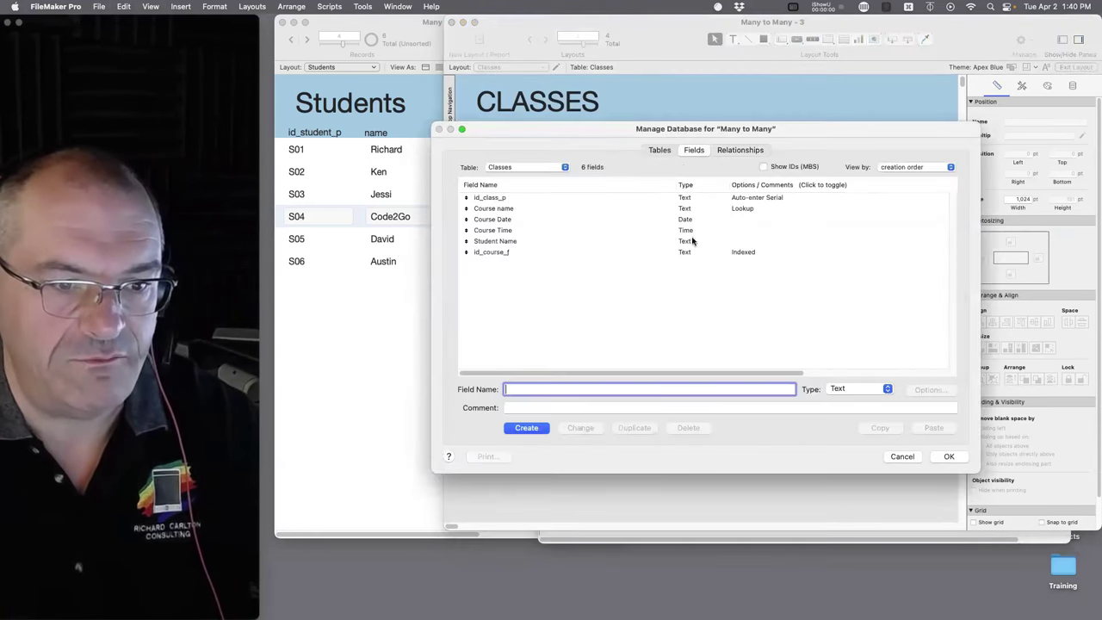
{"action": "left_click", "coordinate": [554, 253]}
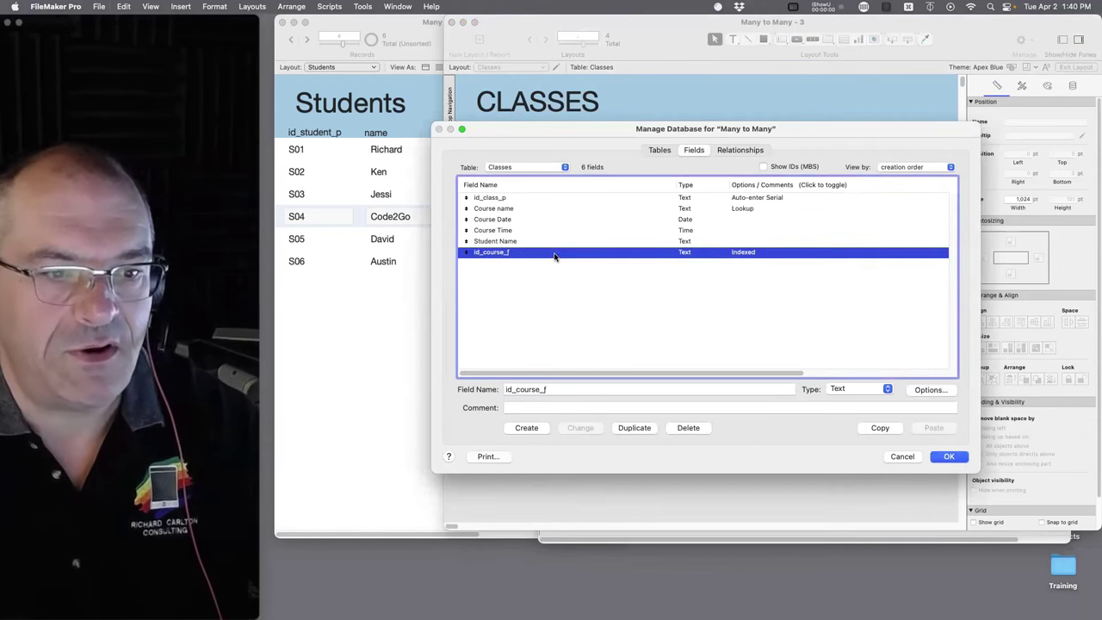
{"action": "left_click", "coordinate": [537, 200]}
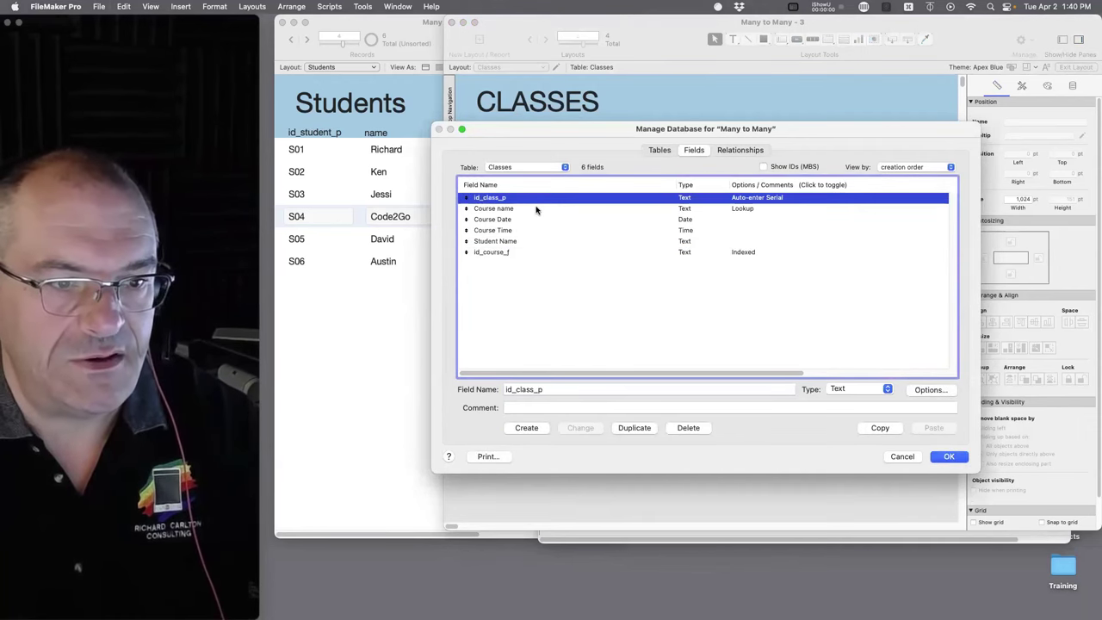
- Turn off "Don't copy contents if empty" in the Course name field's lookup and save the field and database changes
{"action": "double_click", "coordinate": [535, 209]}
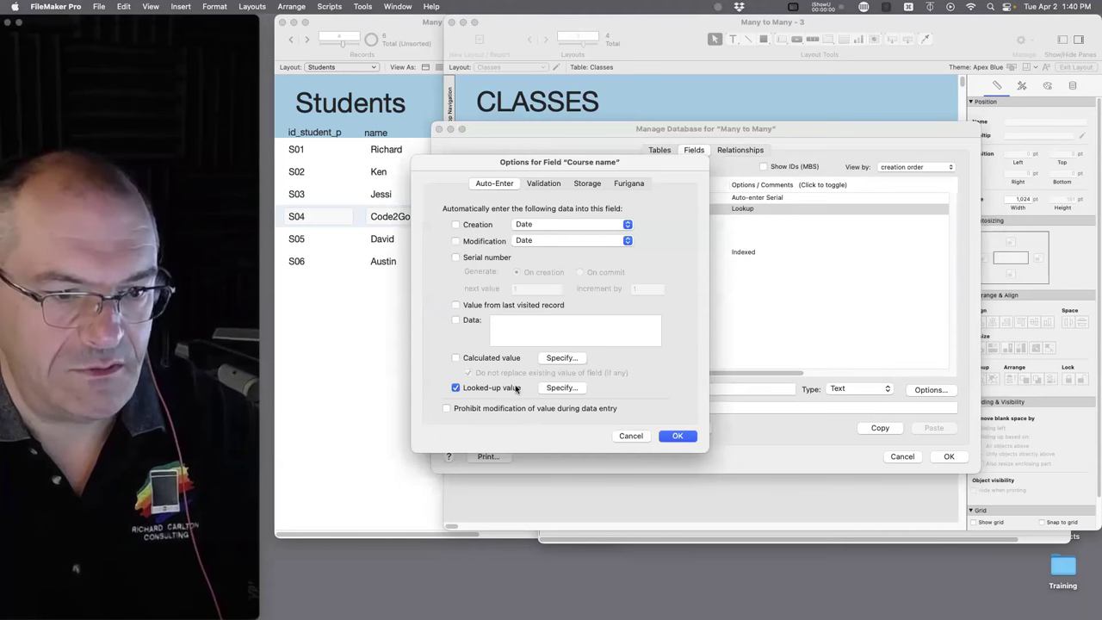
{"action": "left_click", "coordinate": [565, 388]}
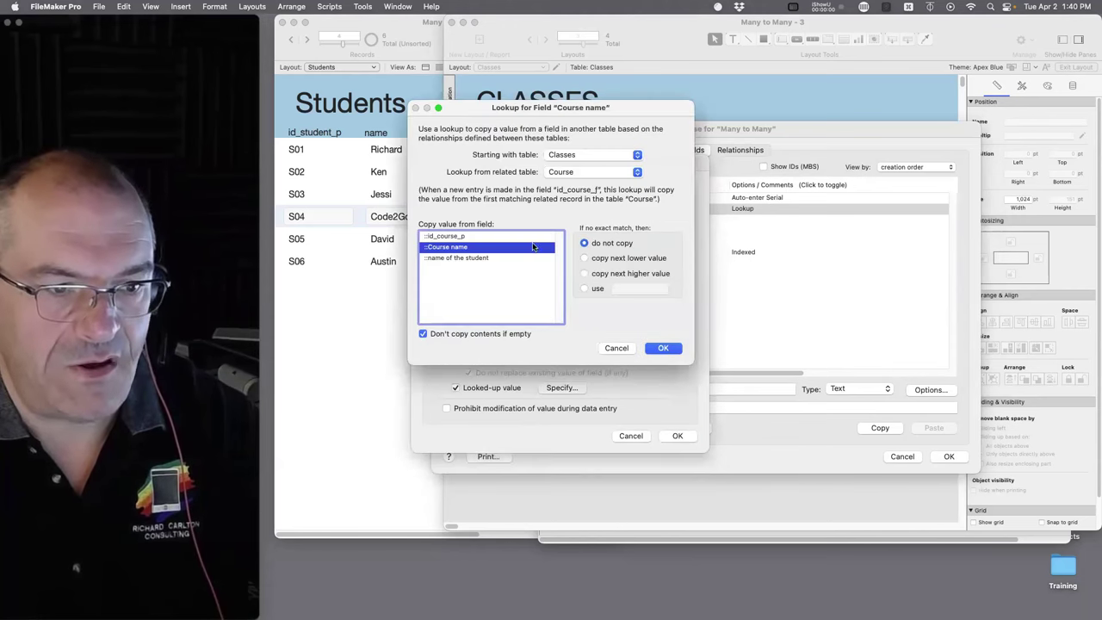
{"action": "left_click", "coordinate": [459, 335]}
{"action": "left_click", "coordinate": [565, 156]}
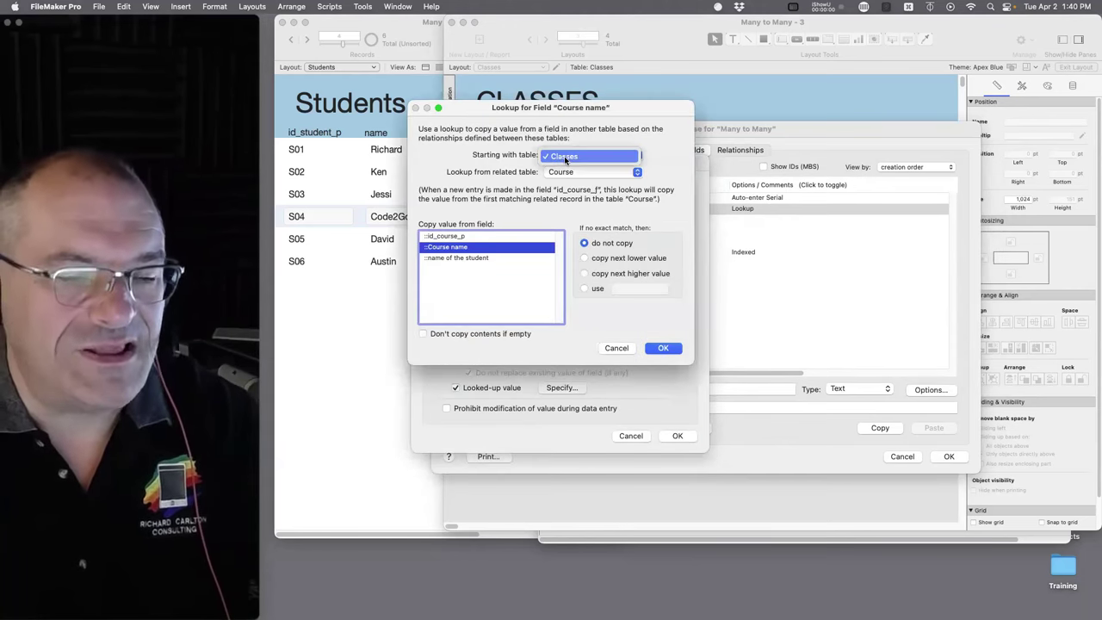
{"action": "left_click", "coordinate": [564, 156]}
{"action": "left_click", "coordinate": [570, 173]}
{"action": "left_click", "coordinate": [567, 174]}
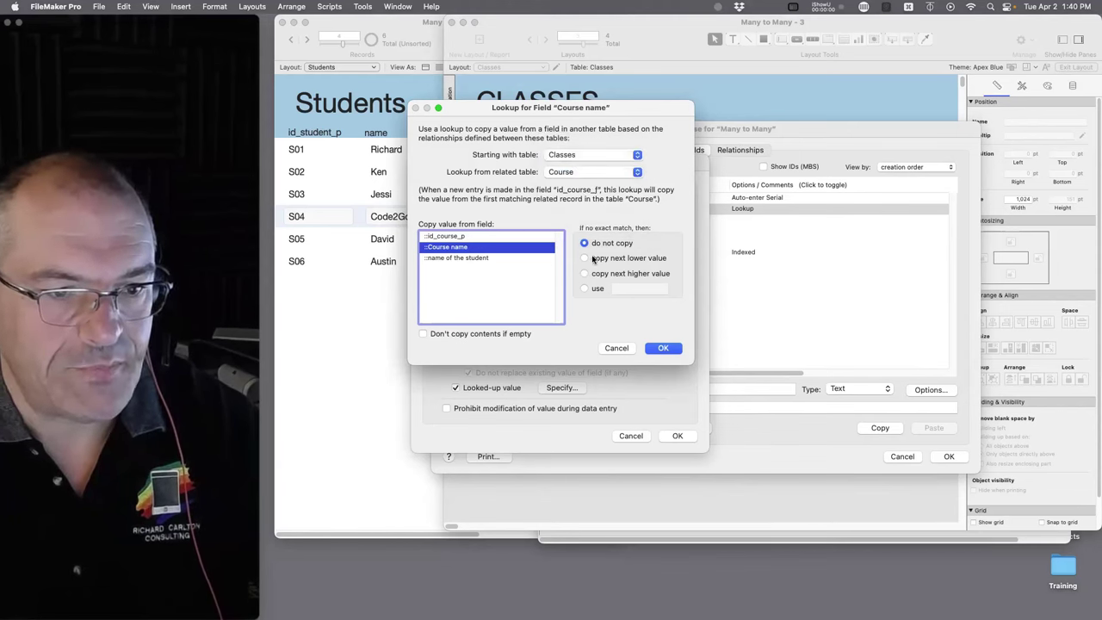
{"action": "left_click", "coordinate": [665, 349]}
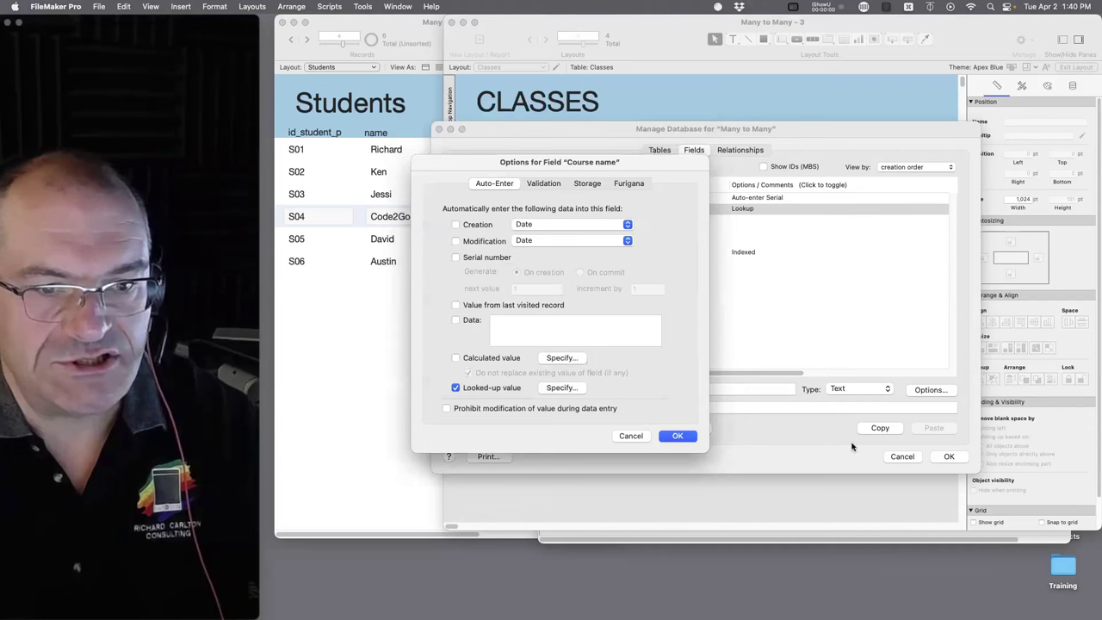
{"action": "left_click", "coordinate": [678, 436]}
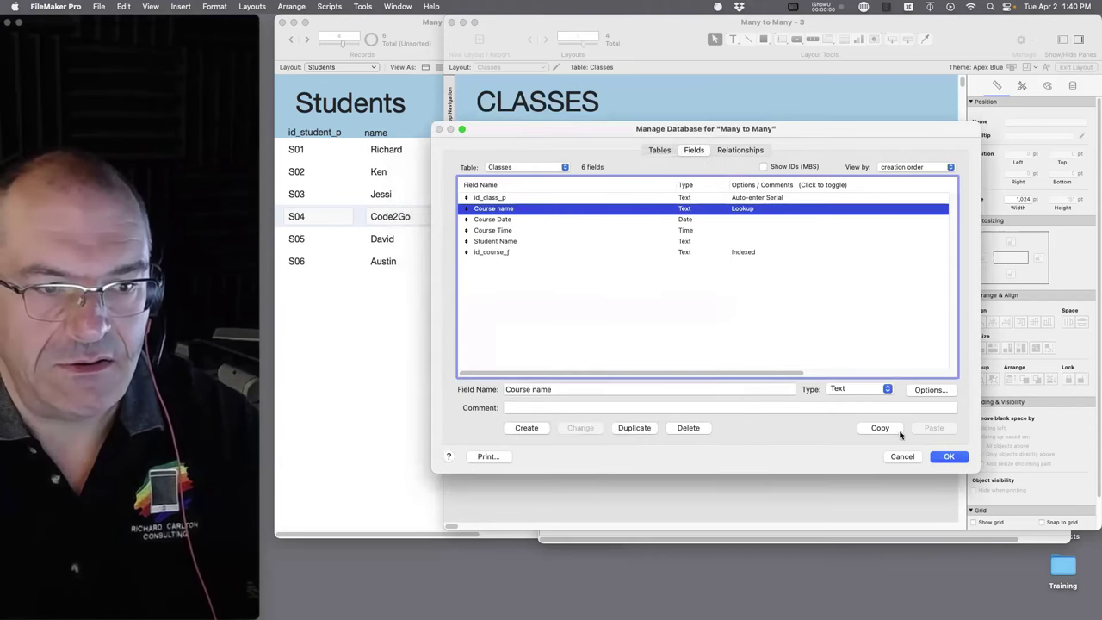
{"action": "left_click", "coordinate": [951, 457]}
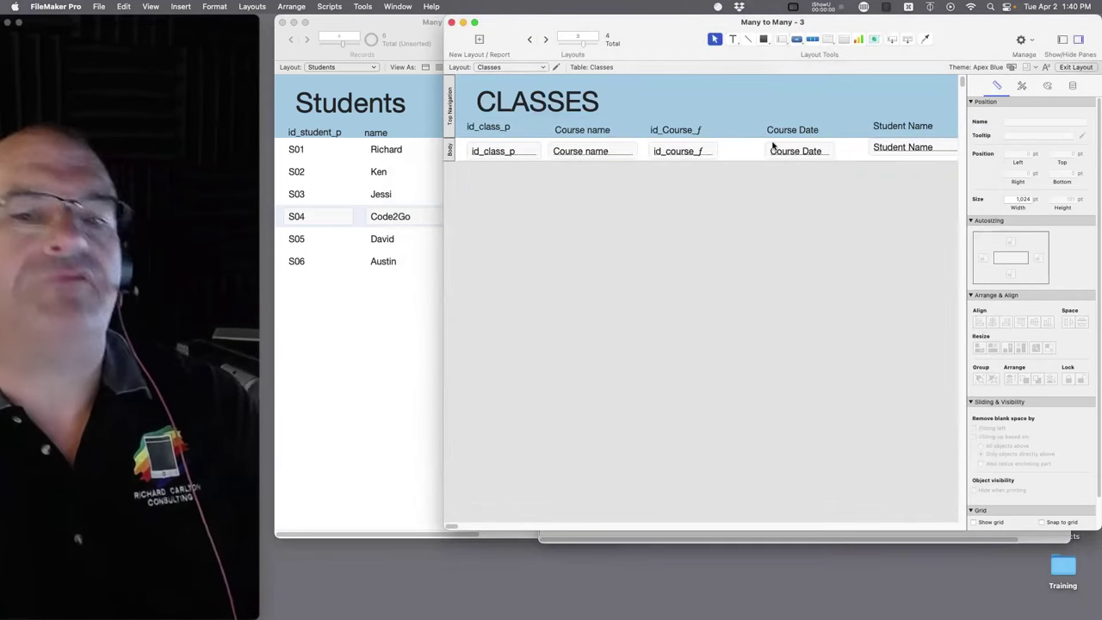
- Return to the Classes records, check the course keys in the Course Catalog, and change Class01's id_course_f to C01
{"action": "key", "text": "super+b"}
{"action": "left_click", "coordinate": [670, 148]}
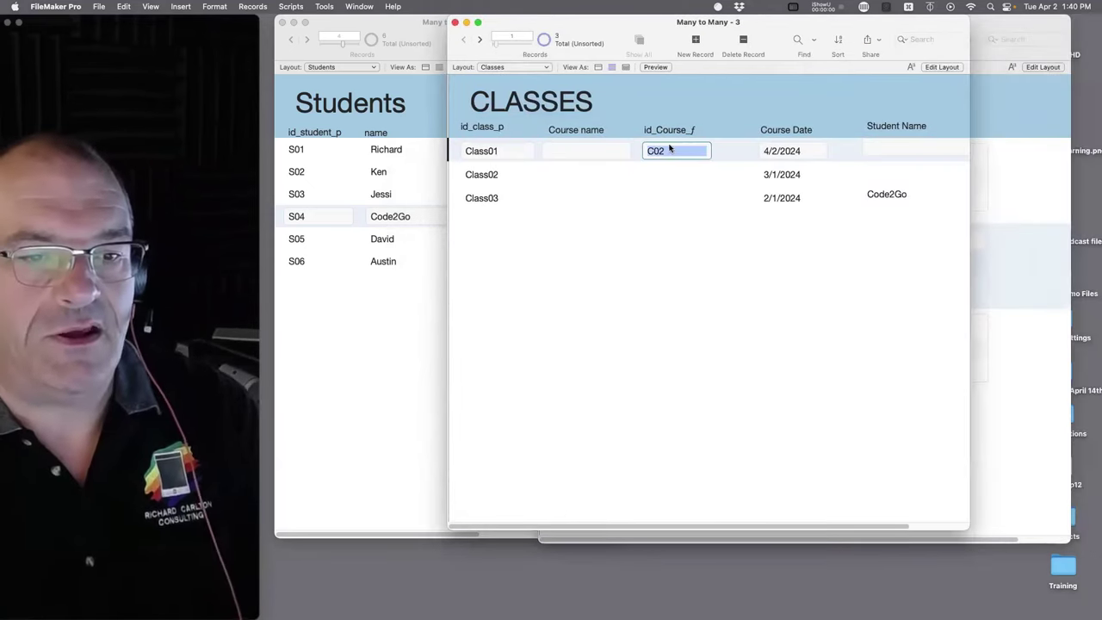
{"action": "left_click", "coordinate": [680, 151]}
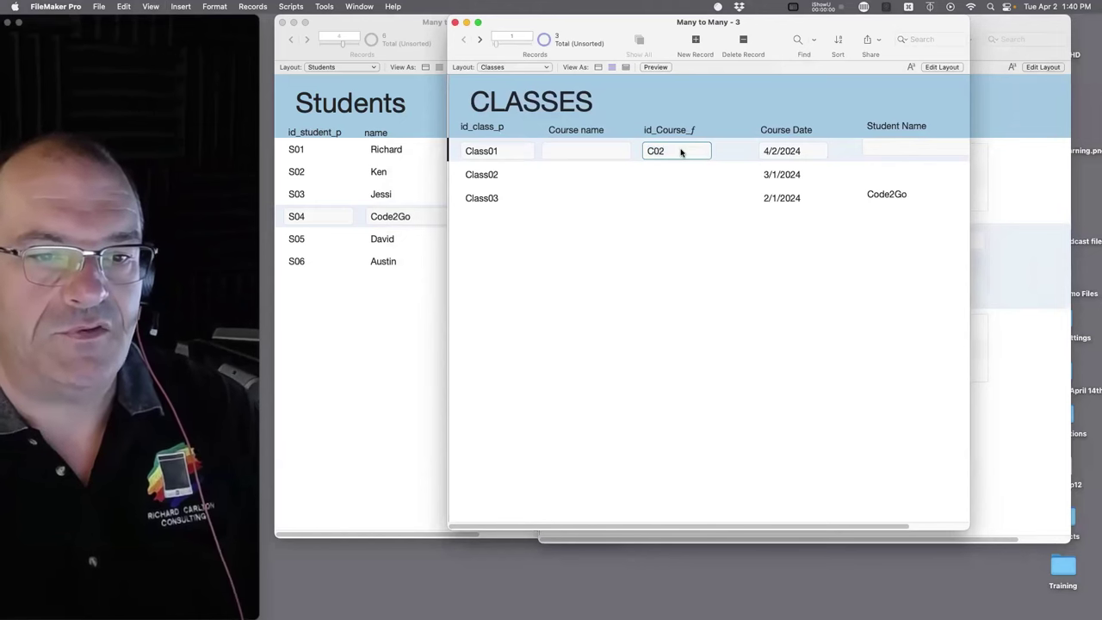
{"action": "left_click", "coordinate": [1025, 202]}
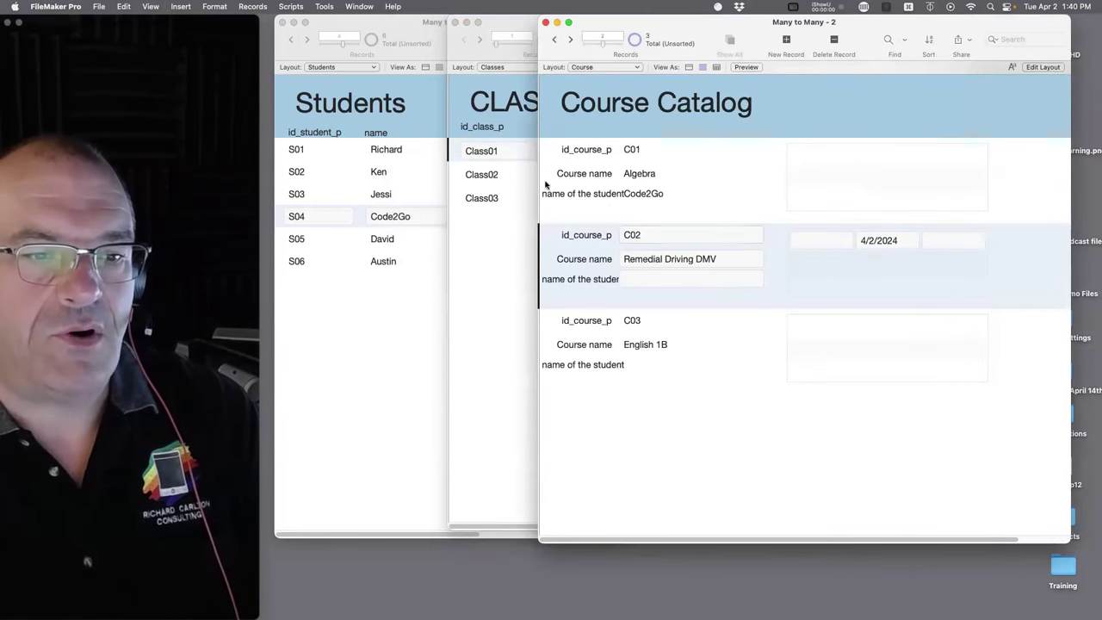
{"action": "left_click", "coordinate": [481, 182]}
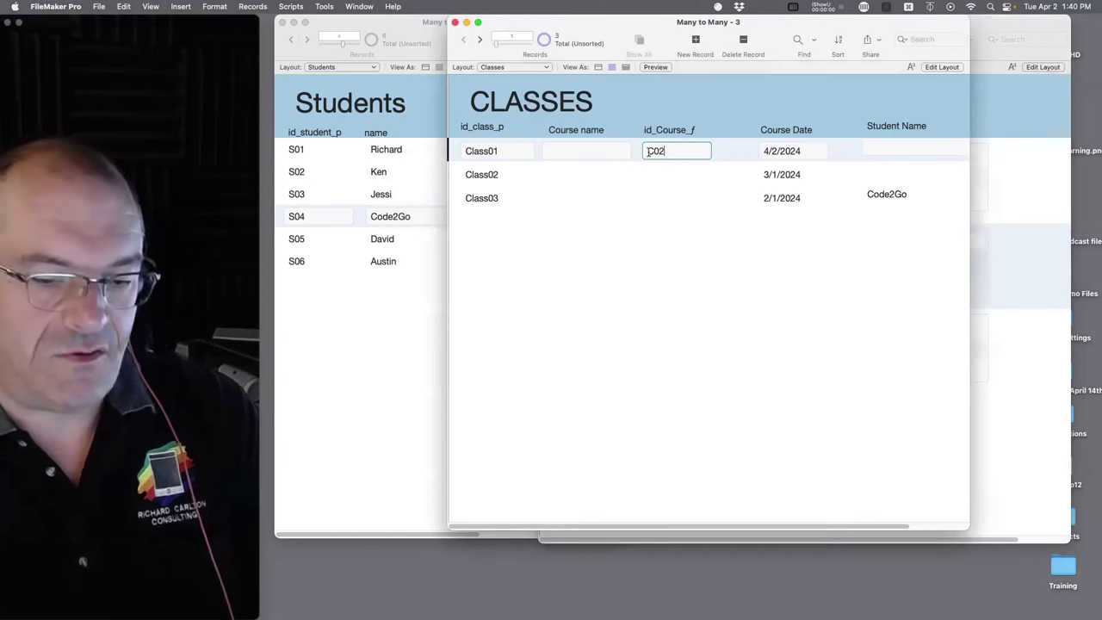
{"action": "key", "text": "BackSpace"}
{"action": "type", "text": "1"}
{"action": "left_click", "coordinate": [677, 283]}
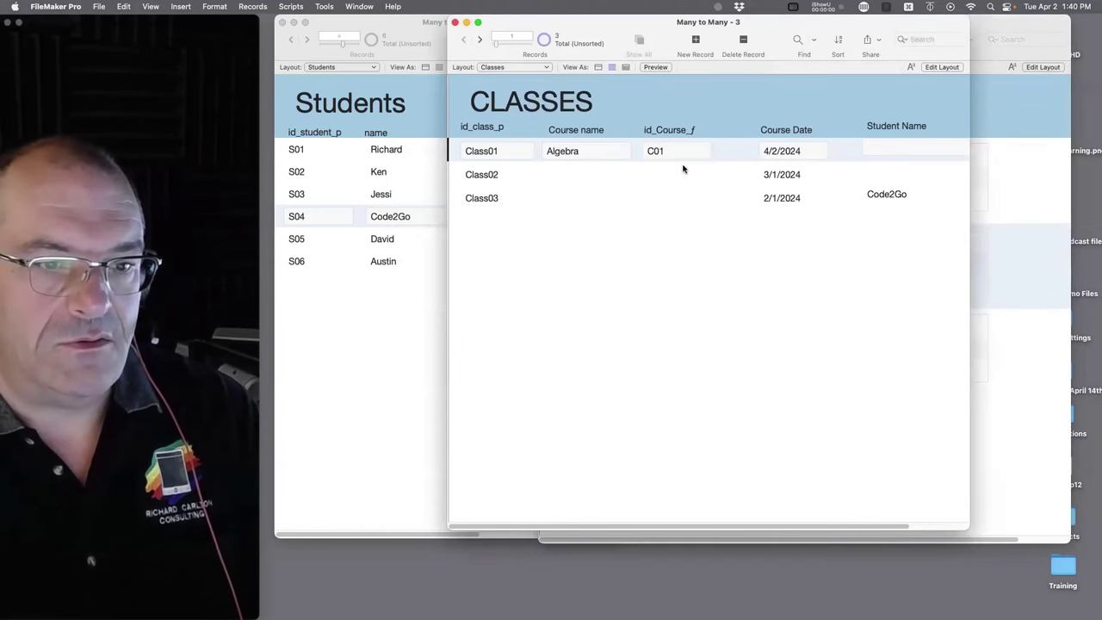
- Change Class01's id_course_f to C02 and check the looked-up Course name
{"action": "left_click", "coordinate": [677, 157]}
{"action": "key", "text": "Right"}
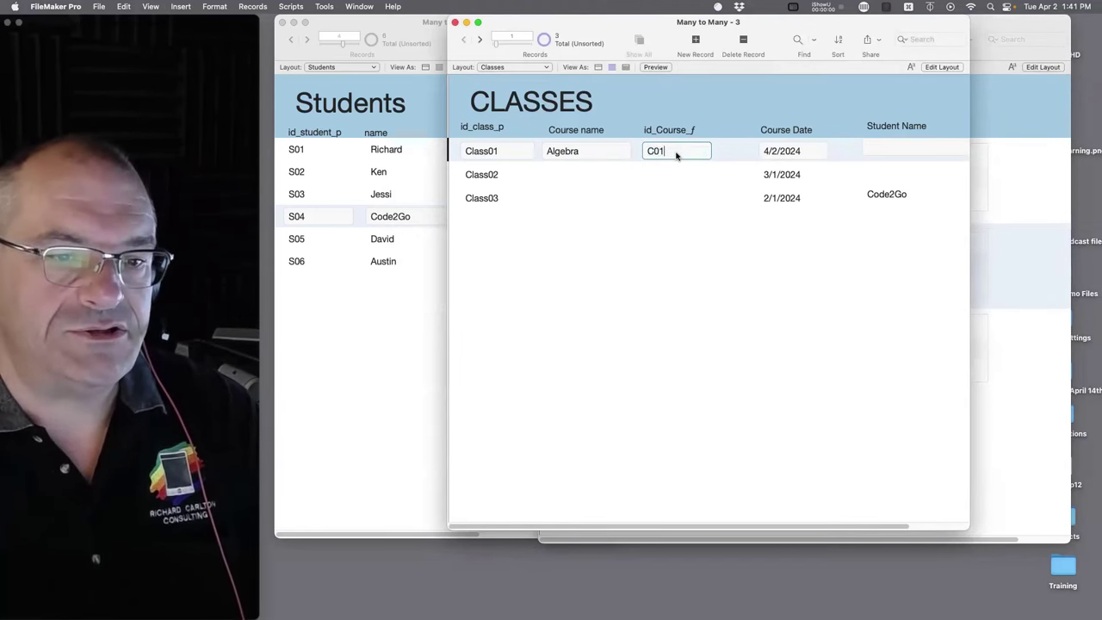
{"action": "key", "text": "BackSpace"}
{"action": "type", "text": "2"}
{"action": "key", "text": "Tab"}
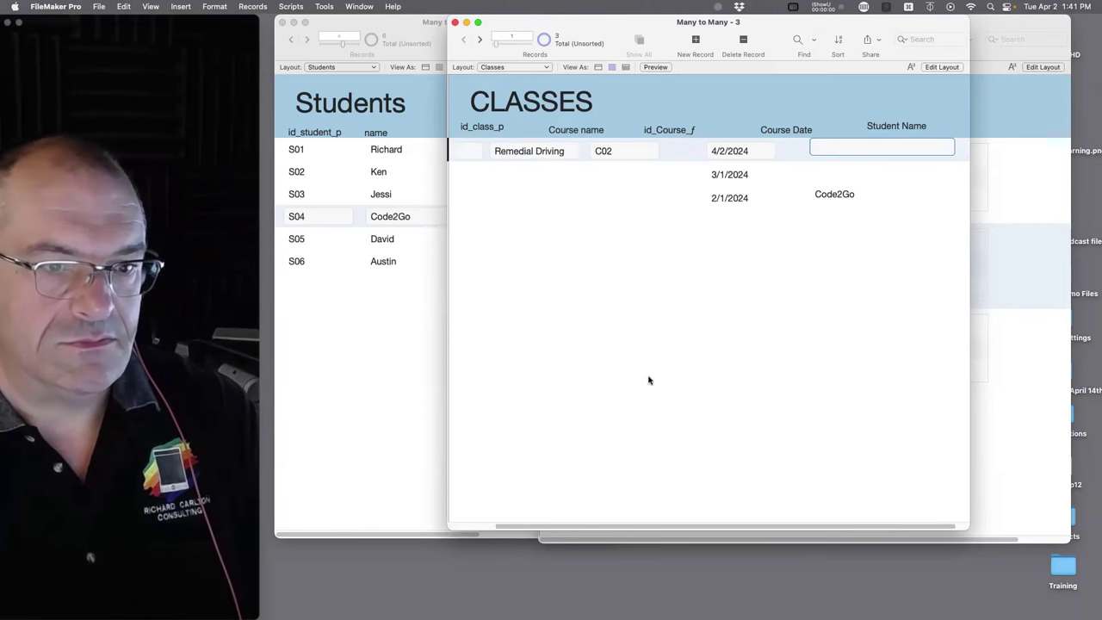
{"action": "left_click_drag", "start_coordinate": [650, 528], "coordinate": [565, 472]}
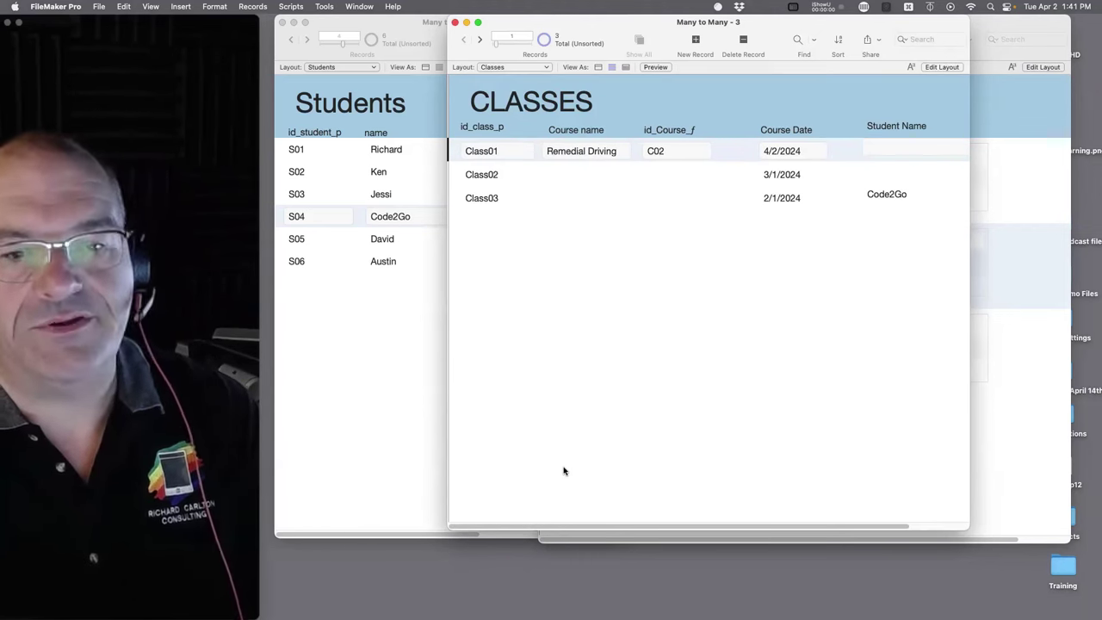
- Copy the course key C02 from Class01 into id_course_f of Class02 and Class03, and commit the records
{"action": "left_click", "coordinate": [668, 179]}
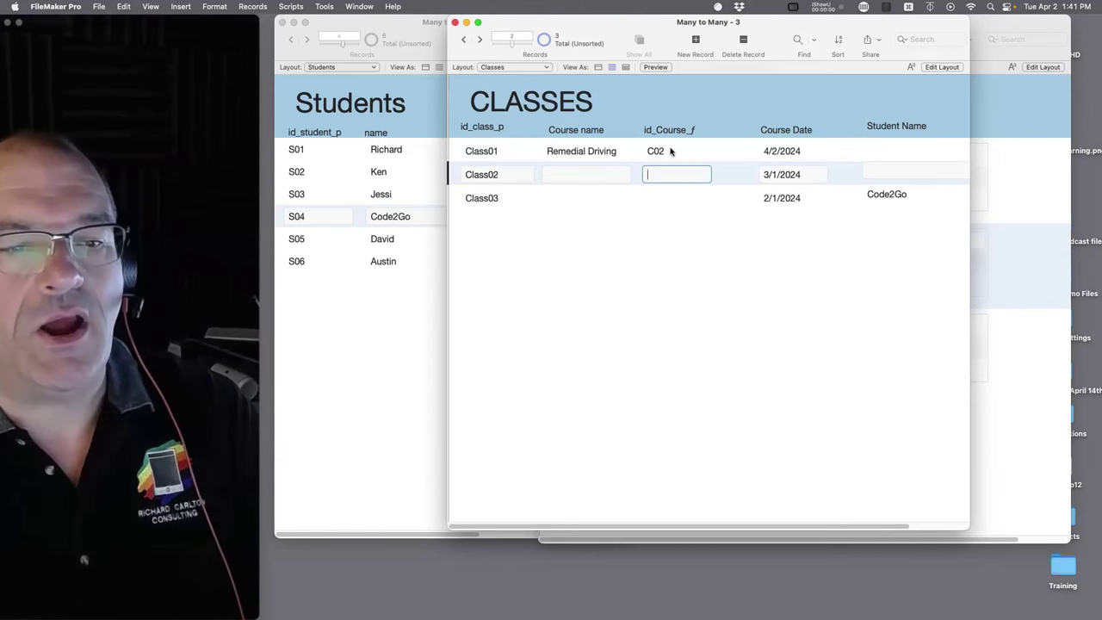
{"action": "left_click", "coordinate": [671, 151]}
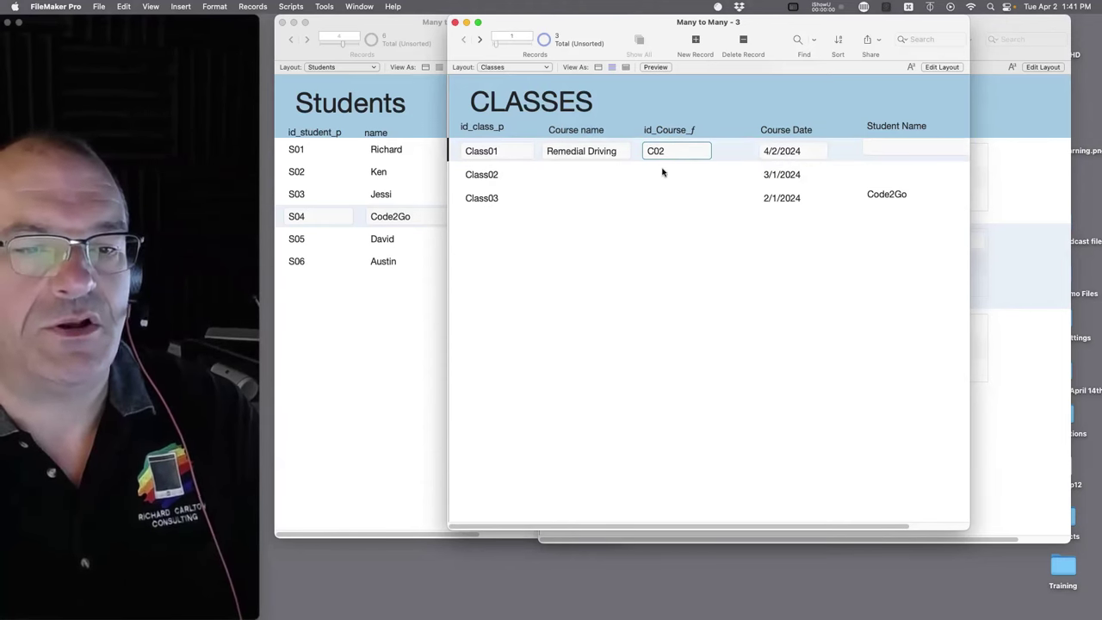
{"action": "left_click_drag", "start_coordinate": [663, 161], "coordinate": [650, 151]}
{"action": "key", "text": "super+c"}
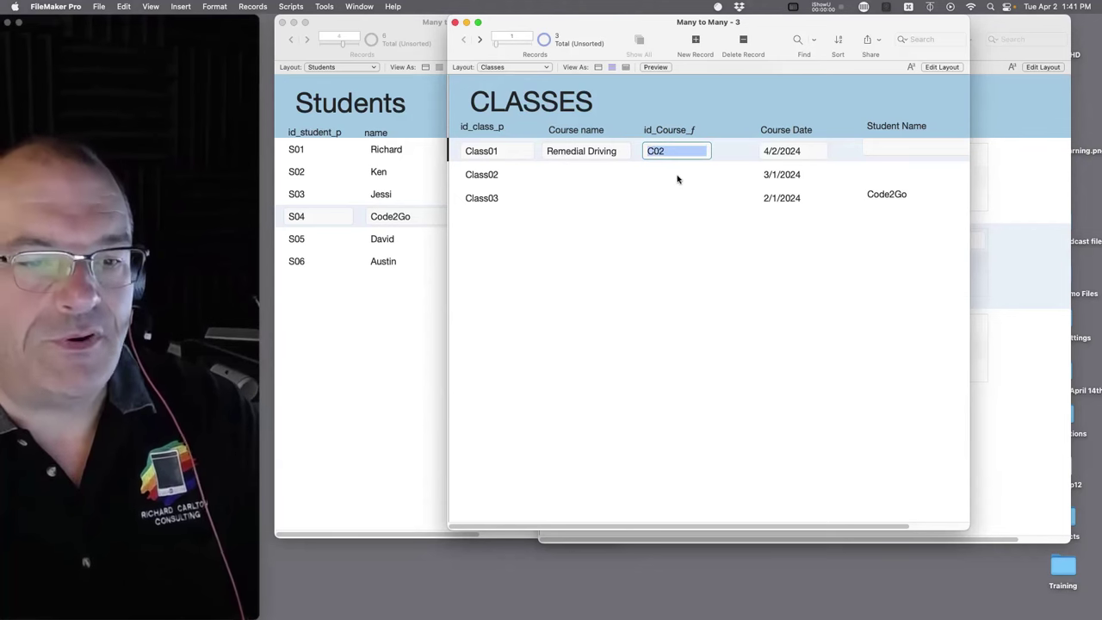
{"action": "left_click", "coordinate": [672, 176]}
{"action": "key", "text": "super+v"}
{"action": "left_click", "coordinate": [668, 198]}
{"action": "key", "text": "super+v"}
{"action": "left_click", "coordinate": [672, 270]}
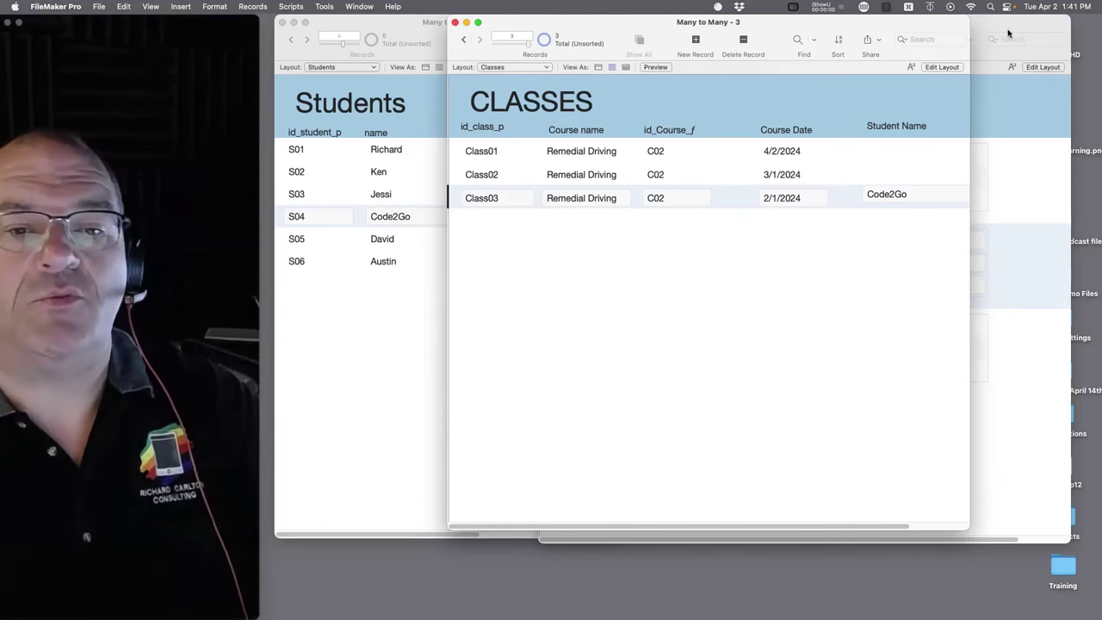
- Bring the Course Catalog window forward and reposition it to examine course C02's portal of classes
{"action": "left_click", "coordinate": [1050, 134]}
{"action": "left_click_drag", "start_coordinate": [703, 32], "coordinate": [972, 32]}
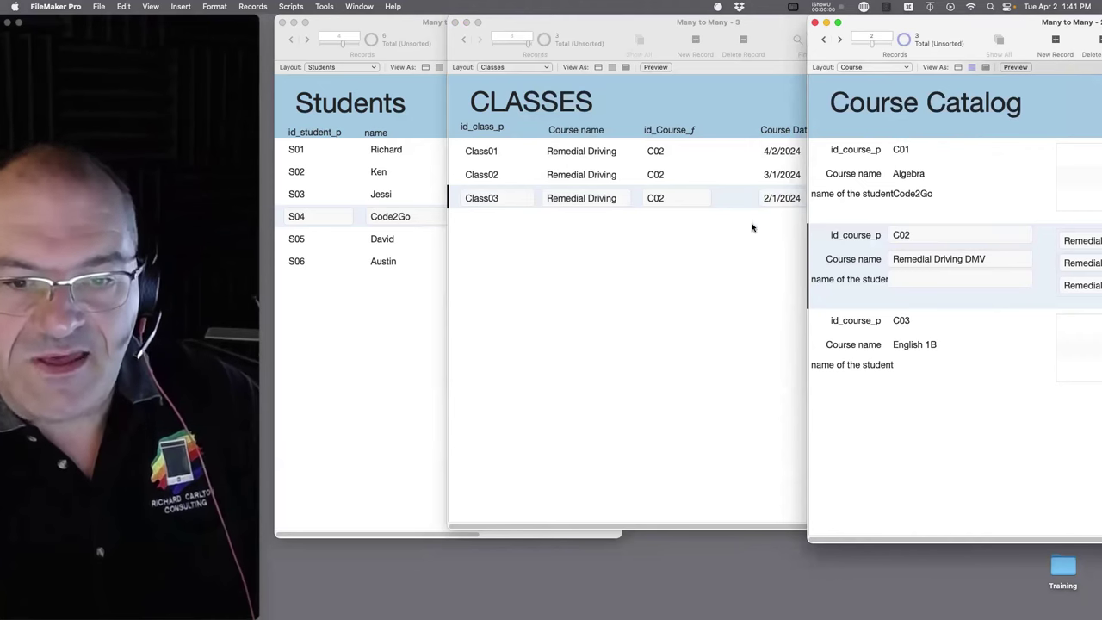
{"action": "left_click_drag", "start_coordinate": [959, 31], "coordinate": [742, 31]}
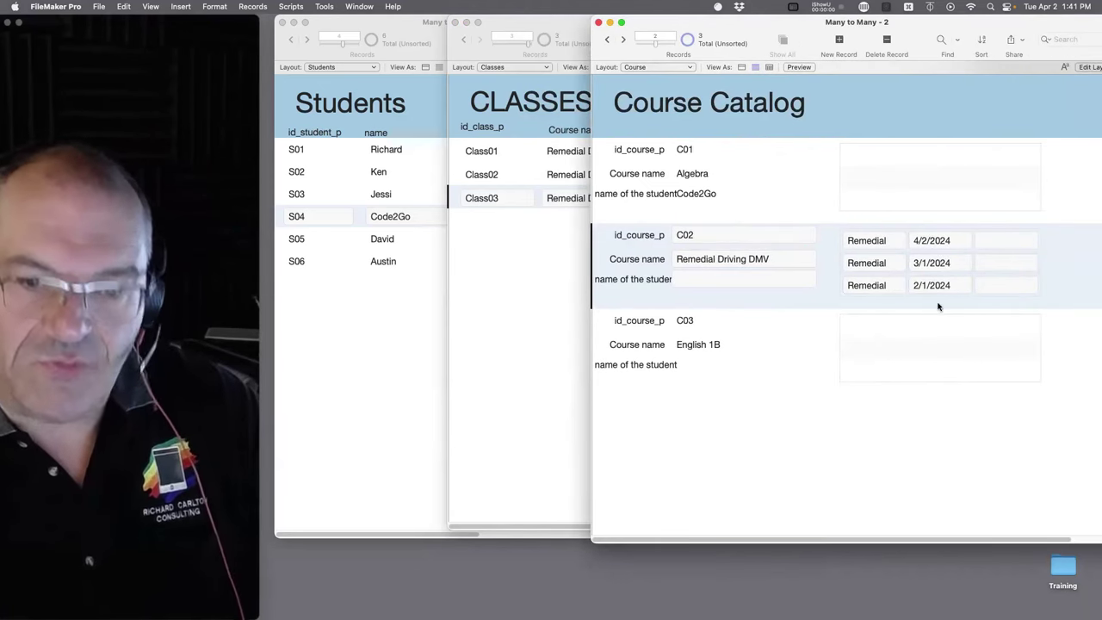
- Return to the Classes records and select the whole Student Name text of Class03 to examine it
{"action": "left_click", "coordinate": [512, 276]}
{"action": "left_click", "coordinate": [877, 197]}
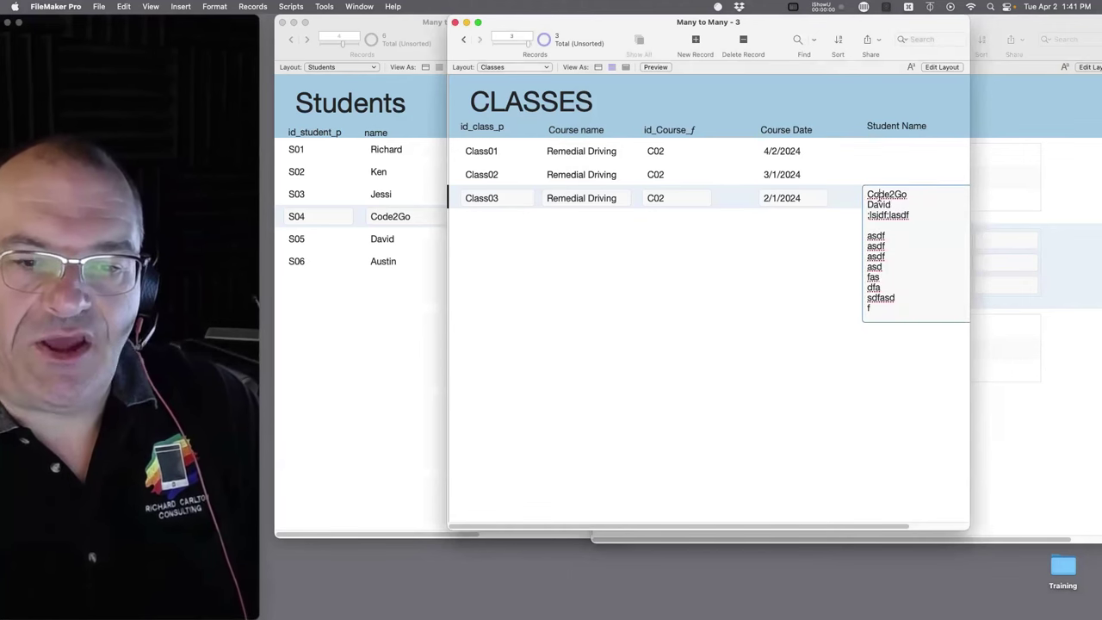
{"action": "left_click", "coordinate": [793, 280]}
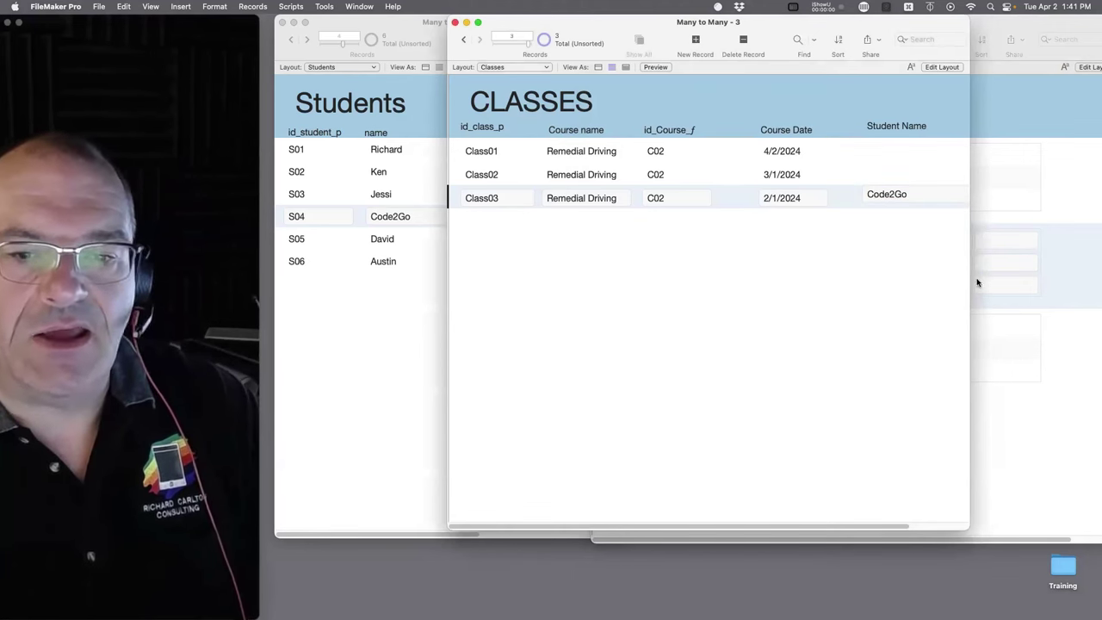
{"action": "left_click", "coordinate": [891, 195]}
{"action": "left_click_drag", "start_coordinate": [903, 315], "coordinate": [863, 192]}
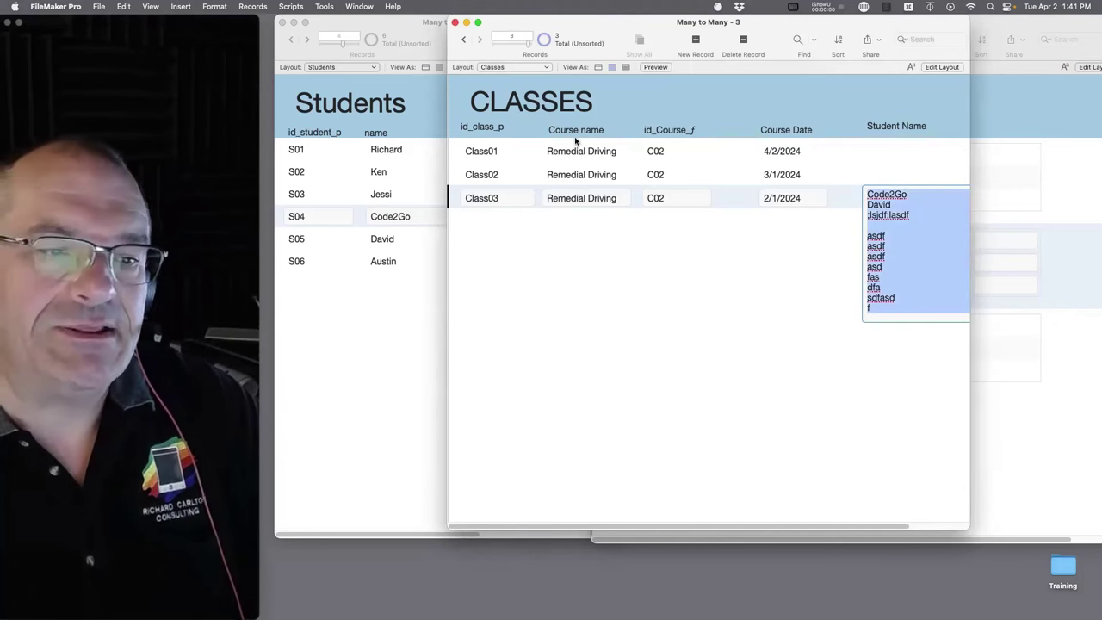
- Compare the Course Catalog's portal for course C02 with the Classes records, ending on the Classes window
{"action": "key", "text": "super+grave"}
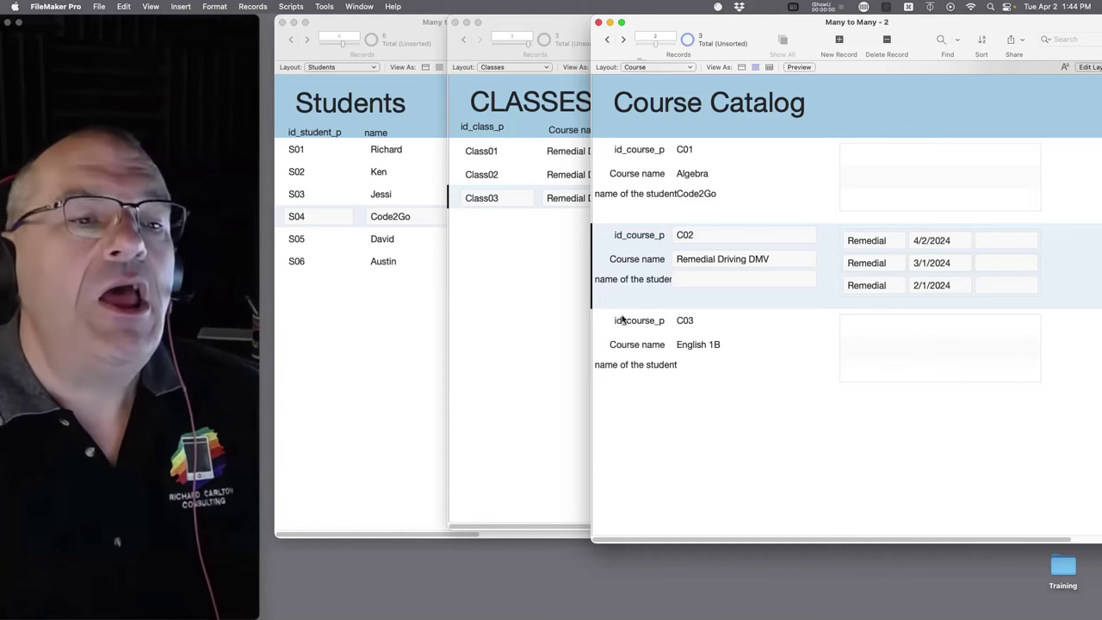
{"action": "left_click", "coordinate": [504, 269]}
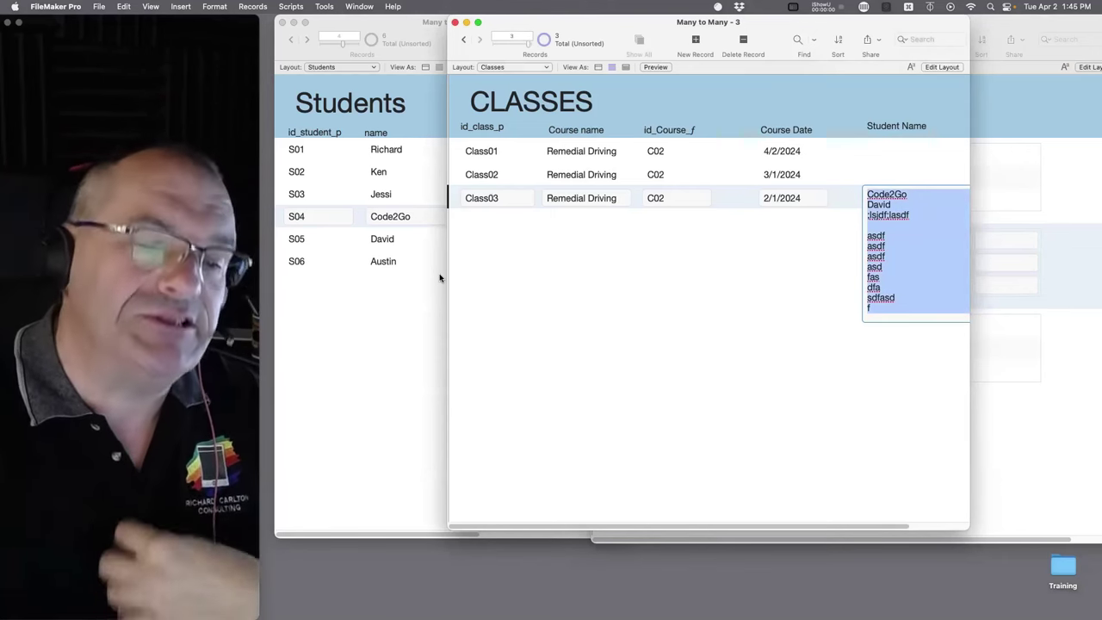
{"action": "left_click", "coordinate": [1055, 465]}
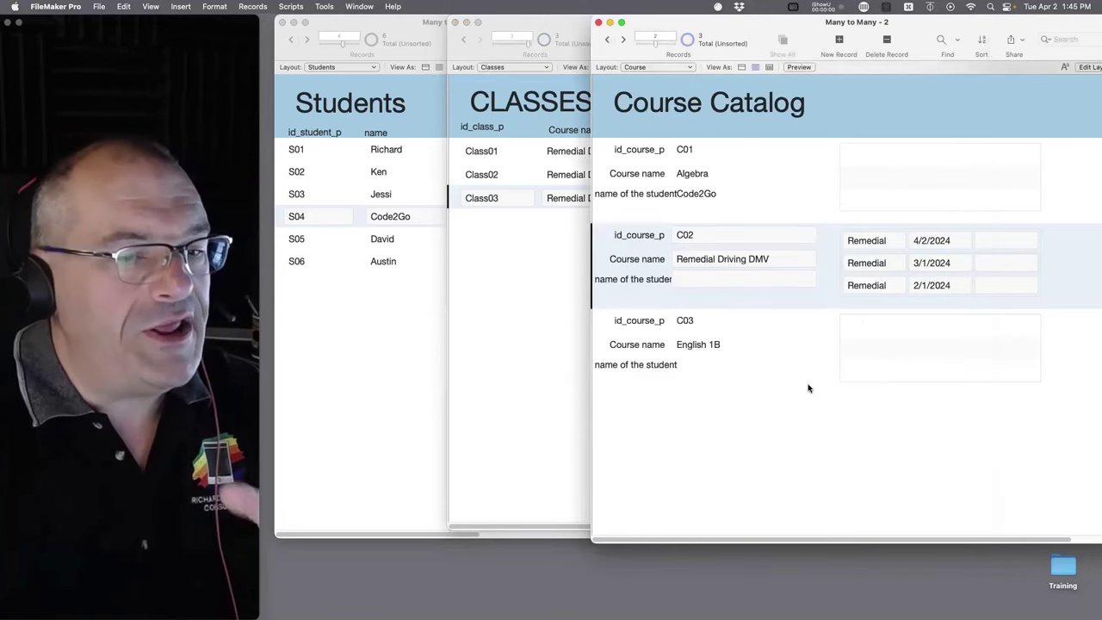
{"action": "left_click", "coordinate": [560, 345]}
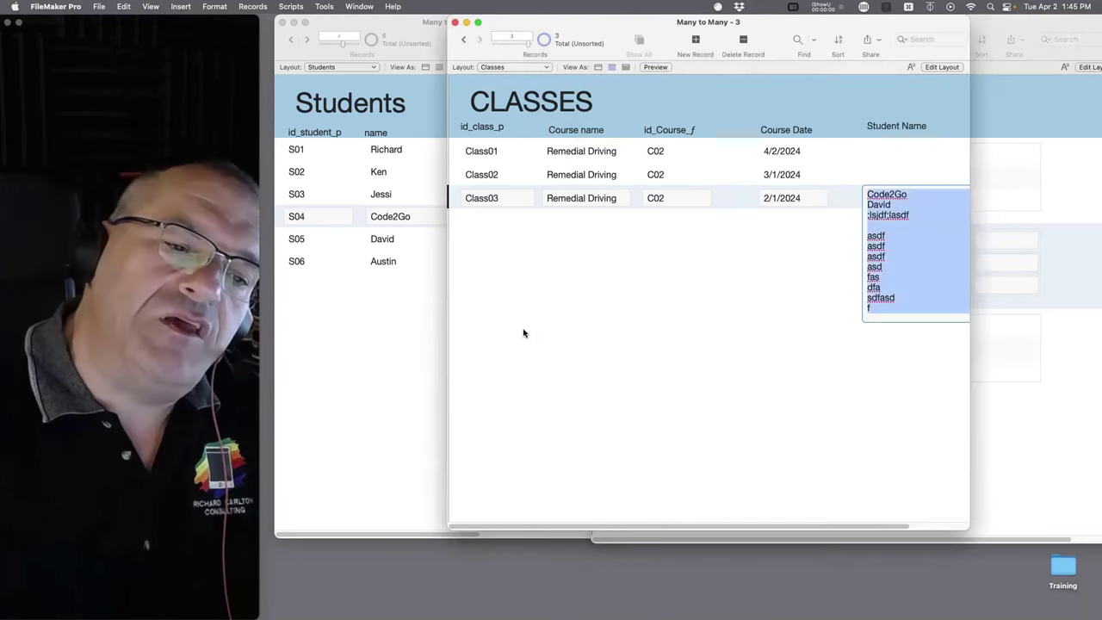
{"action": "left_click", "coordinate": [390, 332]}
{"action": "left_click", "coordinate": [697, 338]}
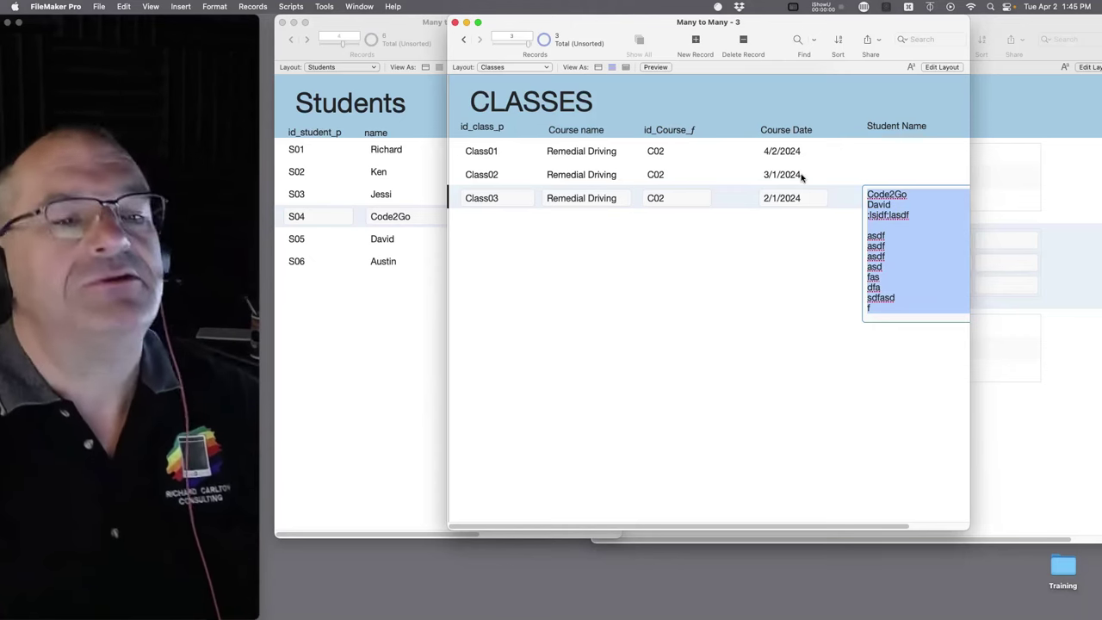
- Commit Class03, narrow the Classes window, and spread the Students, Classes and Course Catalog windows apart, leaving a gap after Students
{"action": "left_click", "coordinate": [760, 214]}
{"action": "left_click", "coordinate": [359, 7]}
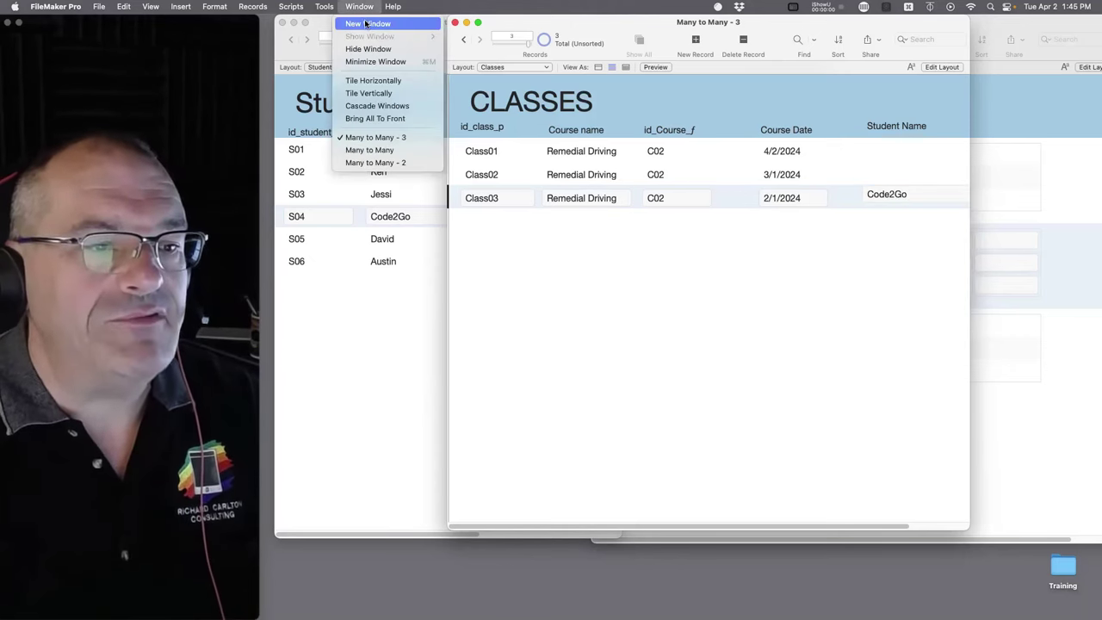
{"action": "left_click", "coordinate": [229, 30]}
{"action": "left_click_drag", "start_coordinate": [319, 23], "coordinate": [125, 22]}
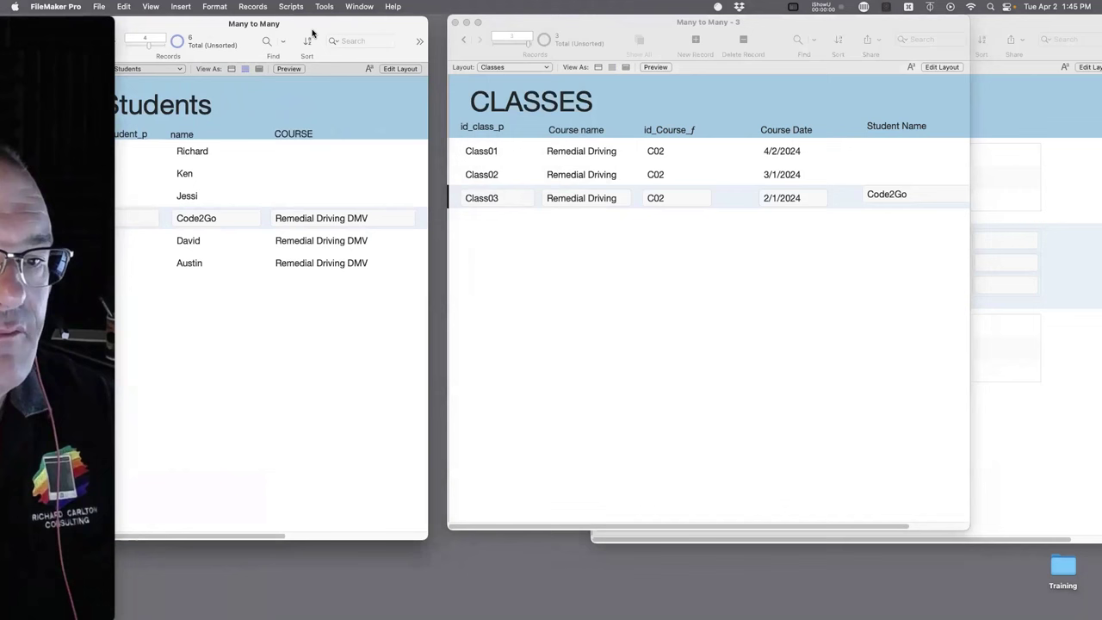
{"action": "left_click", "coordinate": [960, 525]}
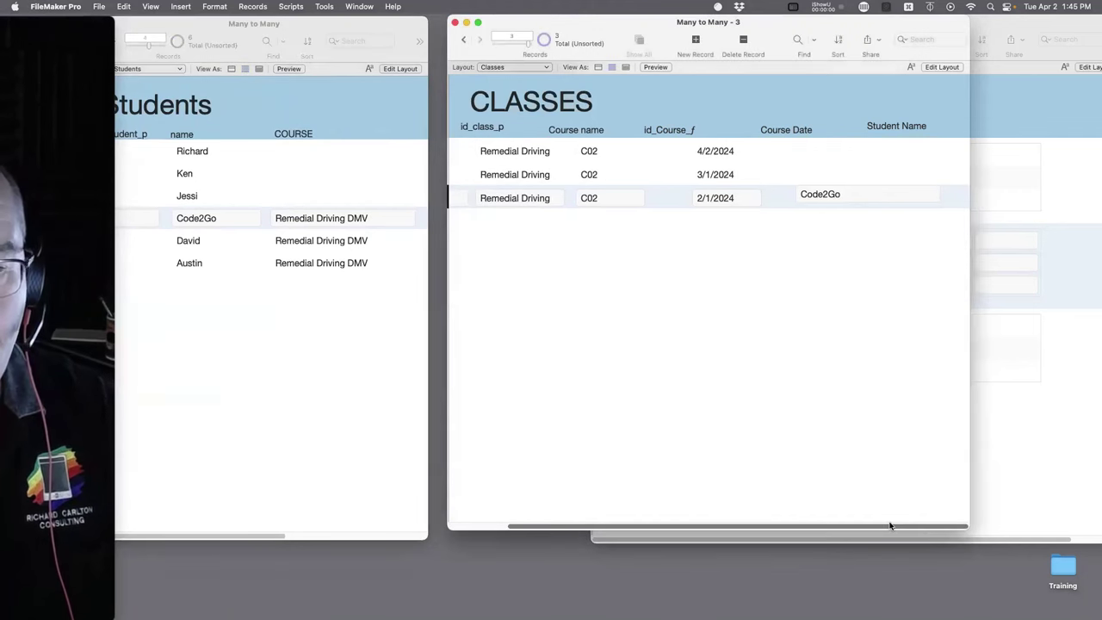
{"action": "left_click_drag", "start_coordinate": [960, 527], "coordinate": [793, 528]}
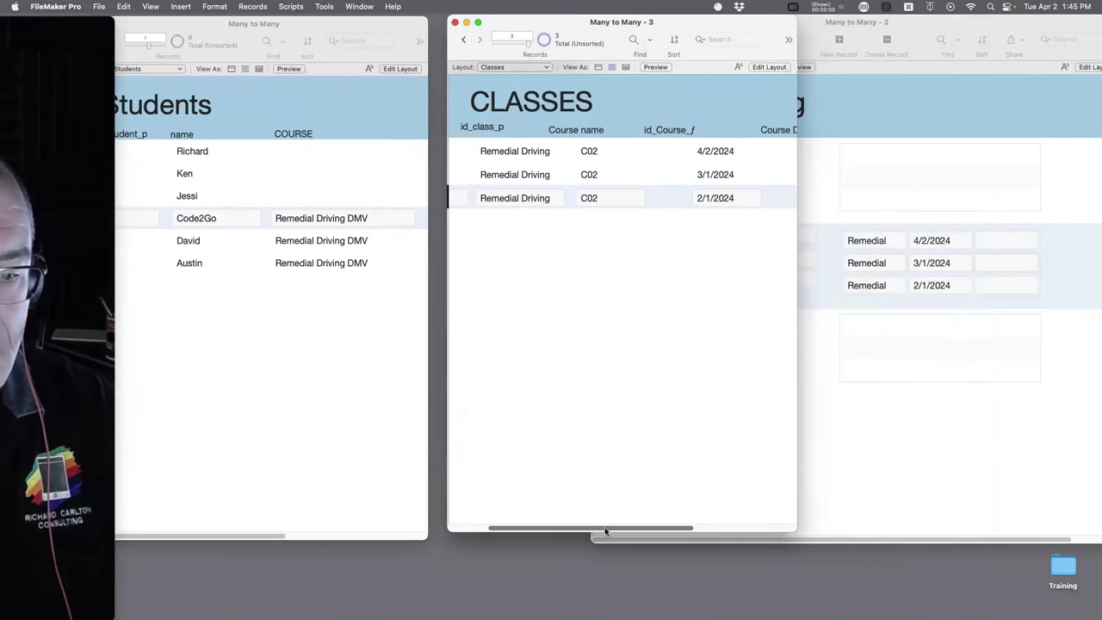
{"action": "left_click_drag", "start_coordinate": [608, 527], "coordinate": [564, 528]}
{"action": "left_click_drag", "start_coordinate": [862, 34], "coordinate": [1039, 33]}
{"action": "left_click_drag", "start_coordinate": [675, 23], "coordinate": [751, 27]}
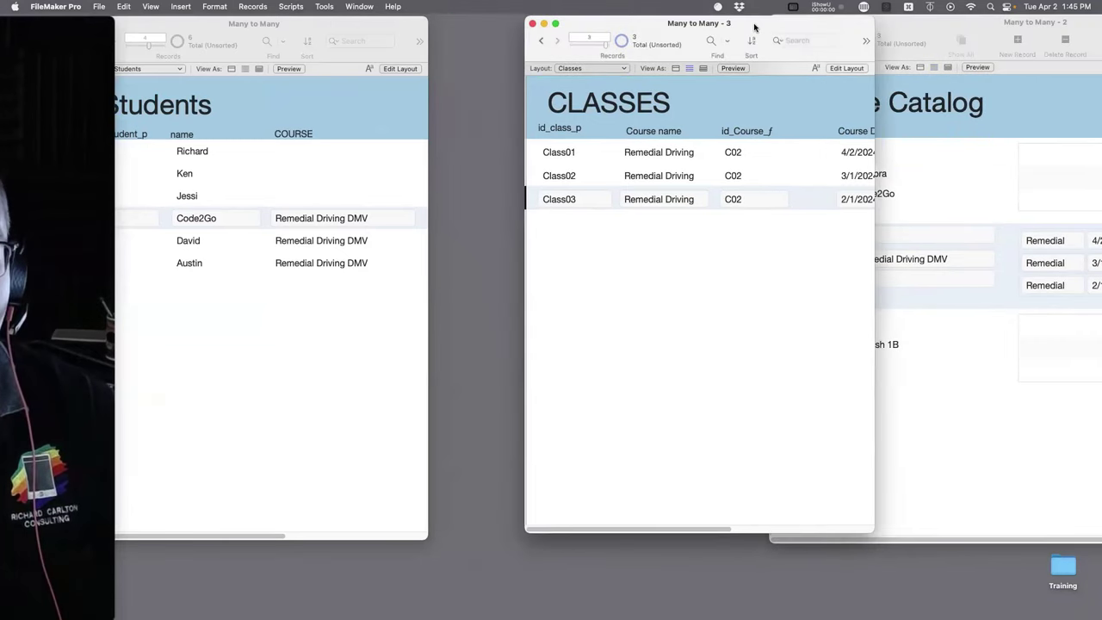
- Open a new database window and place it between the Students and Classes windows
{"action": "left_click", "coordinate": [356, 6]}
{"action": "left_click", "coordinate": [367, 24]}
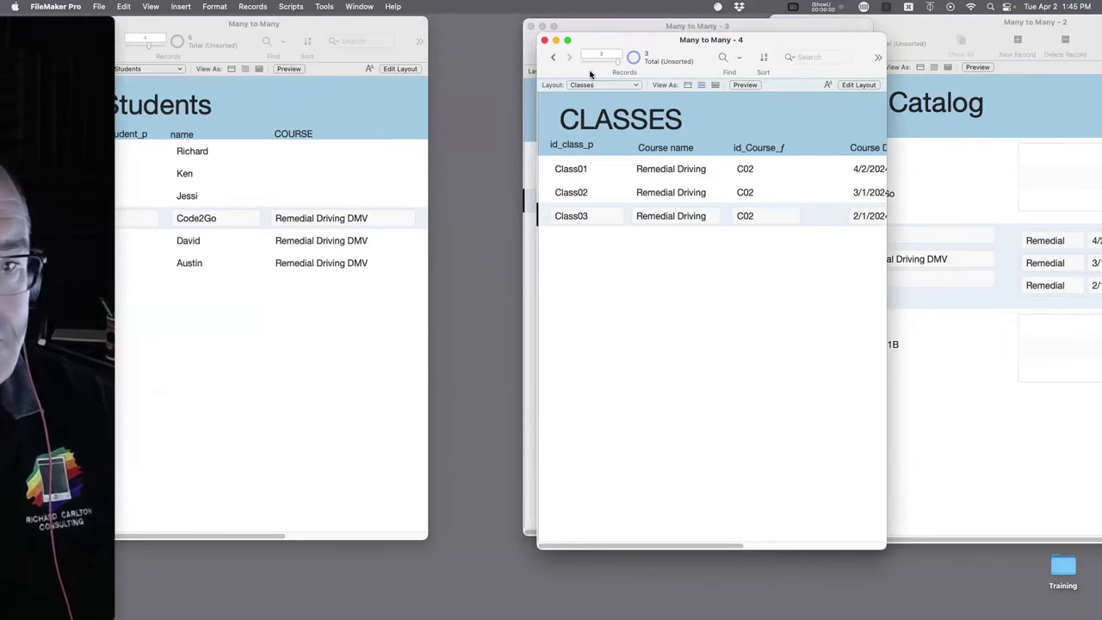
{"action": "left_click_drag", "start_coordinate": [628, 24], "coordinate": [393, 17]}
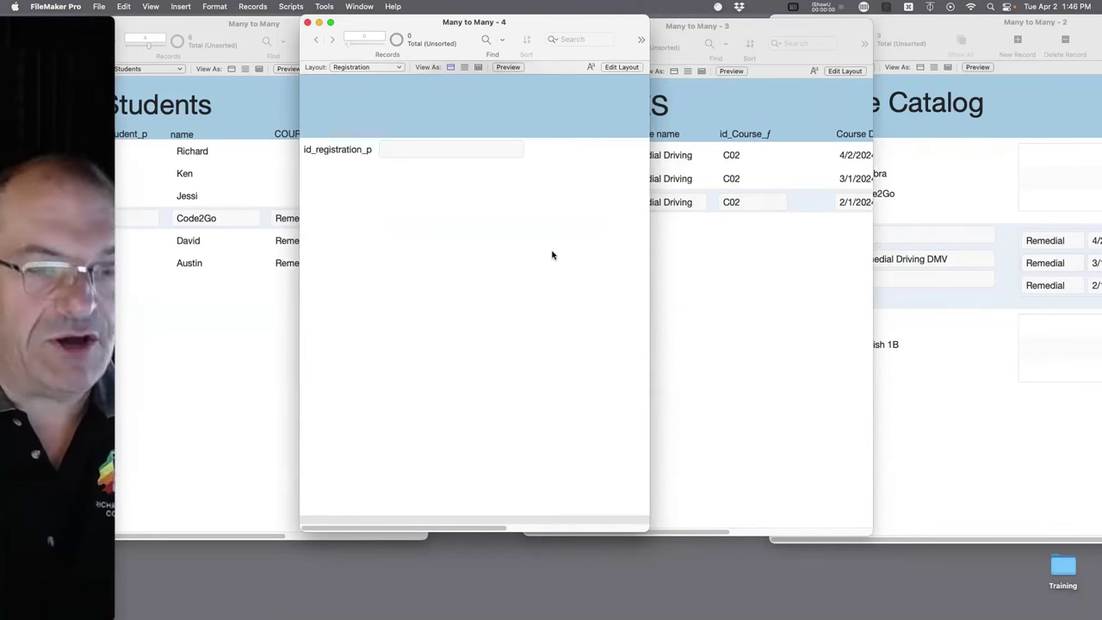
- In the enlarged relationships graph, shift Classes and Course aside and place the Registration table between Students and Classes
{"action": "key", "text": "super+shift+d"}
{"action": "left_click", "coordinate": [746, 151]}
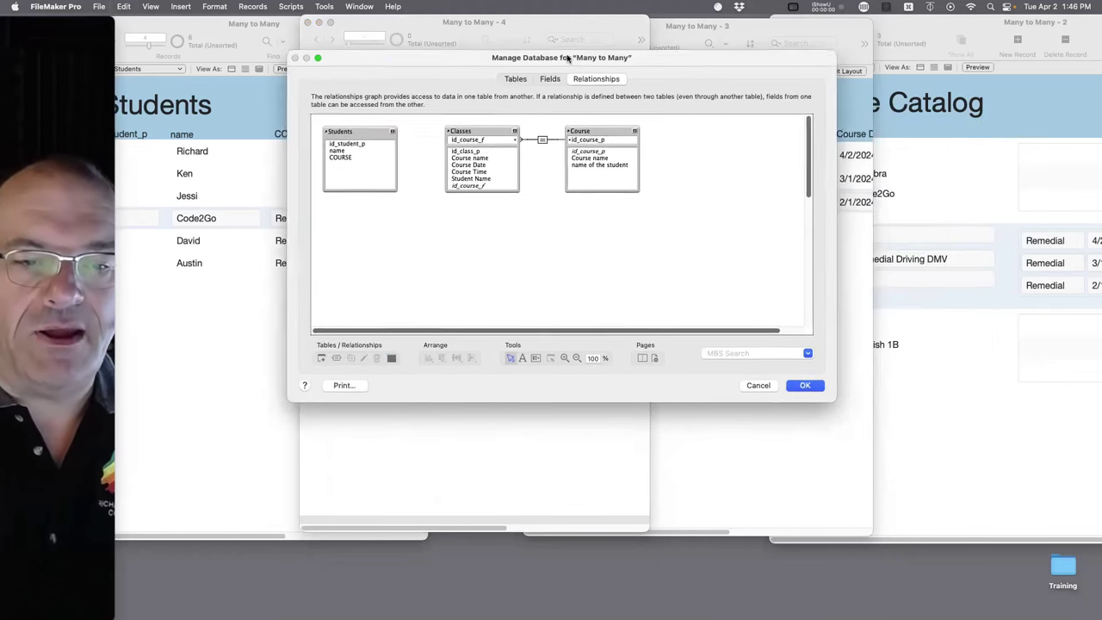
{"action": "left_click_drag", "start_coordinate": [882, 435], "coordinate": [1056, 606]}
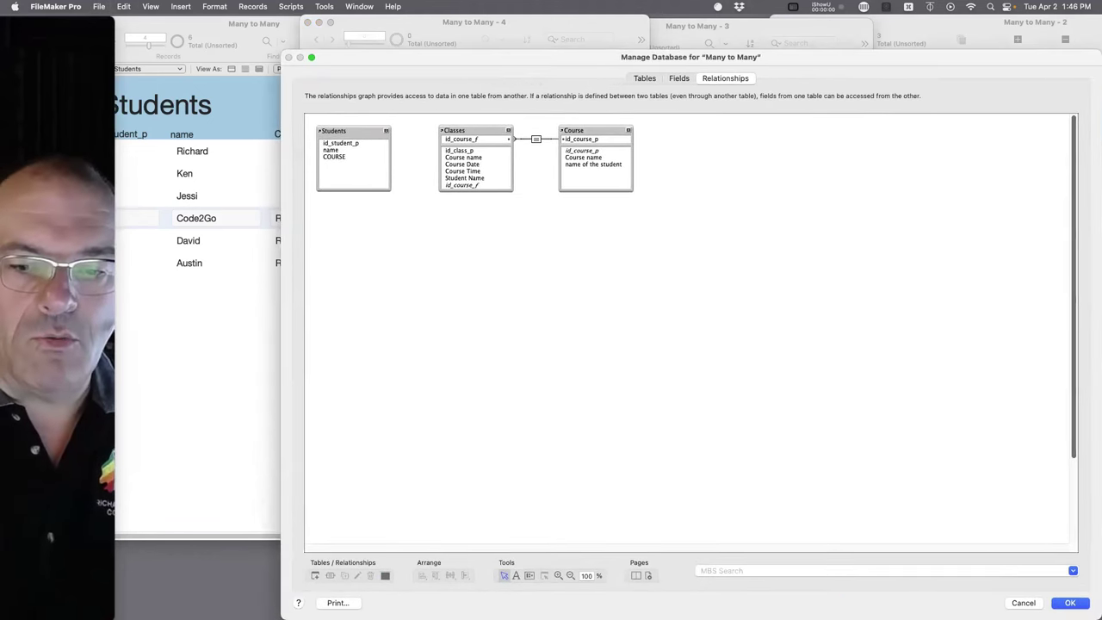
{"action": "scroll", "coordinate": [1079, 425], "scroll_direction": "down", "scroll_amount": 5}
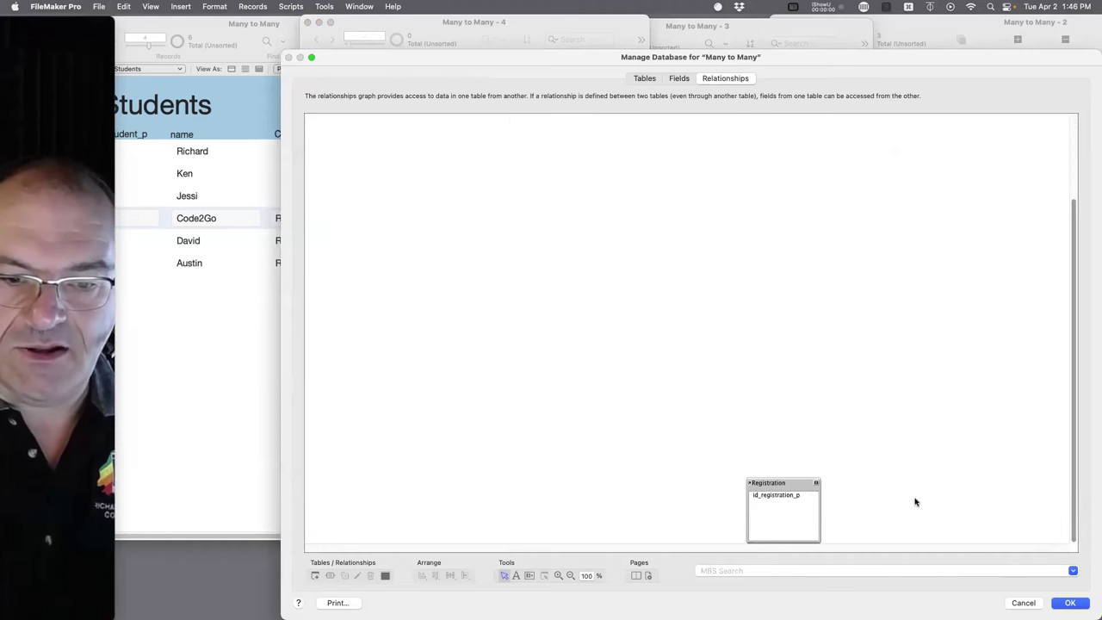
{"action": "left_click_drag", "start_coordinate": [780, 485], "coordinate": [439, 205]}
{"action": "left_click_drag", "start_coordinate": [679, 118], "coordinate": [510, 200]}
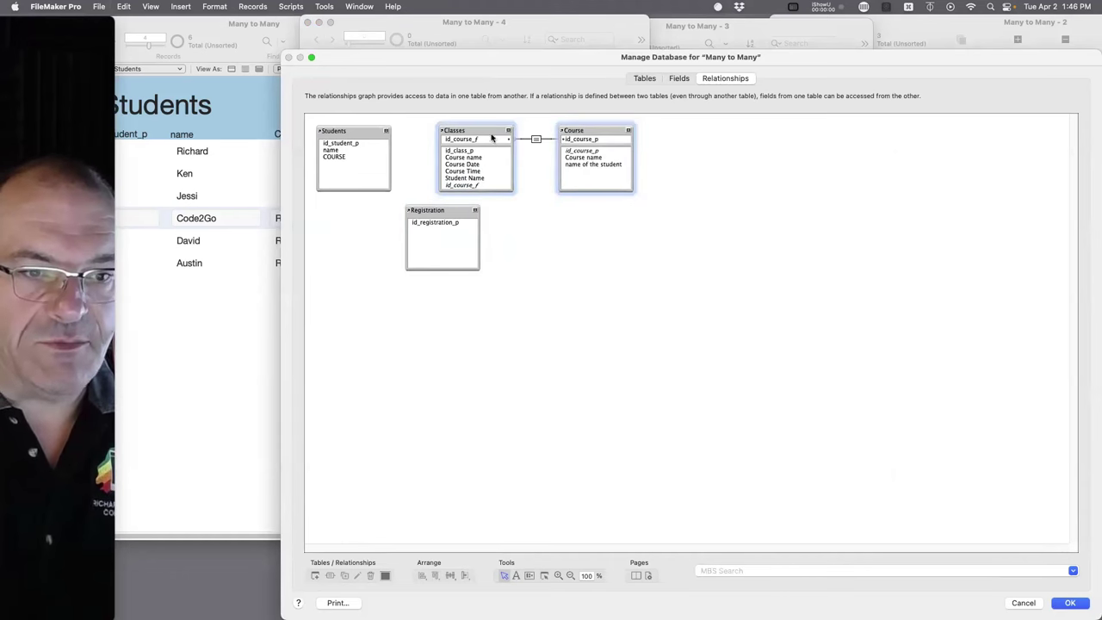
{"action": "left_click_drag", "start_coordinate": [490, 132], "coordinate": [570, 132]}
{"action": "left_click_drag", "start_coordinate": [466, 211], "coordinate": [478, 133]}
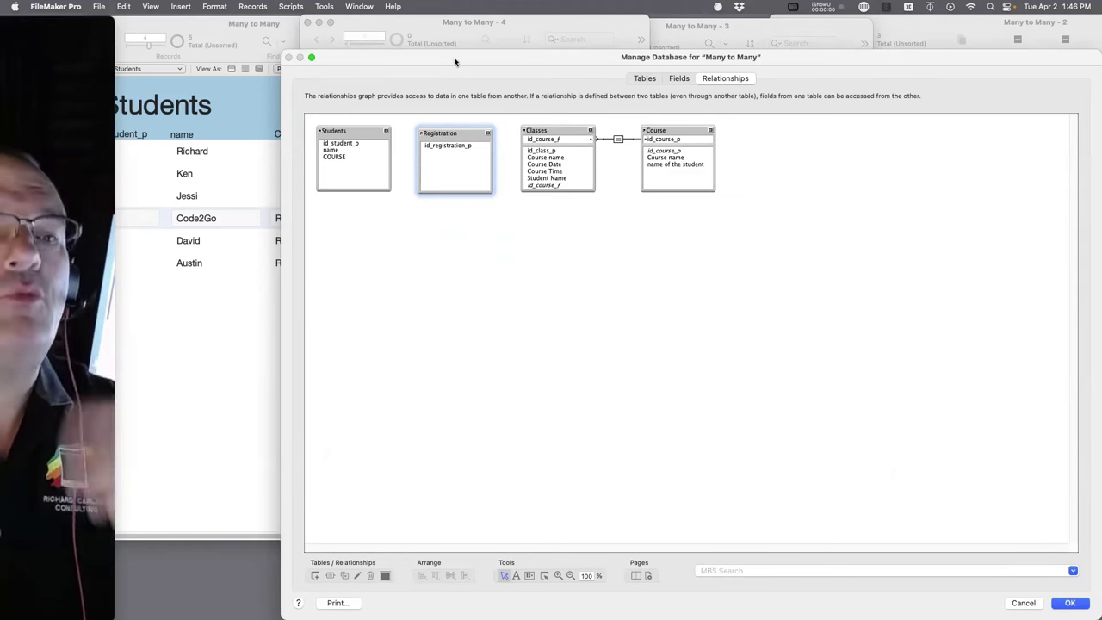
- Place the Registration window below the Students and Classes windows and save the Manage Database changes
{"action": "left_click_drag", "start_coordinate": [457, 59], "coordinate": [481, 465]}
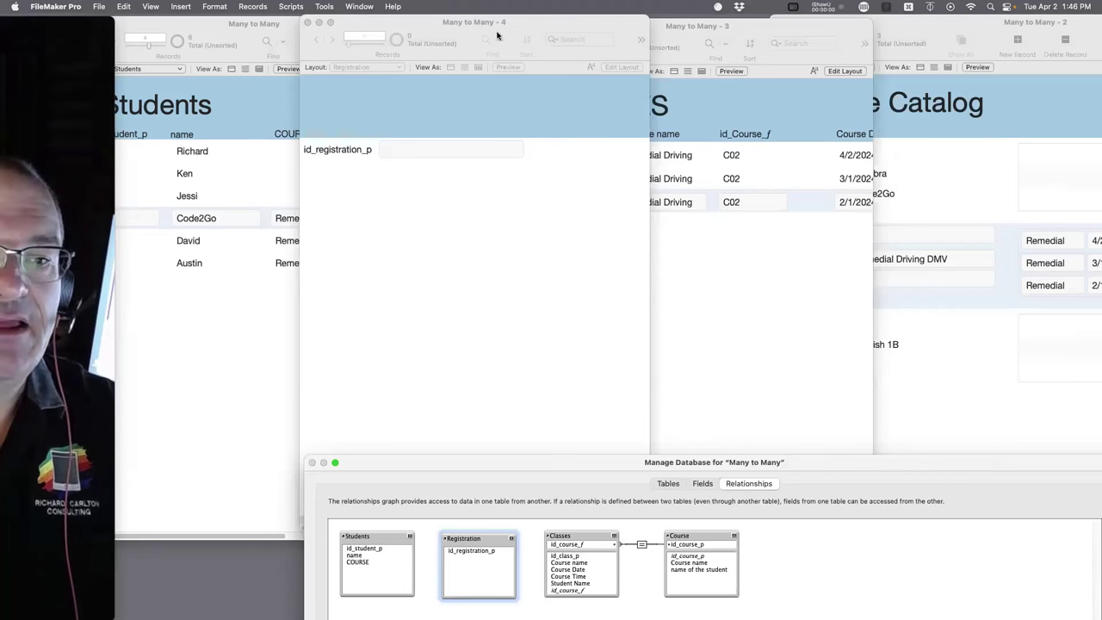
{"action": "left_click_drag", "start_coordinate": [497, 22], "coordinate": [484, 418]}
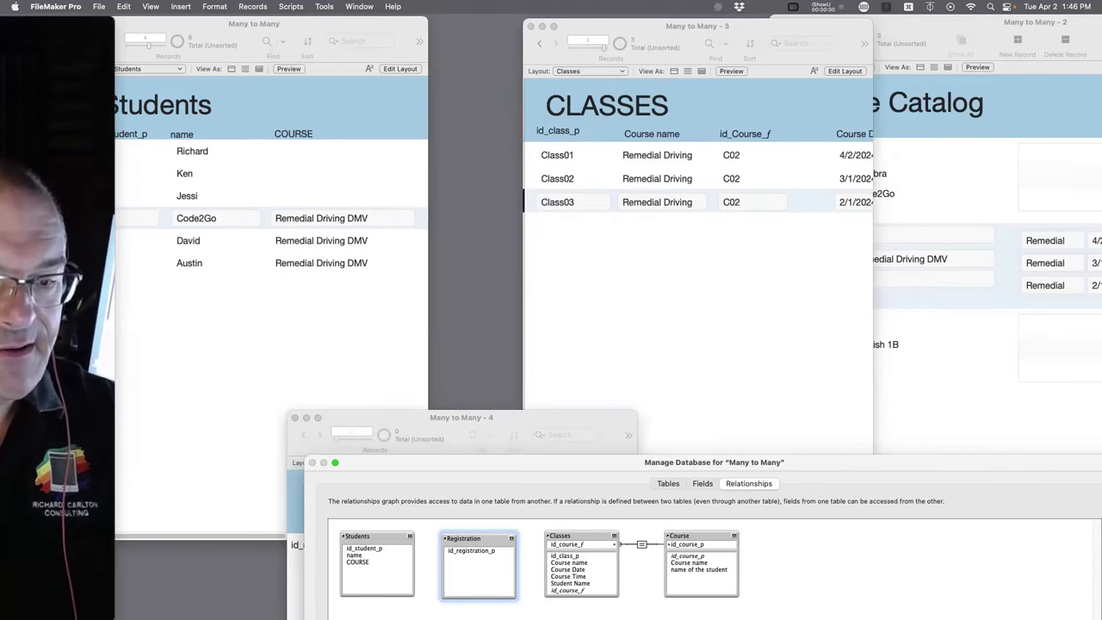
{"action": "left_click_drag", "start_coordinate": [801, 468], "coordinate": [622, 27]}
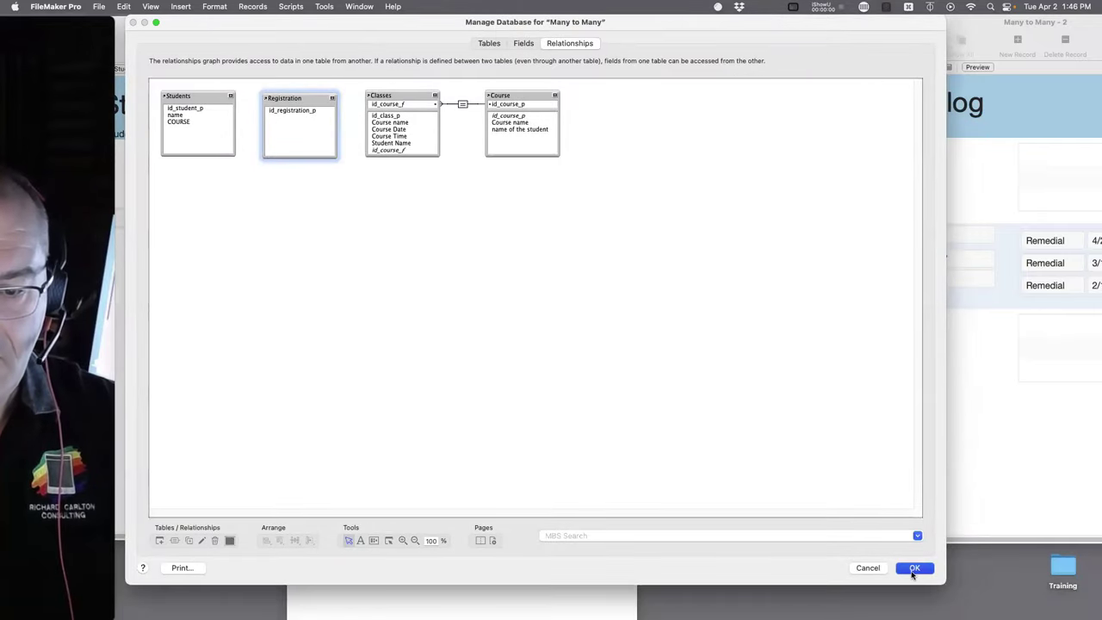
{"action": "left_click", "coordinate": [915, 568]}
- Add "math" as a third line in the COURSE field of student S04, Code2Go
{"action": "left_click", "coordinate": [212, 219]}
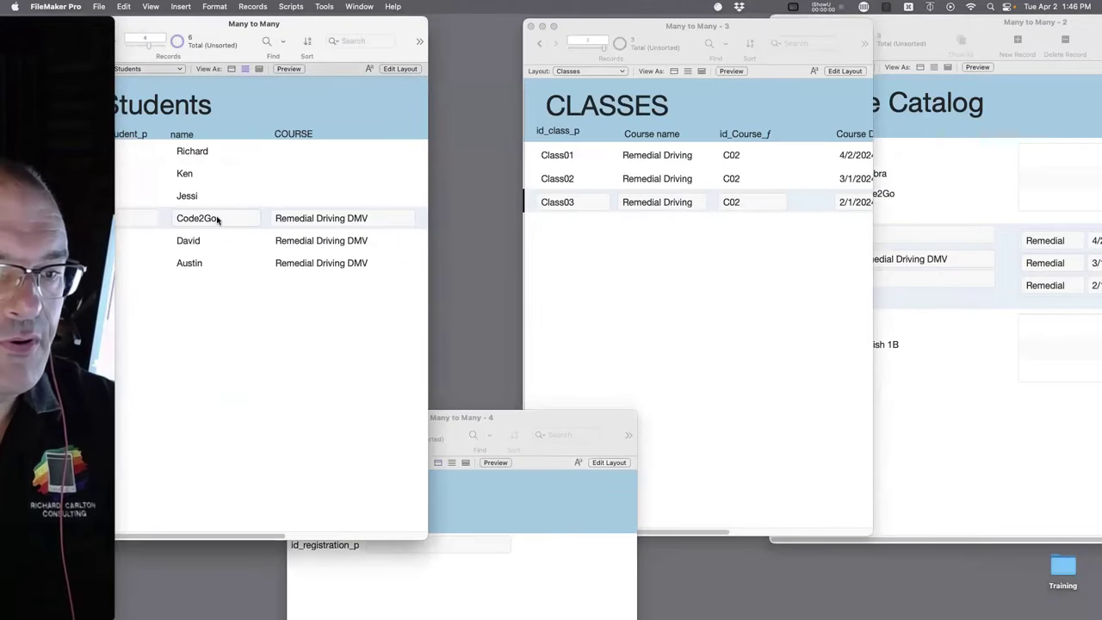
{"action": "left_click", "coordinate": [341, 217]}
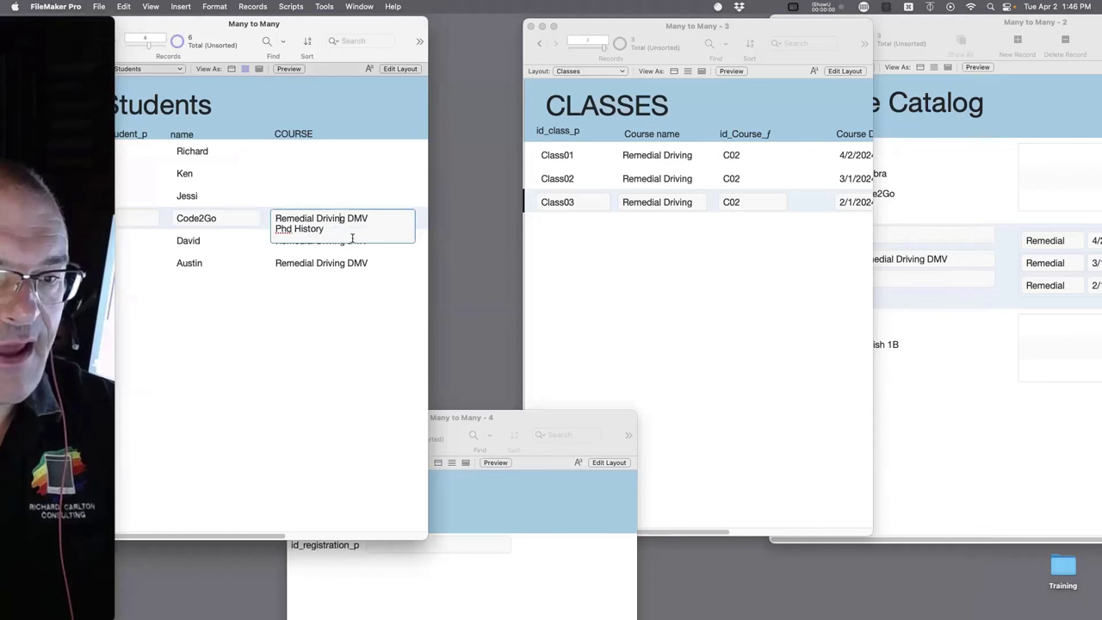
{"action": "key", "text": "Return"}
{"action": "type", "text": "math"}
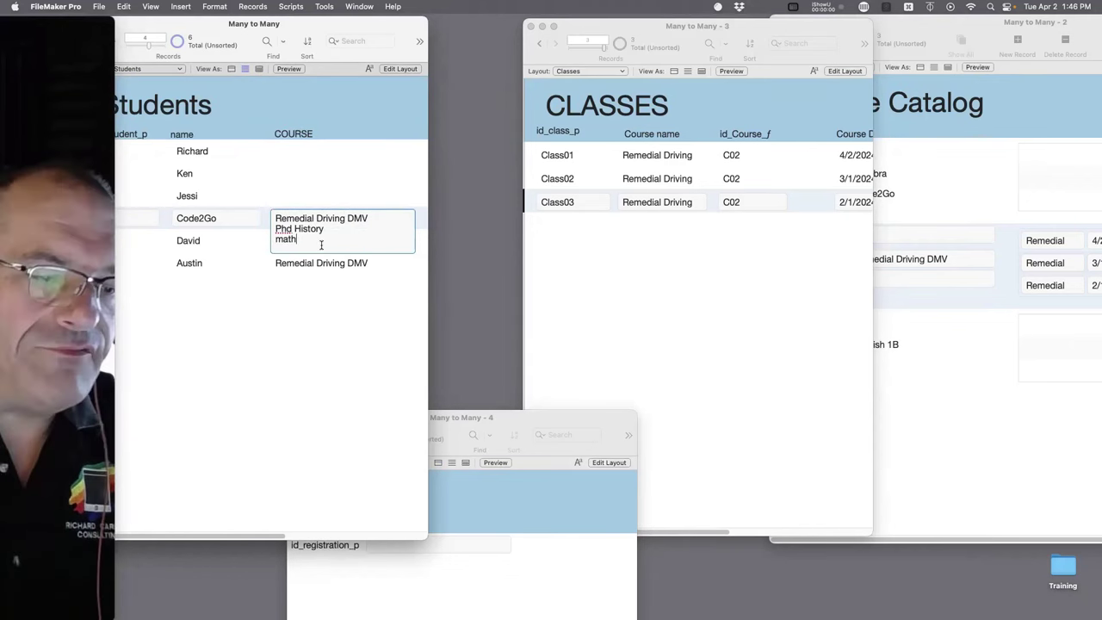
- Select the course lines in student S04's COURSE field to examine several courses stored in one field
{"action": "left_click_drag", "start_coordinate": [323, 244], "coordinate": [254, 184]}
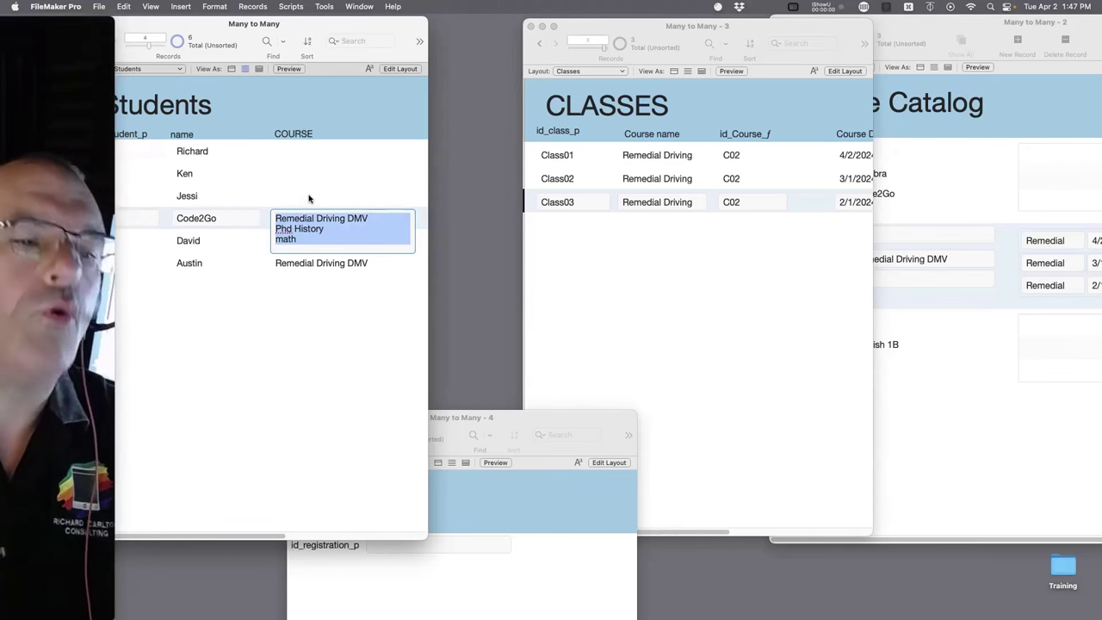
{"action": "left_click_drag", "start_coordinate": [303, 250], "coordinate": [242, 196]}
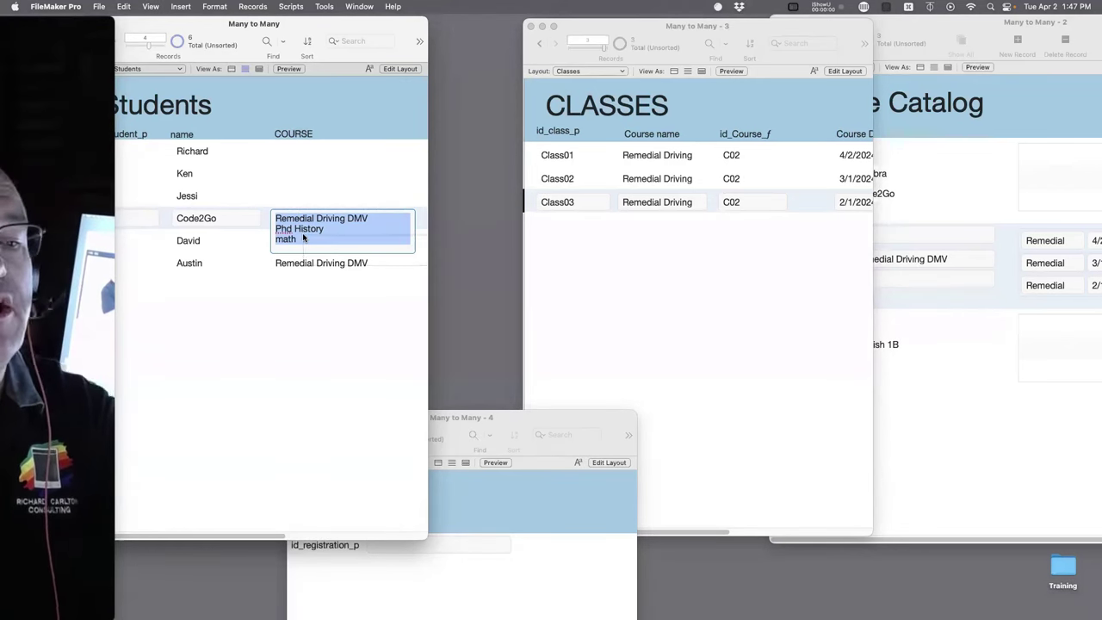
{"action": "left_click", "coordinate": [302, 234]}
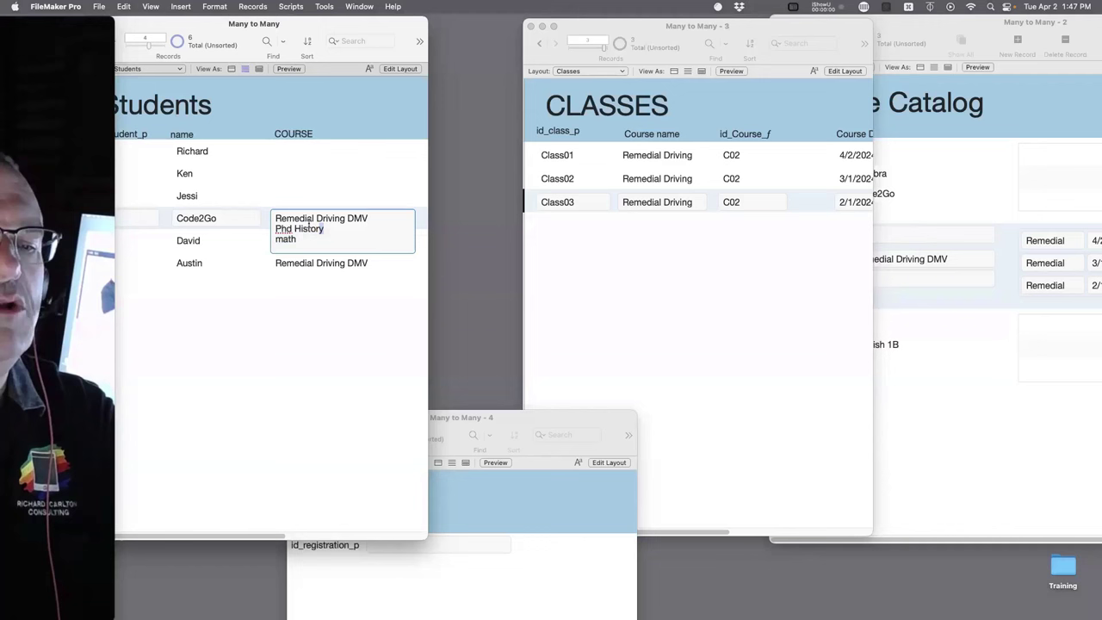
{"action": "left_click_drag", "start_coordinate": [323, 230], "coordinate": [261, 228]}
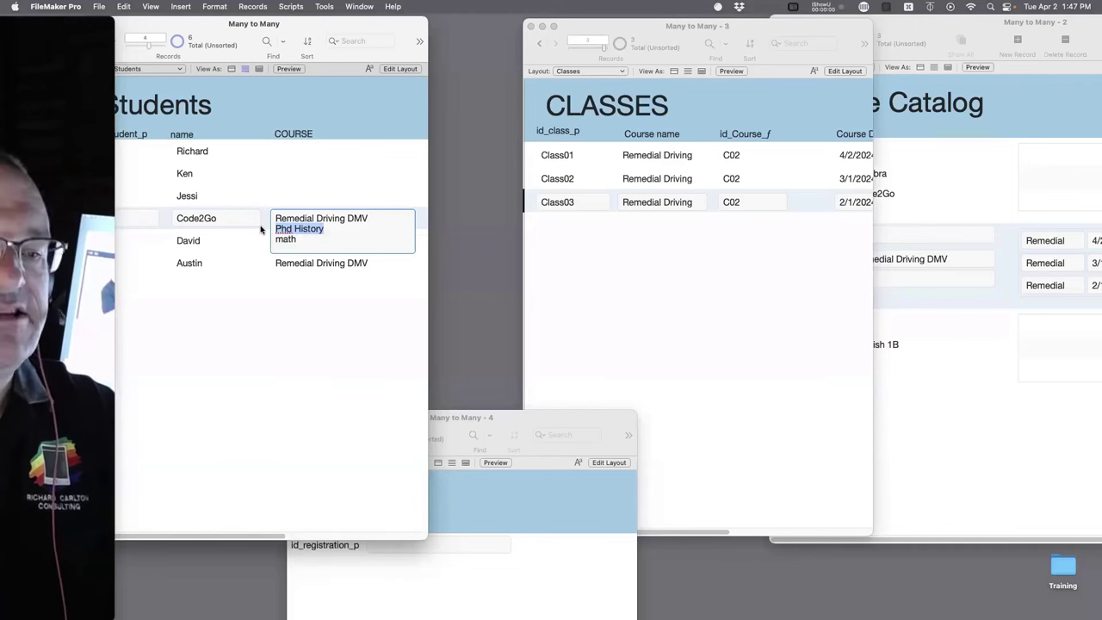
{"action": "left_click_drag", "start_coordinate": [296, 241], "coordinate": [253, 225]}
- Append times to student S04's courses: 1PM to math, 11AM to Phd History and 9AM to Remedial Driving DMV, then commit
{"action": "left_click", "coordinate": [297, 244]}
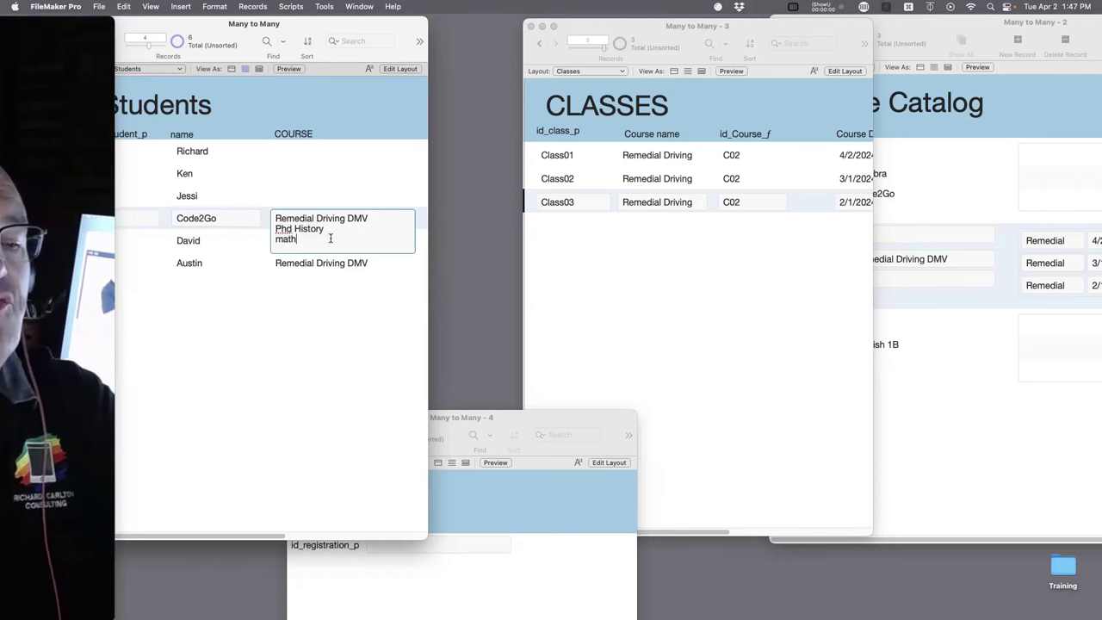
{"action": "type", "text": "1PM"}
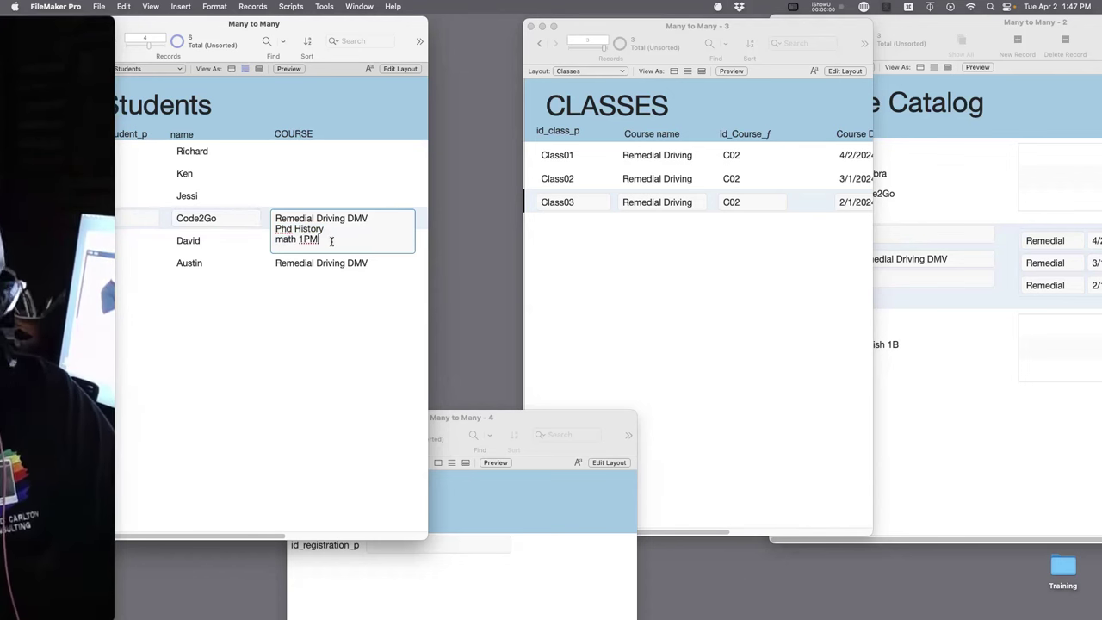
{"action": "left_click", "coordinate": [342, 231]}
{"action": "type", "text": "11AM"}
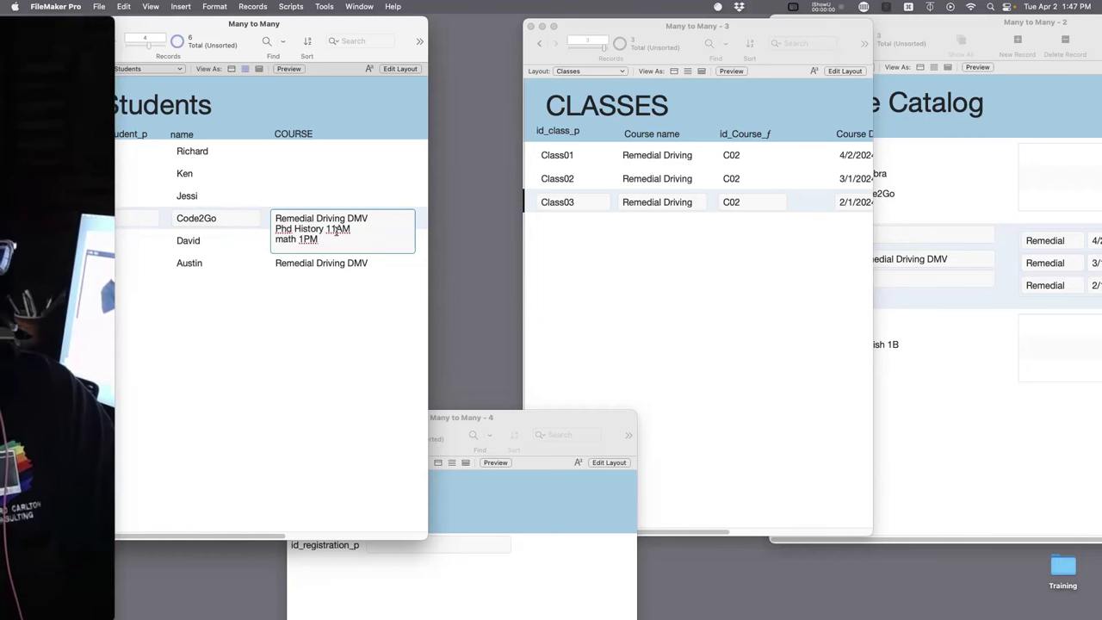
{"action": "type", "text": " 9AM"}
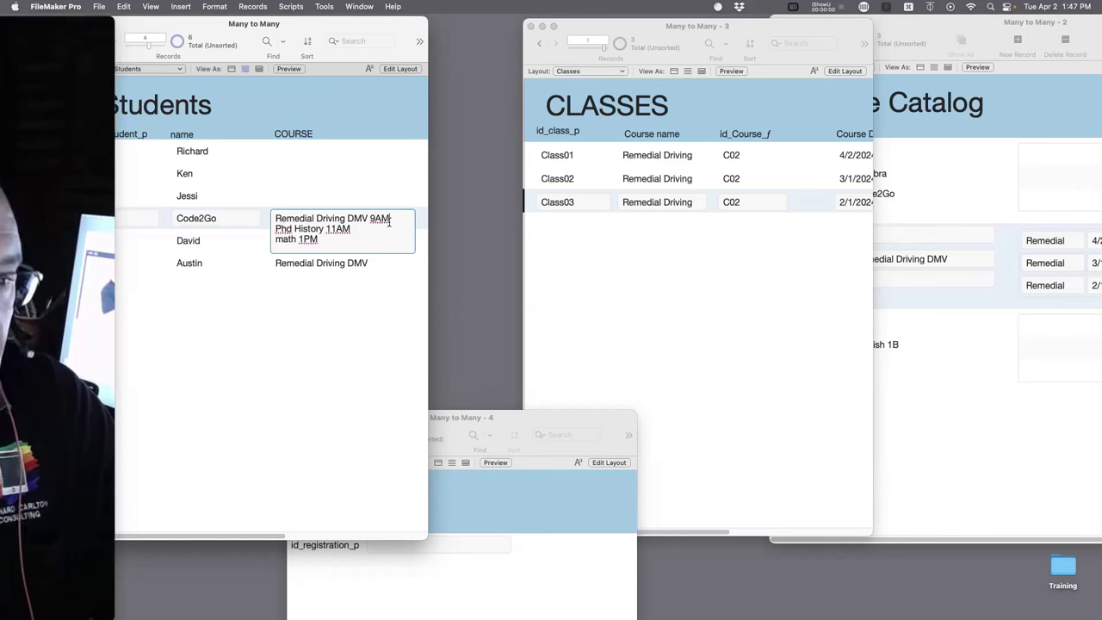
{"action": "left_click", "coordinate": [336, 332]}
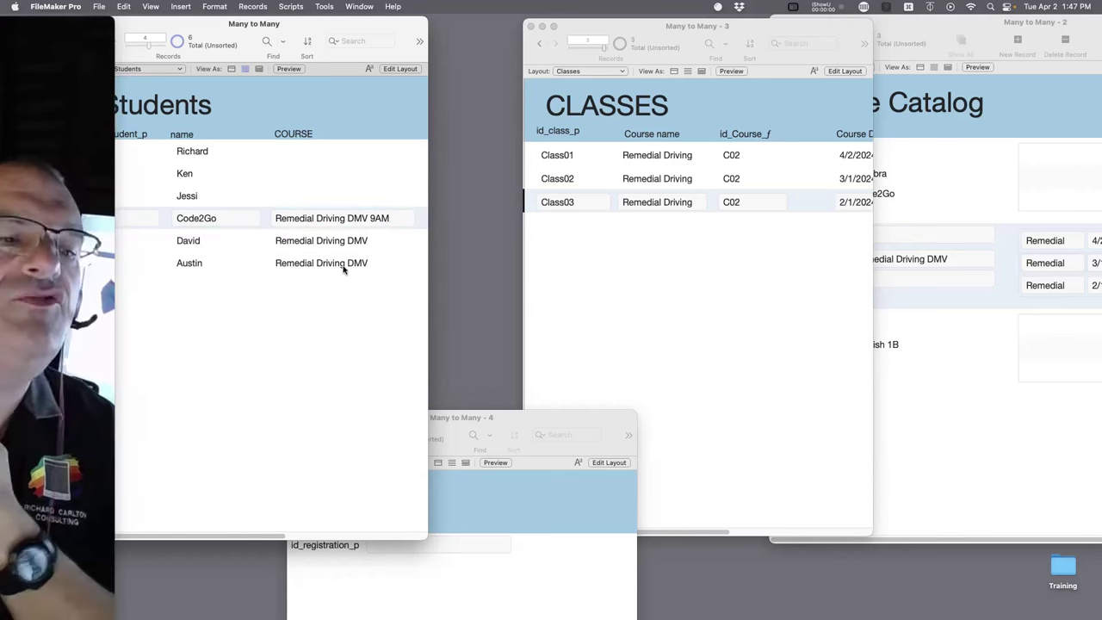
- Reopen student S04's COURSE field, nudge the Students window up, and move the camera window away so the student IDs are uncovered
{"action": "left_click", "coordinate": [348, 219]}
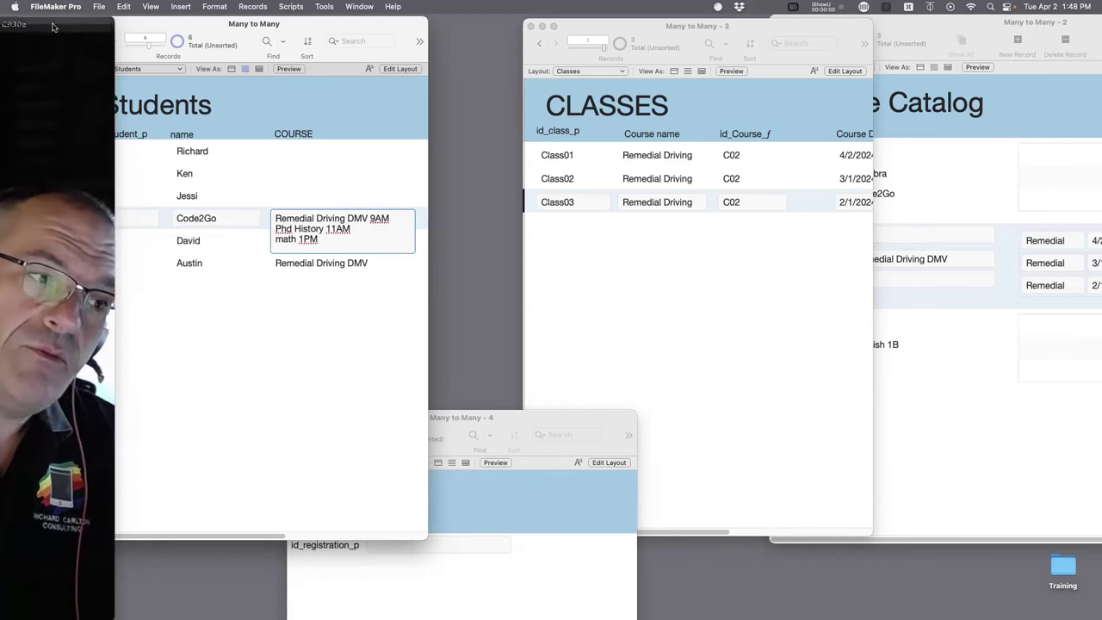
{"action": "double_click", "coordinate": [95, 21]}
{"action": "mouse_move", "coordinate": [305, 26]}
{"action": "left_mouse_down"}
{"action": "mouse_move", "coordinate": [313, 20]}
{"action": "mouse_move", "coordinate": [296, 13]}
{"action": "left_mouse_up"}
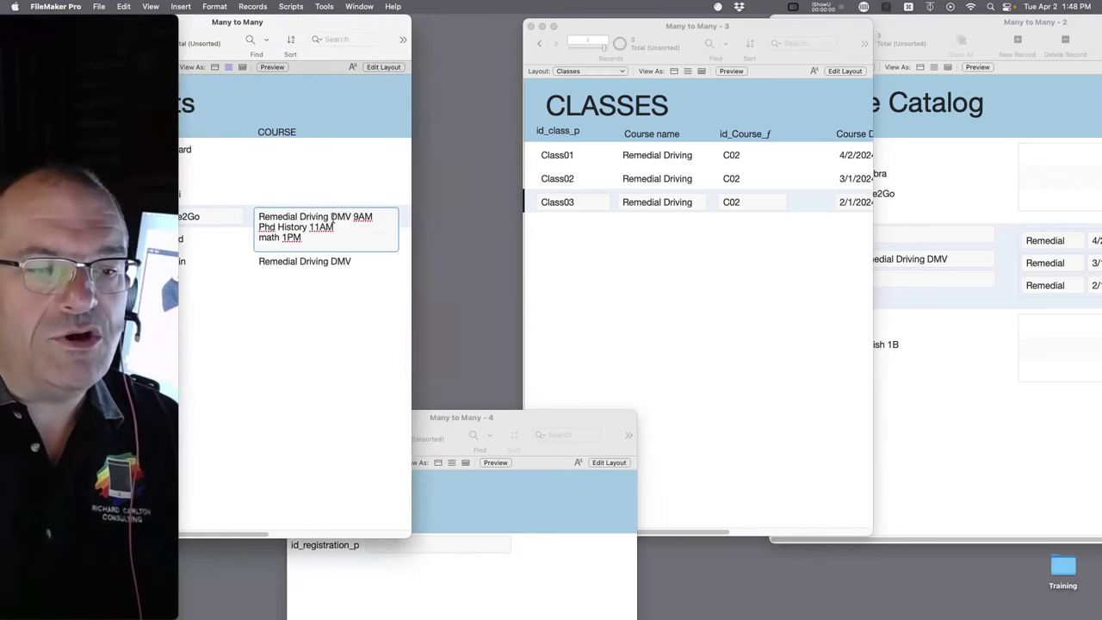
{"action": "mouse_move", "coordinate": [164, 35]}
{"action": "left_click_drag", "start_coordinate": [163, 35], "coordinate": [67, 484]}
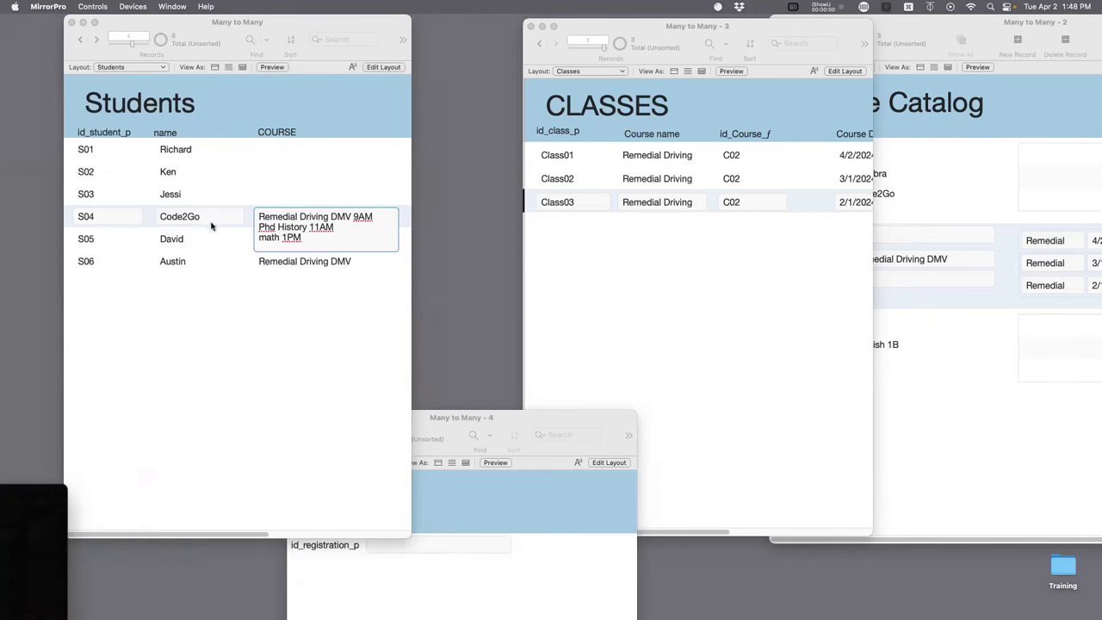
- In Layout mode, add the text "Each Record is ONE UNIQUE STUDENT" beside the Students title in the header
{"action": "left_click", "coordinate": [206, 104]}
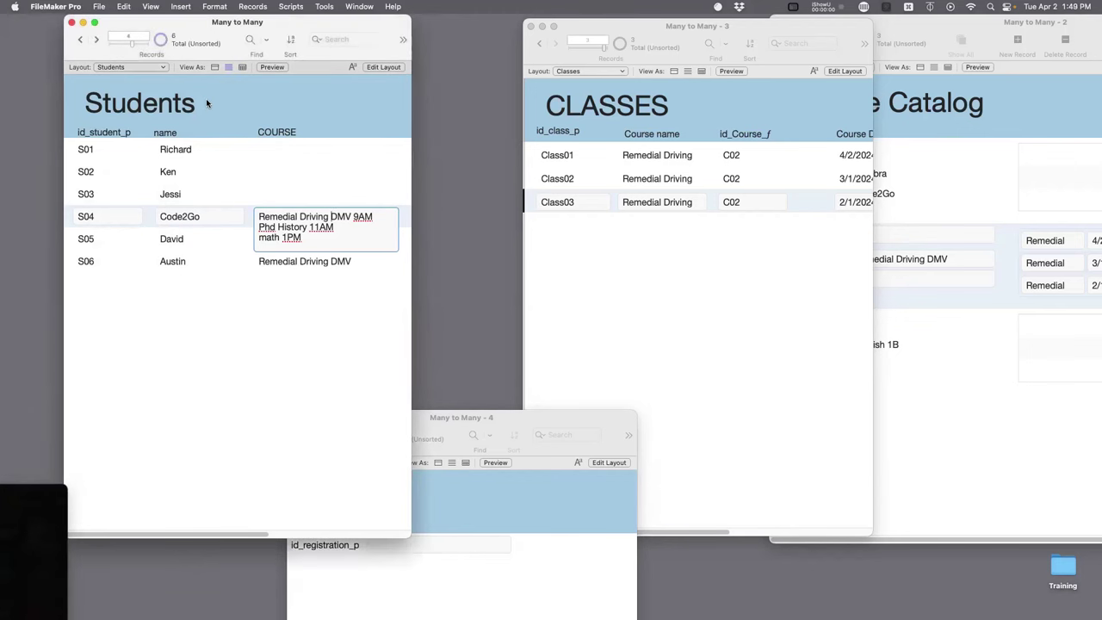
{"action": "key", "text": "super+l"}
{"action": "left_click", "coordinate": [205, 104]}
{"action": "left_click", "coordinate": [210, 40]}
{"action": "left_click", "coordinate": [233, 104]}
{"action": "type", "text": "One Student"}
{"action": "key", "text": "super+a"}
{"action": "type", "text": "E"}
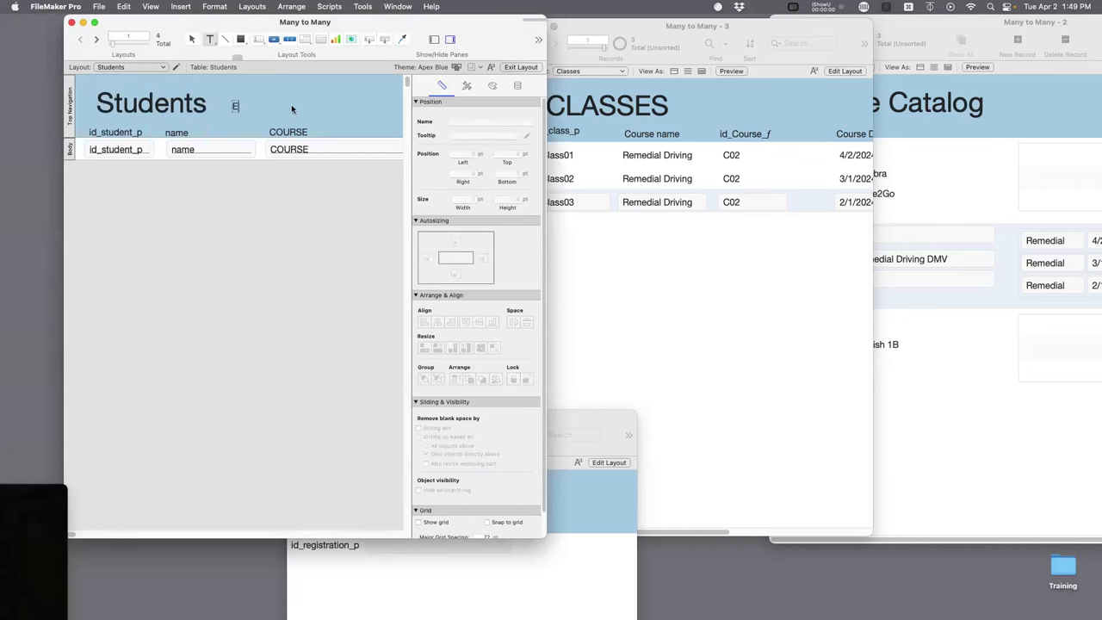
{"action": "type", "text": "ach Record is ONE UNIQUE S"}
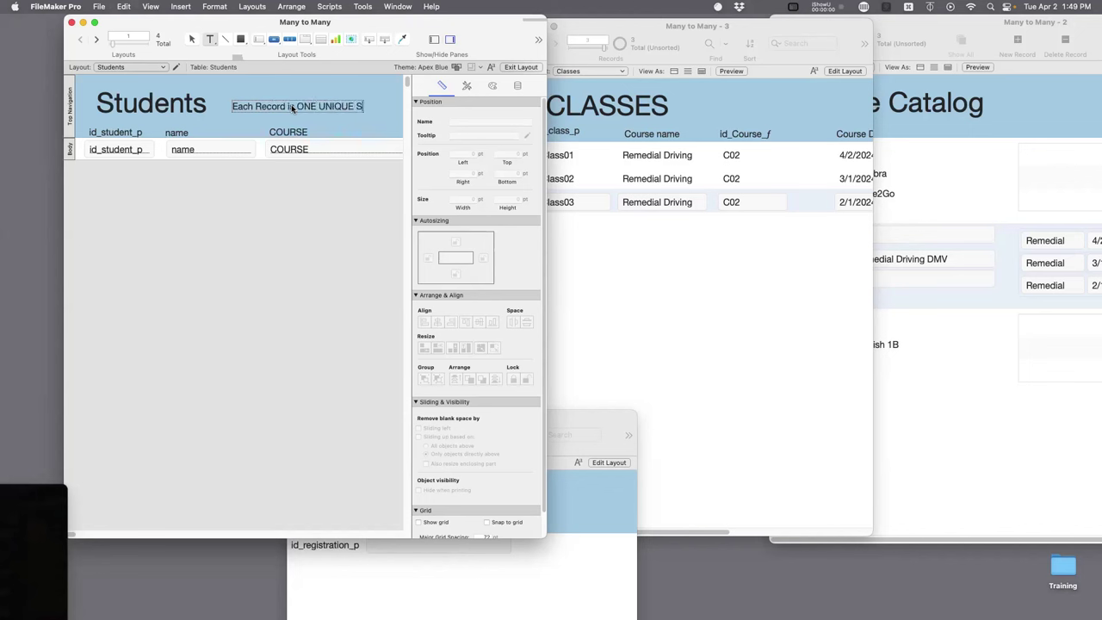
{"action": "type", "text": "TUDENT"}
- Move the new header note closer to the Students title and return to Browse mode
{"action": "key", "text": "Escape"}
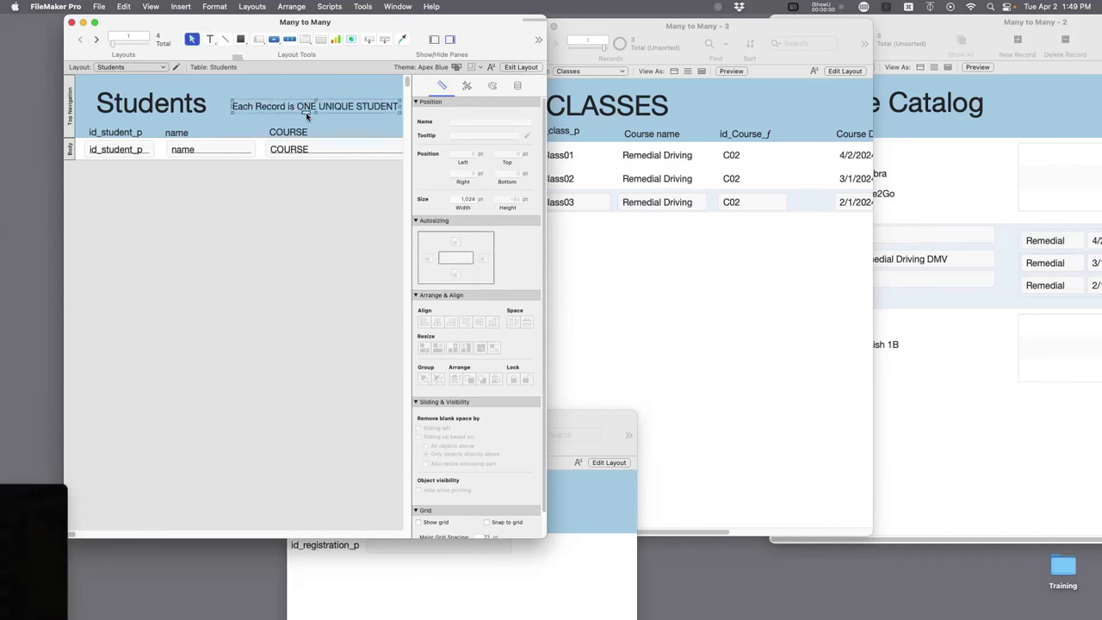
{"action": "left_click_drag", "start_coordinate": [306, 112], "coordinate": [289, 107]}
{"action": "key", "text": "super+b"}
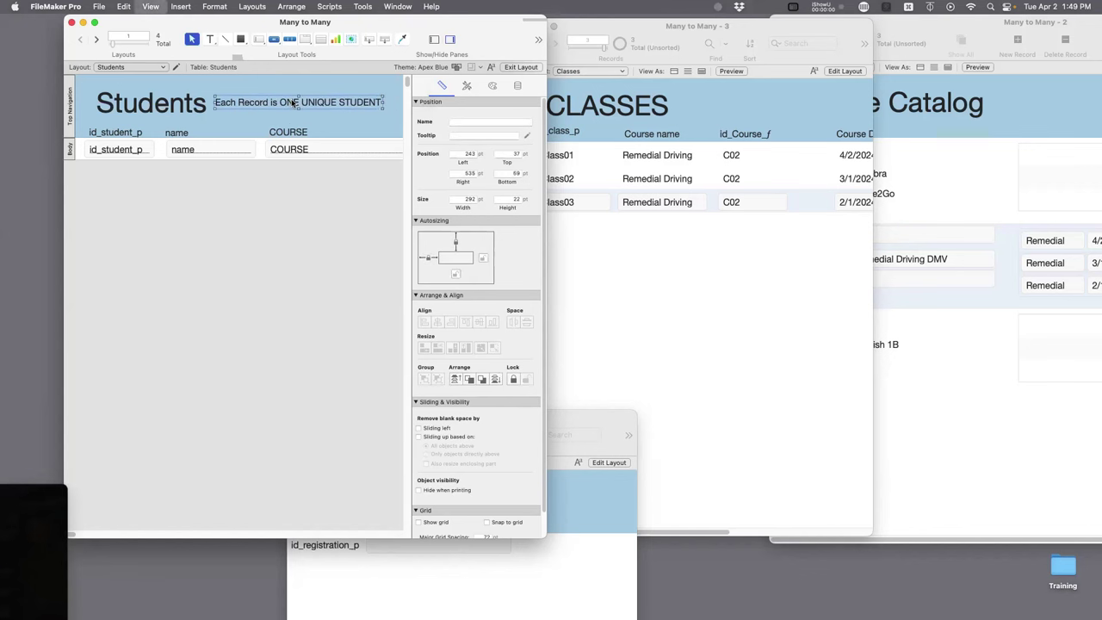
- Duplicate student S04's record, reduce the duplicate's COURSE to "Phd History 11AM" and commit
{"action": "left_click", "coordinate": [324, 226]}
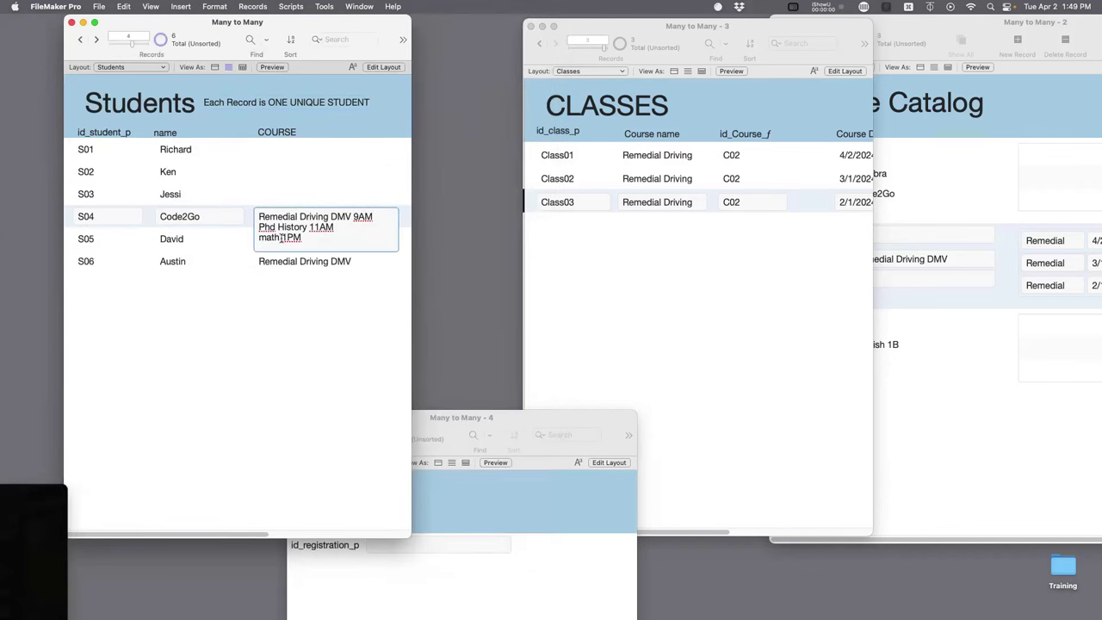
{"action": "key", "text": "super+d"}
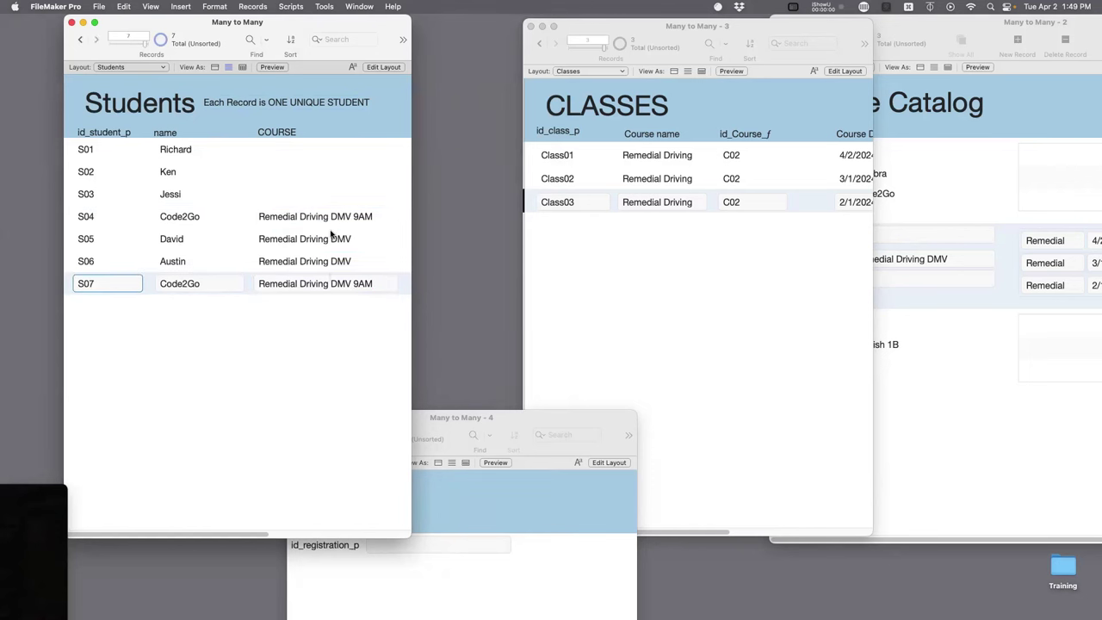
{"action": "left_click", "coordinate": [332, 284]}
{"action": "left_click_drag", "start_coordinate": [377, 285], "coordinate": [258, 282]}
{"action": "key", "text": "BackSpace"}
{"action": "key", "text": "shift+Down"}
{"action": "key", "text": "BackSpace"}
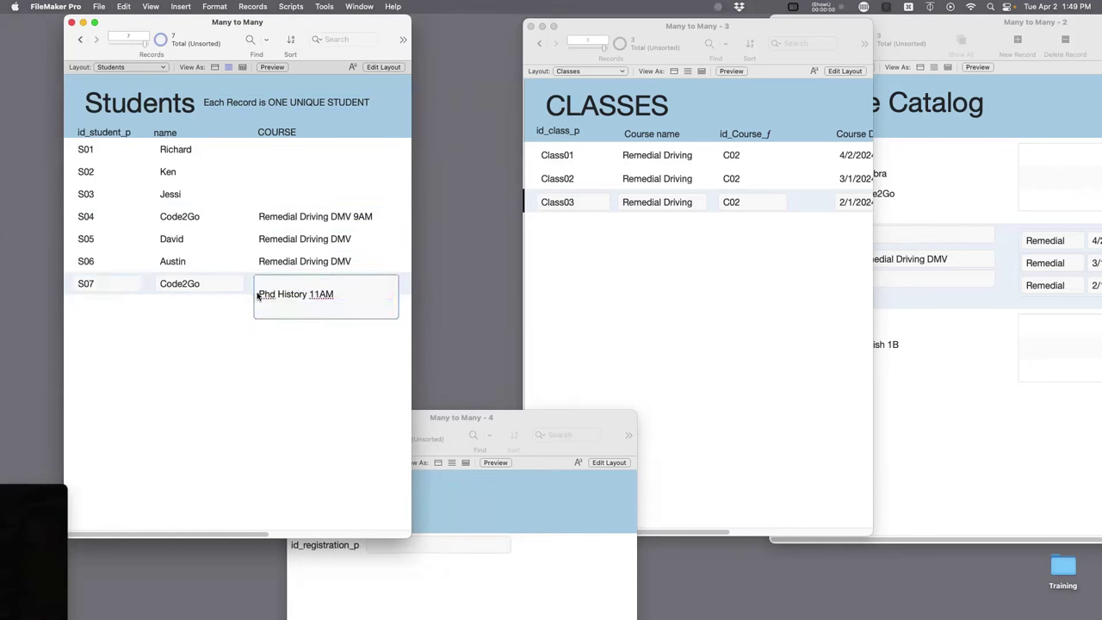
{"action": "key", "text": "super+a"}
{"action": "key", "text": "BackSpace"}
{"action": "key", "text": "super+z"}
{"action": "left_click_drag", "start_coordinate": [260, 308], "coordinate": [261, 294]}
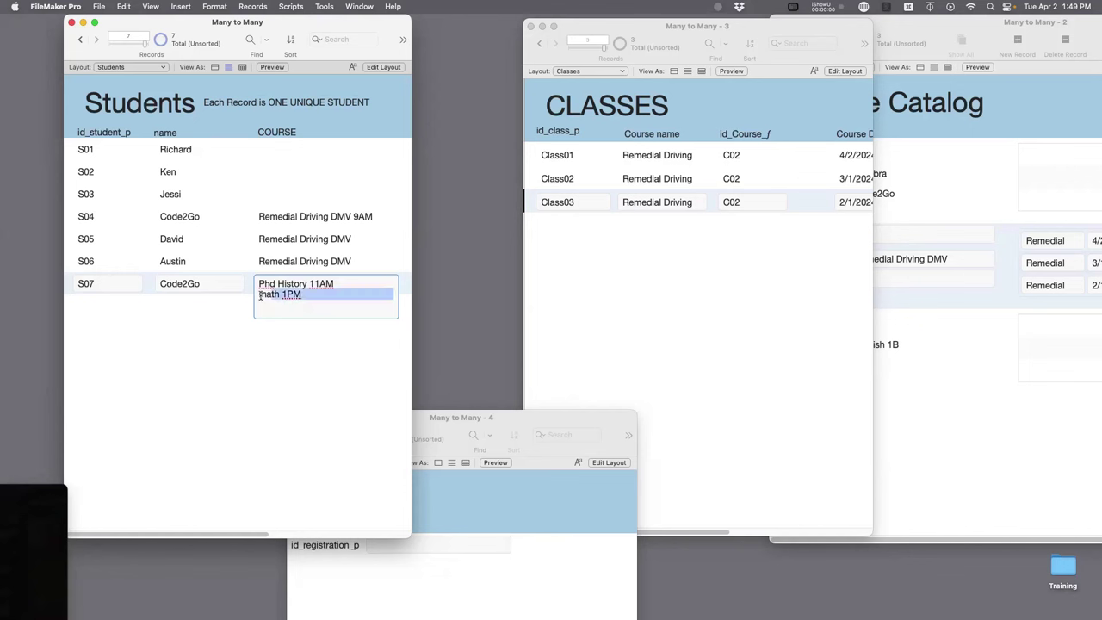
{"action": "key", "text": "BackSpace"}
{"action": "left_click", "coordinate": [267, 333]}
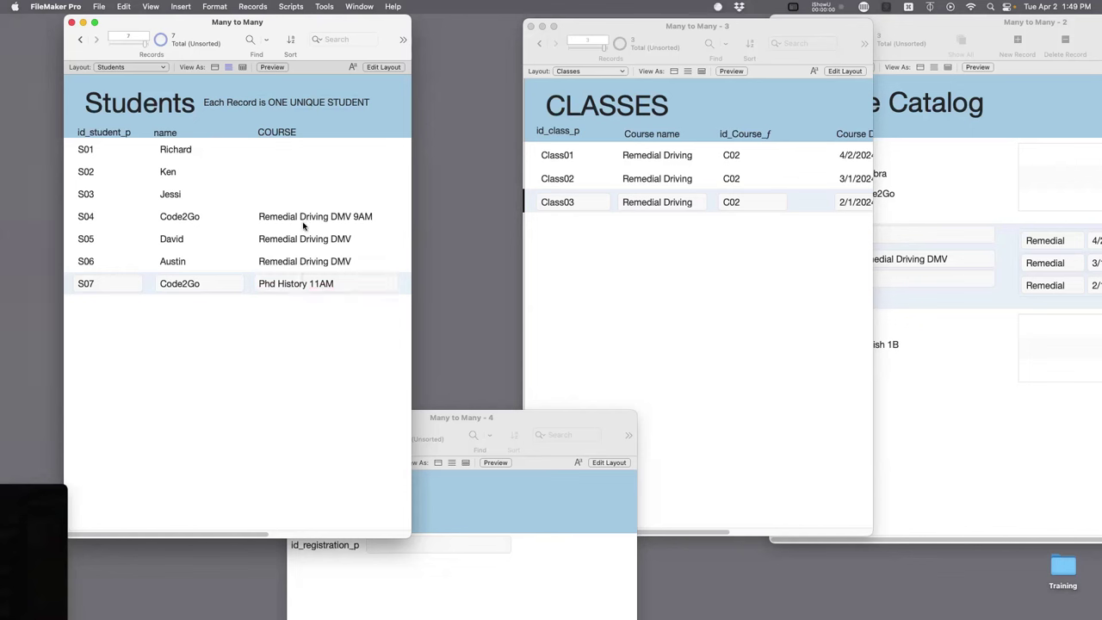
- Duplicate student S04's record again, leave only "math 1PM" in the copy's COURSE, and reopen S04's COURSE field
{"action": "left_click", "coordinate": [303, 226]}
{"action": "key", "text": "super+d"}
{"action": "left_click", "coordinate": [311, 307]}
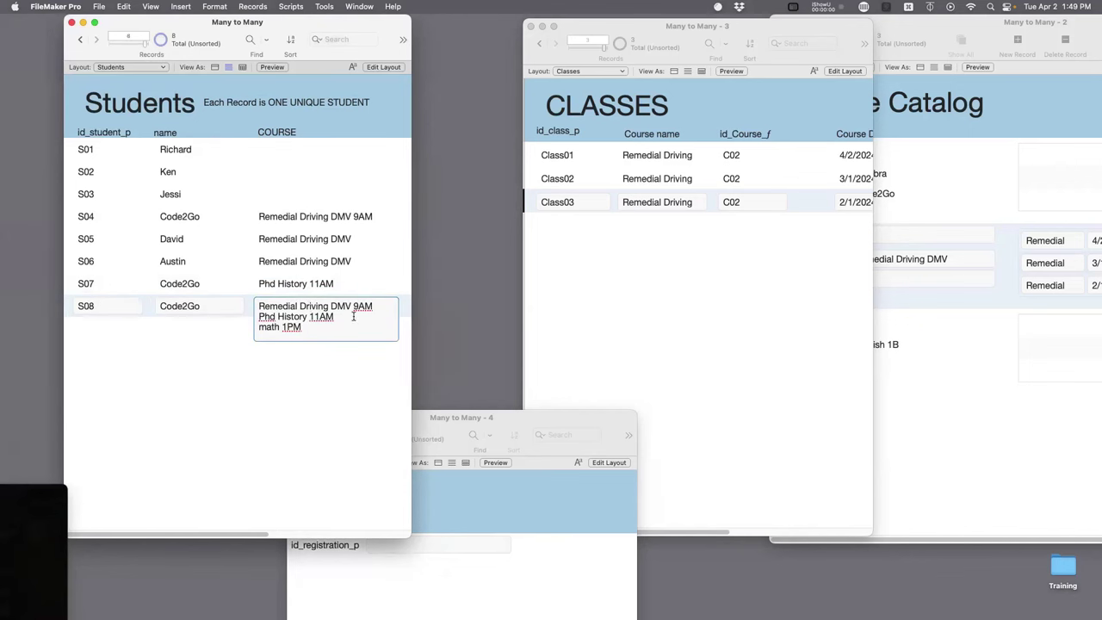
{"action": "left_click_drag", "start_coordinate": [353, 317], "coordinate": [244, 297]}
{"action": "key", "text": "BackSpace"}
{"action": "key", "text": "BackSpace"}
{"action": "left_click", "coordinate": [296, 396]}
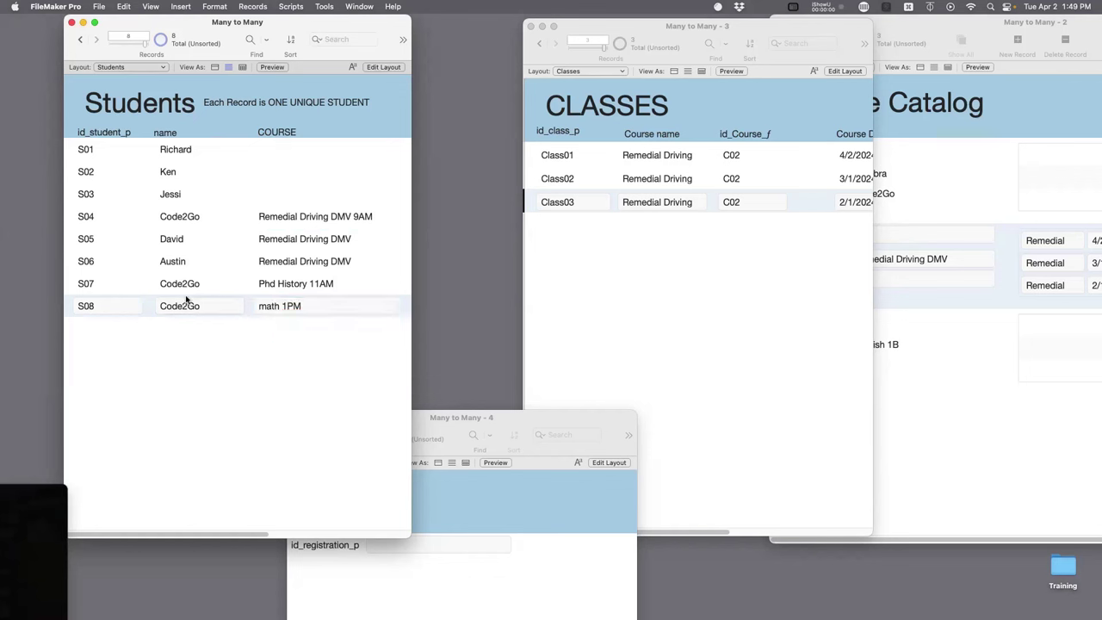
{"action": "left_click", "coordinate": [316, 218]}
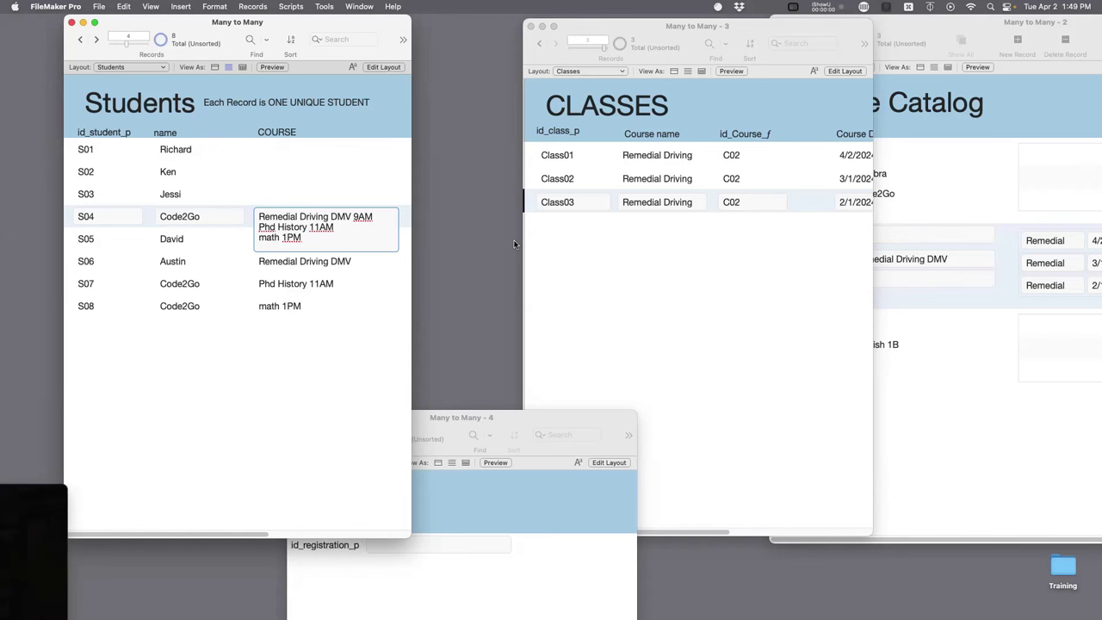
- Move the Registration window up between Students and Classes, and in Layout mode copy the Students title and note into its header
{"action": "left_click_drag", "start_coordinate": [498, 413], "coordinate": [555, 12]}
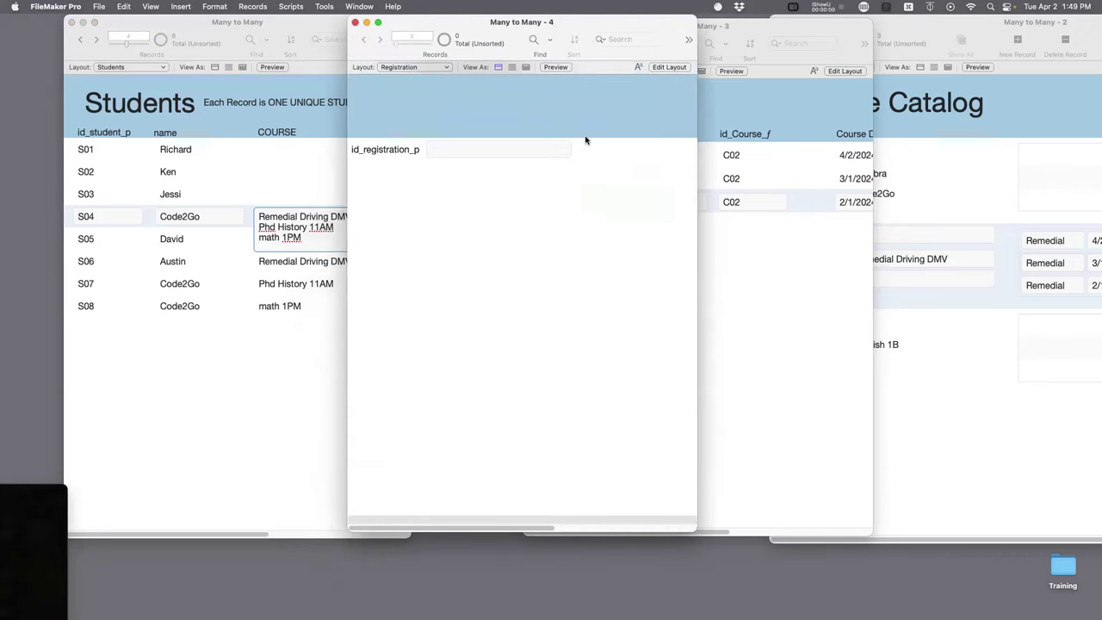
{"action": "key", "text": "super+shift+o"}
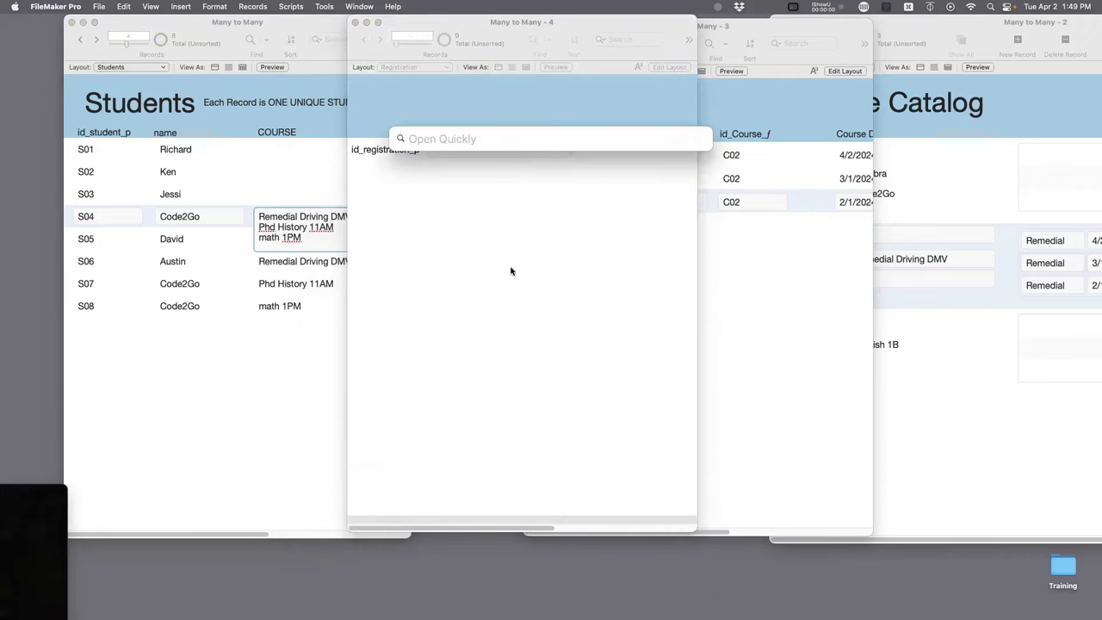
{"action": "key", "text": "Escape"}
{"action": "key", "text": "super+l"}
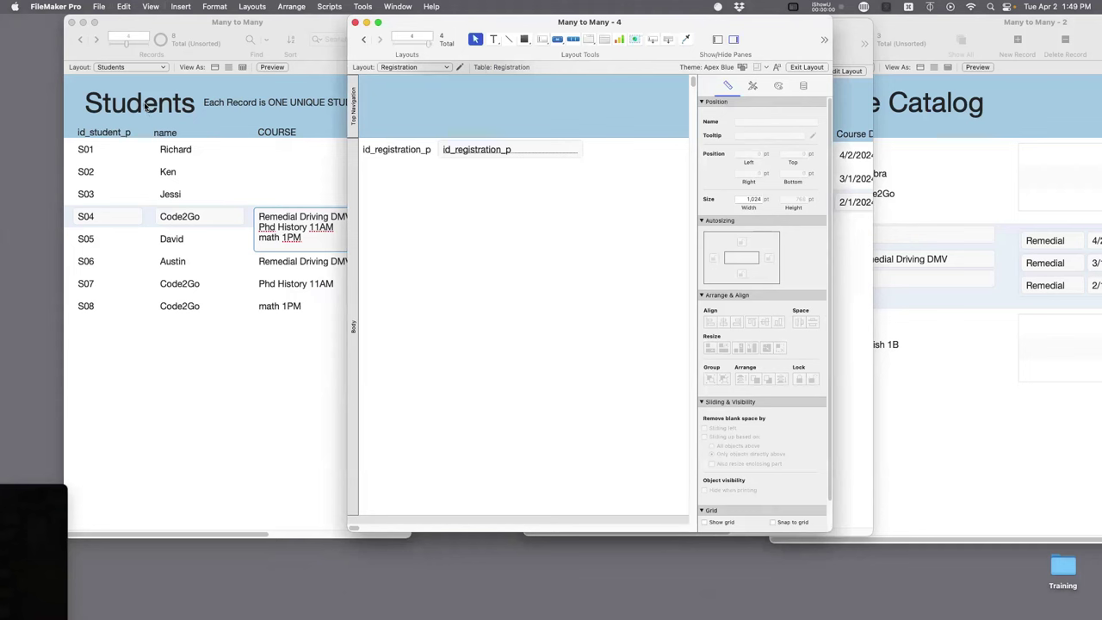
{"action": "left_click", "coordinate": [152, 107]}
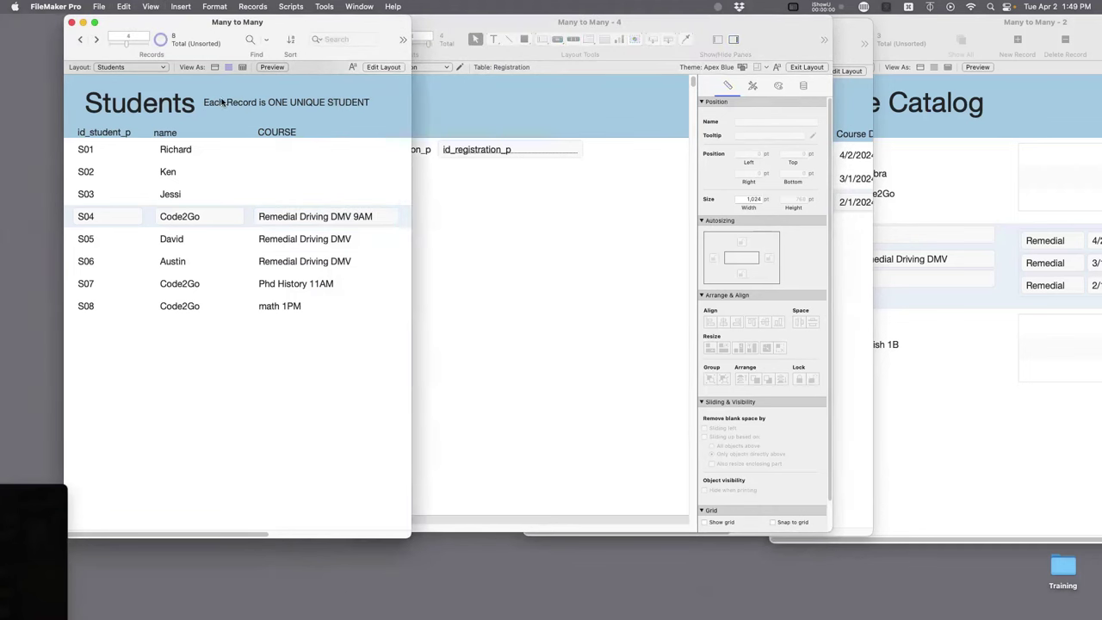
{"action": "key", "text": "super+l"}
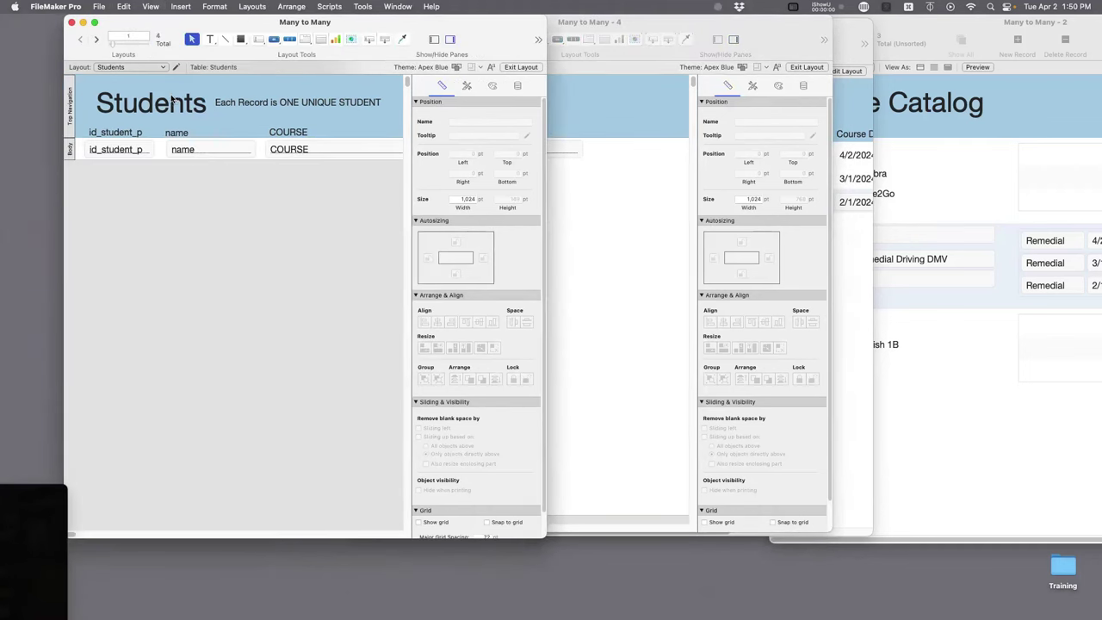
{"action": "left_click", "coordinate": [173, 102]}
{"action": "left_click", "coordinate": [603, 98]}
{"action": "key", "text": "super+v"}
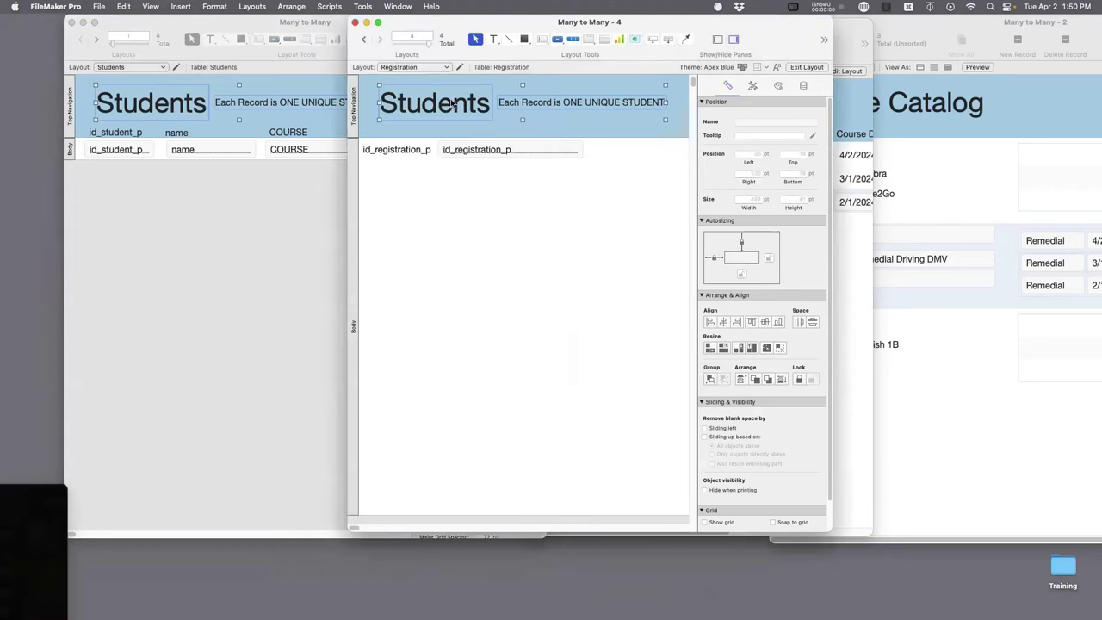
- Change the copied title to "Registration" and shift the note clear of the longer title
{"action": "double_click", "coordinate": [431, 102]}
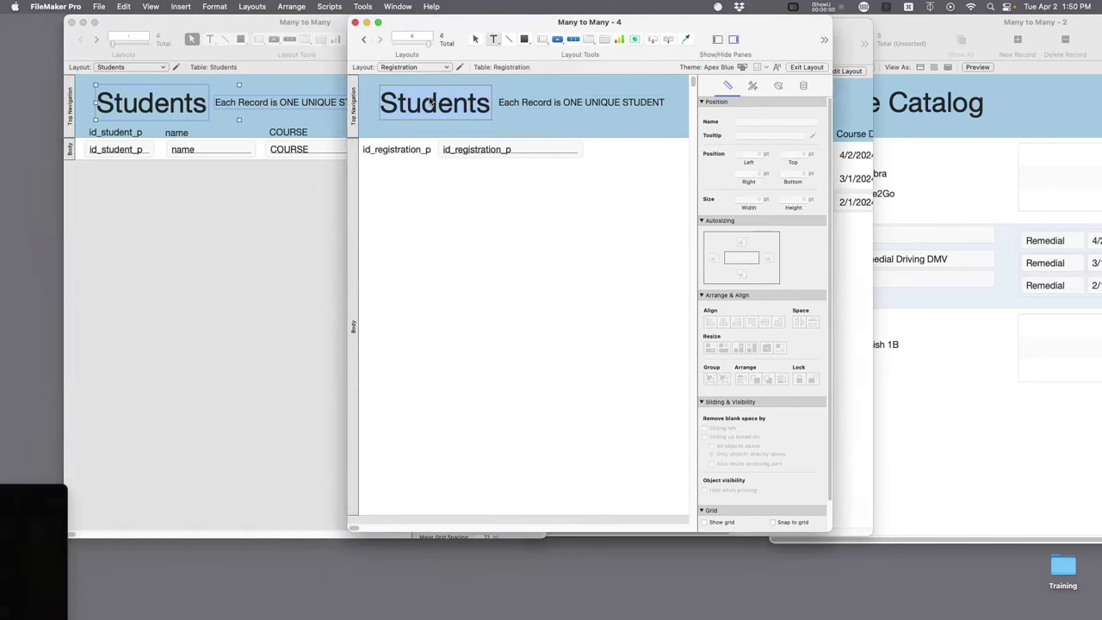
{"action": "type", "text": "Registration"}
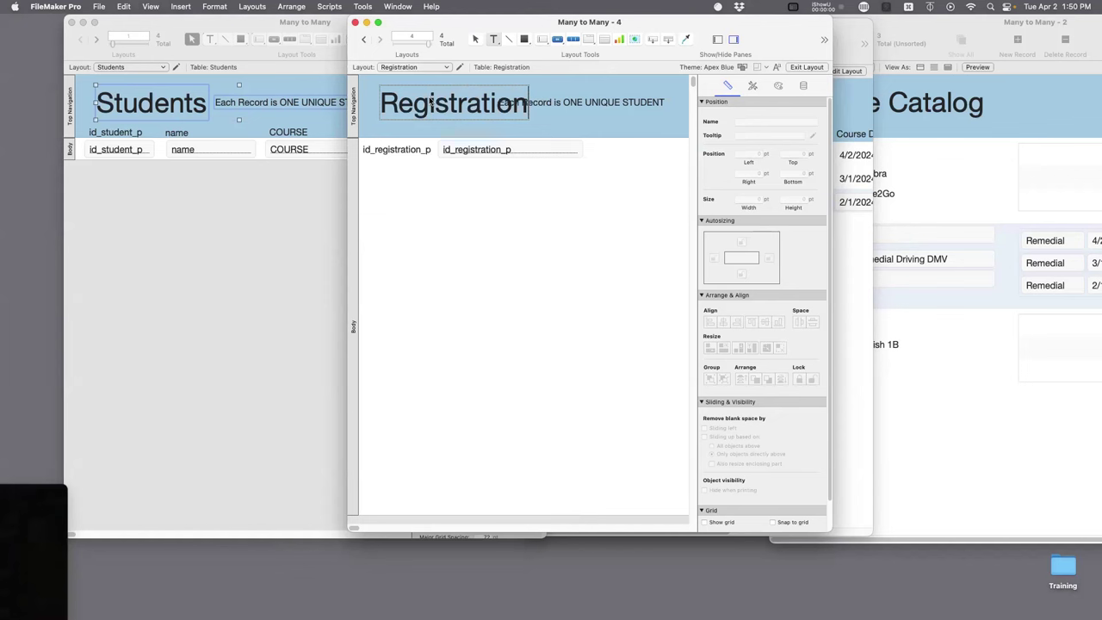
{"action": "key", "text": "Escape"}
{"action": "left_click_drag", "start_coordinate": [595, 105], "coordinate": [635, 102]}
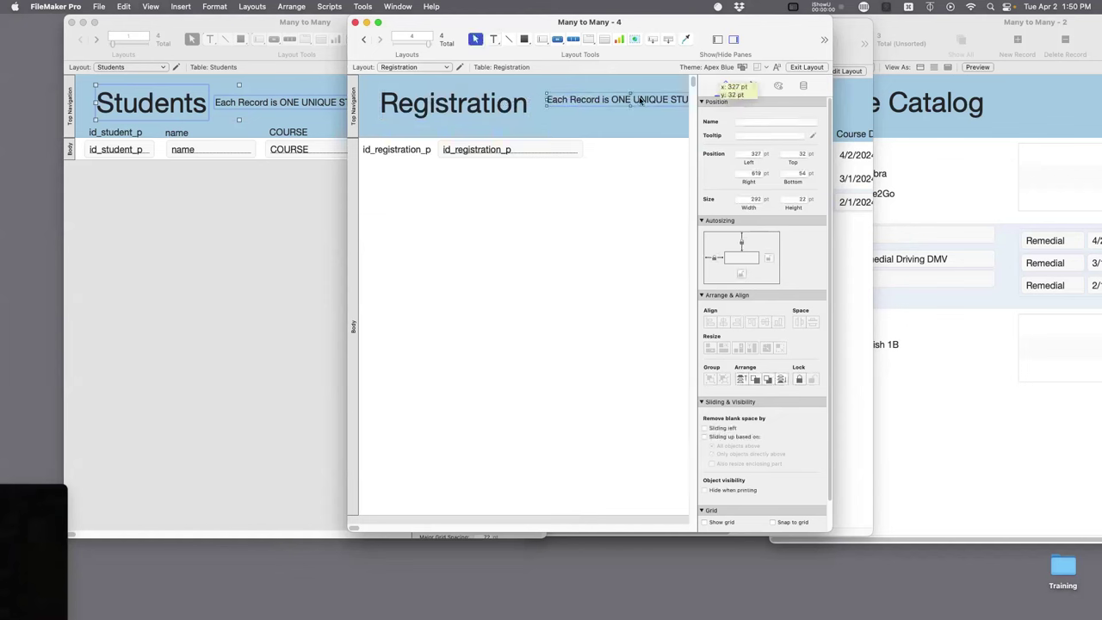
- Extend the Registration note with "'s attending one unique Class", and move the id_registration_p label into the header with its field beneath it
{"action": "double_click", "coordinate": [635, 102]}
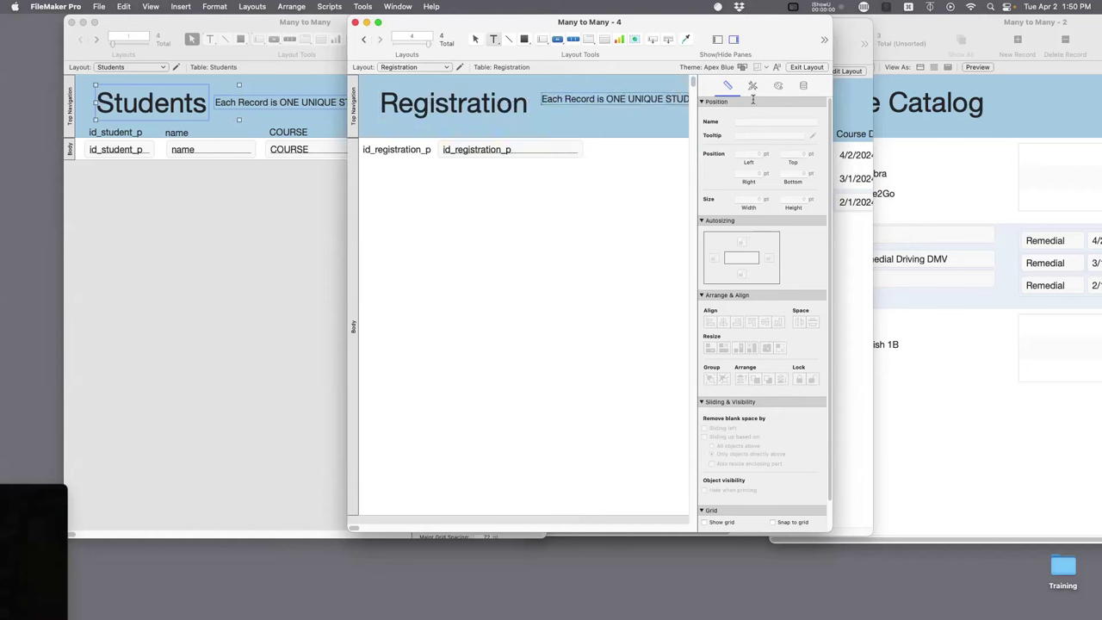
{"action": "type", "text": "STUDENT'"}
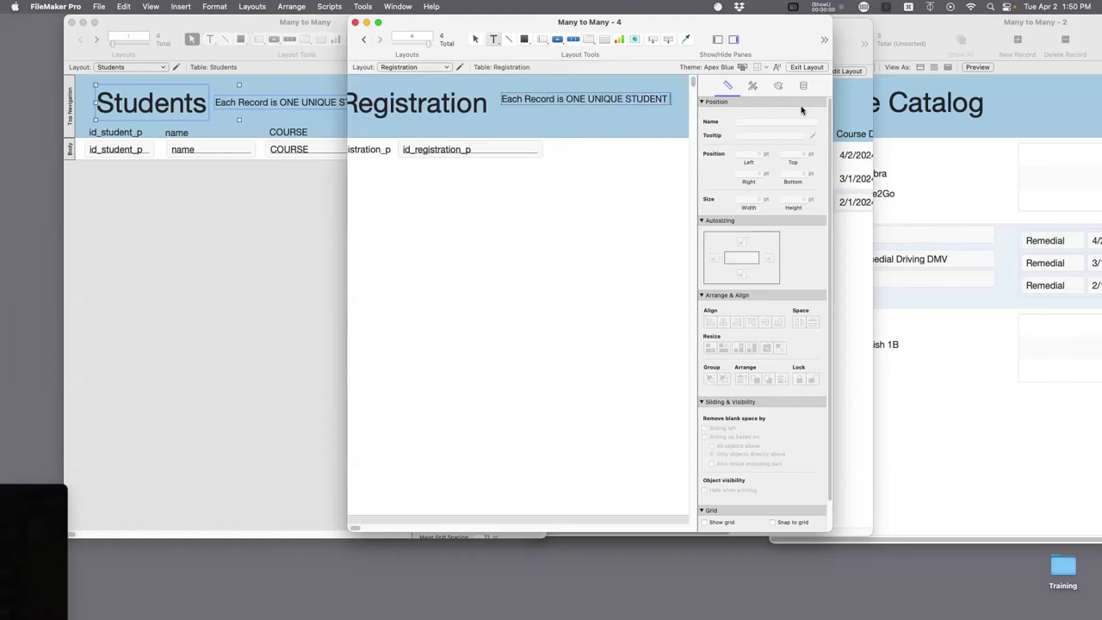
{"action": "type", "text": "s attendi"}
{"action": "type", "text": "ng one uniqu"}
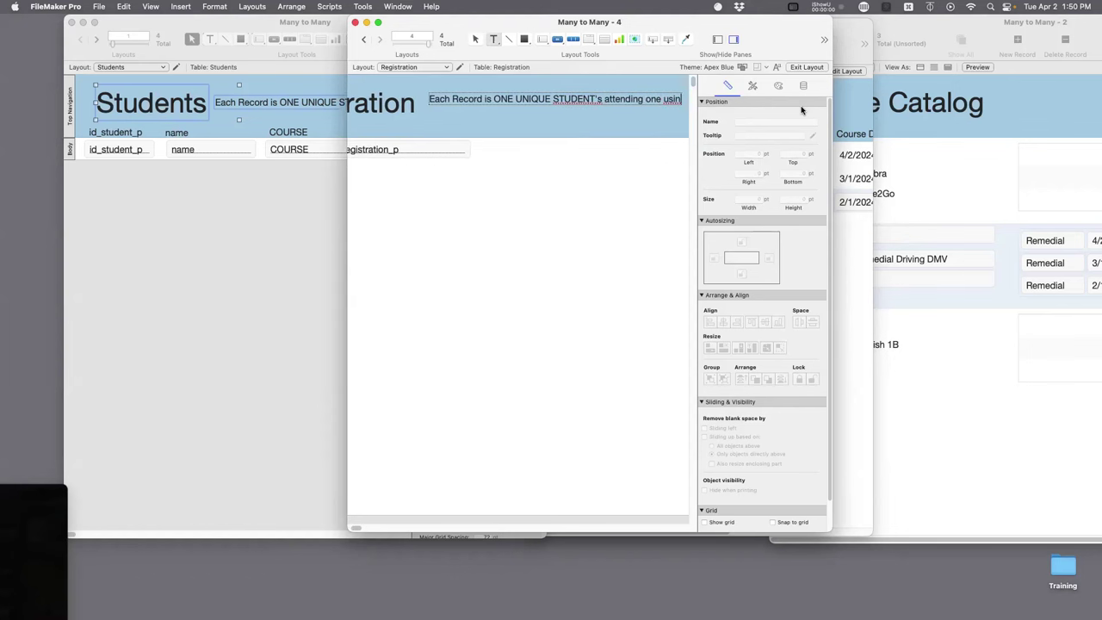
{"action": "type", "text": "e Class"}
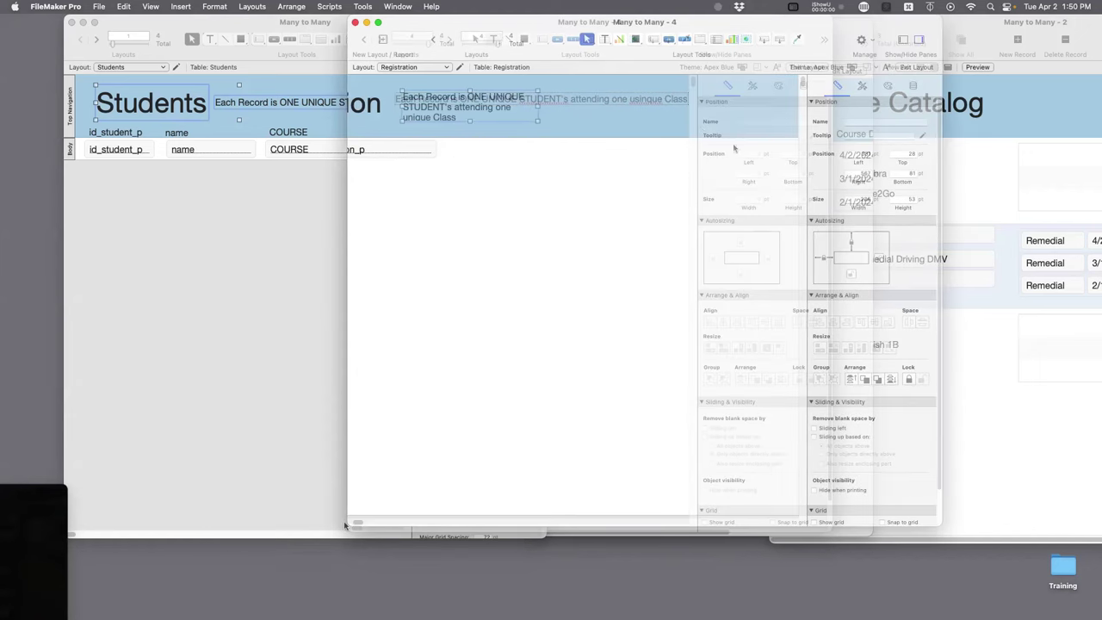
{"action": "key", "text": "Escape"}
{"action": "left_click_drag", "start_coordinate": [389, 149], "coordinate": [396, 125]}
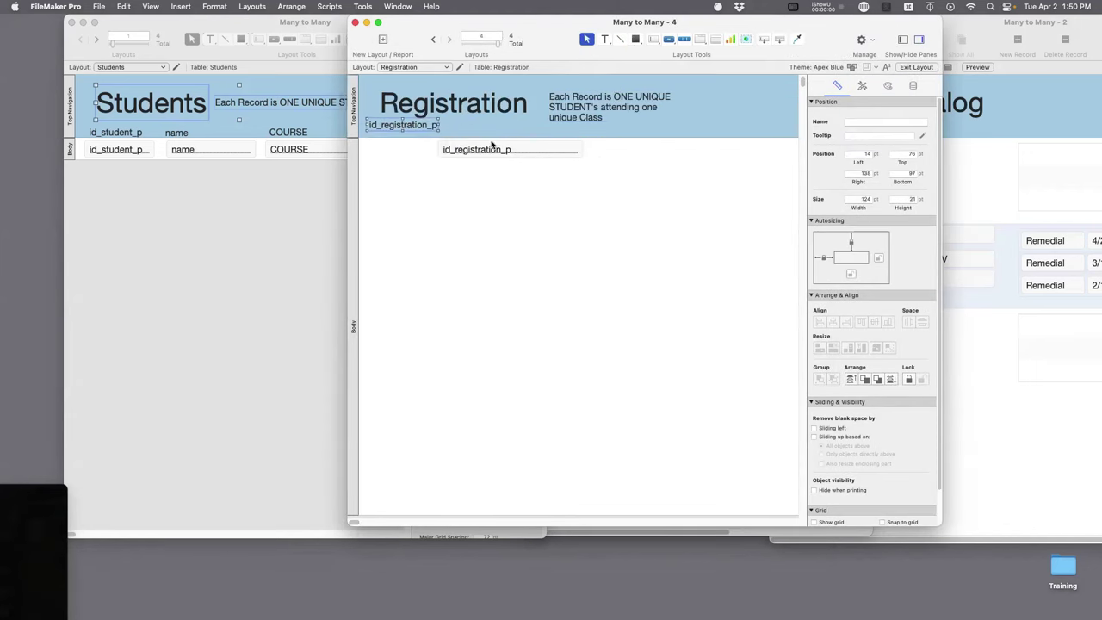
{"action": "left_click_drag", "start_coordinate": [482, 149], "coordinate": [402, 153]}
- In the database definition, add a text field named id_student_ƒ to the Registration table
{"action": "key", "text": "shift+super+d"}
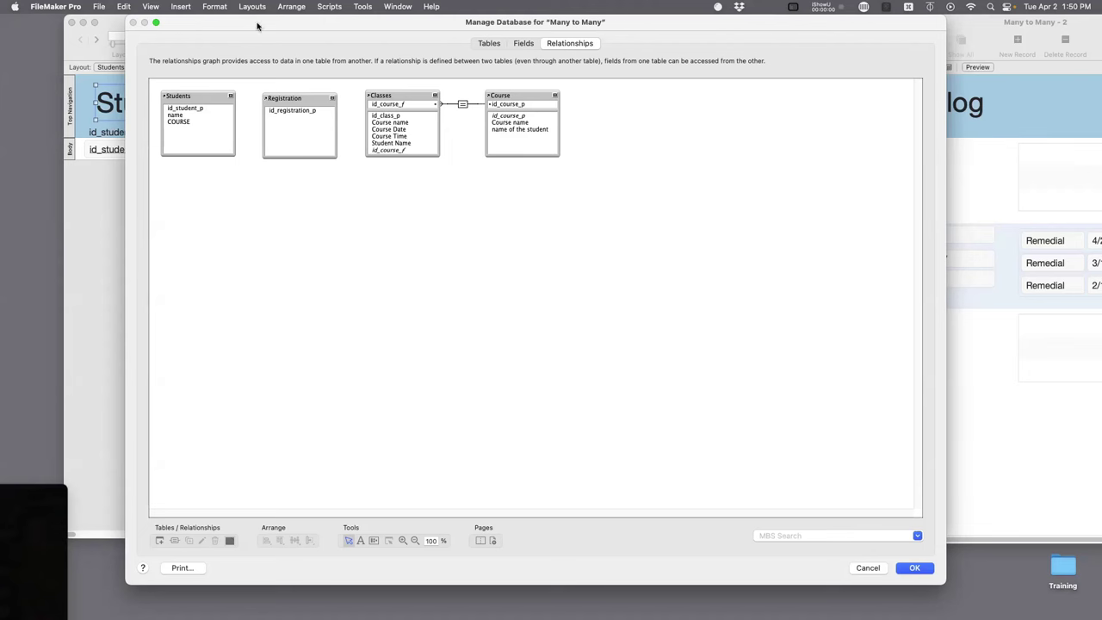
{"action": "left_click_drag", "start_coordinate": [259, 26], "coordinate": [279, 278]}
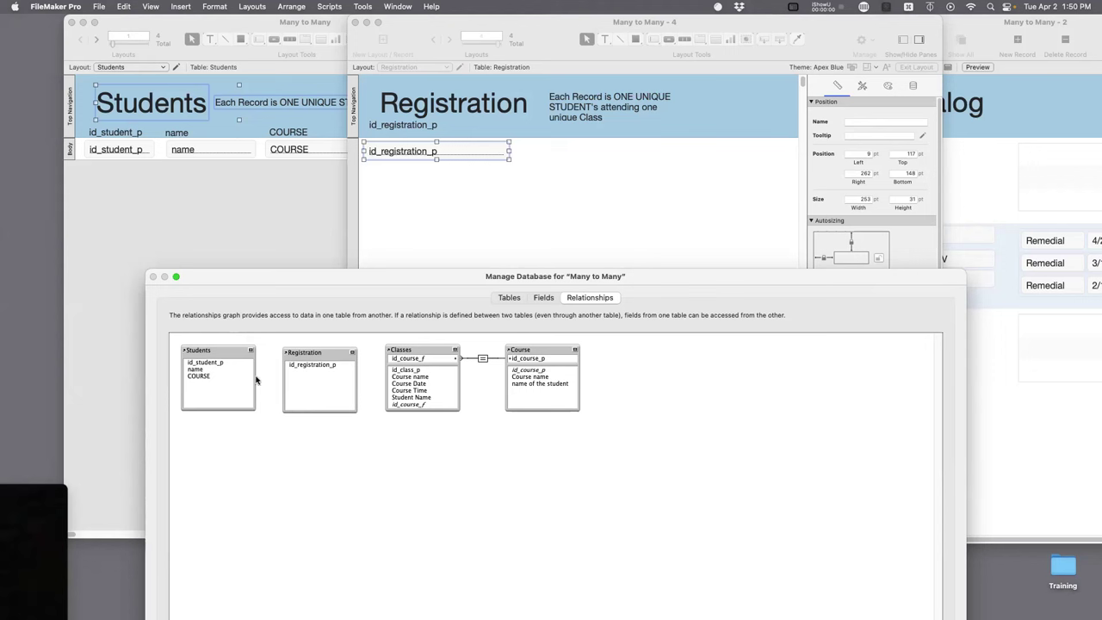
{"action": "left_click", "coordinate": [324, 375]}
{"action": "left_click", "coordinate": [546, 301]}
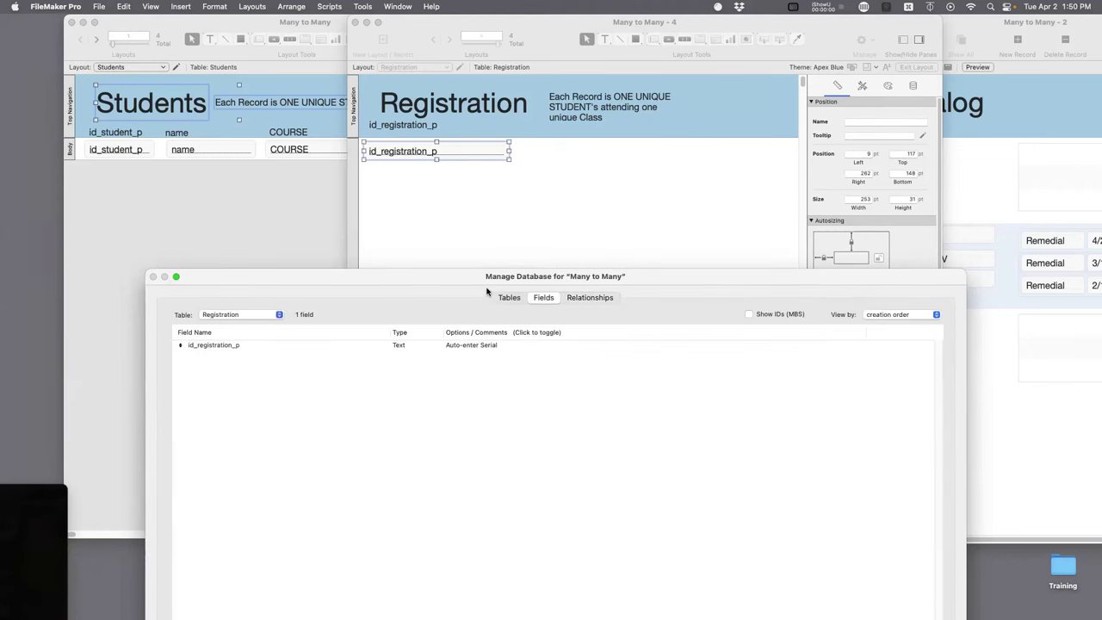
{"action": "left_click_drag", "start_coordinate": [362, 284], "coordinate": [418, 8]}
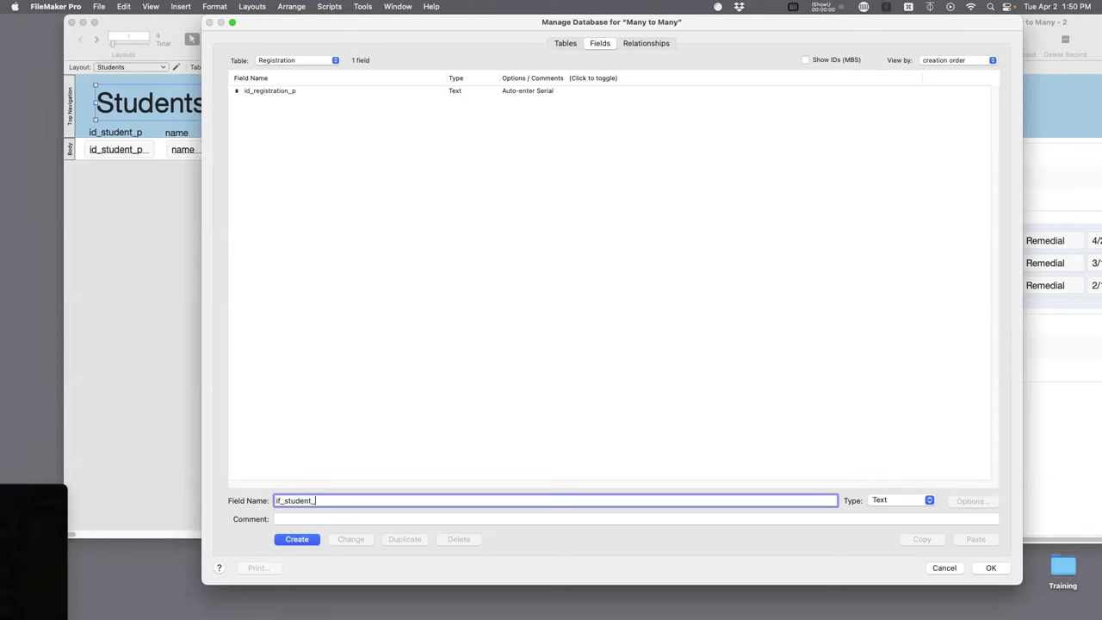
{"action": "left_click", "coordinate": [282, 501]}
{"action": "key", "text": "BackSpace"}
{"action": "type", "text": "d"}
{"action": "left_click", "coordinate": [297, 539]}
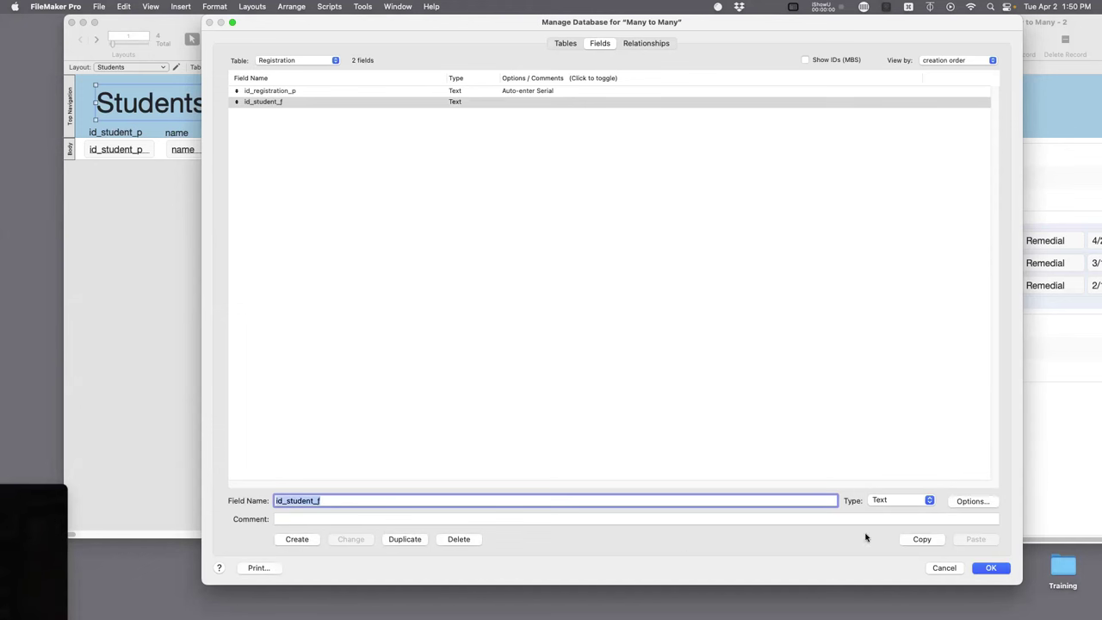
- Relate id_student_p in Students to id_student_ƒ in Registration on the relationships graph, and line up the Registration table
{"action": "left_click", "coordinate": [653, 43]}
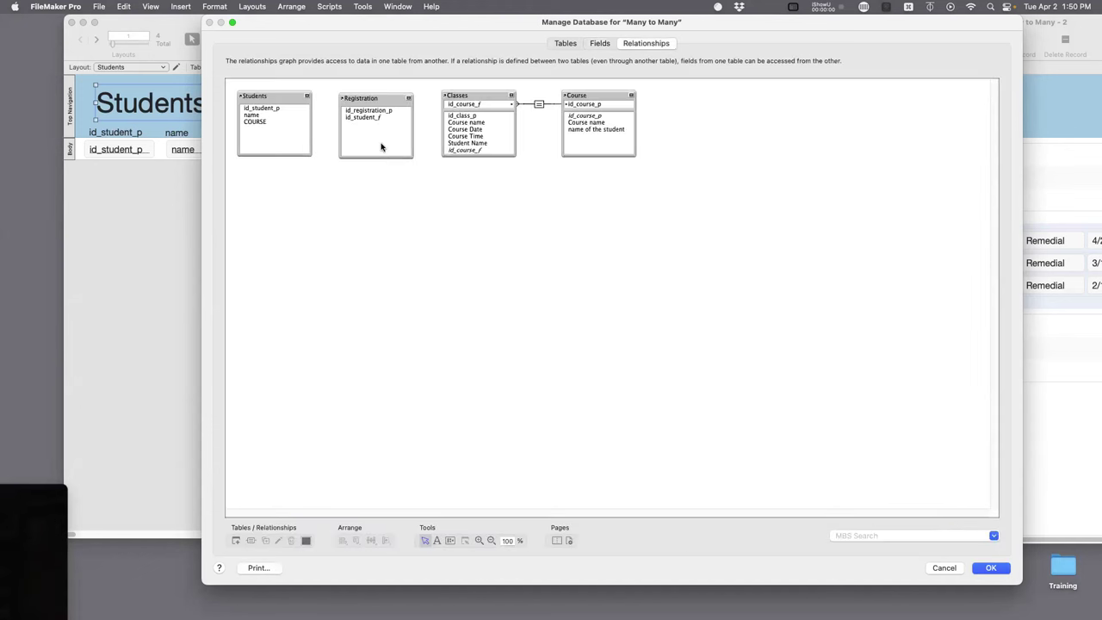
{"action": "left_click_drag", "start_coordinate": [259, 108], "coordinate": [356, 121]}
{"action": "left_click", "coordinate": [382, 96]}
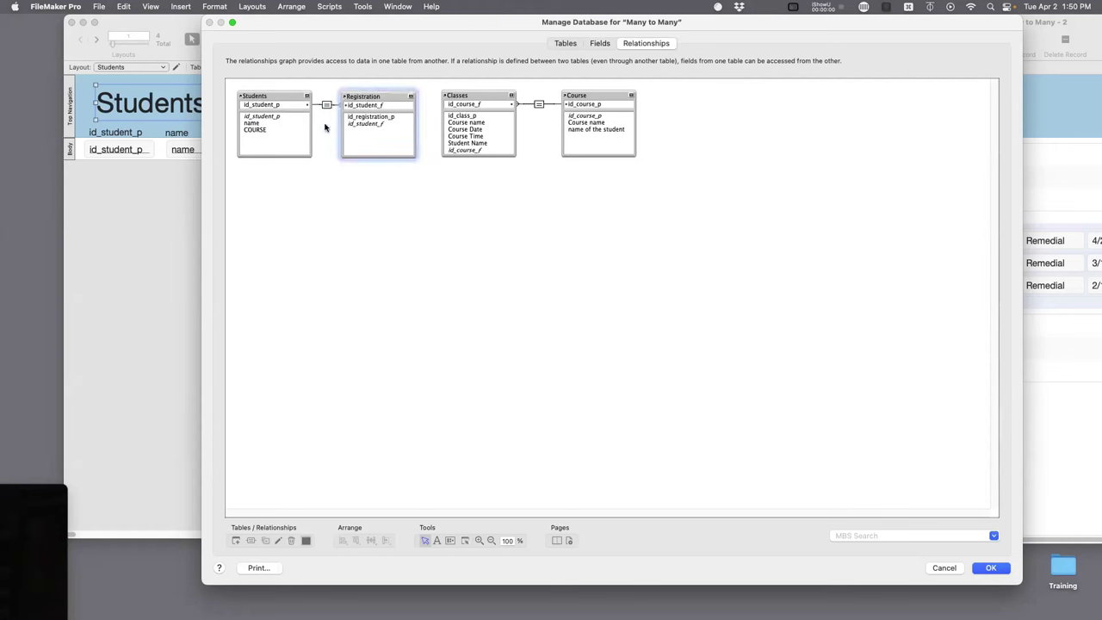
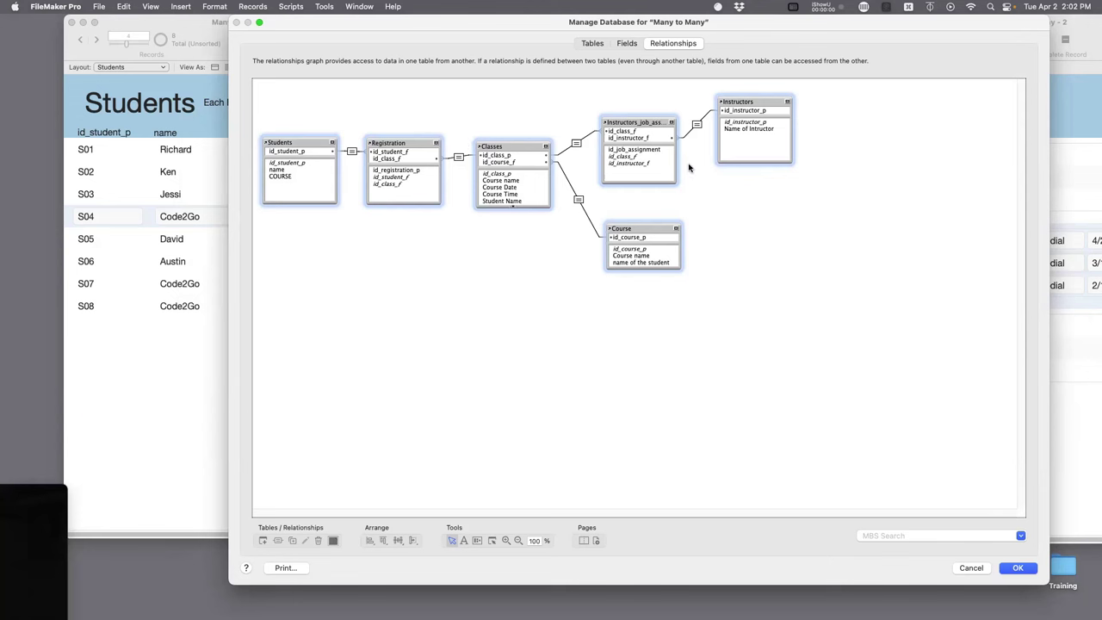
- Duplicate all six table occurrences on the relationships graph and place the copies below the originals
{"action": "left_click_drag", "start_coordinate": [847, 80], "coordinate": [273, 302]}
{"action": "left_click", "coordinate": [293, 541]}
{"action": "left_click_drag", "start_coordinate": [518, 163], "coordinate": [503, 332]}
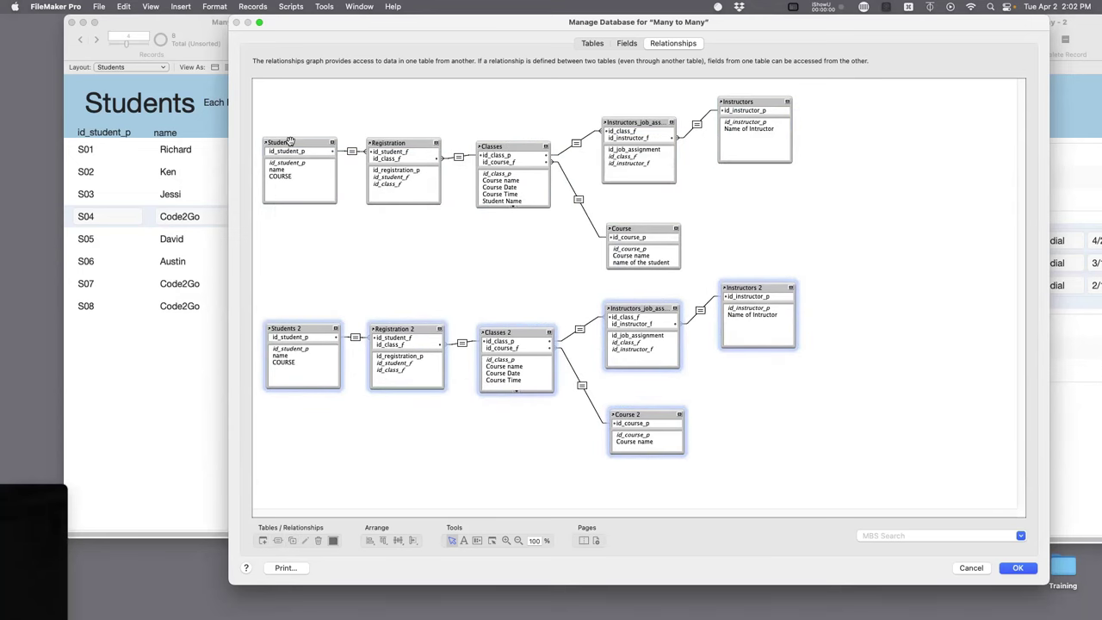
{"action": "left_click", "coordinate": [299, 284]}
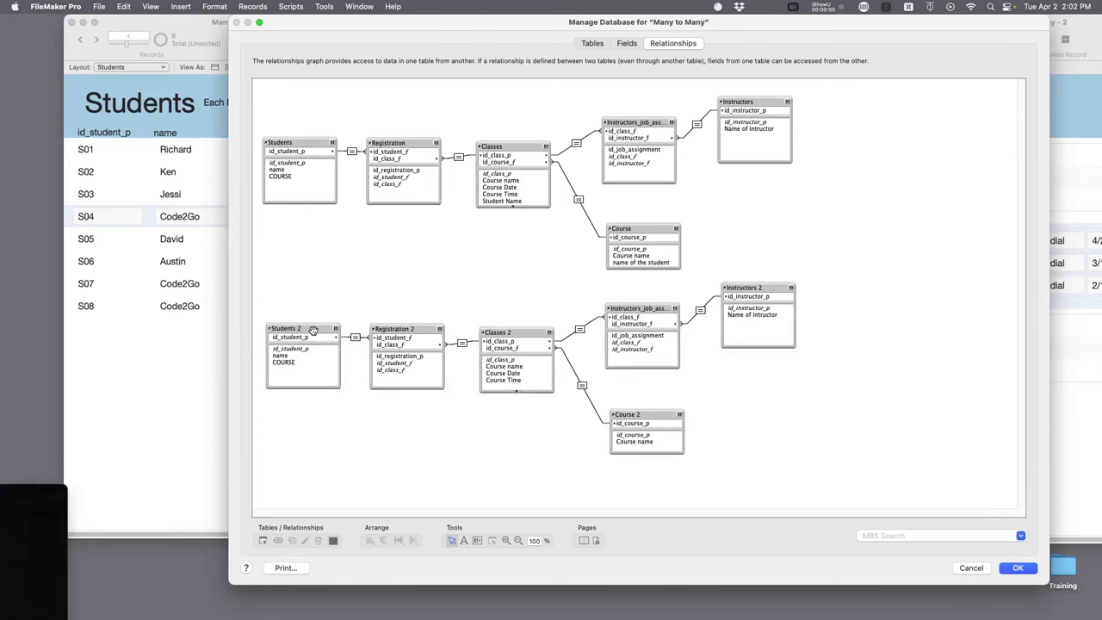
- Arrange Students 2 above Classes 2 and Registration 2 to the left as the anchor, and move the whole duplicated group further down
{"action": "left_click_drag", "start_coordinate": [314, 331], "coordinate": [516, 255]}
{"action": "left_click", "coordinate": [404, 329]}
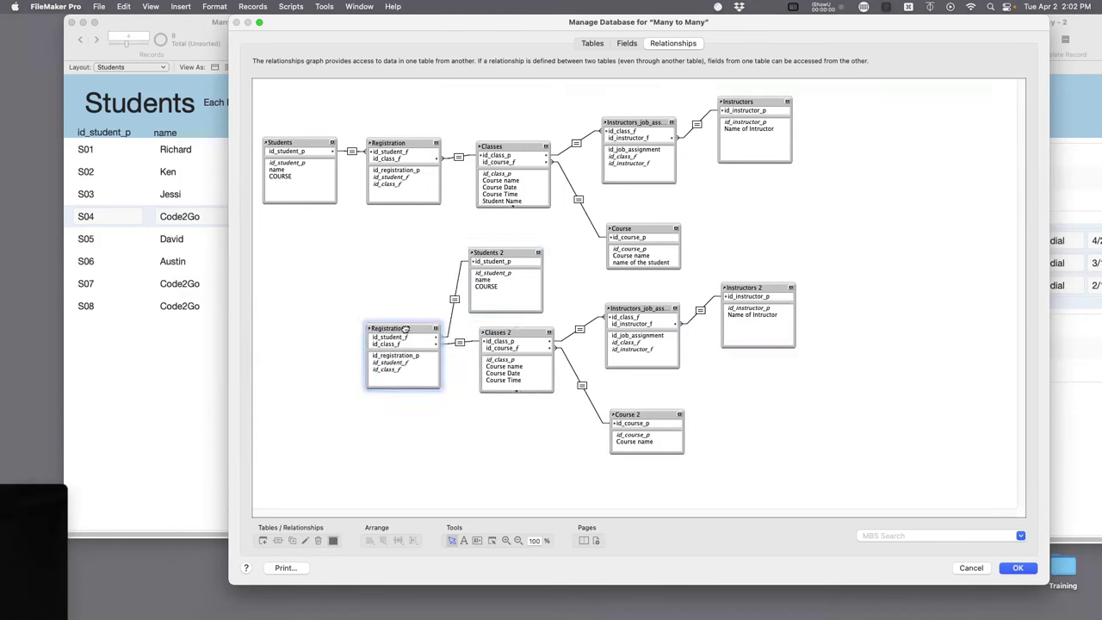
{"action": "left_click_drag", "start_coordinate": [407, 329], "coordinate": [313, 325]}
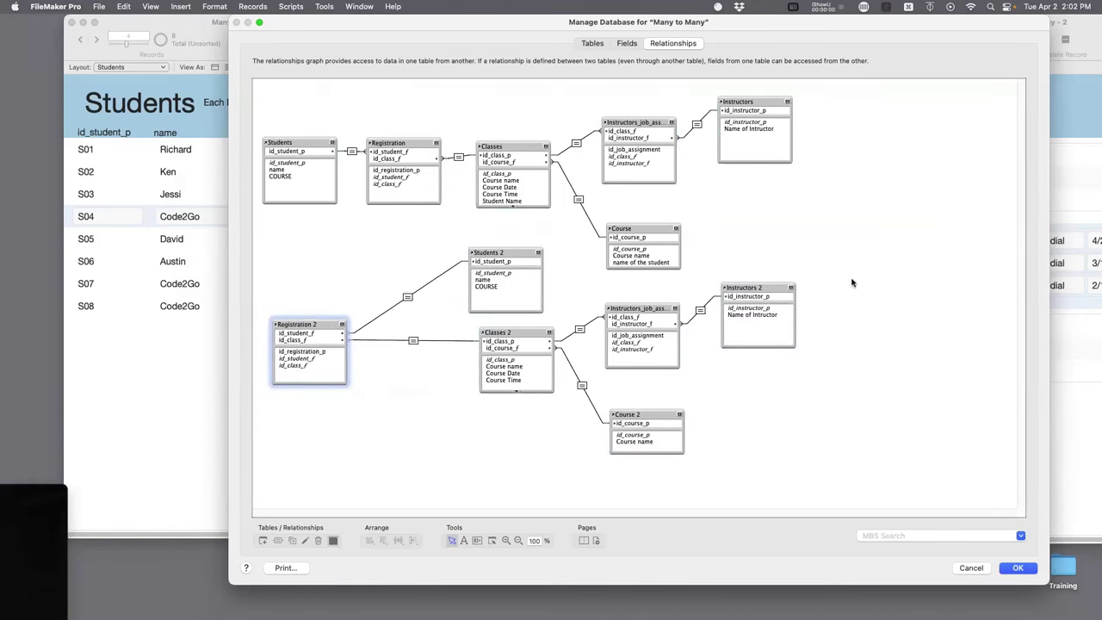
{"action": "left_click_drag", "start_coordinate": [886, 275], "coordinate": [483, 480]}
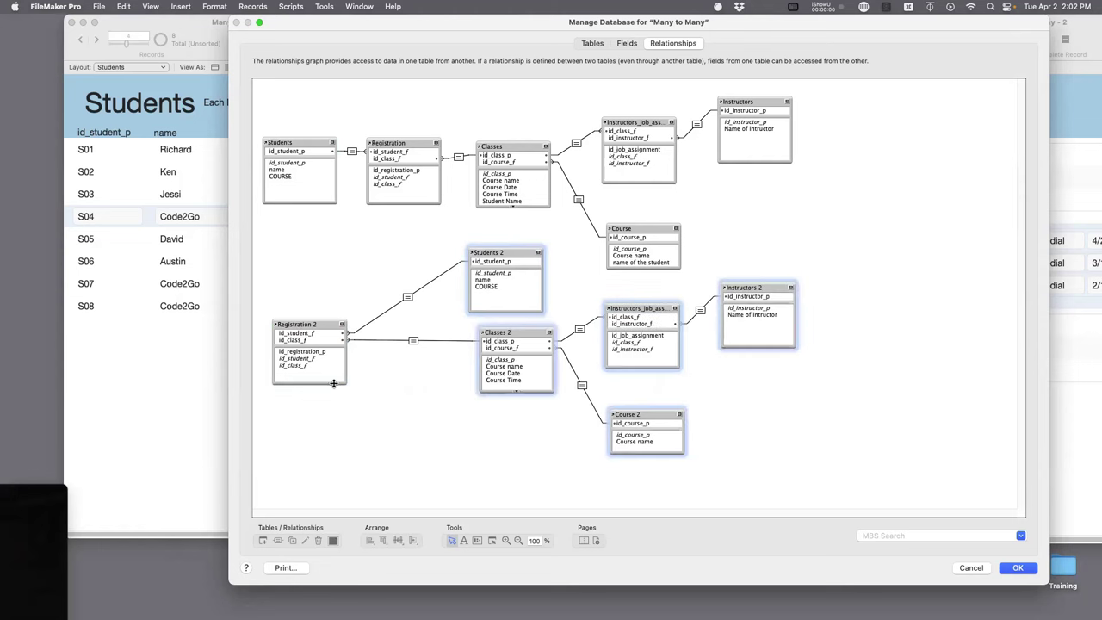
{"action": "left_click", "coordinate": [320, 364]}
{"action": "left_click_drag", "start_coordinate": [280, 251], "coordinate": [842, 464]}
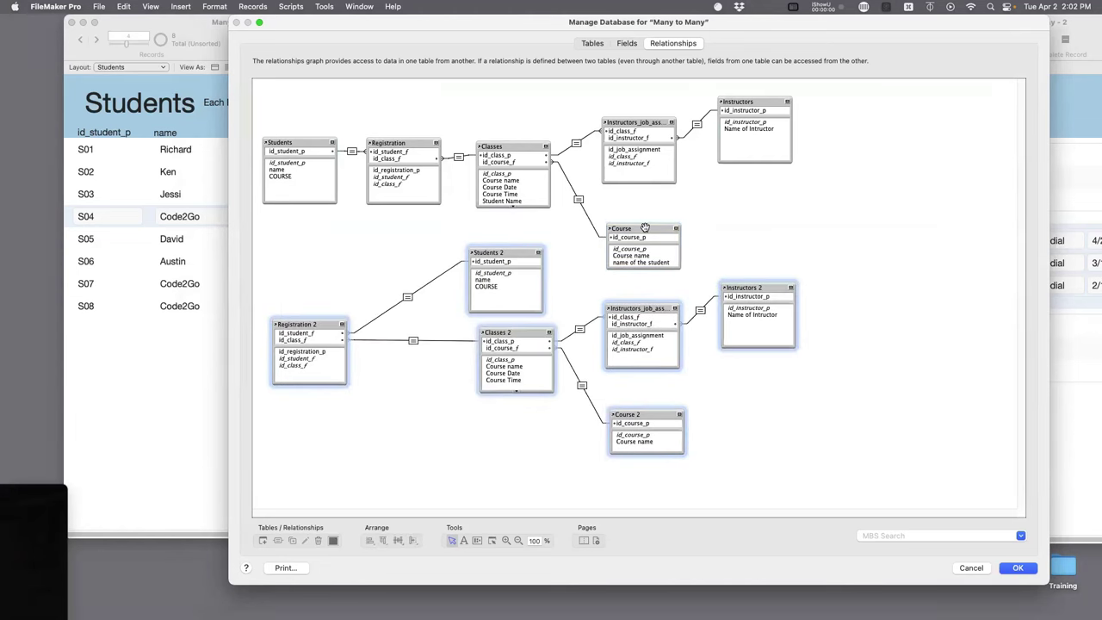
{"action": "left_click_drag", "start_coordinate": [647, 316], "coordinate": [639, 370]}
{"action": "scroll", "coordinate": [669, 408], "scroll_direction": "down", "scroll_amount": 1}
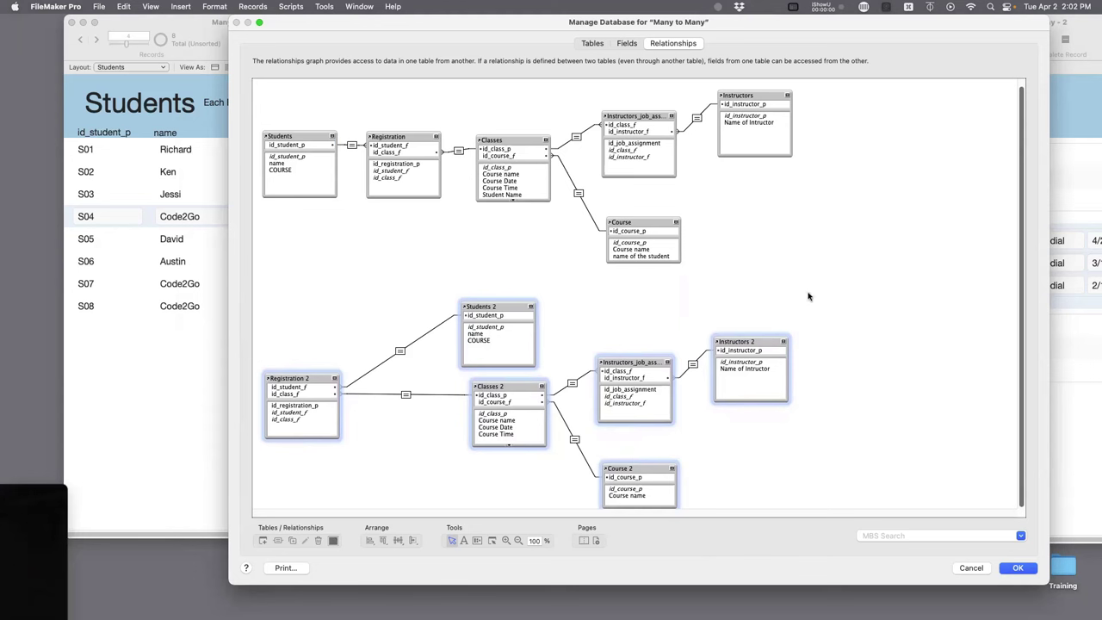
{"action": "left_click", "coordinate": [284, 139]}
{"action": "left_click", "coordinate": [298, 379]}
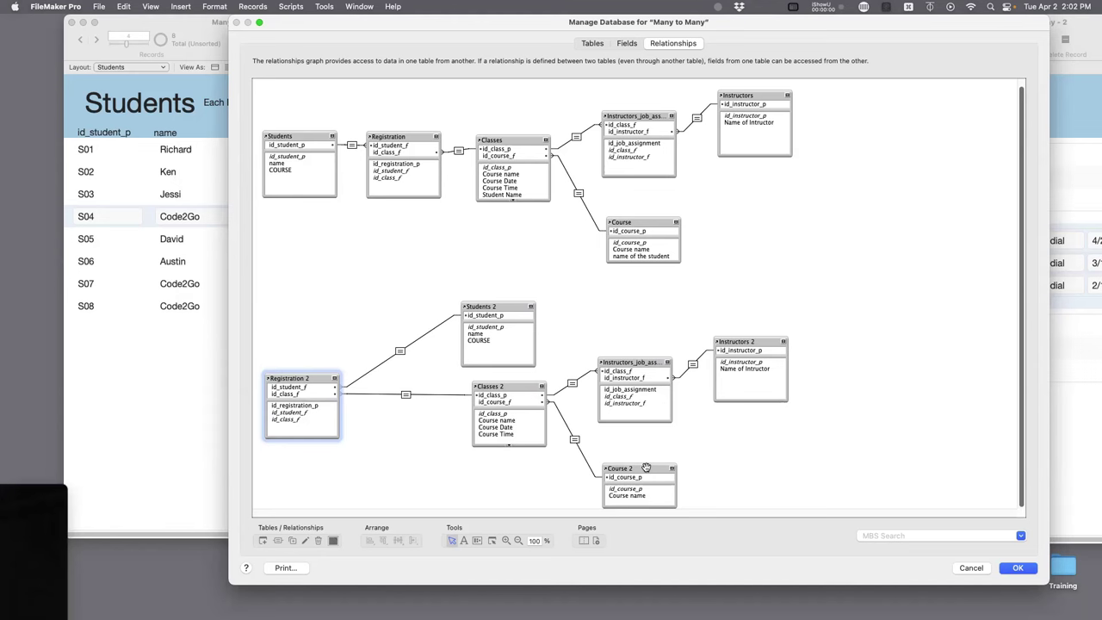
- Save the database definition and open the hosted Big Valley Aviation - FMSP file
{"action": "left_click", "coordinate": [85, 8]}
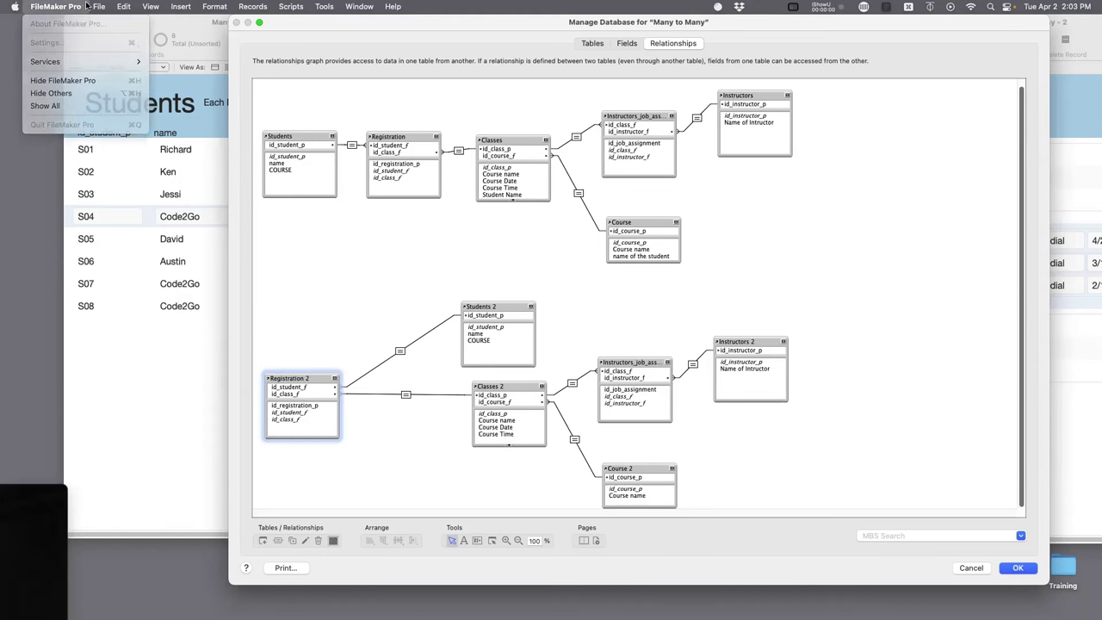
{"action": "left_click", "coordinate": [895, 449]}
{"action": "left_click", "coordinate": [1017, 571]}
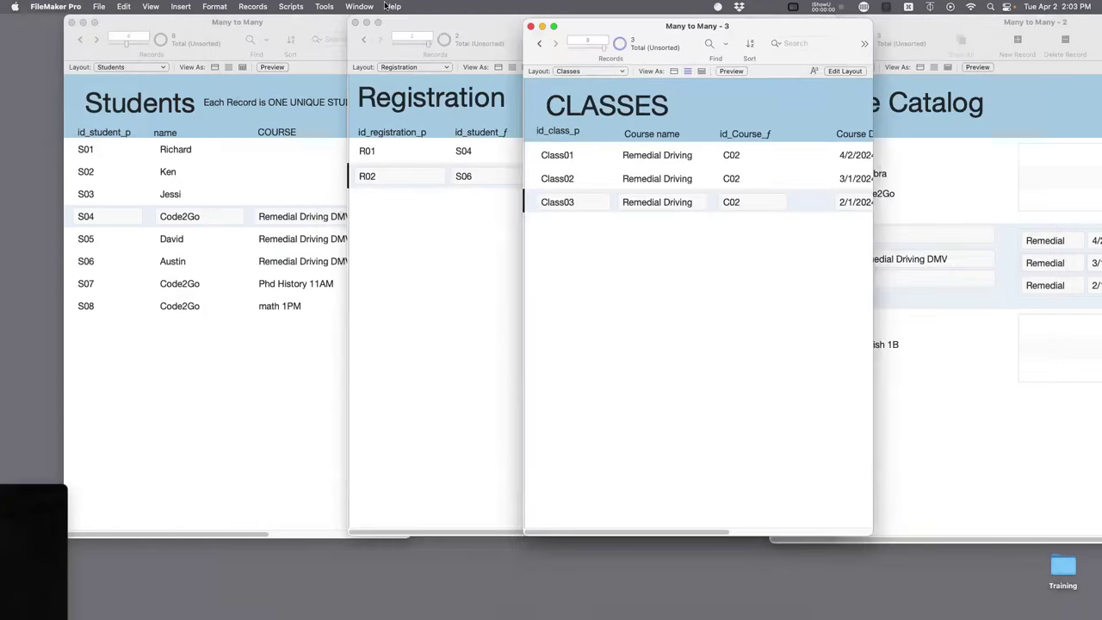
{"action": "left_click", "coordinate": [56, 6]}
{"action": "mouse_move", "coordinate": [99, 6]}
{"action": "mouse_move", "coordinate": [109, 80]}
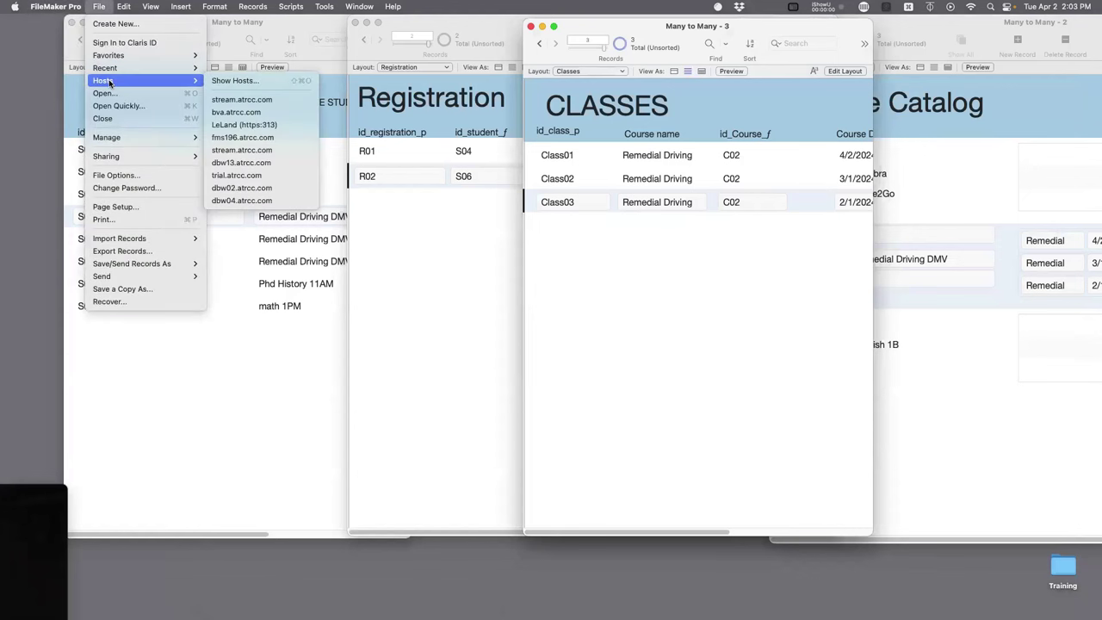
{"action": "left_click", "coordinate": [295, 155]}
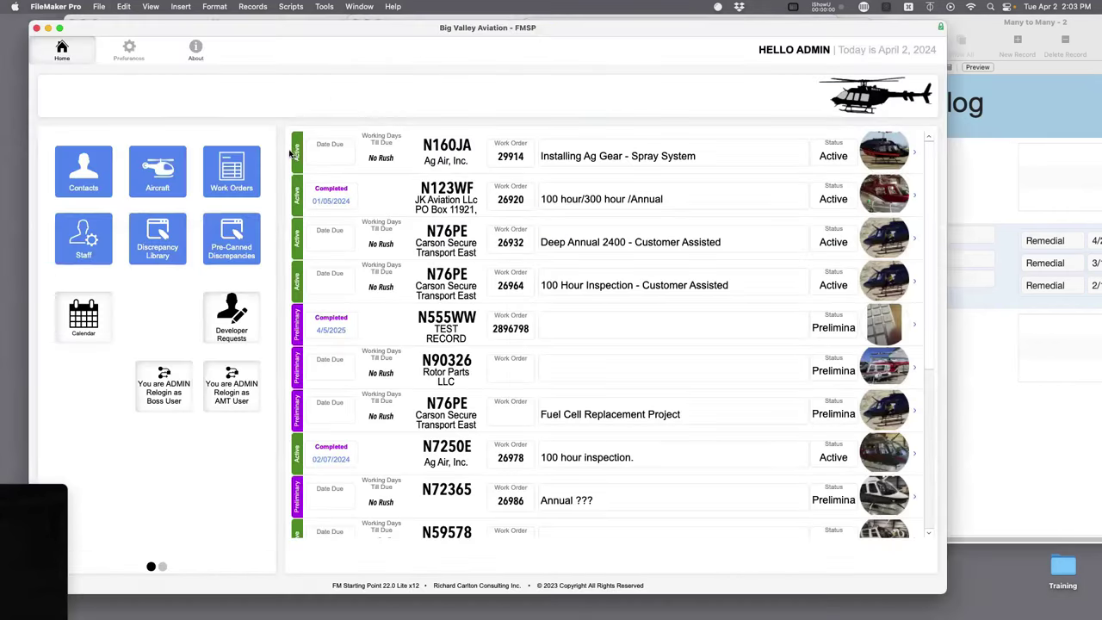
- Examine the T24 Discrepancies anchor-buoy group on the Big Valley Aviation relationships graph, and close its database definition
{"action": "key", "text": "super+shift+d"}
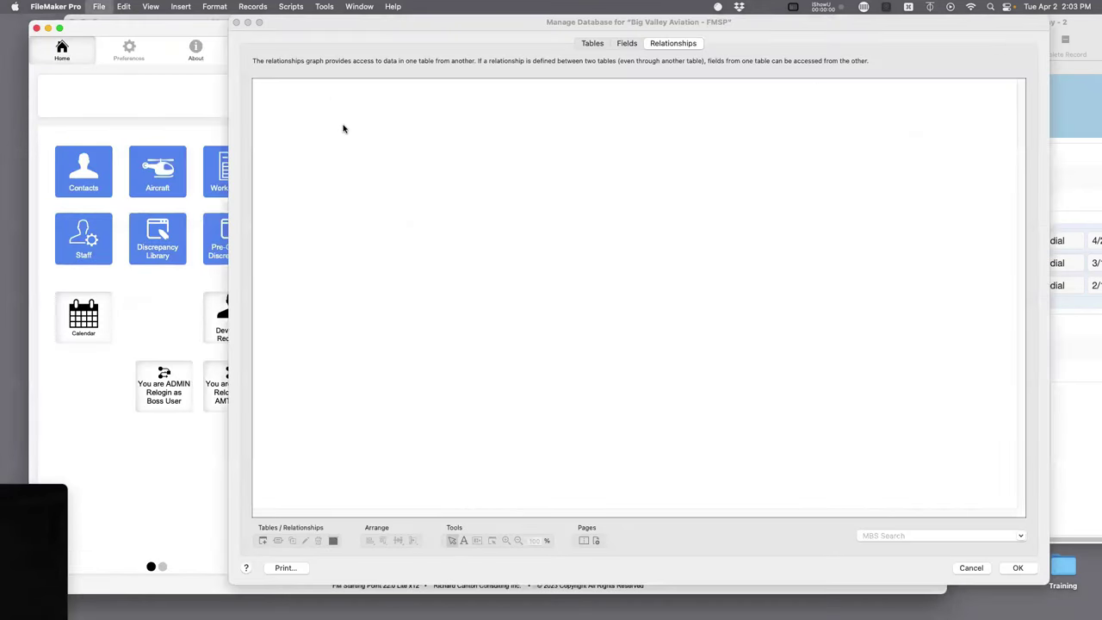
{"action": "scroll", "coordinate": [469, 276], "scroll_direction": "down", "scroll_amount": 10}
{"action": "scroll", "coordinate": [484, 293], "scroll_direction": "up", "scroll_amount": 6}
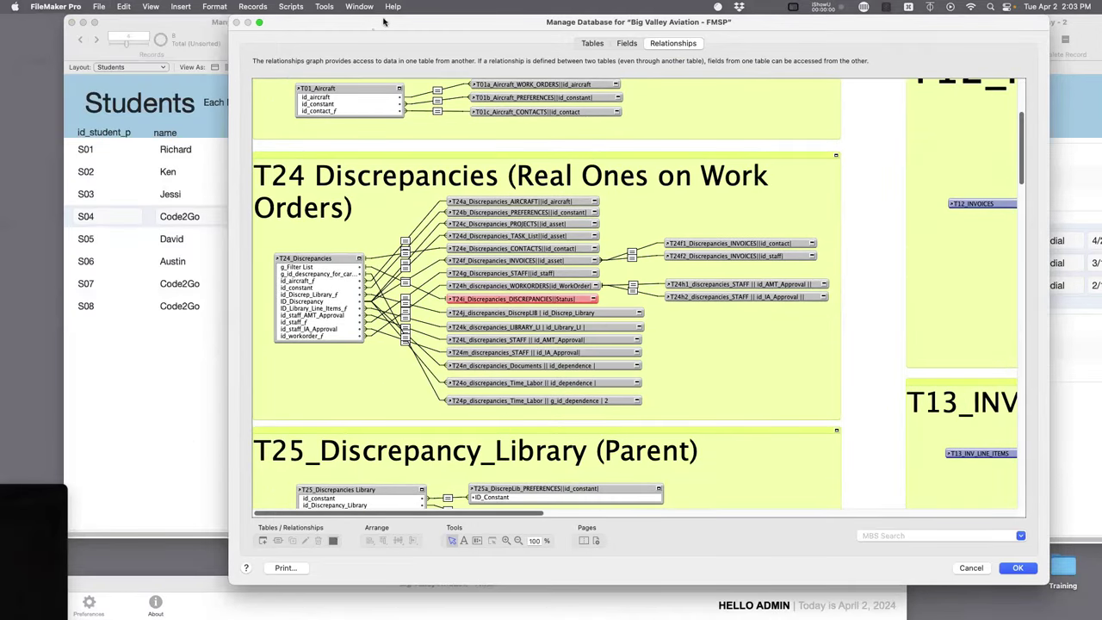
{"action": "left_click_drag", "start_coordinate": [386, 22], "coordinate": [315, 55]}
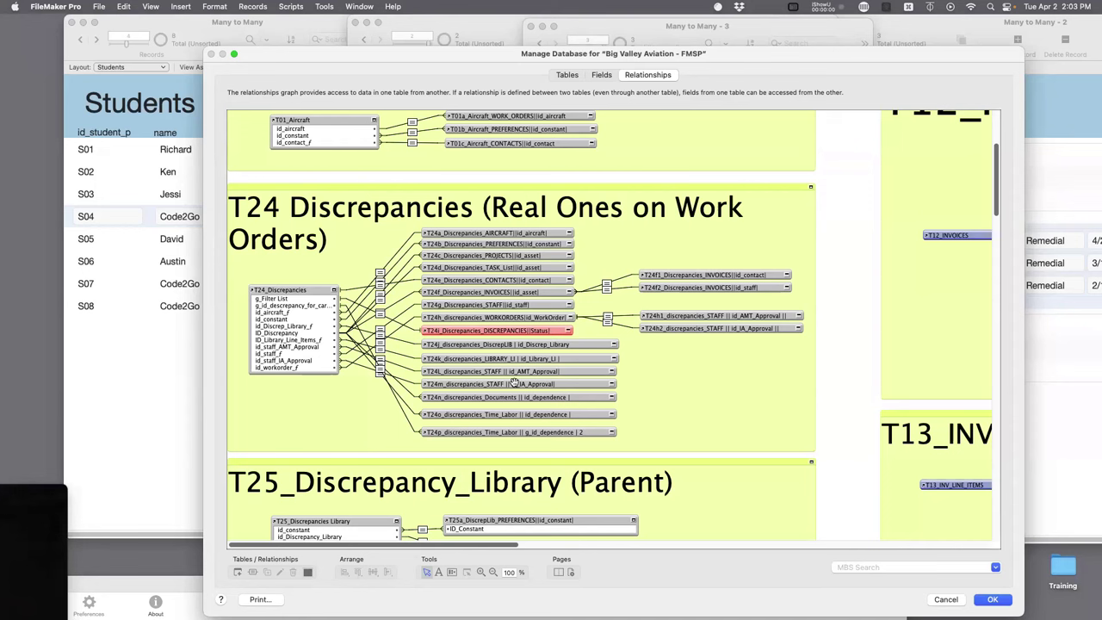
{"action": "left_click", "coordinate": [285, 290]}
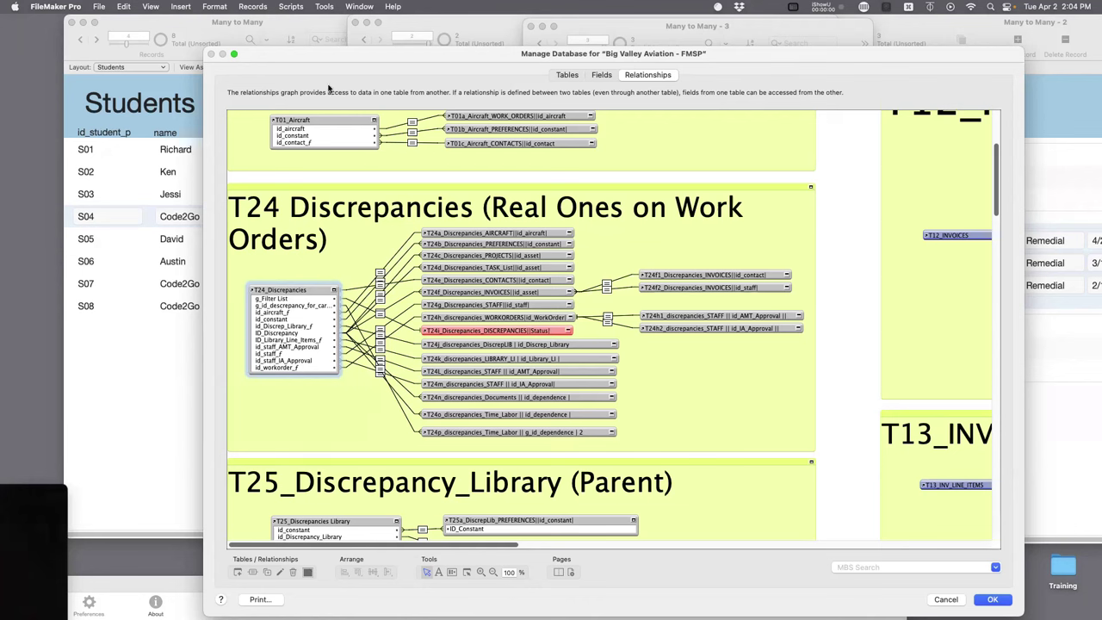
{"action": "left_click", "coordinate": [986, 601]}
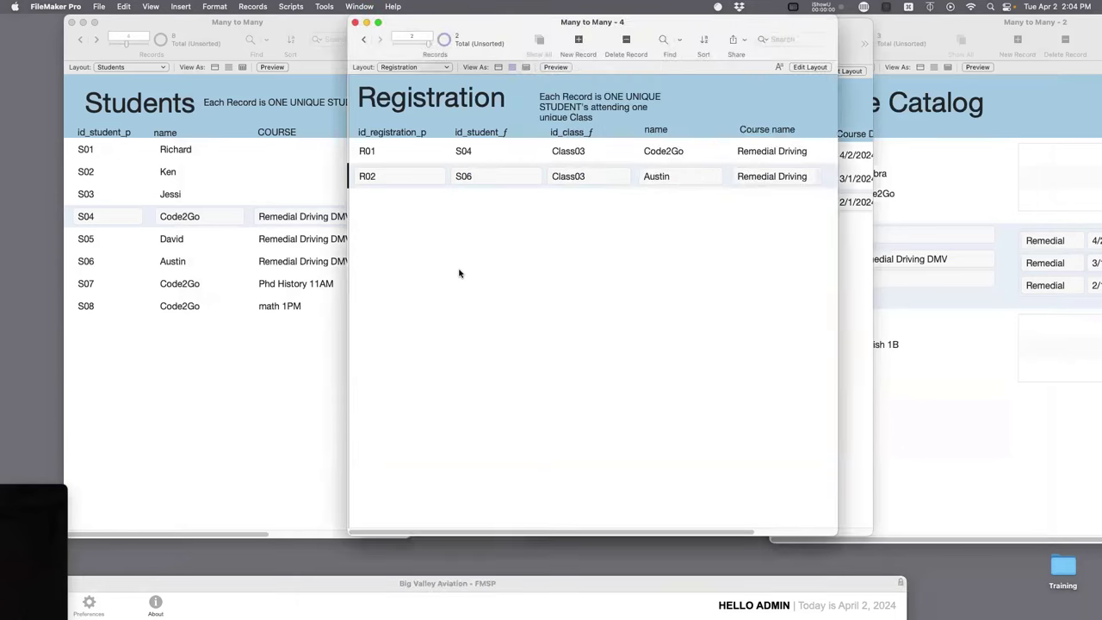
- Reopen the Many to Many relationships graph and remove the Instructors 2 and Course 2 table occurrences
{"action": "key", "text": "super+shift+d"}
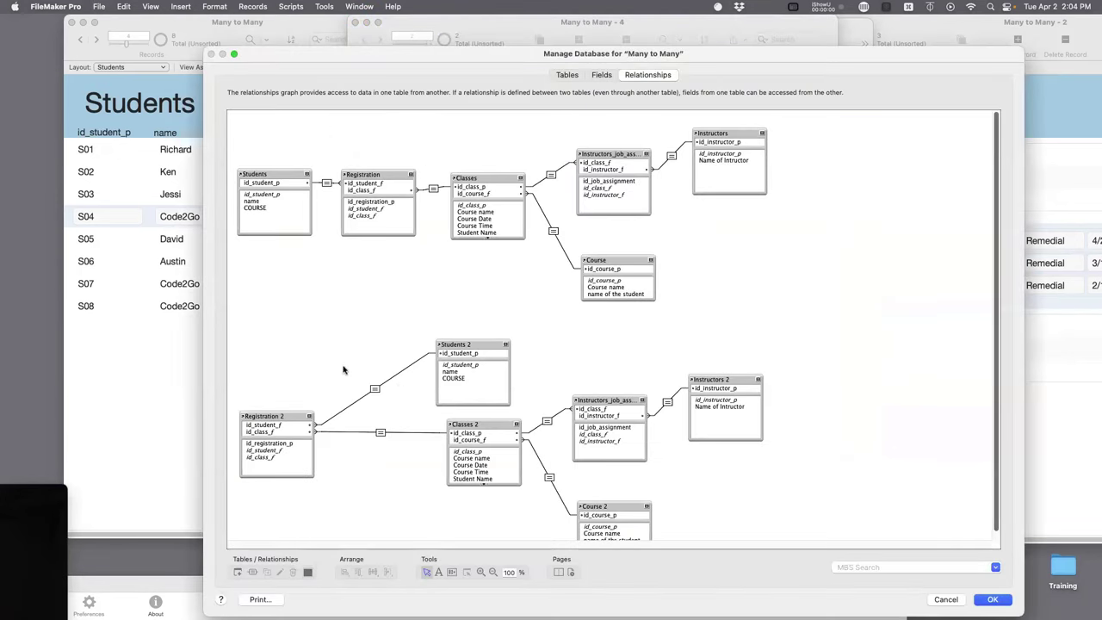
{"action": "scroll", "coordinate": [742, 456], "scroll_direction": "down", "scroll_amount": 1}
{"action": "left_click", "coordinate": [742, 382]}
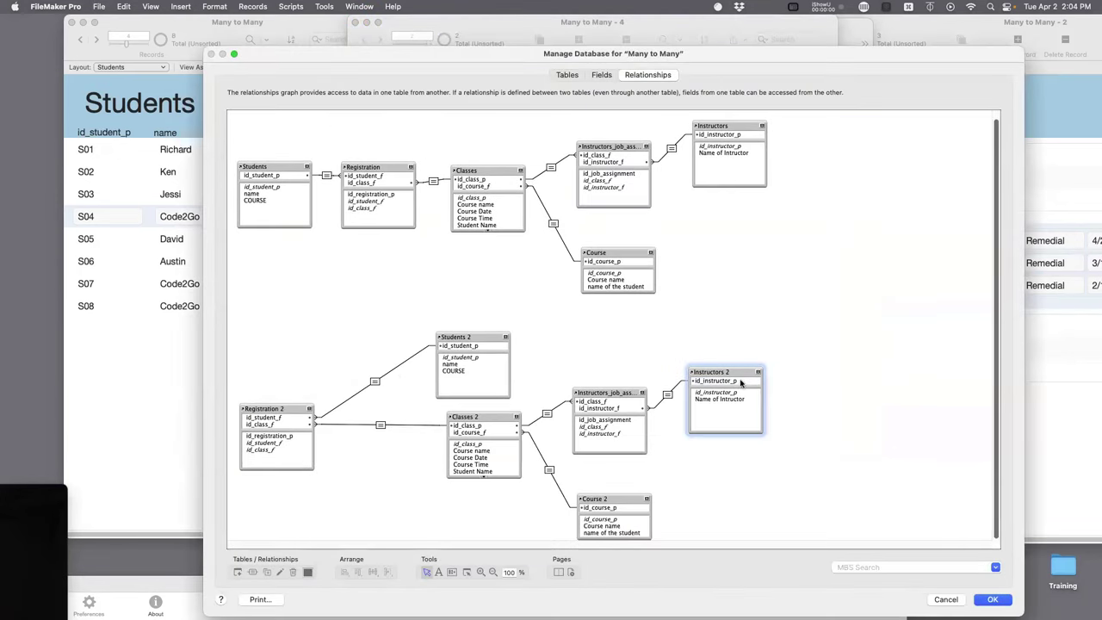
{"action": "key", "text": "Delete"}
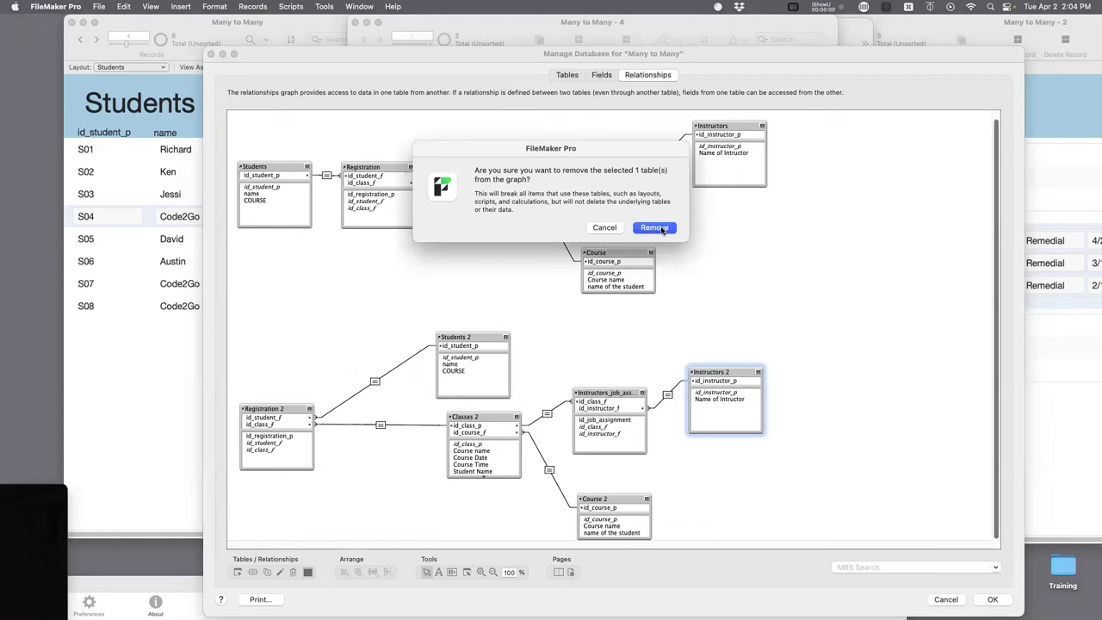
{"action": "left_click", "coordinate": [635, 230]}
{"action": "left_click", "coordinate": [632, 510]}
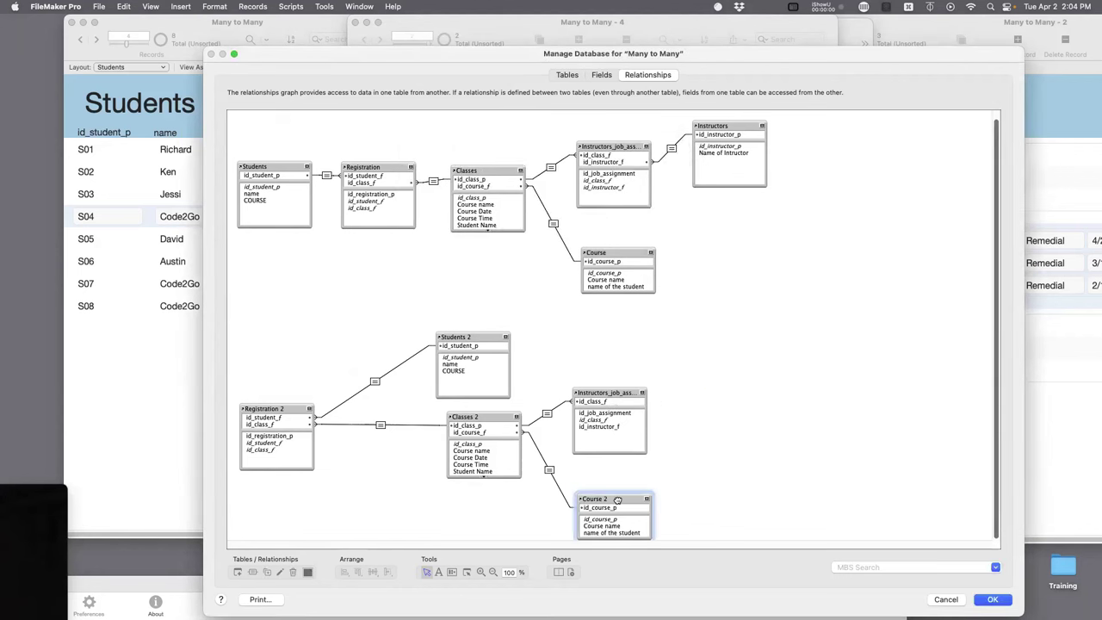
{"action": "key", "text": "Delete"}
{"action": "left_click", "coordinate": [656, 229]}
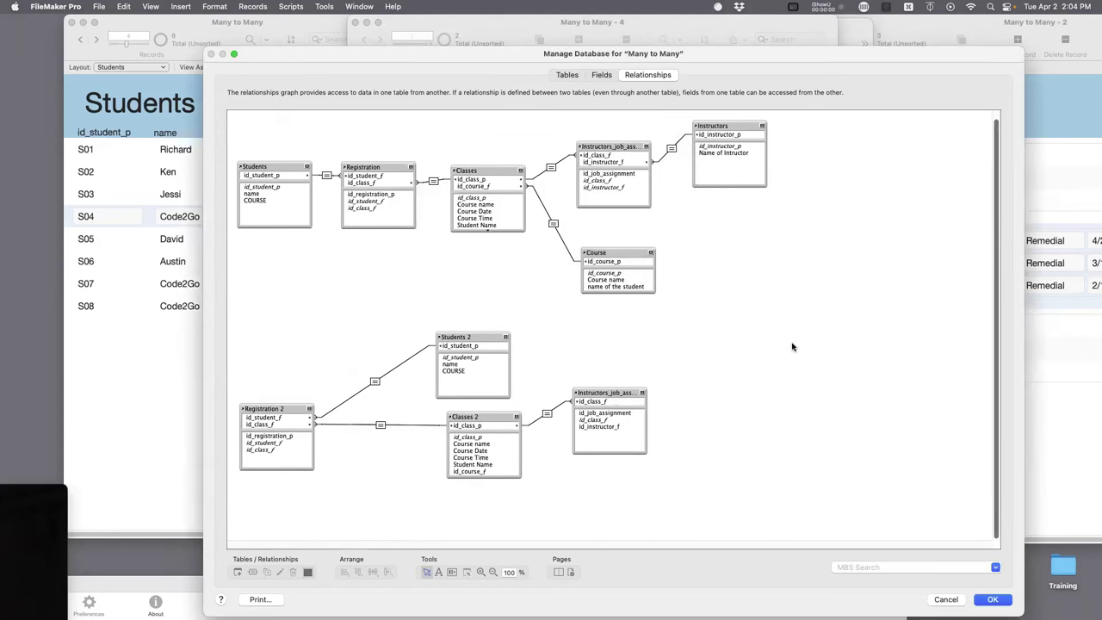
{"action": "left_click", "coordinate": [564, 78]}
{"action": "left_click", "coordinate": [601, 76]}
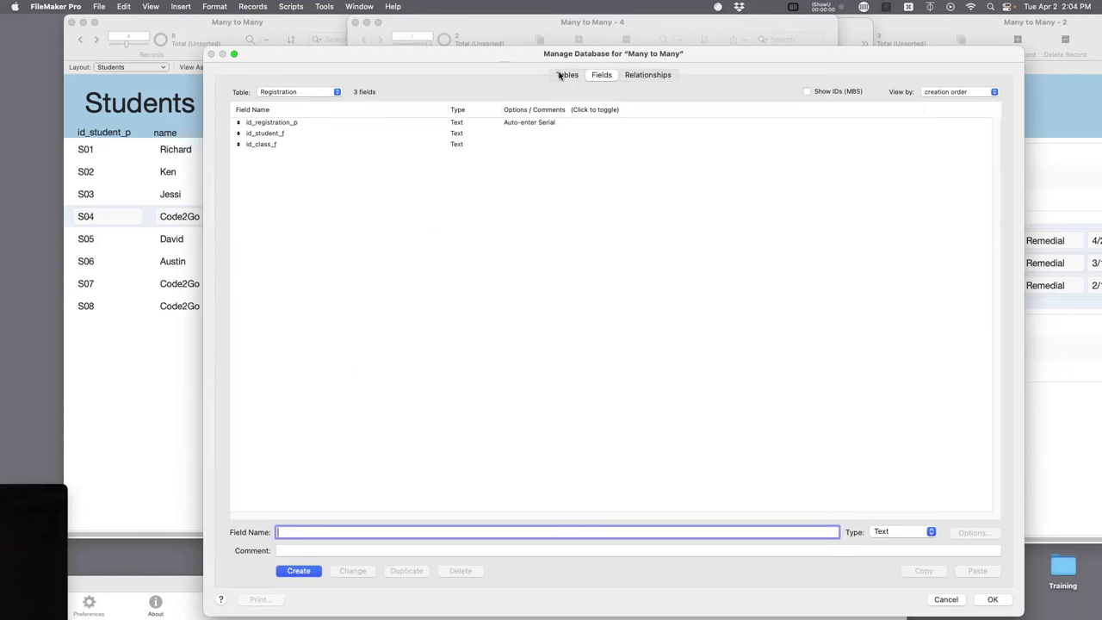
{"action": "left_click", "coordinate": [560, 76]}
{"action": "left_click", "coordinate": [648, 75]}
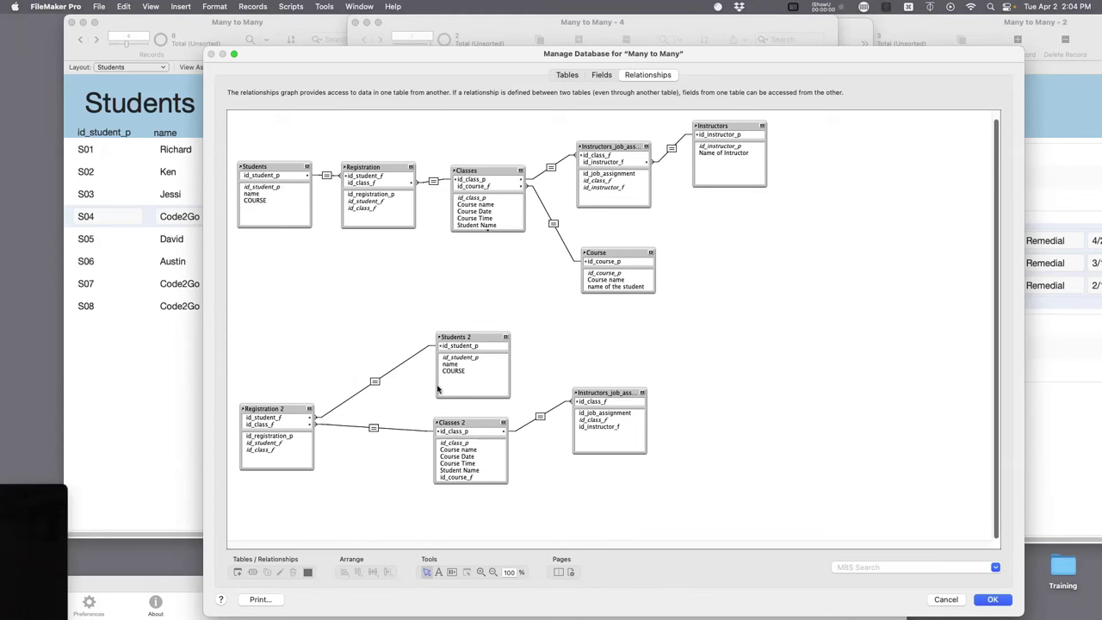
- Duplicate the six original table occurrences again and place the new copies below the Registration 2 group
{"action": "left_click_drag", "start_coordinate": [823, 127], "coordinate": [251, 303]}
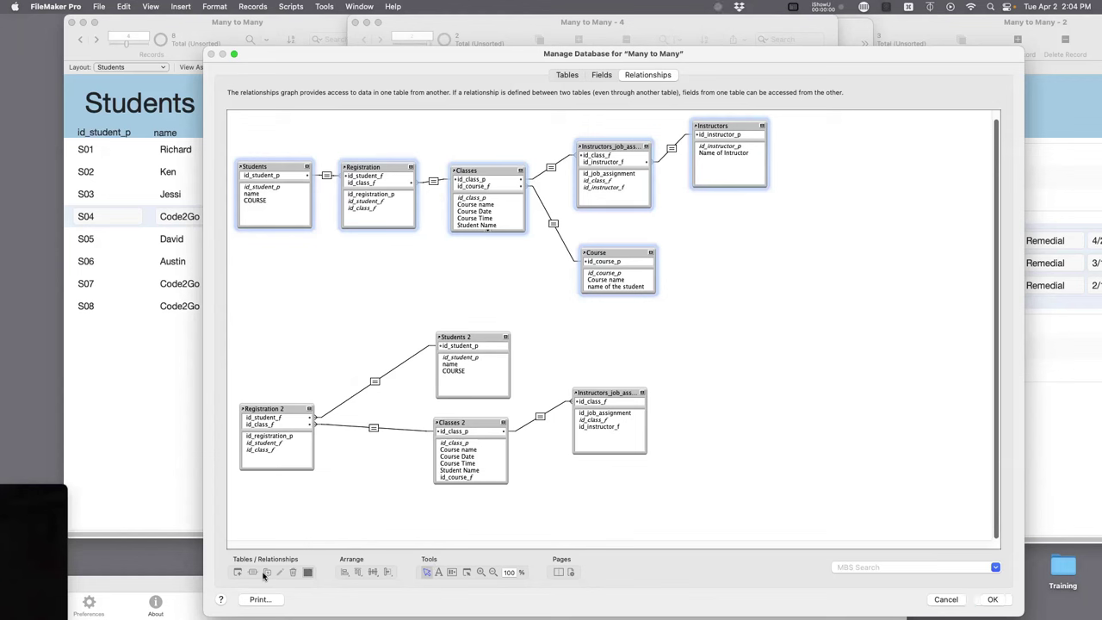
{"action": "left_click", "coordinate": [266, 572]}
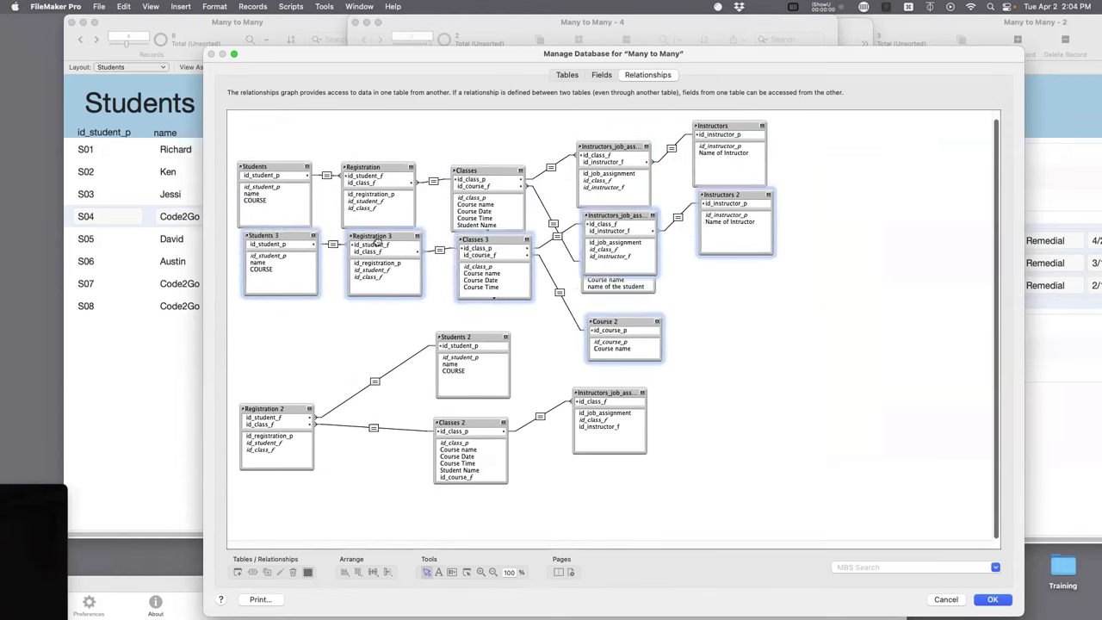
{"action": "left_click_drag", "start_coordinate": [381, 244], "coordinate": [371, 534]}
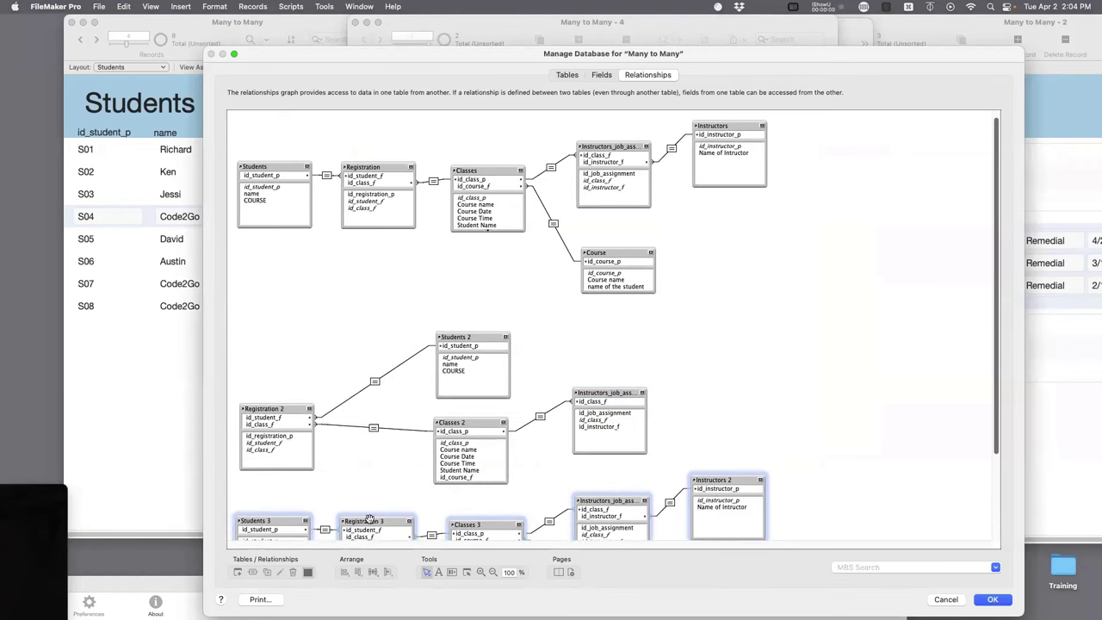
{"action": "scroll", "coordinate": [442, 461], "scroll_direction": "down", "scroll_amount": 3}
- Place Classes 3 at the far left as the anchor, with Registration 3 and Students 3 to its upper right
{"action": "left_click_drag", "start_coordinate": [482, 422], "coordinate": [260, 499]}
{"action": "left_click", "coordinate": [525, 390]}
{"action": "left_click", "coordinate": [415, 223]}
{"action": "left_click_drag", "start_coordinate": [292, 431], "coordinate": [506, 426]}
{"action": "left_click_drag", "start_coordinate": [401, 434], "coordinate": [397, 406]}
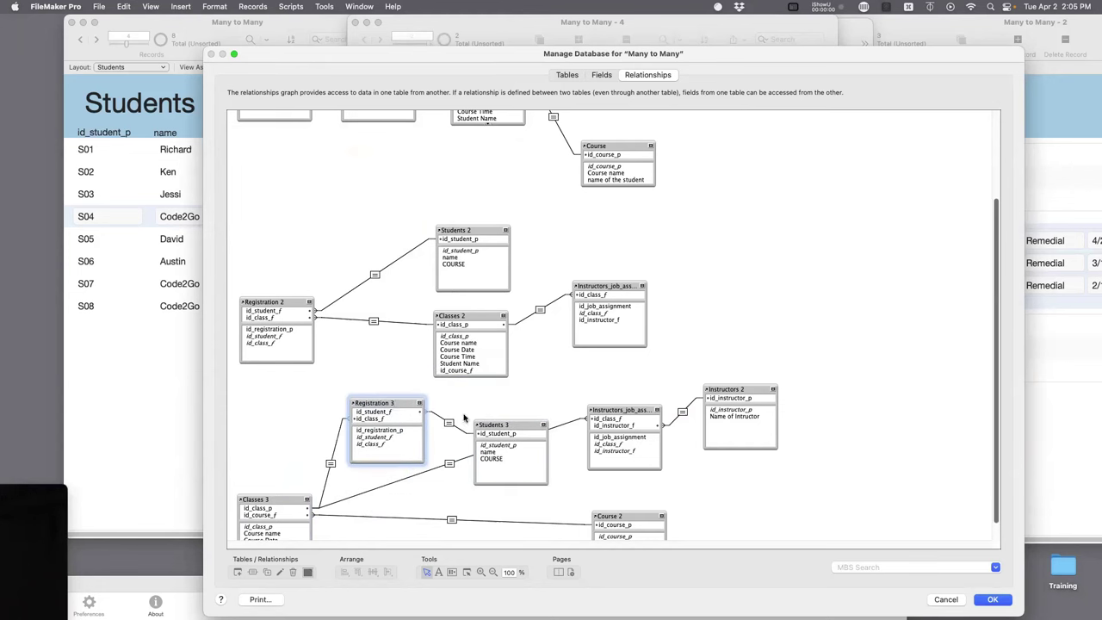
{"action": "left_click_drag", "start_coordinate": [515, 422], "coordinate": [510, 386]}
- Move the connected instructor job assignment copy, Instructors 2 and Course 2 closer to the right side of Classes 3
{"action": "left_click", "coordinate": [610, 424]}
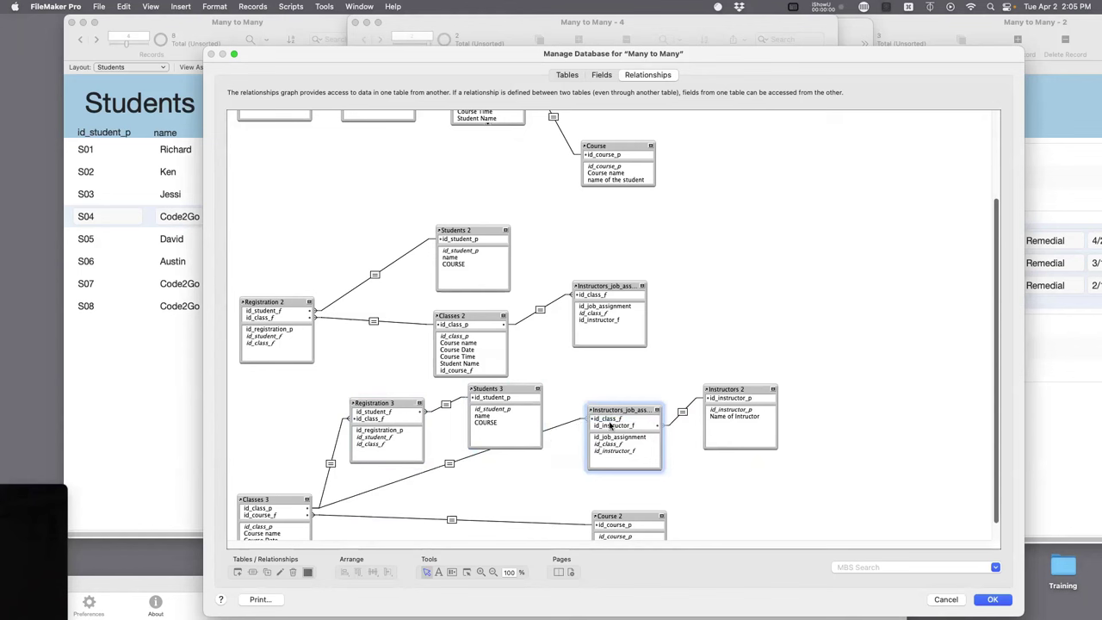
{"action": "left_click_drag", "start_coordinate": [807, 381], "coordinate": [639, 465]}
{"action": "left_click_drag", "start_coordinate": [630, 410], "coordinate": [472, 475]}
{"action": "scroll", "coordinate": [677, 484], "scroll_direction": "down", "scroll_amount": 1}
{"action": "left_click_drag", "start_coordinate": [649, 498], "coordinate": [503, 540]}
{"action": "scroll", "coordinate": [629, 428], "scroll_direction": "down", "scroll_amount": 2}
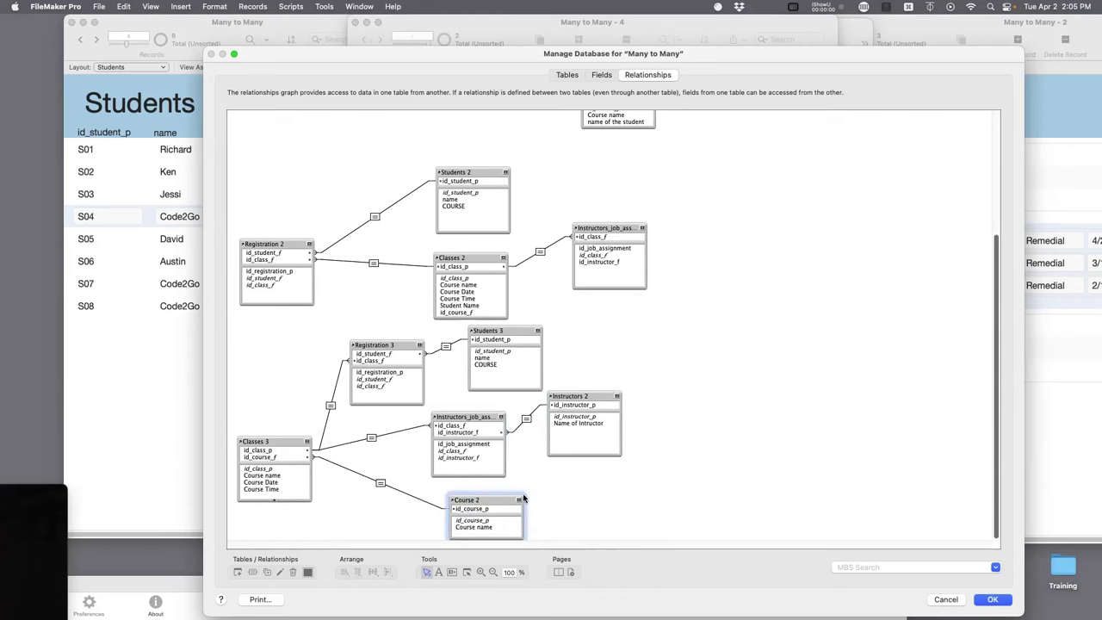
{"action": "left_click", "coordinate": [488, 512]}
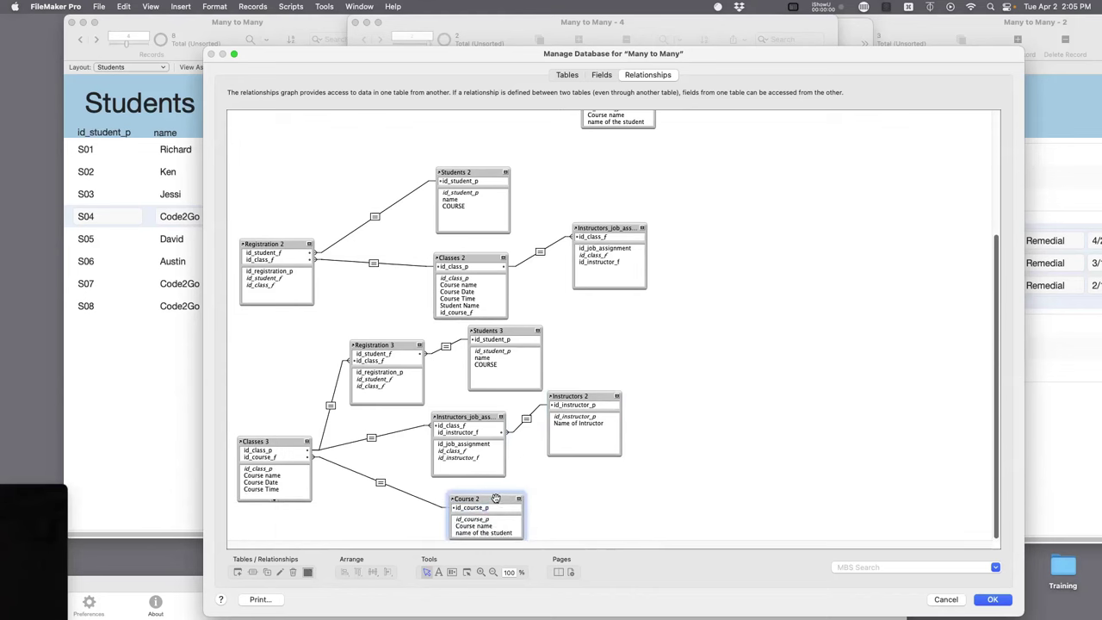
{"action": "left_click_drag", "start_coordinate": [494, 498], "coordinate": [475, 531]}
- Lower the job assignment copy with Instructors 2, and align Registration 3 and Students 3 in the row above them
{"action": "left_click", "coordinate": [581, 424]}
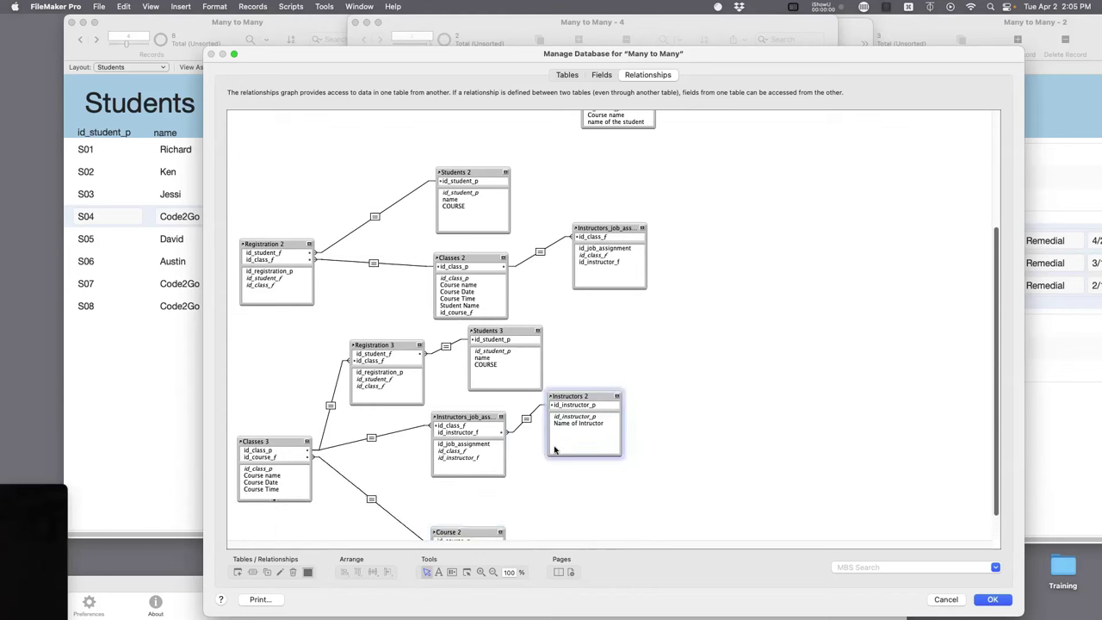
{"action": "left_click_drag", "start_coordinate": [694, 383], "coordinate": [570, 448]}
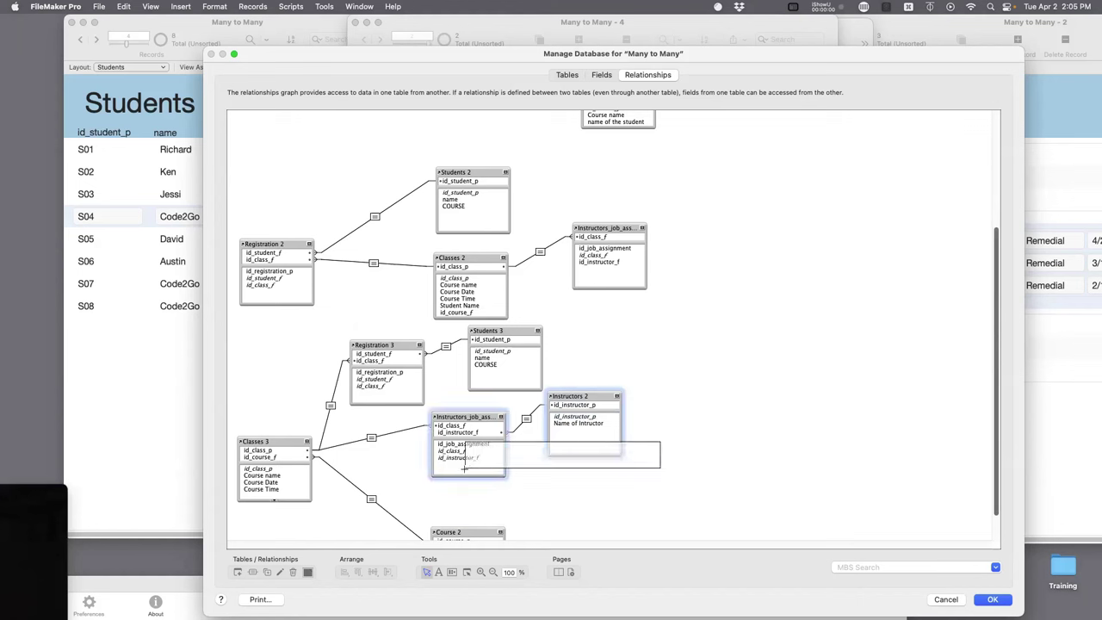
{"action": "left_click", "coordinate": [461, 439]}
{"action": "left_click_drag", "start_coordinate": [461, 440], "coordinate": [463, 427]}
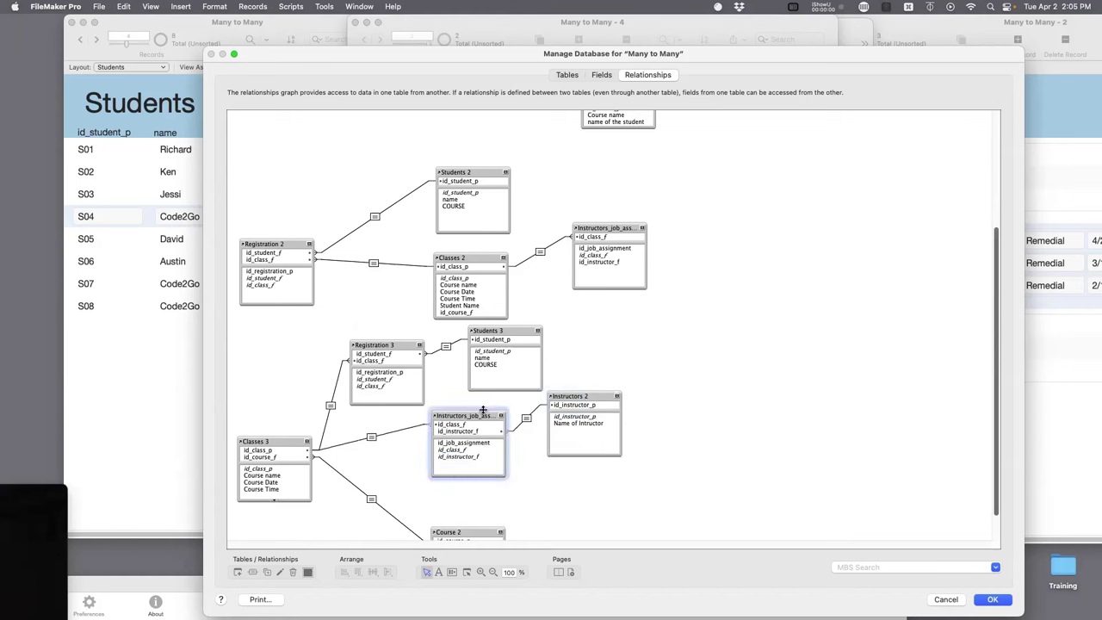
{"action": "left_click", "coordinate": [591, 395], "text": "shift"}
{"action": "left_click_drag", "start_coordinate": [591, 394], "coordinate": [580, 432]}
{"action": "left_click_drag", "start_coordinate": [512, 332], "coordinate": [533, 350]}
{"action": "left_click_drag", "start_coordinate": [398, 345], "coordinate": [479, 364]}
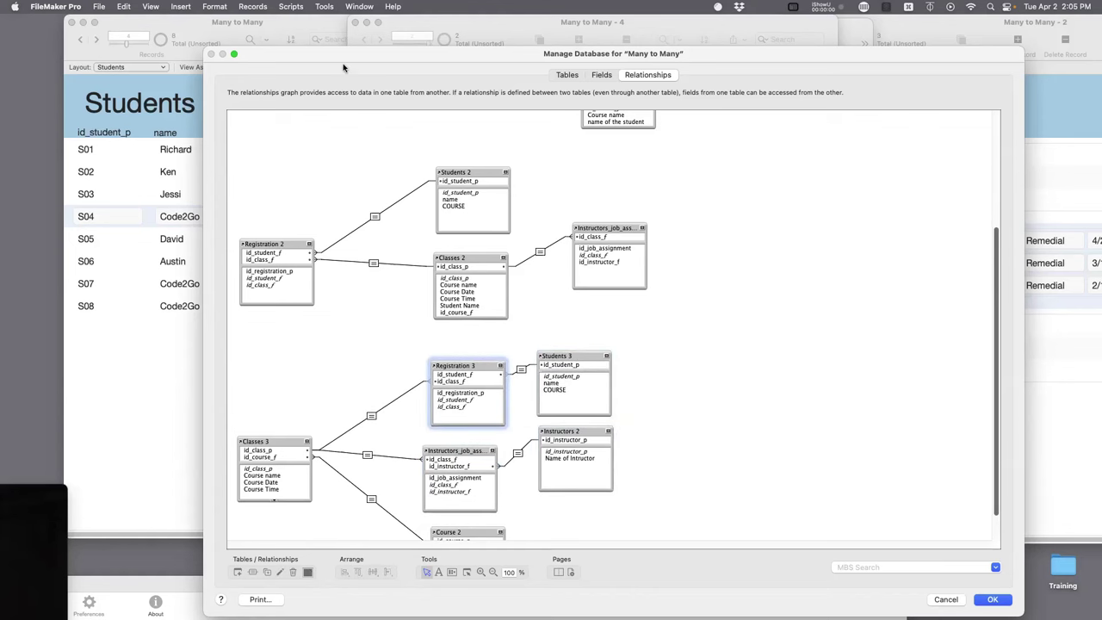
{"action": "left_click_drag", "start_coordinate": [293, 64], "coordinate": [283, 217]}
{"action": "scroll", "coordinate": [427, 340], "scroll_direction": "up", "scroll_amount": 5}
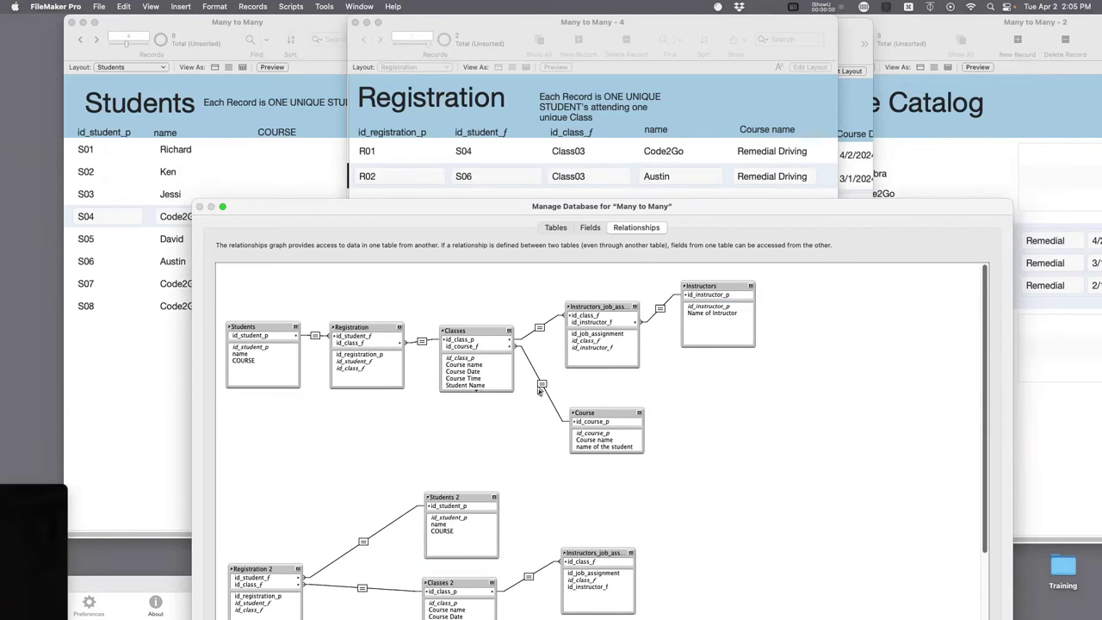
{"action": "left_click_drag", "start_coordinate": [701, 210], "coordinate": [694, 24]}
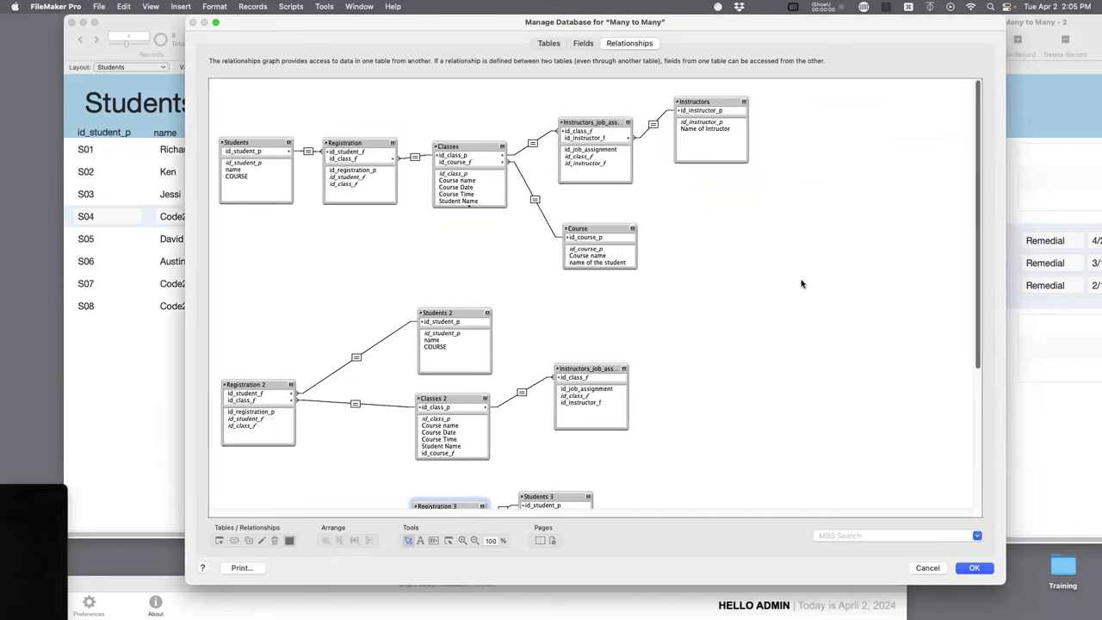
- Collapse the Students 2 and Classes 2 table occurrences and stack Classes 2 directly beneath Students 2
{"action": "scroll", "coordinate": [696, 406], "scroll_direction": "down", "scroll_amount": 5}
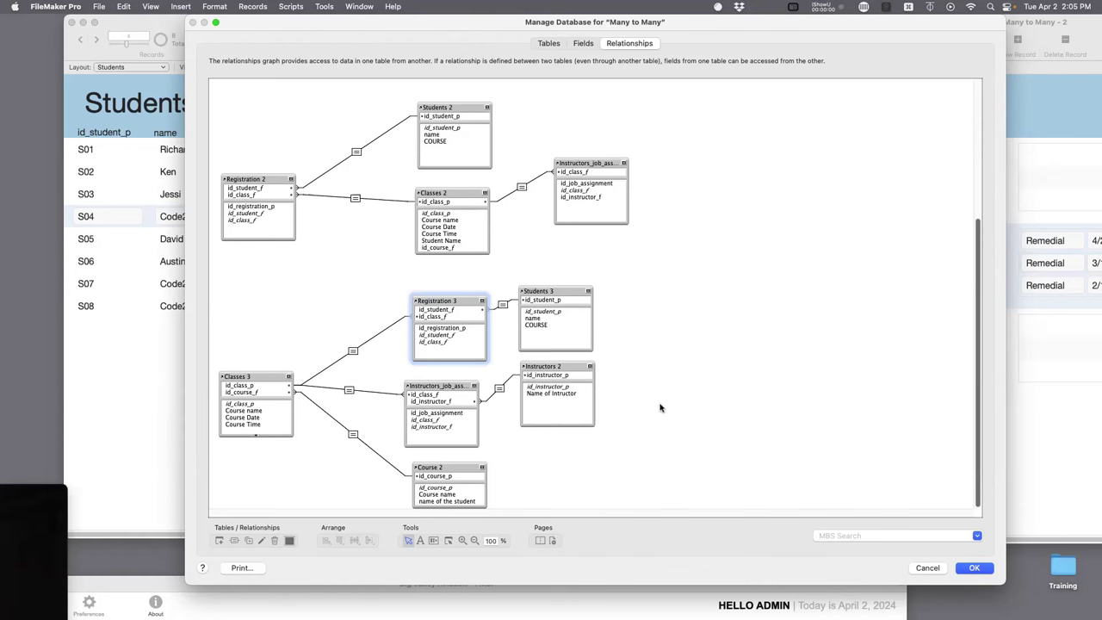
{"action": "left_click", "coordinate": [31, 415]}
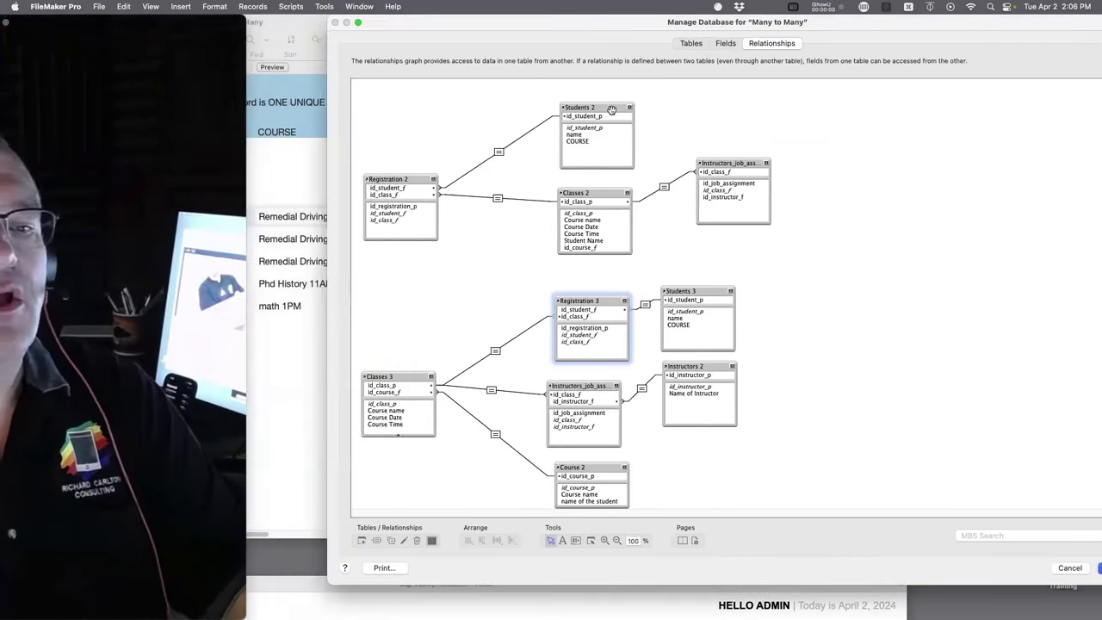
{"action": "double_click", "coordinate": [611, 109]}
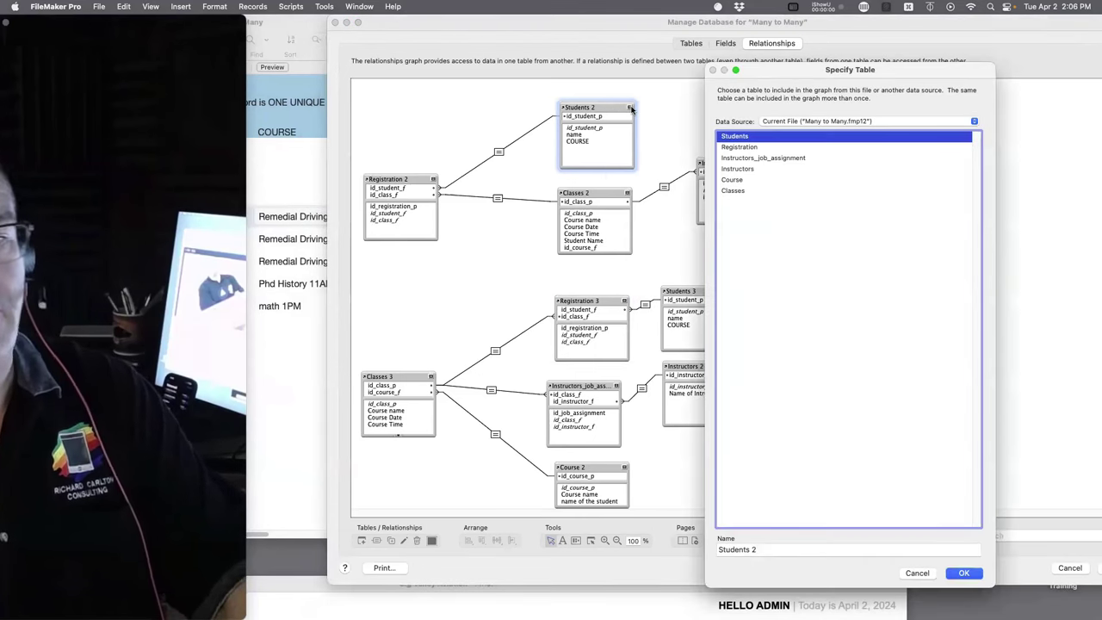
{"action": "key", "text": "Escape"}
{"action": "left_click", "coordinate": [630, 107]}
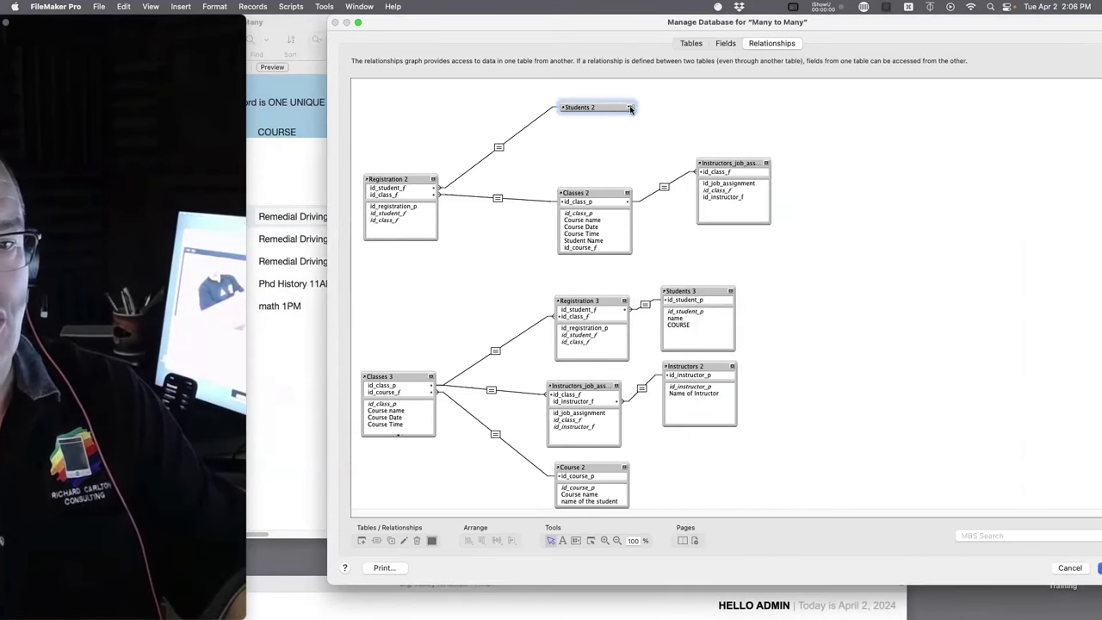
{"action": "left_click", "coordinate": [628, 193]}
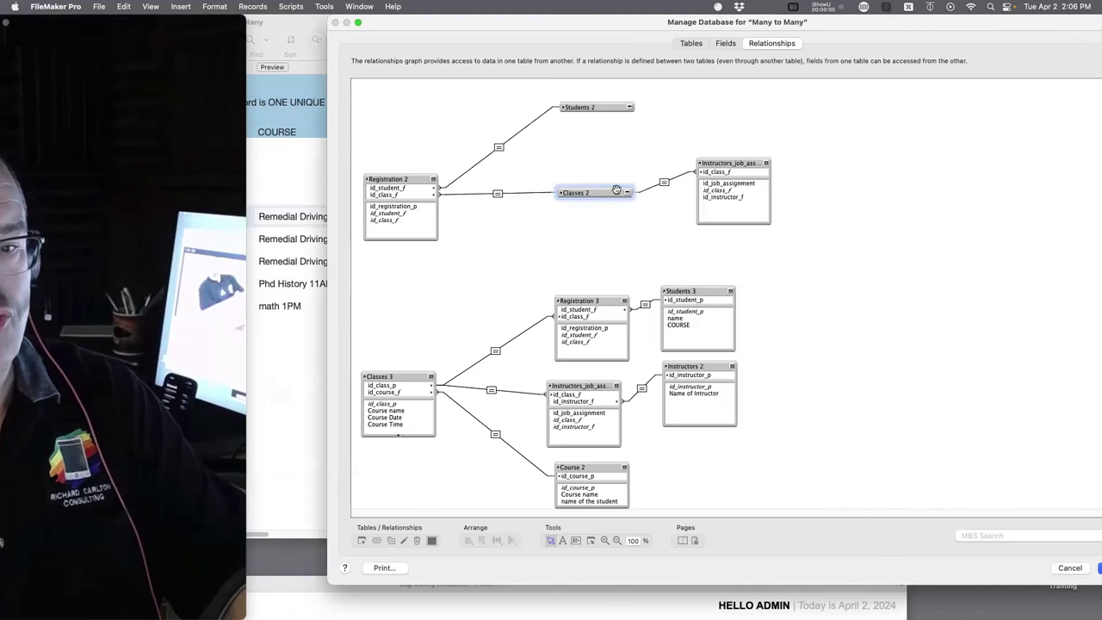
{"action": "left_click_drag", "start_coordinate": [616, 189], "coordinate": [620, 124]}
- Bring the job assignment copy beside the collapsed Students 2 and Classes 2, and lower all three level with Registration 2
{"action": "left_click", "coordinate": [720, 161]}
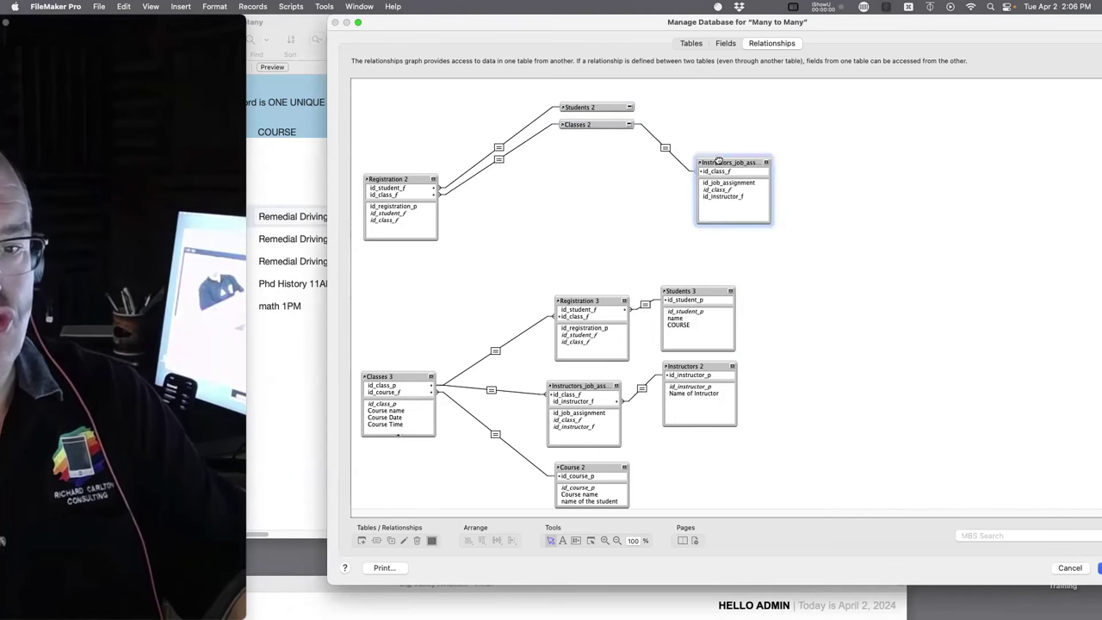
{"action": "left_click_drag", "start_coordinate": [719, 161], "coordinate": [696, 108]}
{"action": "left_click_drag", "start_coordinate": [786, 96], "coordinate": [572, 172]}
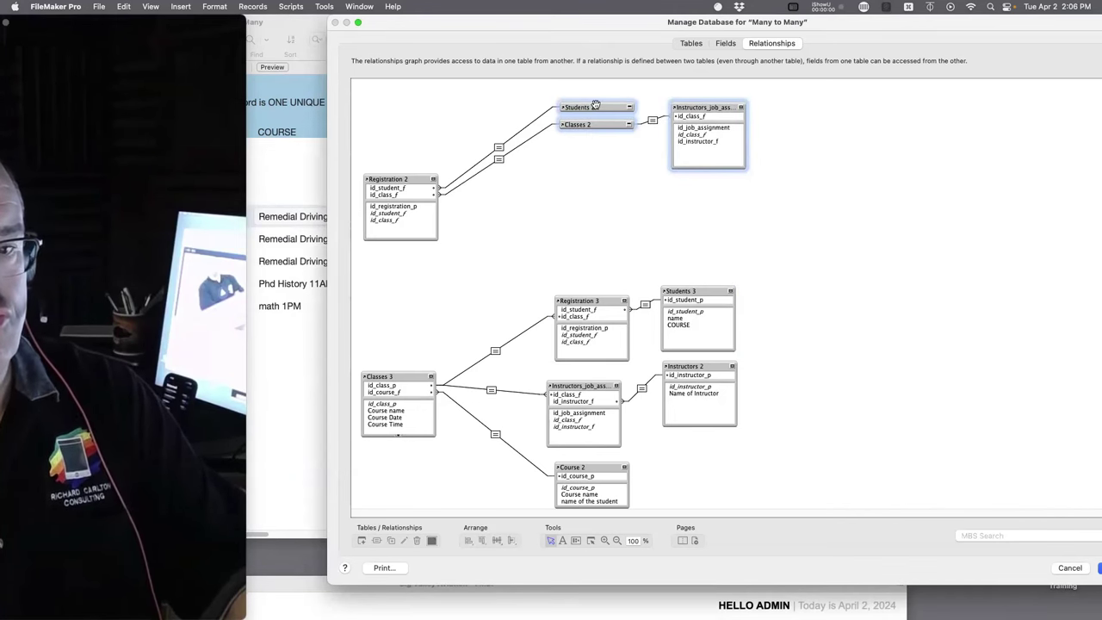
{"action": "left_click_drag", "start_coordinate": [595, 105], "coordinate": [554, 178]}
{"action": "left_click", "coordinate": [777, 182]}
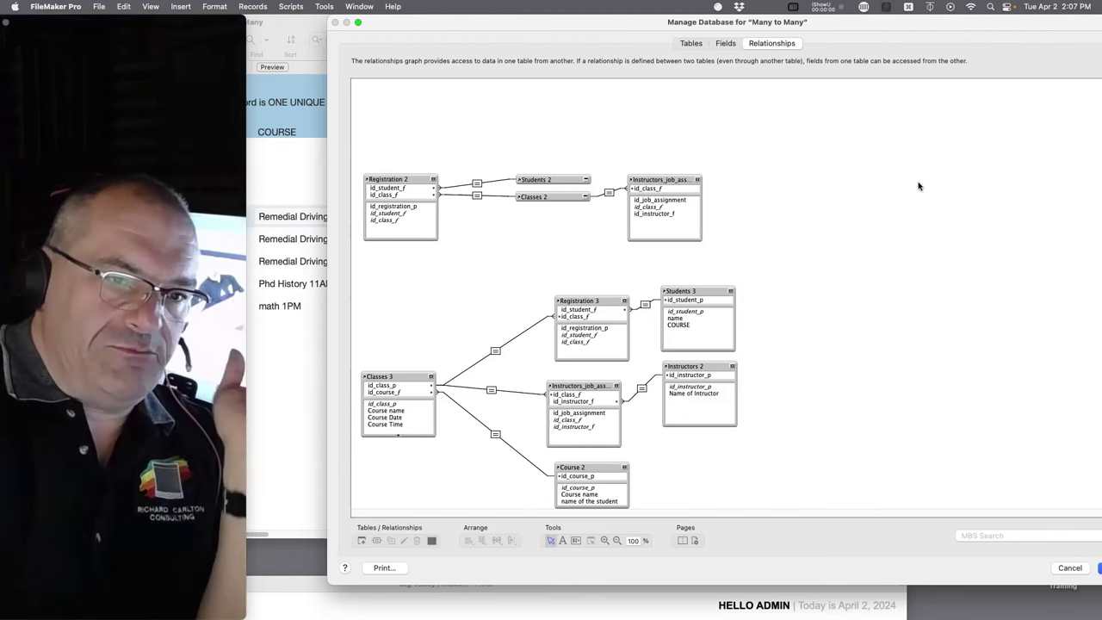
{"action": "left_click", "coordinate": [416, 175]}
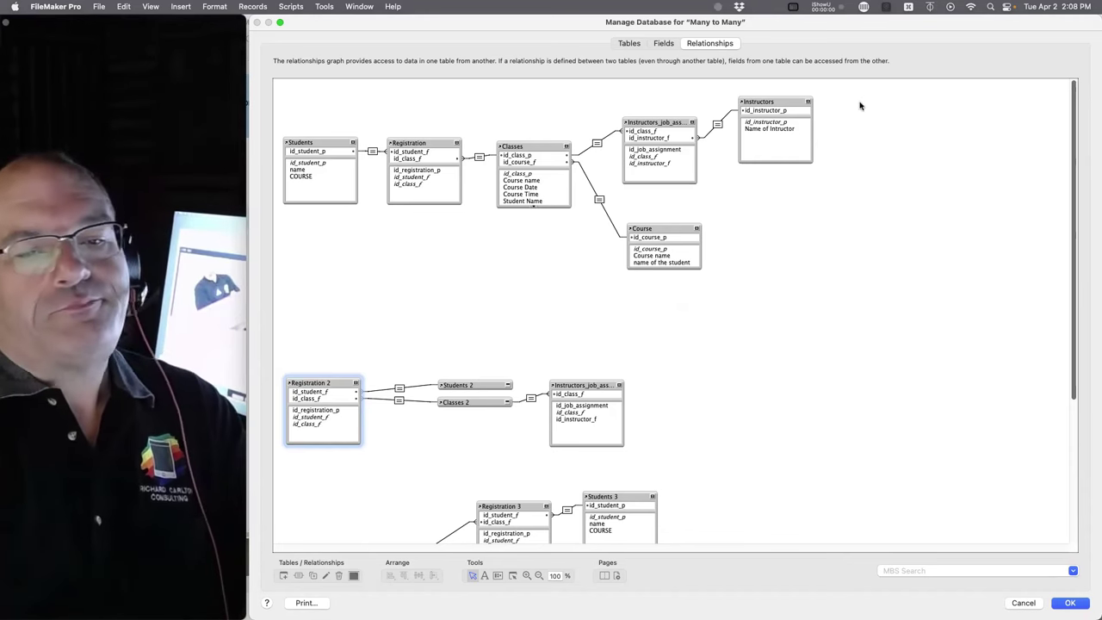
- Shift the six original table occurrences together slightly to the right in the graph
{"action": "left_click_drag", "start_coordinate": [878, 104], "coordinate": [299, 279]}
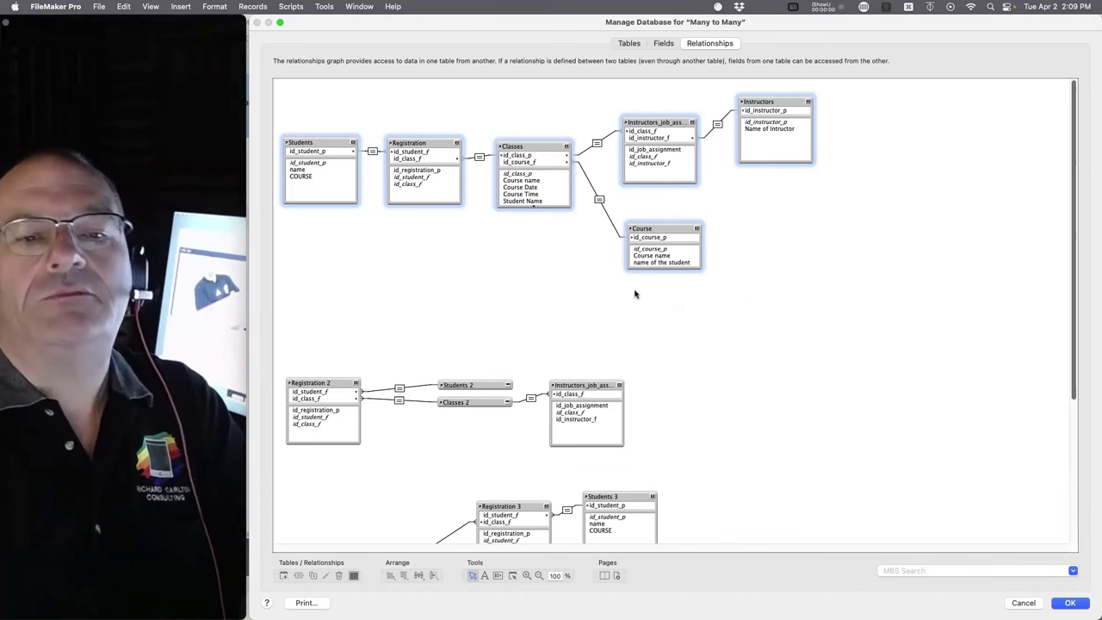
{"action": "left_click_drag", "start_coordinate": [852, 288], "coordinate": [395, 150]}
{"action": "left_click", "coordinate": [723, 358]}
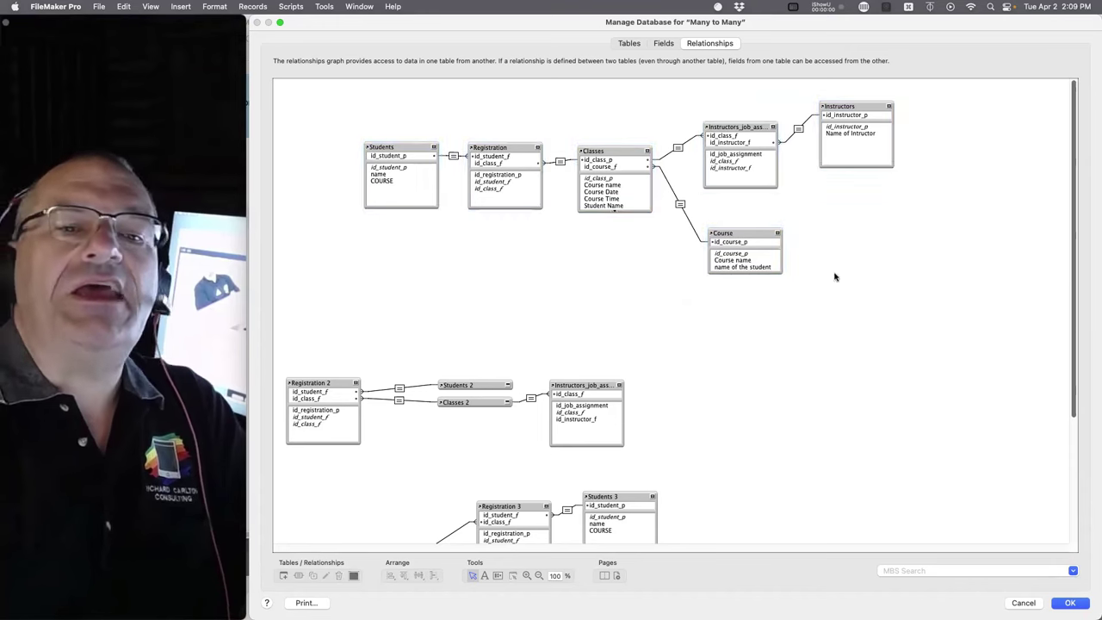
- Try to relate id_instructor_p in the original Instructors occurrence directly to the original Students occurrence
{"action": "left_click", "coordinate": [867, 107]}
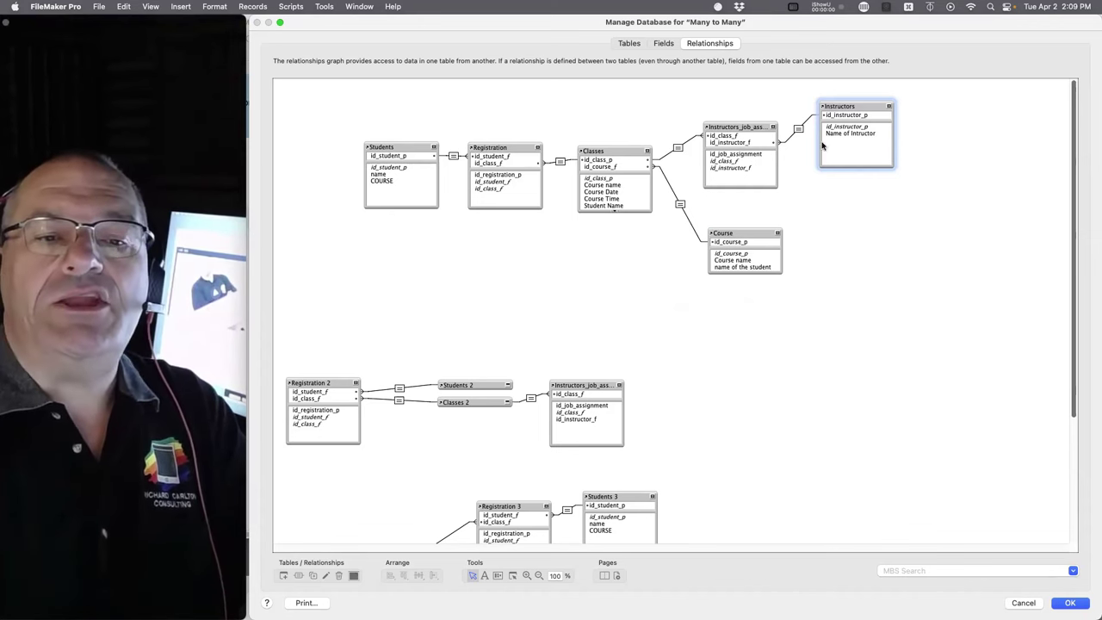
{"action": "left_click", "coordinate": [799, 129]}
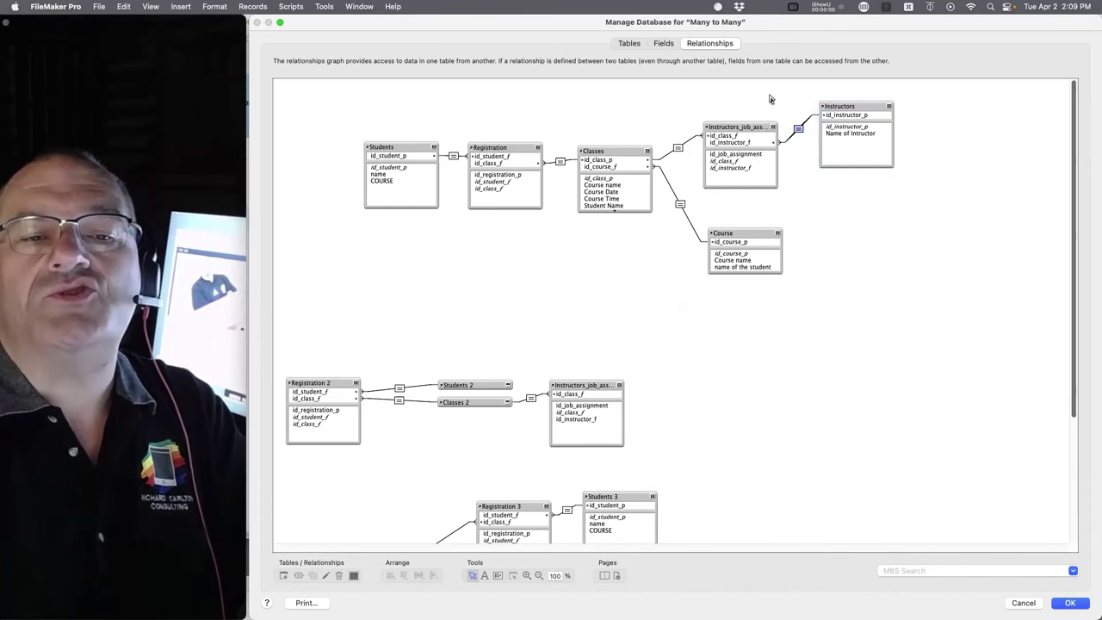
{"action": "left_click_drag", "start_coordinate": [840, 115], "coordinate": [365, 174]}
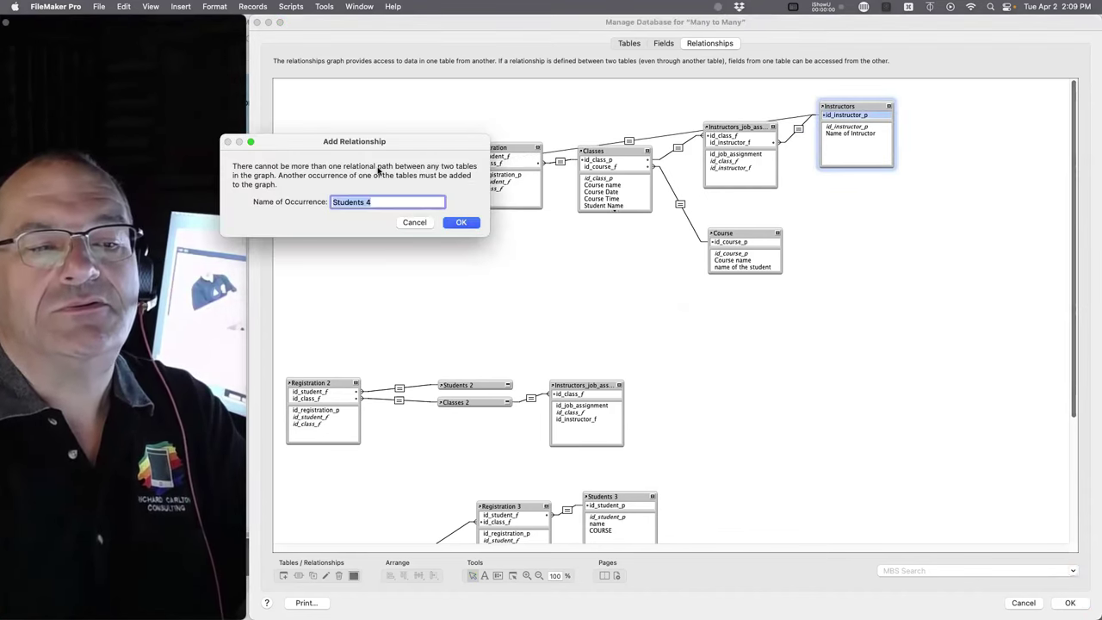
{"action": "left_click", "coordinate": [423, 223]}
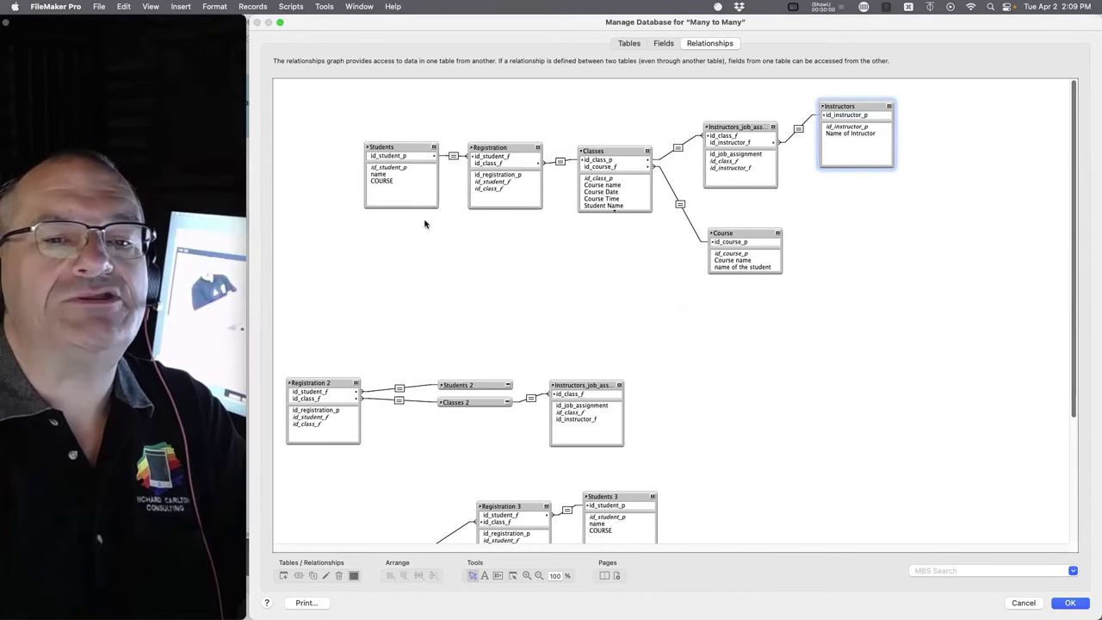
- Add another occurrence of the Instructors table and place it at the far left, between the original group and Registration 2
{"action": "left_click", "coordinate": [300, 577]}
{"action": "left_click", "coordinate": [734, 169]}
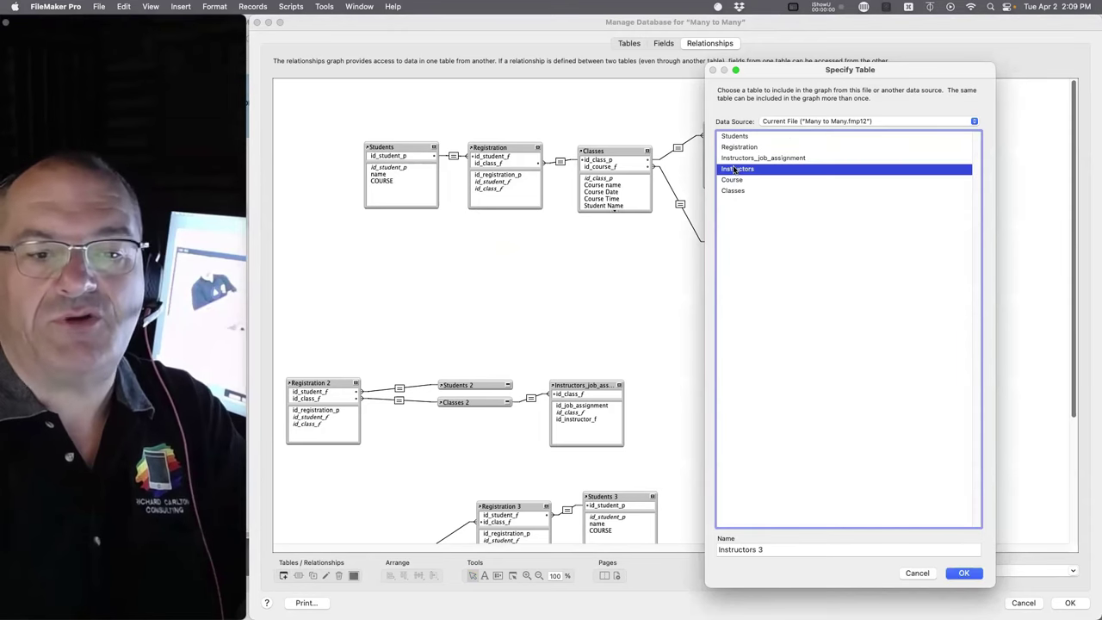
{"action": "double_click", "coordinate": [737, 170]}
{"action": "left_click_drag", "start_coordinate": [679, 282], "coordinate": [331, 269]}
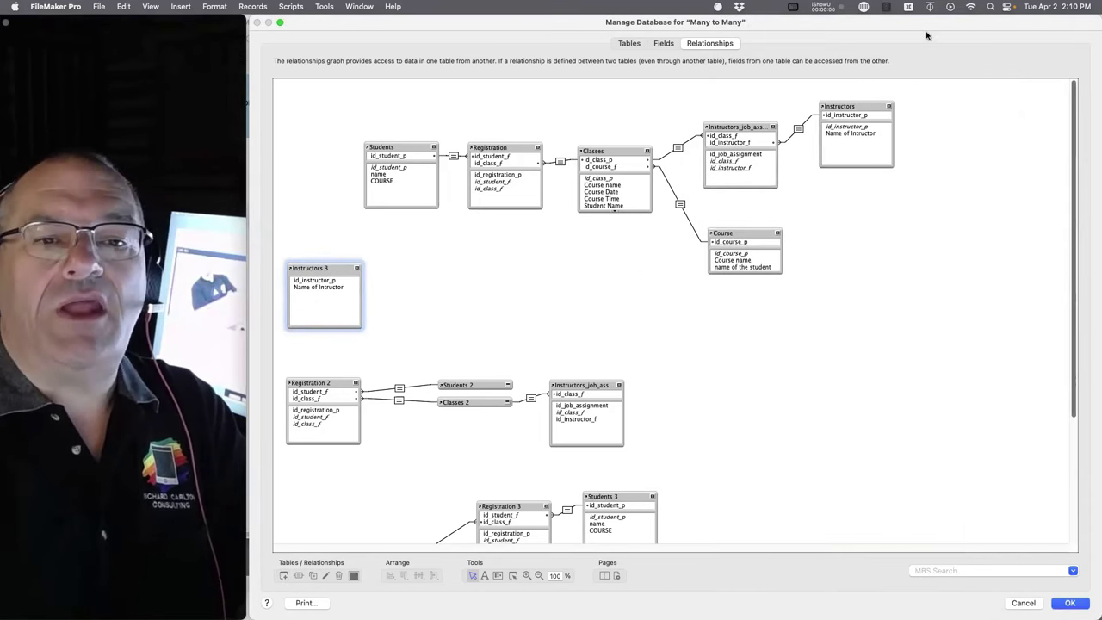
- Remove the whole Registration 2 group, plus Registration 3, Students 3 and Instructors 2, from the relationships graph
{"action": "left_click_drag", "start_coordinate": [930, 35], "coordinate": [933, 110]}
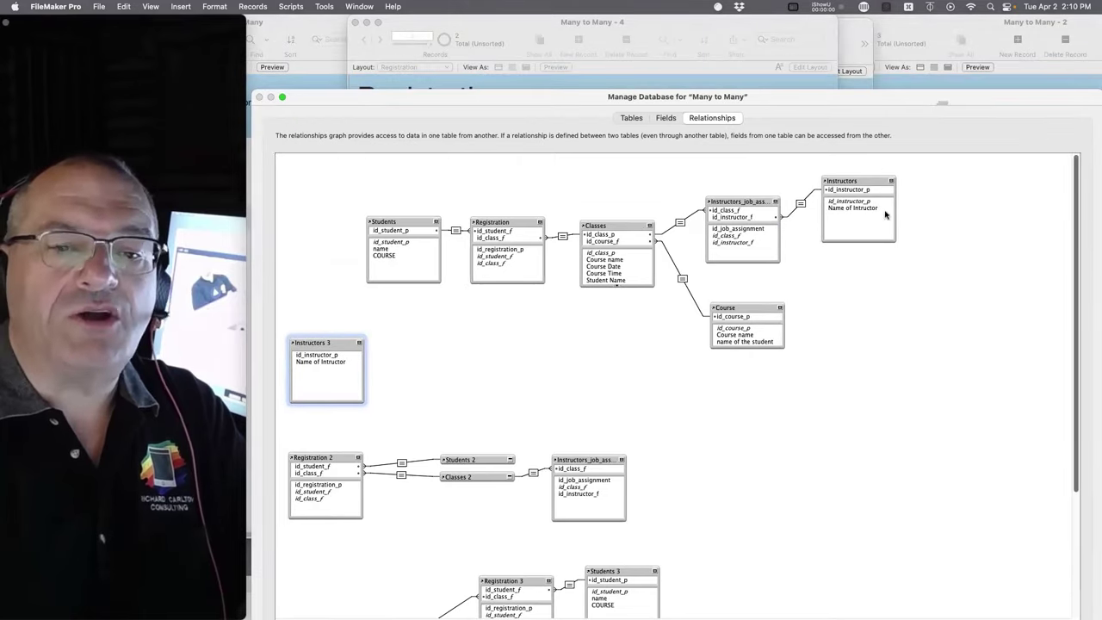
{"action": "left_click_drag", "start_coordinate": [728, 463], "coordinate": [297, 614]}
{"action": "key", "text": "Delete"}
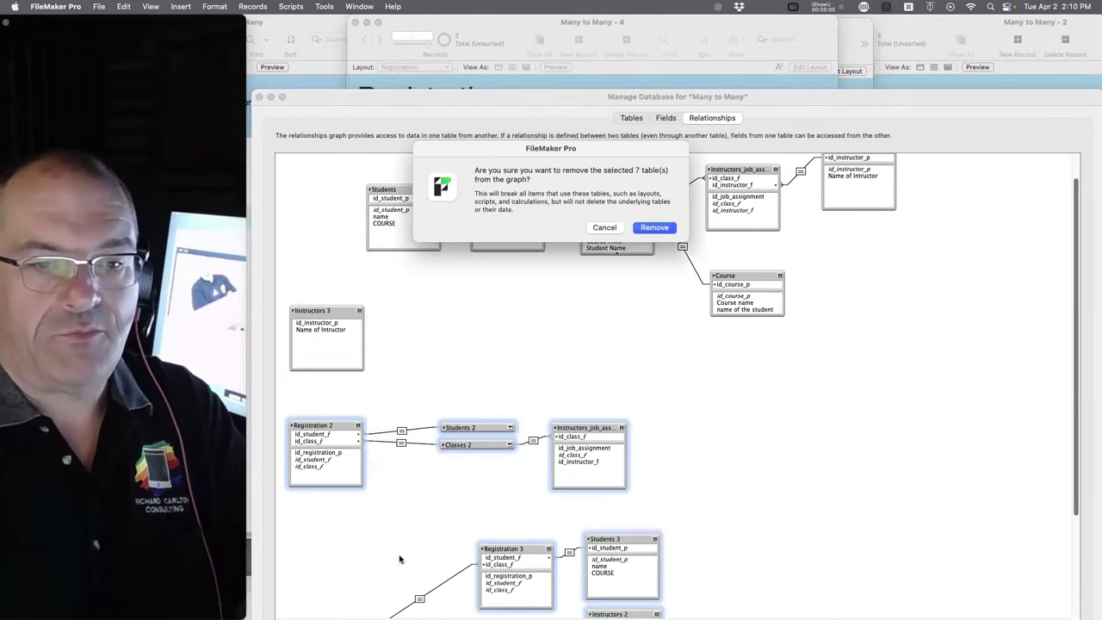
{"action": "left_click", "coordinate": [654, 228]}
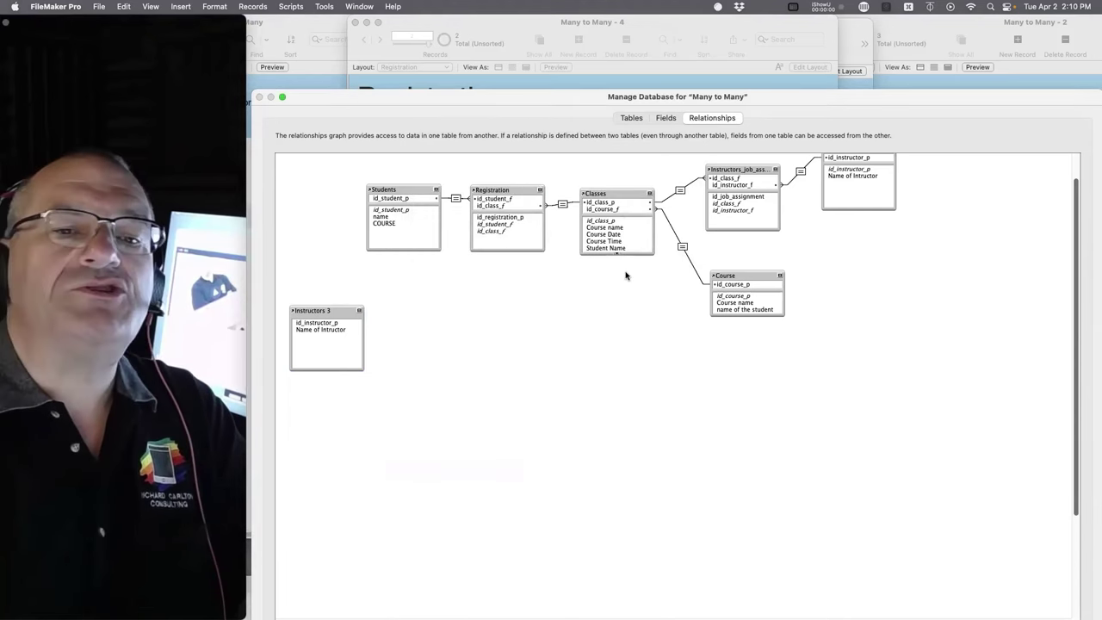
{"action": "scroll", "coordinate": [654, 289], "scroll_direction": "up", "scroll_amount": 2}
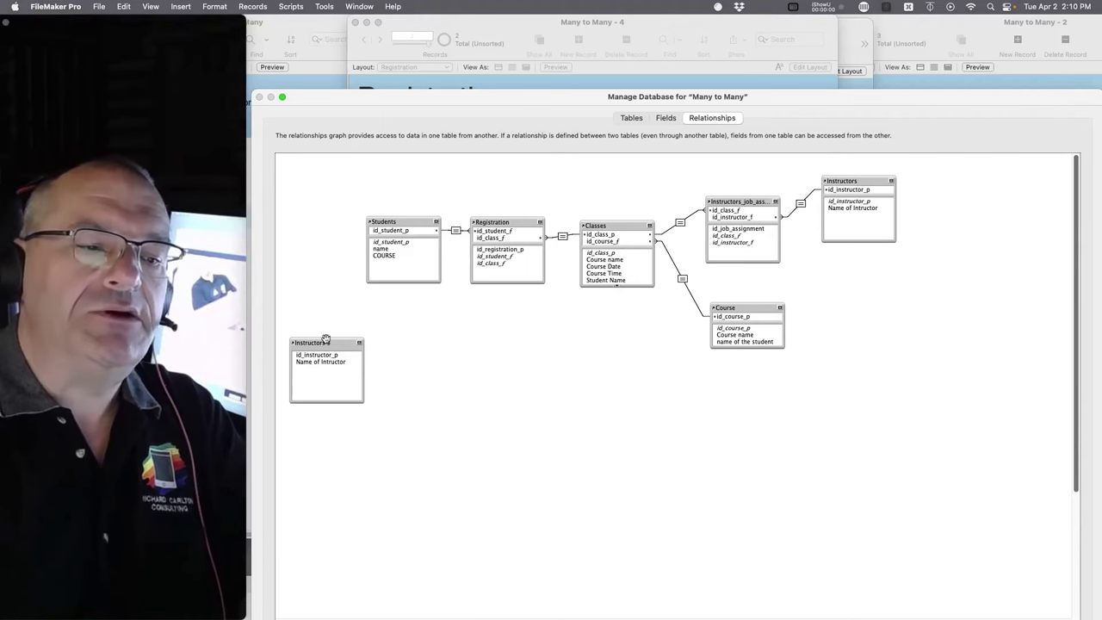
- Shift the original occurrences and Instructors 3 together to the right and down, and set Instructors 3 a little further left
{"action": "left_click_drag", "start_coordinate": [326, 342], "coordinate": [324, 356]}
{"action": "left_click_drag", "start_coordinate": [926, 459], "coordinate": [310, 214]}
{"action": "left_click_drag", "start_coordinate": [394, 231], "coordinate": [443, 232]}
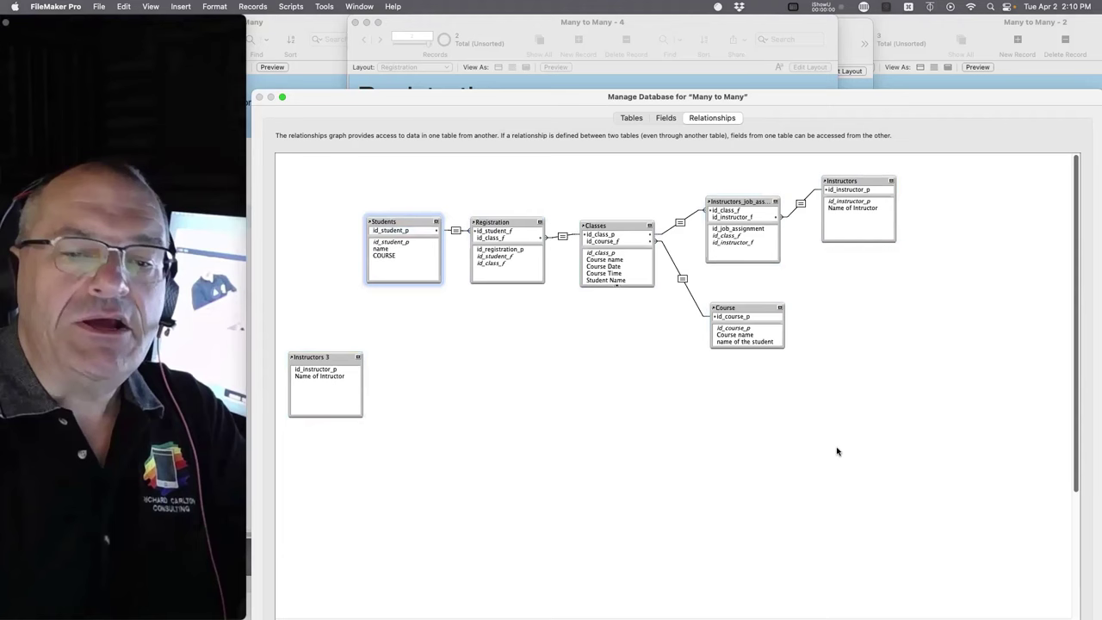
{"action": "left_click_drag", "start_coordinate": [935, 500], "coordinate": [290, 202]}
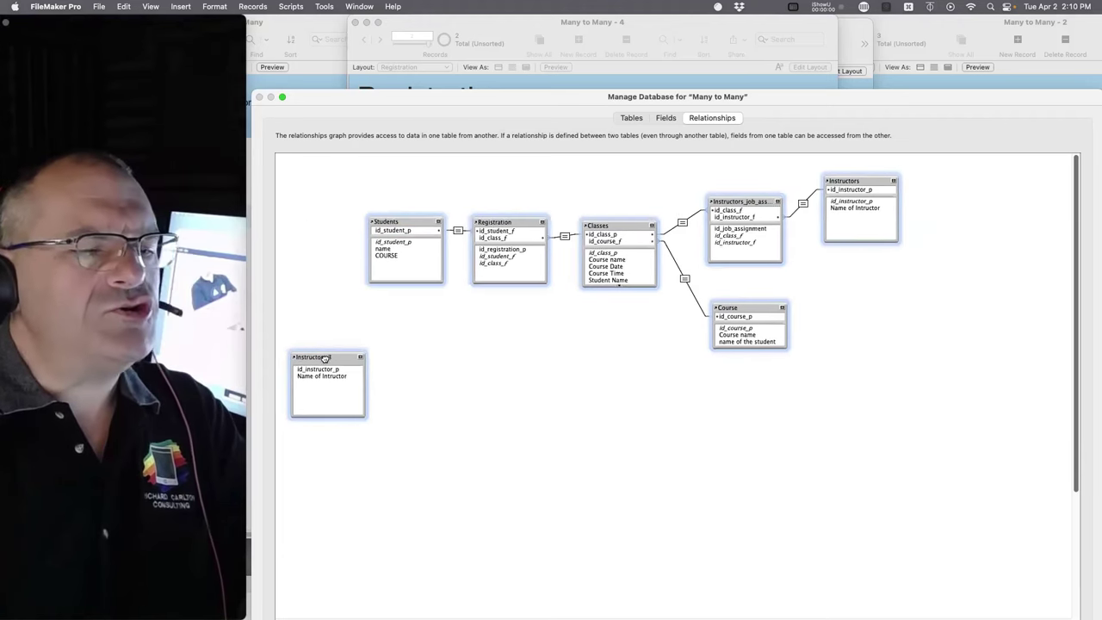
{"action": "left_click_drag", "start_coordinate": [325, 358], "coordinate": [395, 386]}
{"action": "left_click", "coordinate": [535, 402]}
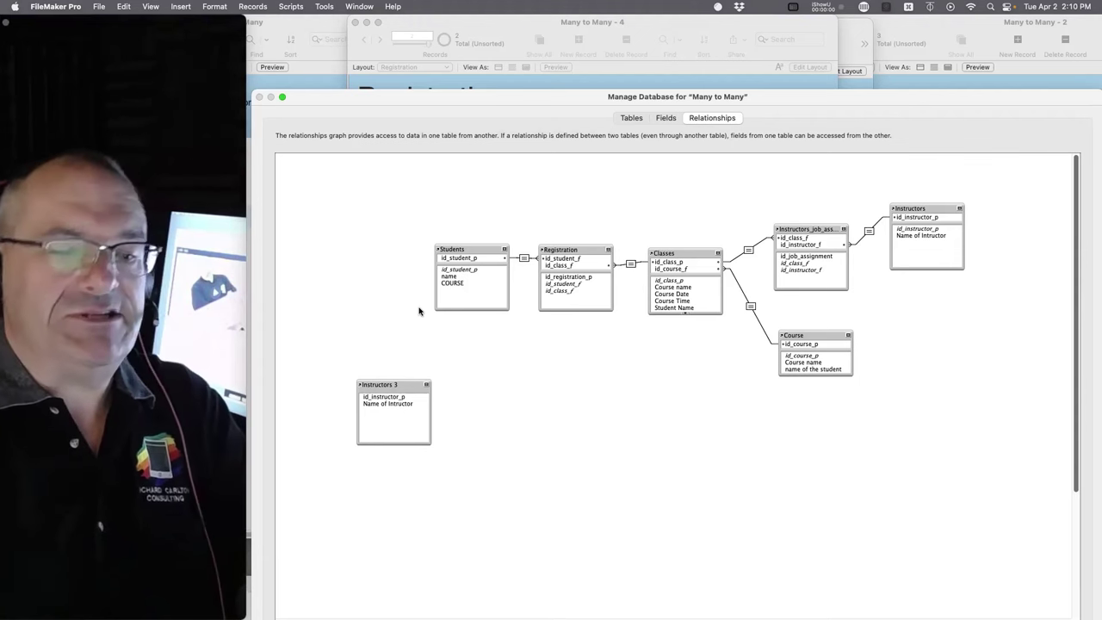
{"action": "left_click", "coordinate": [385, 385]}
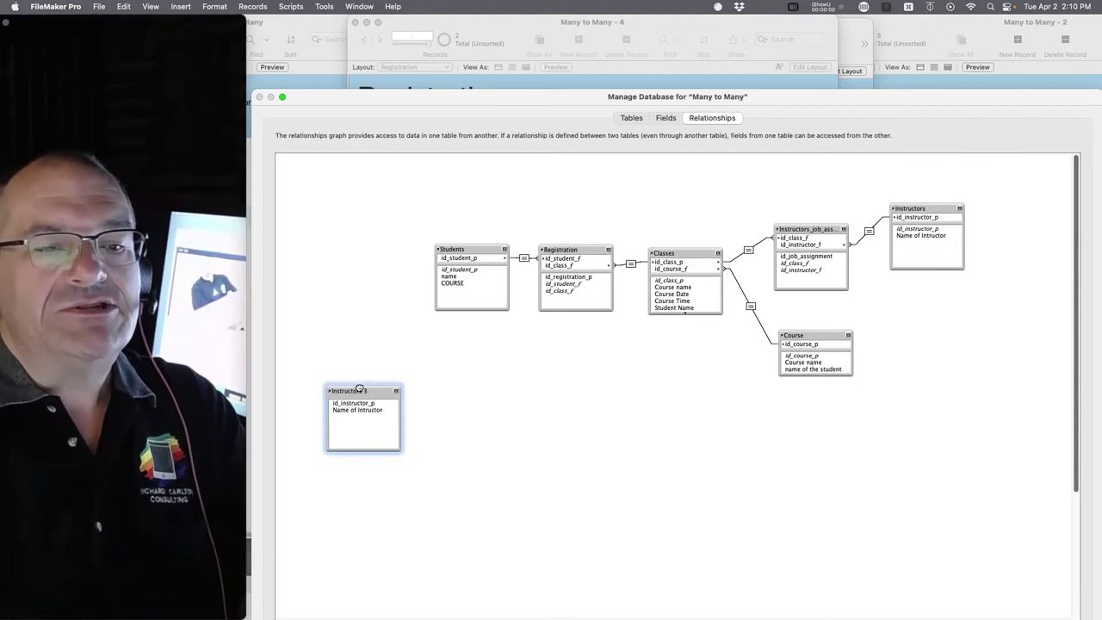
- Create a new table named Disciplinary Incidents
{"action": "left_click", "coordinate": [630, 117]}
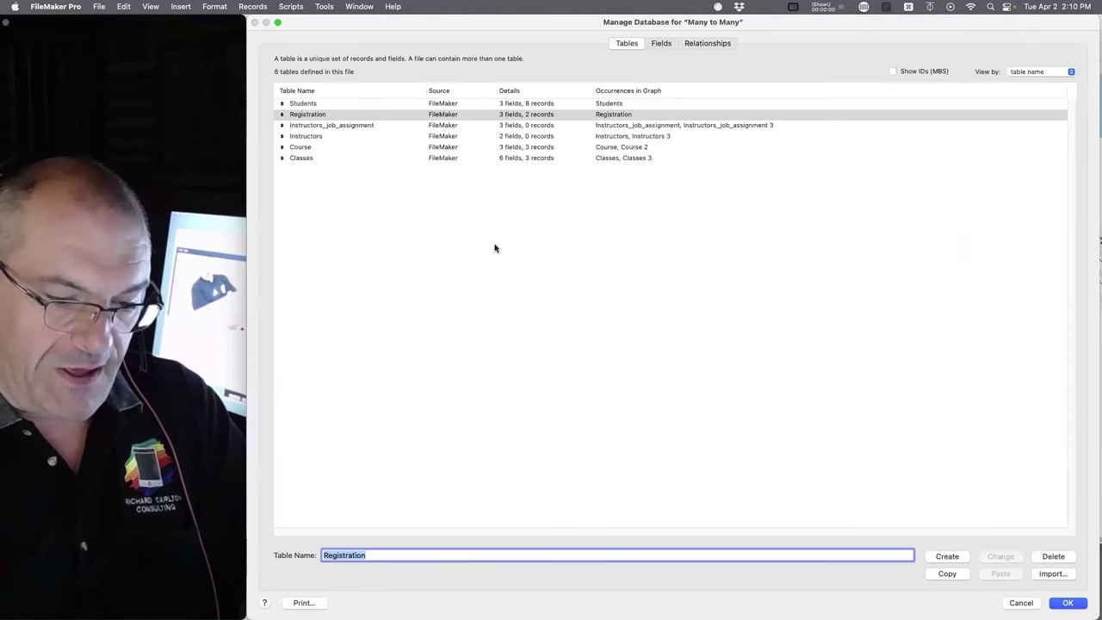
{"action": "type", "text": "D"}
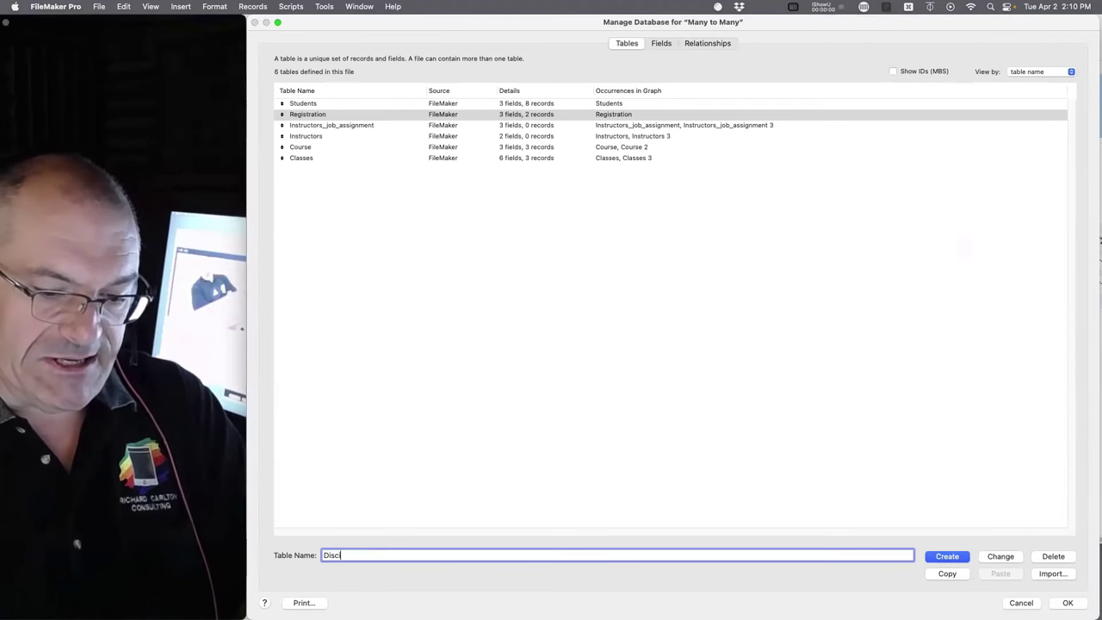
{"action": "type", "text": "isciplinary"}
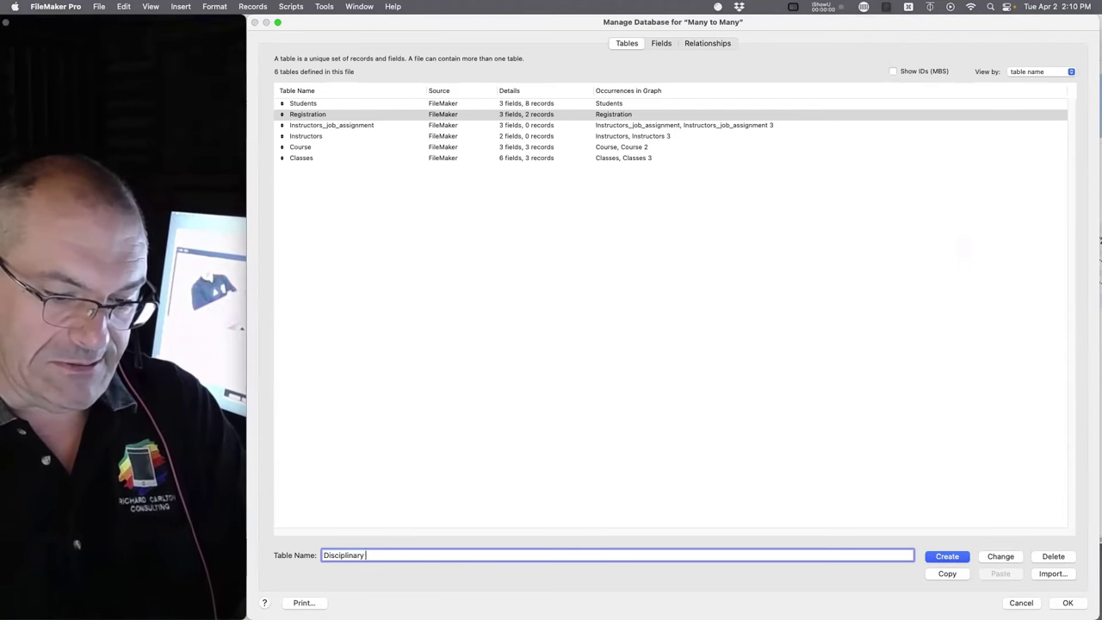
{"action": "type", "text": " Incidents"}
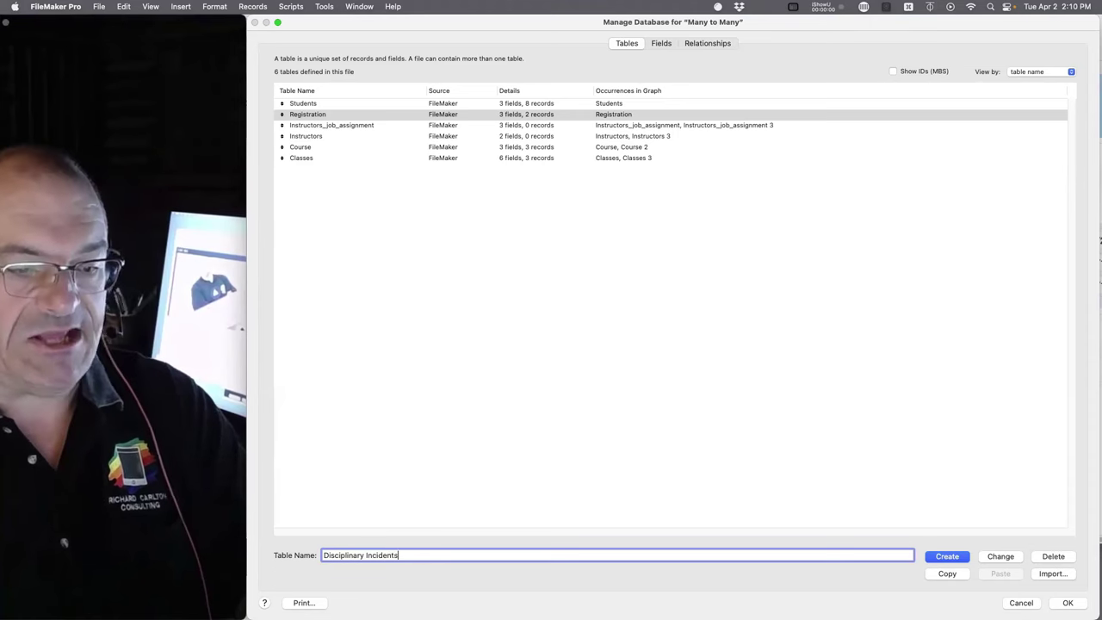
{"action": "left_click", "coordinate": [956, 558]}
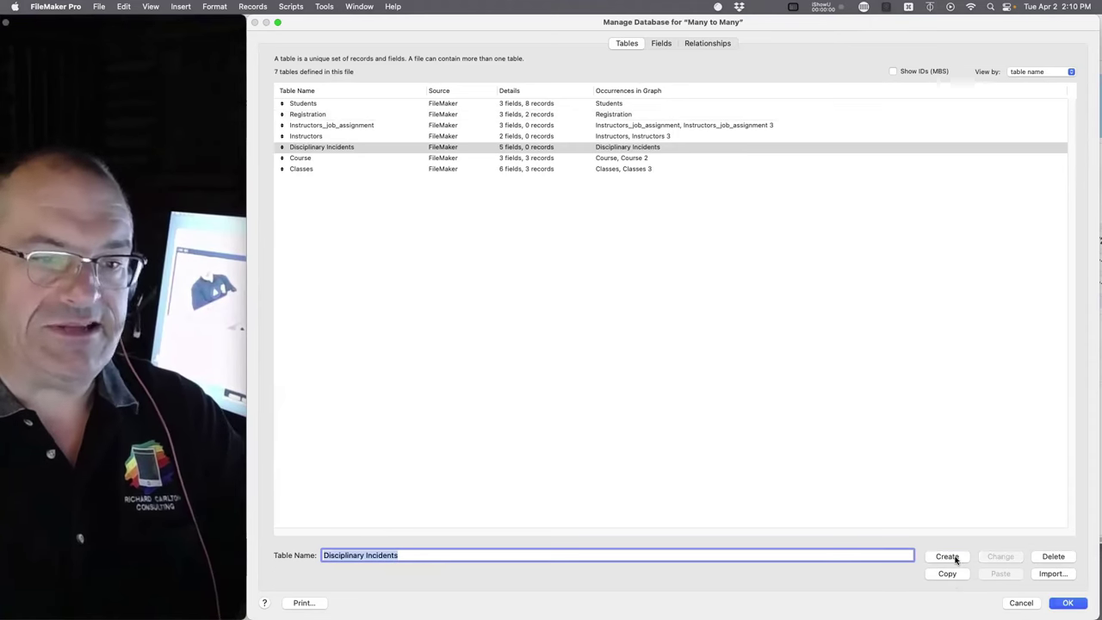
- Delete all the default fields from the Disciplinary Incidents table
{"action": "double_click", "coordinate": [641, 149]}
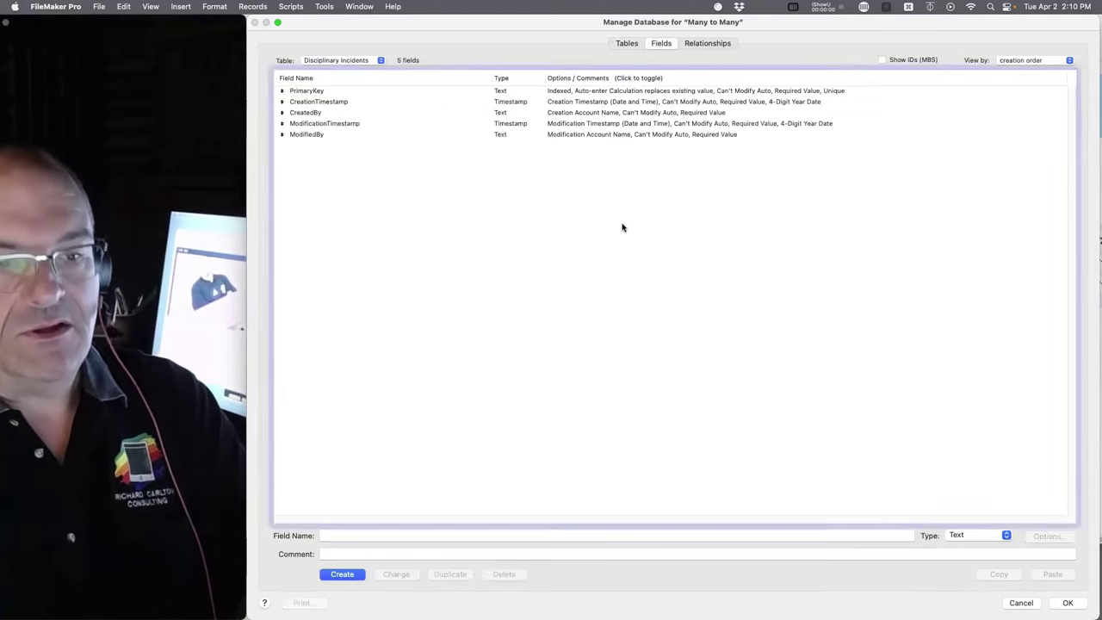
{"action": "key", "text": "super+a"}
{"action": "left_click", "coordinate": [507, 576]}
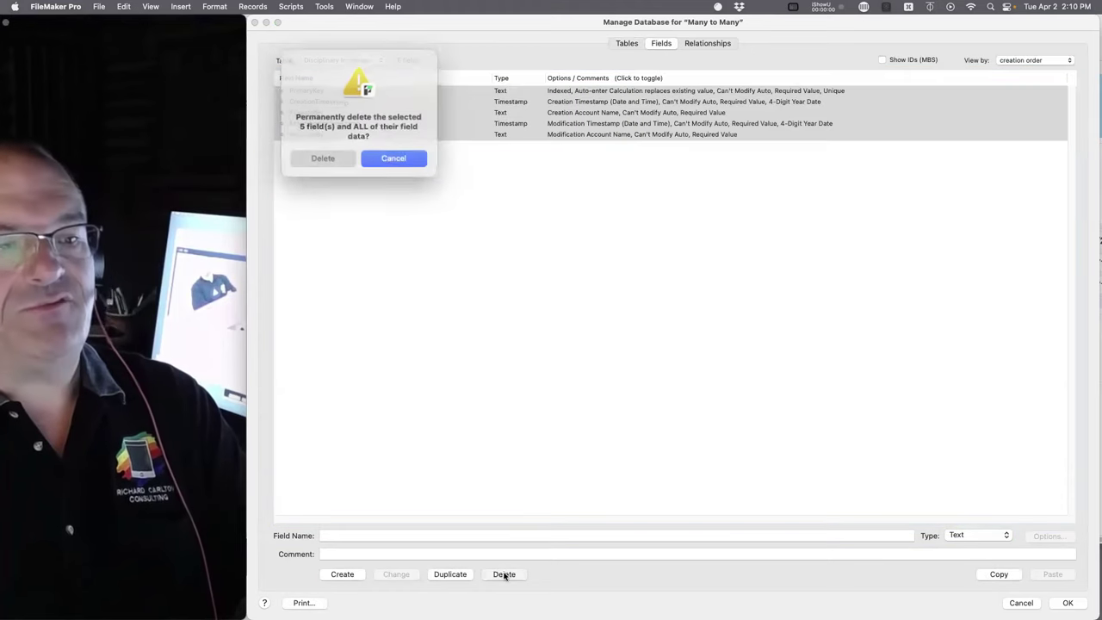
{"action": "key", "text": "Return"}
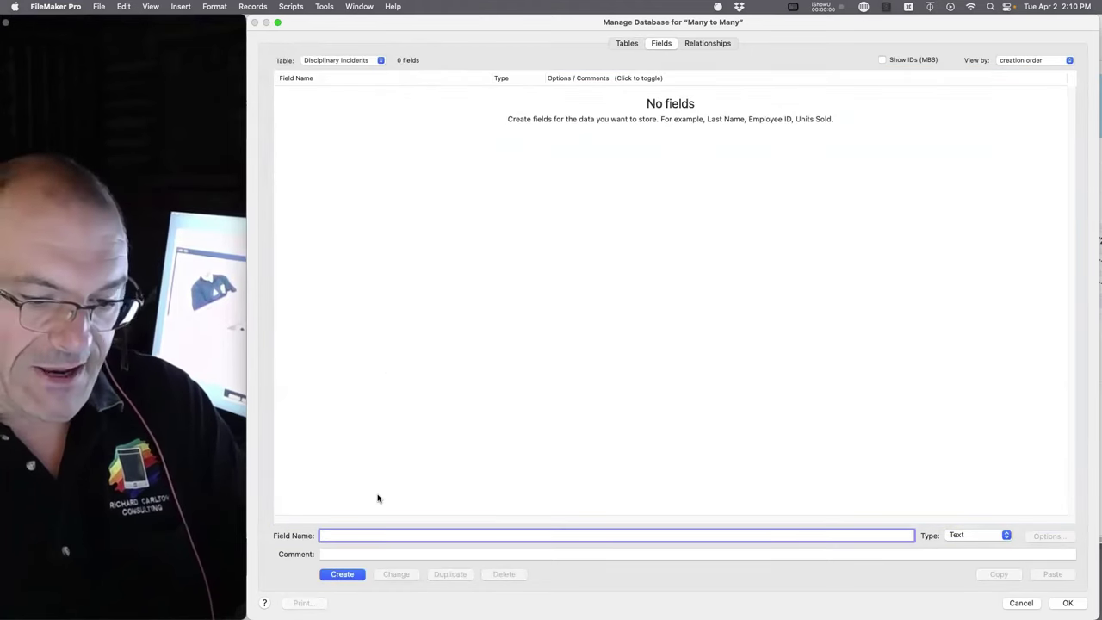
- Create a text field named id_busted_p with an auto-entered serial number generated on creation, starting at Bust01 and incrementing by 1
{"action": "type", "text": "i"}
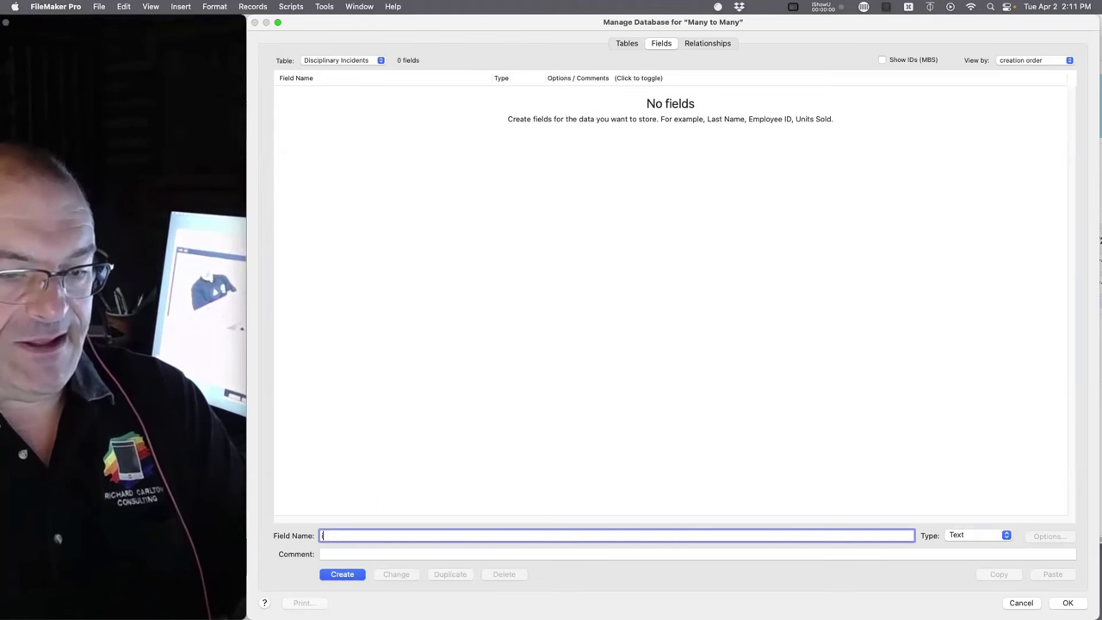
{"action": "type", "text": "d_busted"}
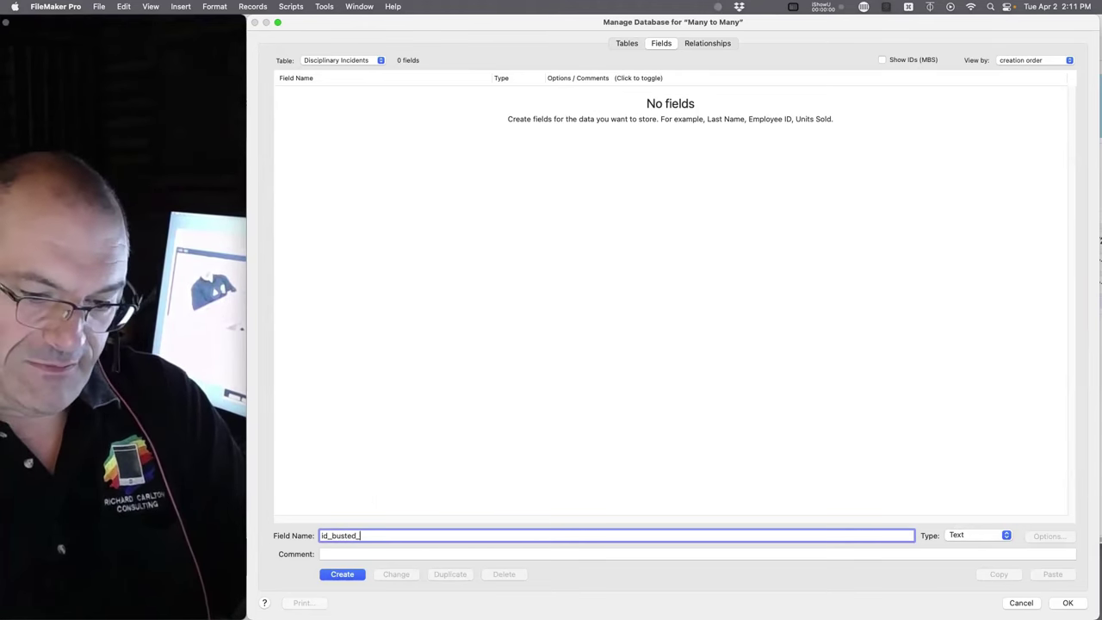
{"action": "type", "text": "_p"}
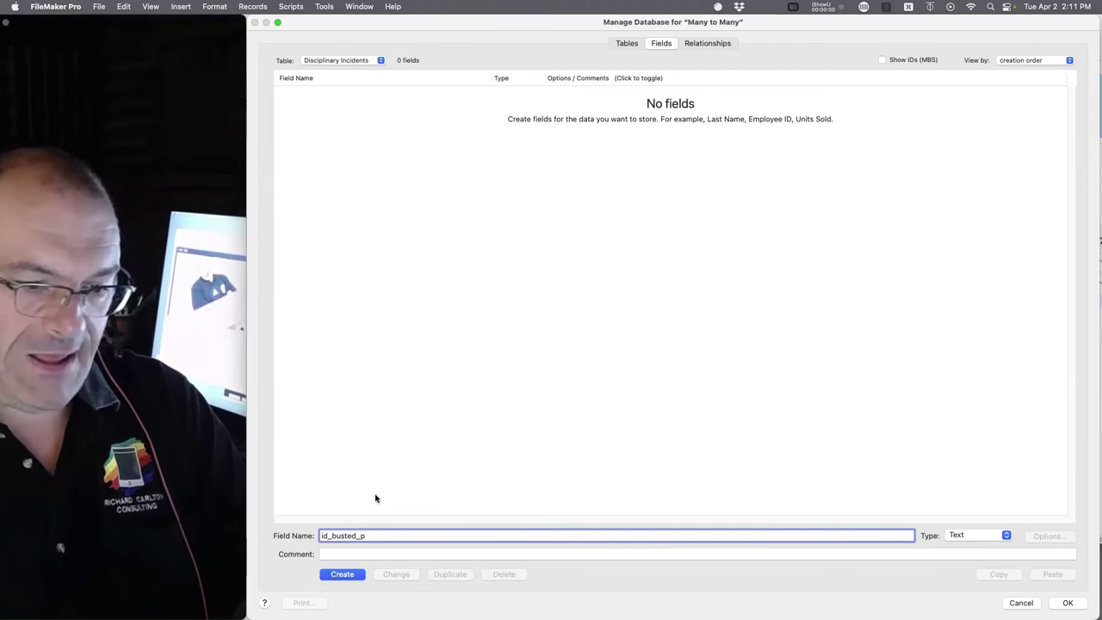
{"action": "left_click", "coordinate": [342, 574]}
{"action": "left_click", "coordinate": [1050, 536]}
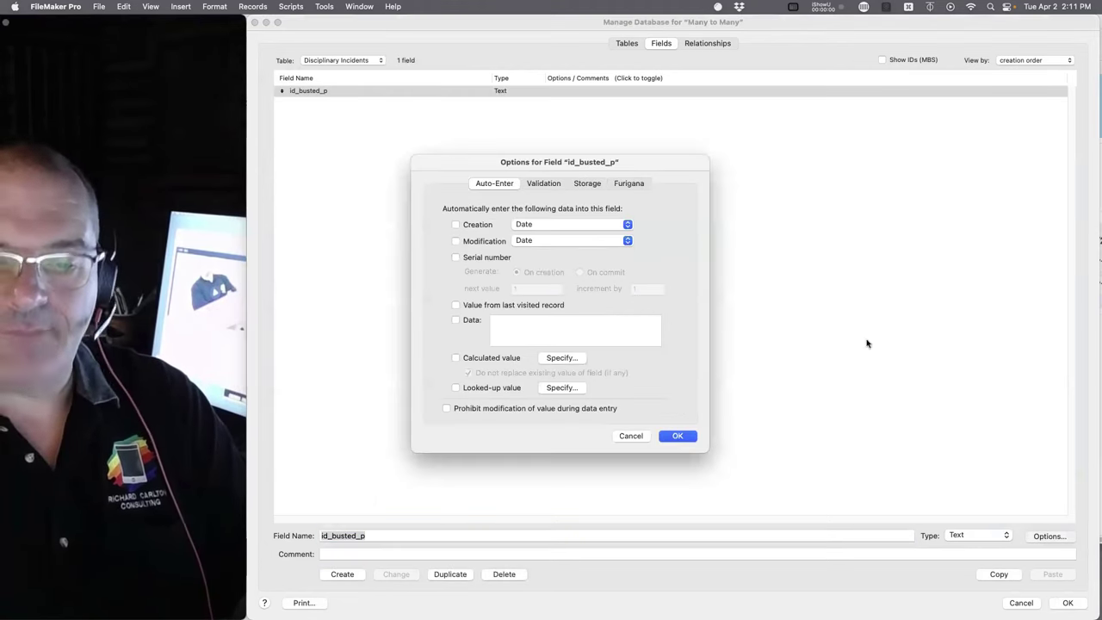
{"action": "left_click", "coordinate": [487, 258]}
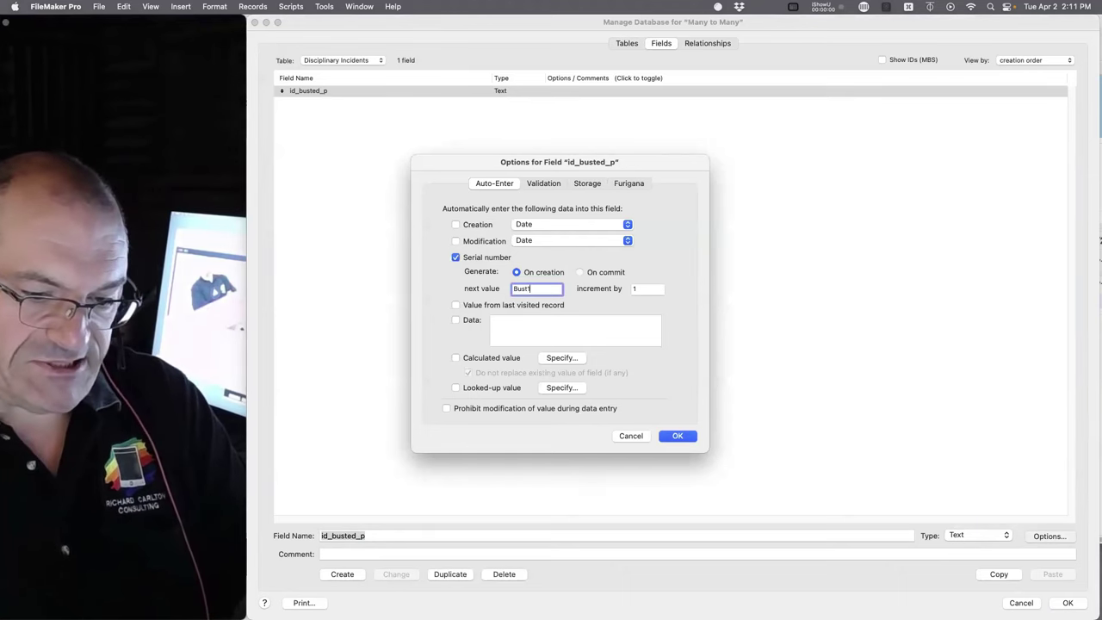
{"action": "type", "text": "Bust01"}
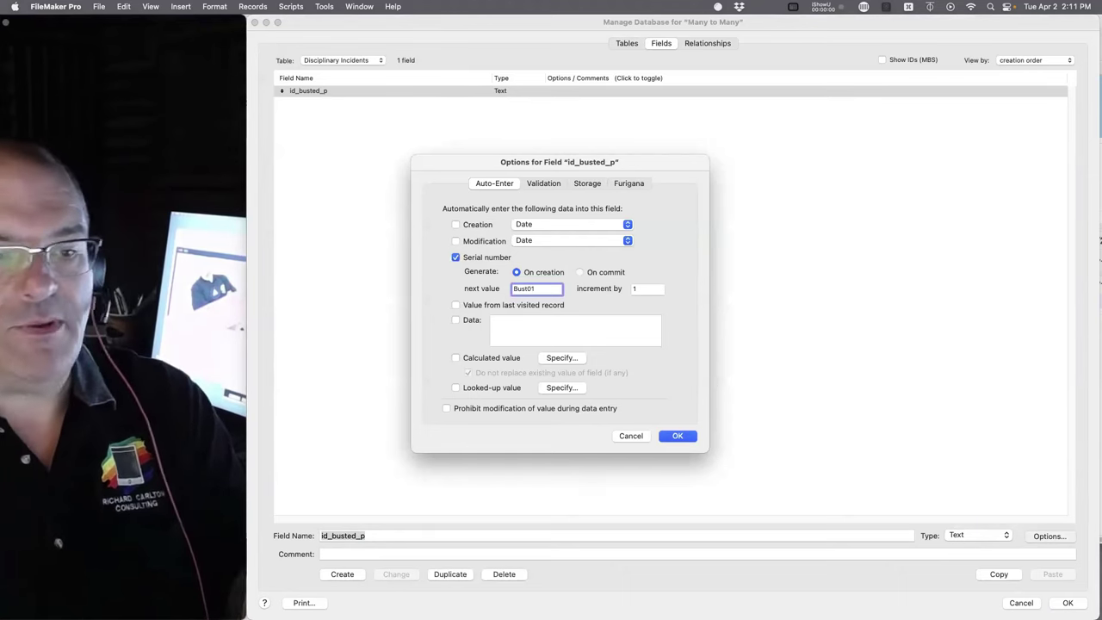
{"action": "key", "text": "Return"}
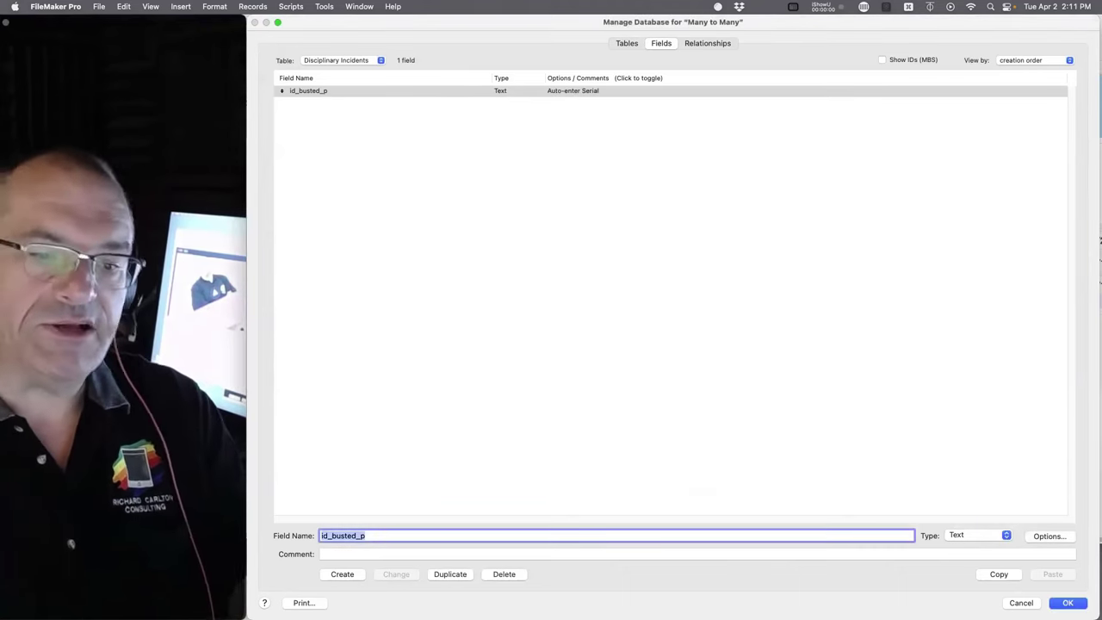
- Add a text field named id_instructor_f to the Disciplinary Incidents table
{"action": "left_click", "coordinate": [376, 537]}
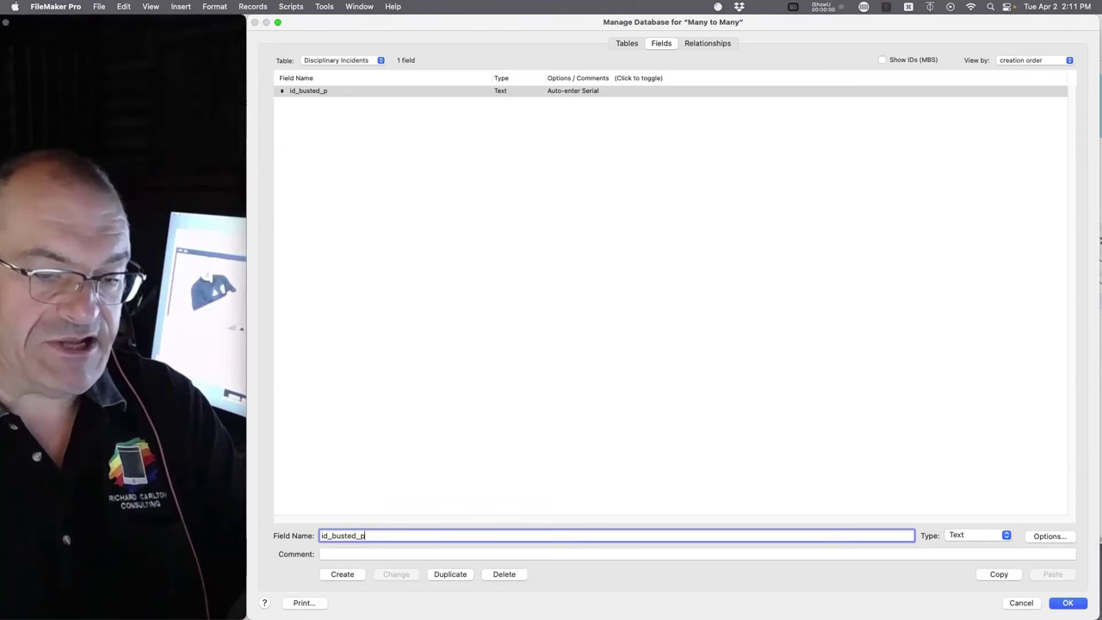
{"action": "key", "text": "BackSpace"}
{"action": "key", "text": "BackSpace"}
{"action": "key", "text": "BackSpace"}
{"action": "key", "text": "BackSpace"}
{"action": "key", "text": "BackSpace"}
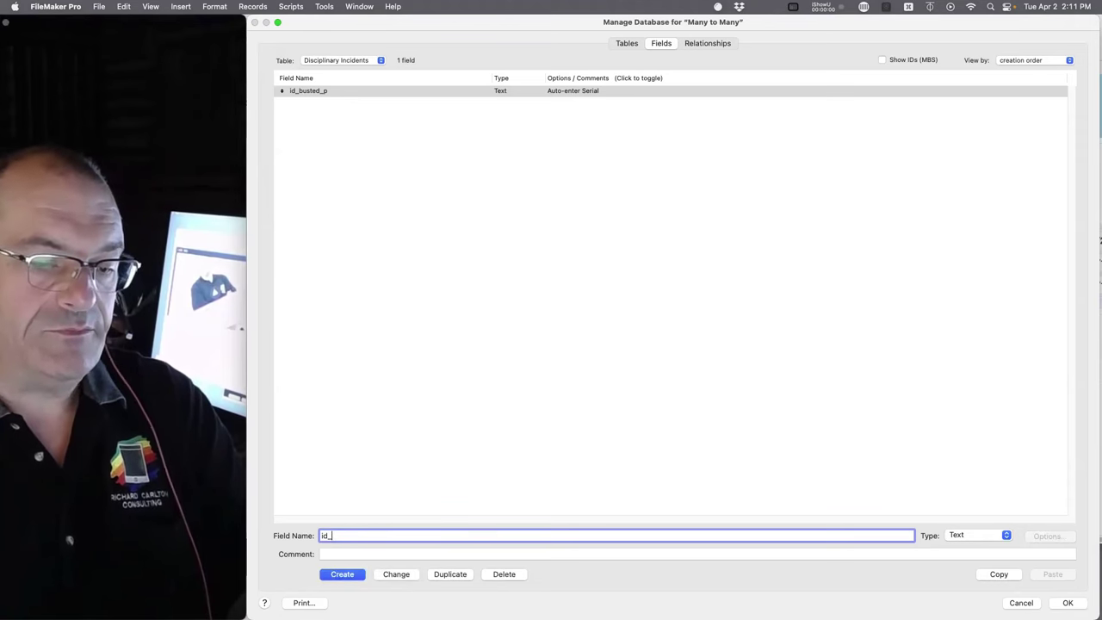
{"action": "type", "text": "instructo"}
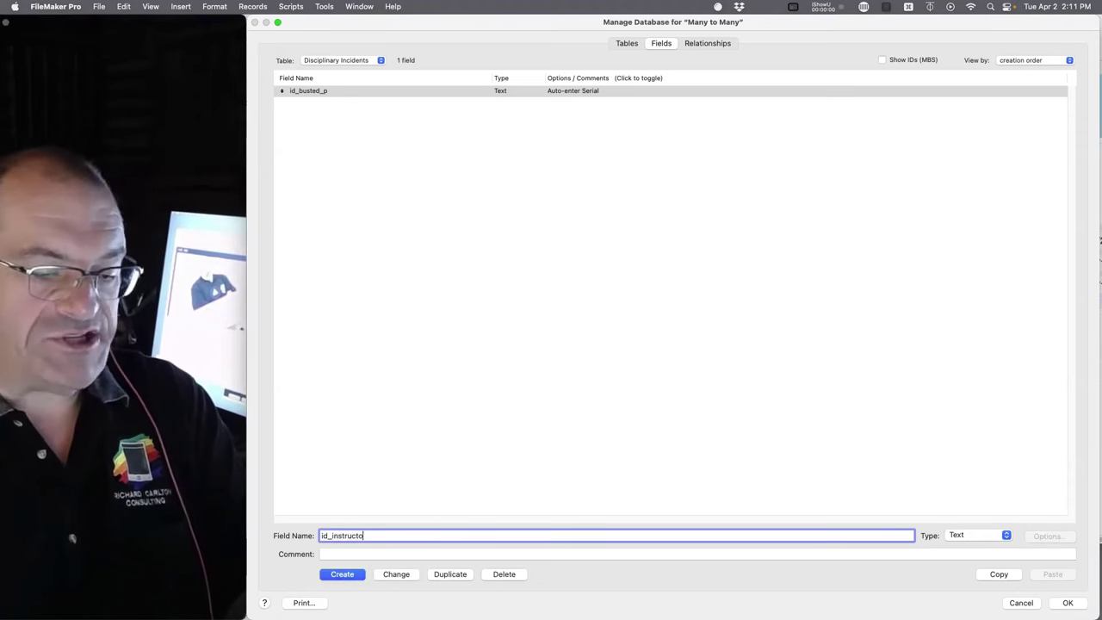
{"action": "type", "text": "r"}
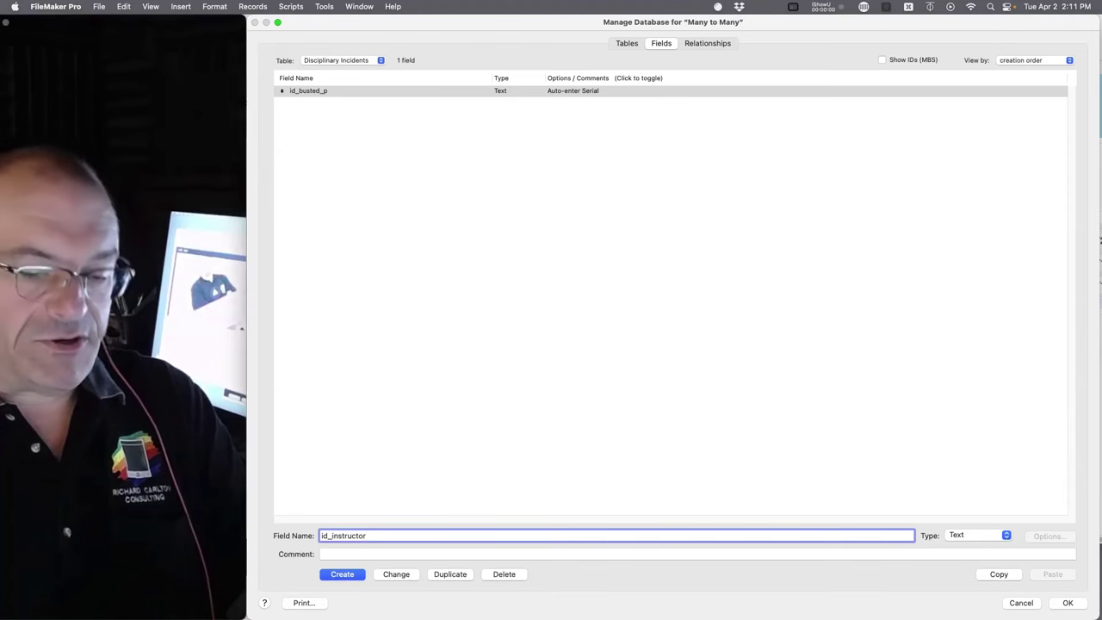
{"action": "type", "text": "_f"}
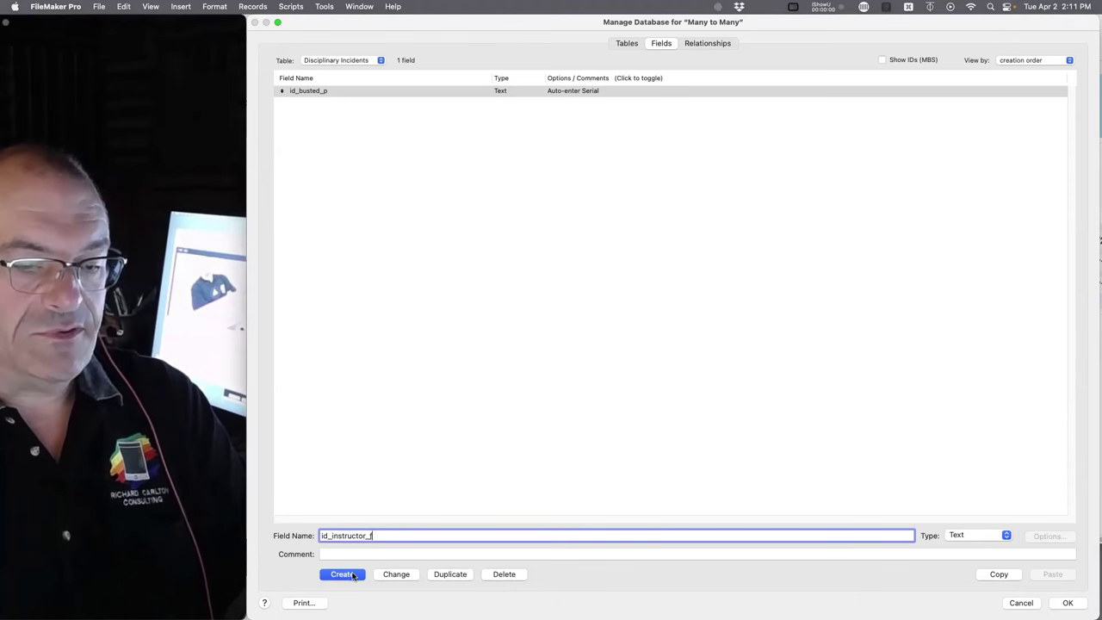
{"action": "left_click", "coordinate": [343, 575]}
- Add a text field named id_student_f to the Disciplinary Incidents table
{"action": "left_click_drag", "start_coordinate": [379, 531], "coordinate": [326, 536]}
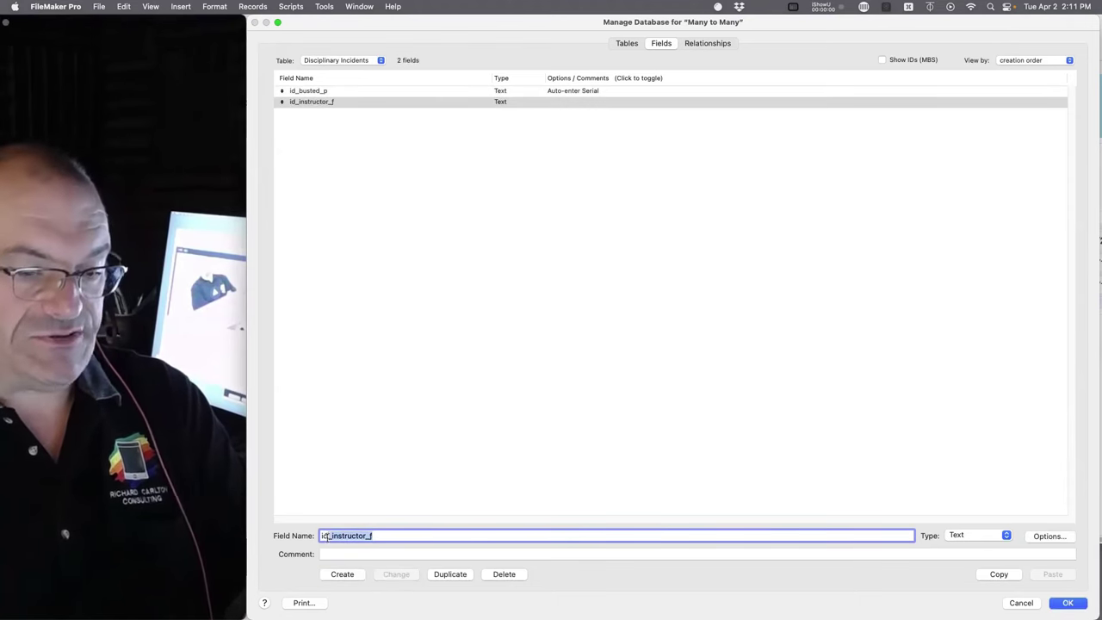
{"action": "type", "text": "instru"}
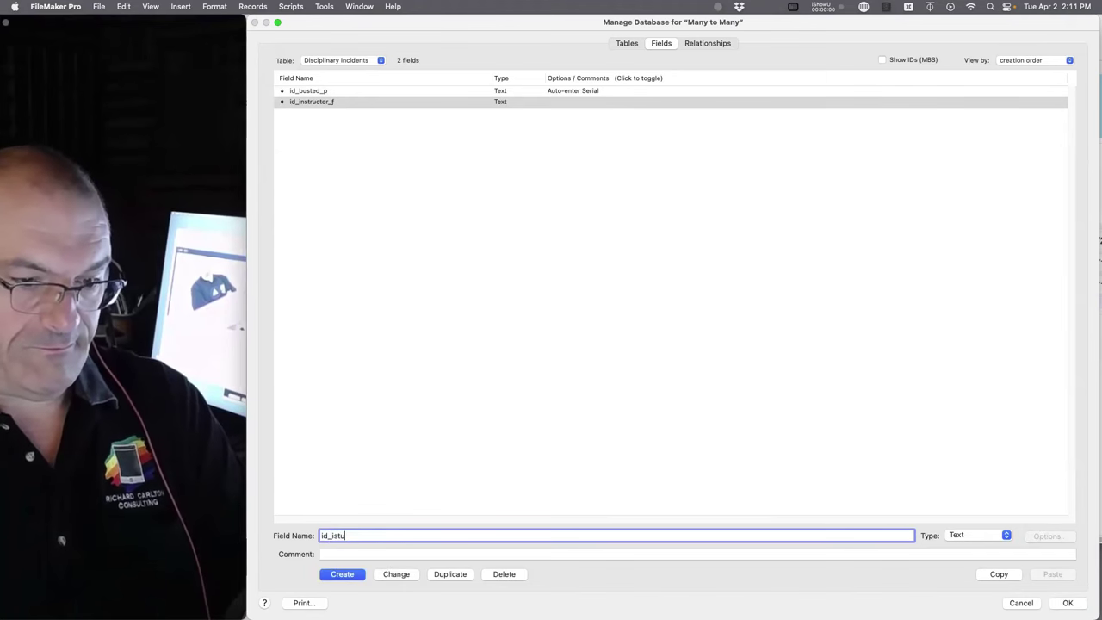
{"action": "key", "text": "BackSpace"}
{"action": "key", "text": "BackSpace"}
{"action": "key", "text": "BackSpace"}
{"action": "key", "text": "BackSpace"}
{"action": "type", "text": "student_f"}
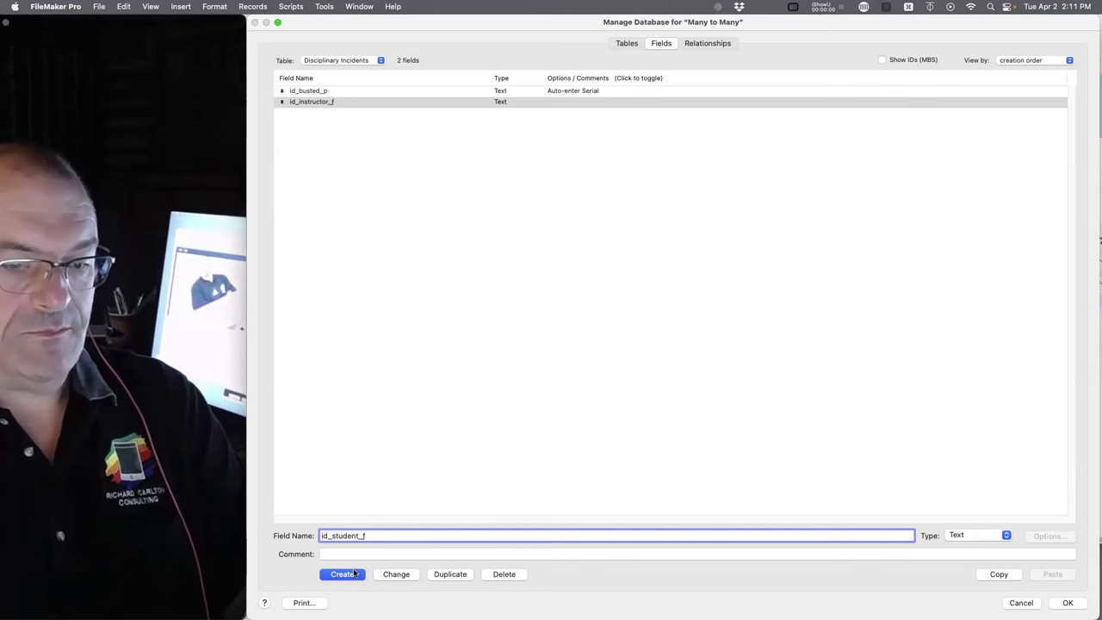
{"action": "key", "text": "Return"}
- Relate Disciplinary Incidents to Students by student ID and to Instructors 3 by instructor ID, placing it beside Students with Instructors 3 close below
{"action": "left_click", "coordinate": [708, 45]}
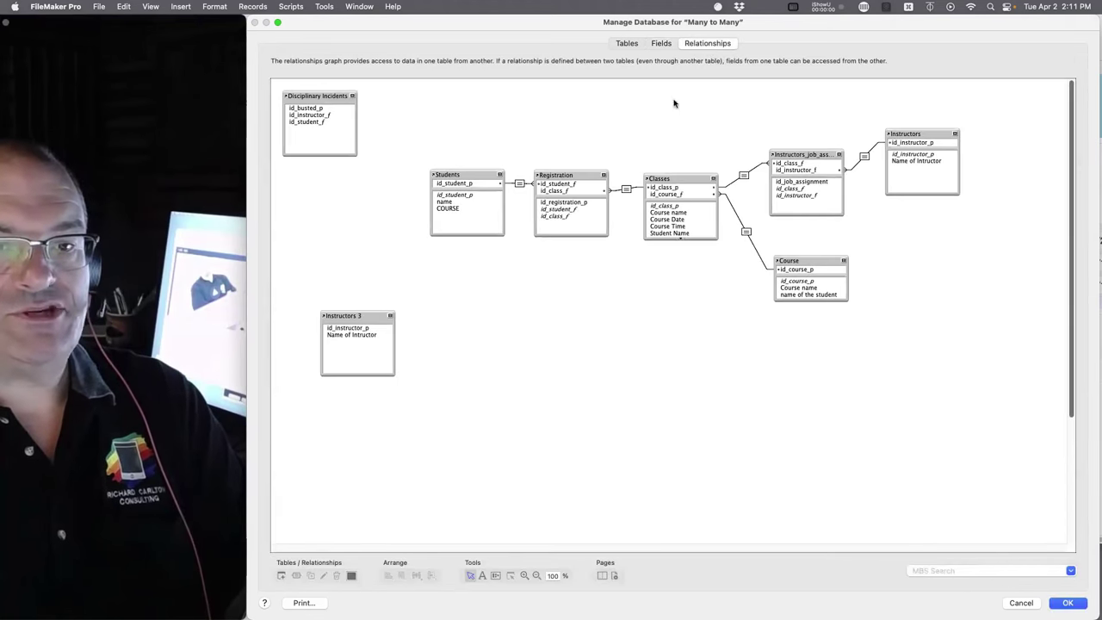
{"action": "left_click_drag", "start_coordinate": [361, 331], "coordinate": [449, 203]}
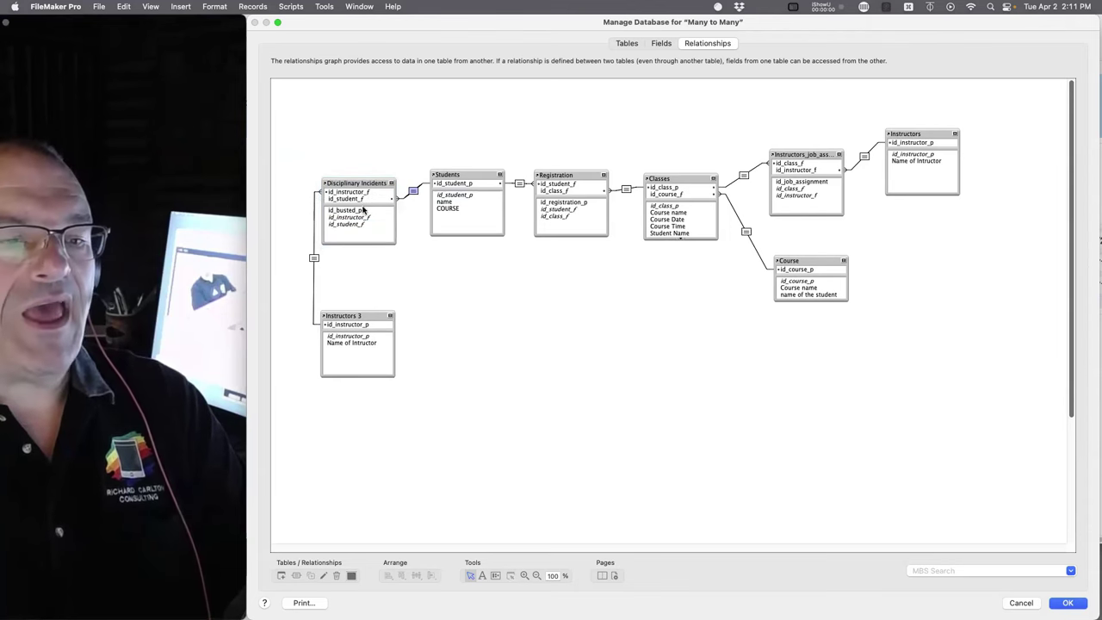
{"action": "left_click_drag", "start_coordinate": [365, 183], "coordinate": [384, 171]}
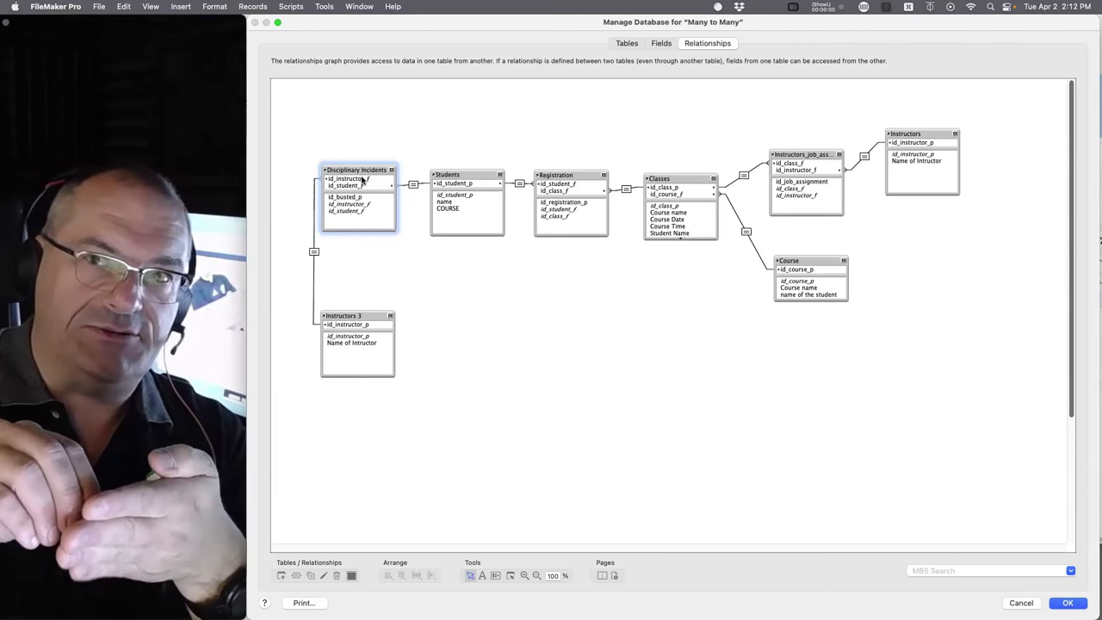
{"action": "left_click_drag", "start_coordinate": [328, 330], "coordinate": [329, 283]}
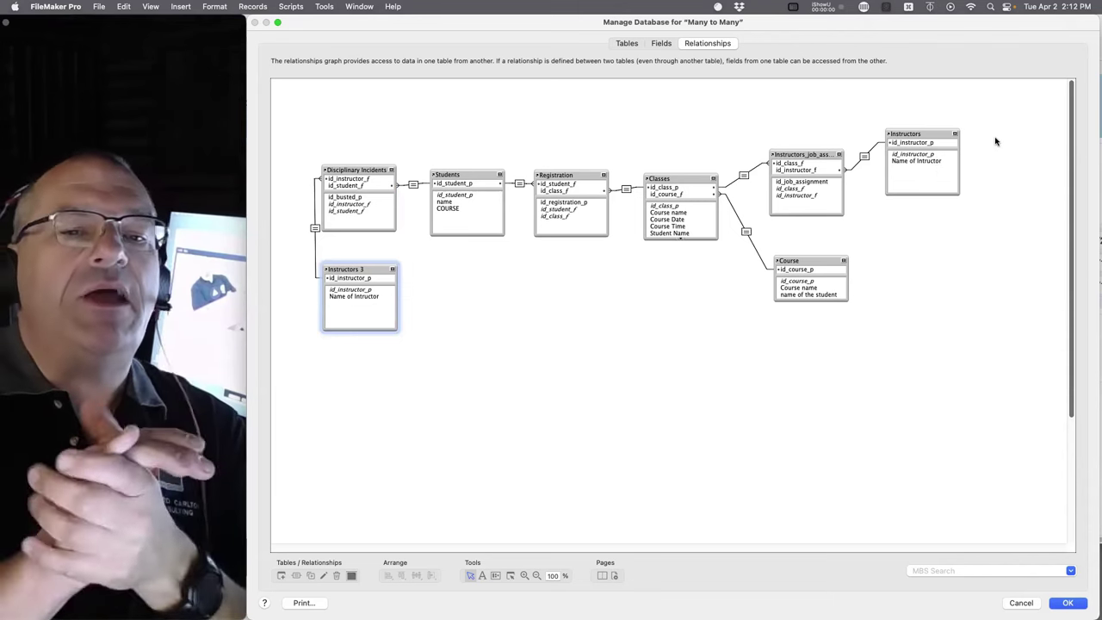
{"action": "left_click", "coordinate": [944, 132]}
{"action": "left_click", "coordinate": [378, 280]}
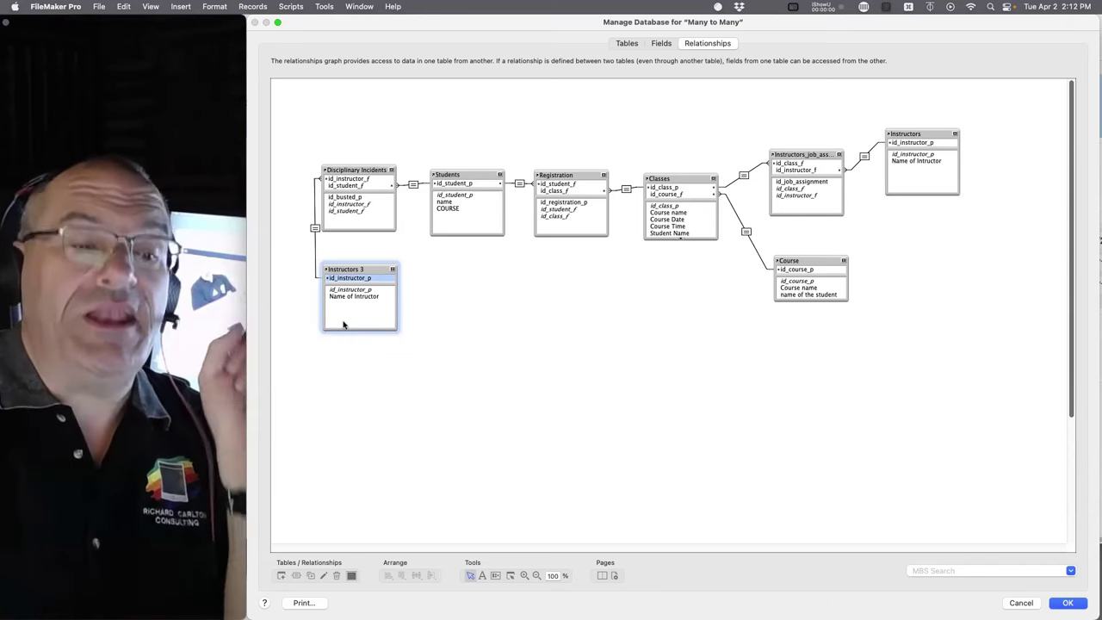
- Duplicate the whole connected group from Disciplinary Incidents to Instructors and place the copy below the originals in the relationships graph
{"action": "left_click_drag", "start_coordinate": [996, 117], "coordinate": [335, 374]}
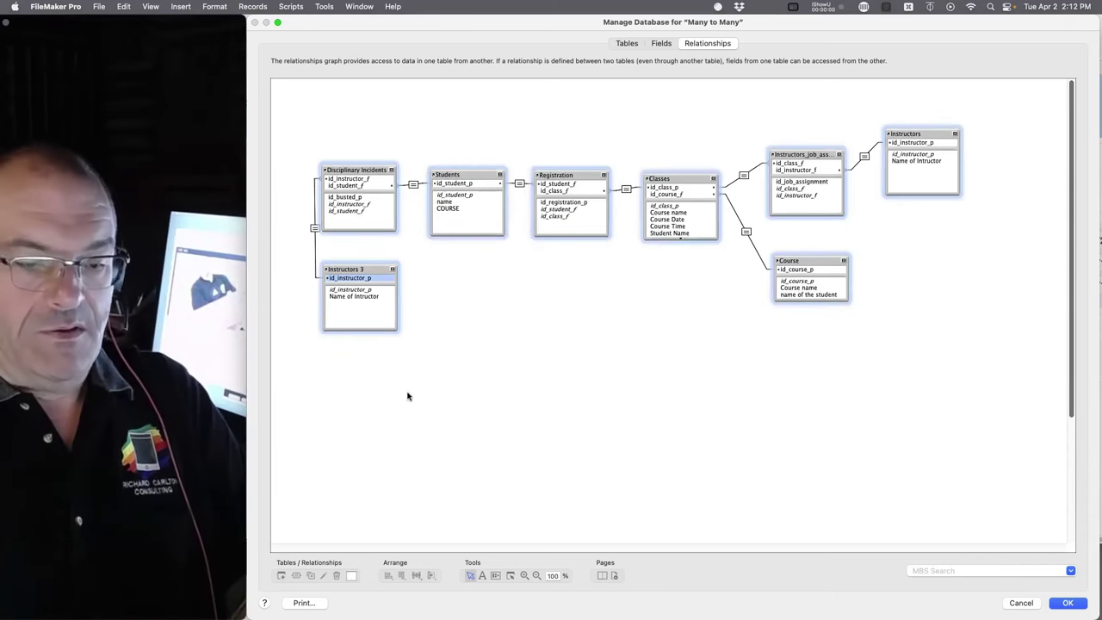
{"action": "left_click", "coordinate": [311, 576]}
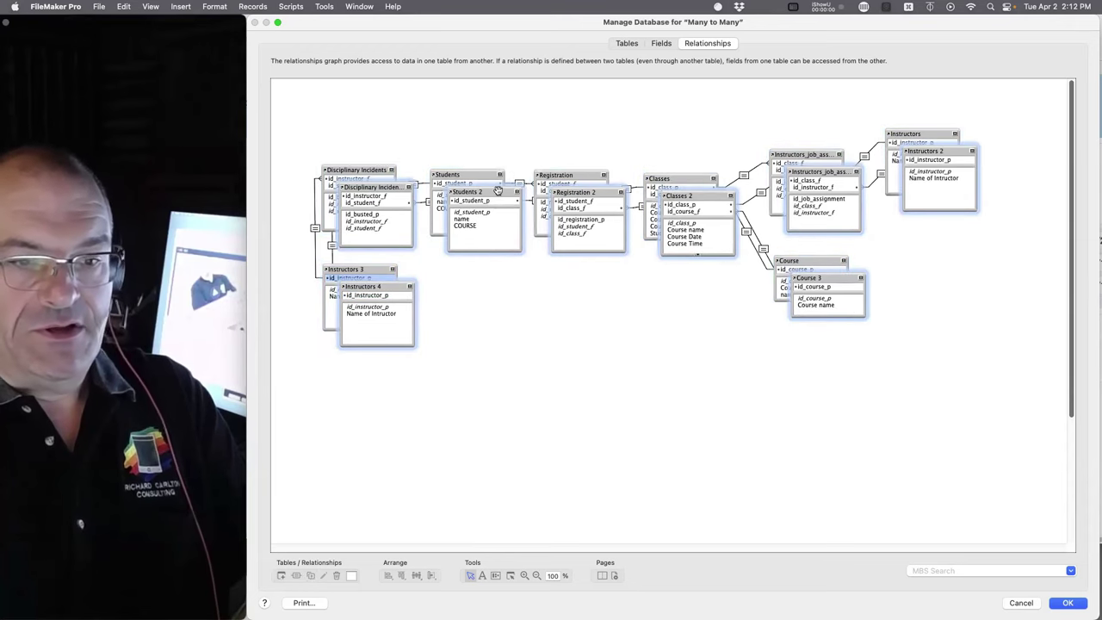
{"action": "left_click_drag", "start_coordinate": [498, 189], "coordinate": [491, 408]}
{"action": "scroll", "coordinate": [532, 417], "scroll_direction": "down", "scroll_amount": 5}
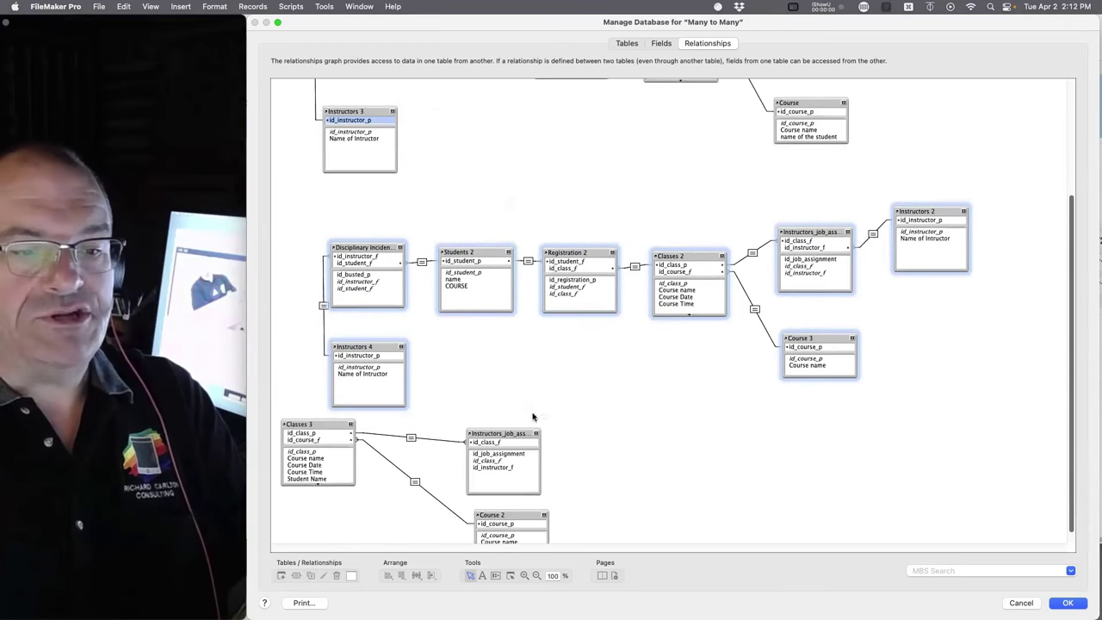
- Remove the Classes 3 group, including its linked instructor job assignment occurrence and Course 2, from the relationships graph
{"action": "left_click_drag", "start_coordinate": [613, 435], "coordinate": [276, 546]}
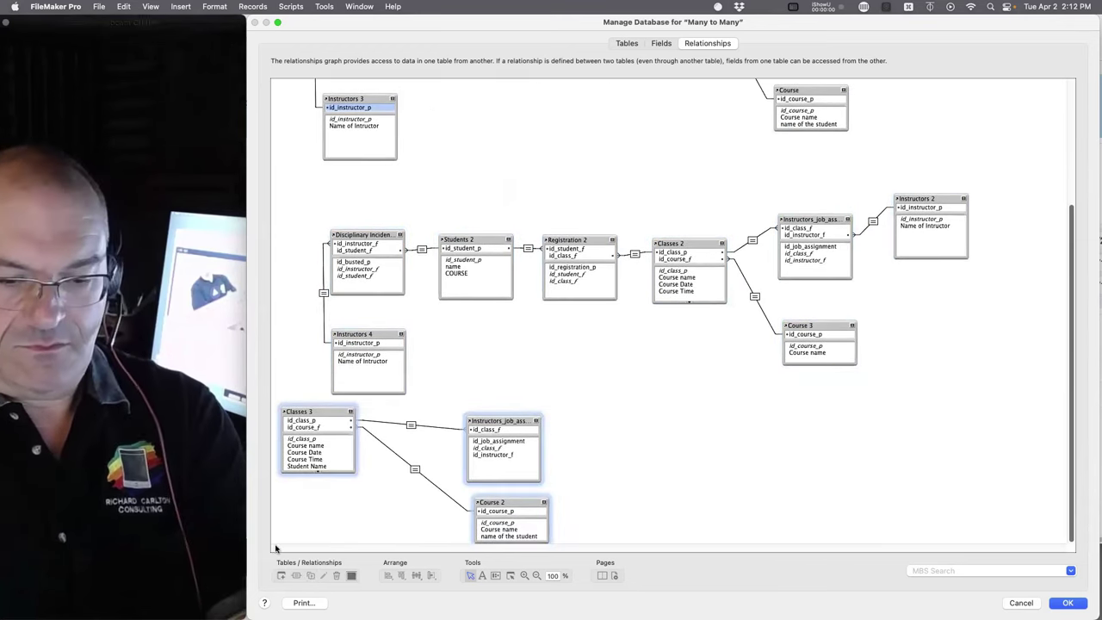
{"action": "key", "text": "Delete"}
{"action": "left_click", "coordinate": [656, 227]}
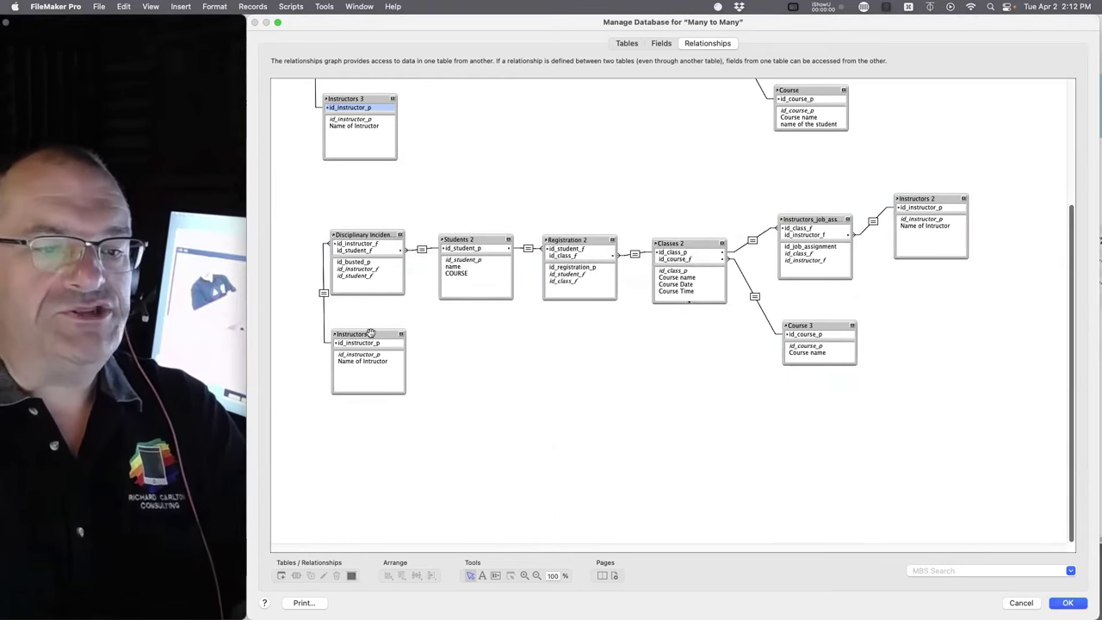
- Remove Instructors 4 from the graph and move Instructors 2 to just above Registration 2
{"action": "left_click", "coordinate": [369, 343]}
{"action": "key", "text": "Delete"}
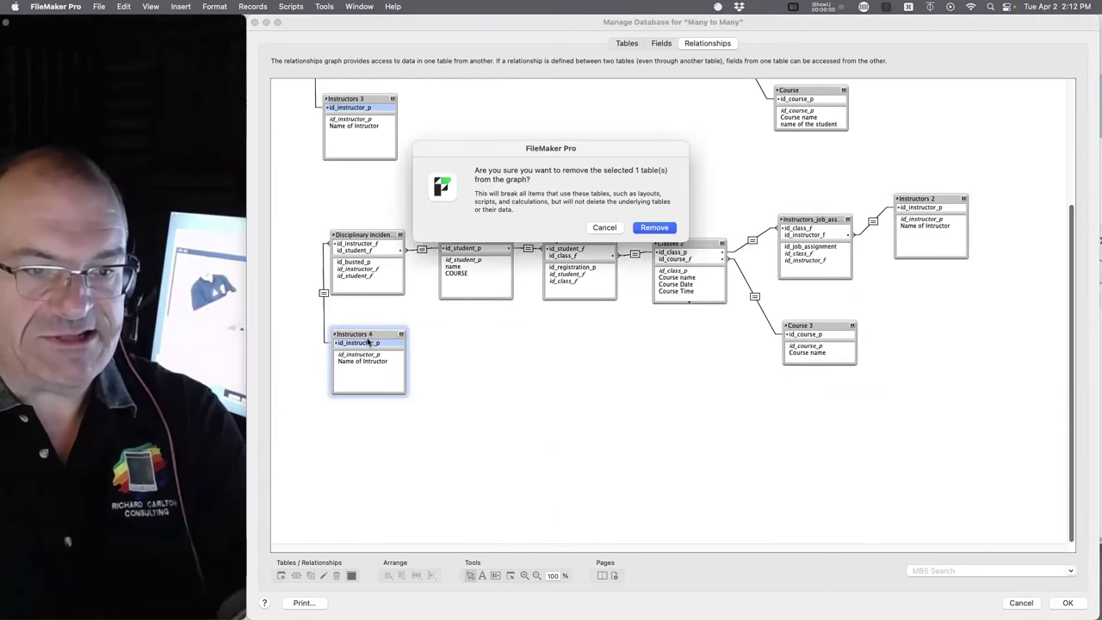
{"action": "key", "text": "Return"}
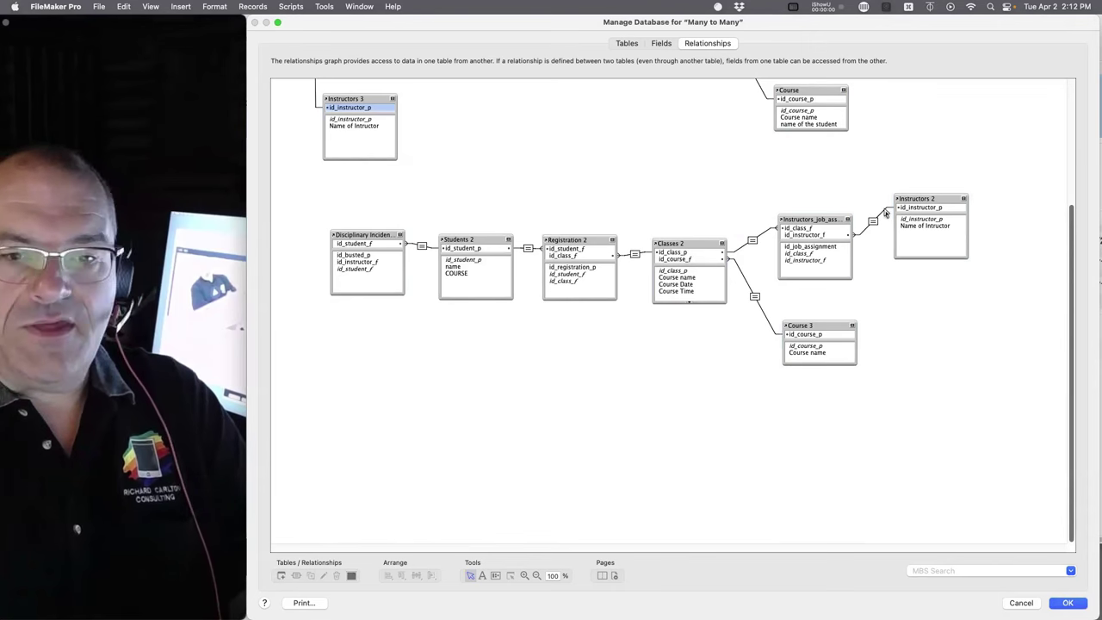
{"action": "left_click_drag", "start_coordinate": [929, 221], "coordinate": [614, 148]}
- Close the database definition, discarding all changes made to tables, fields and relationships, and switch to QuickTime Player
{"action": "key", "text": "Escape"}
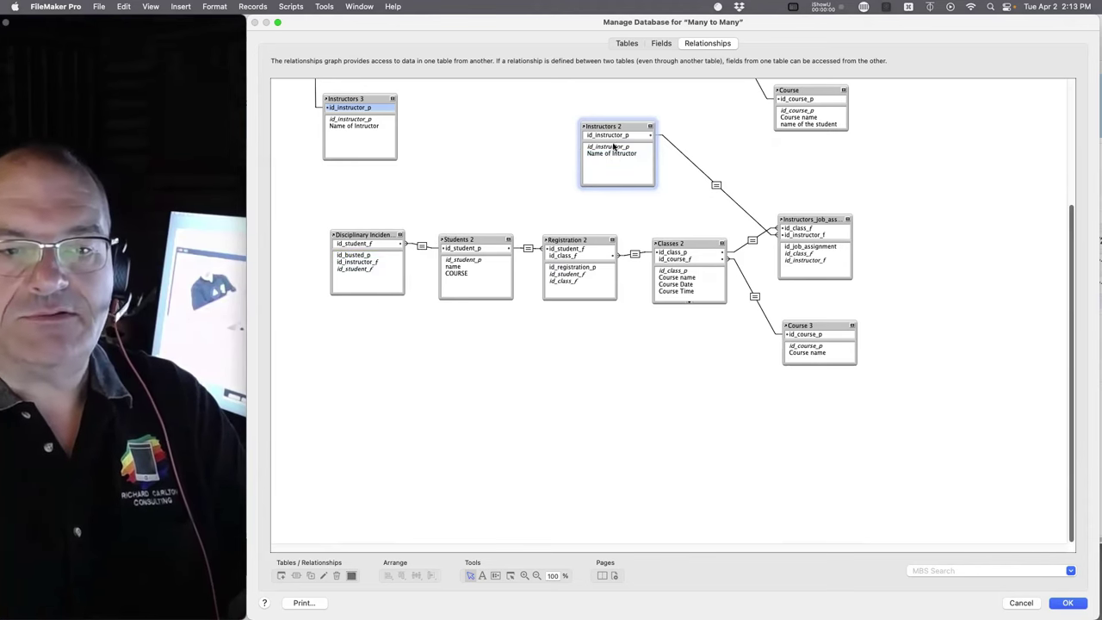
{"action": "key", "text": "Escape"}
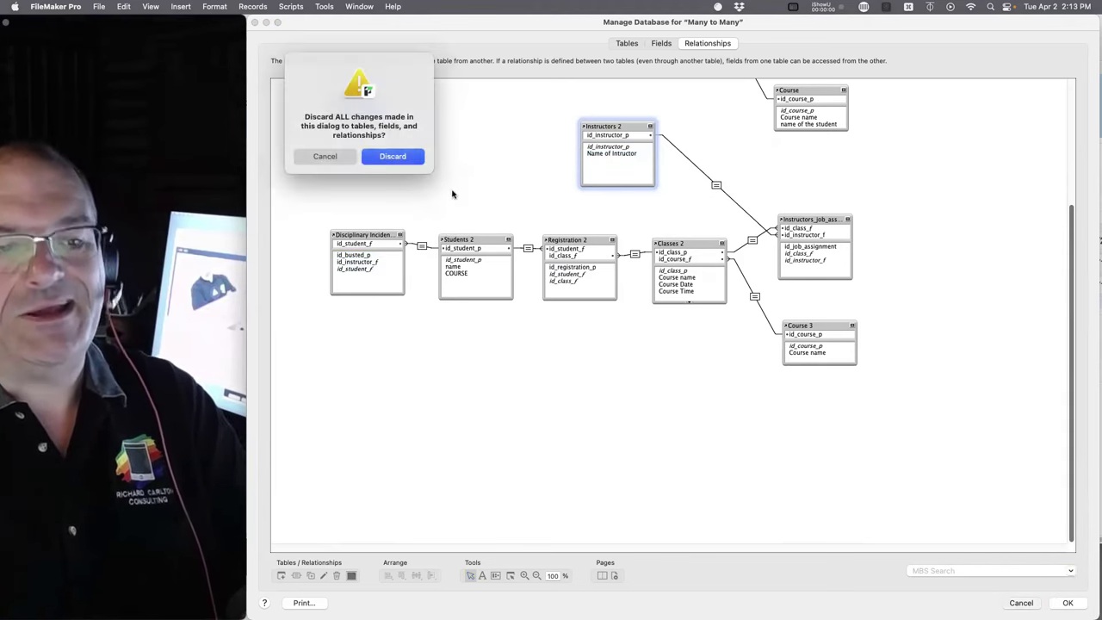
{"action": "left_click", "coordinate": [413, 161]}
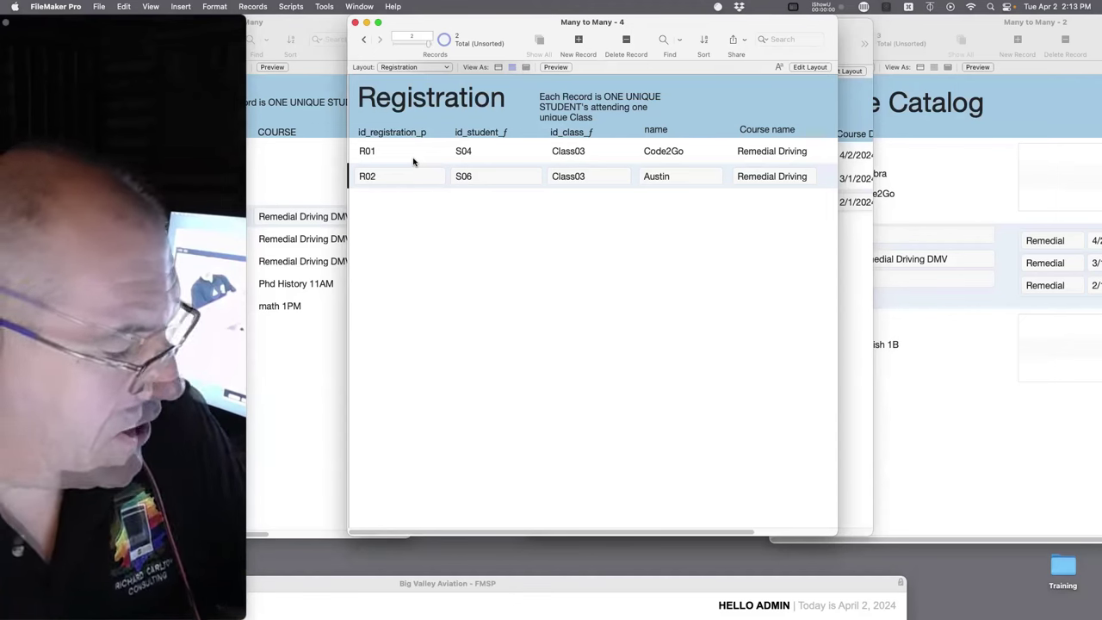
{"action": "key", "text": "super+Tab"}
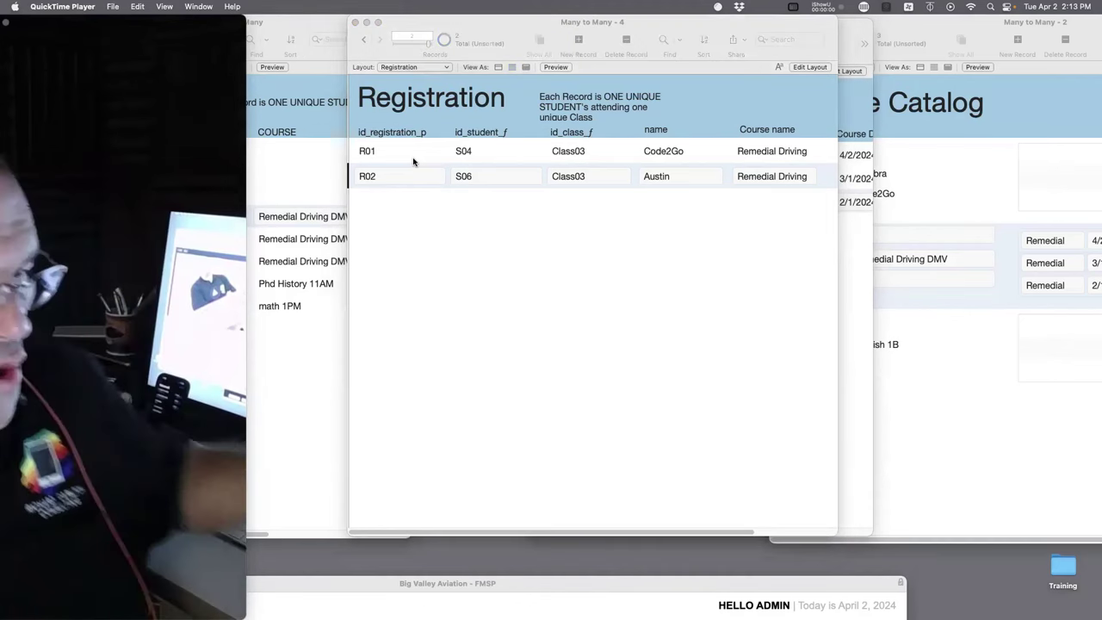